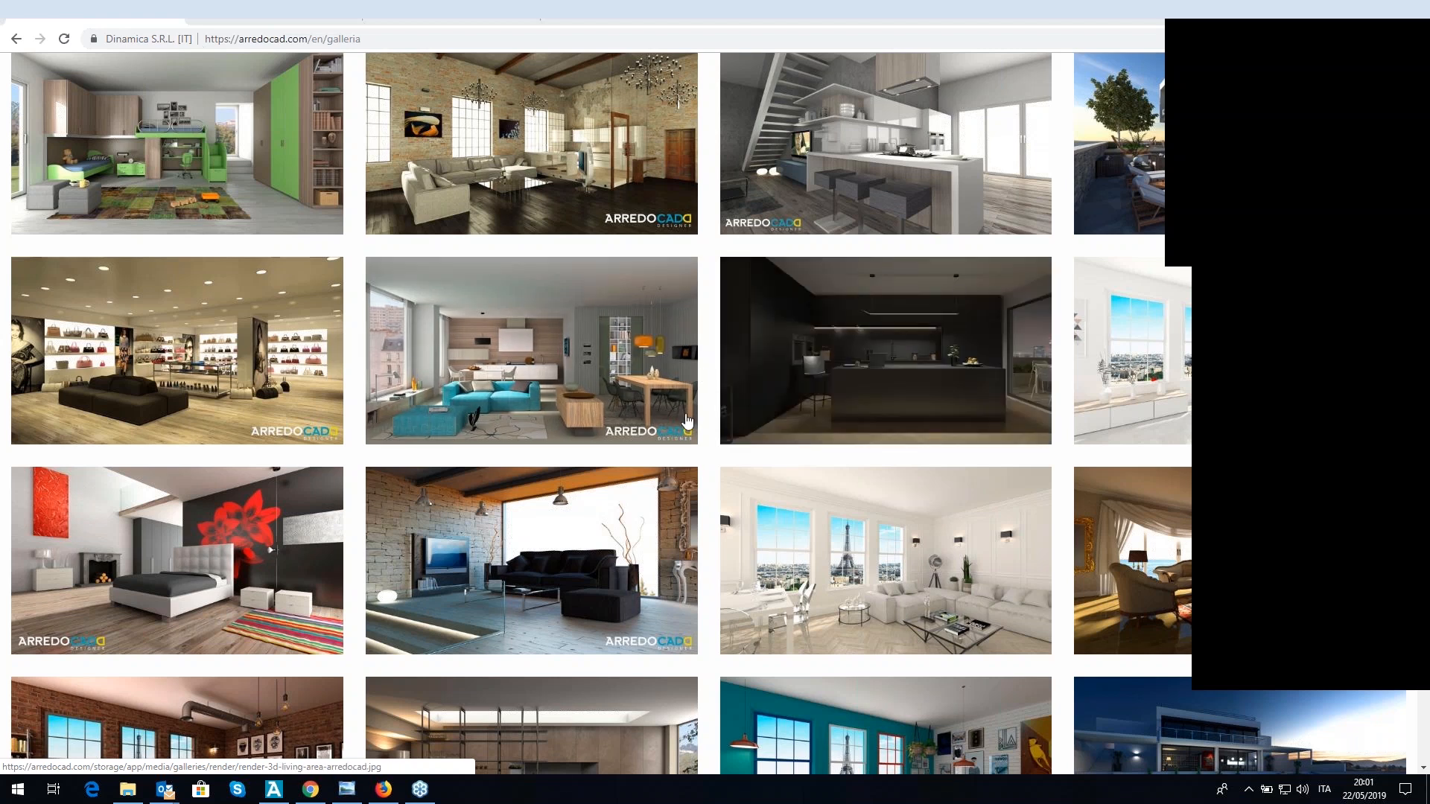
- Browse the ArredoCAD website gallery and view its sample renders enlarged, starting with the industrial-style living room
{"action": "scroll", "coordinate": [715, 480], "scroll_direction": "up", "scroll_amount": 9}
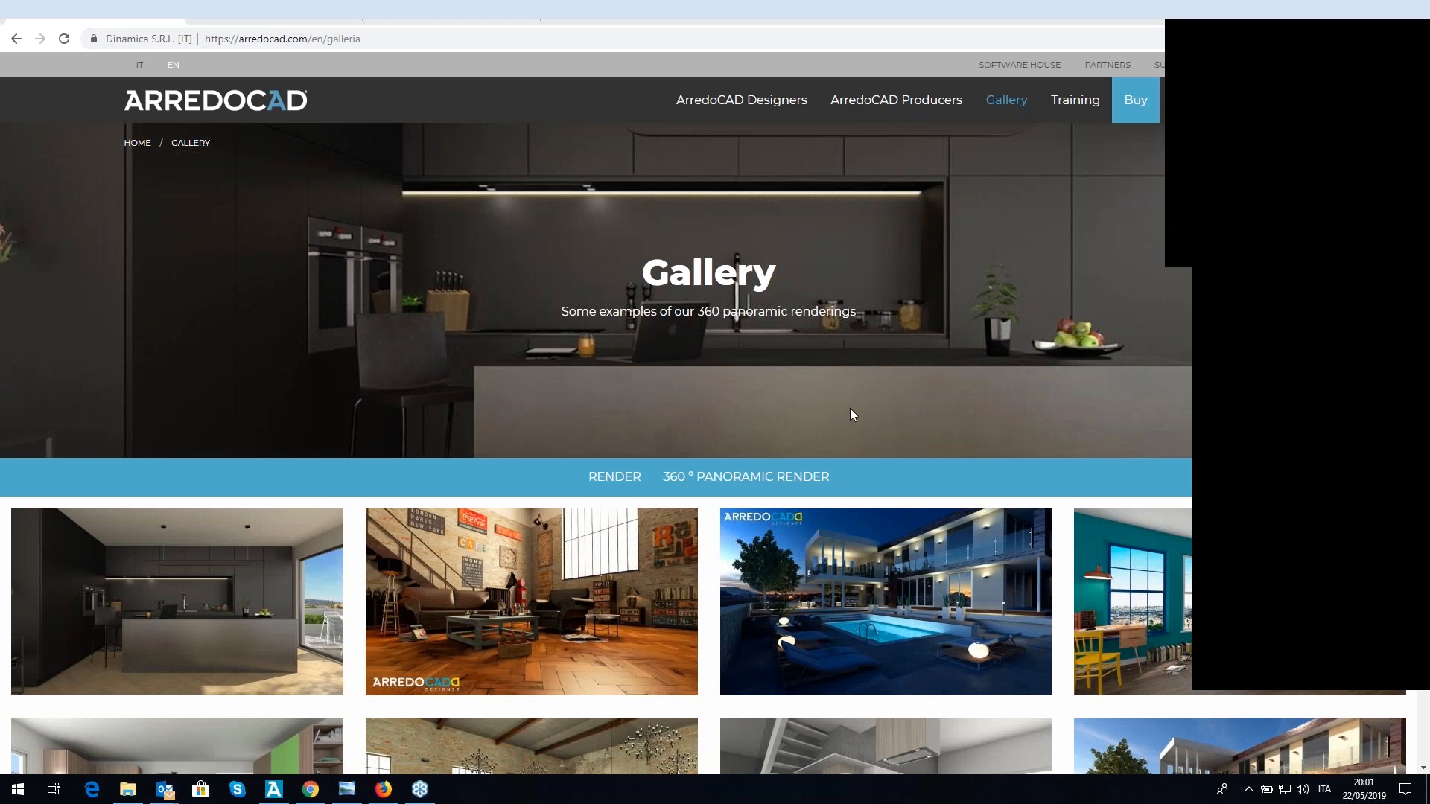
{"action": "scroll", "coordinate": [817, 431], "scroll_direction": "down", "scroll_amount": 3}
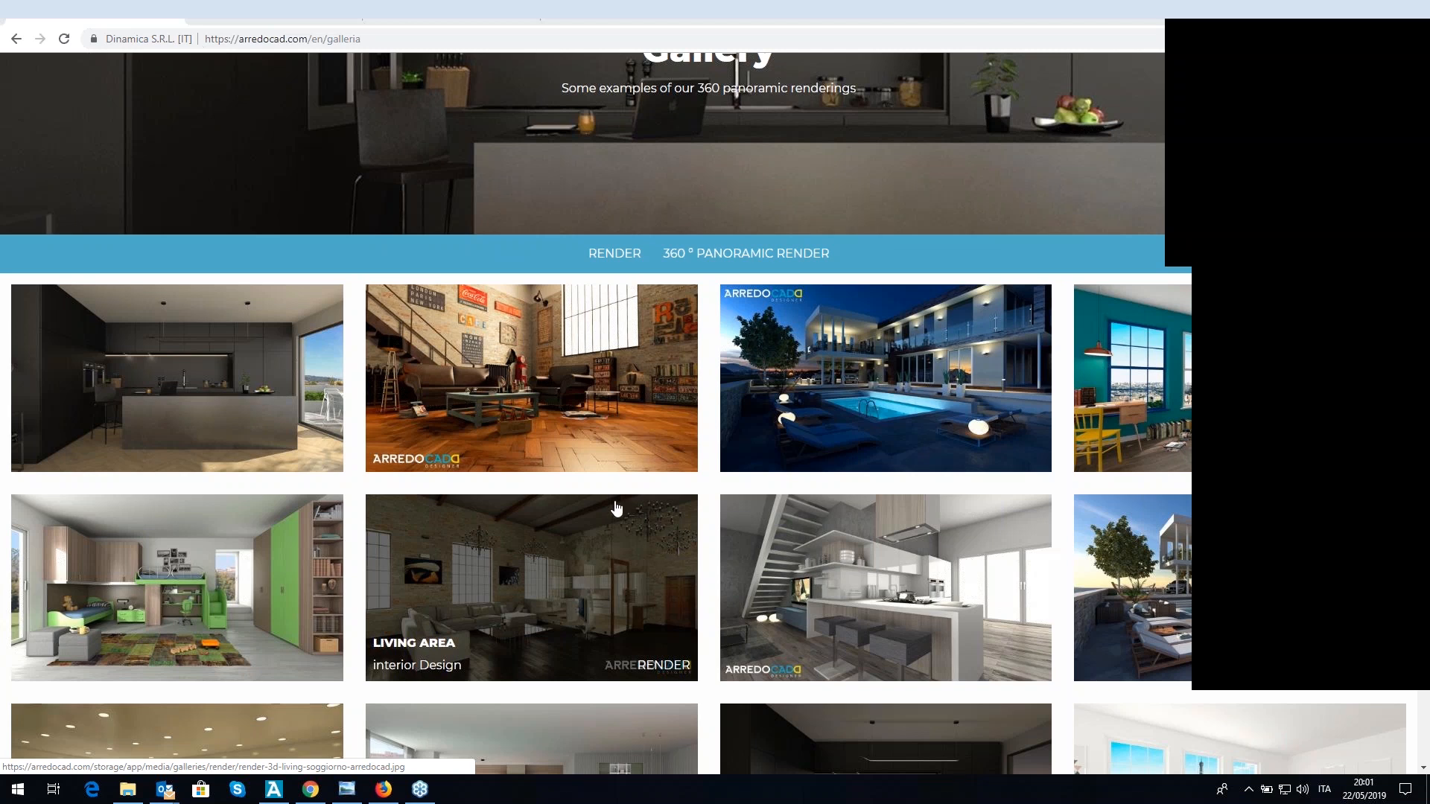
{"action": "left_click", "coordinate": [275, 424]}
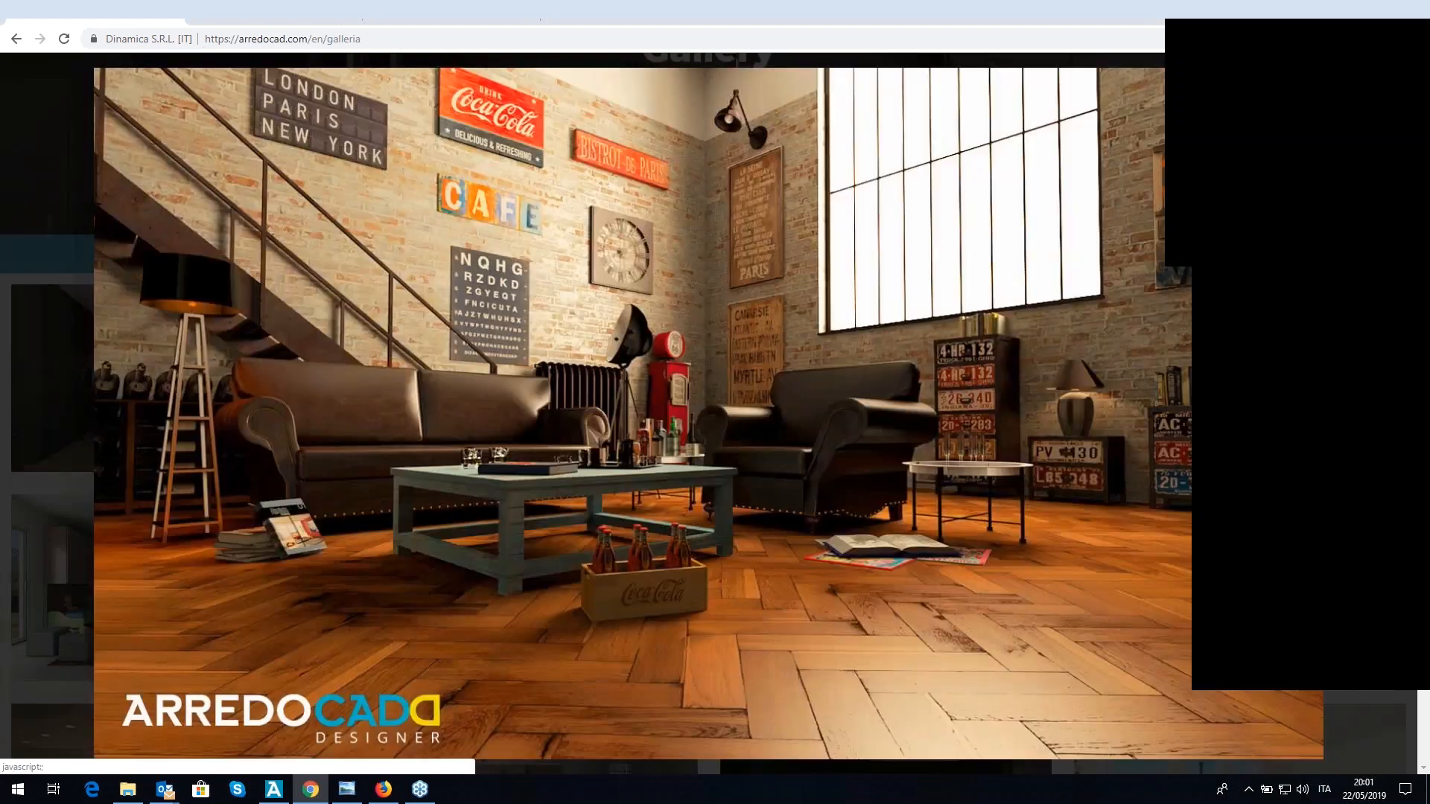
{"action": "key", "text": "Right"}
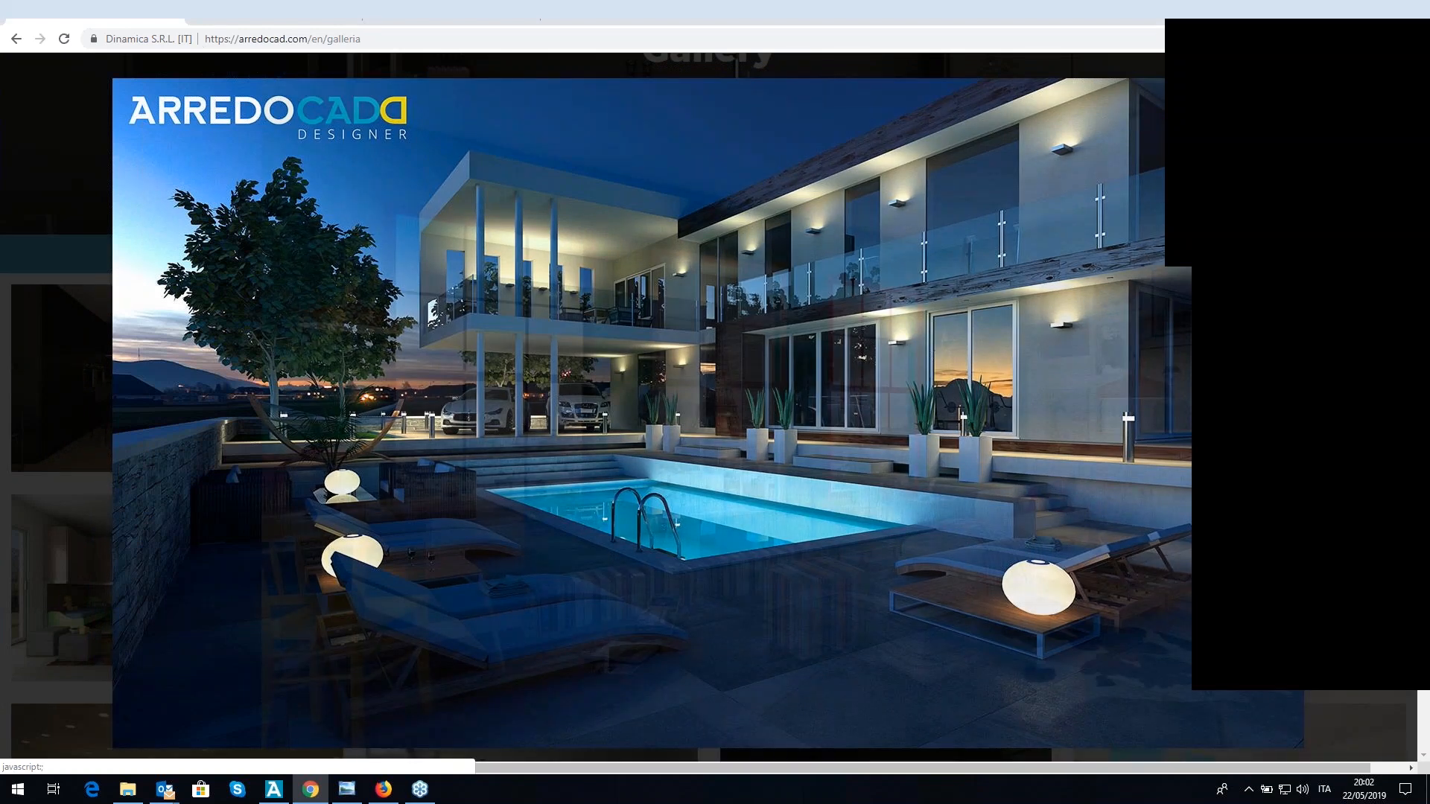
{"action": "key", "text": "Right"}
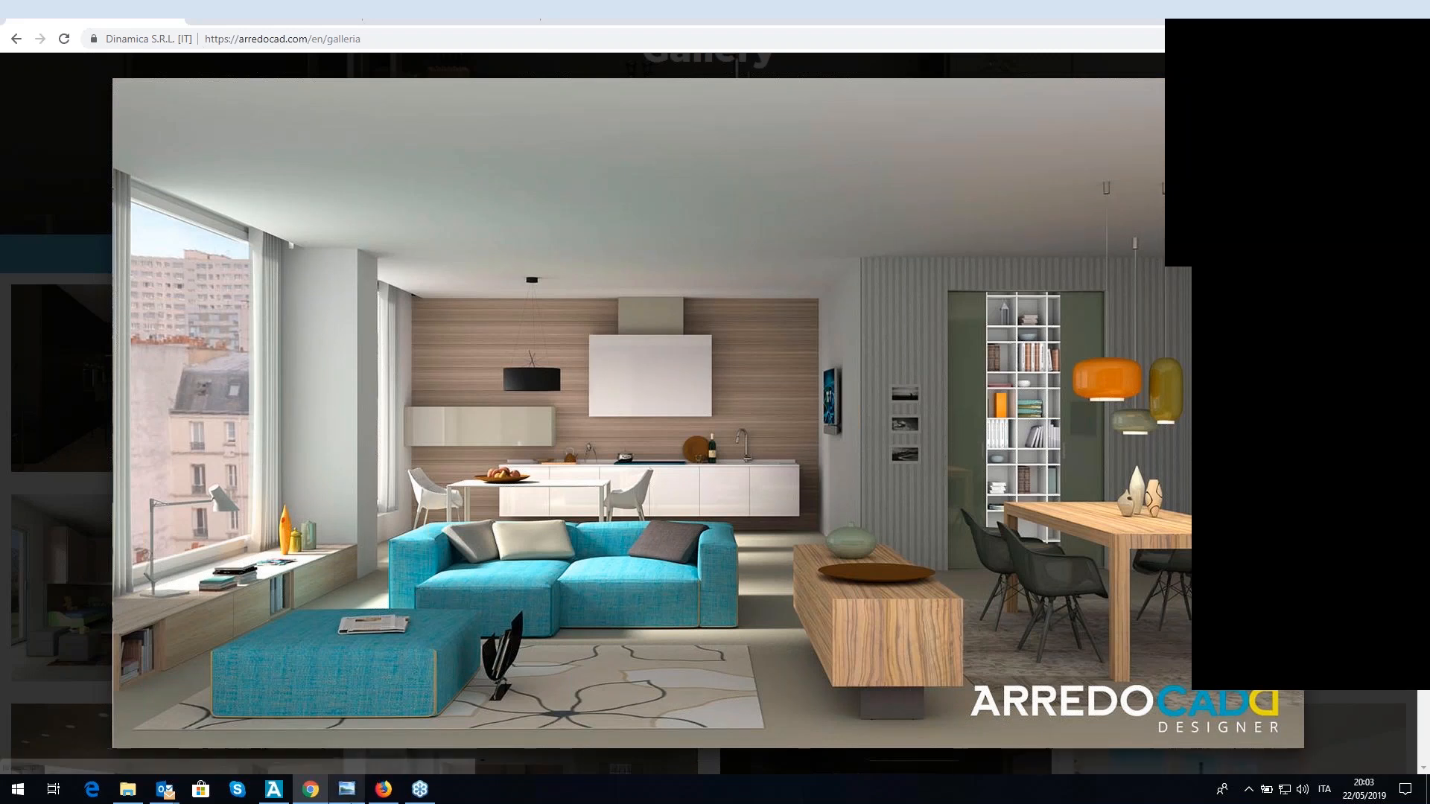
- Switch to Windows Photo Viewer and compare the living room renders with the Eiffel Tower view in their different furnishing styles
{"action": "left_click", "coordinate": [345, 791]}
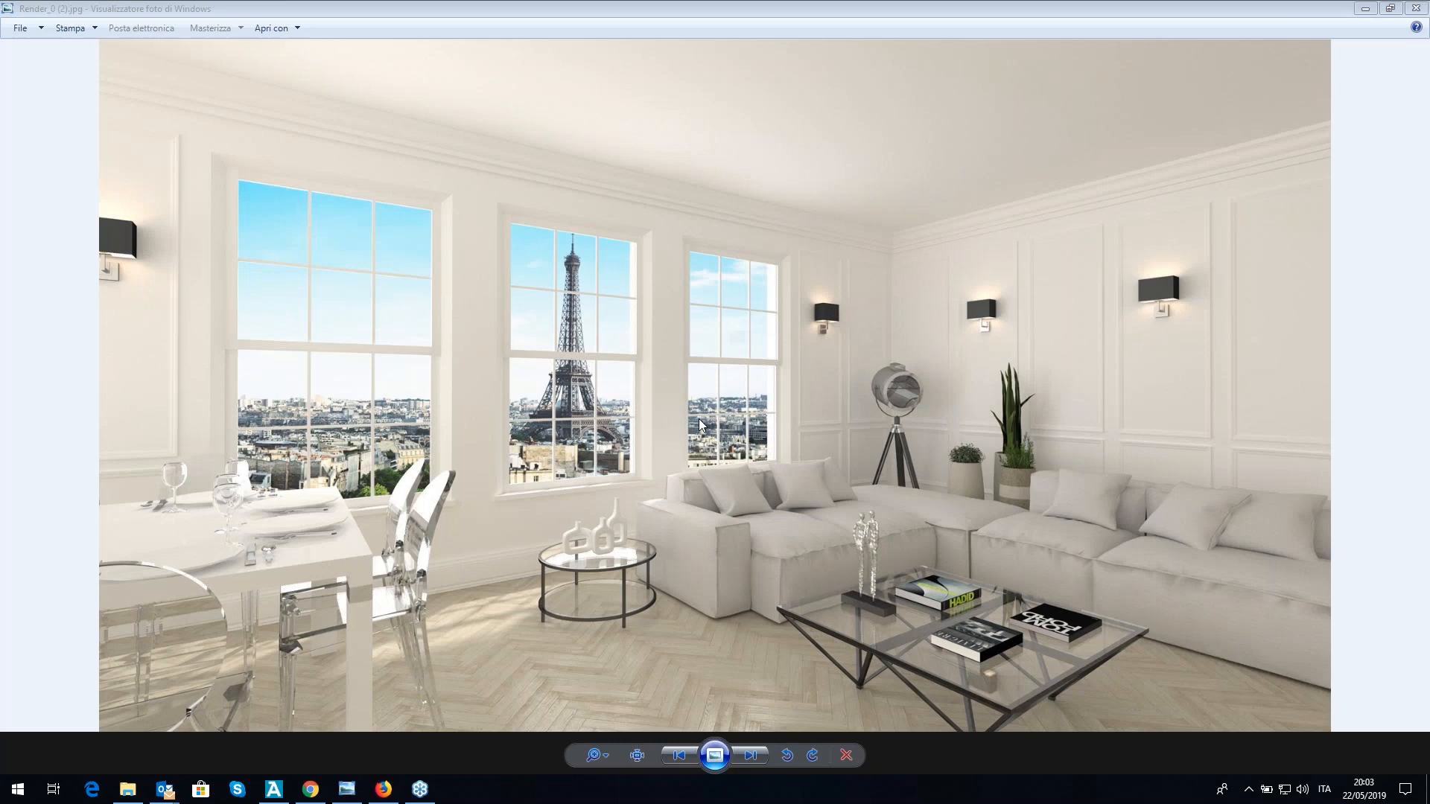
{"action": "left_click", "coordinate": [686, 489]}
{"action": "key", "text": "Right"}
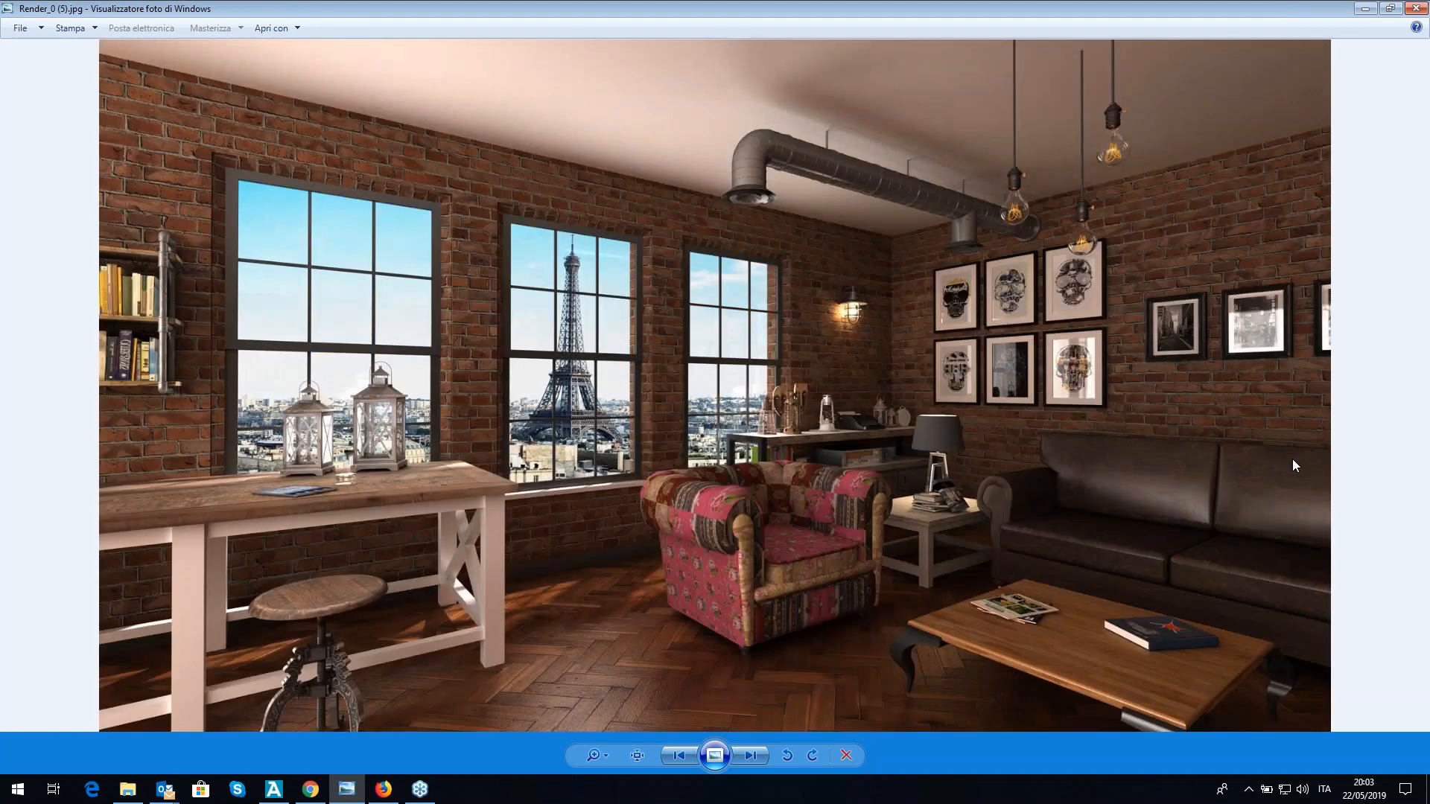
{"action": "key", "text": "Left"}
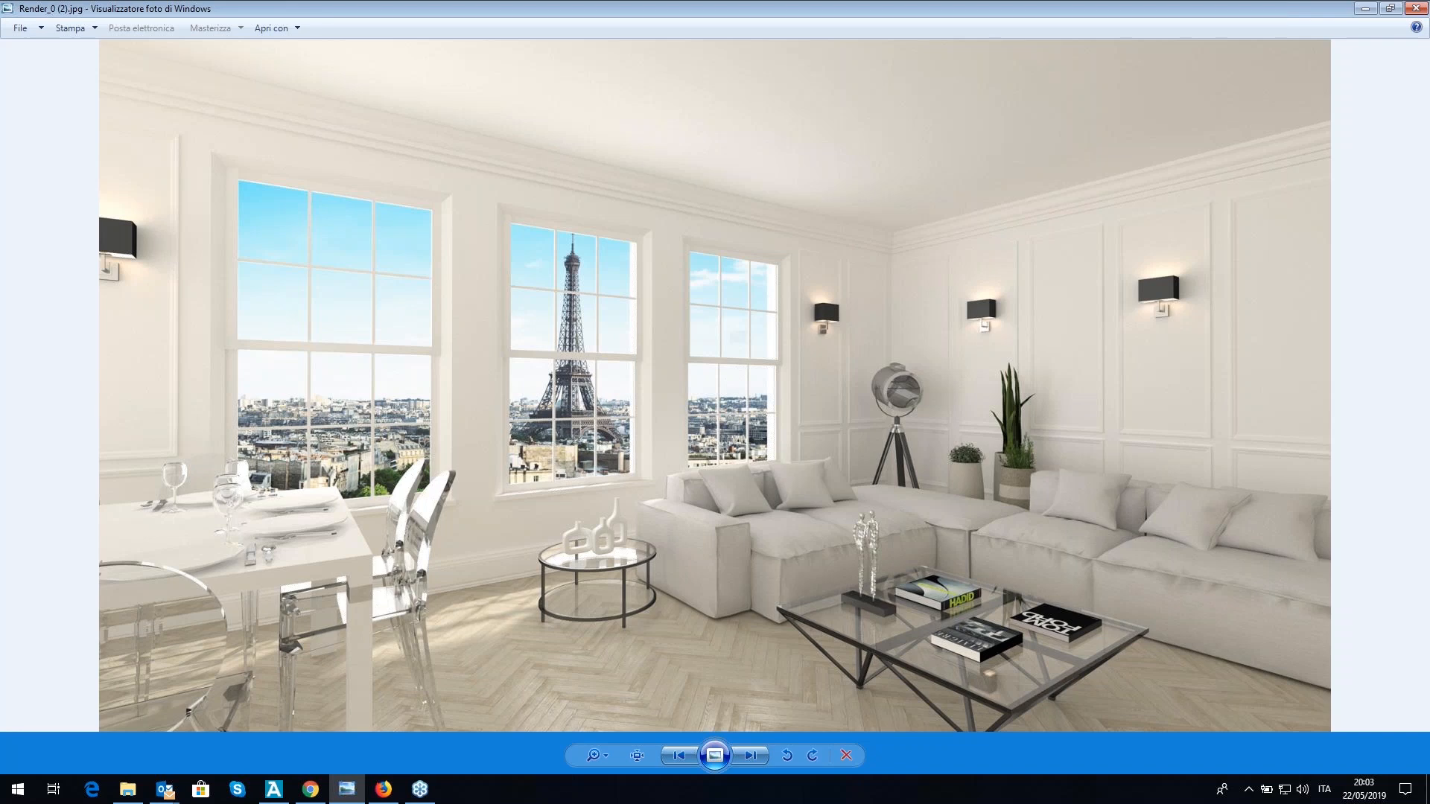
{"action": "key", "text": "Right"}
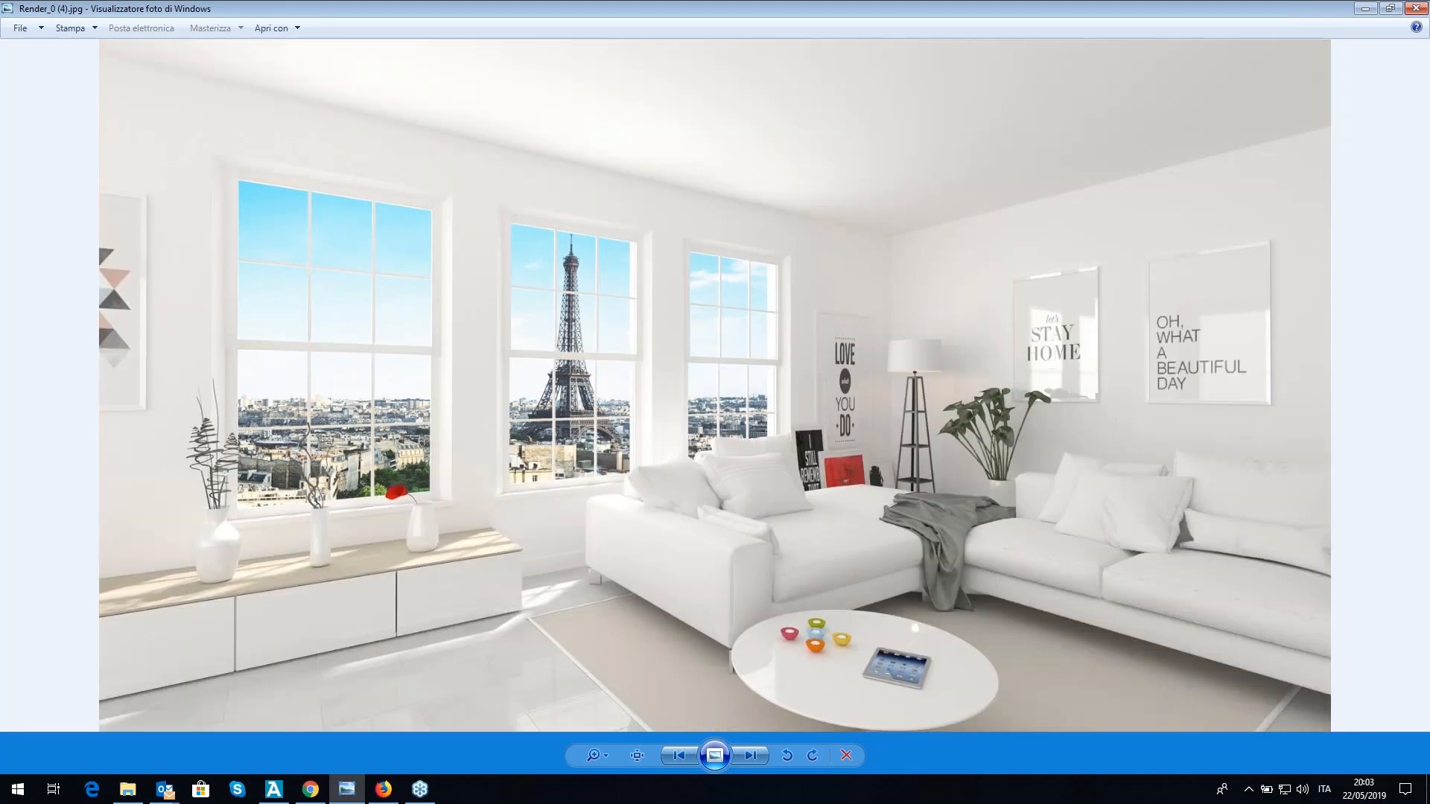
{"action": "key", "text": "Right"}
{"action": "key", "text": "Right"}
{"action": "key", "text": "Right"}
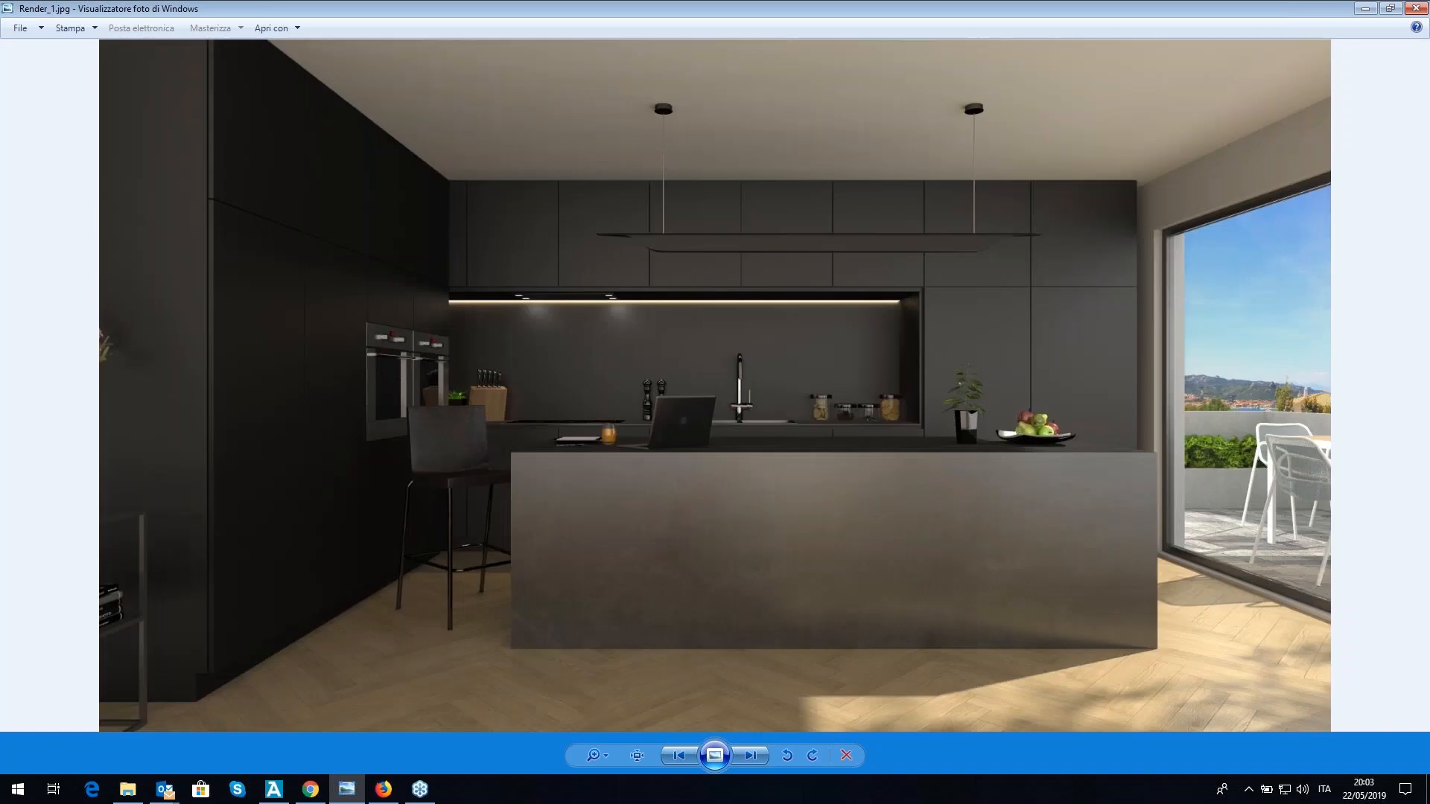
- Compare the daytime and night-time renders of the dark kitchen with the island
{"action": "key", "text": "Right"}
{"action": "key", "text": "Left"}
{"action": "key", "text": "Right"}
{"action": "key", "text": "Right"}
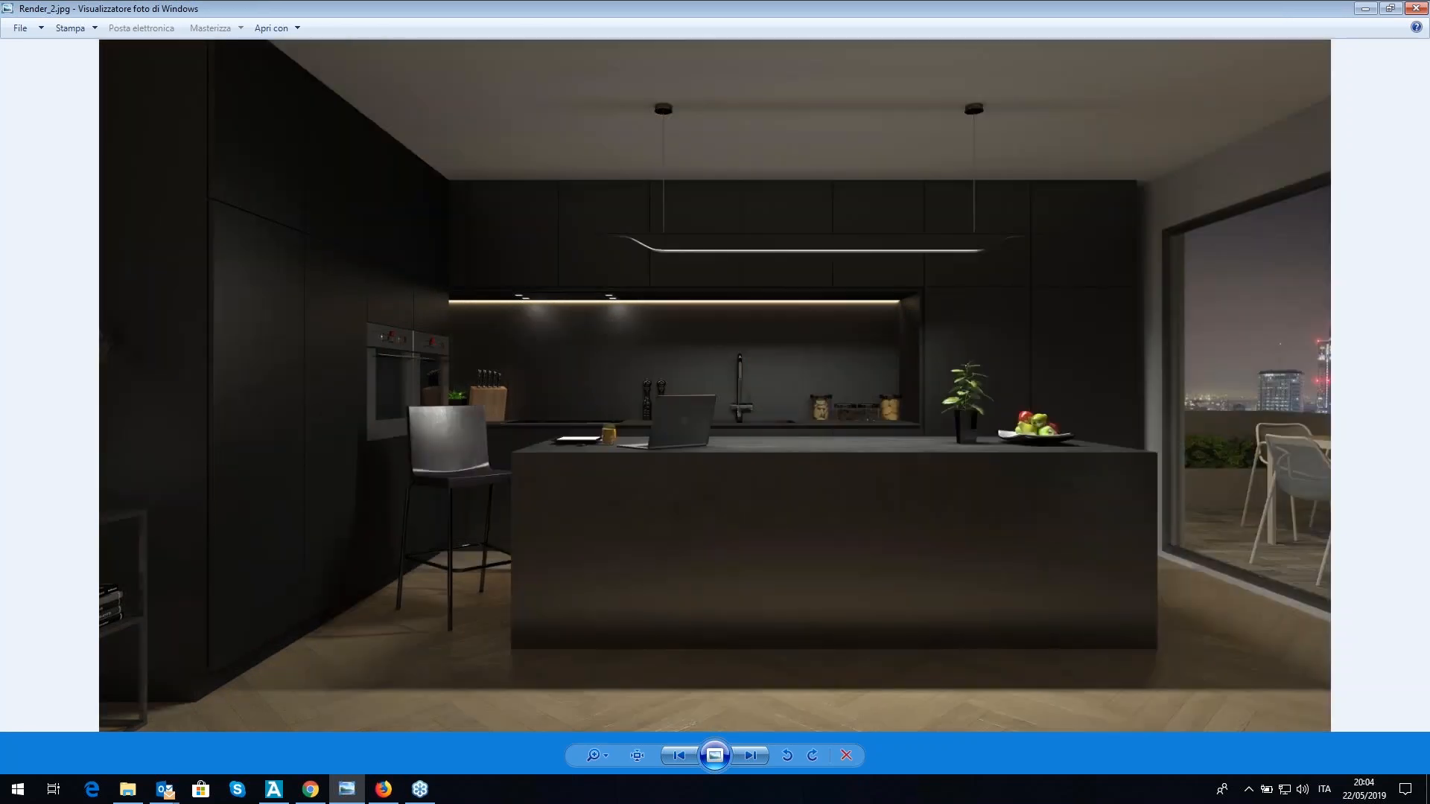
- Compare the day and evening lighting in the villa and swimming pool renders
{"action": "key", "text": "Right"}
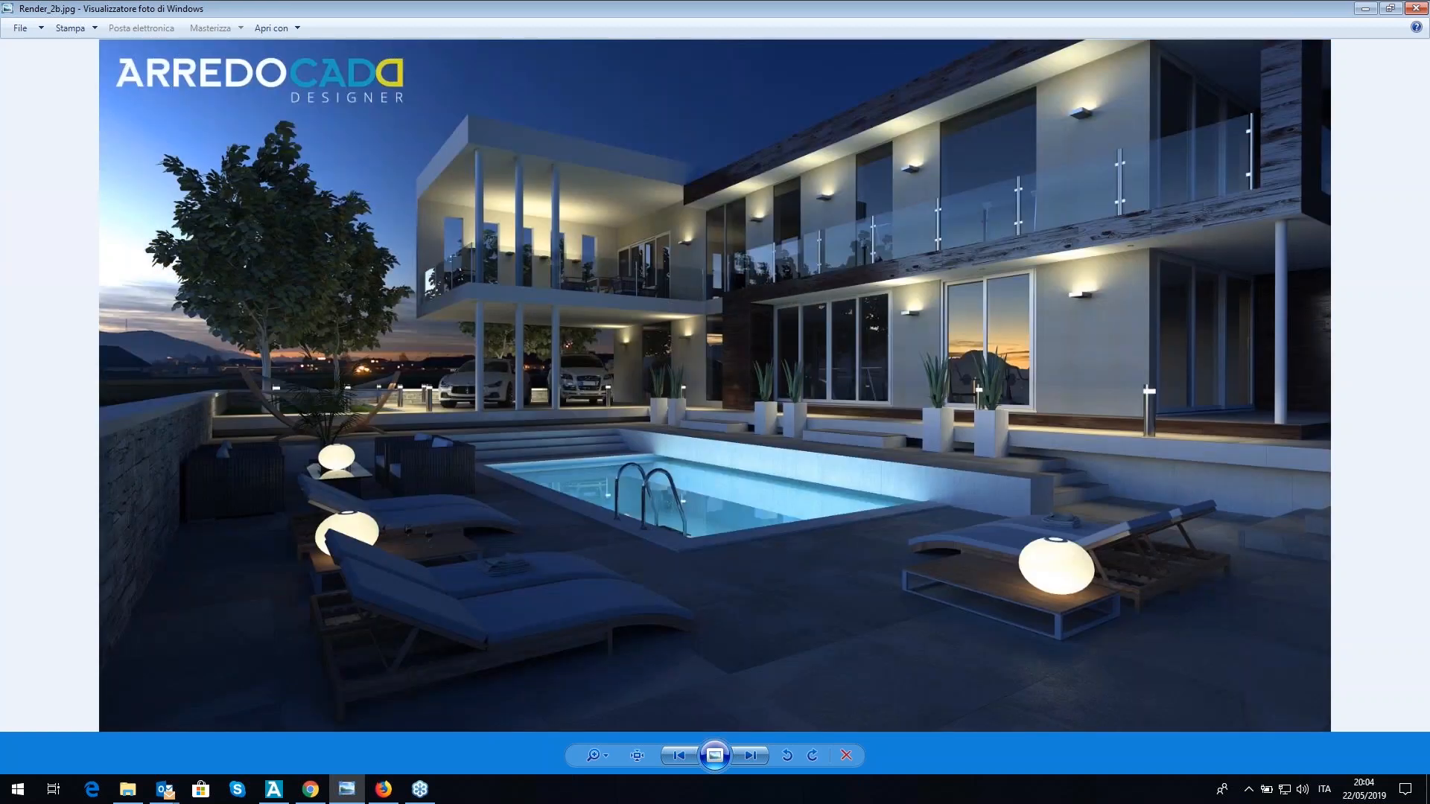
{"action": "key", "text": "Left"}
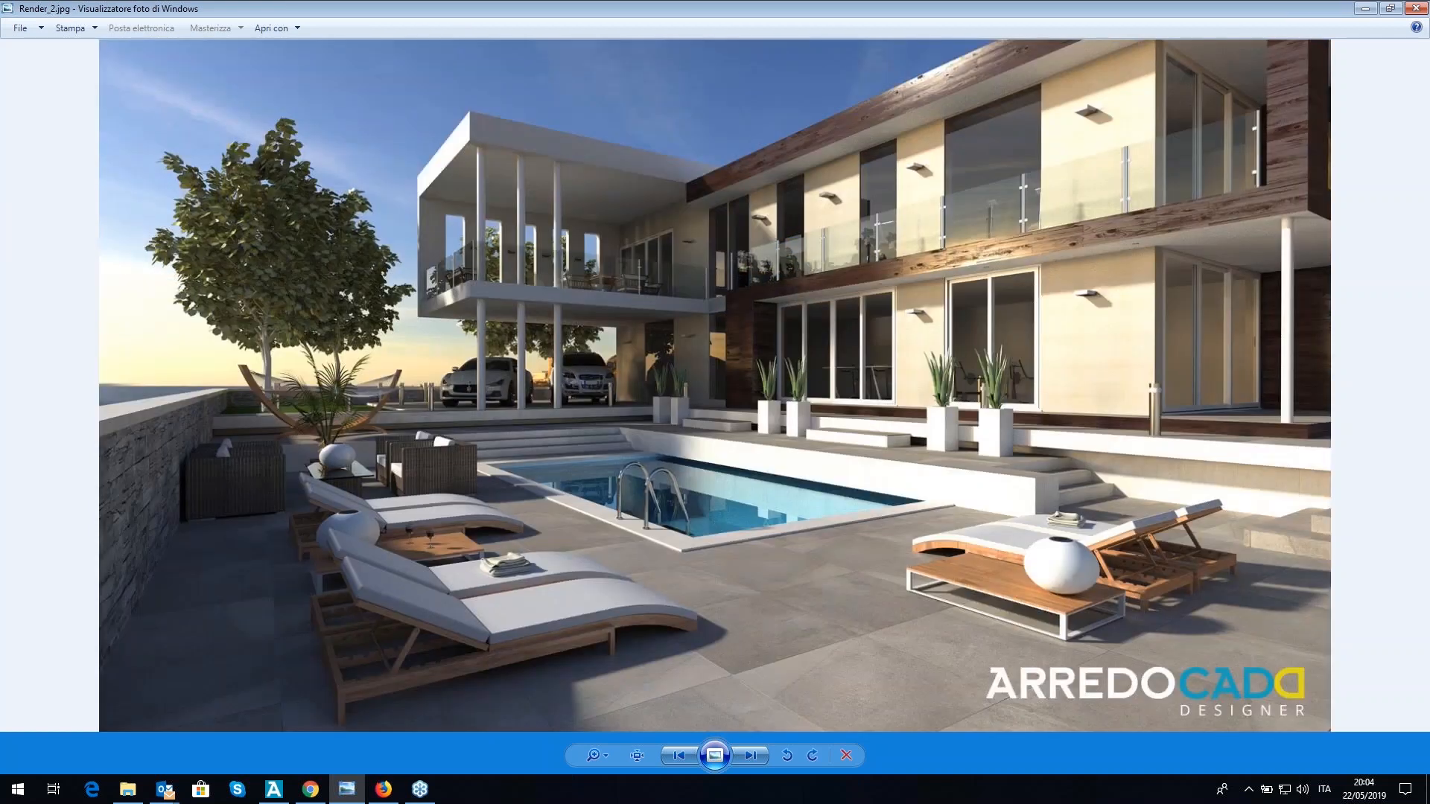
{"action": "key", "text": "Right"}
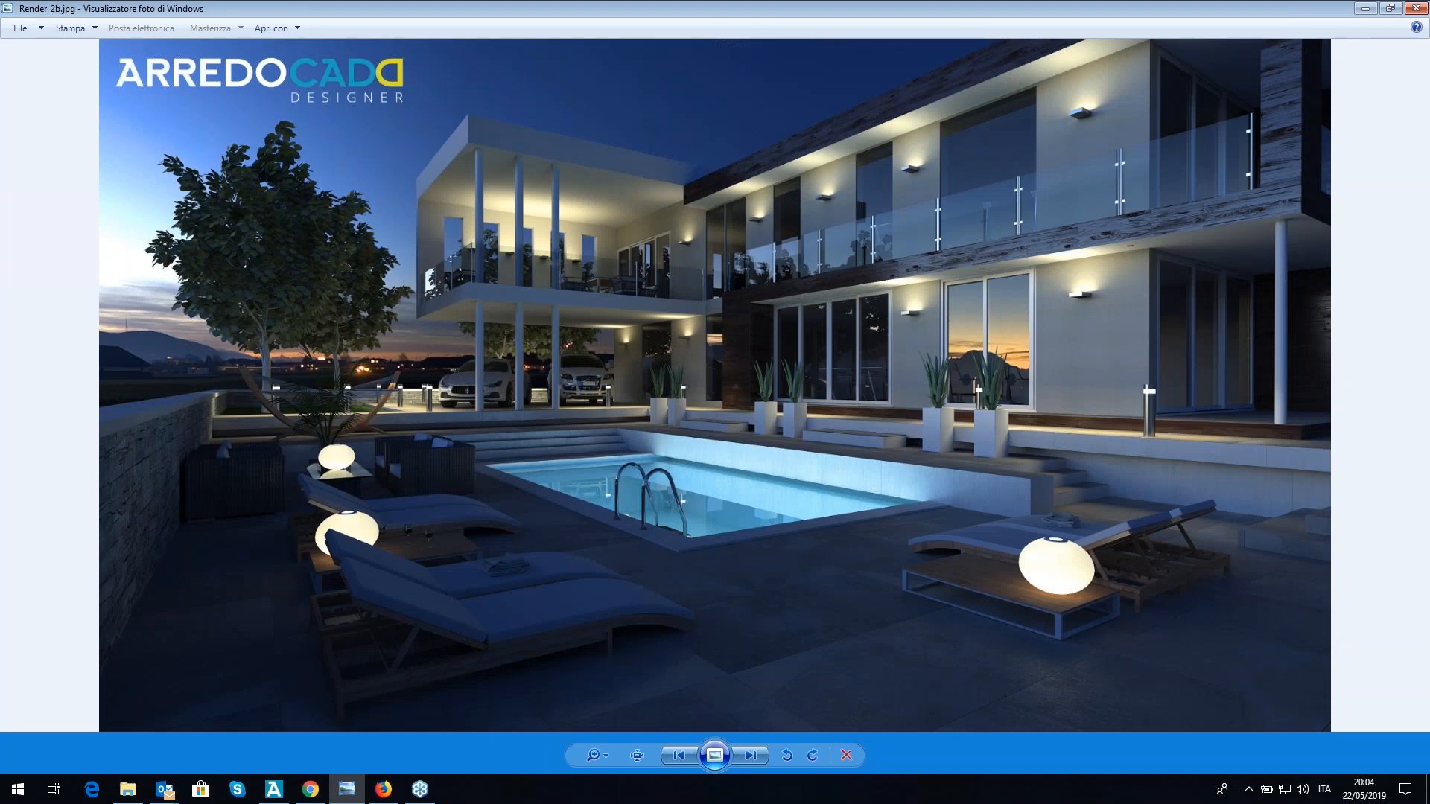
{"action": "key", "text": "Right"}
{"action": "key", "text": "Right"}
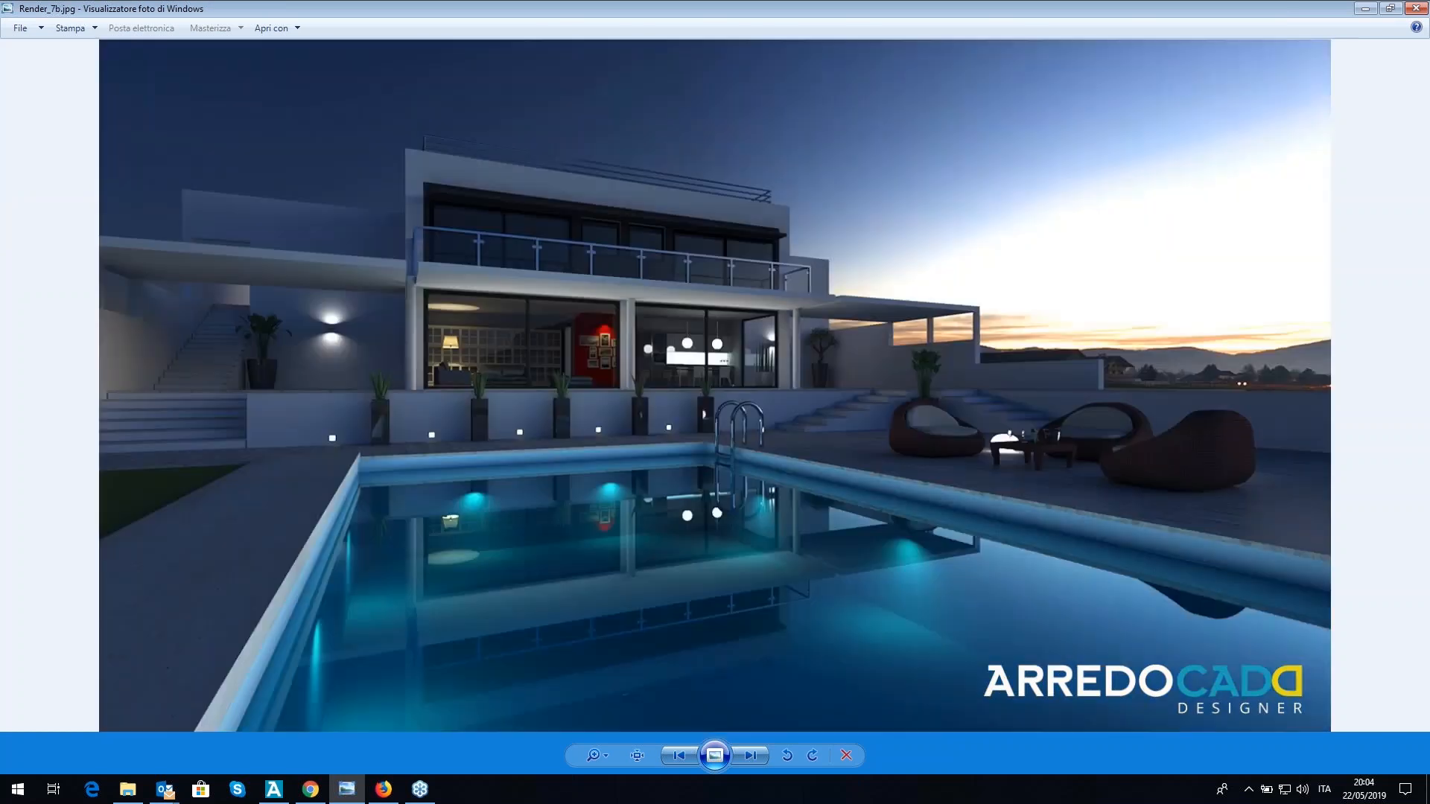
- View the open-plan living area, brick loft and stone-walled living room renders under their different lighting conditions
{"action": "key", "text": "Right"}
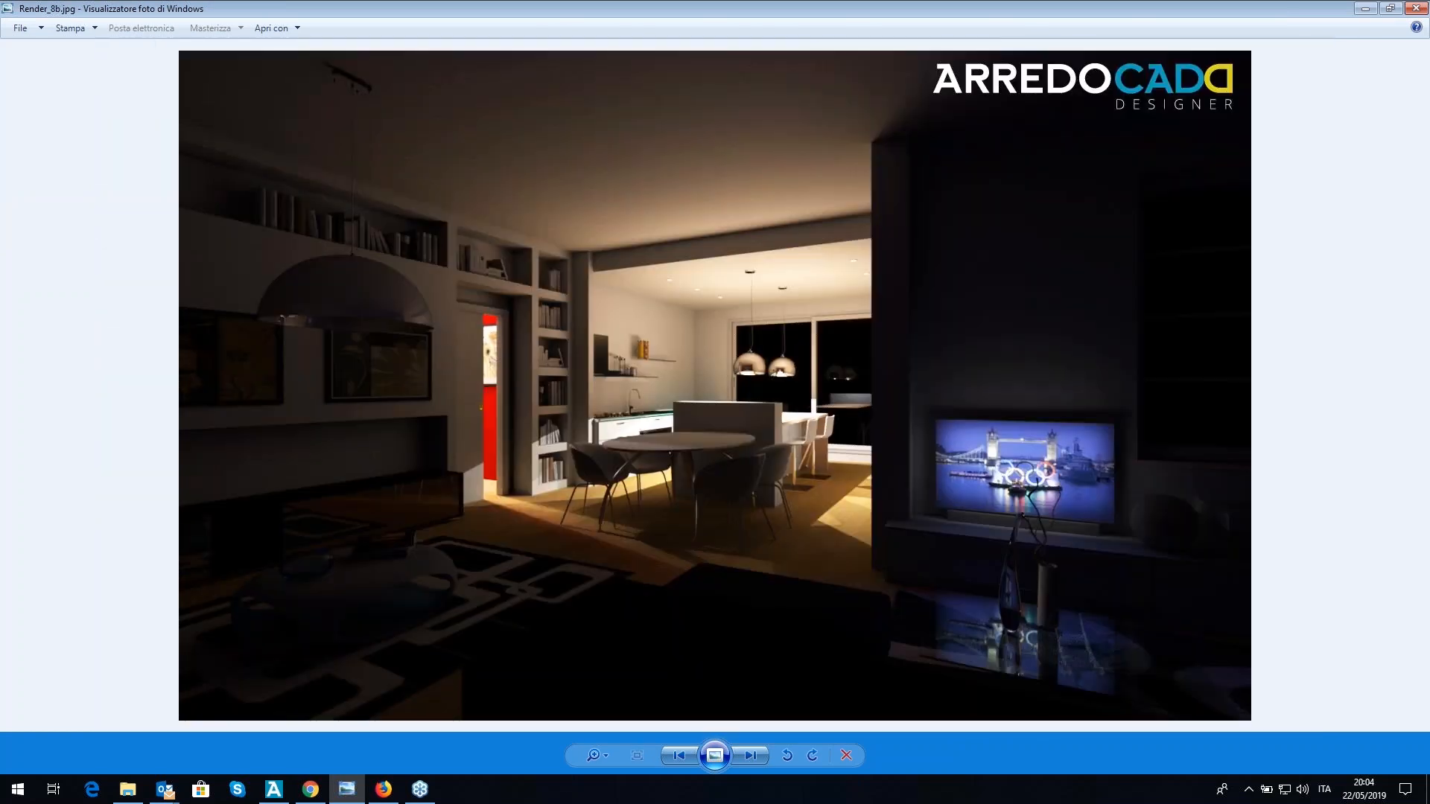
{"action": "key", "text": "Right"}
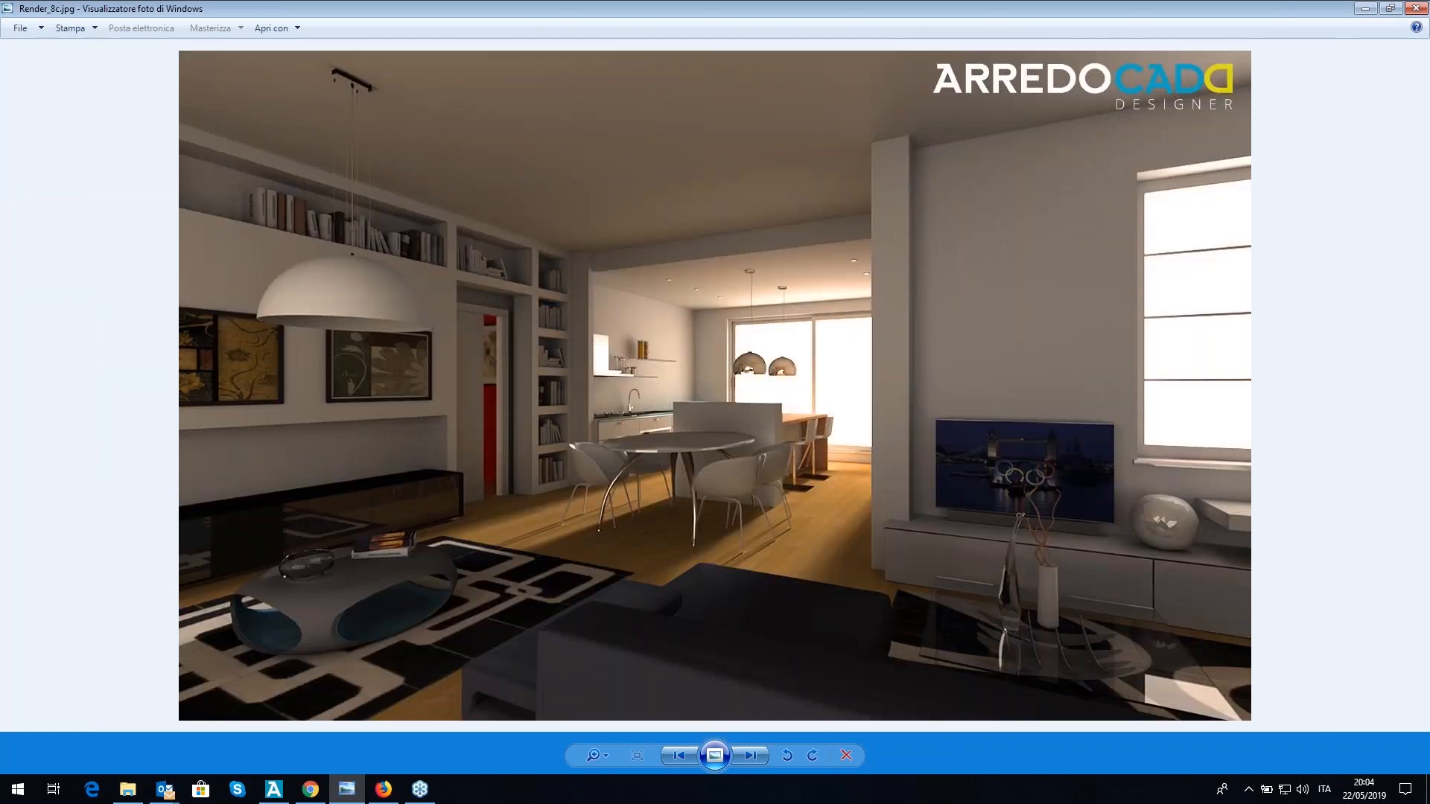
{"action": "key", "text": "Right"}
{"action": "key", "text": "Right"}
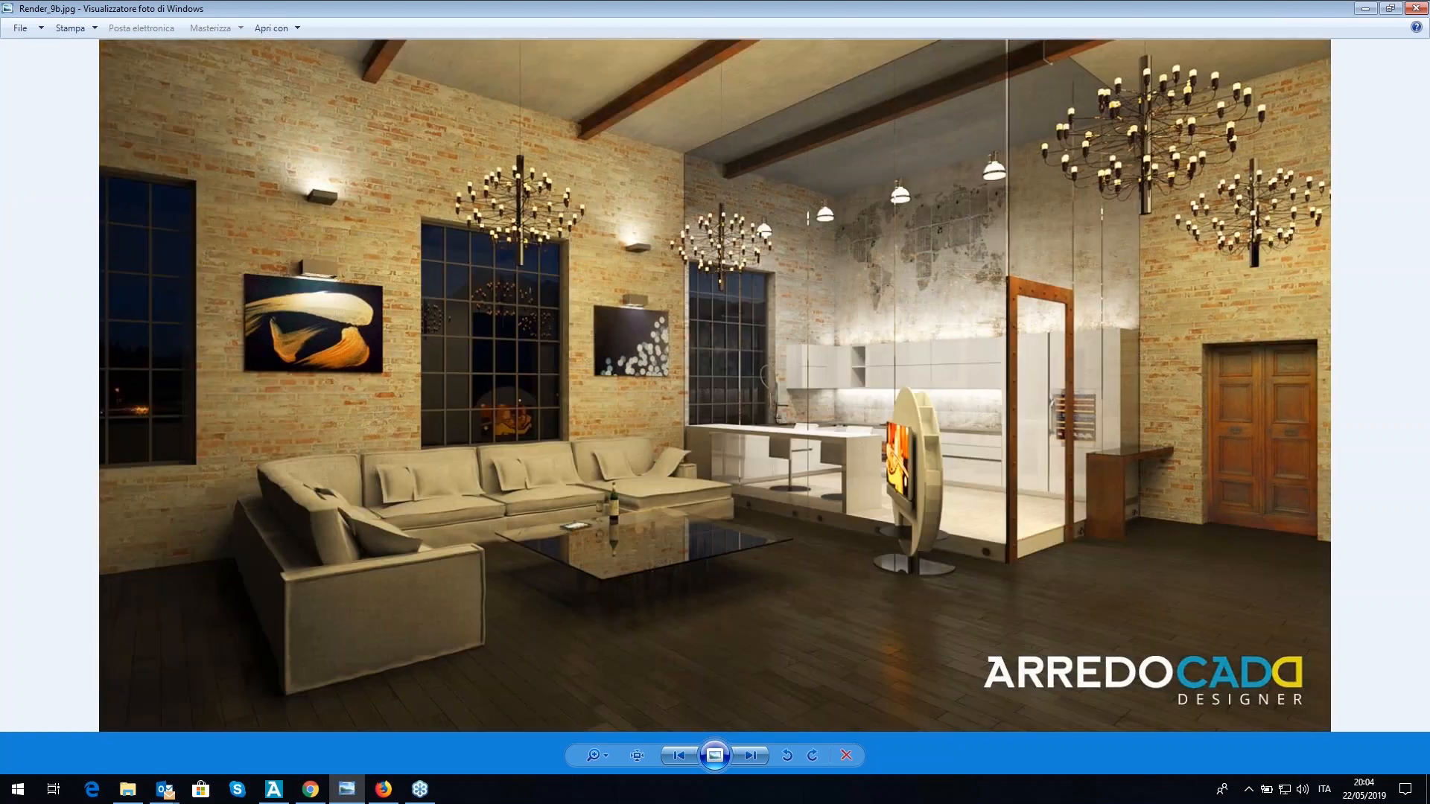
{"action": "key", "text": "Right"}
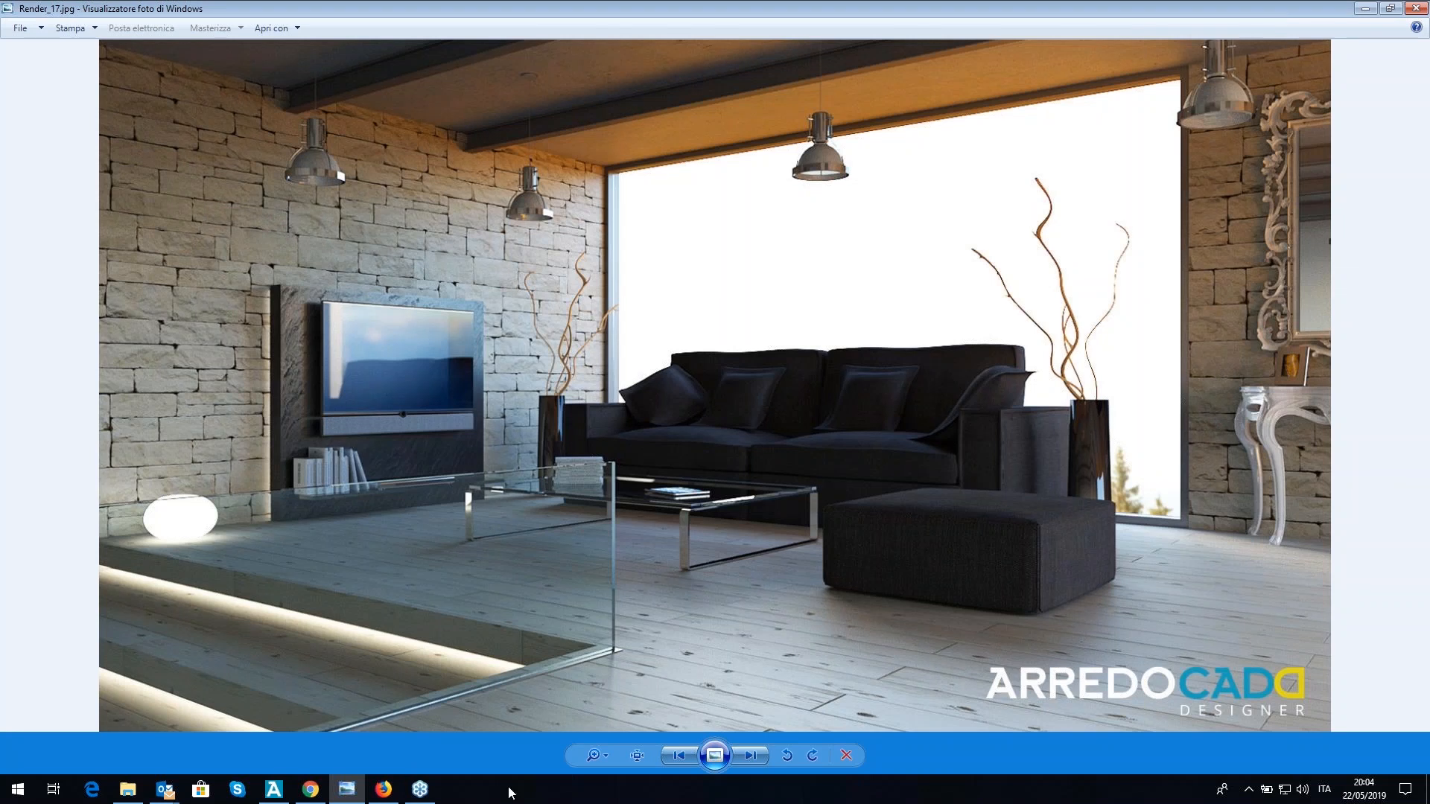
- Switch to Chrome, show the 360° panoramic render of the apartment and look around its entrance hall
{"action": "left_click", "coordinate": [306, 798]}
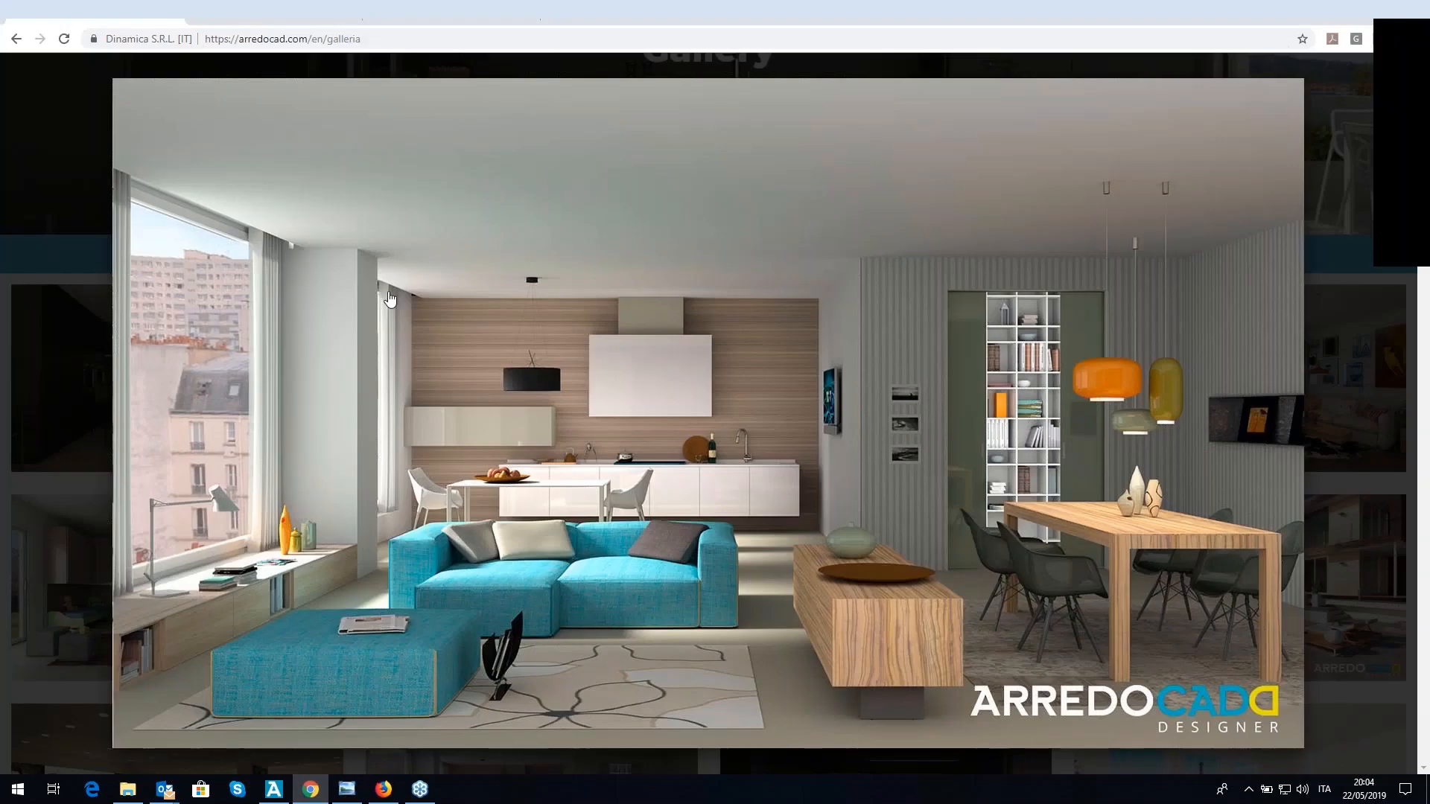
{"action": "left_click", "coordinate": [286, 18]}
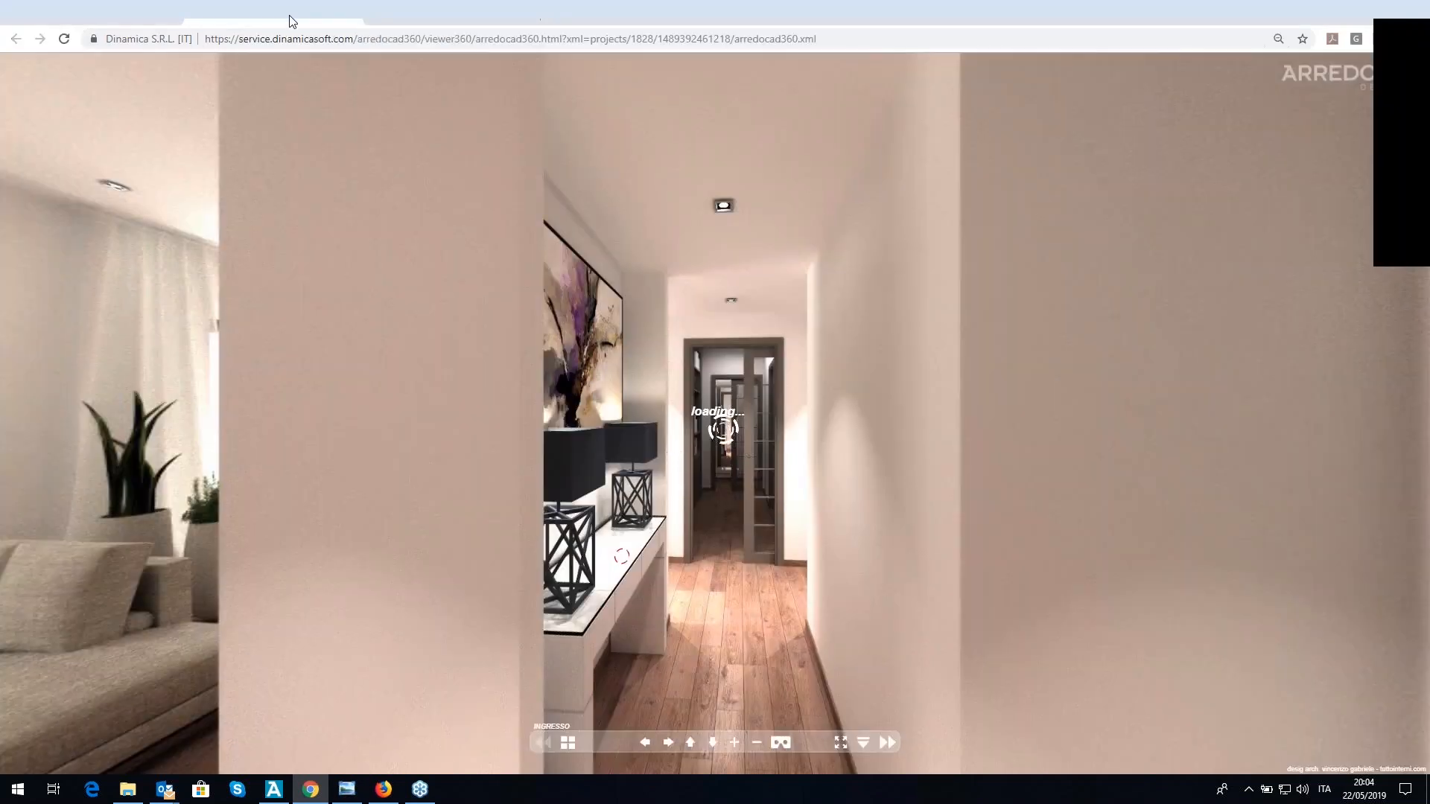
{"action": "left_click_drag", "start_coordinate": [714, 441], "coordinate": [960, 436]}
{"action": "left_click_drag", "start_coordinate": [744, 447], "coordinate": [909, 439]}
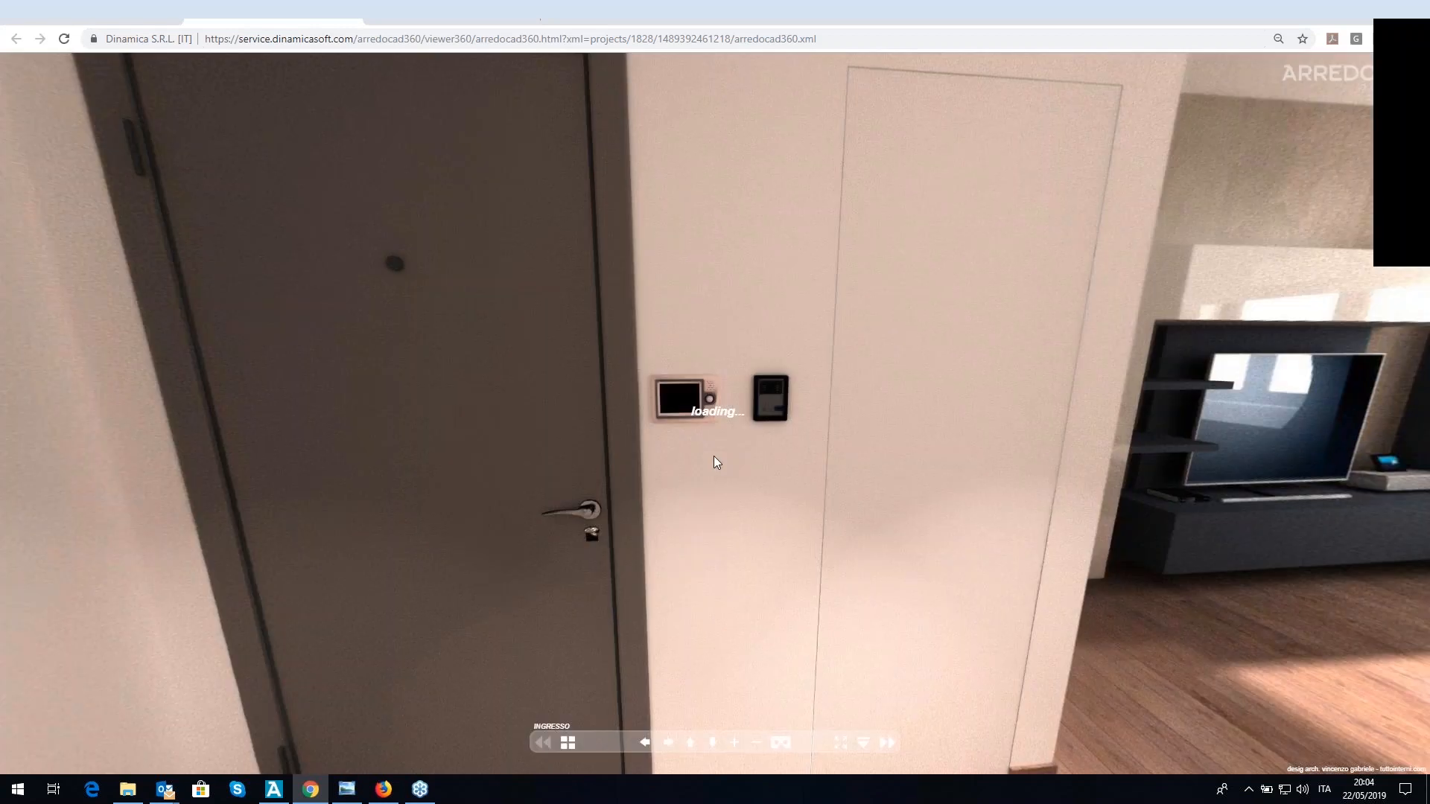
{"action": "left_click_drag", "start_coordinate": [713, 456], "coordinate": [907, 426]}
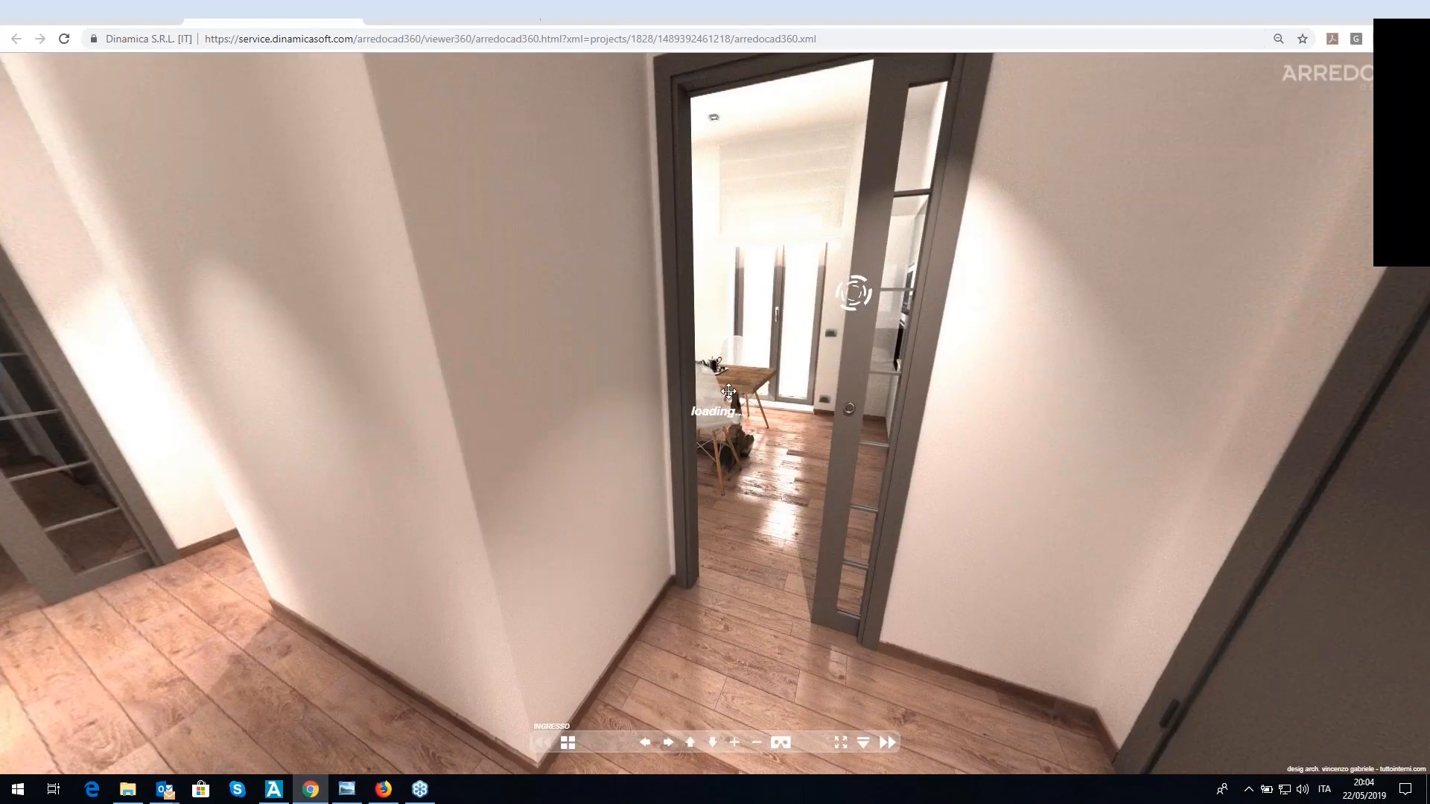
{"action": "left_click_drag", "start_coordinate": [645, 451], "coordinate": [857, 477]}
{"action": "scroll", "coordinate": [623, 481], "scroll_direction": "up", "scroll_amount": 3}
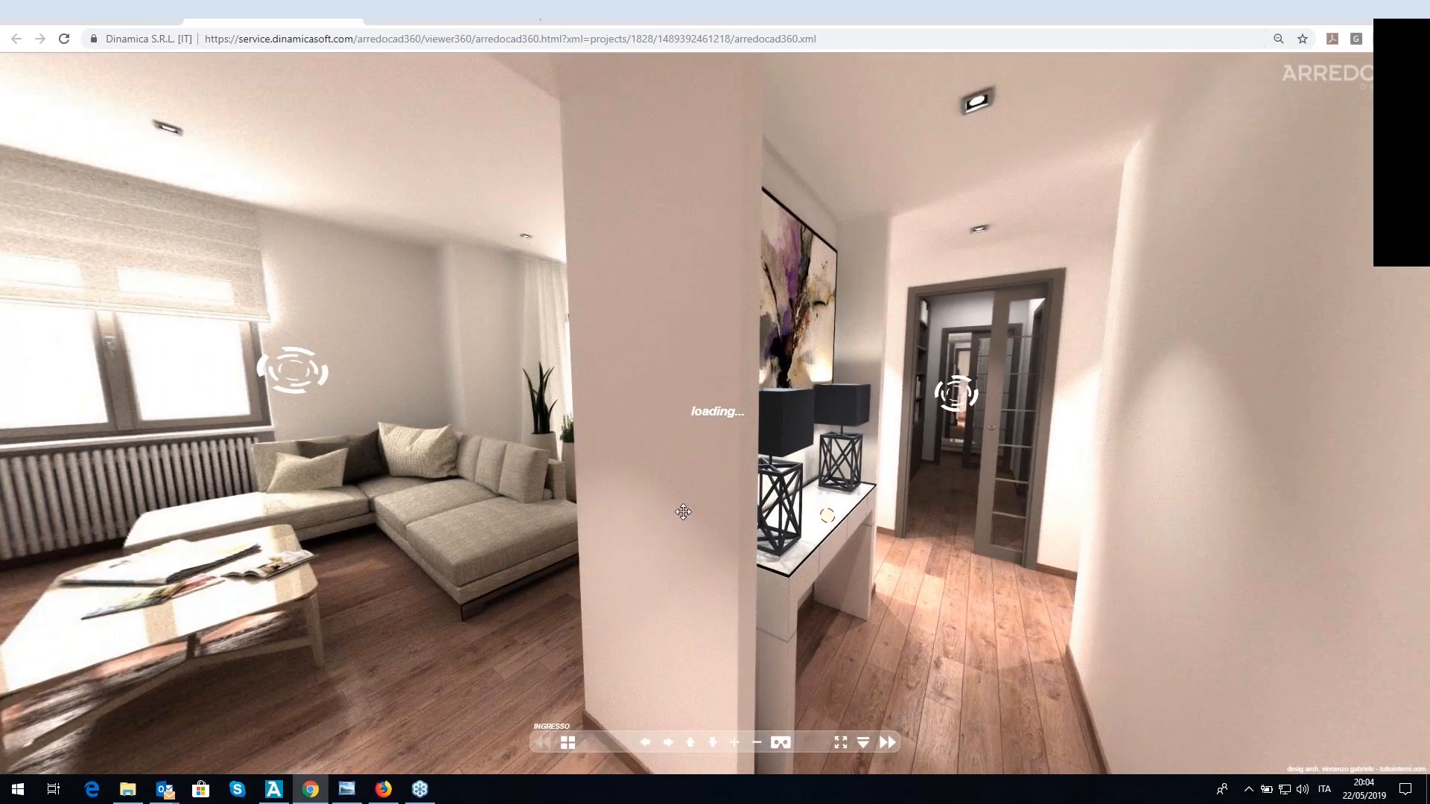
{"action": "left_click_drag", "start_coordinate": [656, 584], "coordinate": [716, 543]}
- Enter the panorama's living room, highlight the page address, and show the product picture linked to the dining table
{"action": "left_click", "coordinate": [602, 414]}
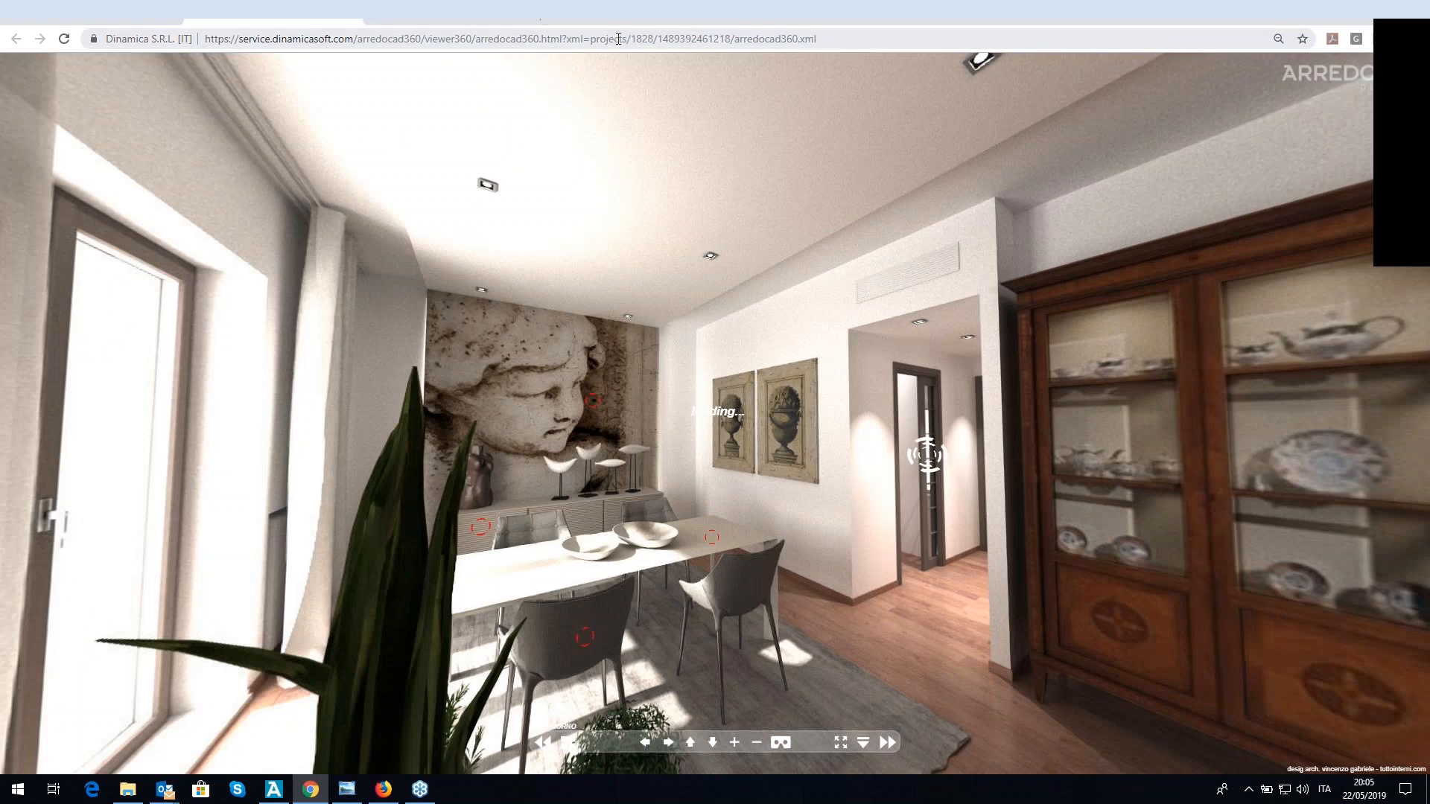
{"action": "left_click", "coordinate": [618, 39]}
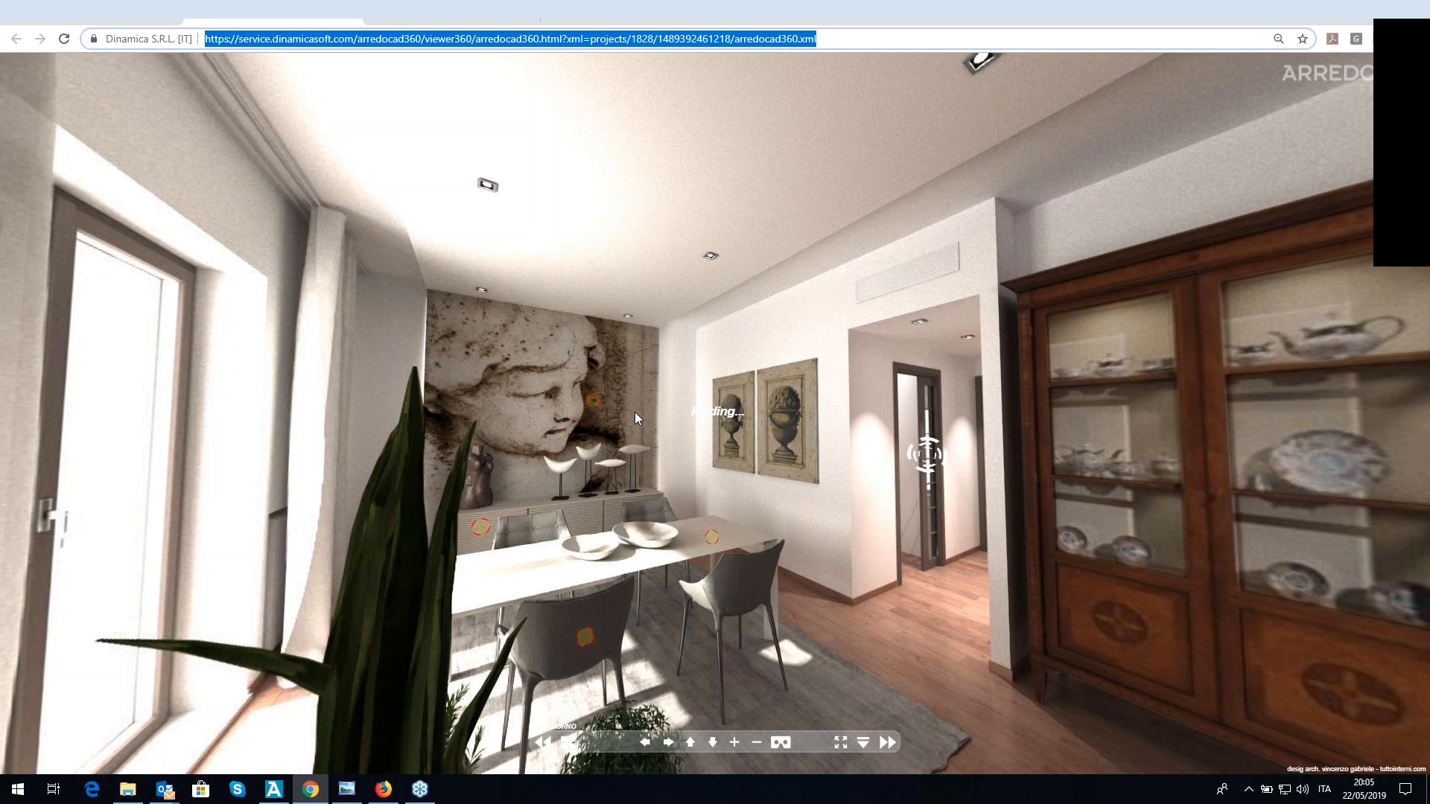
{"action": "left_click", "coordinate": [699, 496]}
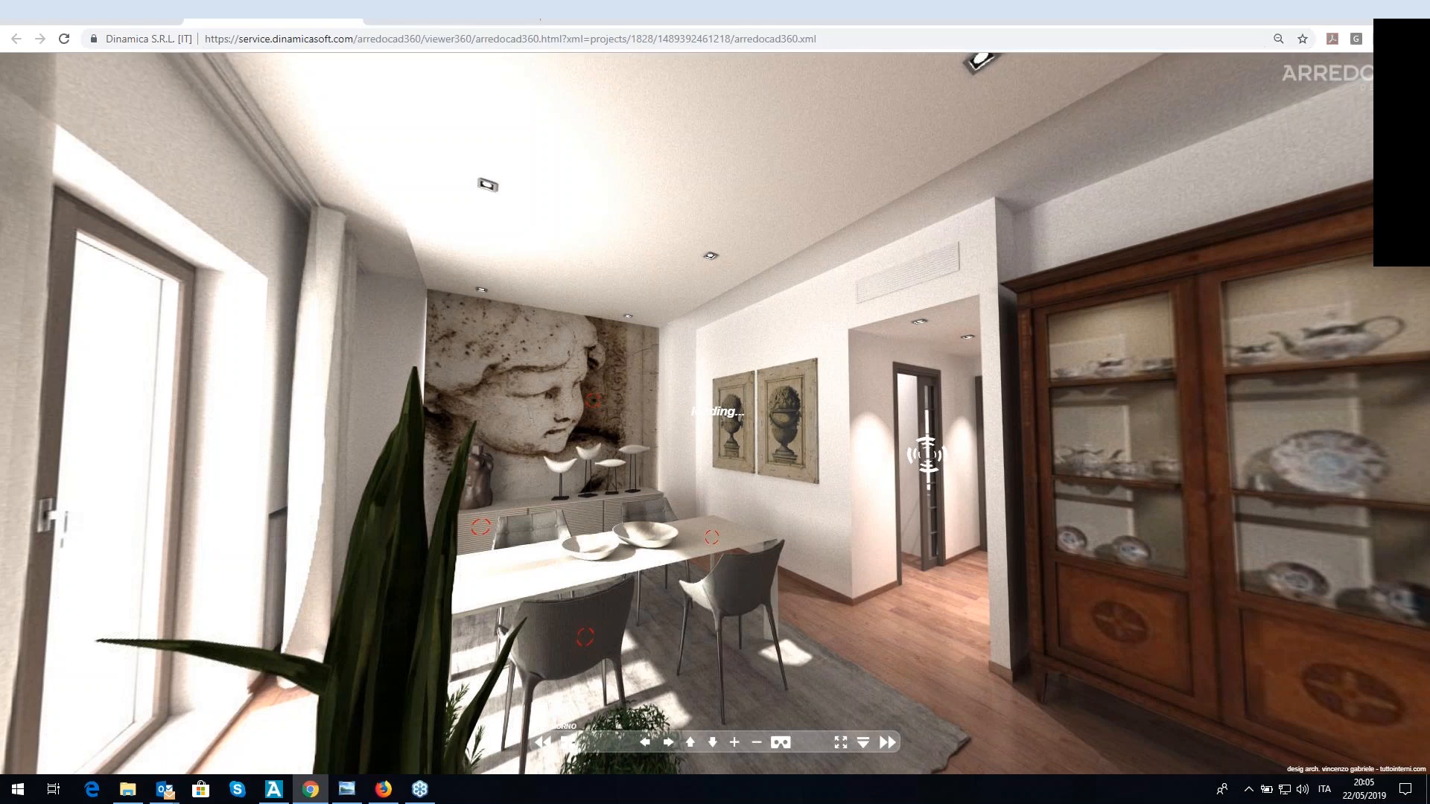
{"action": "left_click_drag", "start_coordinate": [700, 496], "coordinate": [824, 417]}
{"action": "left_click", "coordinate": [845, 445]}
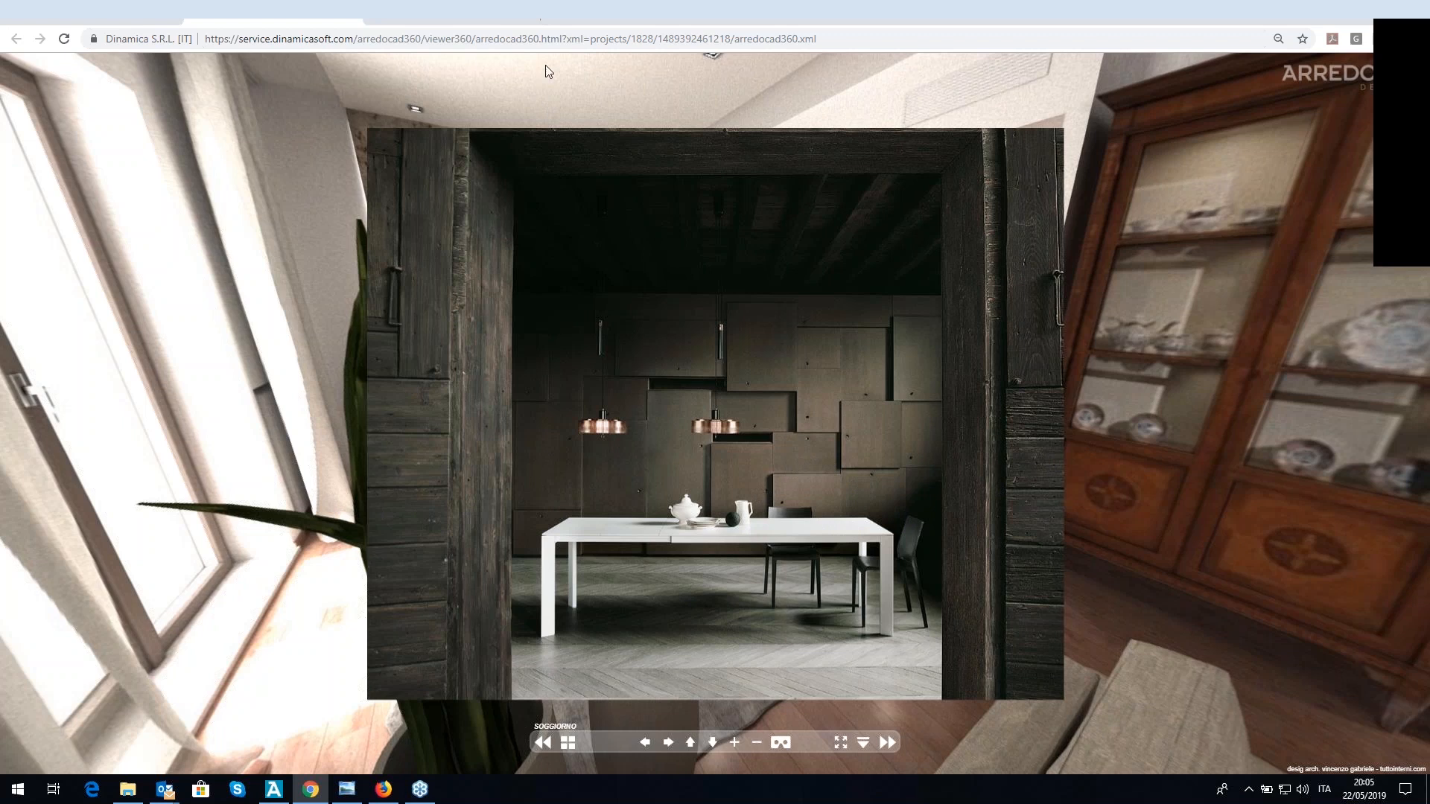
- Show the panorama's scene thumbnails and choose the living room scene
{"action": "left_click", "coordinate": [488, 9]}
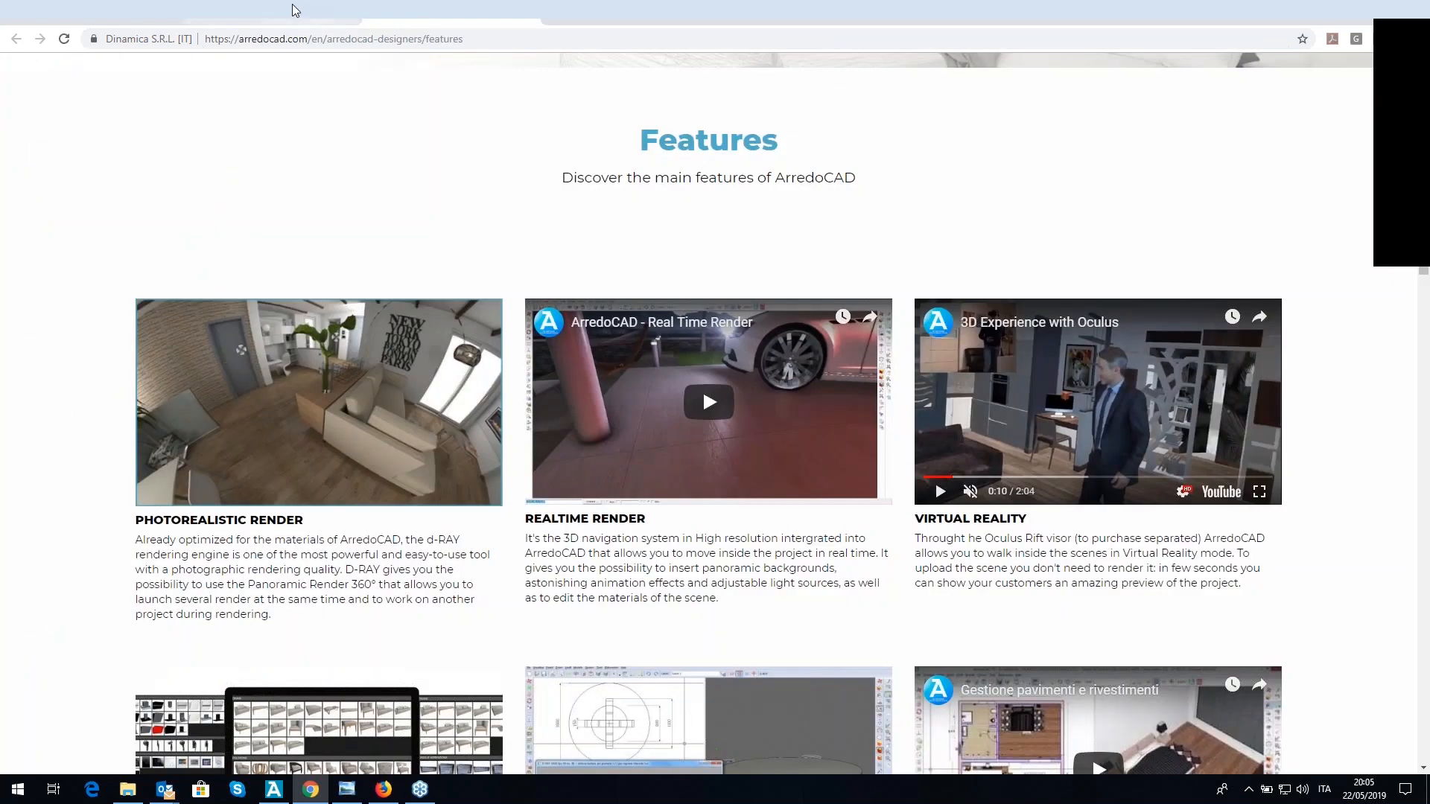
{"action": "left_click", "coordinate": [292, 9]}
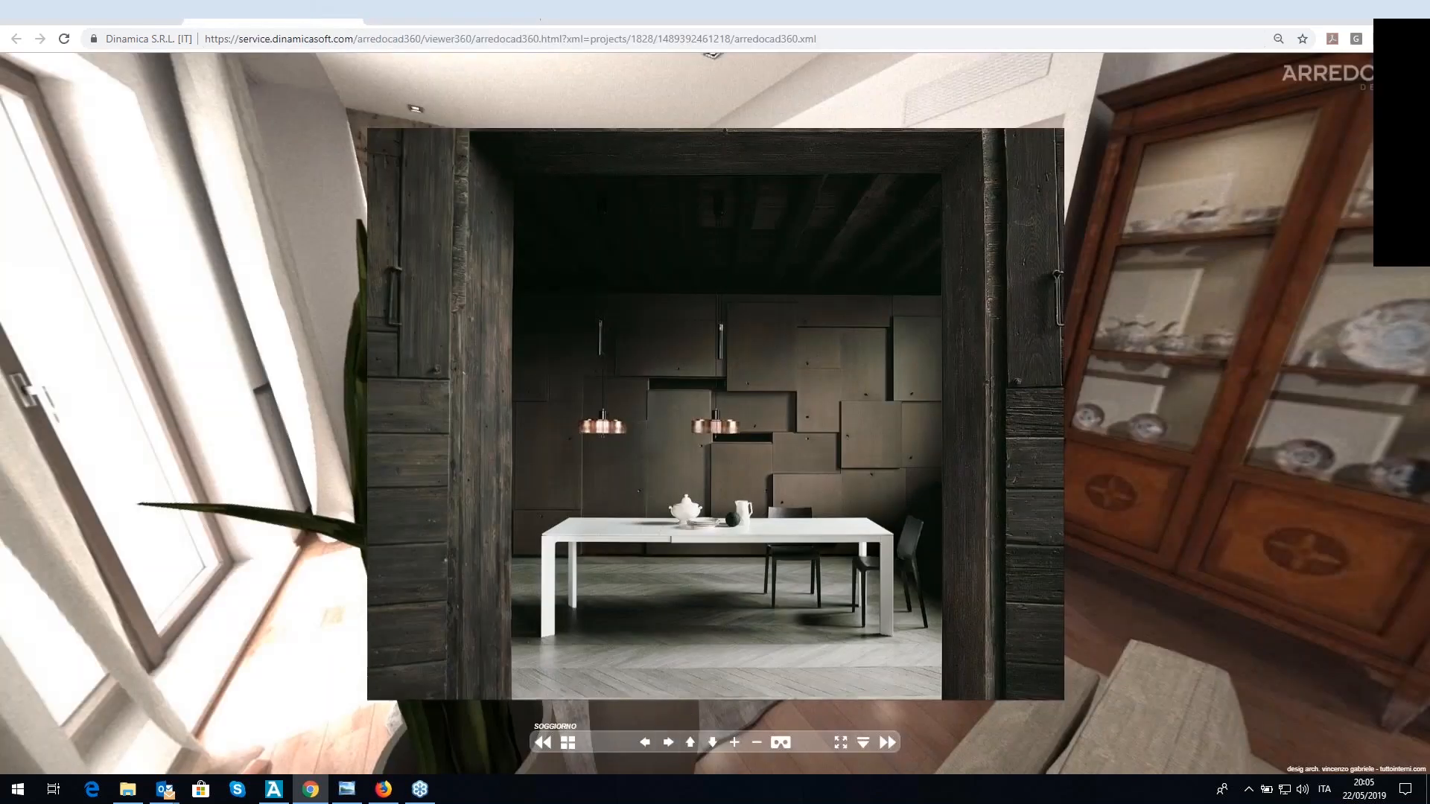
{"action": "left_click", "coordinate": [568, 744]}
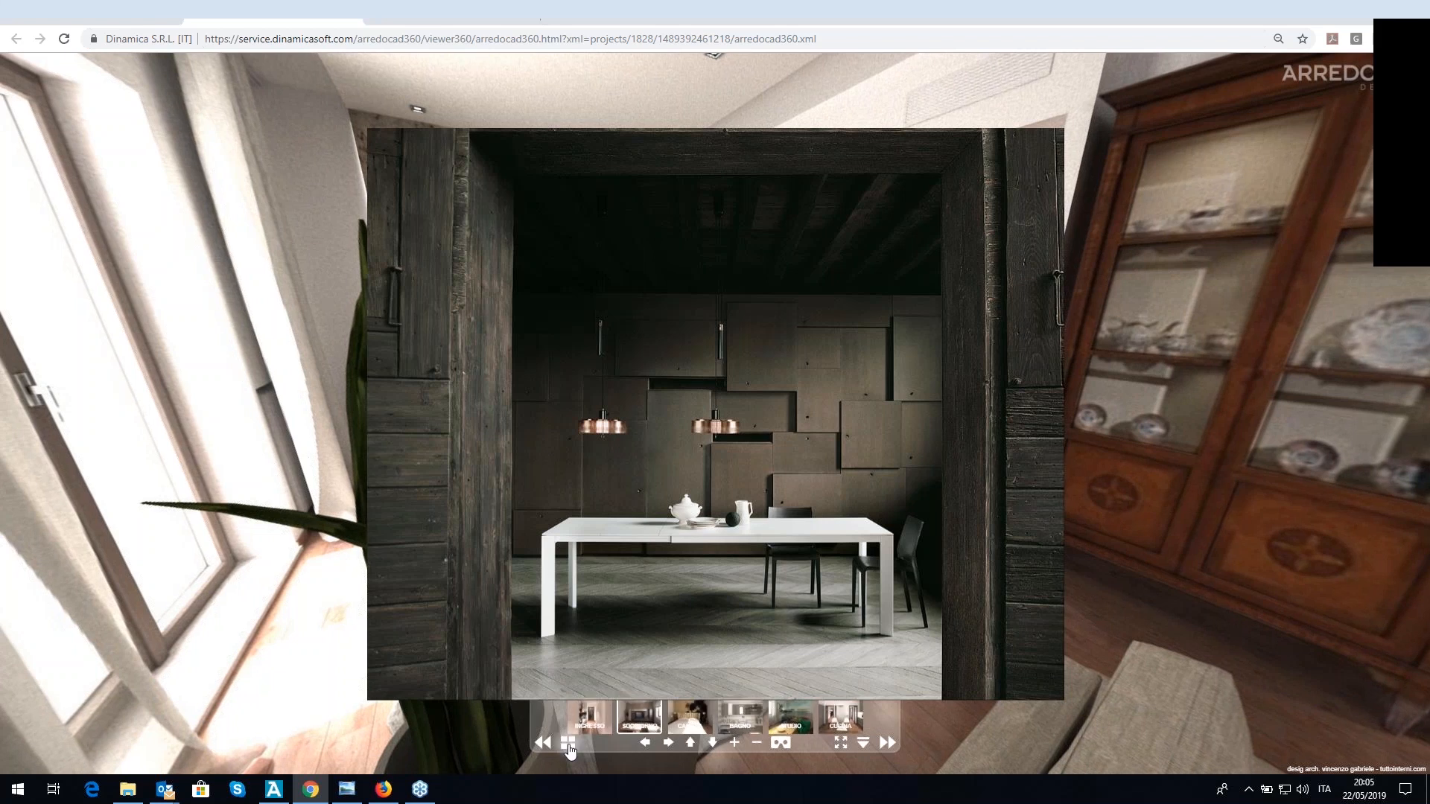
{"action": "left_click", "coordinate": [641, 716]}
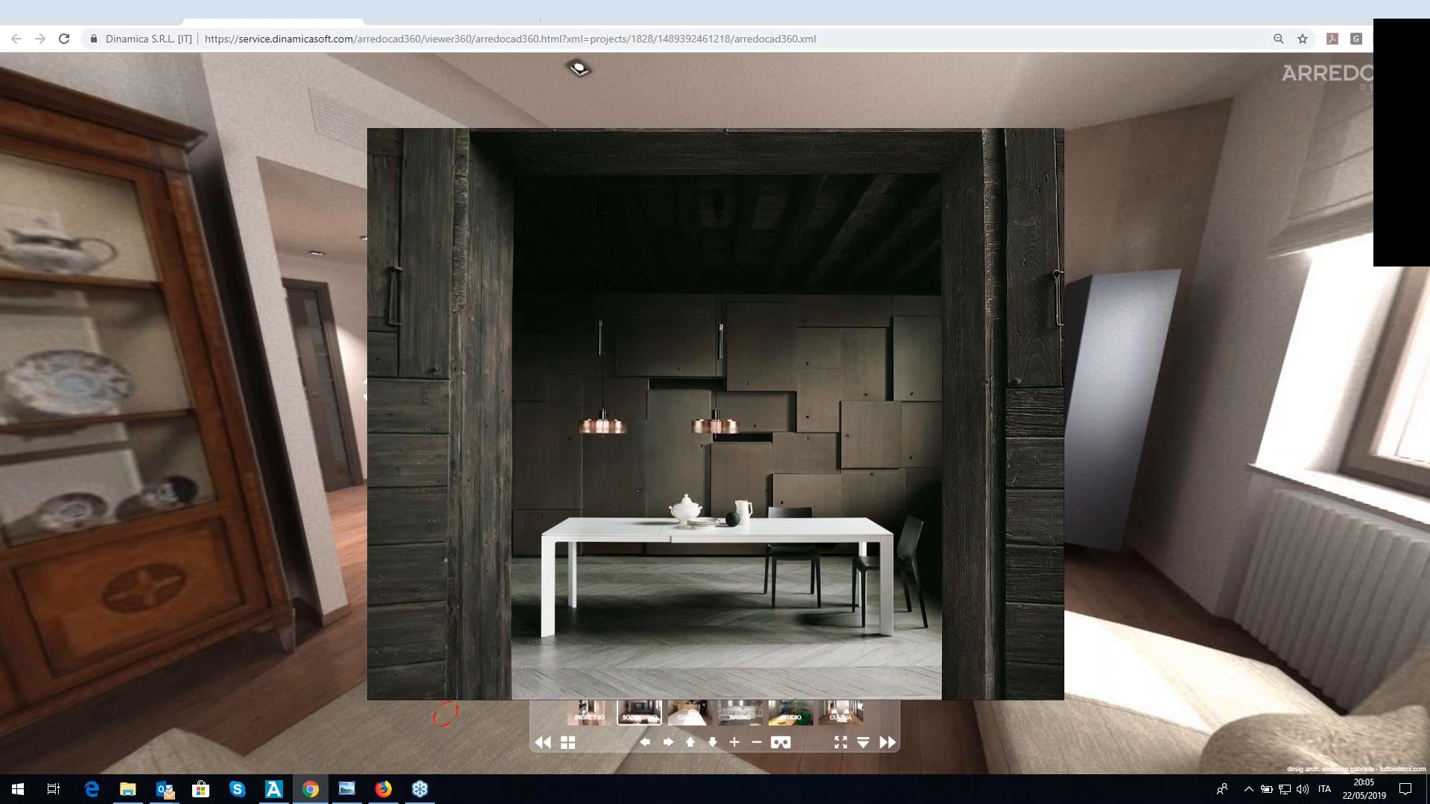
- Play the "3D Experience with Oculus" video from the ArredoCAD features page in full screen
{"action": "left_click", "coordinate": [469, 15]}
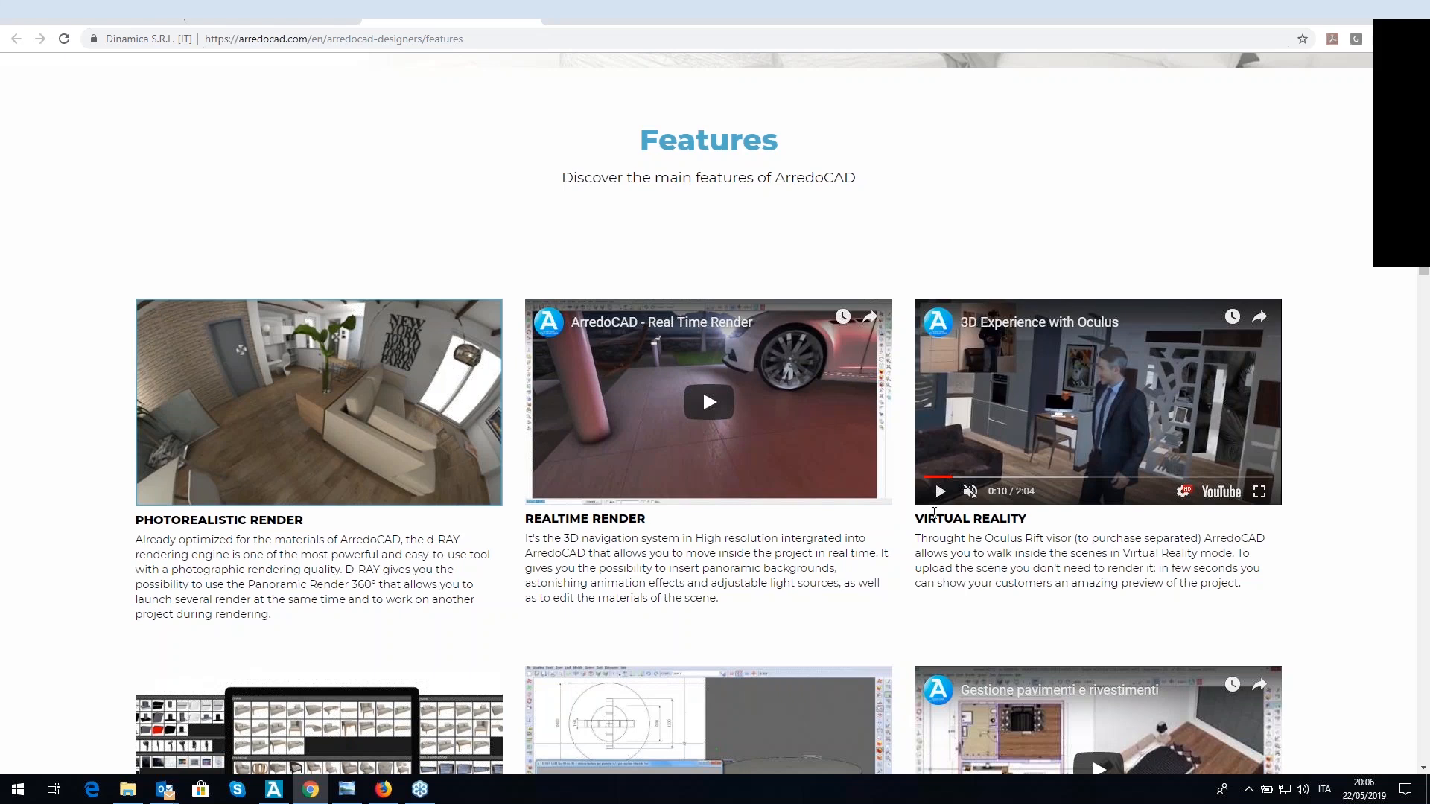
{"action": "left_click", "coordinate": [951, 496]}
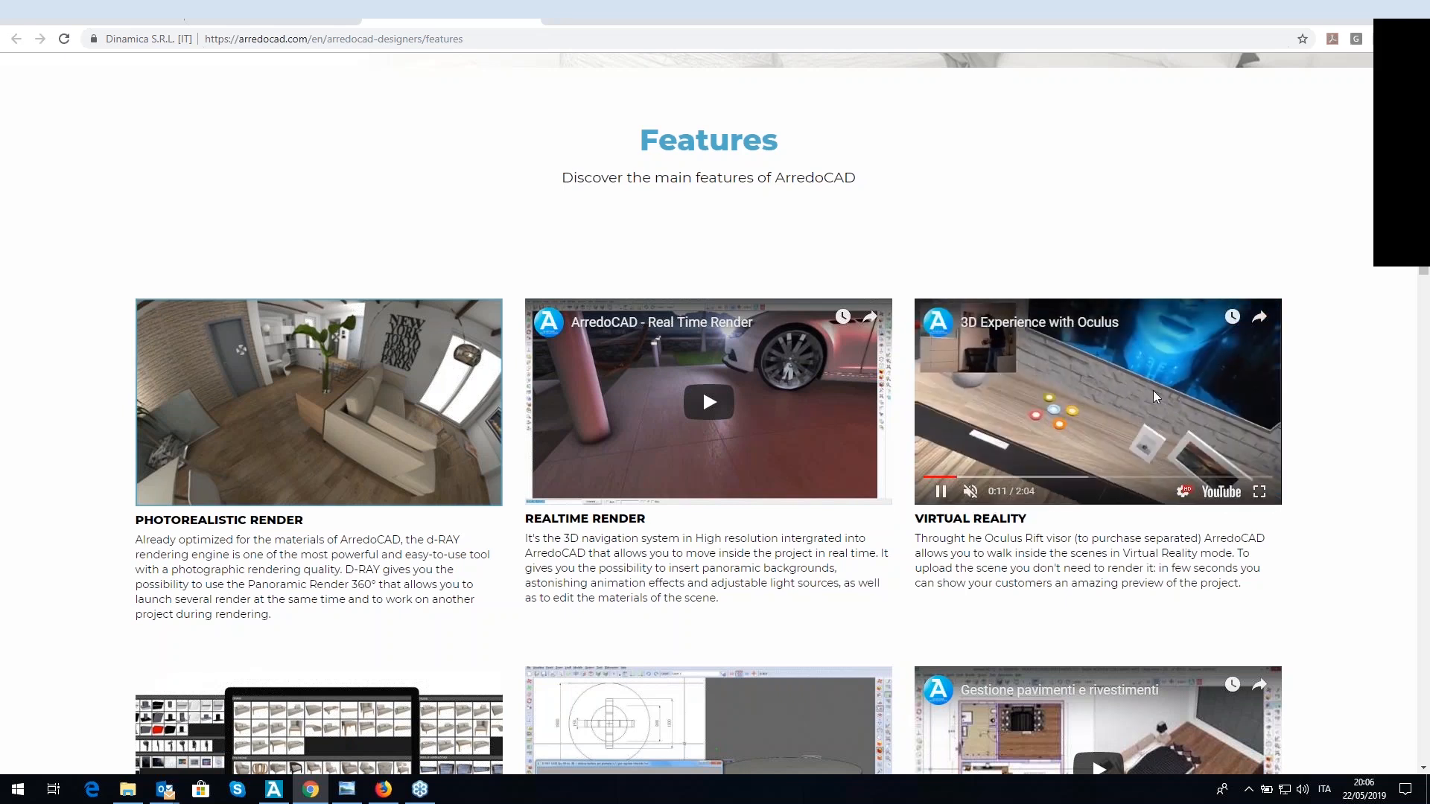
{"action": "left_click", "coordinate": [1259, 498]}
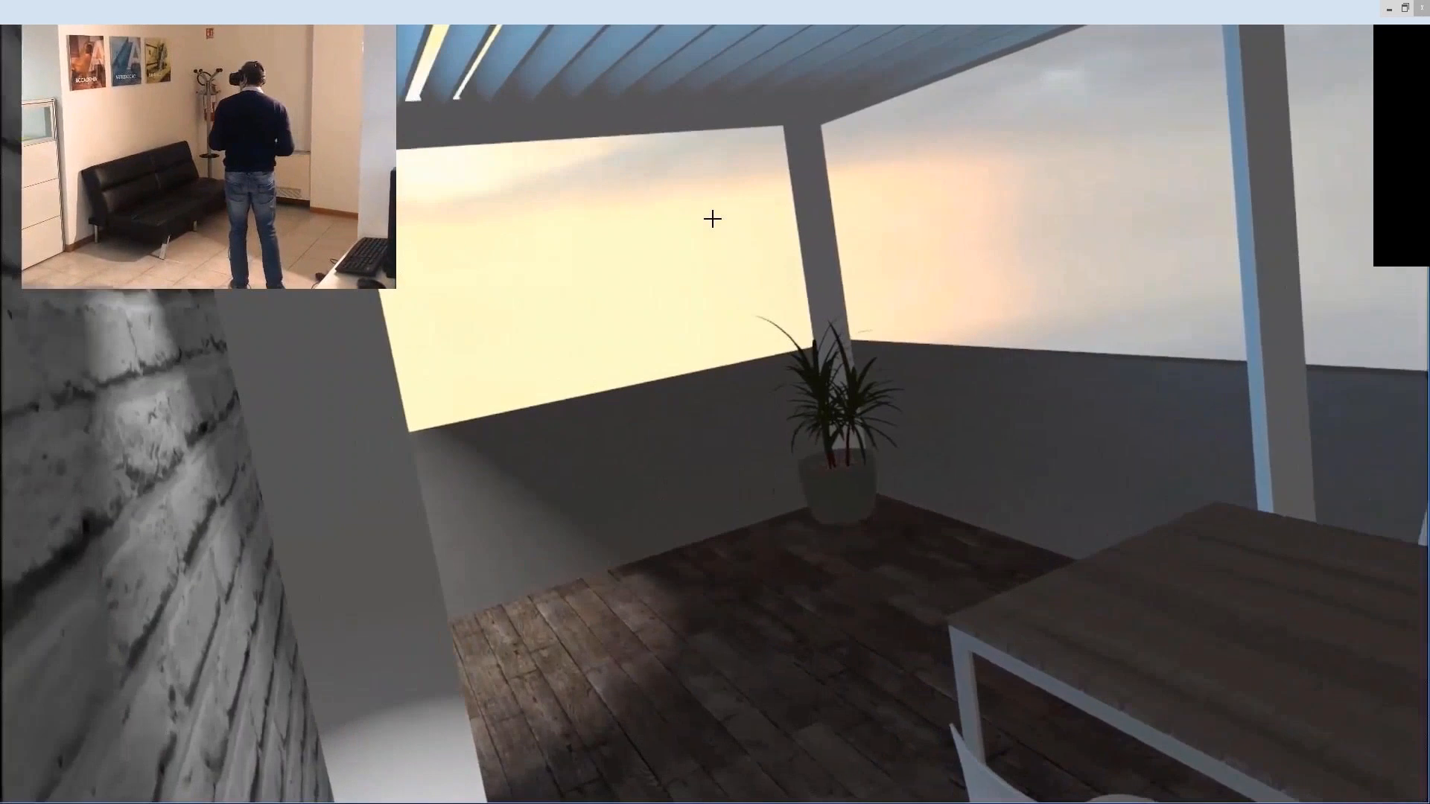
- Leave the full-screen video and switch to ArredoCAD, showing the renovation project in full 3D view
{"action": "key", "text": "Escape"}
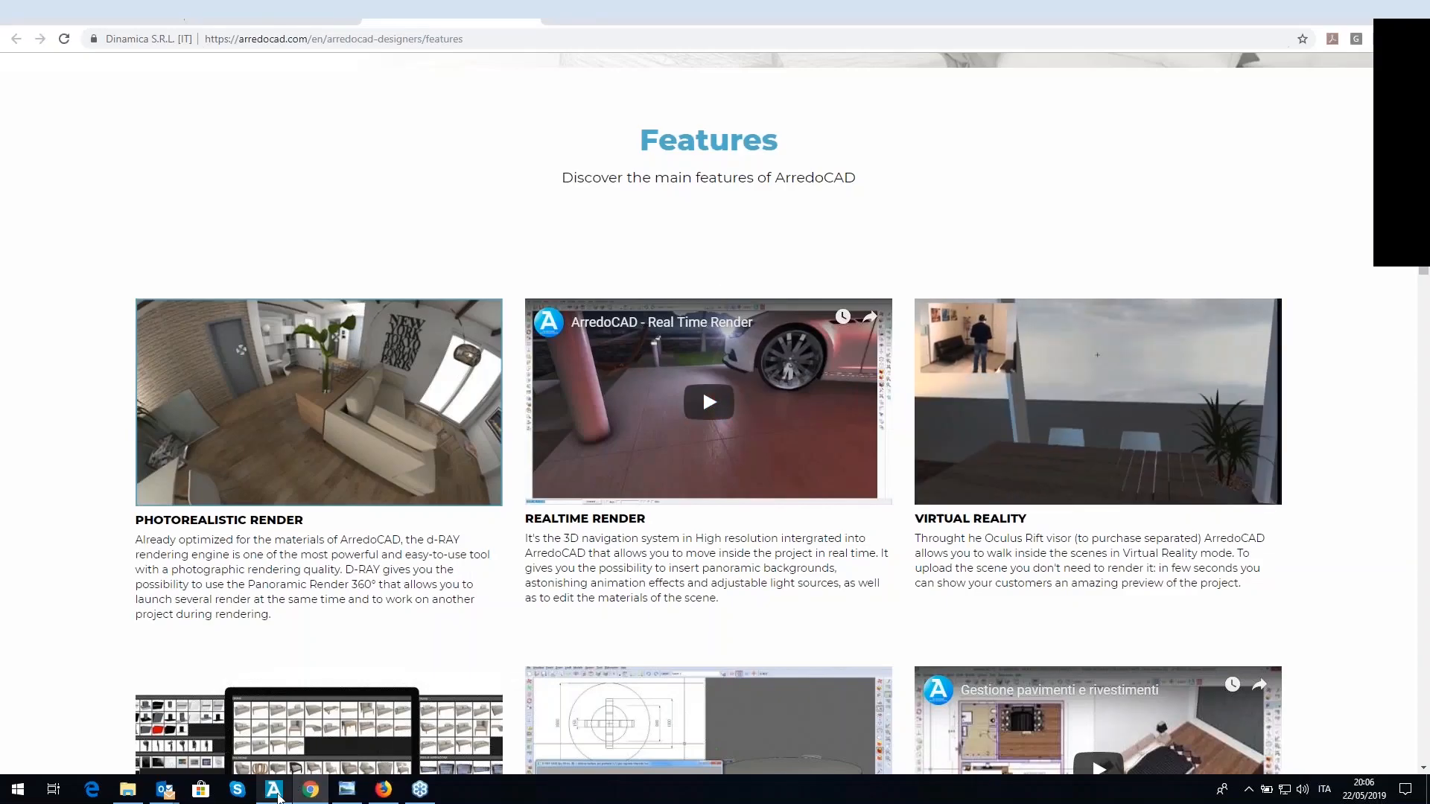
{"action": "mouse_move", "coordinate": [275, 795]}
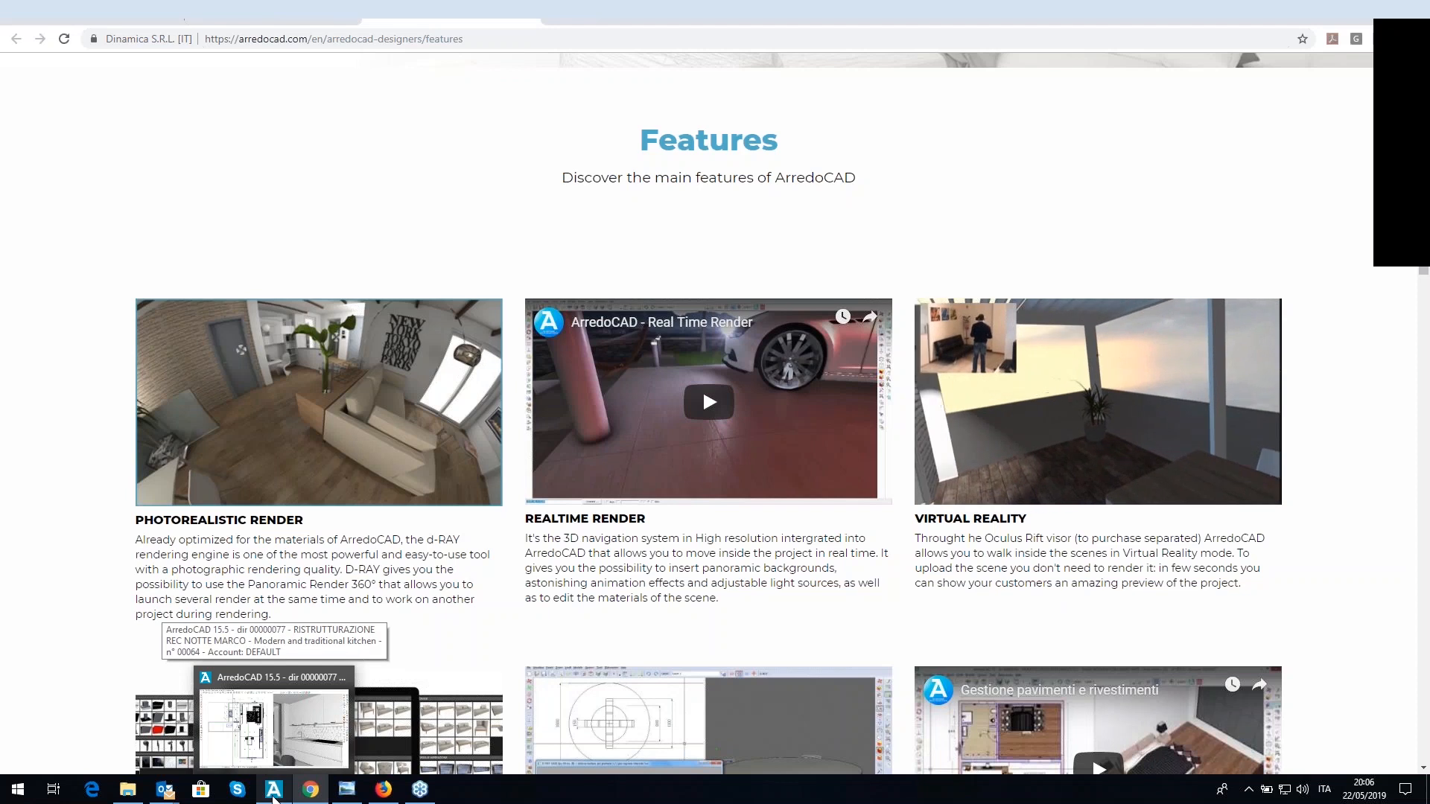
{"action": "left_click", "coordinate": [274, 793]}
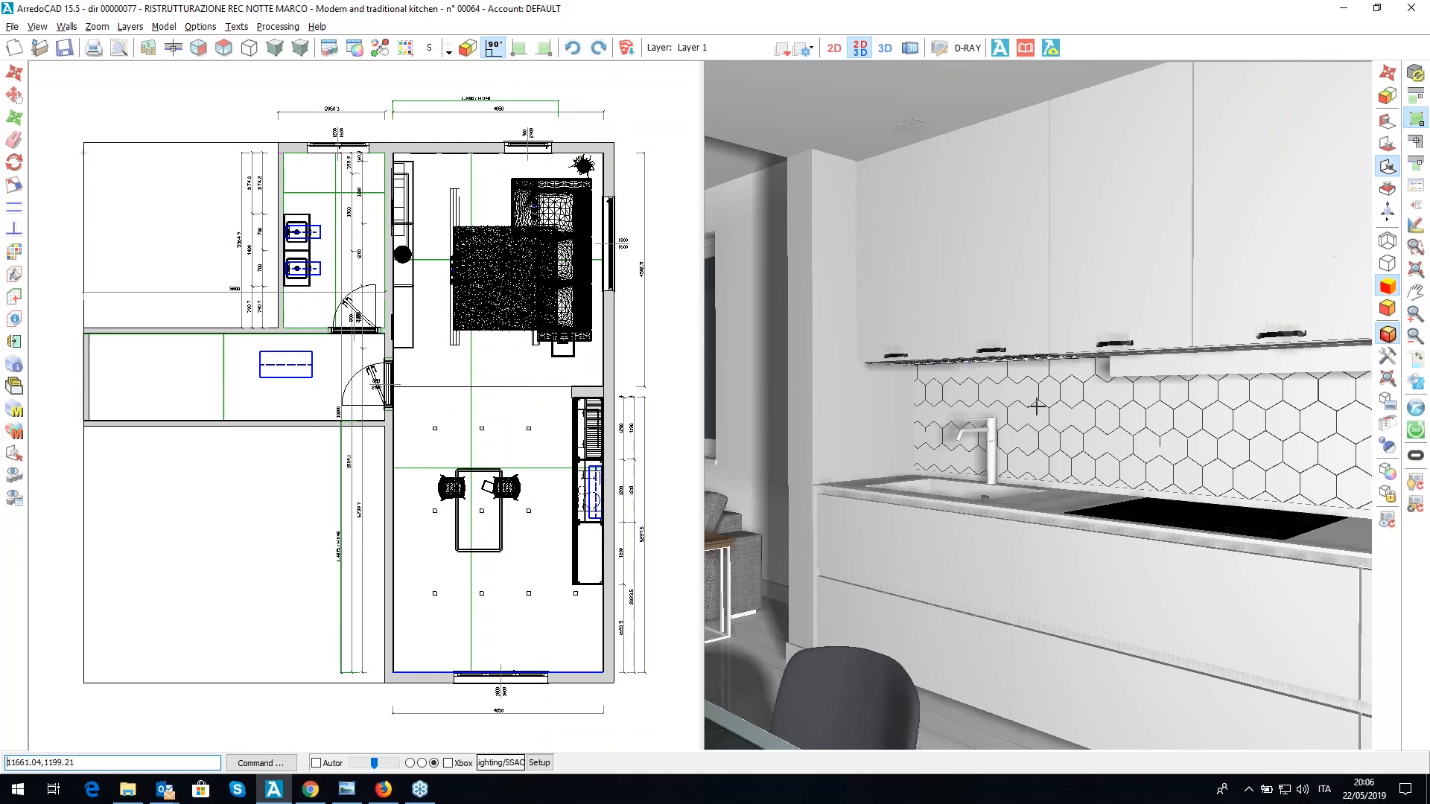
{"action": "middle_click_drag", "start_coordinate": [1035, 407], "coordinate": [1034, 406]}
{"action": "left_click", "coordinate": [885, 52]}
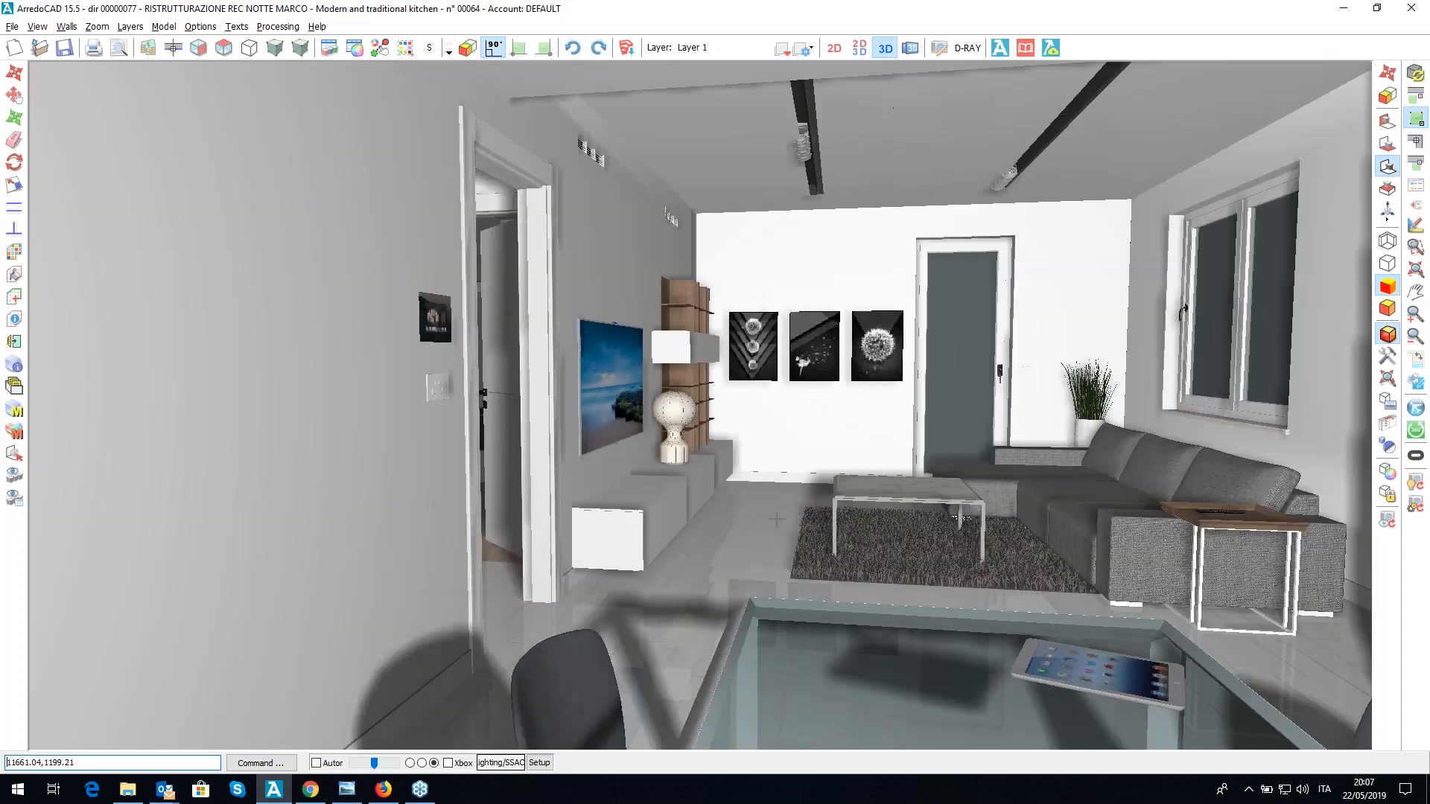
- Navigate through the 3D apartment, moving forward, backward and sideways to view the dining table, living area and kitchen
{"action": "middle_click_drag", "start_coordinate": [776, 519], "coordinate": [700, 406]}
{"action": "scroll", "coordinate": [700, 406], "scroll_direction": "up", "scroll_amount": 3}
{"action": "key", "text": "Up"}
{"action": "key", "text": "Up"}
{"action": "key", "text": "Up"}
{"action": "key", "text": "Up"}
{"action": "key", "text": "Up"}
{"action": "key", "text": "Up"}
{"action": "key", "text": "Up"}
{"action": "key", "text": "Up"}
{"action": "key", "text": "Up"}
{"action": "key", "text": "Up"}
{"action": "key", "text": "Up"}
{"action": "key", "text": "Up"}
{"action": "key", "text": "Down"}
{"action": "key", "text": "Down"}
{"action": "key", "text": "Down"}
{"action": "key", "text": "Down"}
{"action": "key", "text": "Down"}
{"action": "key", "text": "Down"}
{"action": "key", "text": "Down"}
{"action": "key", "text": "Down"}
{"action": "key", "text": "Down"}
{"action": "key", "text": "Left"}
{"action": "key", "text": "Left"}
{"action": "key", "text": "Left"}
{"action": "key", "text": "Left"}
{"action": "key", "text": "Left"}
{"action": "key", "text": "Left"}
{"action": "key", "text": "Left"}
{"action": "key", "text": "Left"}
{"action": "key", "text": "Left"}
{"action": "key", "text": "Left"}
{"action": "key", "text": "Right"}
{"action": "key", "text": "Right"}
{"action": "key", "text": "Right"}
{"action": "key", "text": "Right"}
{"action": "key", "text": "Right"}
{"action": "key", "text": "Right"}
{"action": "key", "text": "Right"}
{"action": "key", "text": "Right"}
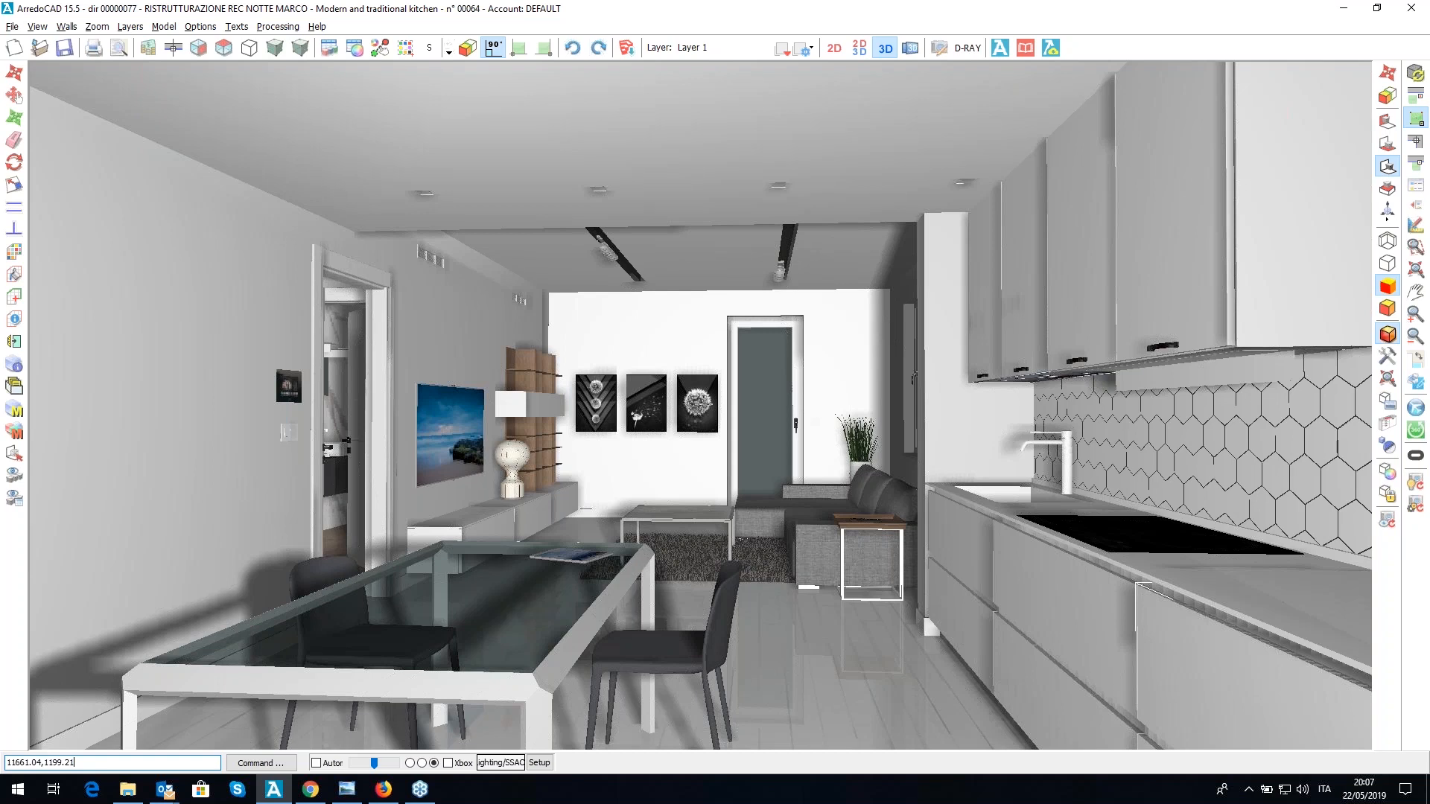
- Set the kitchen cabinets' Door Colour to FENIX 4 from the Fenix colours
{"action": "middle_click_drag", "start_coordinate": [723, 399], "coordinate": [700, 406]}
{"action": "key", "text": "Left"}
{"action": "key", "text": "Left"}
{"action": "key", "text": "Left"}
{"action": "key", "text": "Left"}
{"action": "key", "text": "Left"}
{"action": "key", "text": "Left"}
{"action": "key", "text": "Left"}
{"action": "key", "text": "Left"}
{"action": "key", "text": "Left"}
{"action": "scroll", "coordinate": [700, 406], "scroll_direction": "down", "scroll_amount": 2}
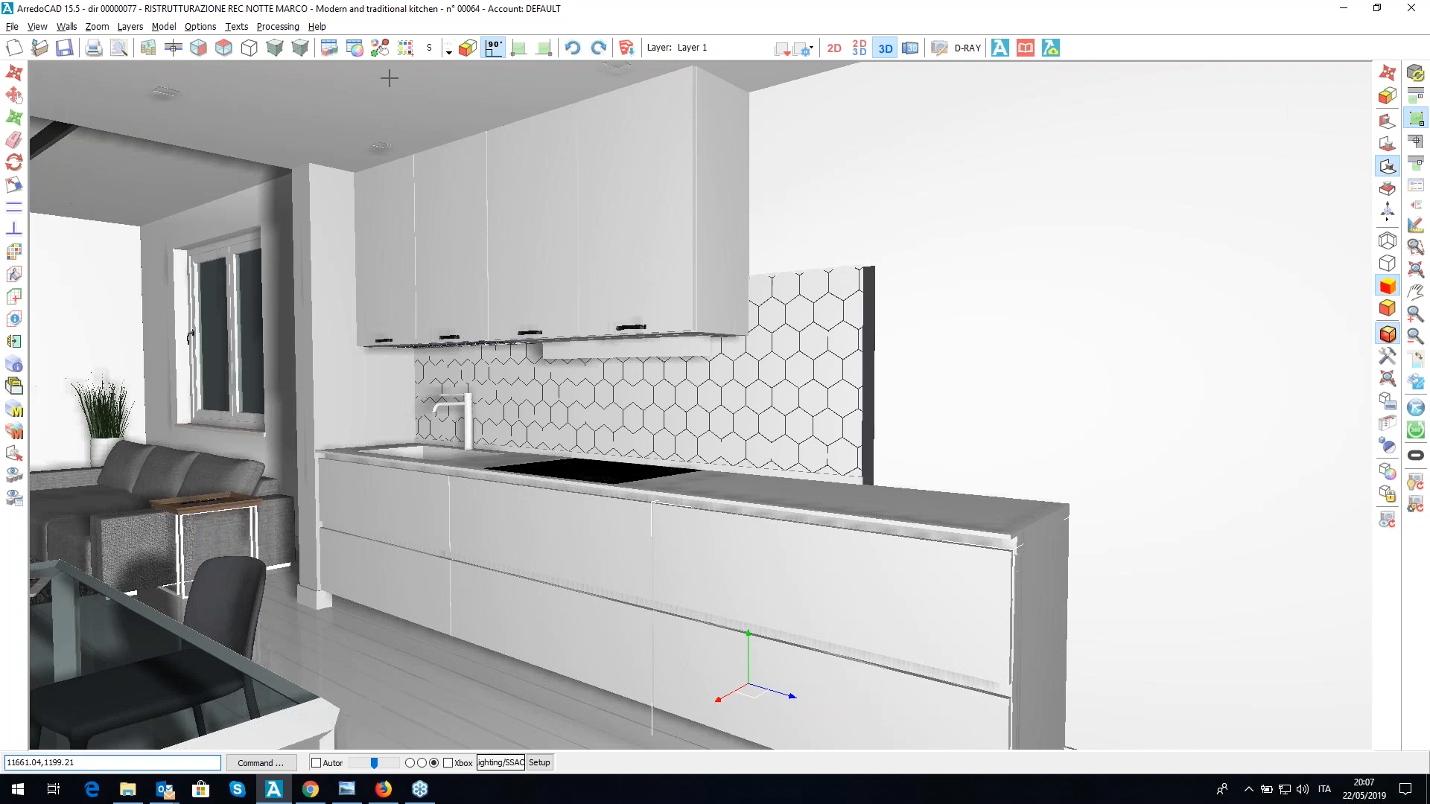
{"action": "double_click", "coordinate": [437, 229]}
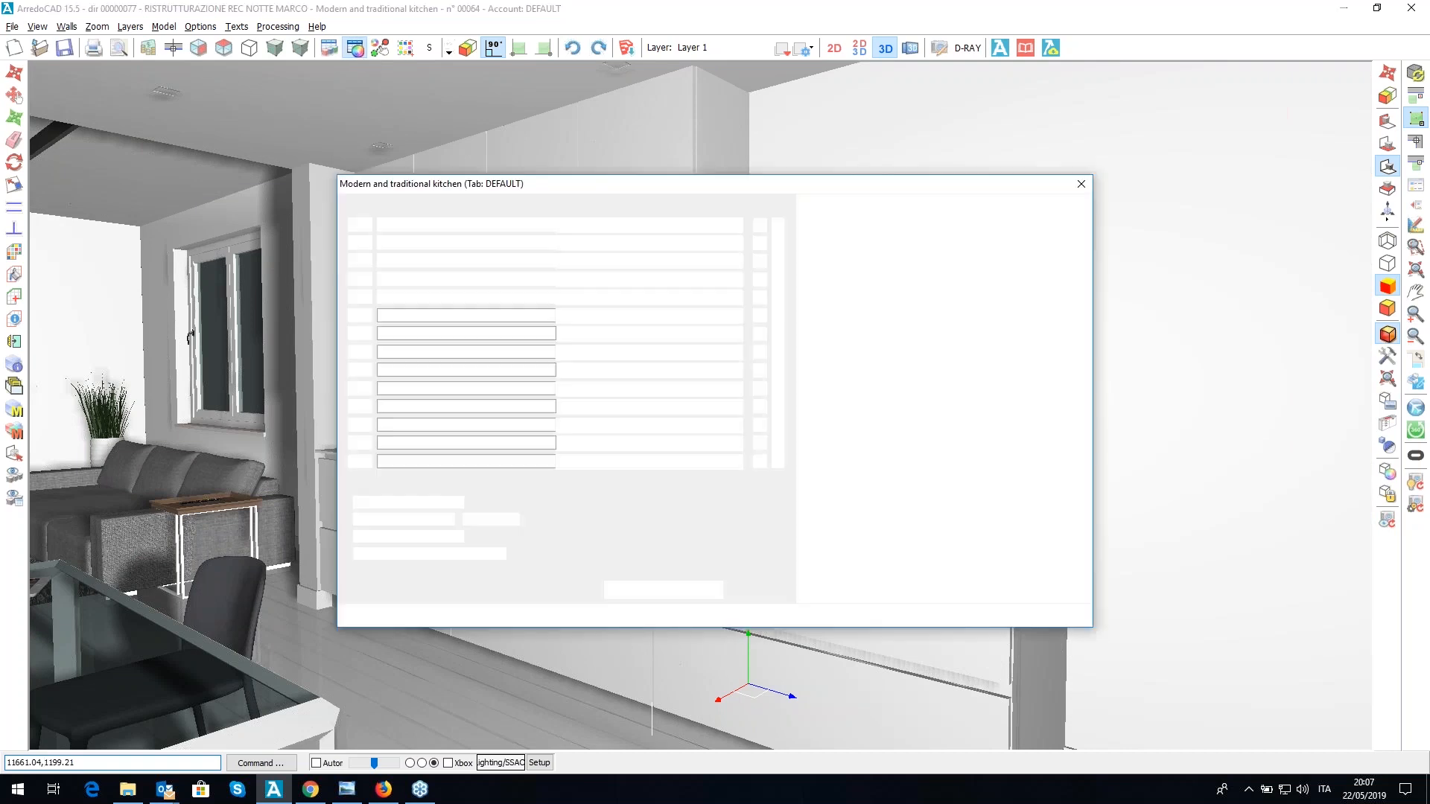
{"action": "left_click", "coordinate": [609, 299]}
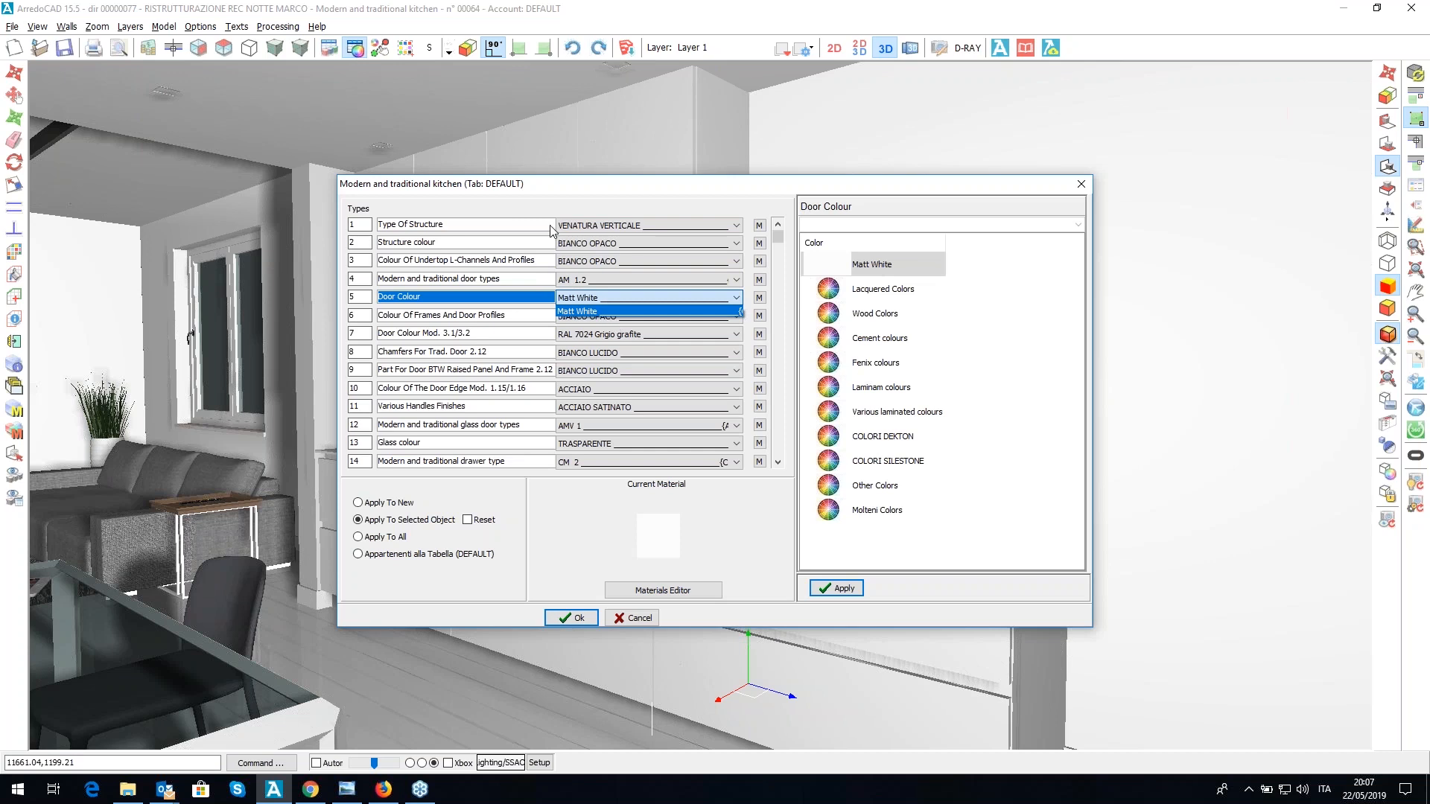
{"action": "left_click", "coordinate": [864, 365]}
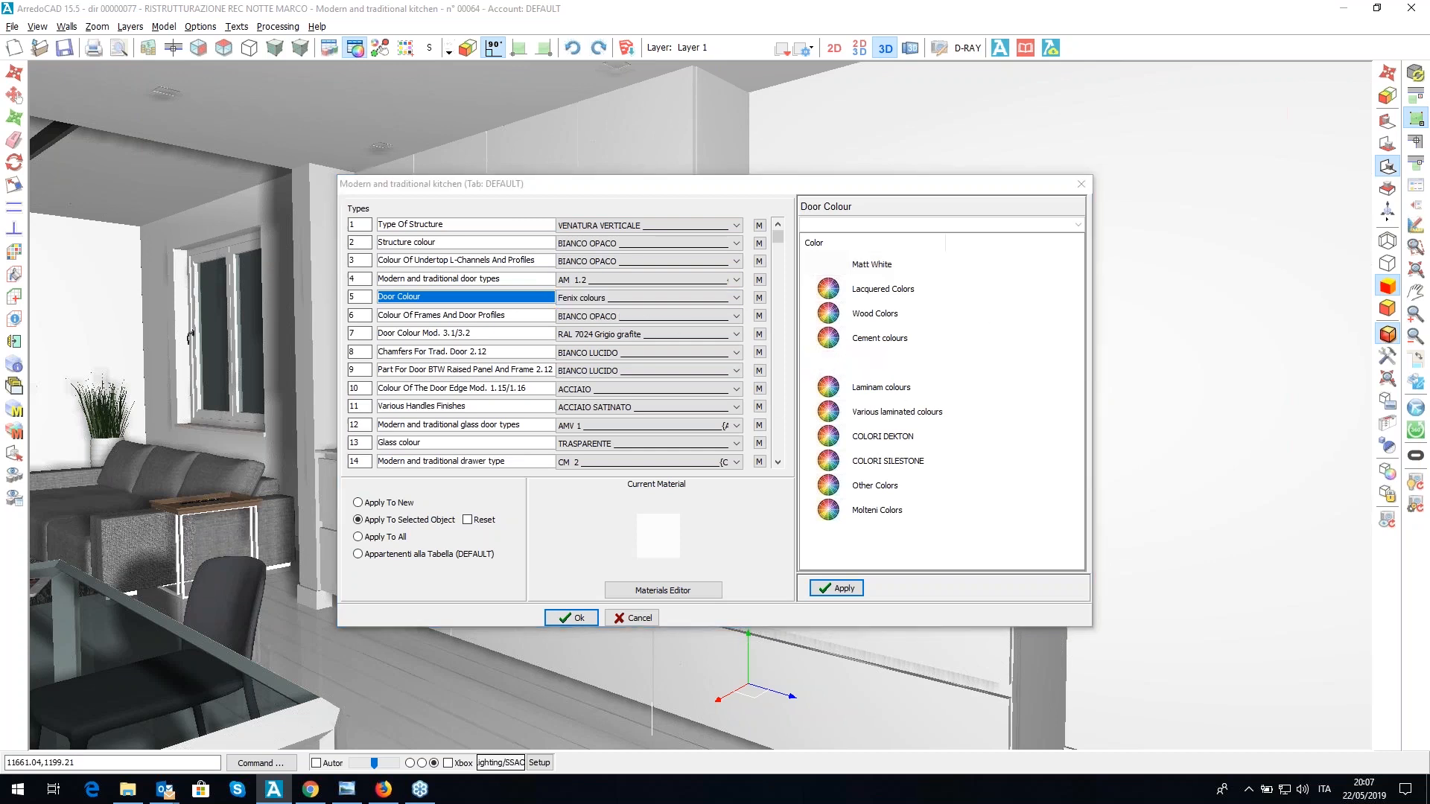
{"action": "double_click", "coordinate": [559, 447]}
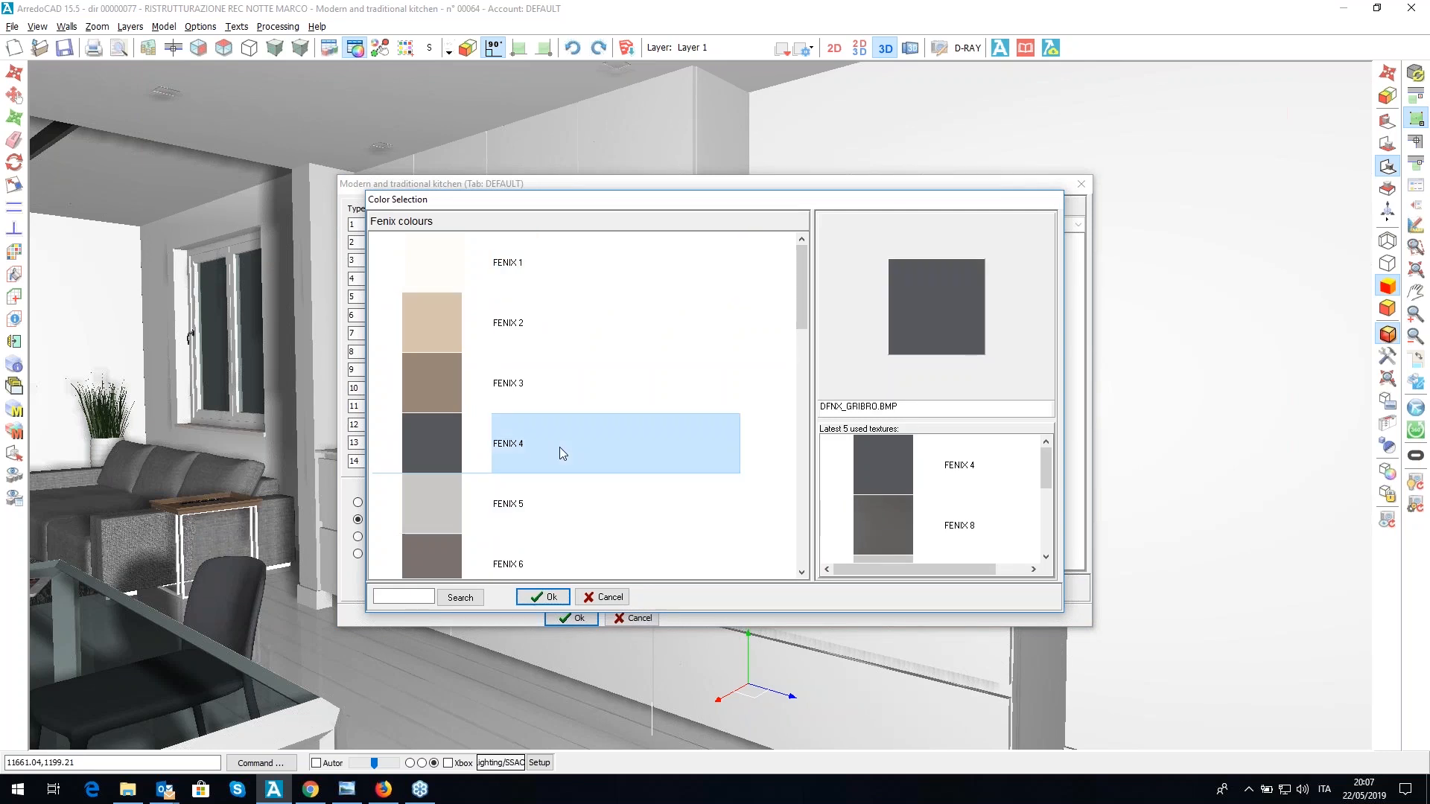
- Set the kitchen's Drawer Colour to FENIX 4 and apply the finishes to all units
{"action": "left_click", "coordinate": [777, 462]}
{"action": "left_click", "coordinate": [618, 462]}
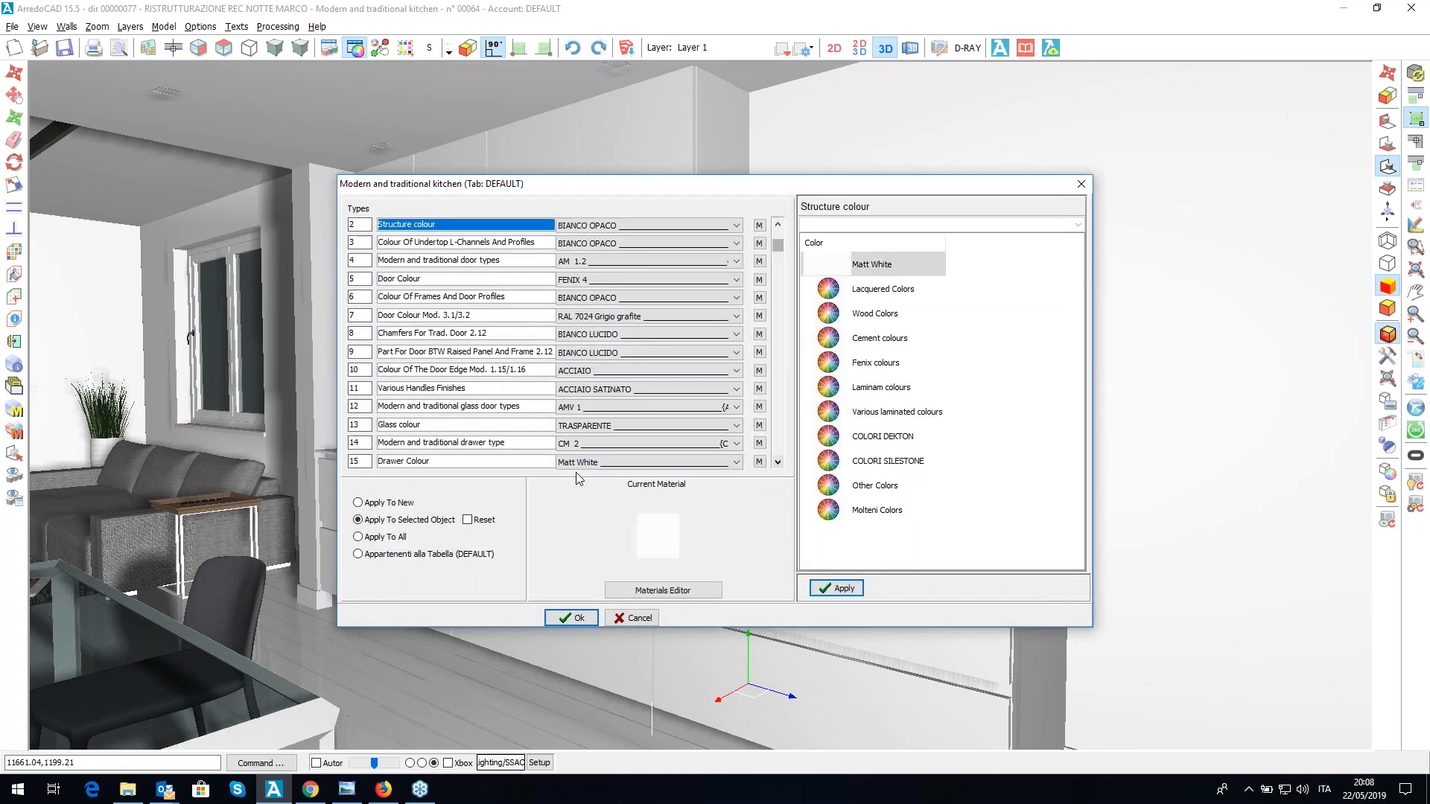
{"action": "left_click", "coordinate": [722, 459]}
{"action": "left_click", "coordinate": [865, 366]}
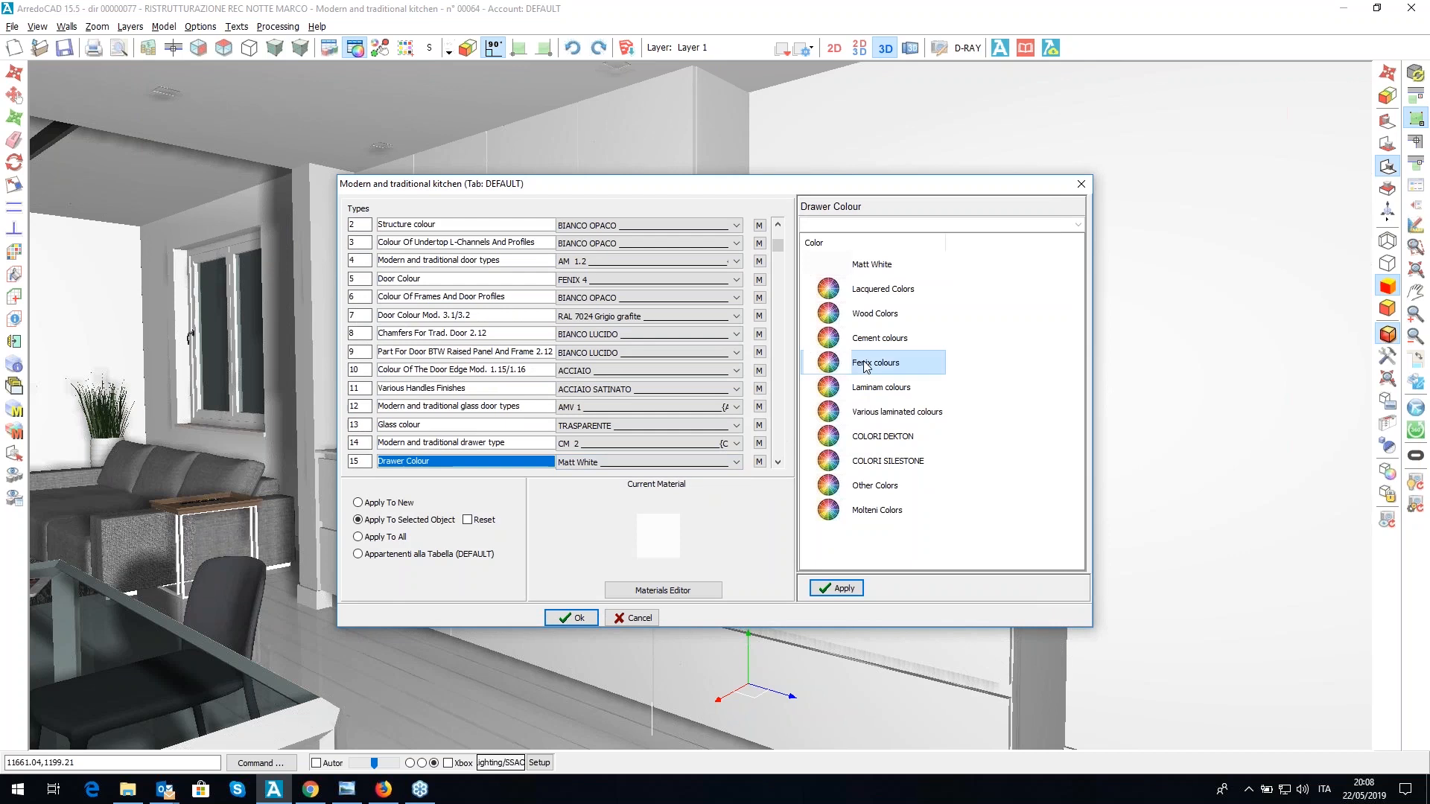
{"action": "double_click", "coordinate": [865, 366]}
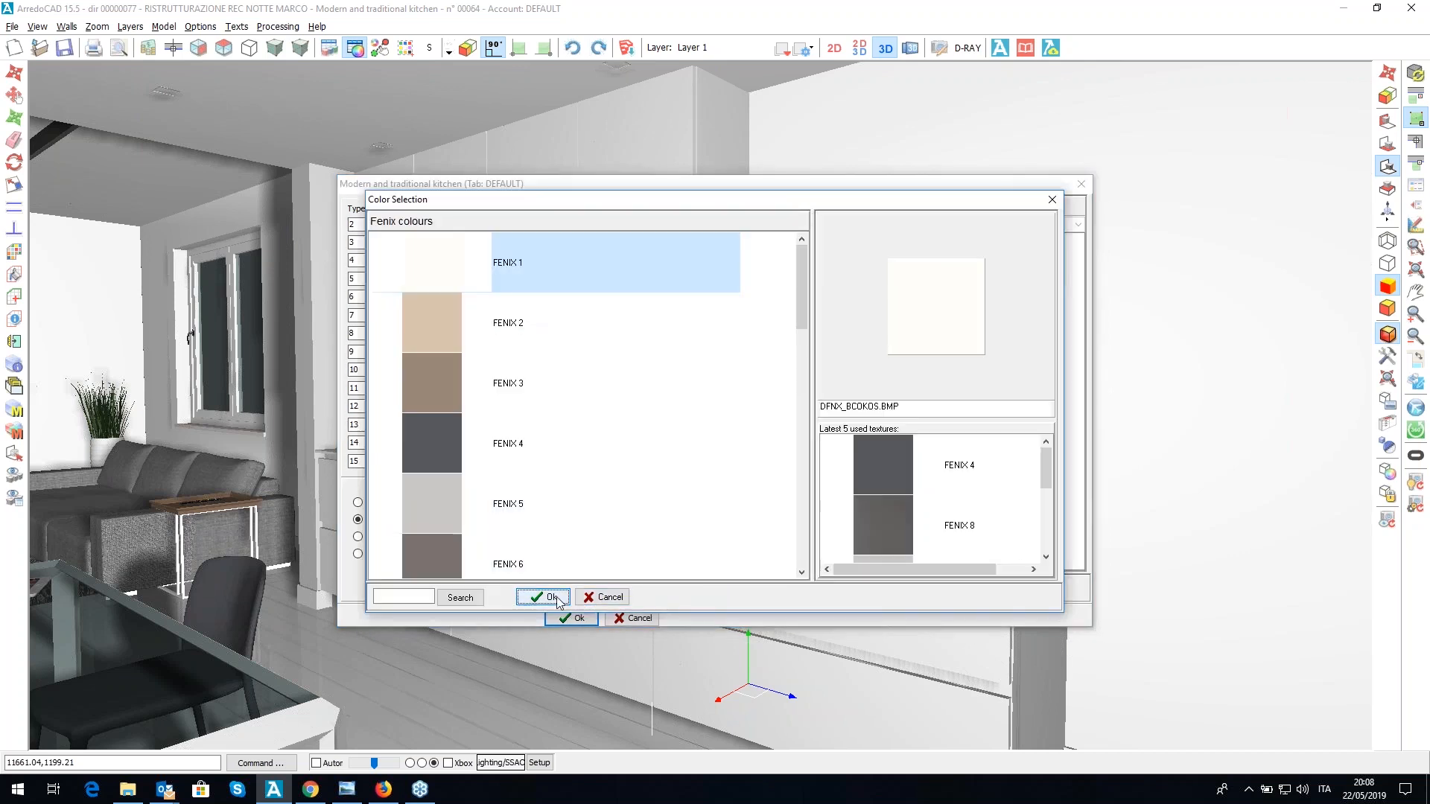
{"action": "left_click", "coordinate": [521, 595]}
{"action": "left_click", "coordinate": [358, 537]}
{"action": "left_click", "coordinate": [570, 618]}
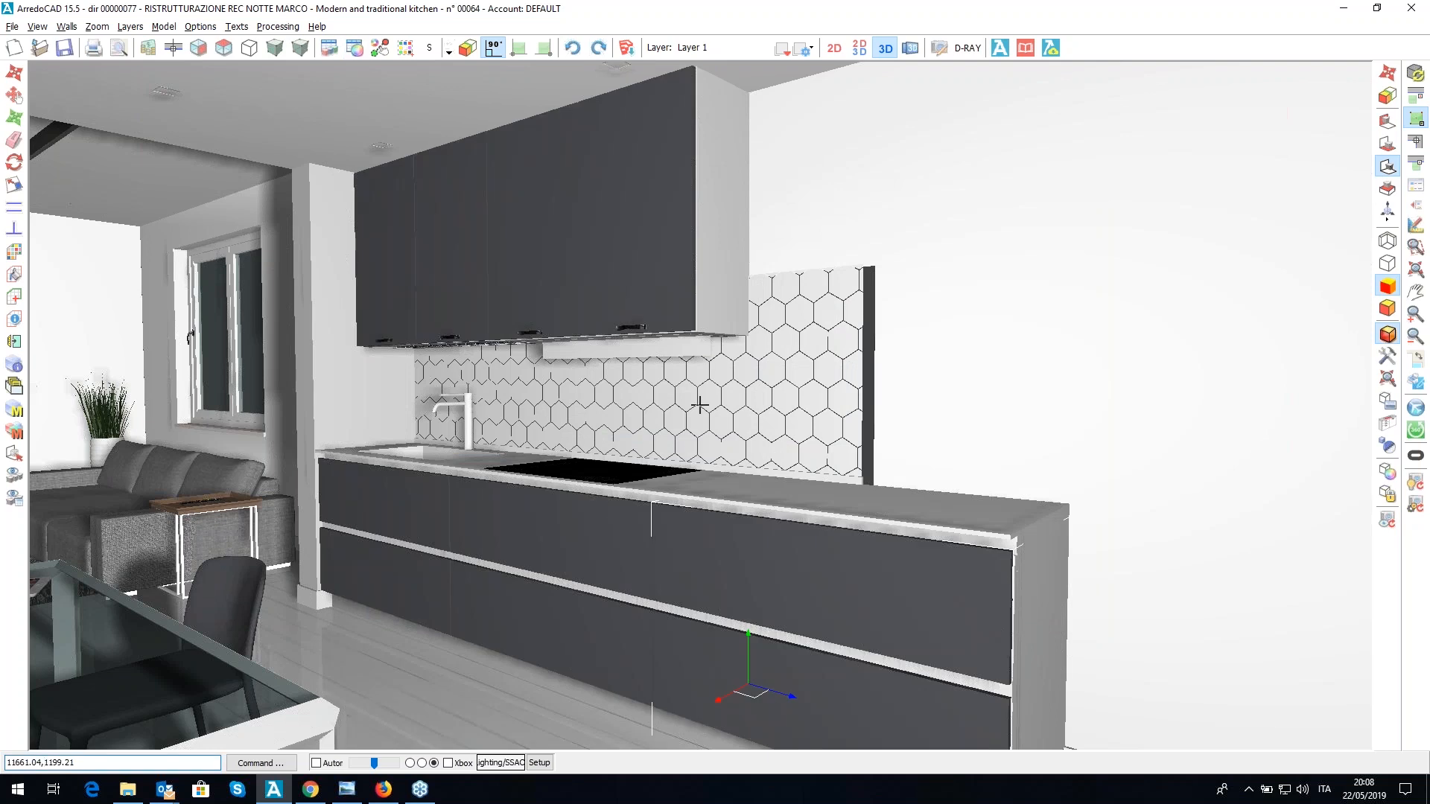
- Open the living area floor's laying scheme from the 2D plan and load the ARCHIVIO_DIN_CERAMICHE material archive
{"action": "middle_click_drag", "start_coordinate": [700, 406], "coordinate": [700, 406]}
{"action": "scroll", "coordinate": [700, 406], "scroll_direction": "up", "scroll_amount": 3}
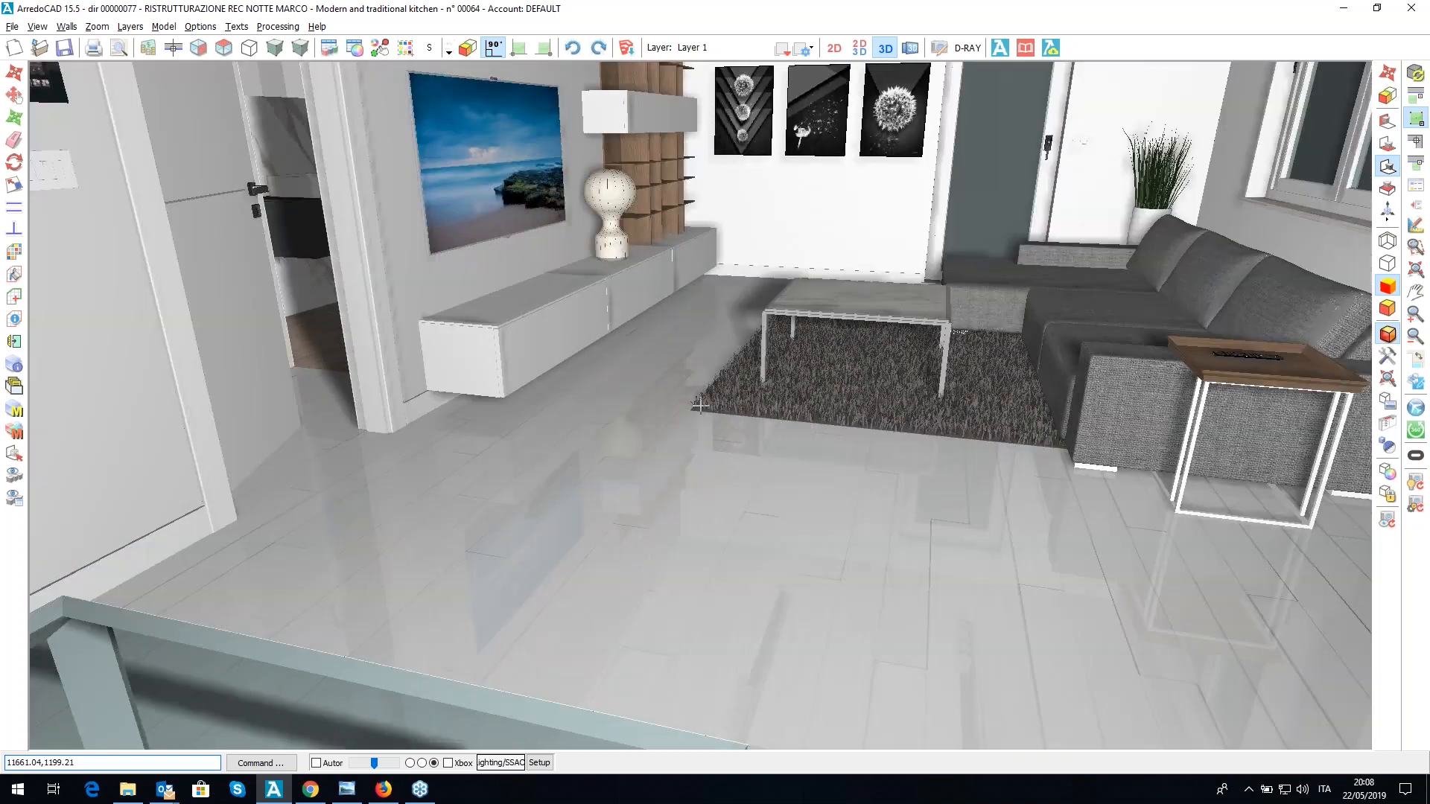
{"action": "left_click", "coordinate": [860, 48]}
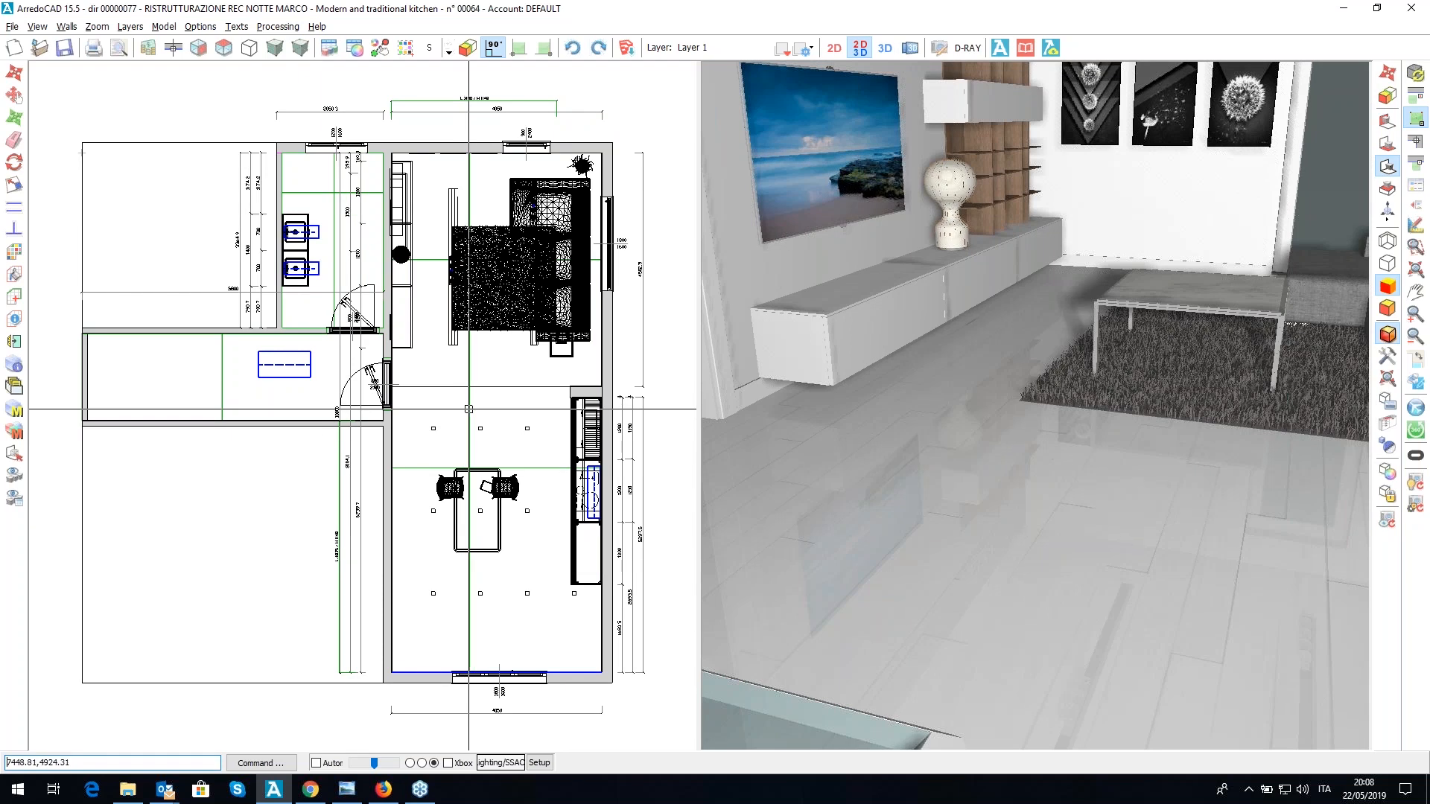
{"action": "double_click", "coordinate": [470, 410]}
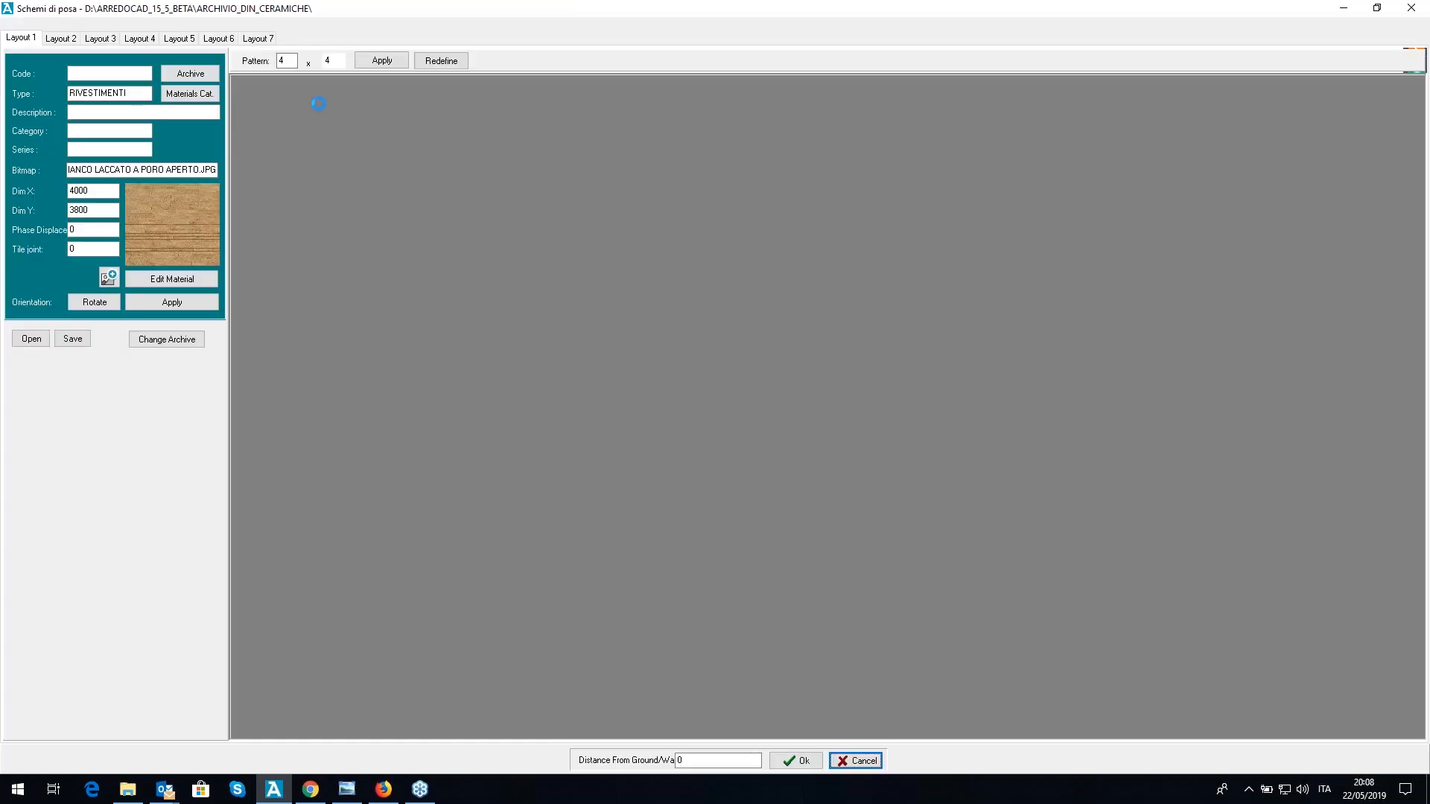
{"action": "left_click", "coordinate": [181, 74]}
{"action": "left_click", "coordinate": [580, 336]}
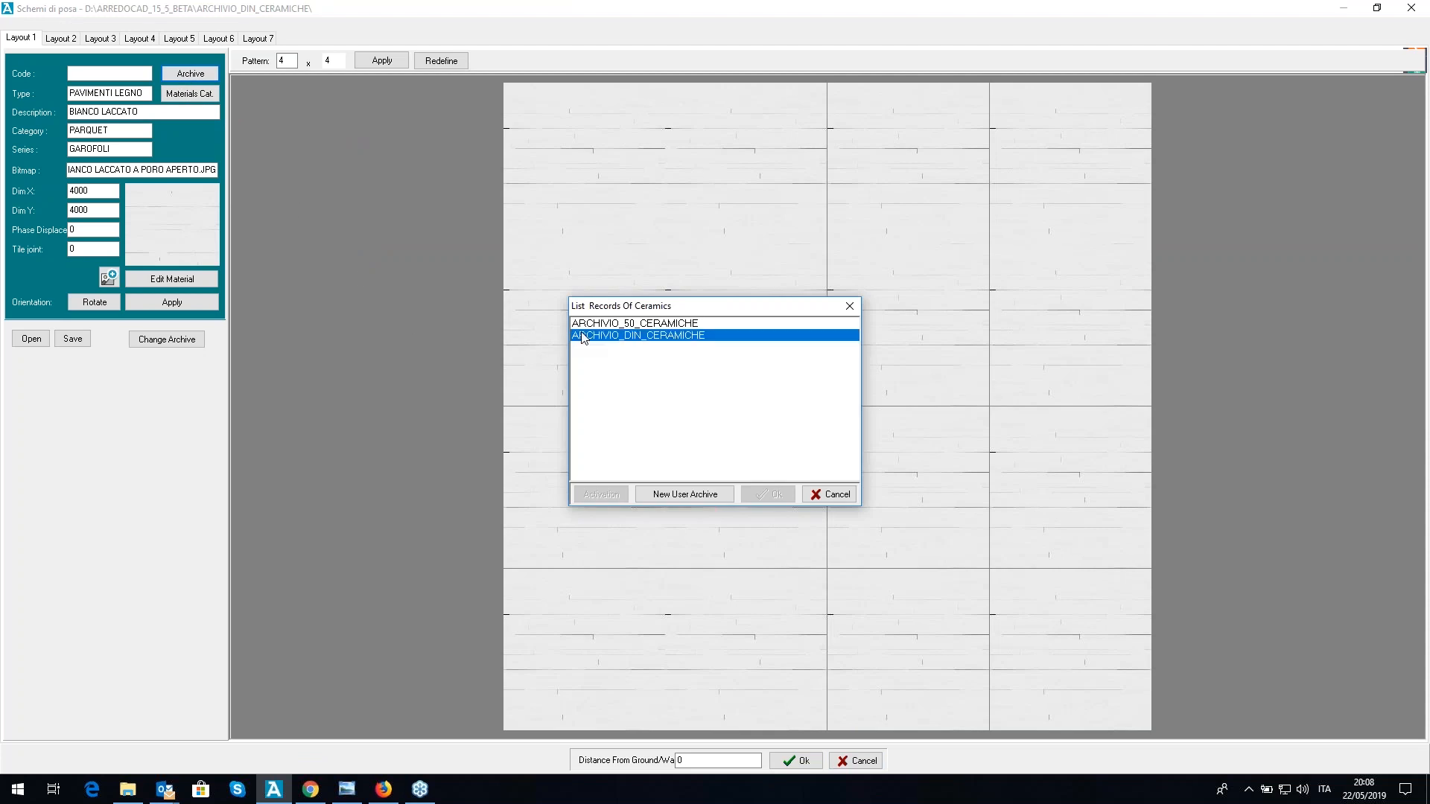
{"action": "left_click", "coordinate": [768, 495]}
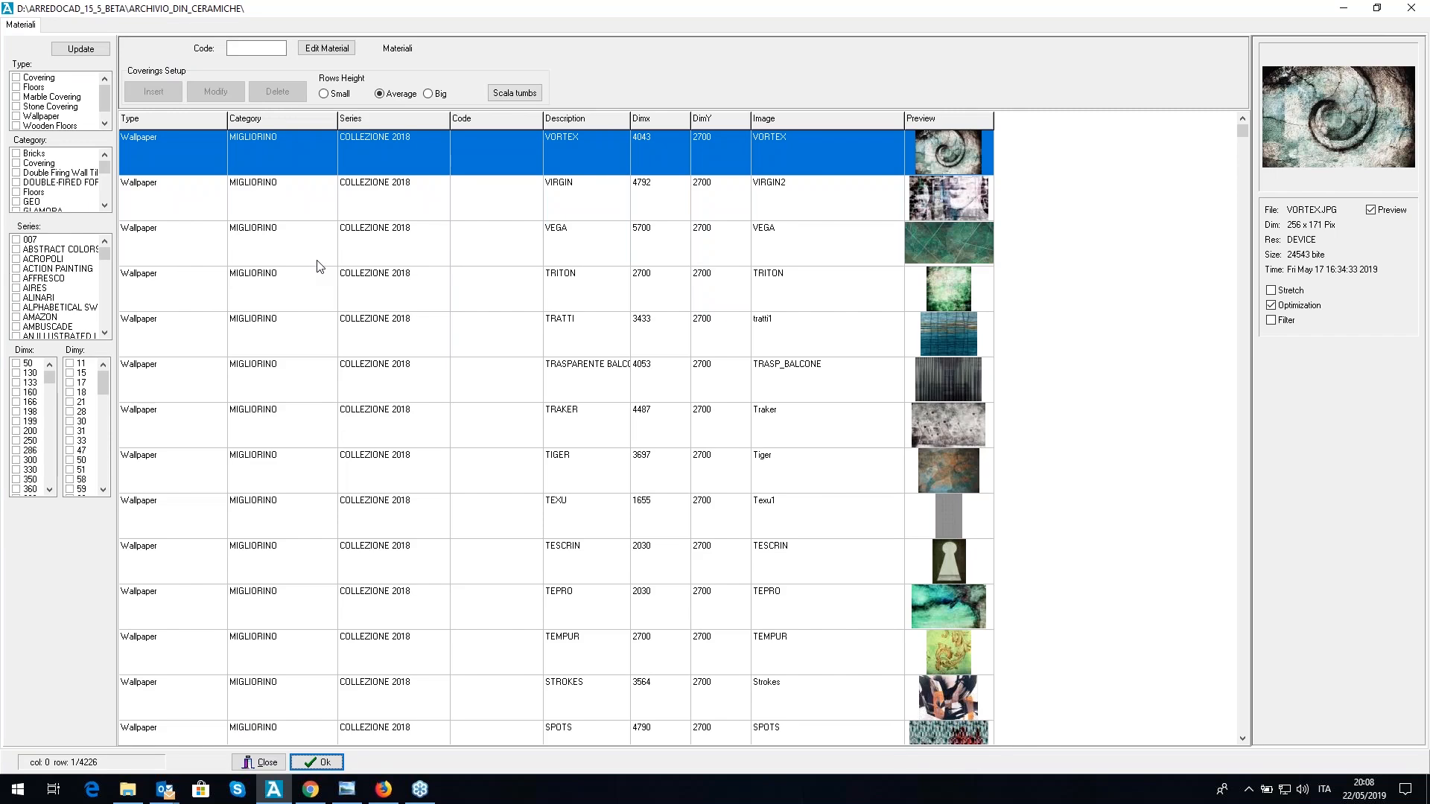
- Filter the archive by Wooden Floors and lay the PQT2 parquet on the living area floor
{"action": "left_click", "coordinate": [17, 126]}
{"action": "left_click", "coordinate": [16, 117]}
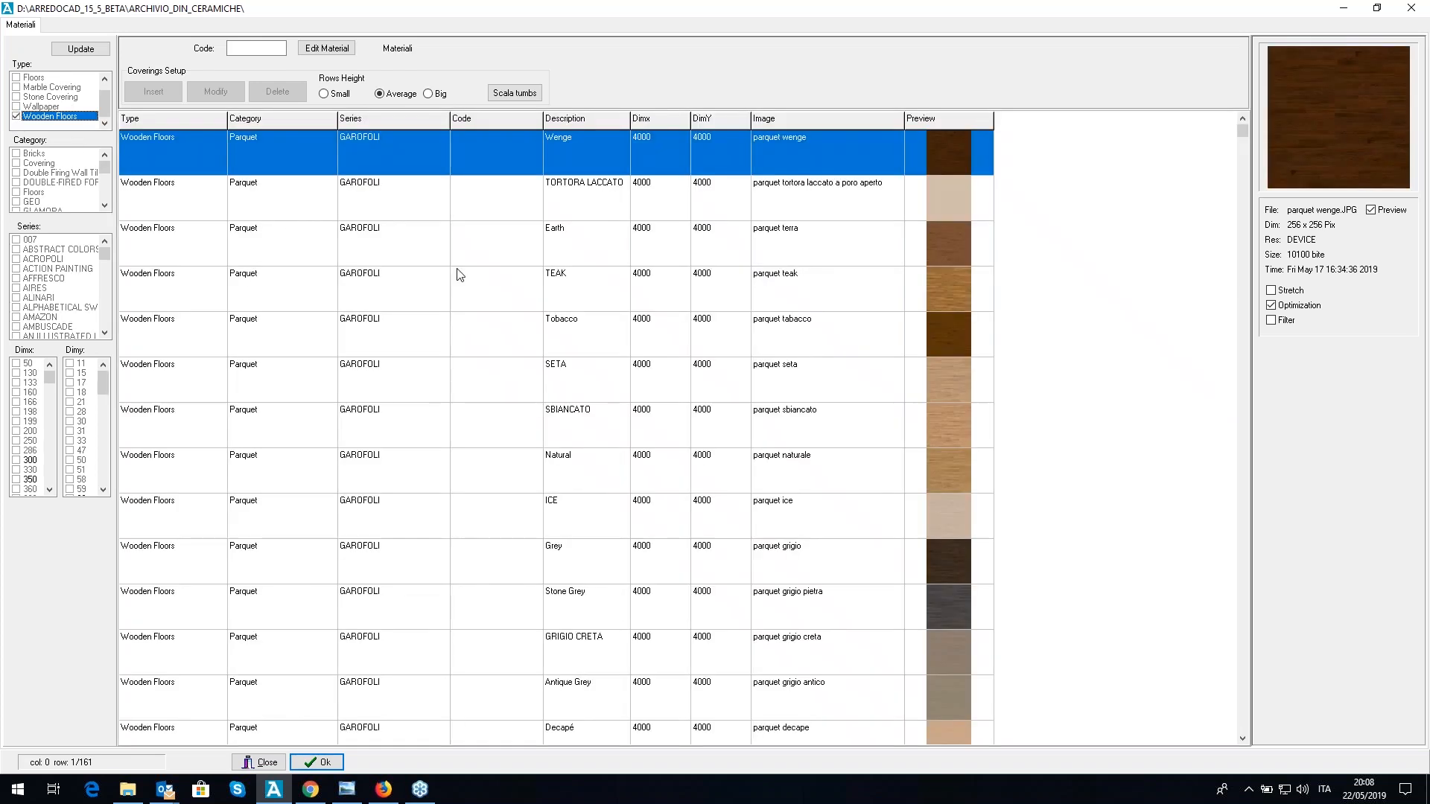
{"action": "left_click", "coordinate": [572, 319]}
{"action": "key", "text": "Down"}
{"action": "key", "text": "Down"}
{"action": "key", "text": "Down"}
{"action": "key", "text": "Down"}
{"action": "key", "text": "Down"}
{"action": "key", "text": "Down"}
{"action": "key", "text": "Down"}
{"action": "key", "text": "Down"}
{"action": "key", "text": "Down"}
{"action": "key", "text": "Down"}
{"action": "key", "text": "Down"}
{"action": "key", "text": "Down"}
{"action": "key", "text": "Down"}
{"action": "key", "text": "Down"}
{"action": "key", "text": "Down"}
{"action": "key", "text": "Down"}
{"action": "key", "text": "Down"}
{"action": "key", "text": "Down"}
{"action": "key", "text": "Down"}
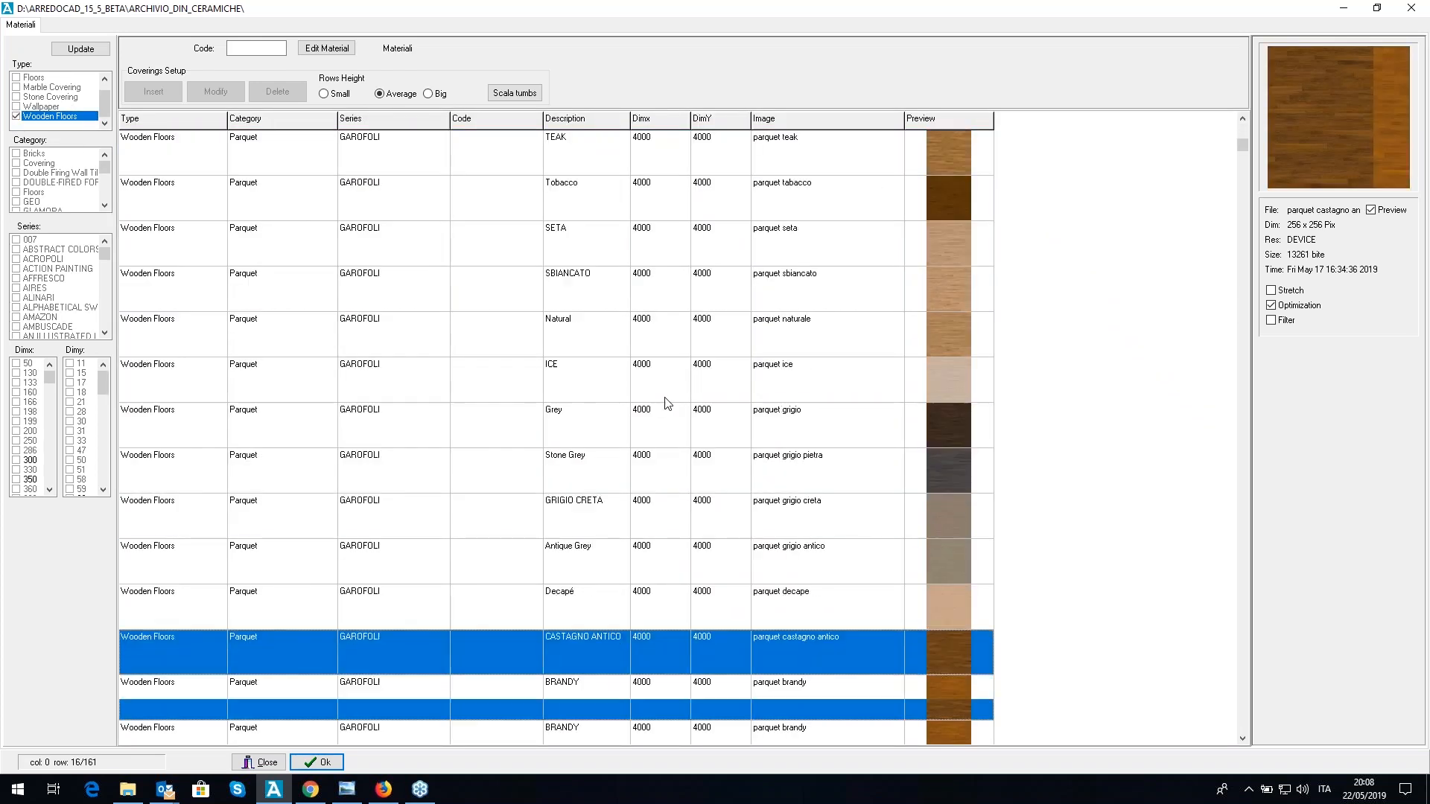
{"action": "left_click", "coordinate": [788, 523]}
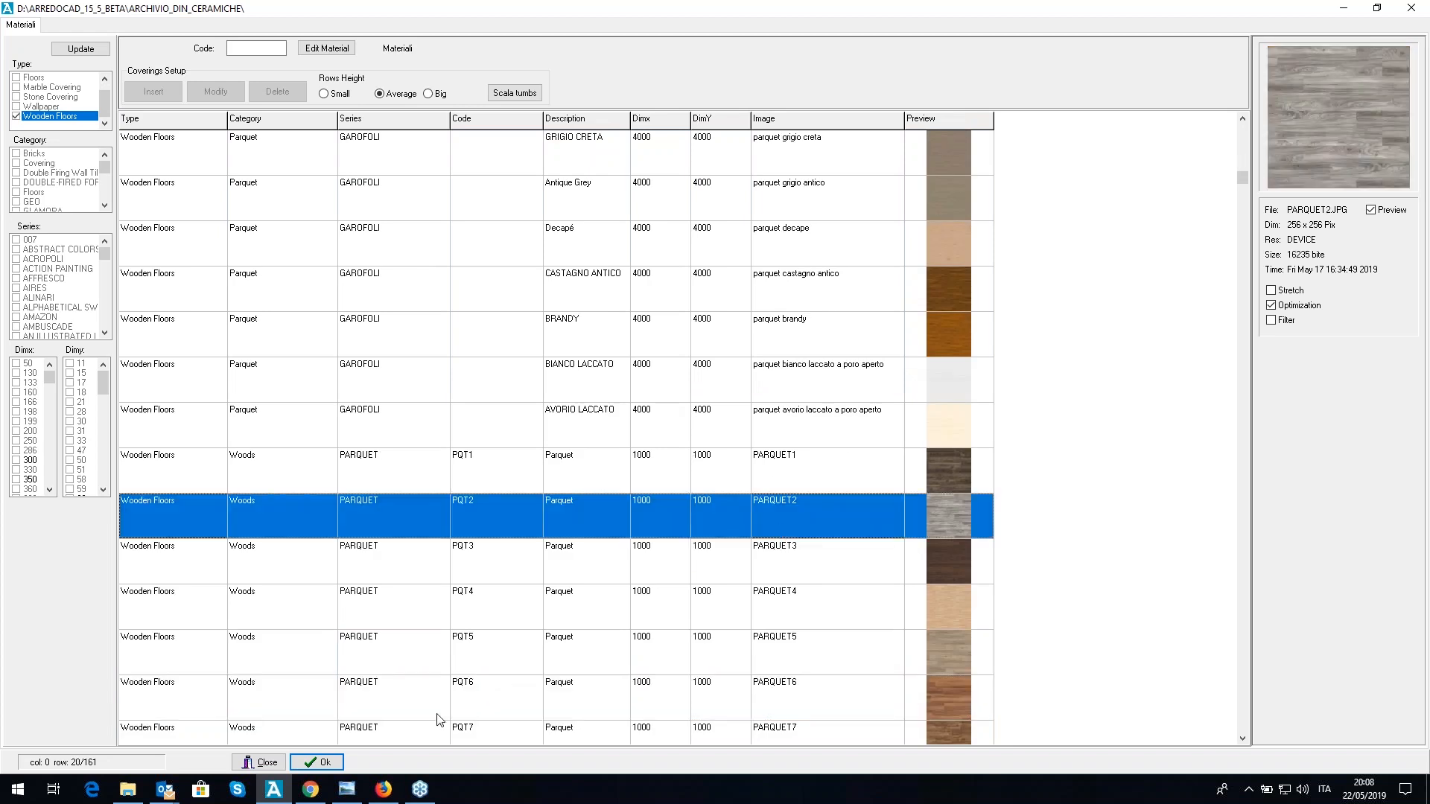
{"action": "left_click", "coordinate": [322, 763]}
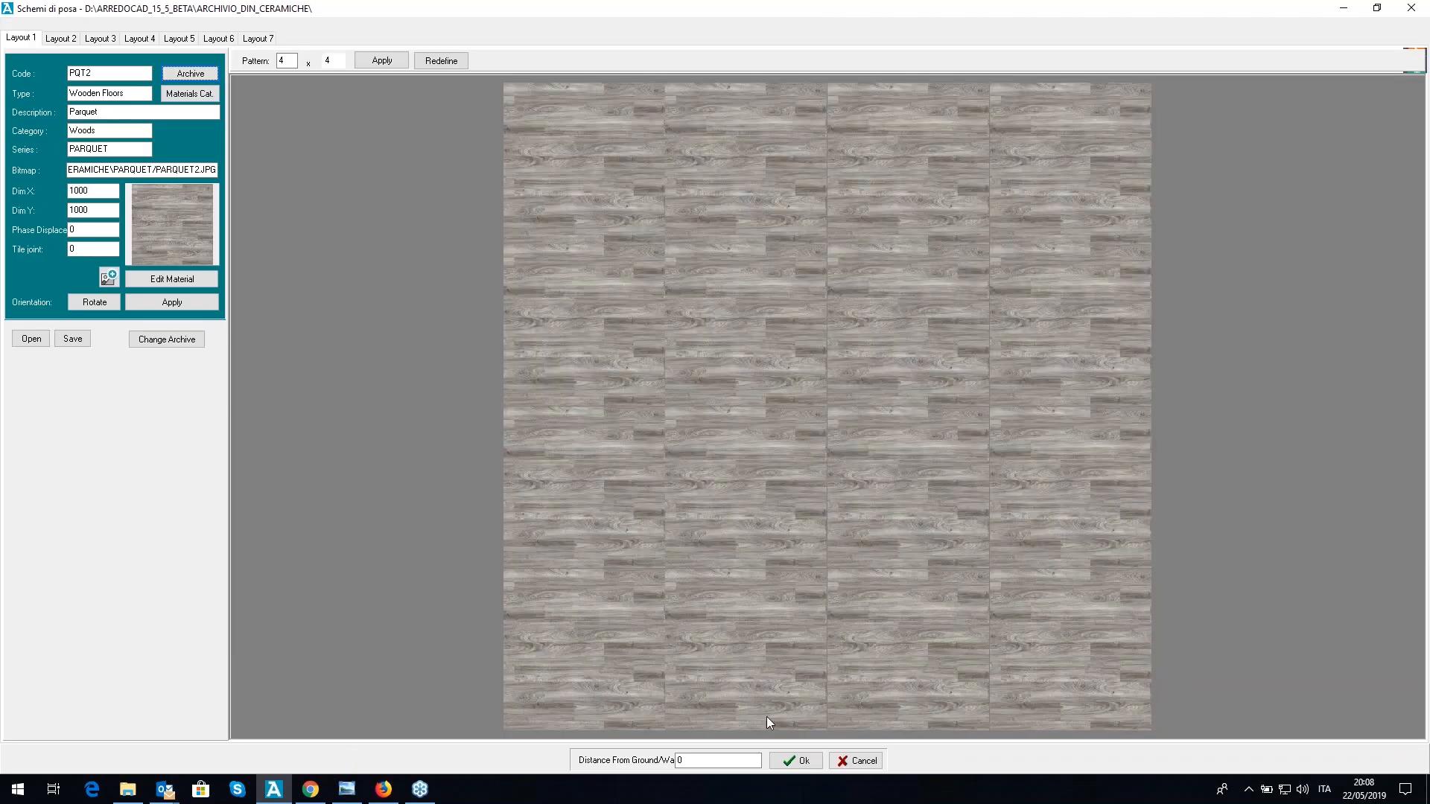
{"action": "left_click", "coordinate": [811, 758]}
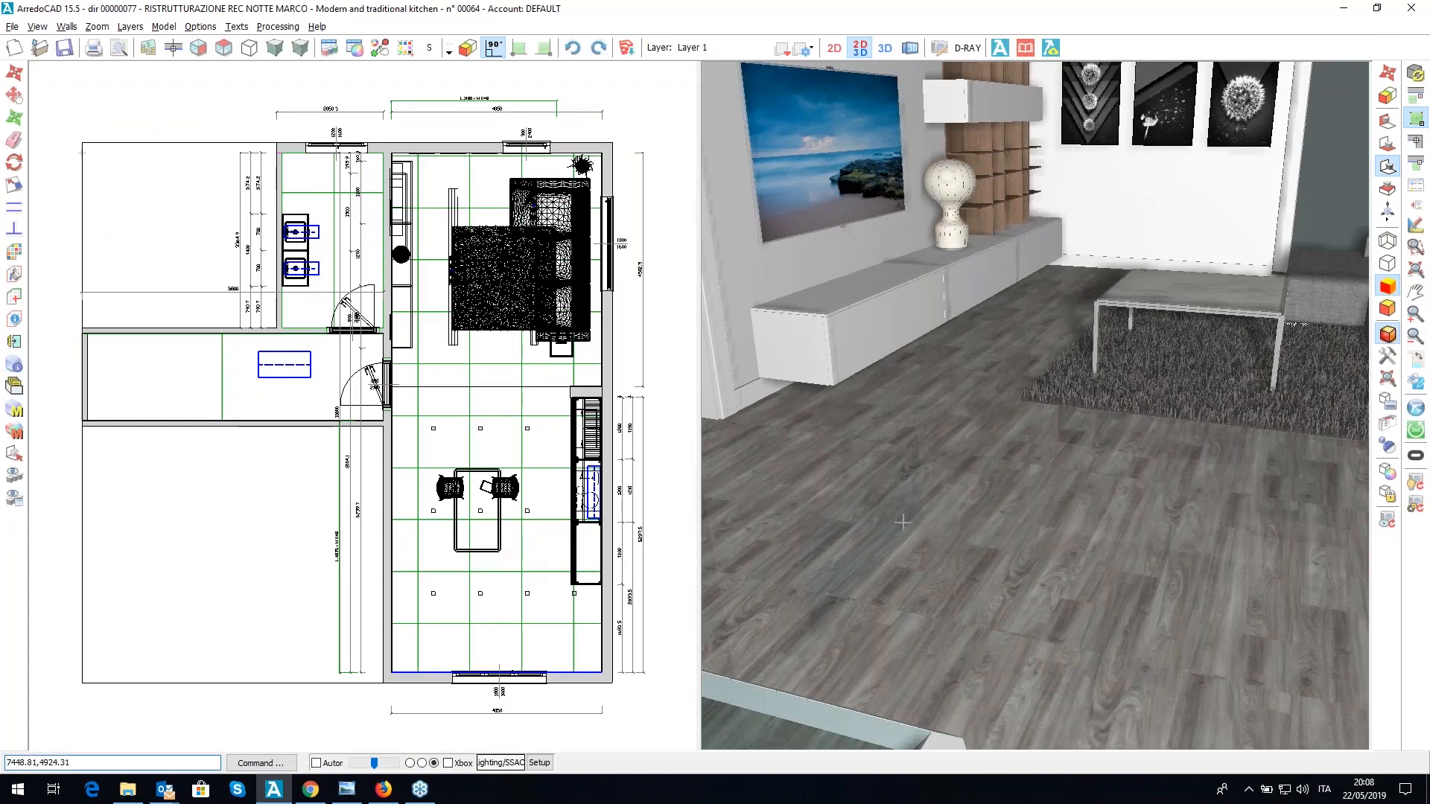
- Show the sofa in full 3D view and choose its Modify Color option
{"action": "middle_click_drag", "start_coordinate": [1035, 403], "coordinate": [1035, 410]}
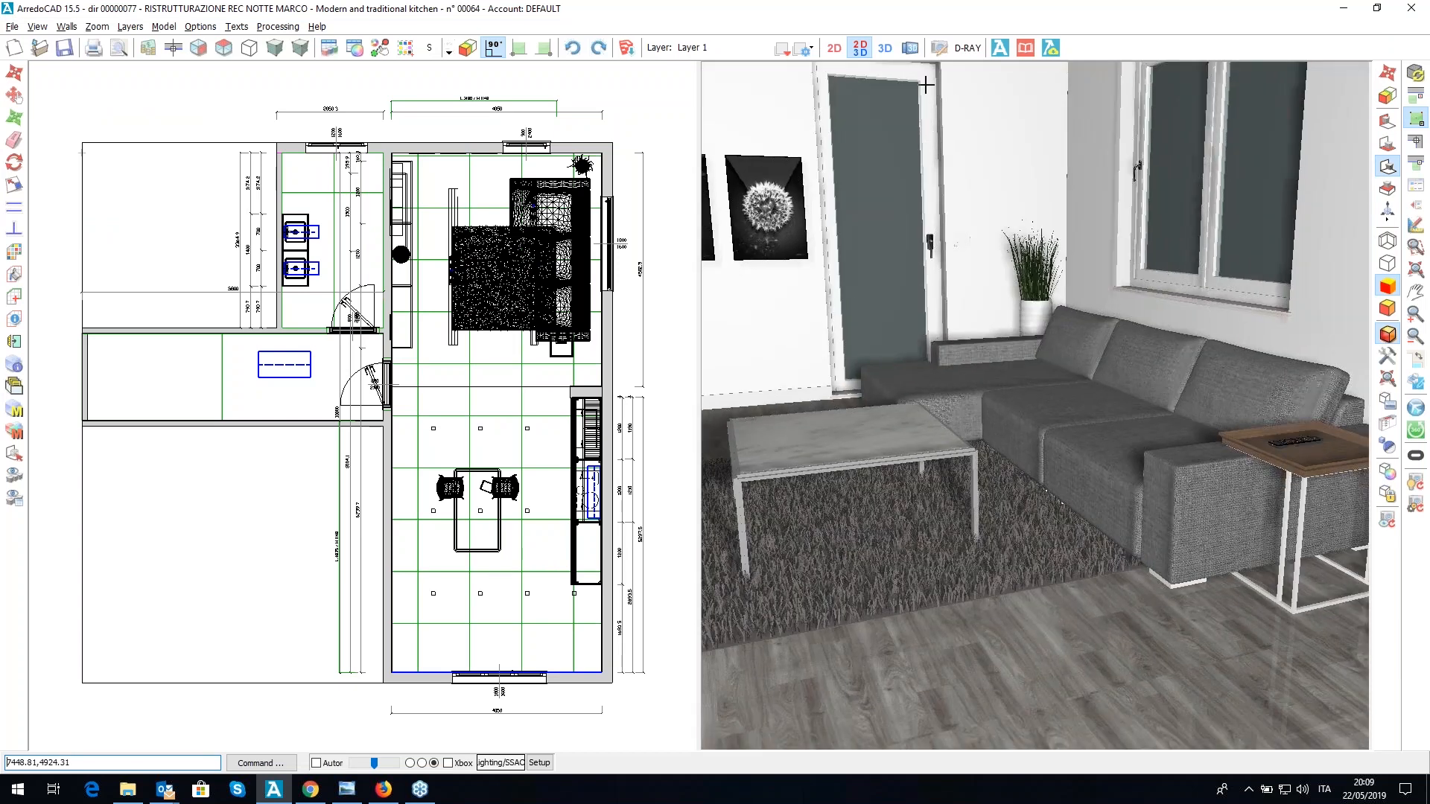
{"action": "left_click", "coordinate": [885, 49]}
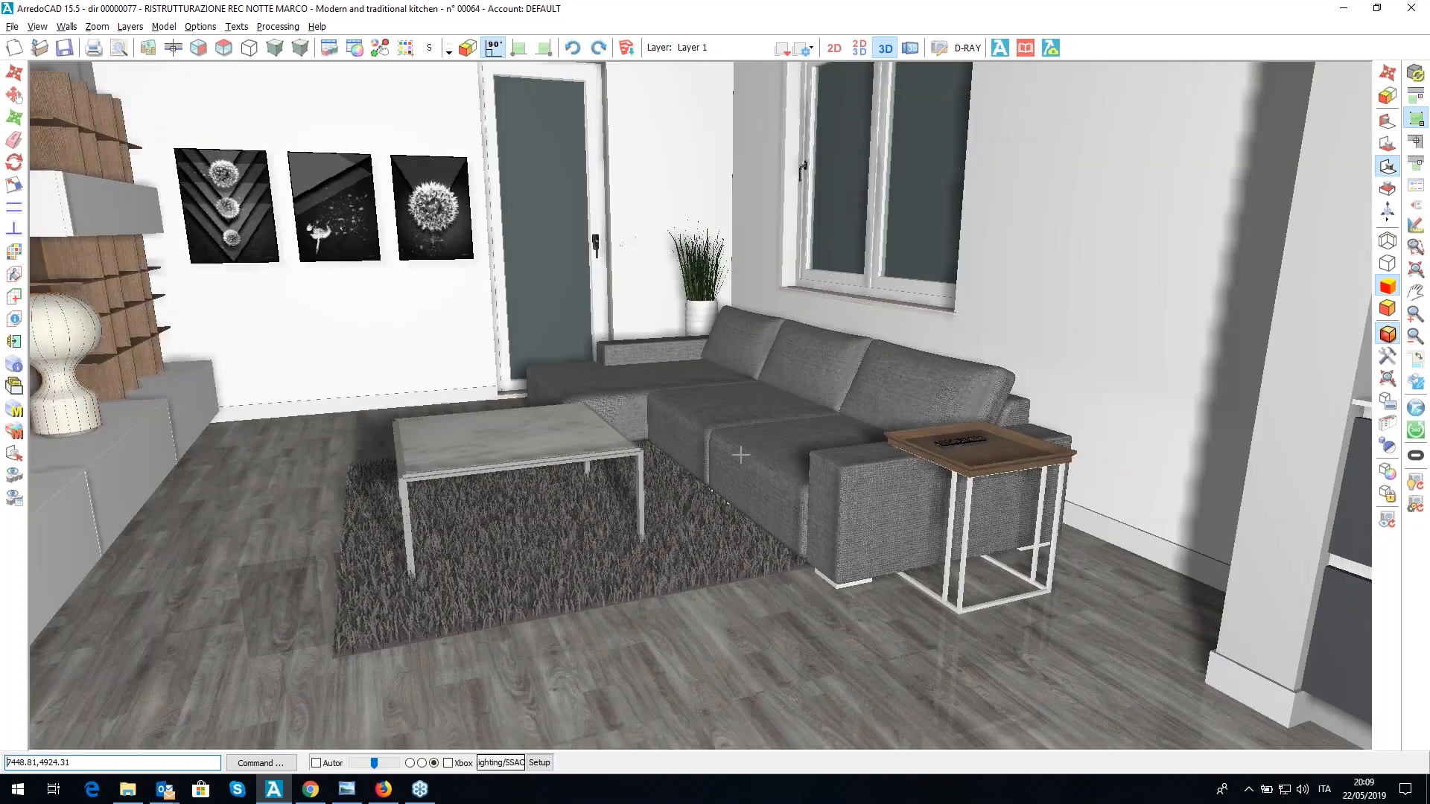
{"action": "double_click", "coordinate": [770, 458]}
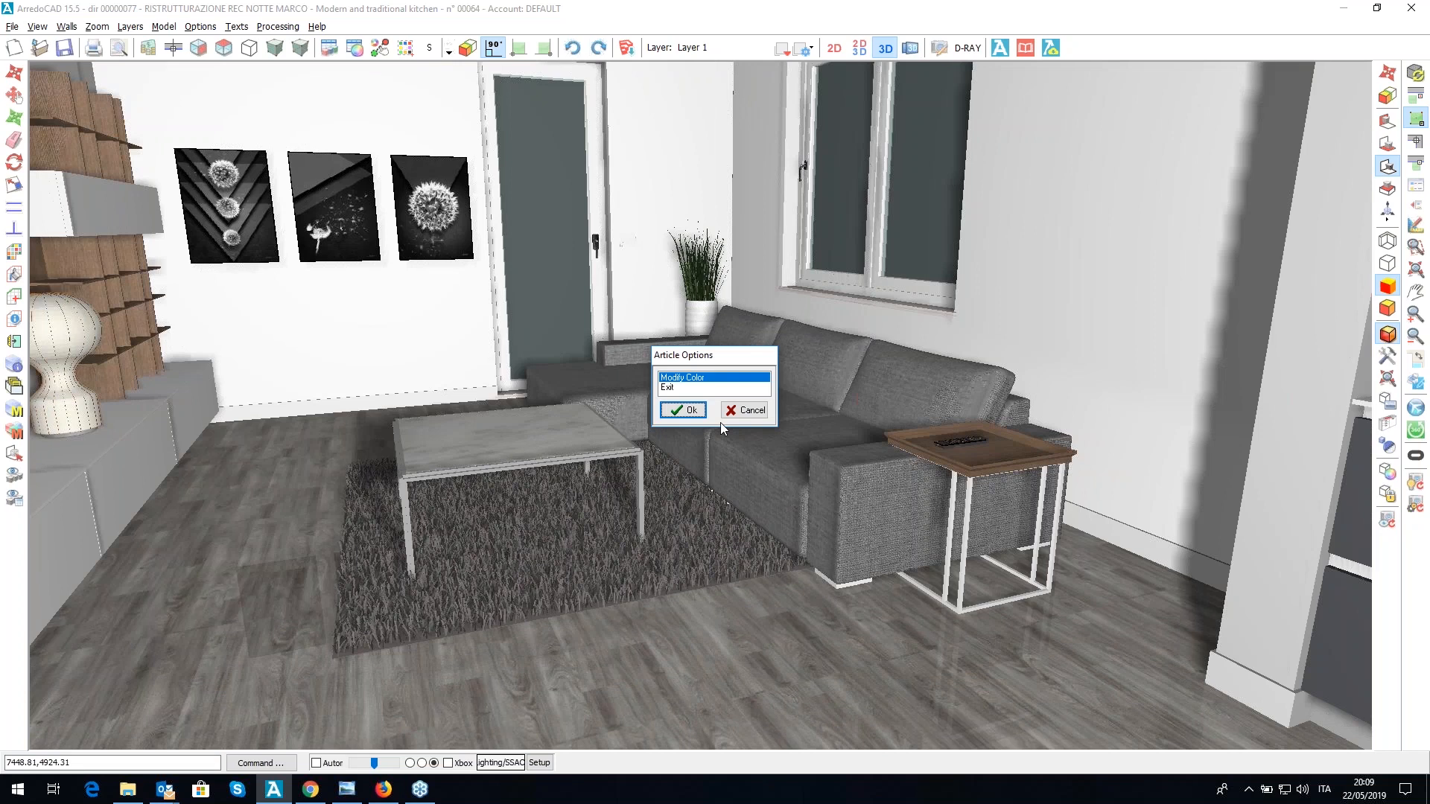
{"action": "left_click", "coordinate": [701, 414]}
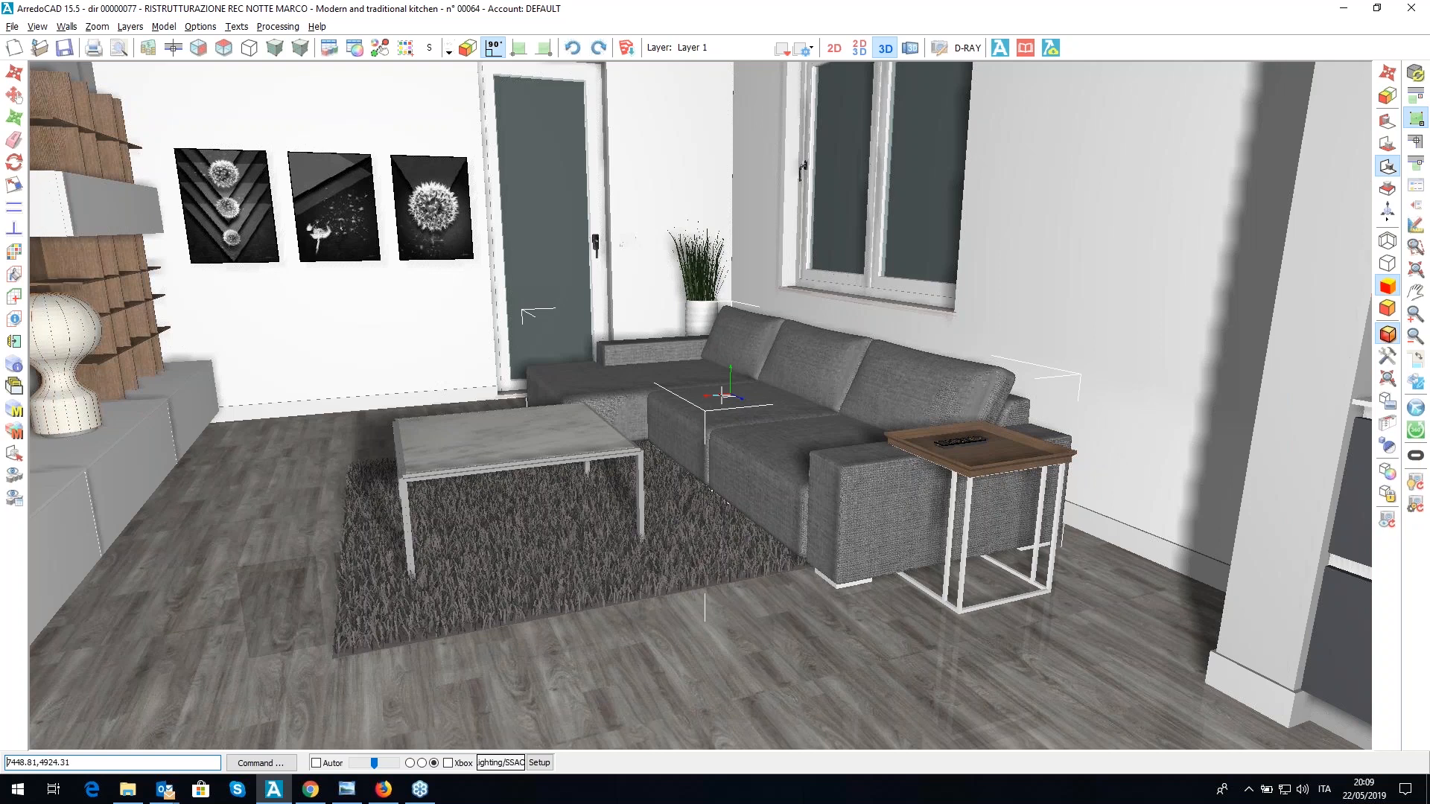
- Open the colour catalogue for the sofa and list the Leather Colors category
{"action": "middle_click_drag", "start_coordinate": [721, 395], "coordinate": [655, 449]}
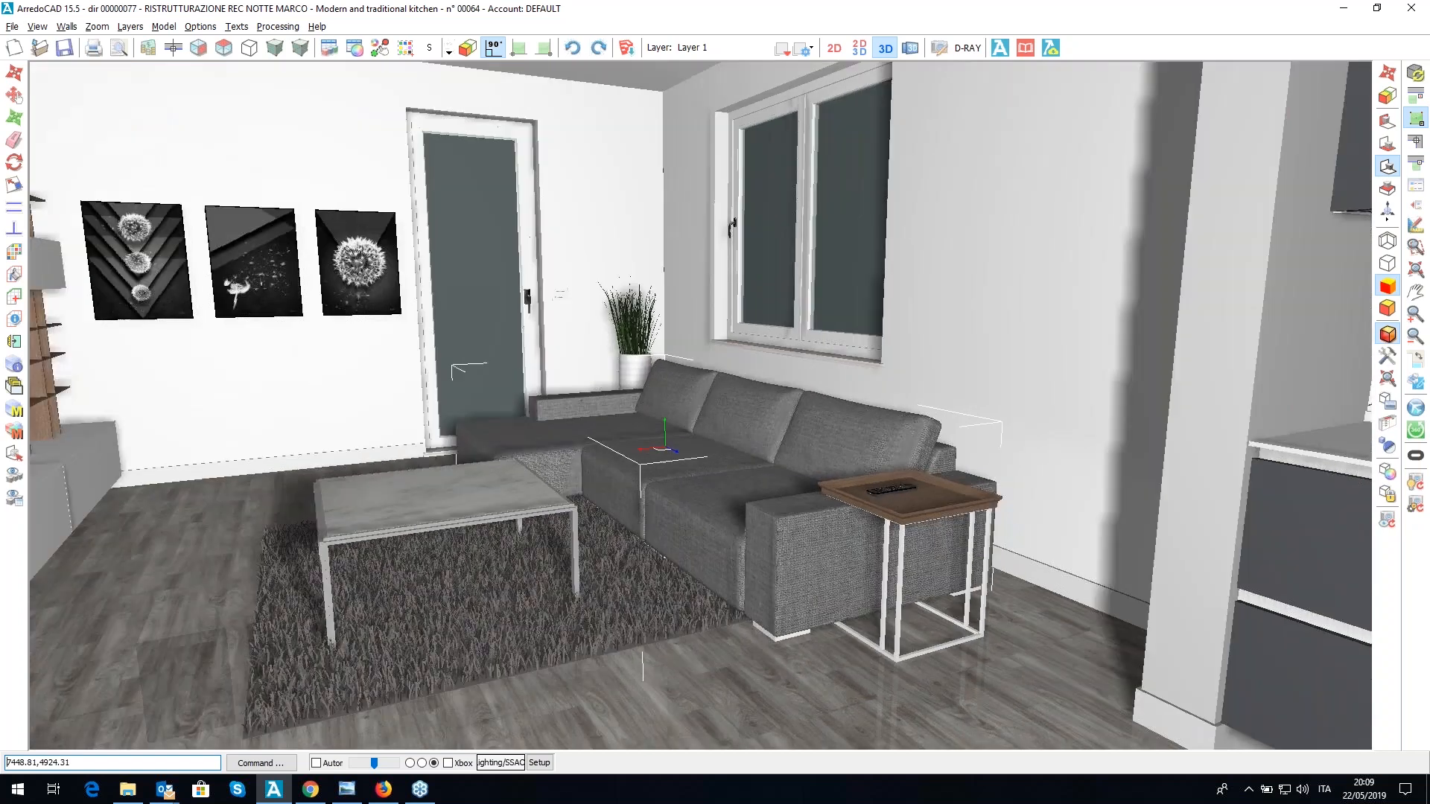
{"action": "left_click", "coordinate": [380, 54]}
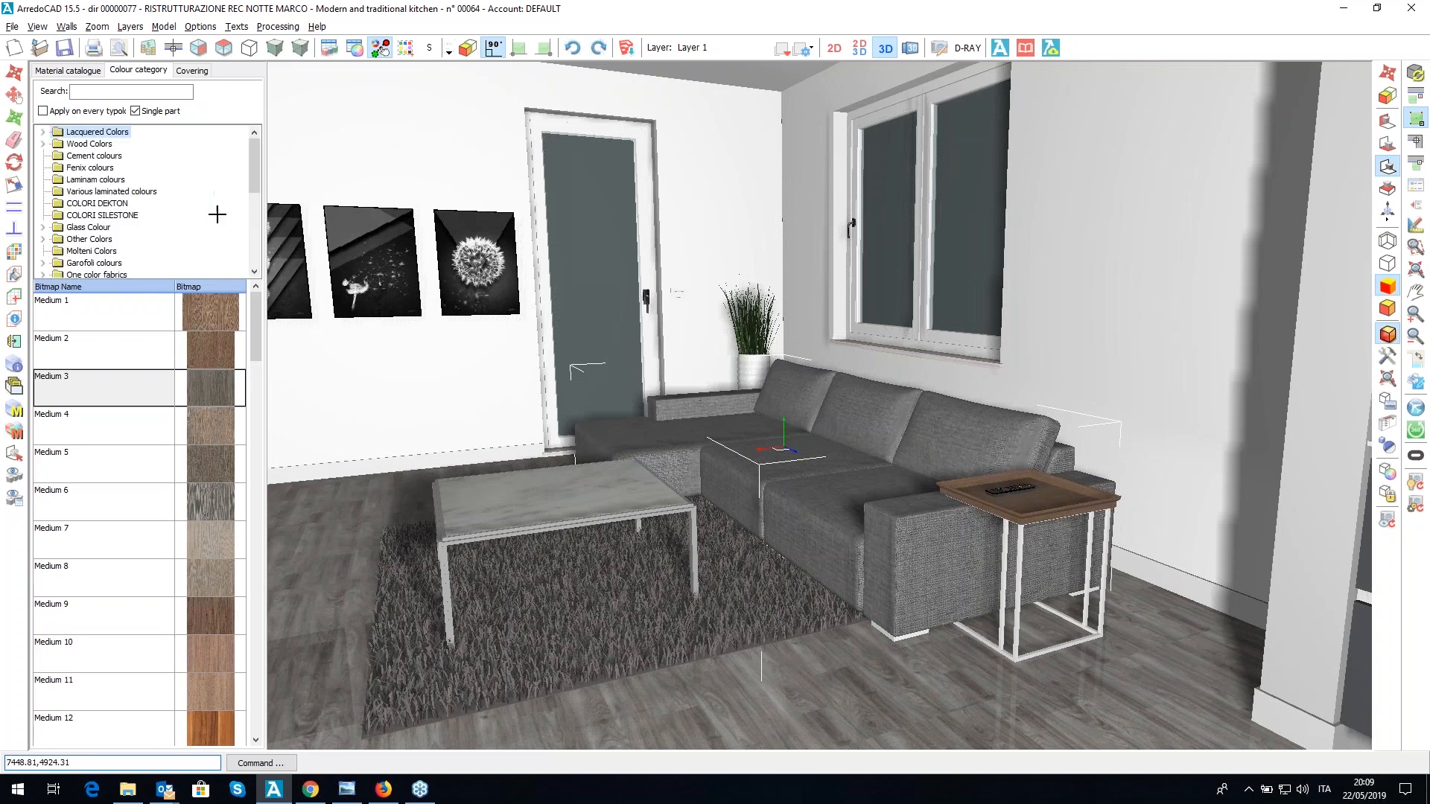
{"action": "left_click_drag", "start_coordinate": [253, 169], "coordinate": [254, 254]}
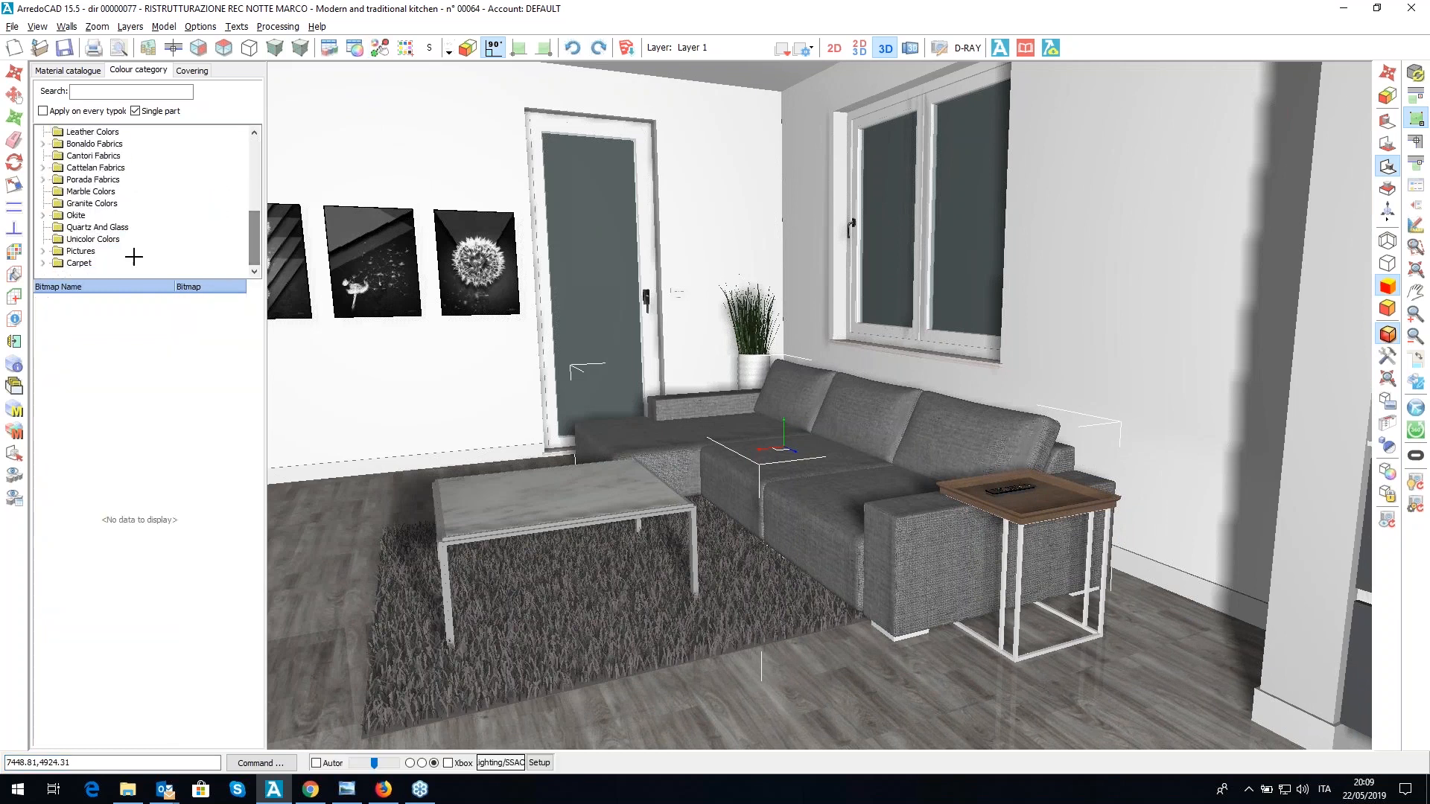
{"action": "left_click", "coordinate": [88, 132]}
- Find Leather78 among the leather colours and apply it to the sofa
{"action": "left_click", "coordinate": [154, 429]}
{"action": "scroll", "coordinate": [156, 455], "scroll_direction": "down", "scroll_amount": 1}
{"action": "scroll", "coordinate": [160, 464], "scroll_direction": "down", "scroll_amount": 10}
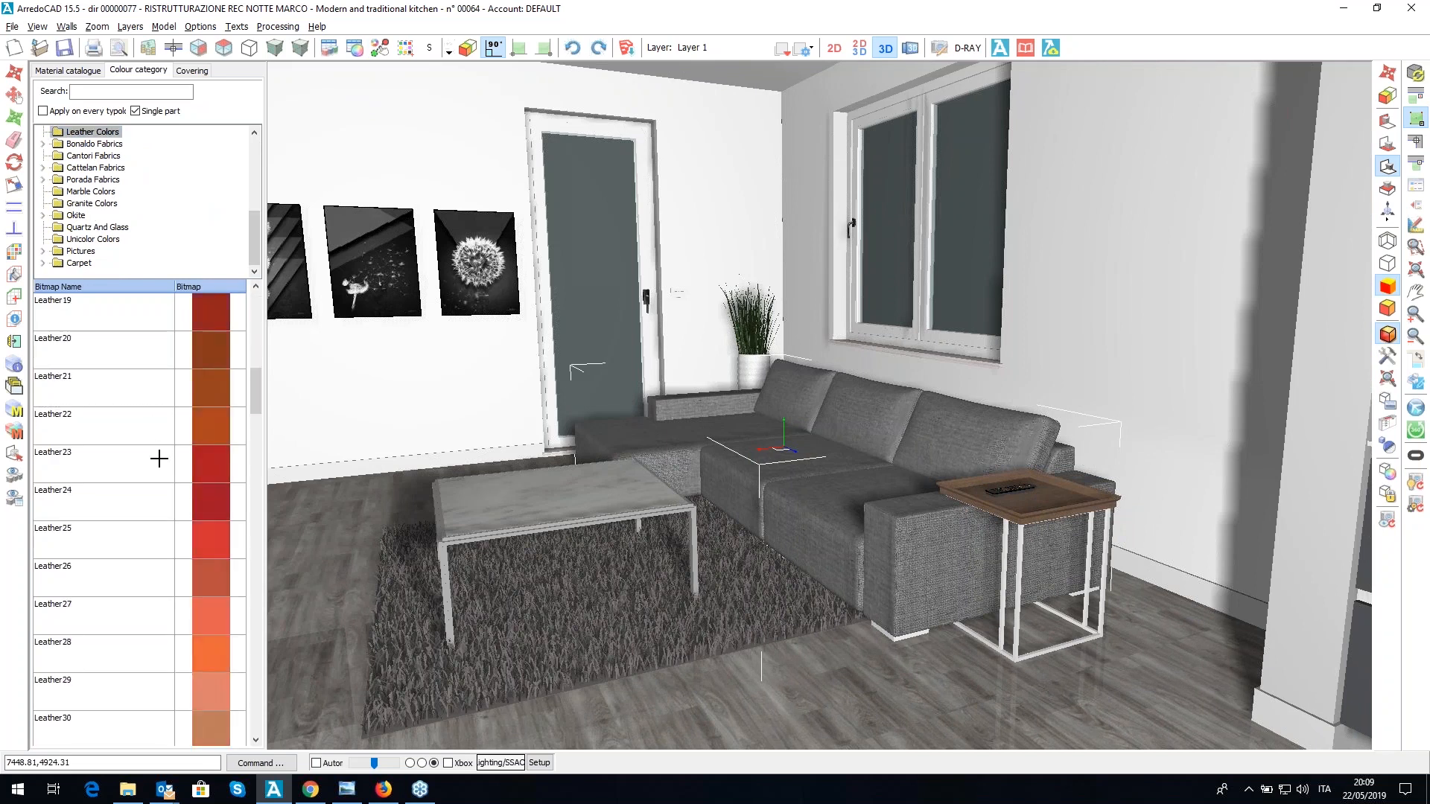
{"action": "left_click", "coordinate": [178, 505]}
{"action": "scroll", "coordinate": [178, 501], "scroll_direction": "down", "scroll_amount": 4}
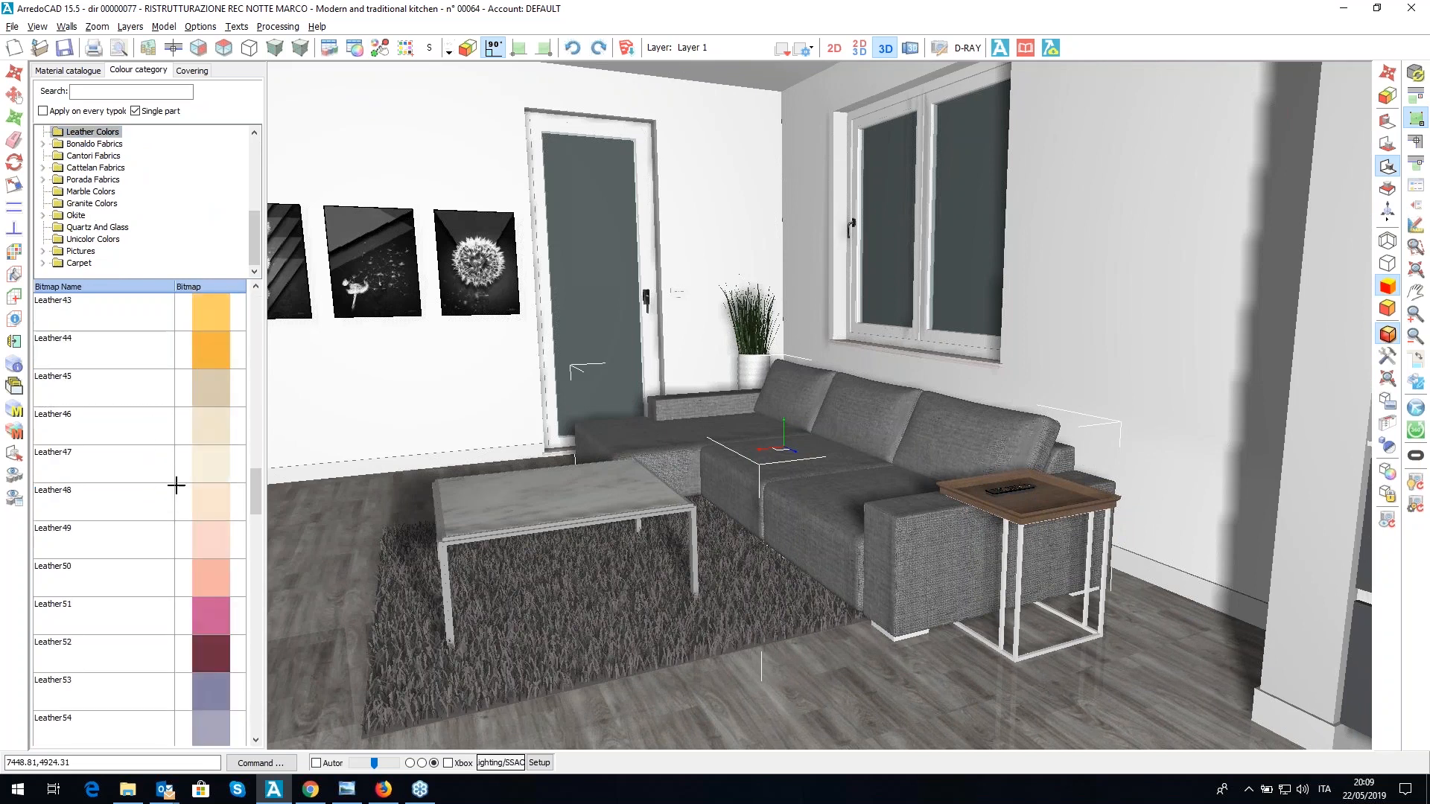
{"action": "scroll", "coordinate": [179, 502], "scroll_direction": "down", "scroll_amount": 3}
{"action": "scroll", "coordinate": [182, 522], "scroll_direction": "down", "scroll_amount": 3}
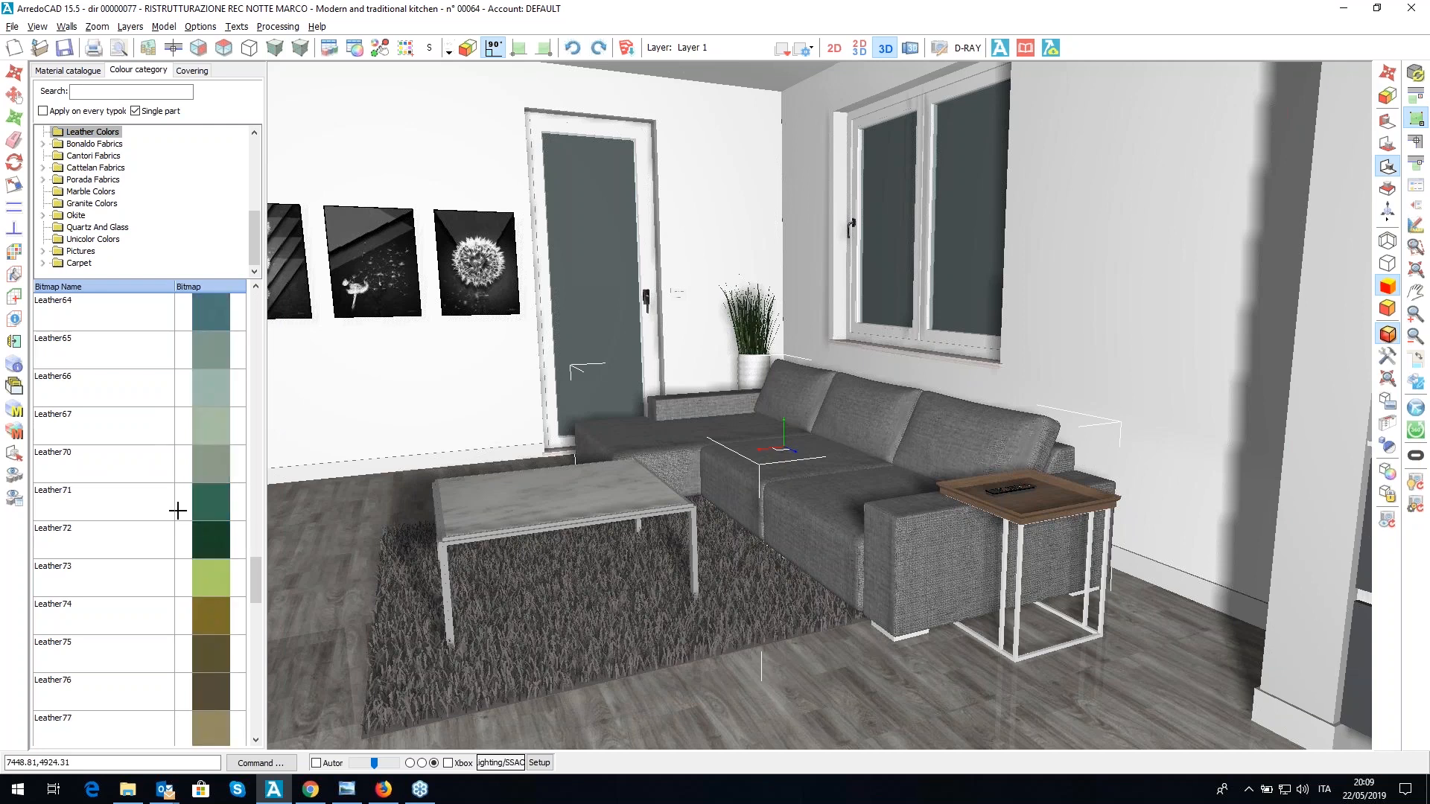
{"action": "scroll", "coordinate": [176, 511], "scroll_direction": "down", "scroll_amount": 3}
{"action": "left_click", "coordinate": [180, 541]}
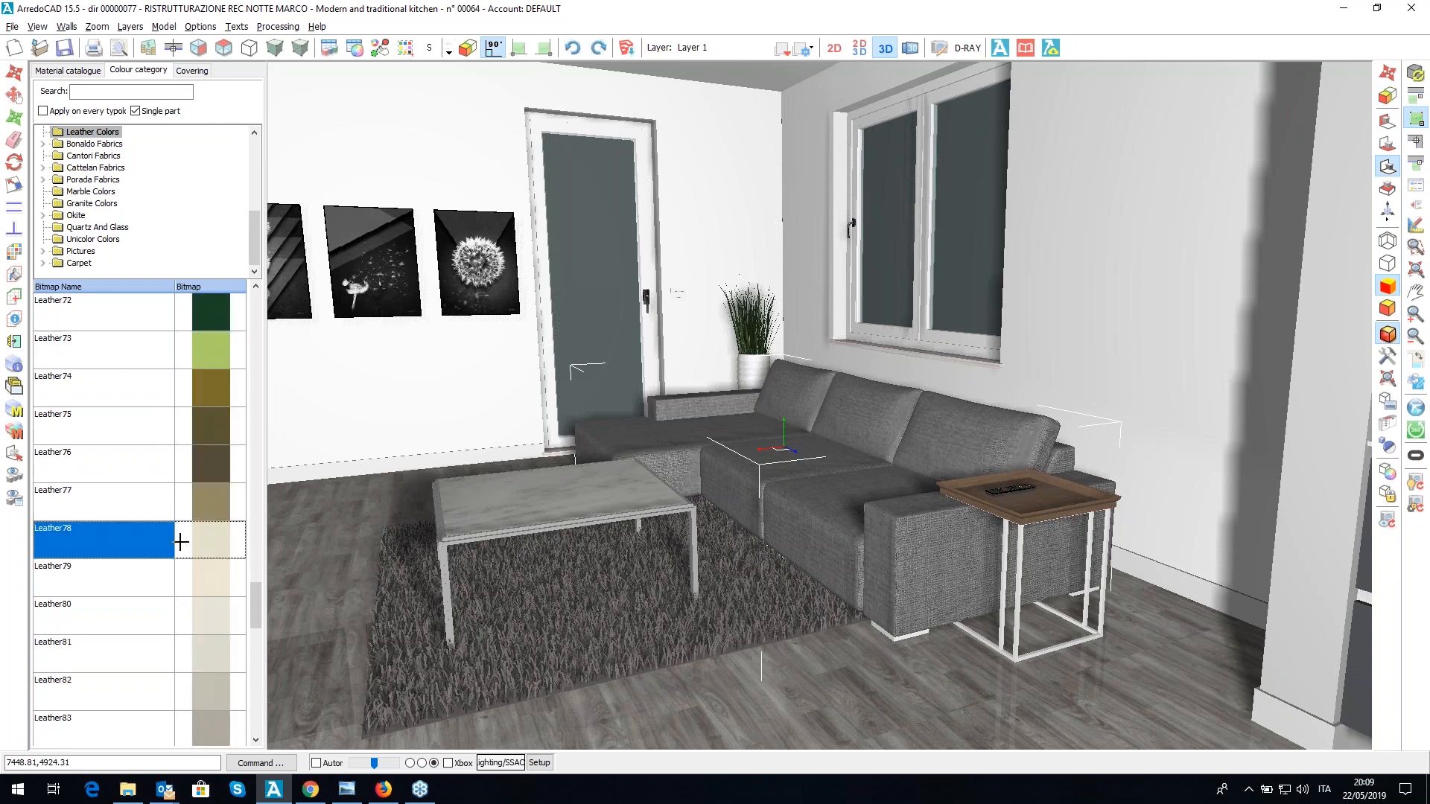
{"action": "left_click_drag", "start_coordinate": [189, 537], "coordinate": [812, 523]}
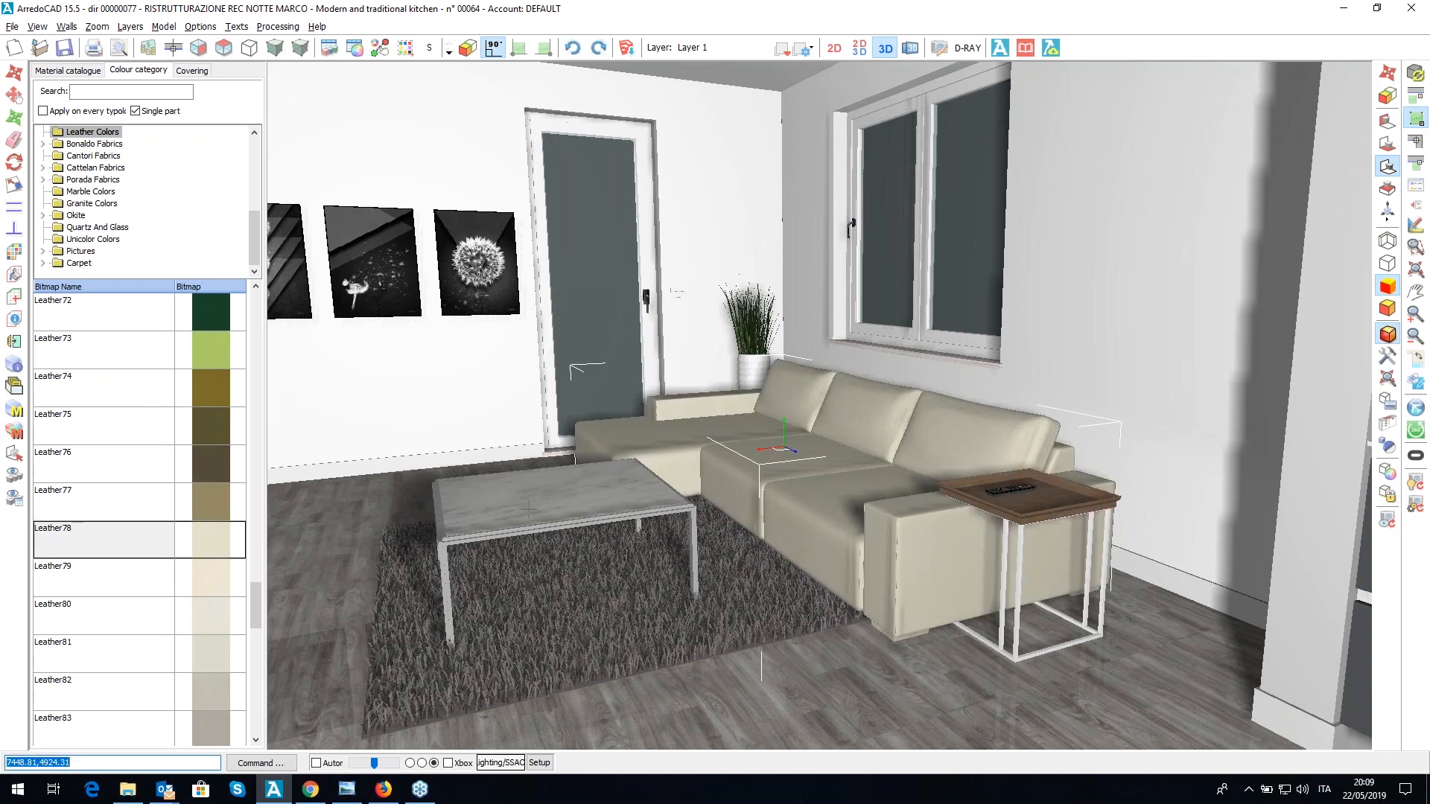
- Bring the coffee table into close 3D view and list the Wood Middle Colors category
{"action": "middle_click_drag", "start_coordinate": [818, 406], "coordinate": [818, 408]}
{"action": "key", "text": "Up"}
{"action": "key", "text": "Up"}
{"action": "key", "text": "Up"}
{"action": "key", "text": "Up"}
{"action": "key", "text": "Up"}
{"action": "key", "text": "Up"}
{"action": "key", "text": "Up"}
{"action": "key", "text": "Up"}
{"action": "key", "text": "Up"}
{"action": "key", "text": "Up"}
{"action": "key", "text": "Up"}
{"action": "key", "text": "Up"}
{"action": "left_click_drag", "start_coordinate": [256, 222], "coordinate": [254, 146]}
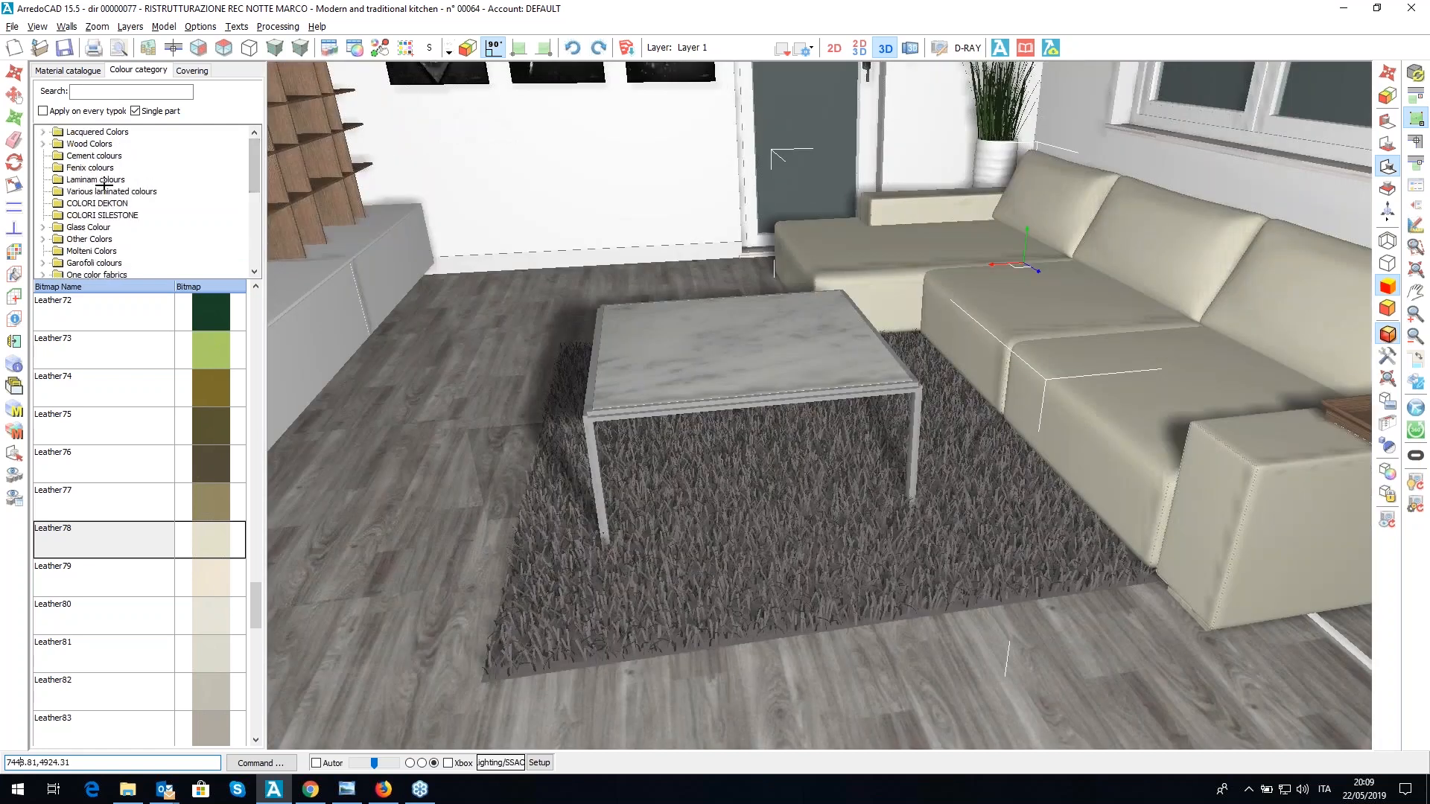
{"action": "left_click", "coordinate": [43, 144]}
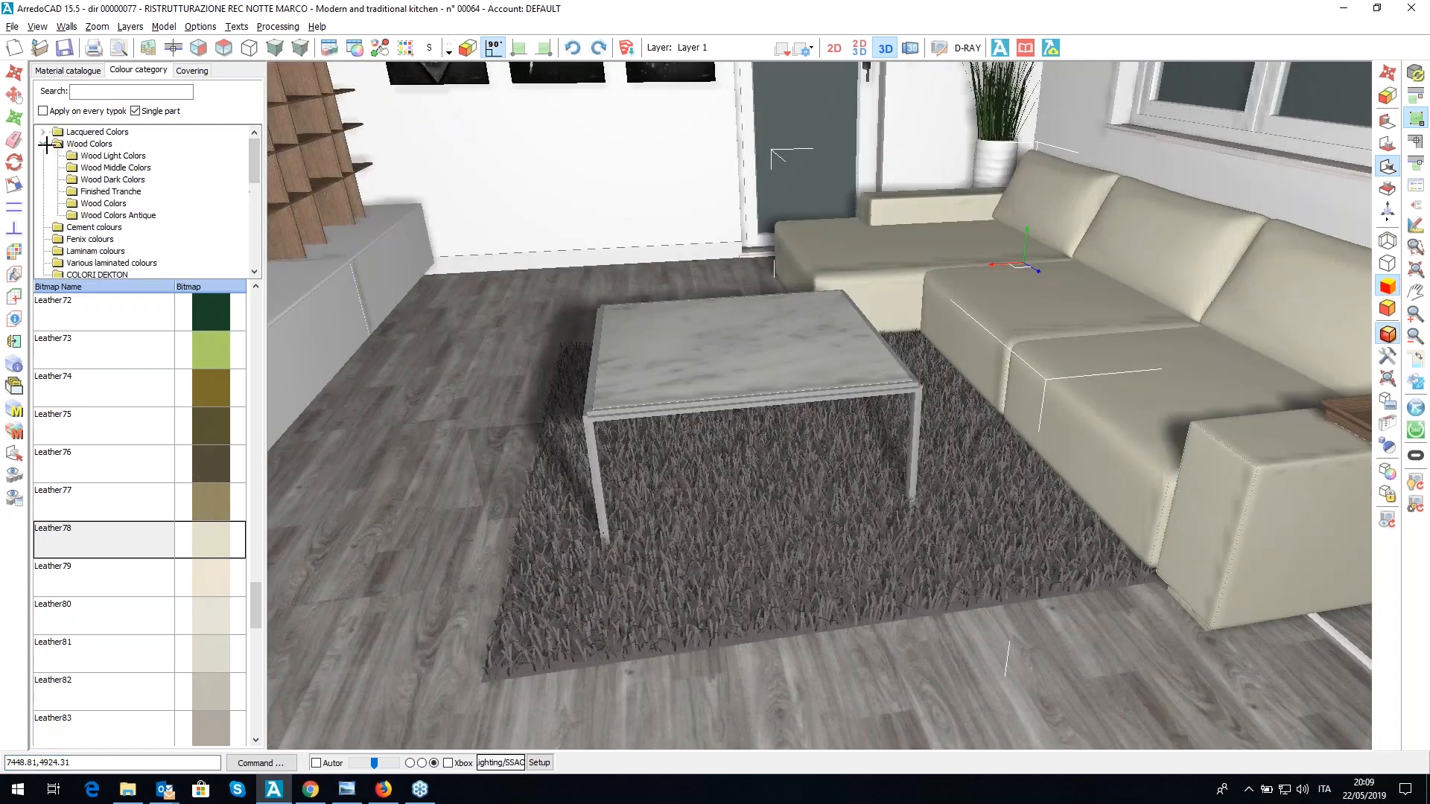
{"action": "left_click", "coordinate": [98, 168]}
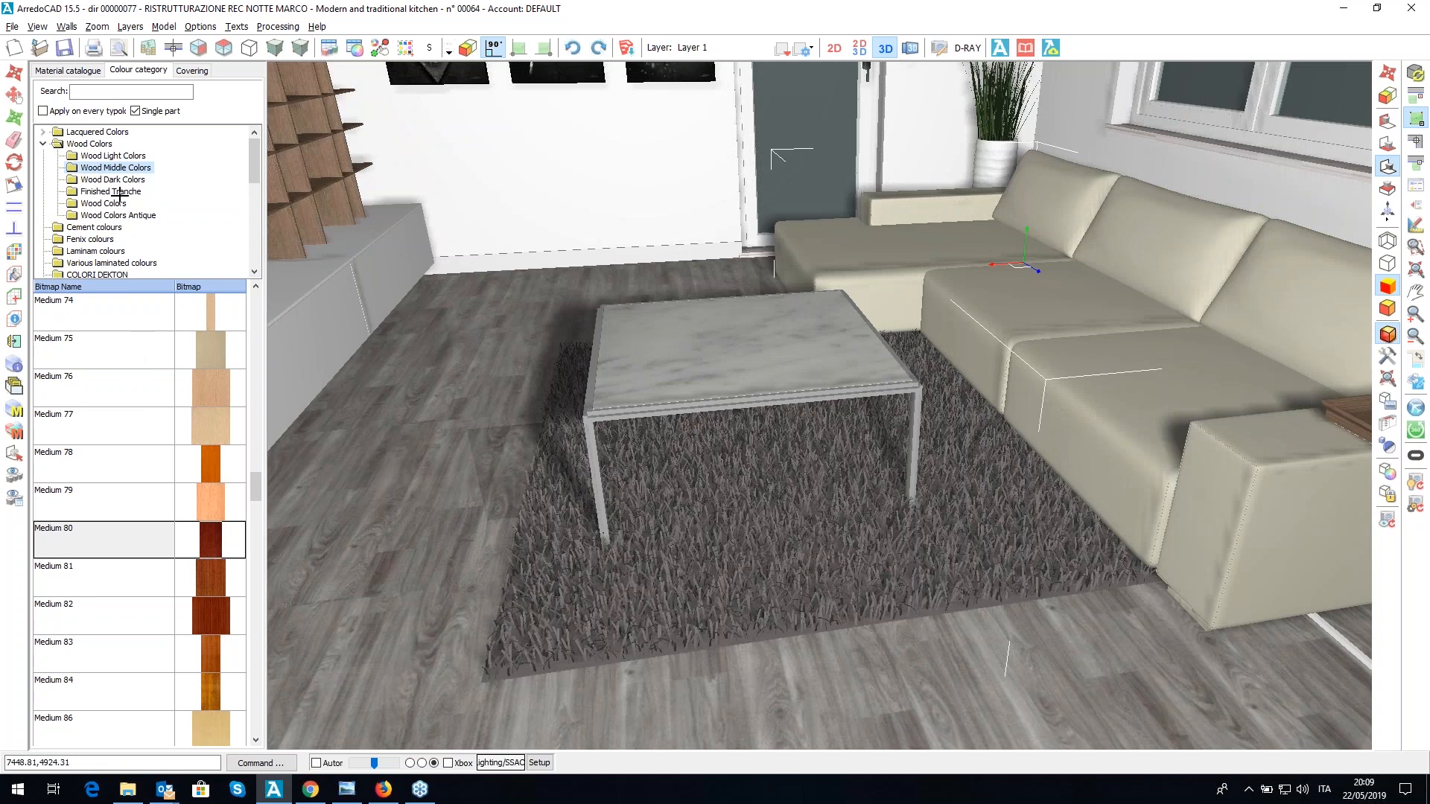
- Browse the medium wood finishes and apply Medium 61 to the coffee table top
{"action": "left_click", "coordinate": [138, 387]}
{"action": "scroll", "coordinate": [149, 420], "scroll_direction": "down", "scroll_amount": 10}
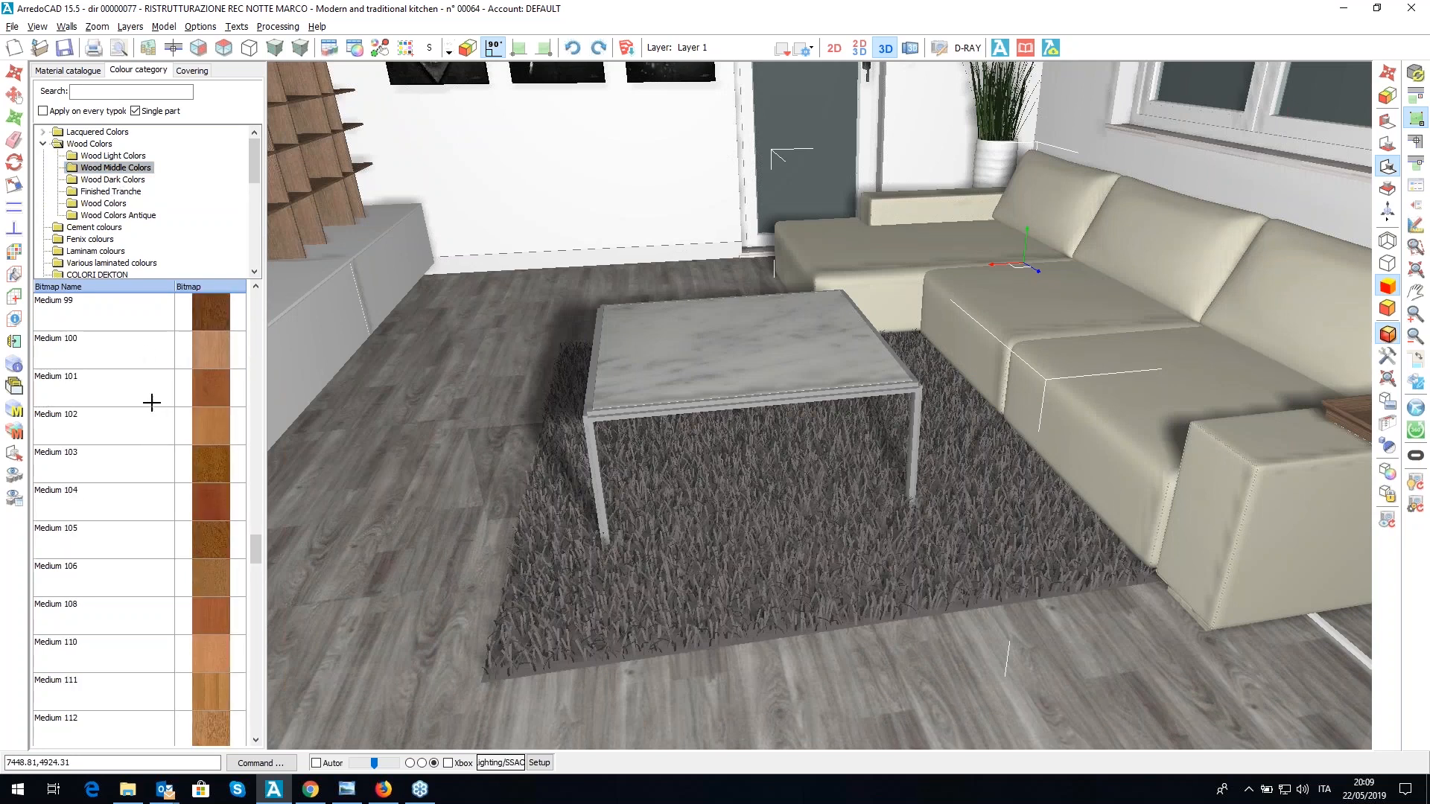
{"action": "scroll", "coordinate": [160, 390], "scroll_direction": "down", "scroll_amount": 10}
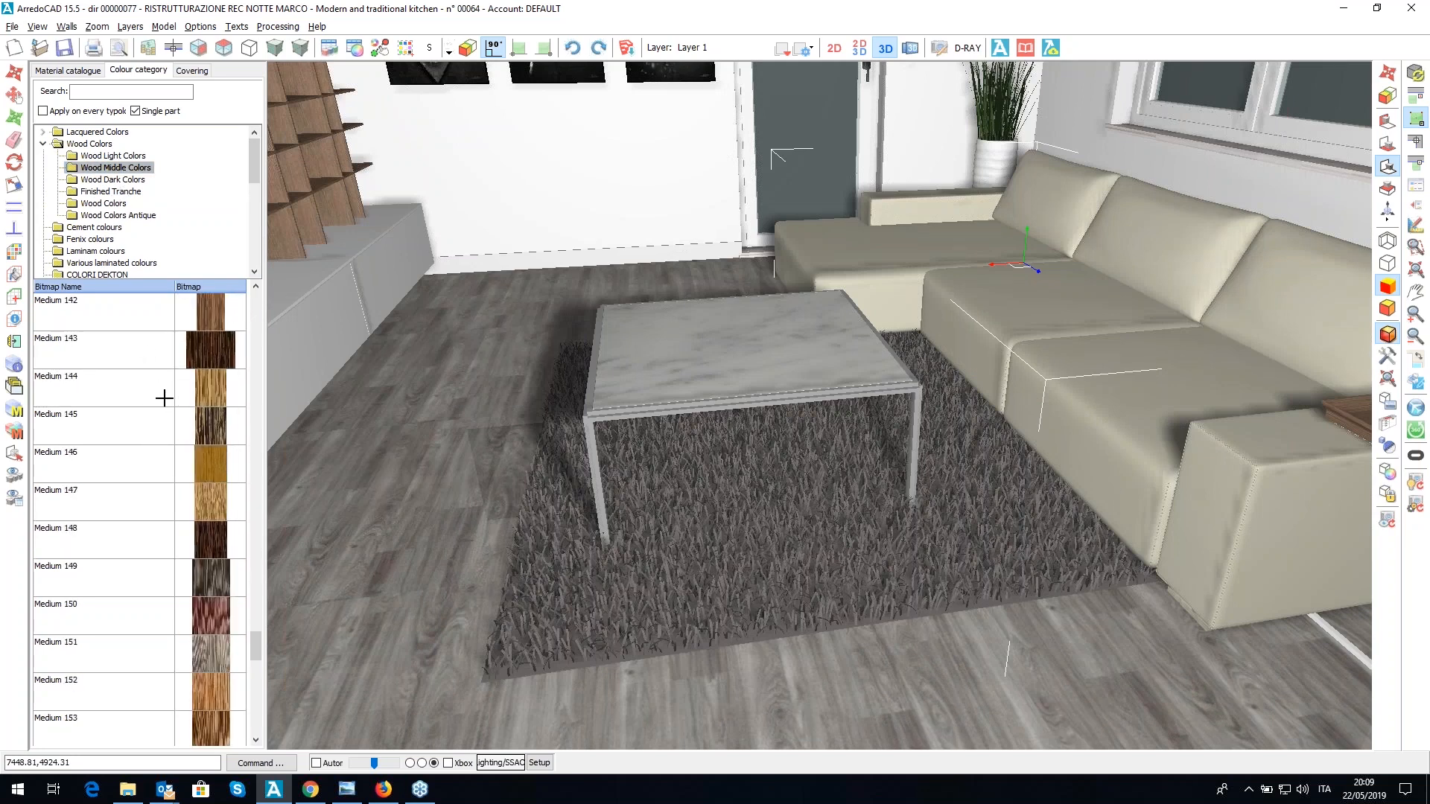
{"action": "scroll", "coordinate": [167, 434], "scroll_direction": "up", "scroll_amount": 10}
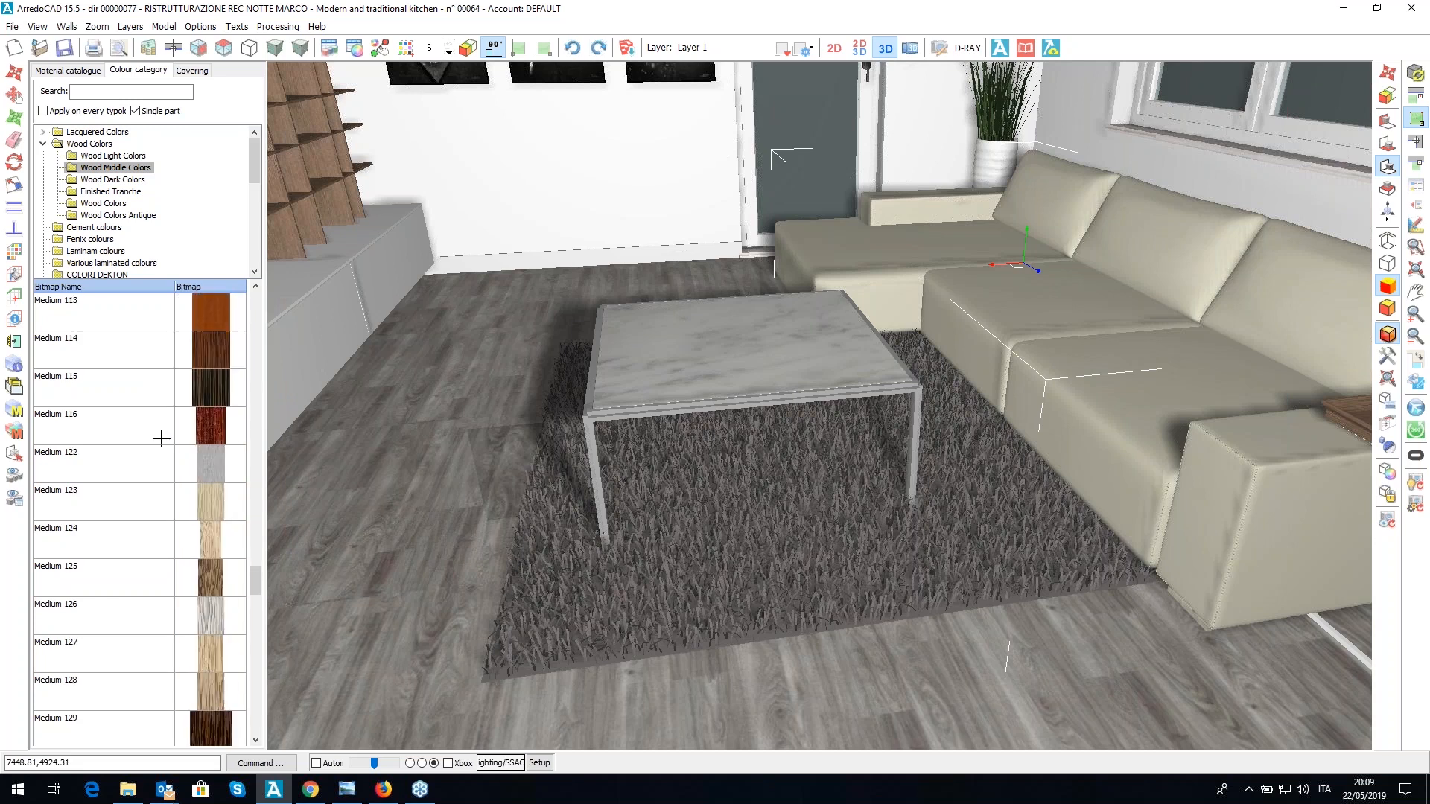
{"action": "scroll", "coordinate": [159, 439], "scroll_direction": "up", "scroll_amount": 3}
{"action": "scroll", "coordinate": [159, 440], "scroll_direction": "up", "scroll_amount": 10}
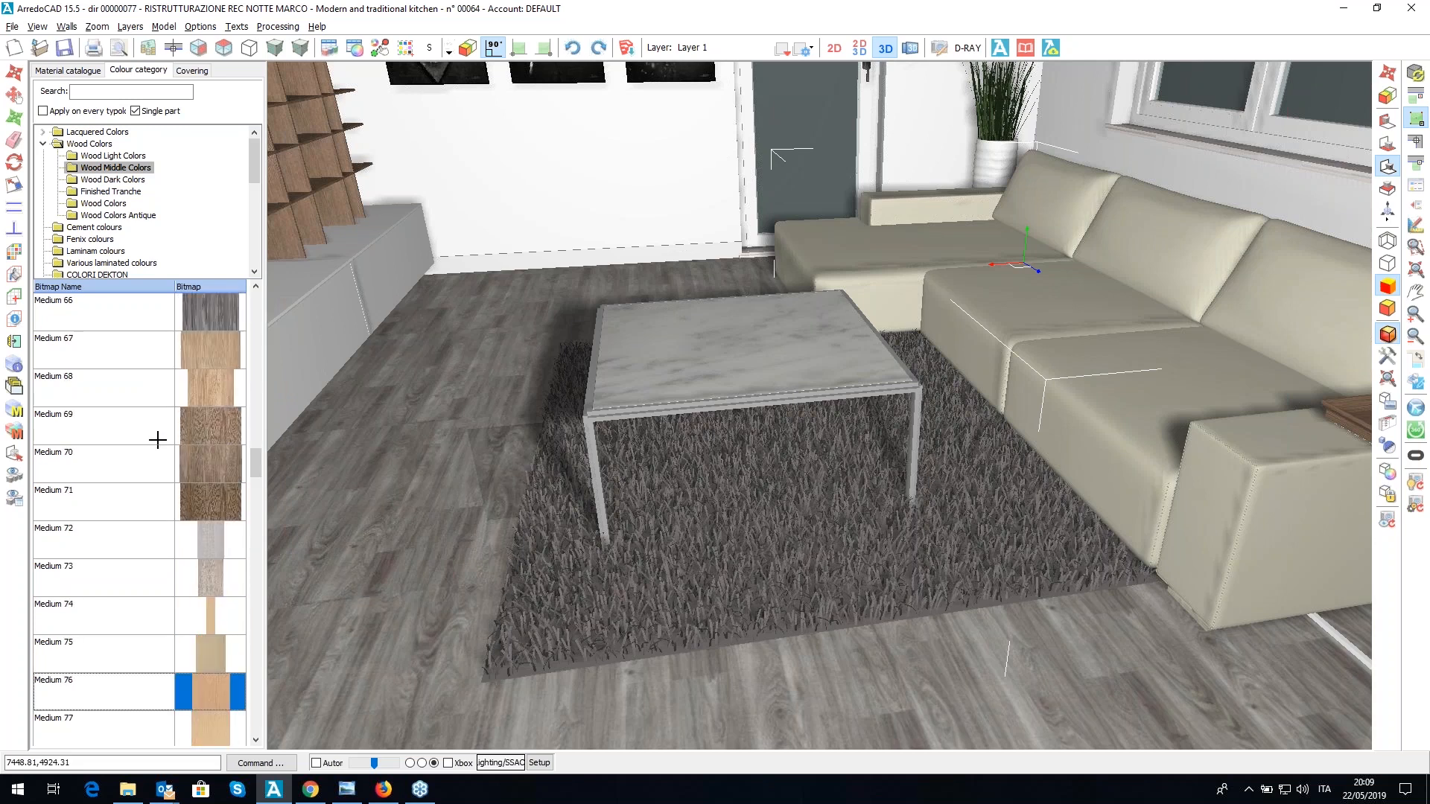
{"action": "left_click", "coordinate": [212, 391]}
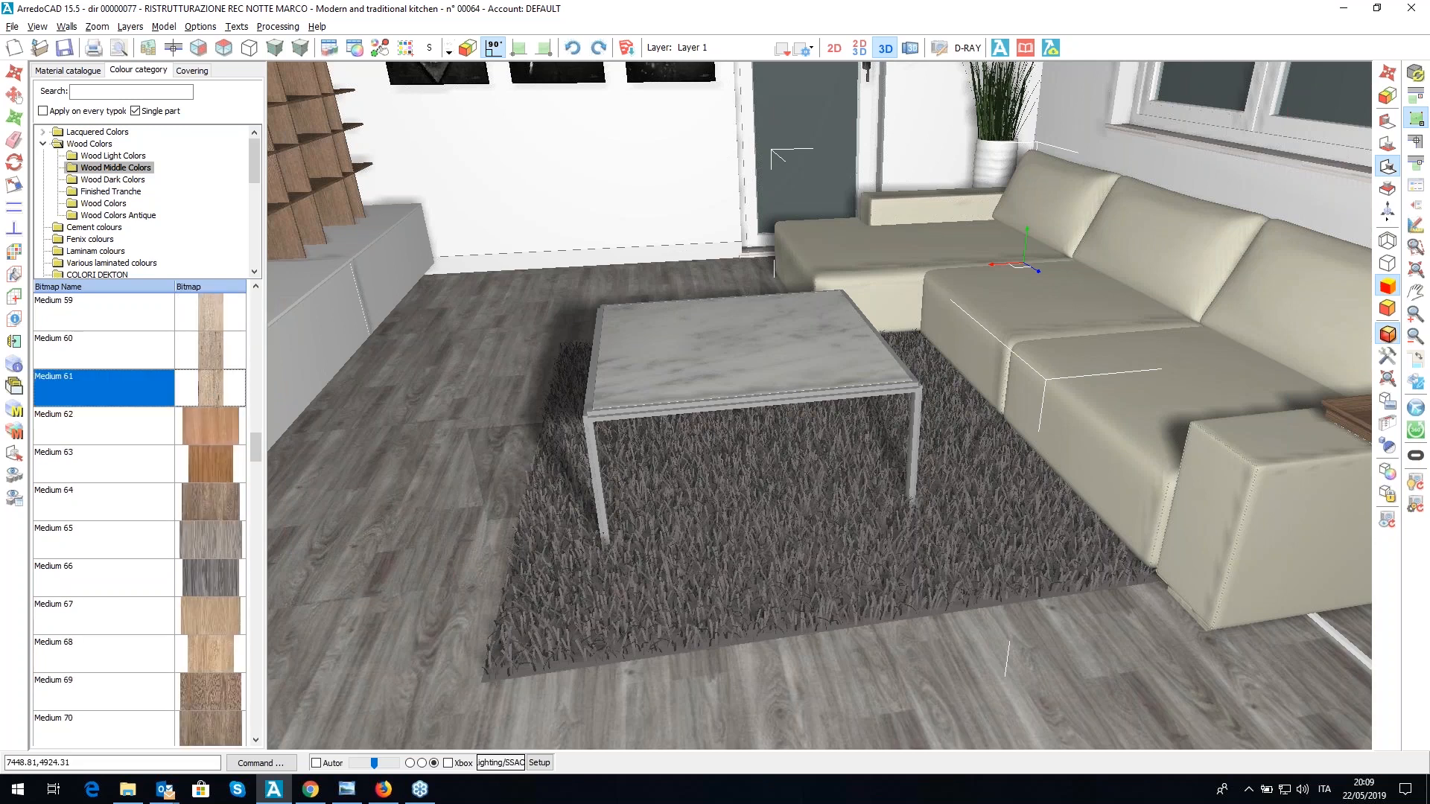
{"action": "left_click", "coordinate": [700, 359]}
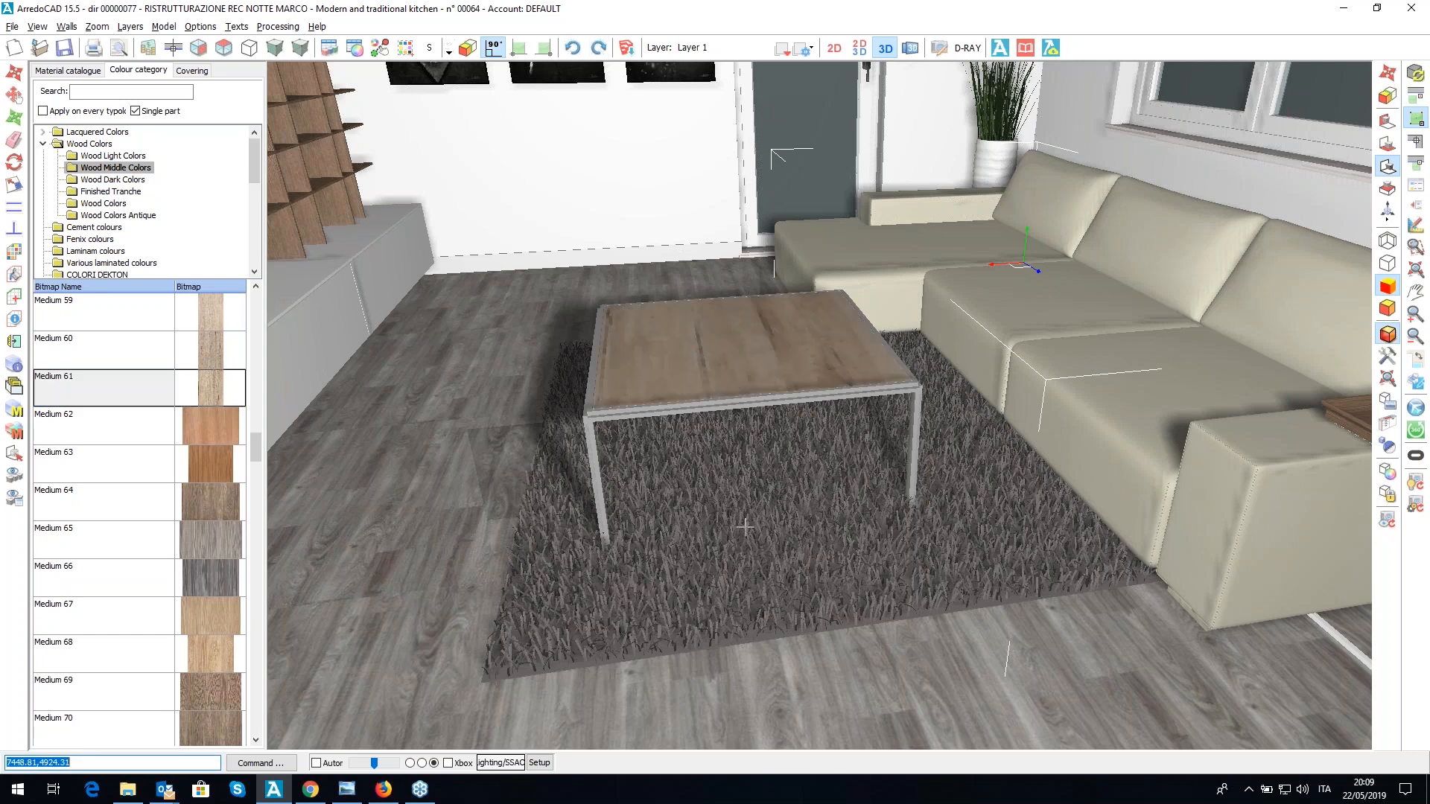
- Review the refinished living area and kitchen in real-time 3D and close the colour catalogue
{"action": "scroll", "coordinate": [819, 404], "scroll_direction": "up", "scroll_amount": 3}
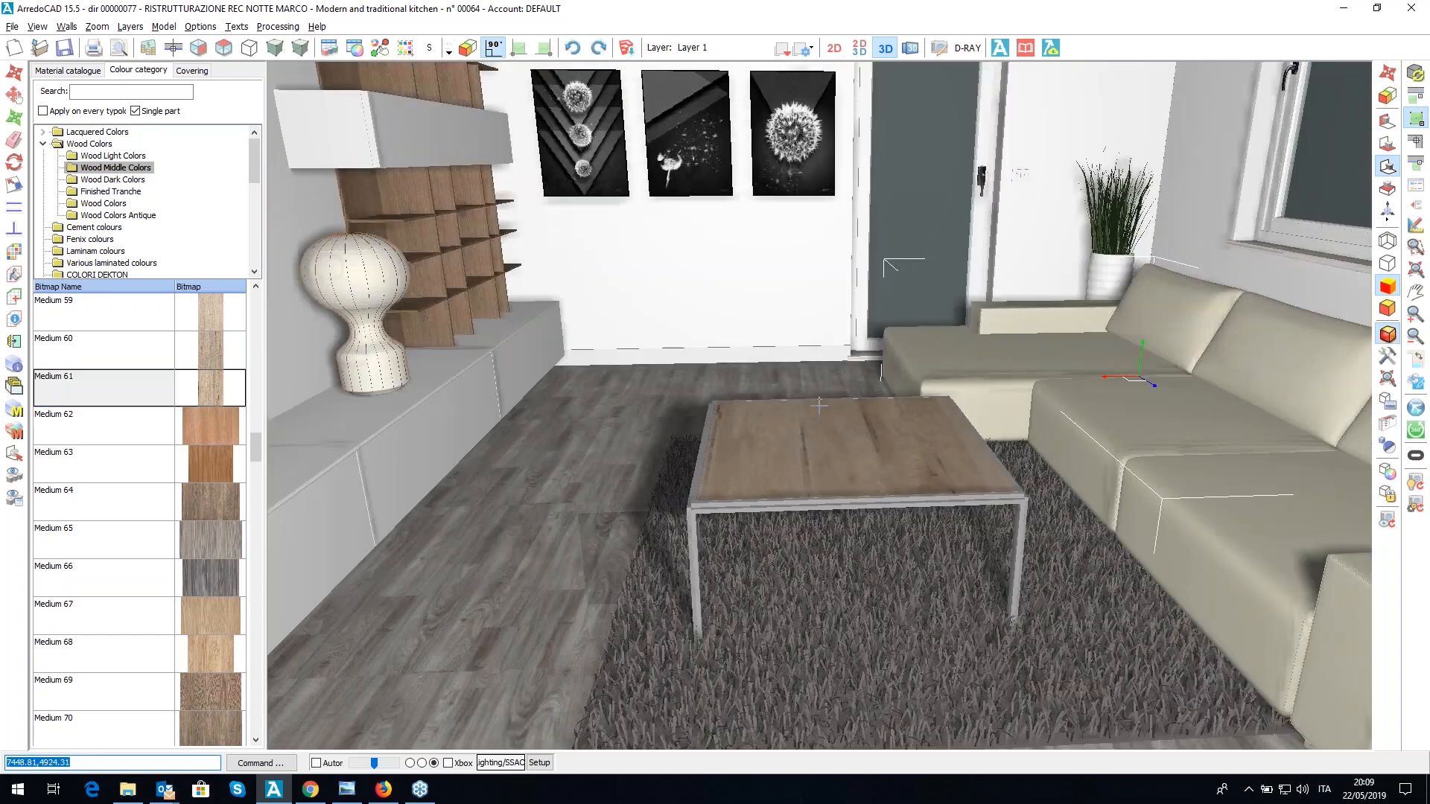
{"action": "middle_click_drag", "start_coordinate": [818, 406], "coordinate": [819, 406]}
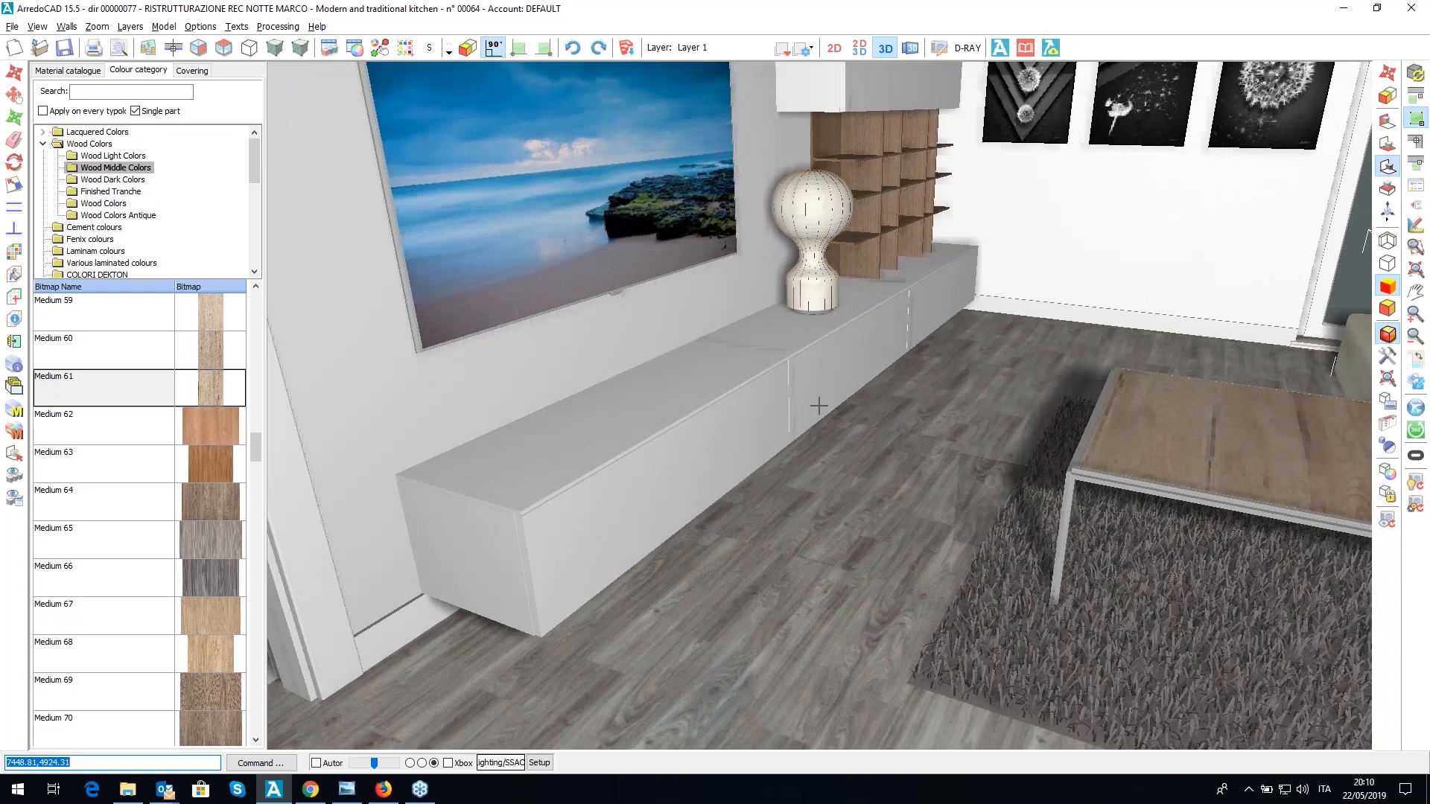
{"action": "middle_click_drag", "start_coordinate": [818, 406], "coordinate": [818, 406]}
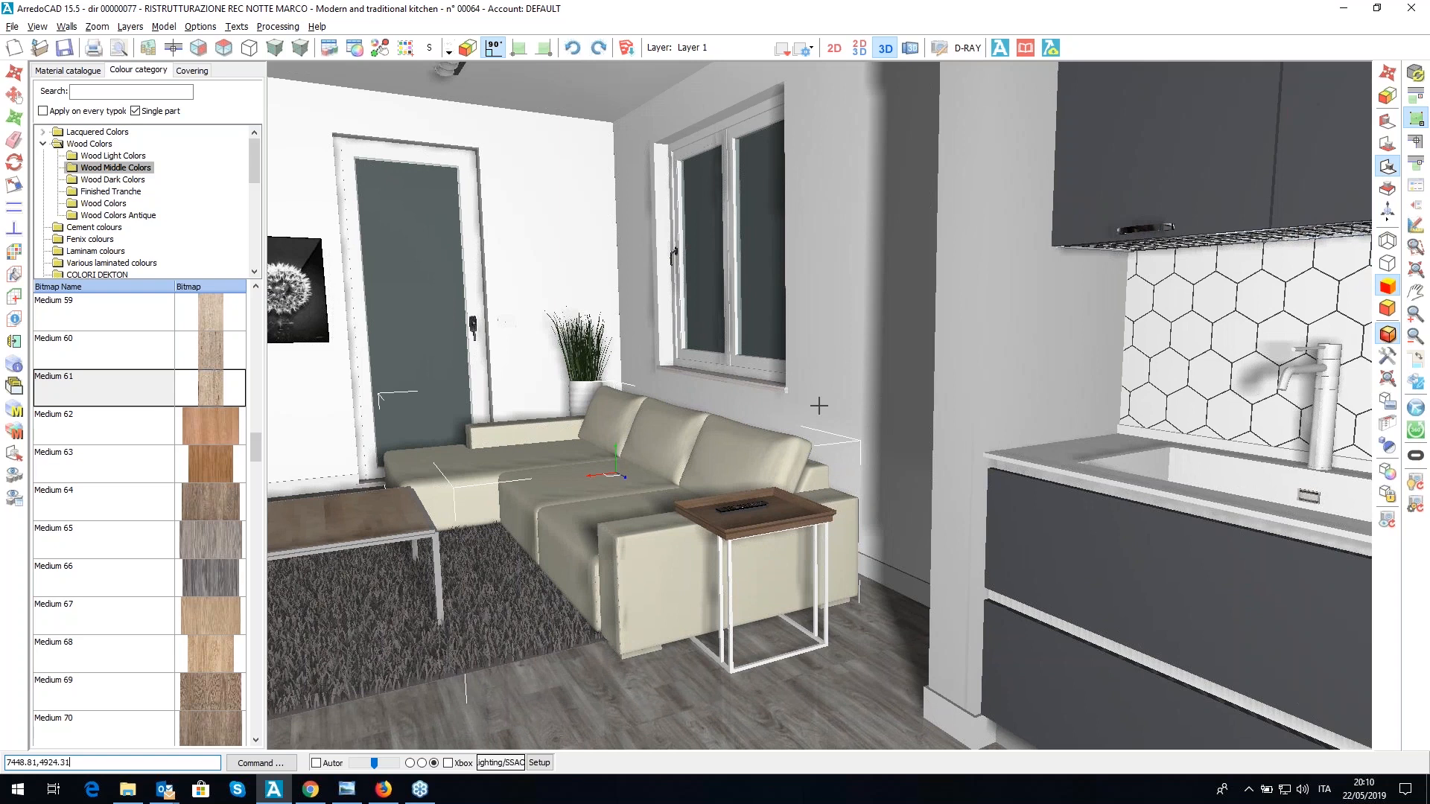
{"action": "middle_click_drag", "start_coordinate": [819, 406], "coordinate": [822, 405]}
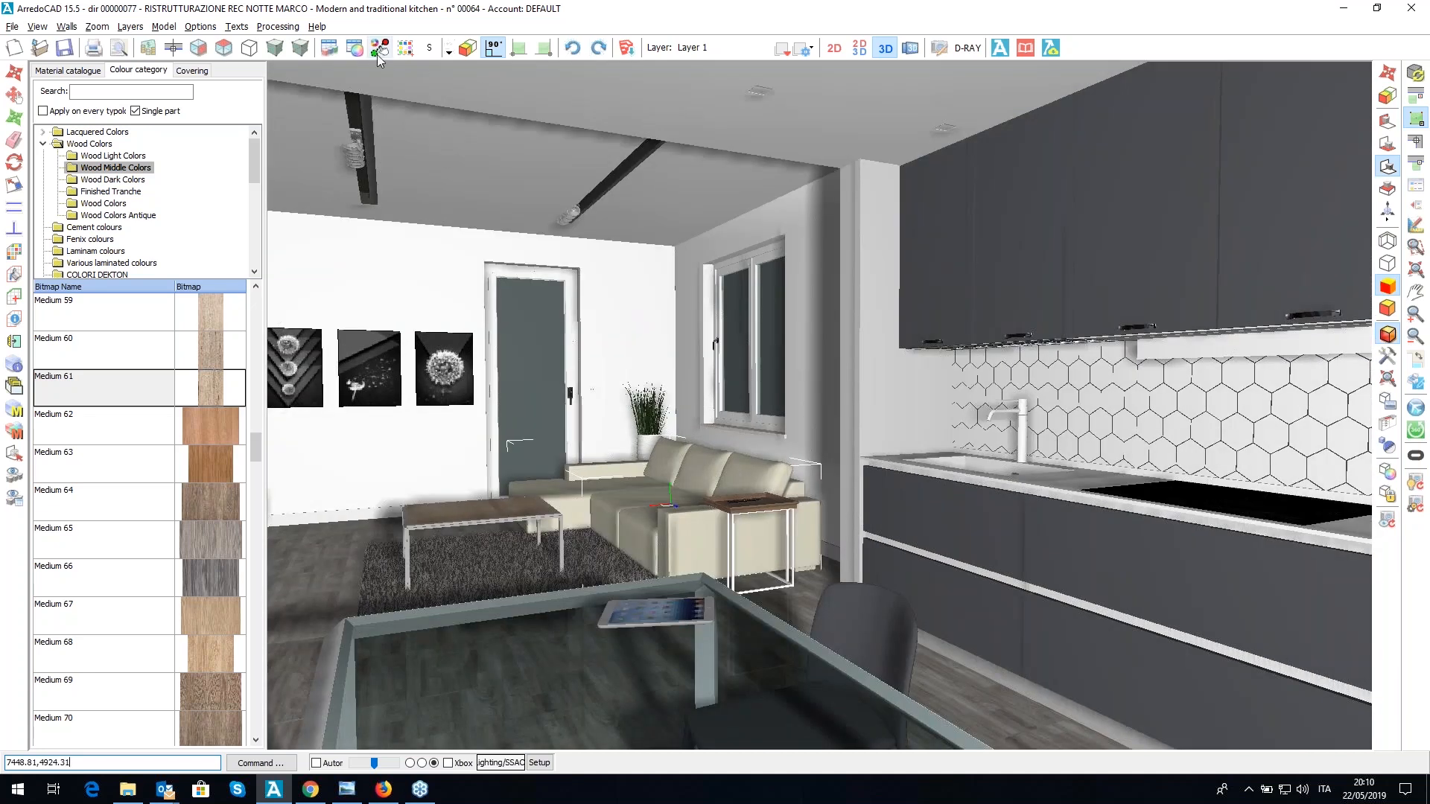
{"action": "left_click", "coordinate": [380, 49]}
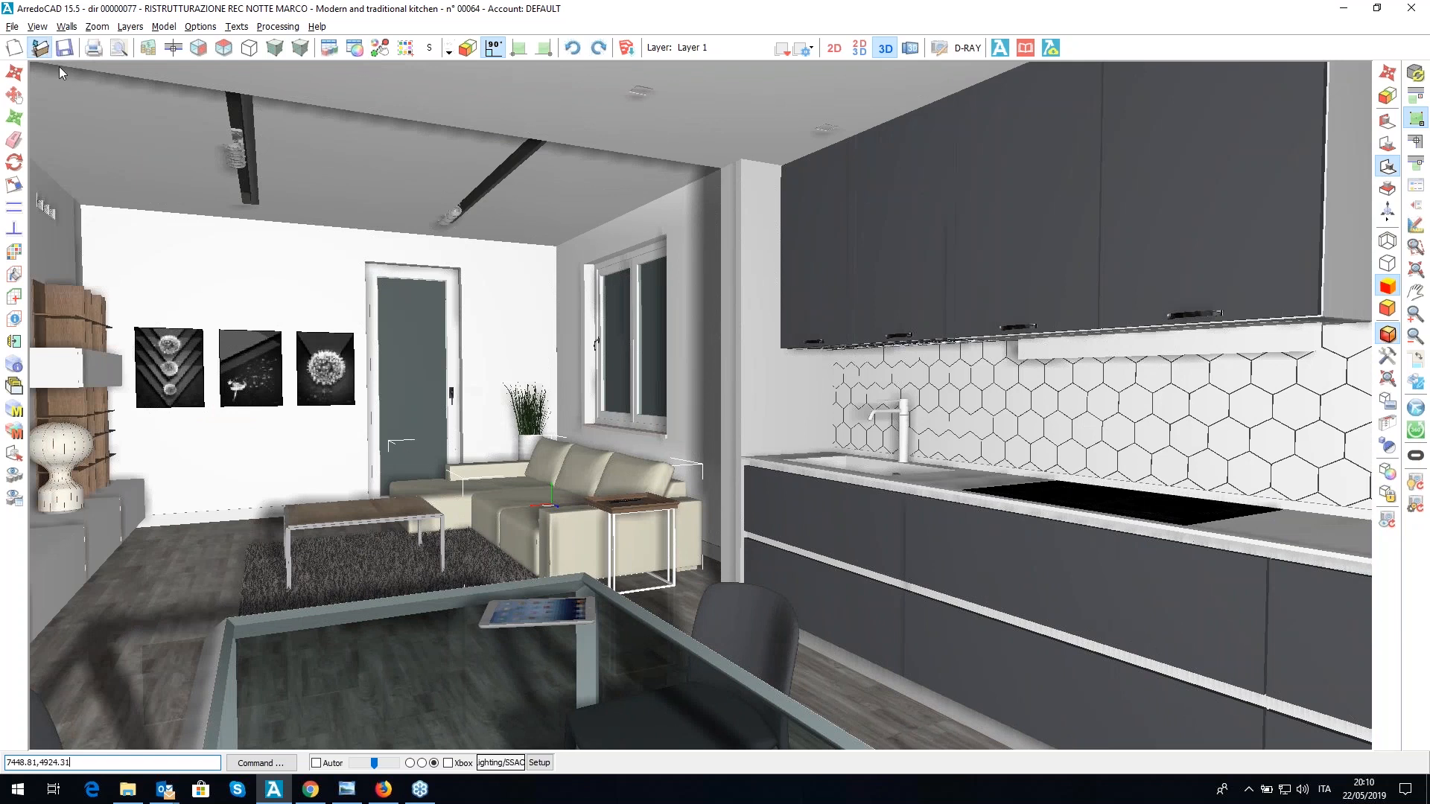
- Open the HOME STAGING VIDEO FIERA project with reference DIVANO BIG and show it as a textured 2D plan
{"action": "left_click", "coordinate": [756, 428]}
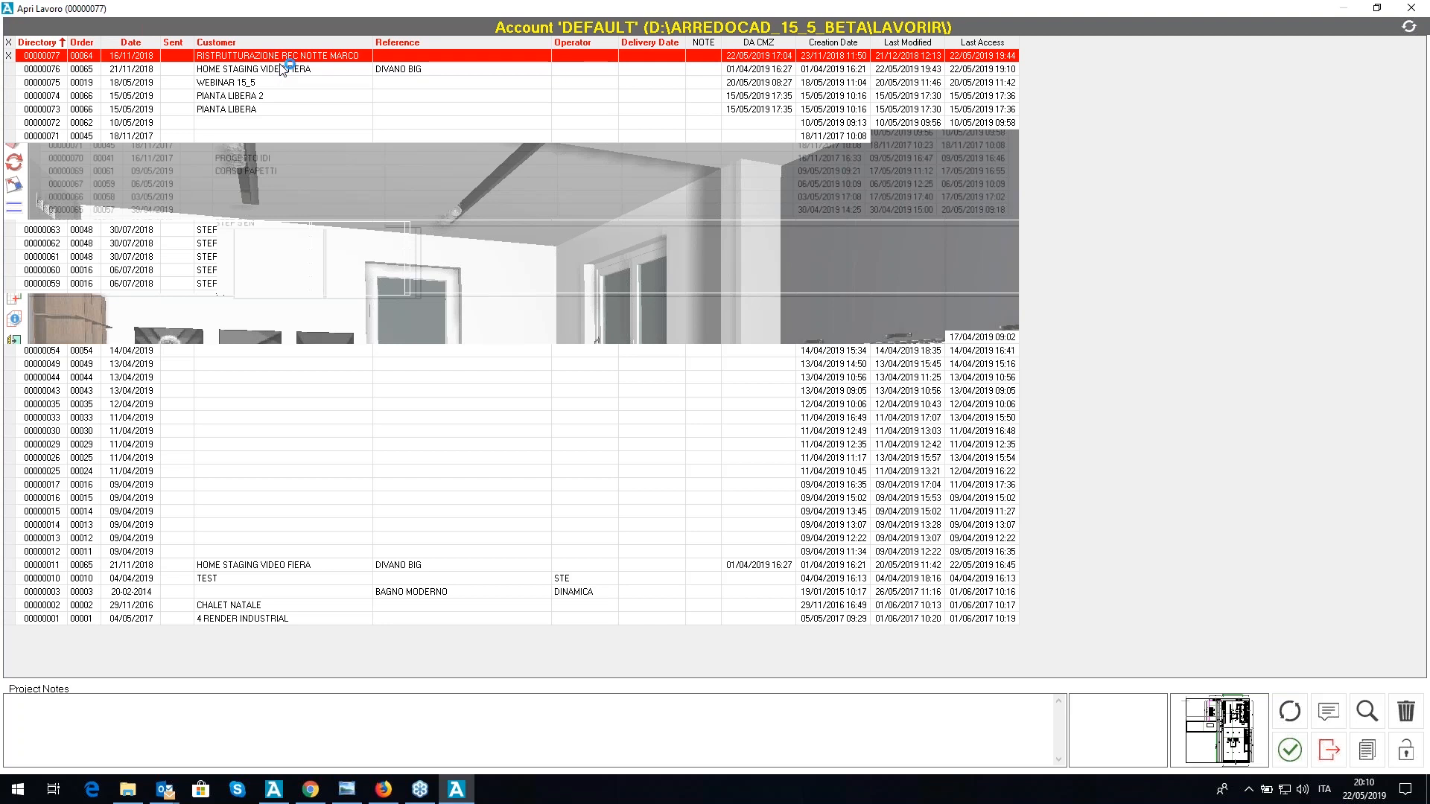
{"action": "left_click", "coordinate": [283, 69]}
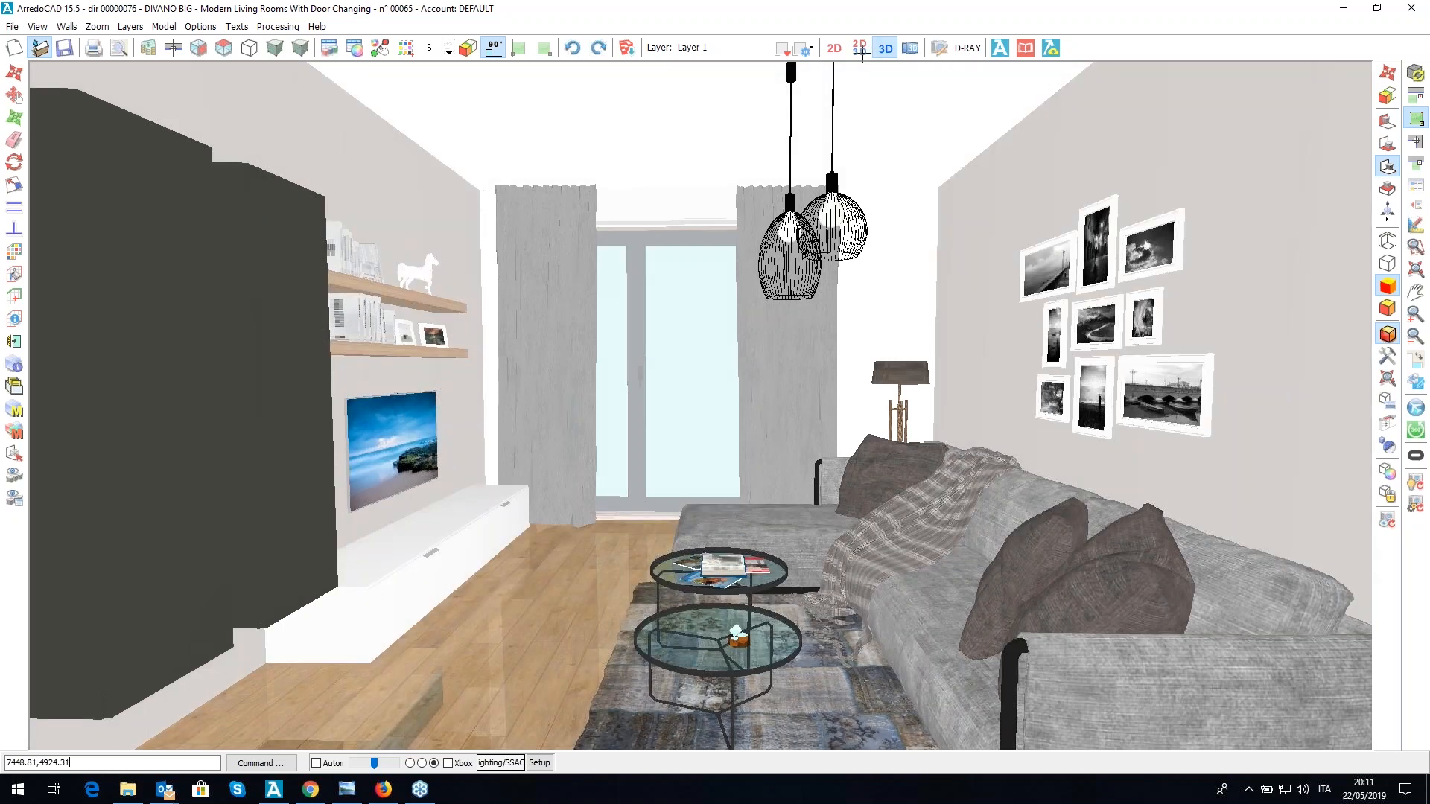
{"action": "left_click", "coordinate": [834, 47]}
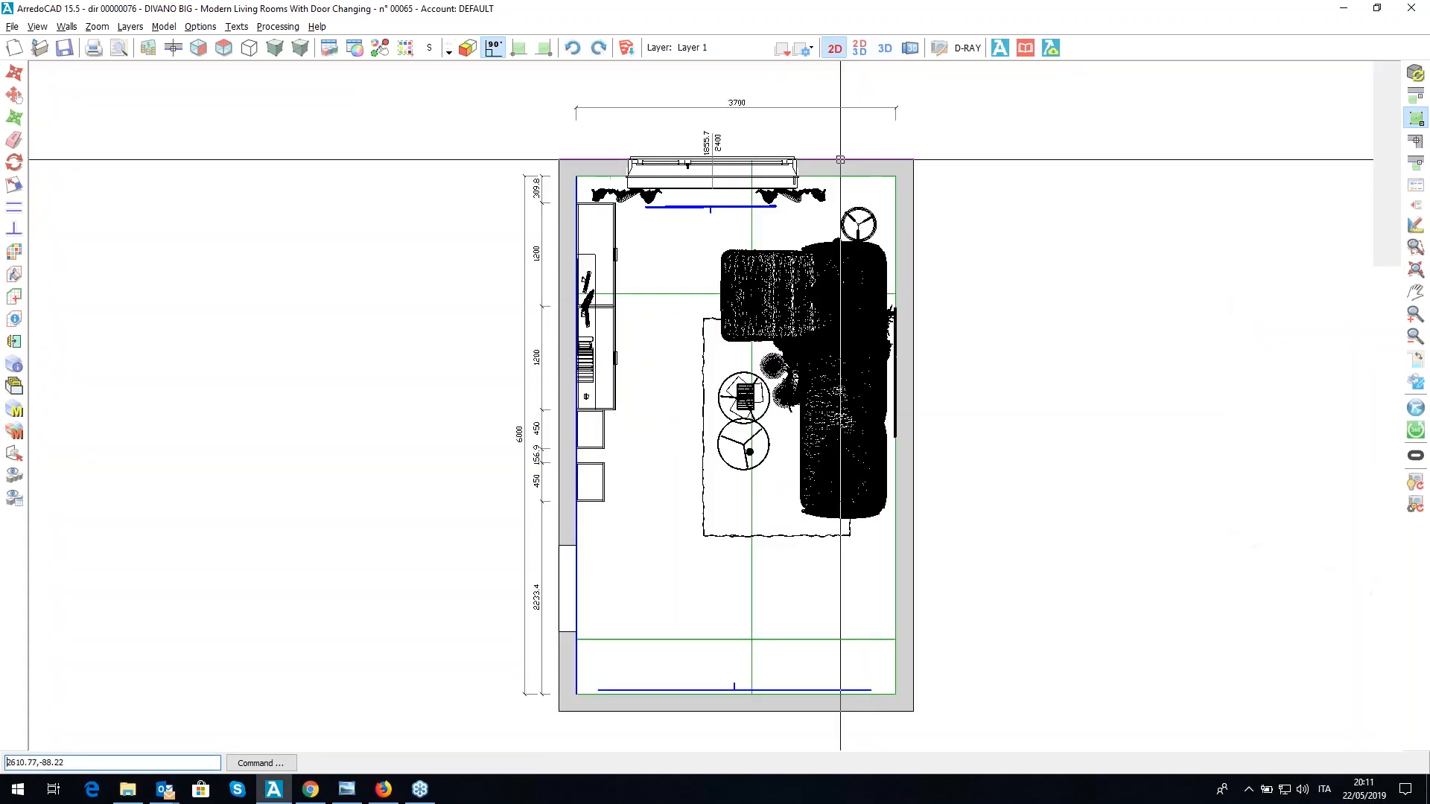
{"action": "left_click", "coordinate": [281, 52]}
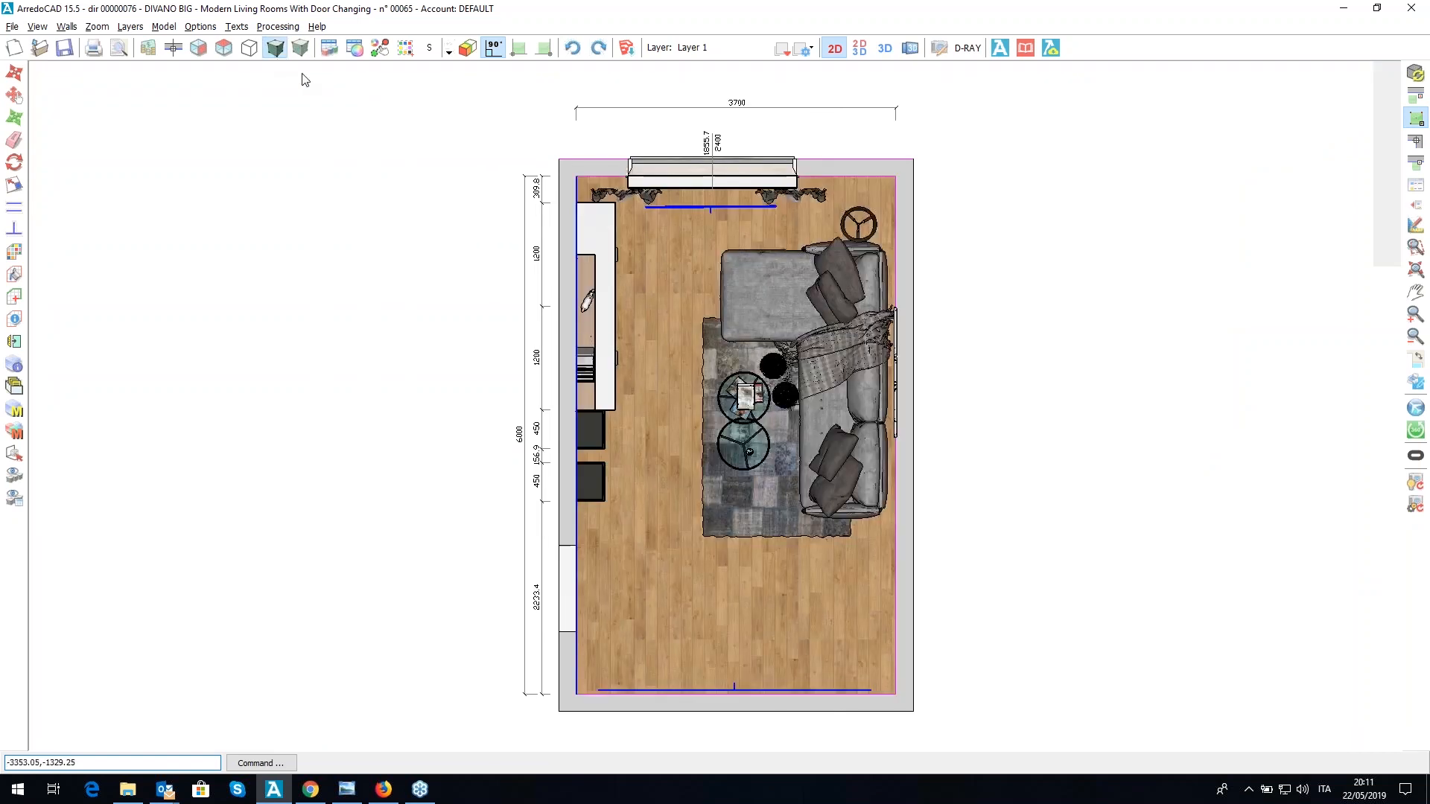
{"action": "mouse_move", "coordinate": [603, 221]}
{"action": "middle_mouse_down"}
{"action": "mouse_move", "coordinate": [445, 212]}
{"action": "mouse_move", "coordinate": [584, 200]}
{"action": "mouse_move", "coordinate": [603, 214]}
{"action": "middle_mouse_up"}
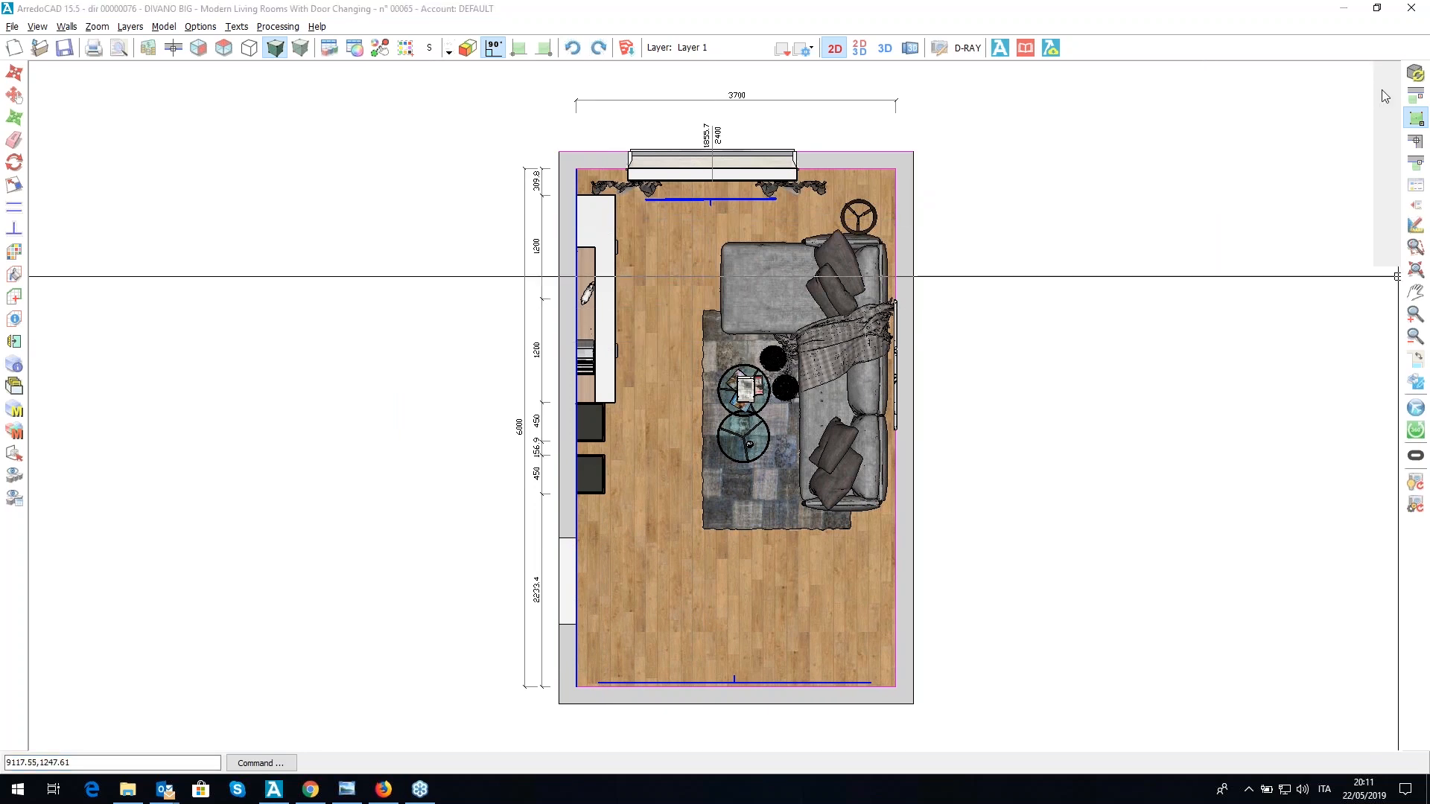
- Open the ArredoCAD Video Manual and play the Rapid Guide's STEP 2 video on inserting kitchen furnishings with the sound muted
{"action": "left_click", "coordinate": [1025, 48]}
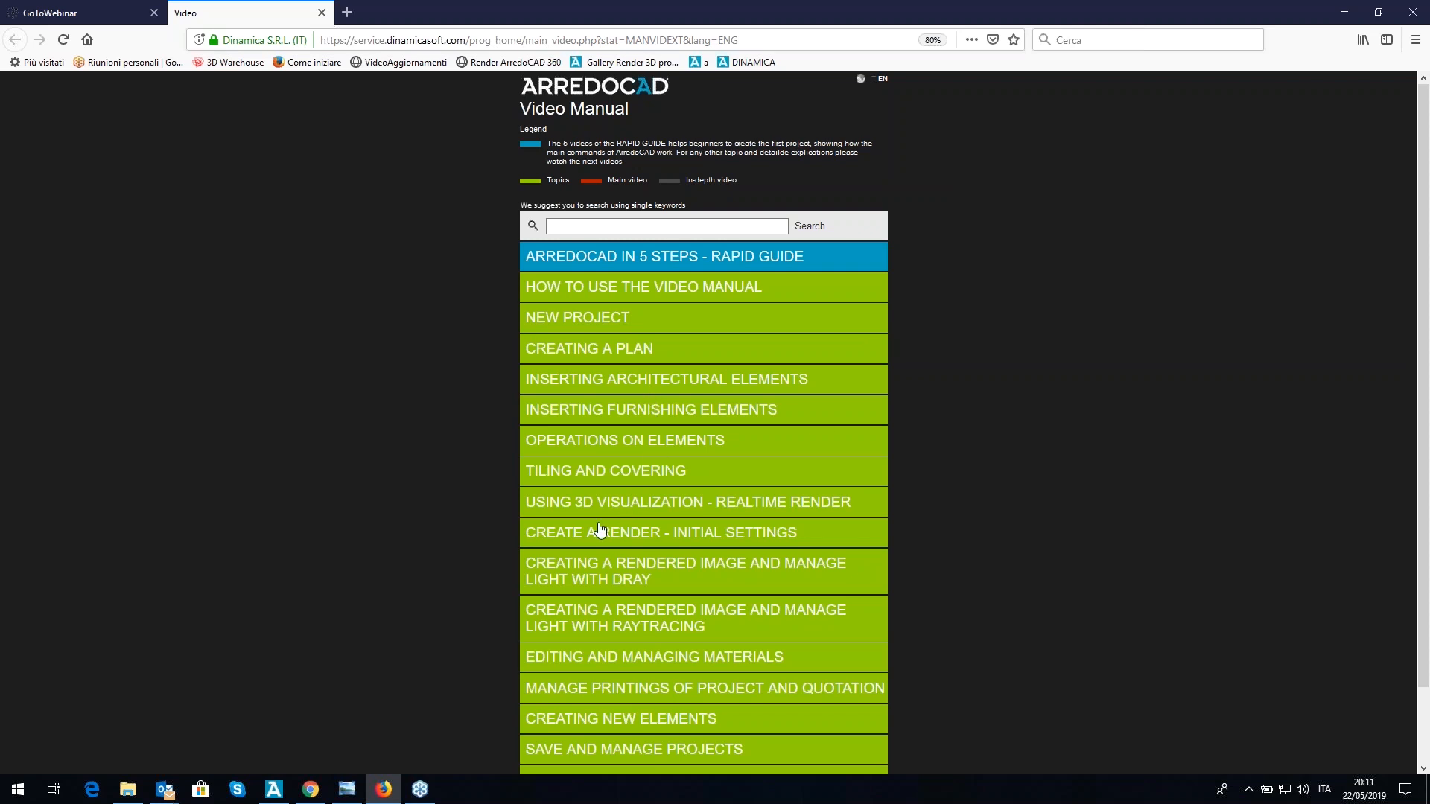
{"action": "left_click", "coordinate": [653, 356]}
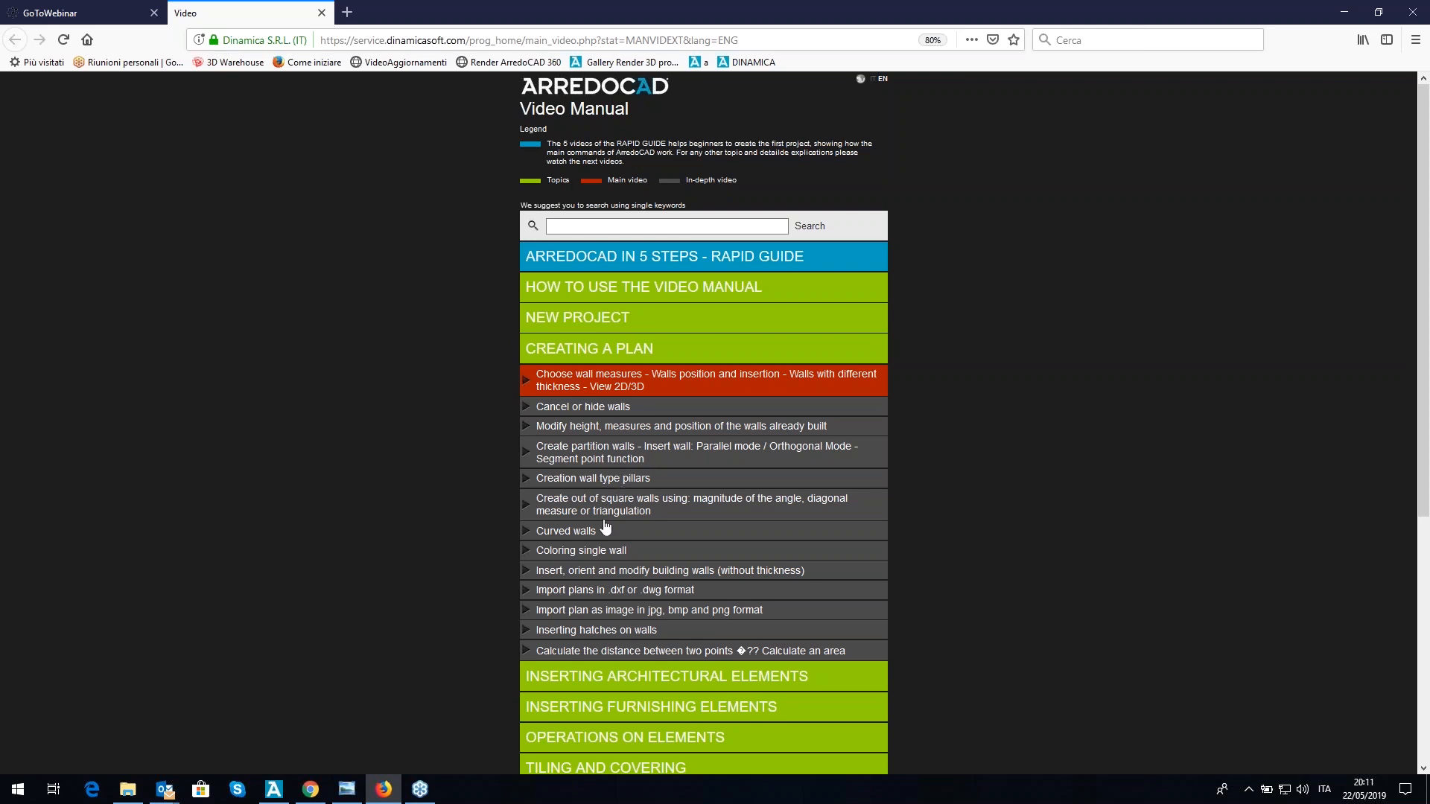
{"action": "left_click", "coordinate": [667, 266]}
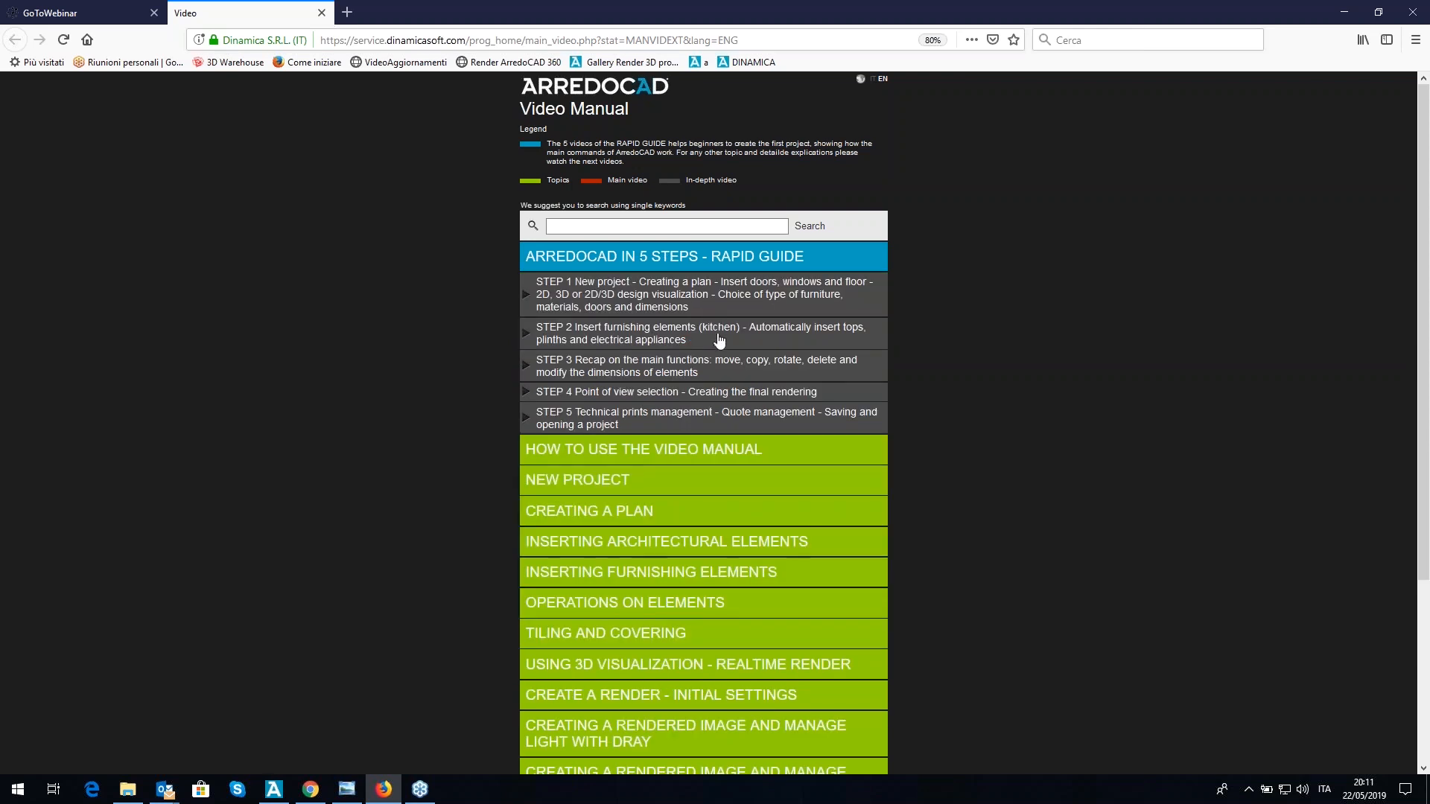
{"action": "left_click", "coordinate": [661, 339]}
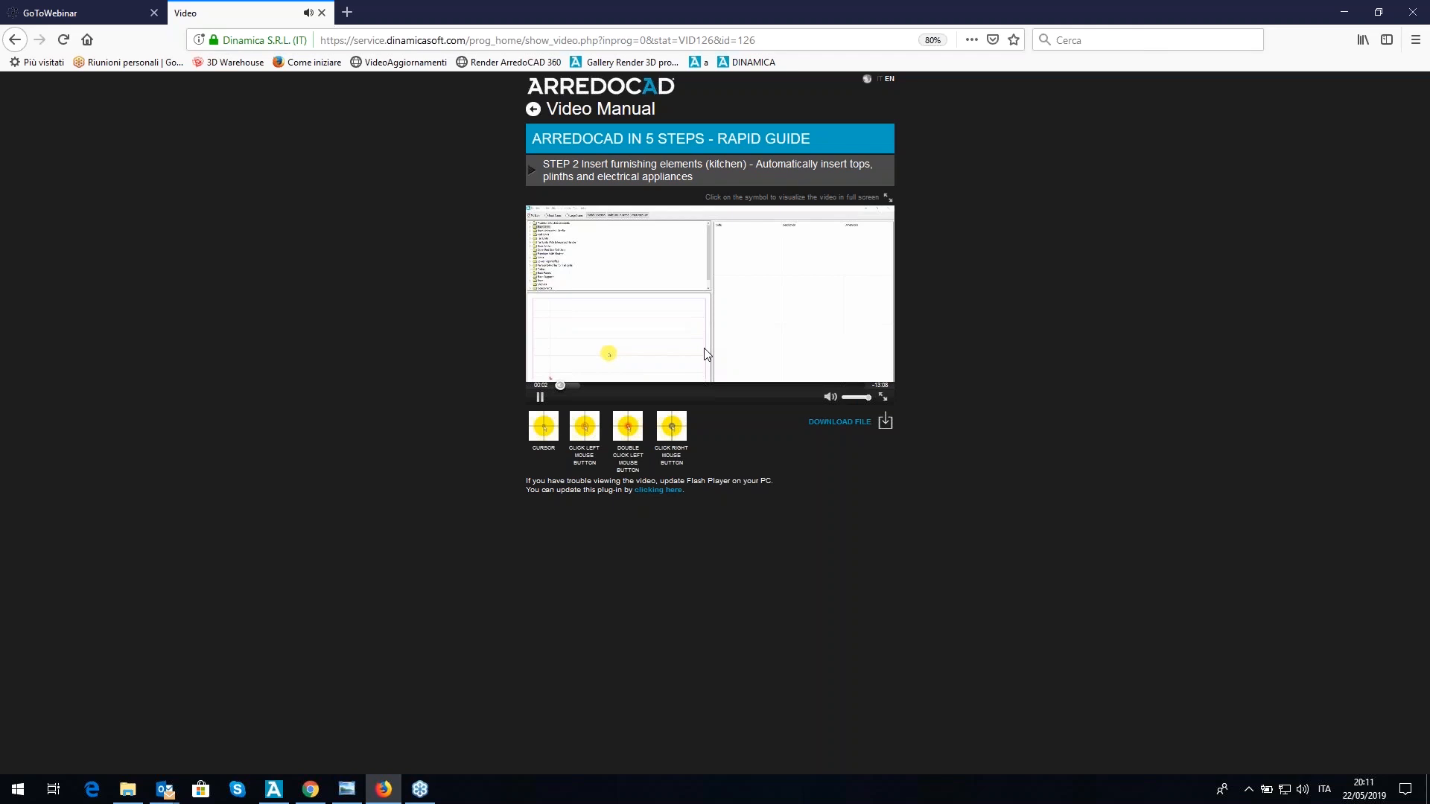
{"action": "left_click", "coordinate": [828, 399]}
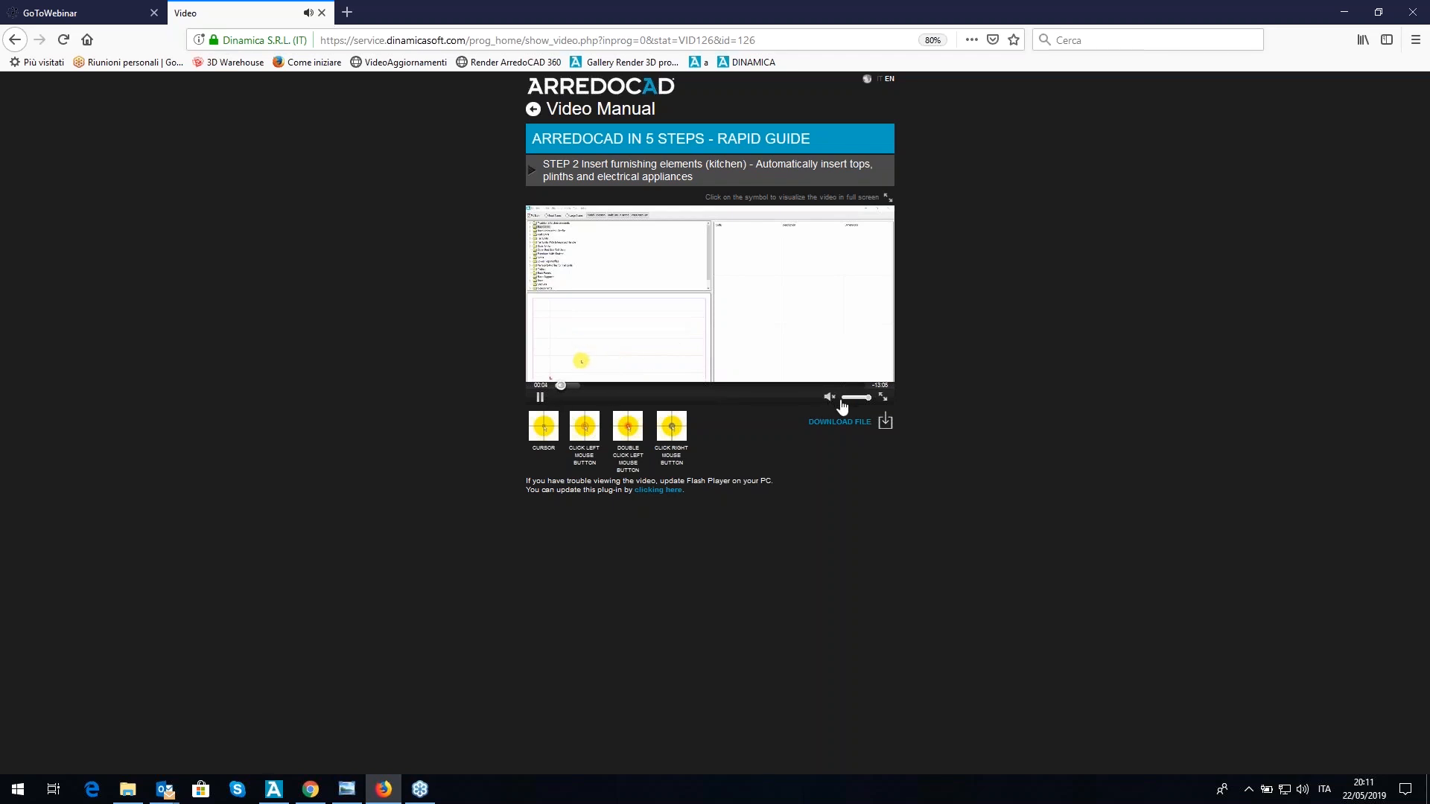
- Close the video manual, return to ArredoCAD and draw a 4000 mm wall outward from the living room's lower-left outer corner, flush with its bottom wall
{"action": "left_click", "coordinate": [322, 13]}
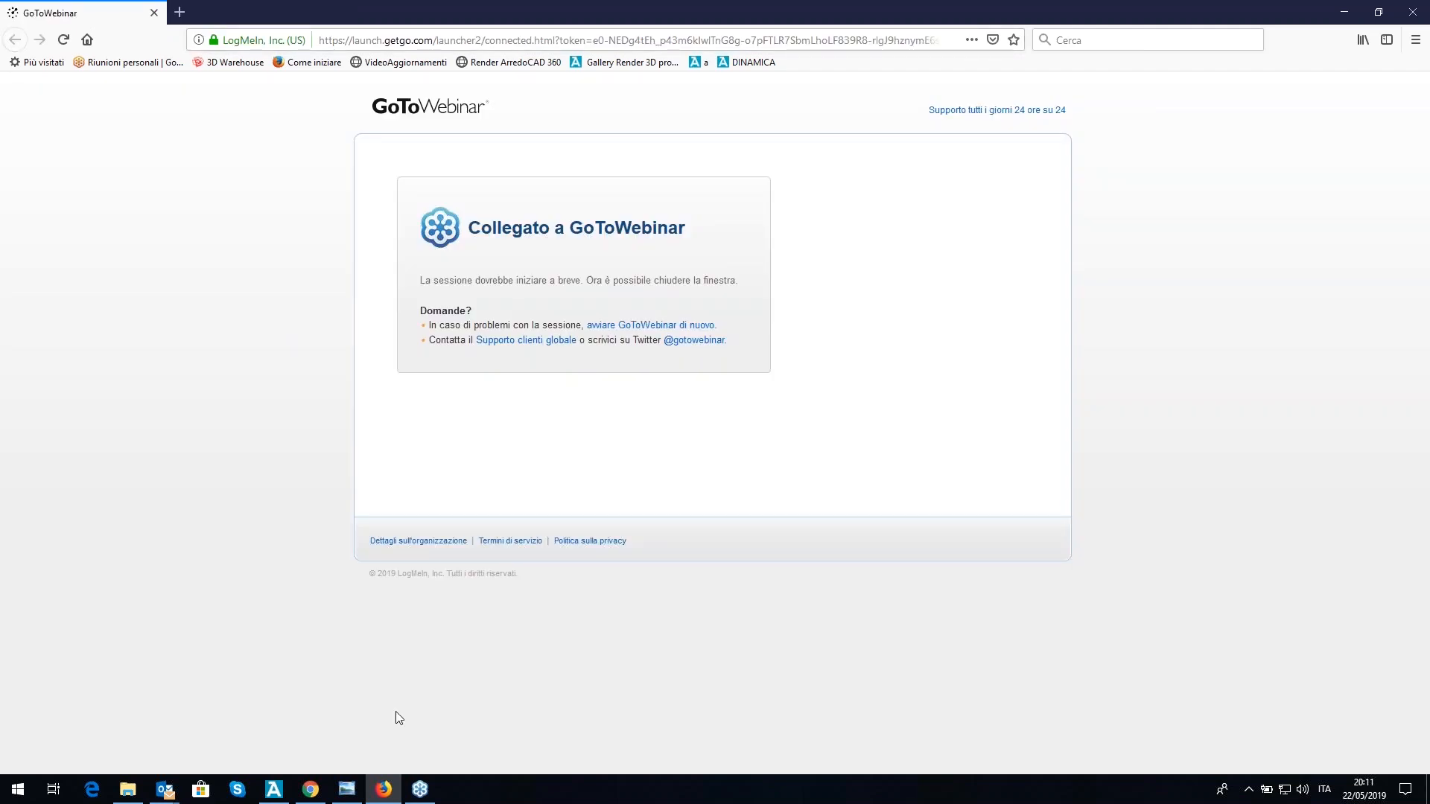
{"action": "left_click", "coordinate": [273, 788]}
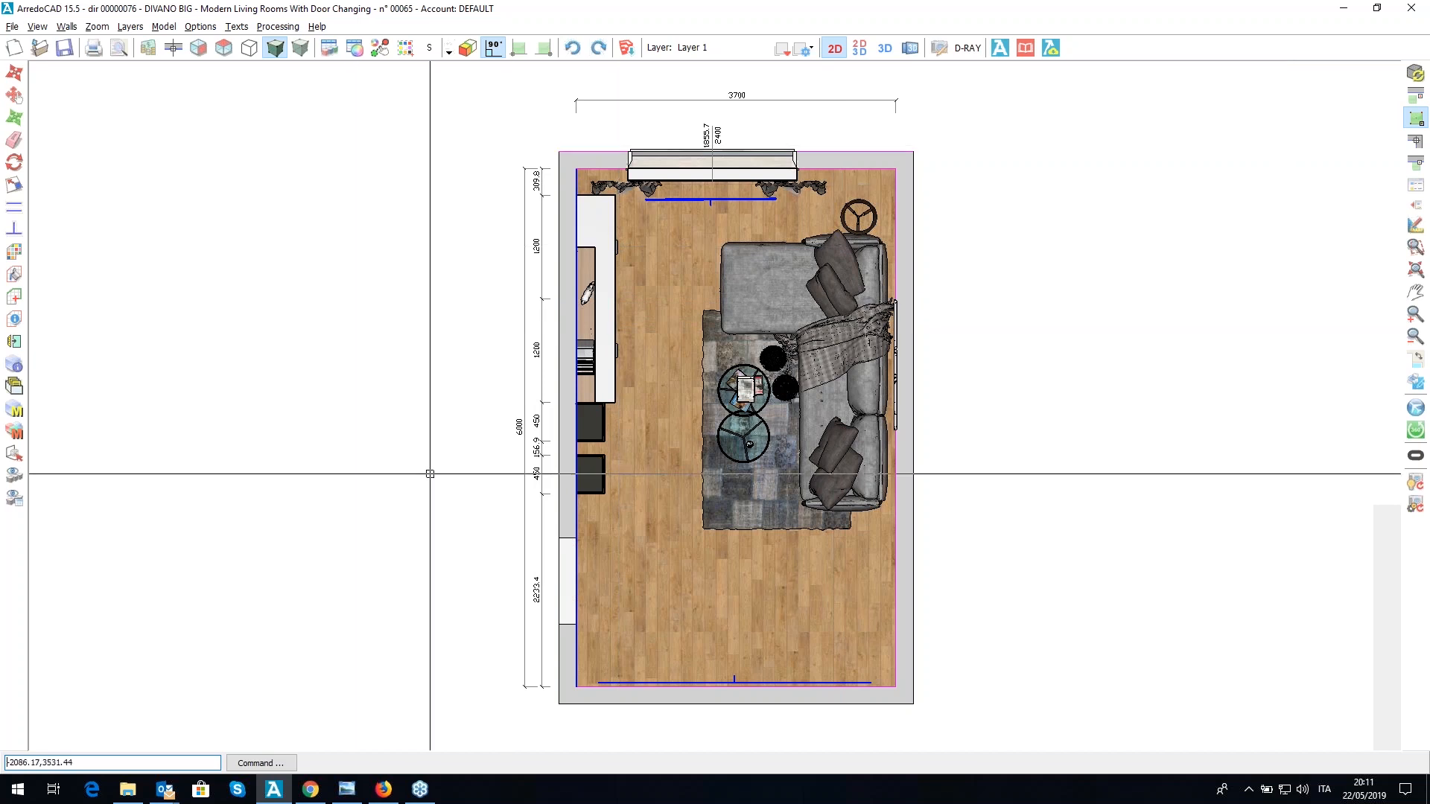
{"action": "left_click", "coordinate": [1416, 225]}
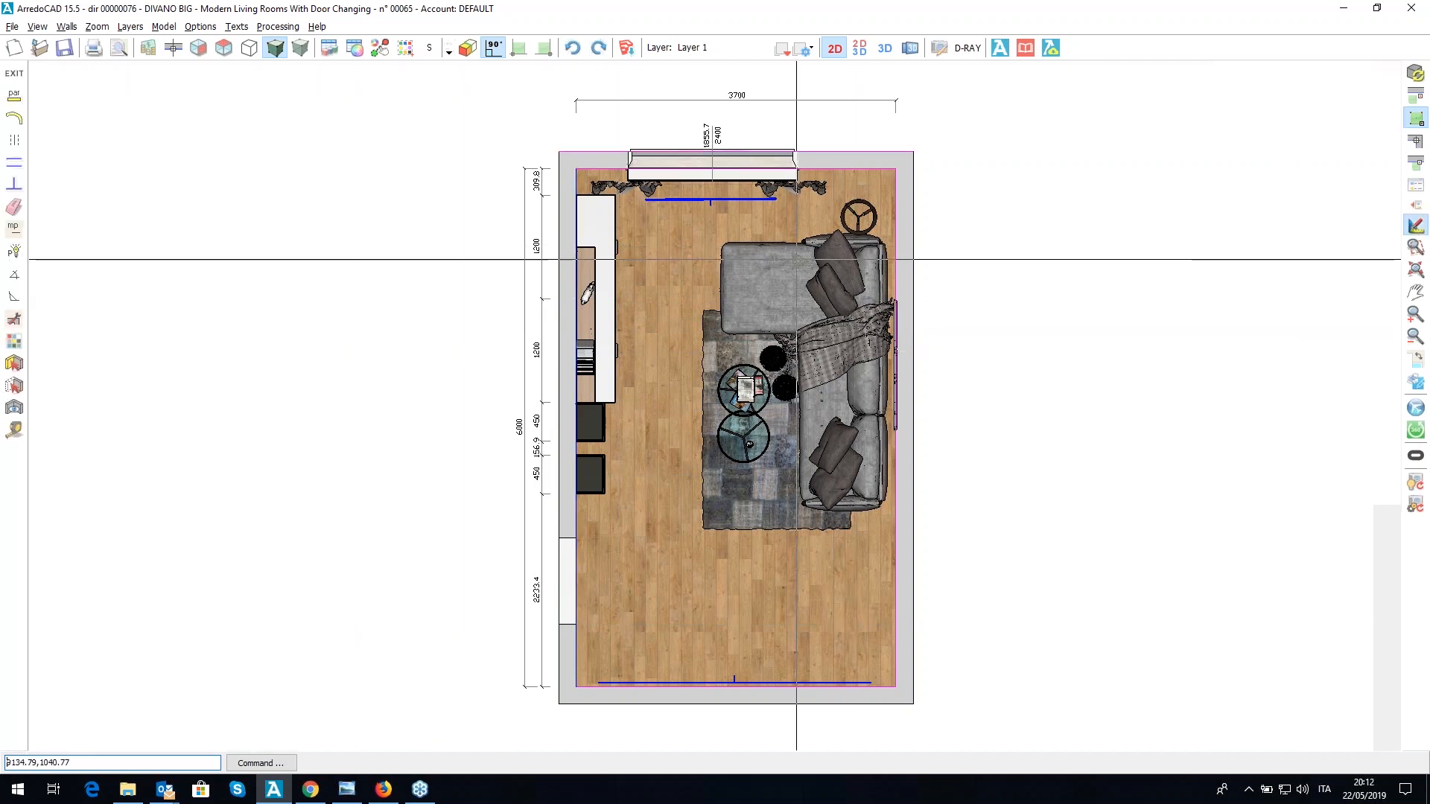
{"action": "left_click", "coordinate": [558, 704]}
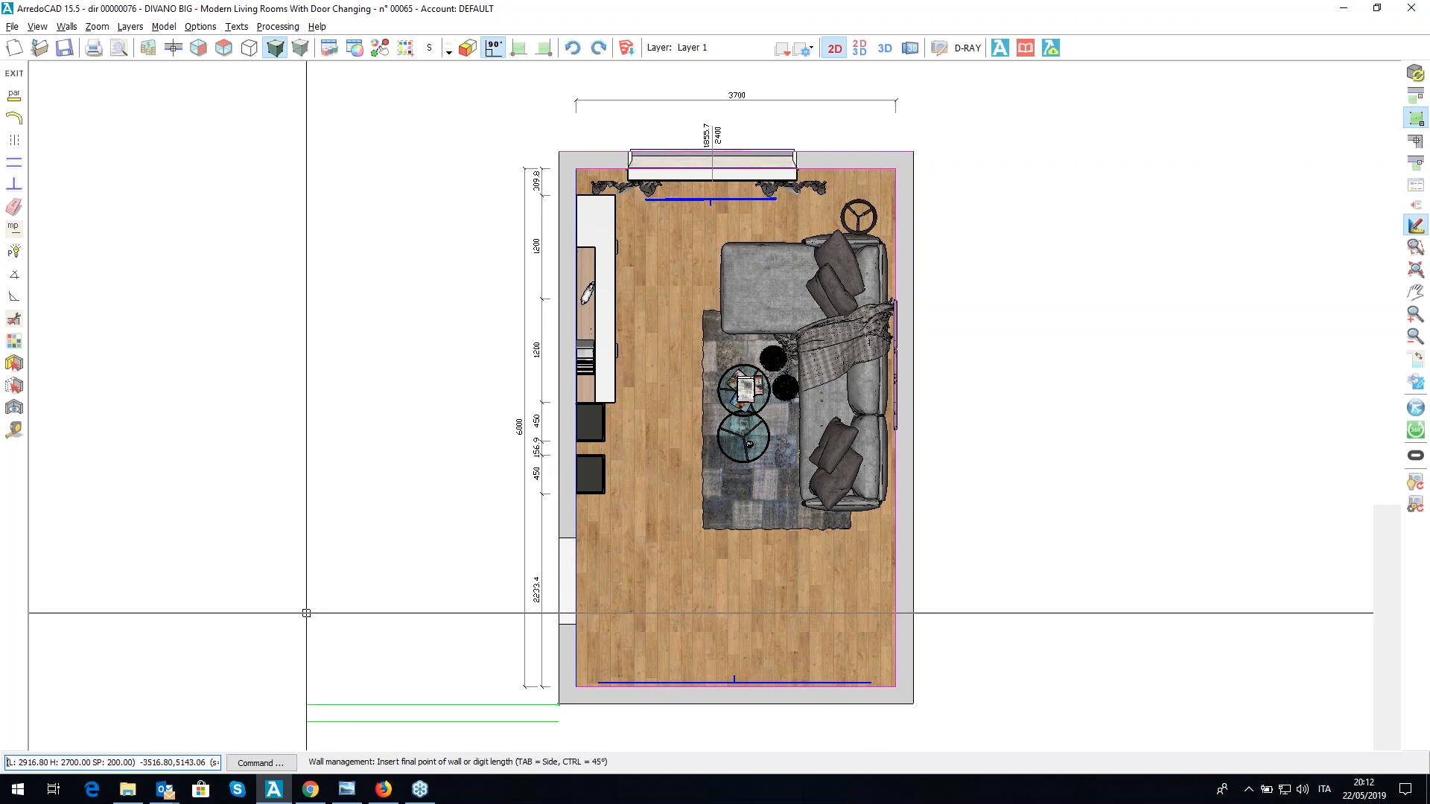
{"action": "key", "text": "Tab"}
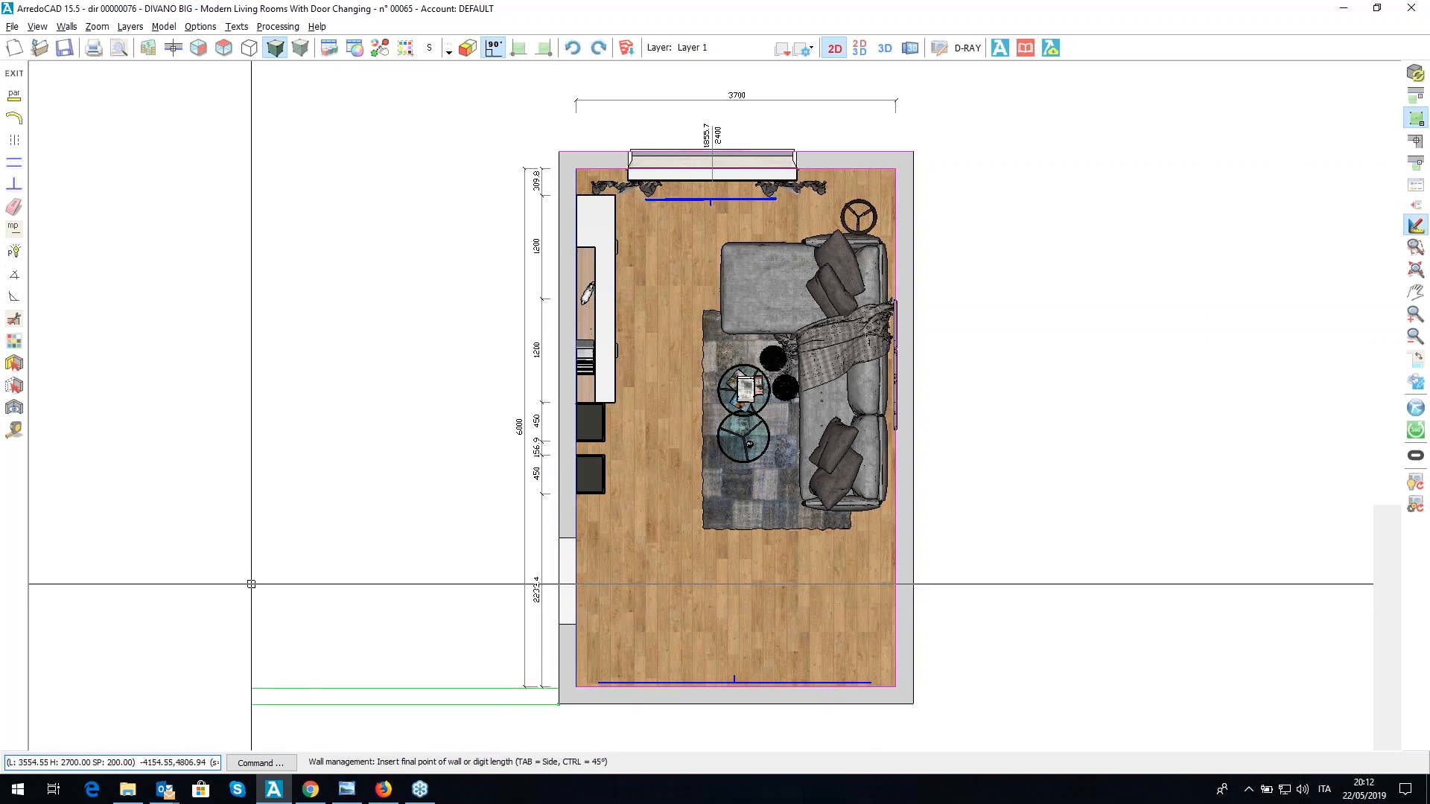
{"action": "type", "text": "300"}
{"action": "type", "text": "000"}
{"action": "key", "text": "Return"}
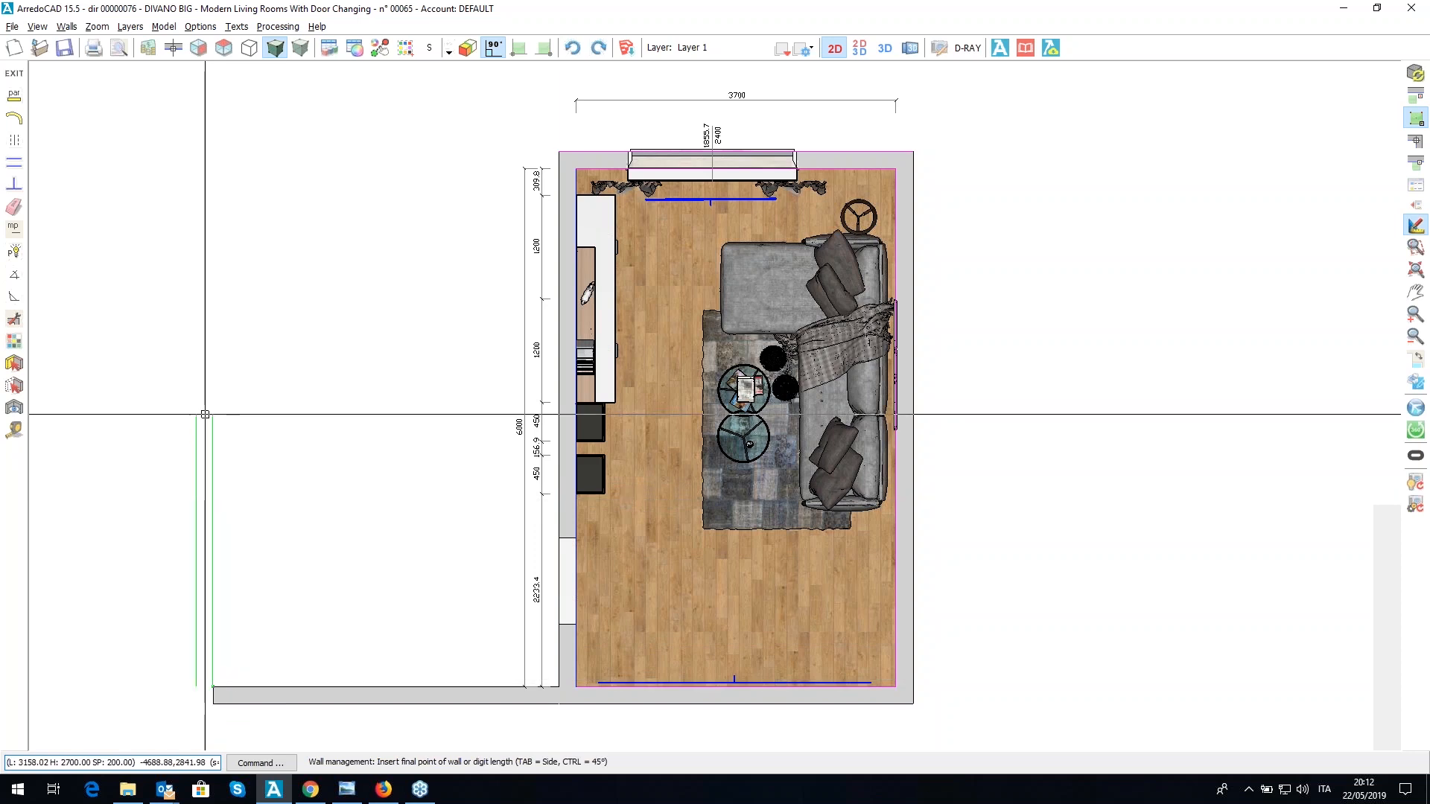
- Draw the adjoining room's far side wall parallel to the living room at 6000 mm and close the room with a top wall
{"action": "left_click", "coordinate": [14, 163]}
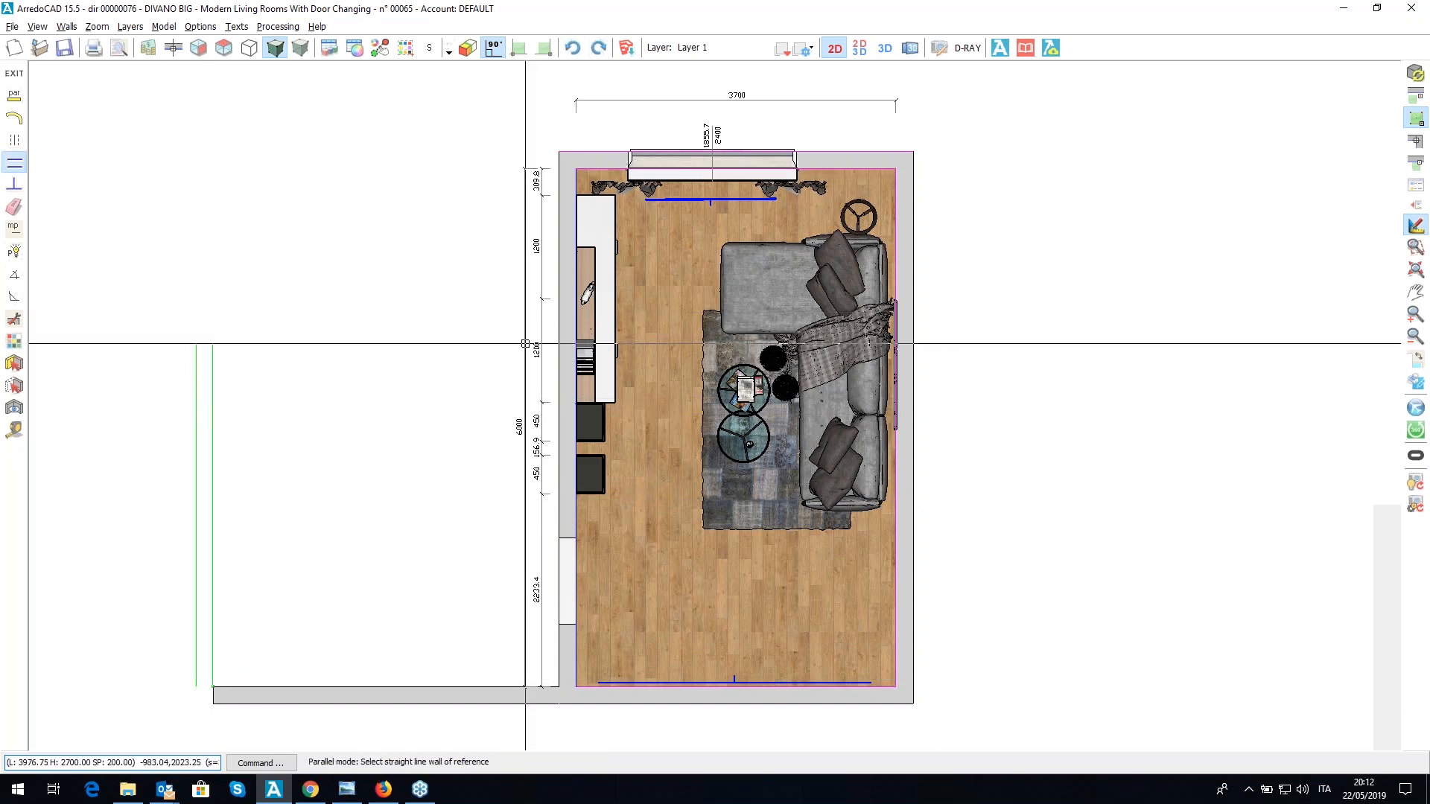
{"action": "left_click", "coordinate": [566, 167]}
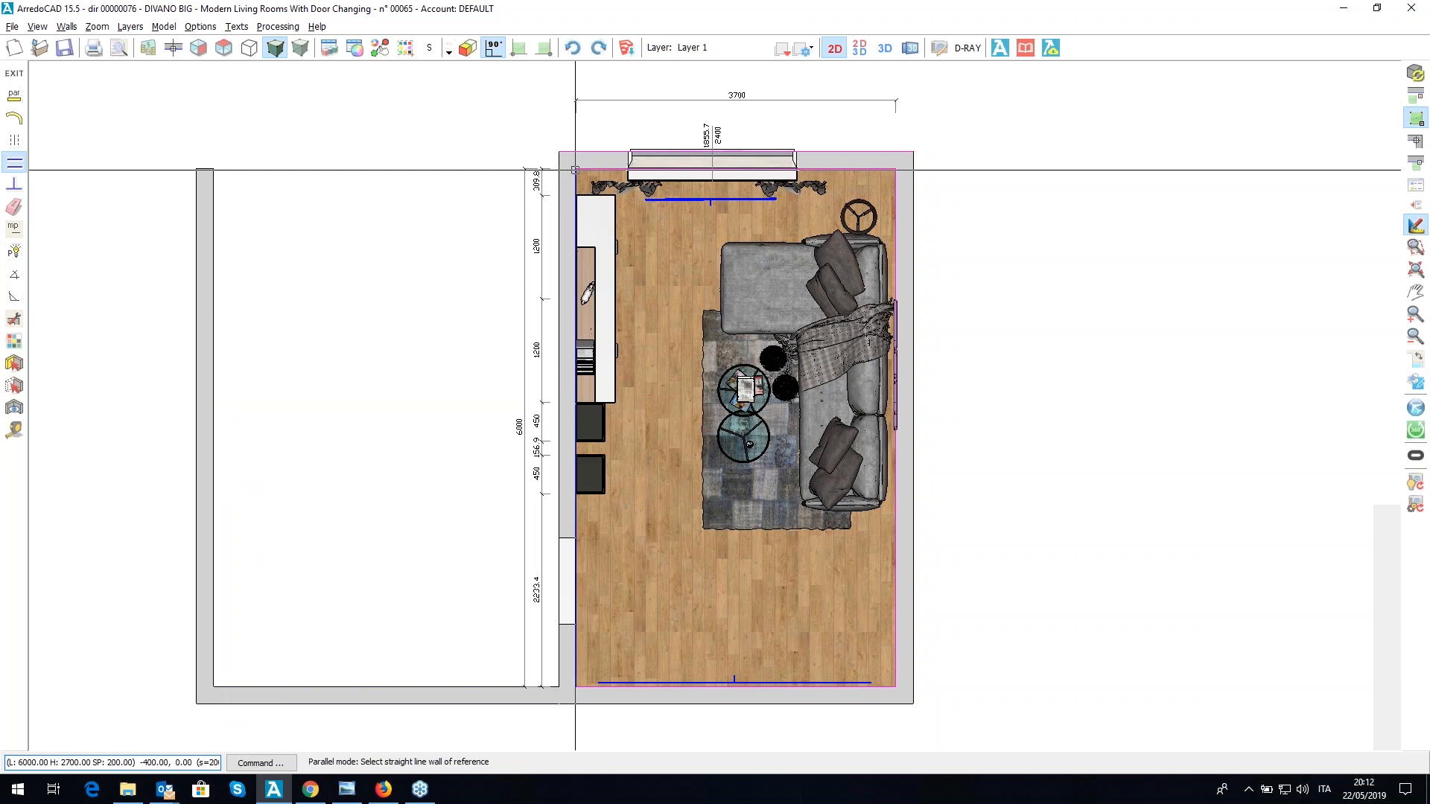
{"action": "left_click", "coordinate": [547, 152]}
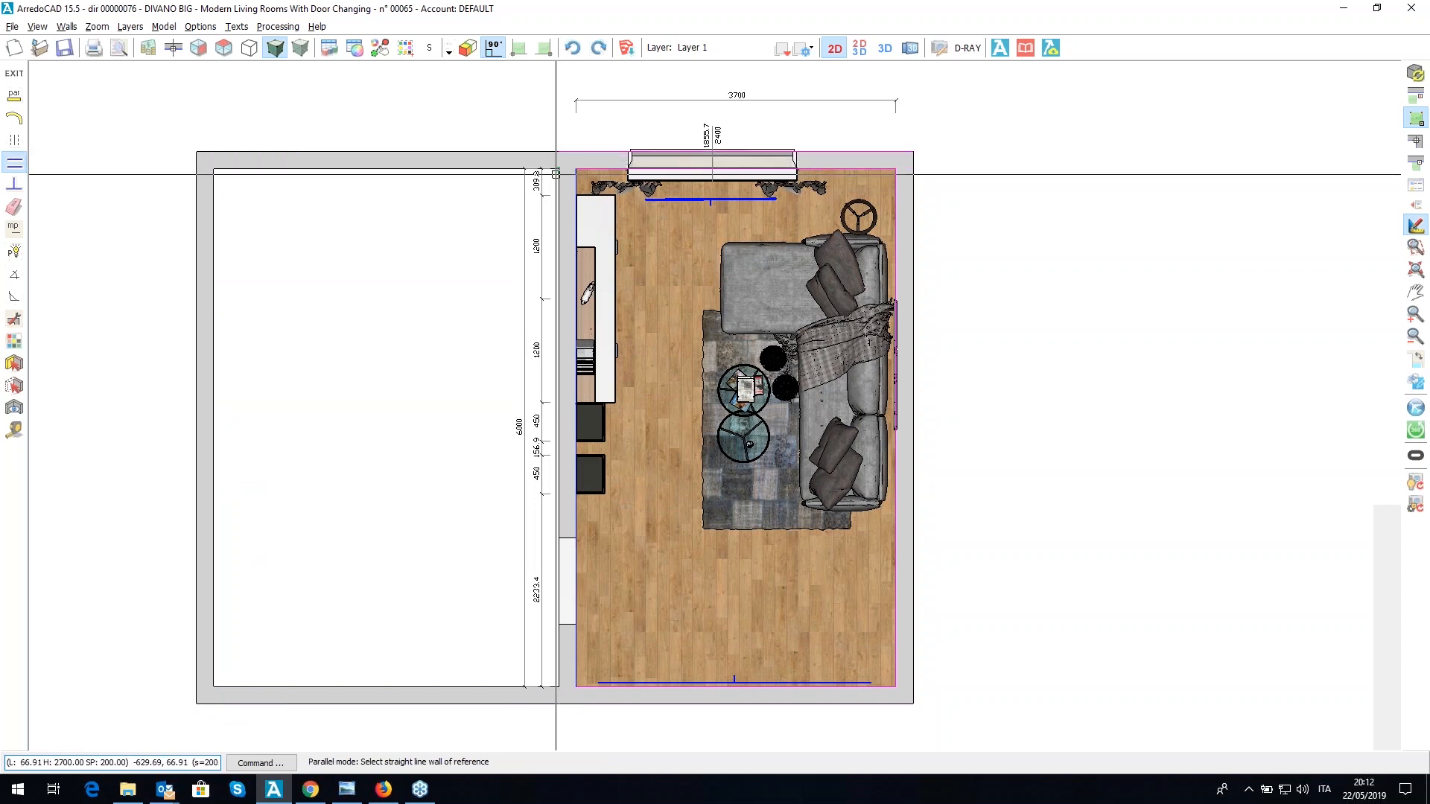
{"action": "right_click", "coordinate": [502, 365]}
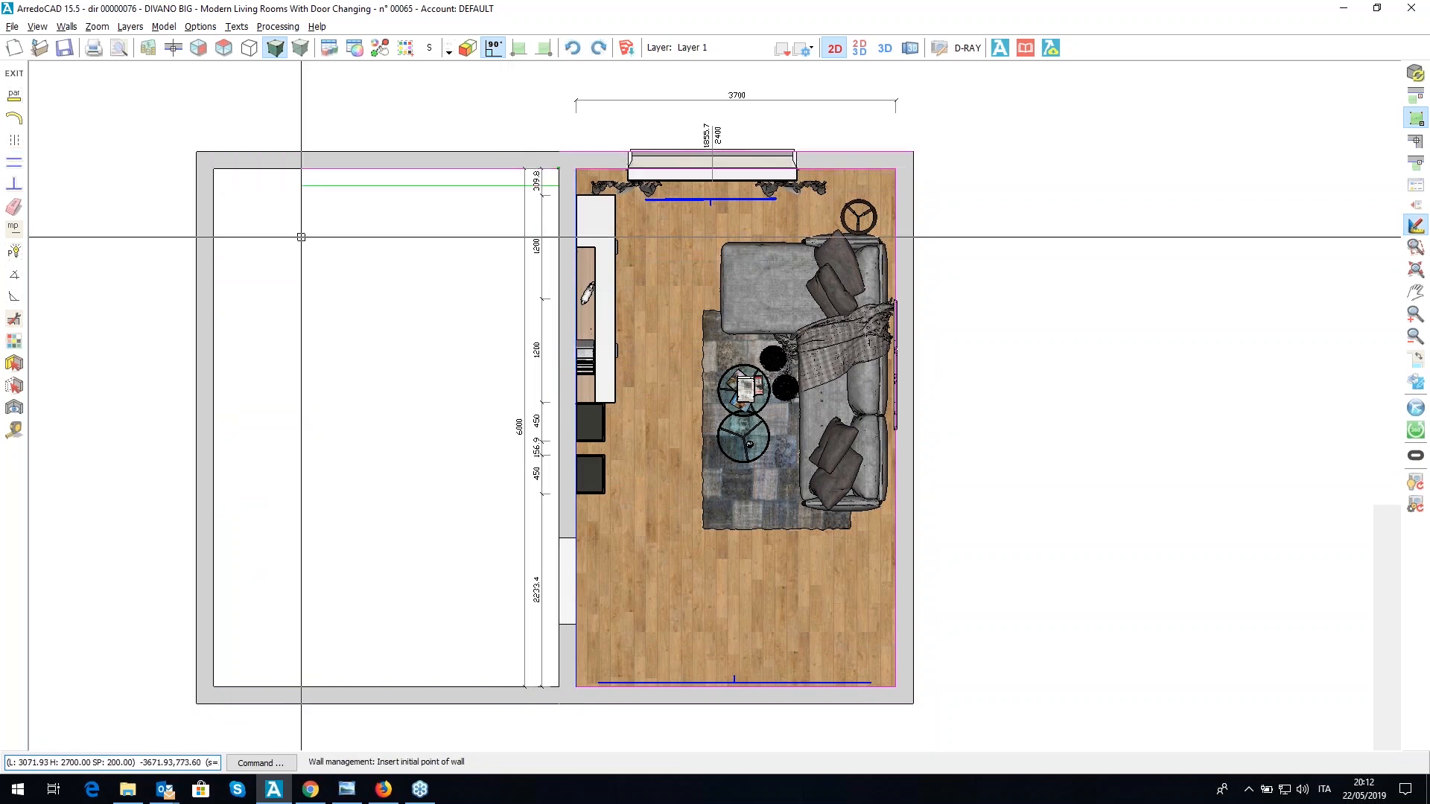
{"action": "left_click", "coordinate": [14, 73]}
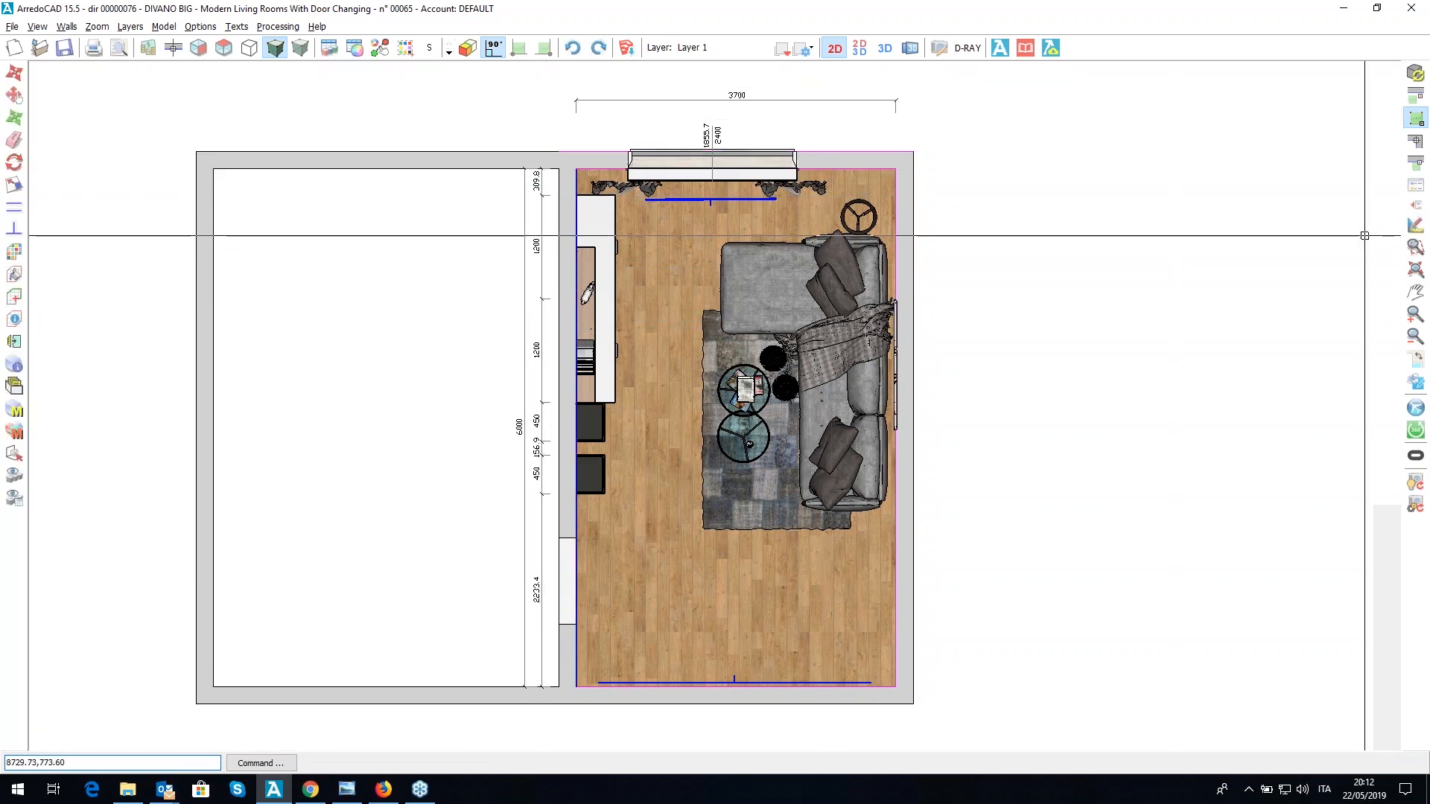
- Make the new room's bottom wall the active wall and pick Armored Door Cm 120 Rh from the shared armoured doors
{"action": "left_click", "coordinate": [1414, 206]}
{"action": "left_click", "coordinate": [173, 47]}
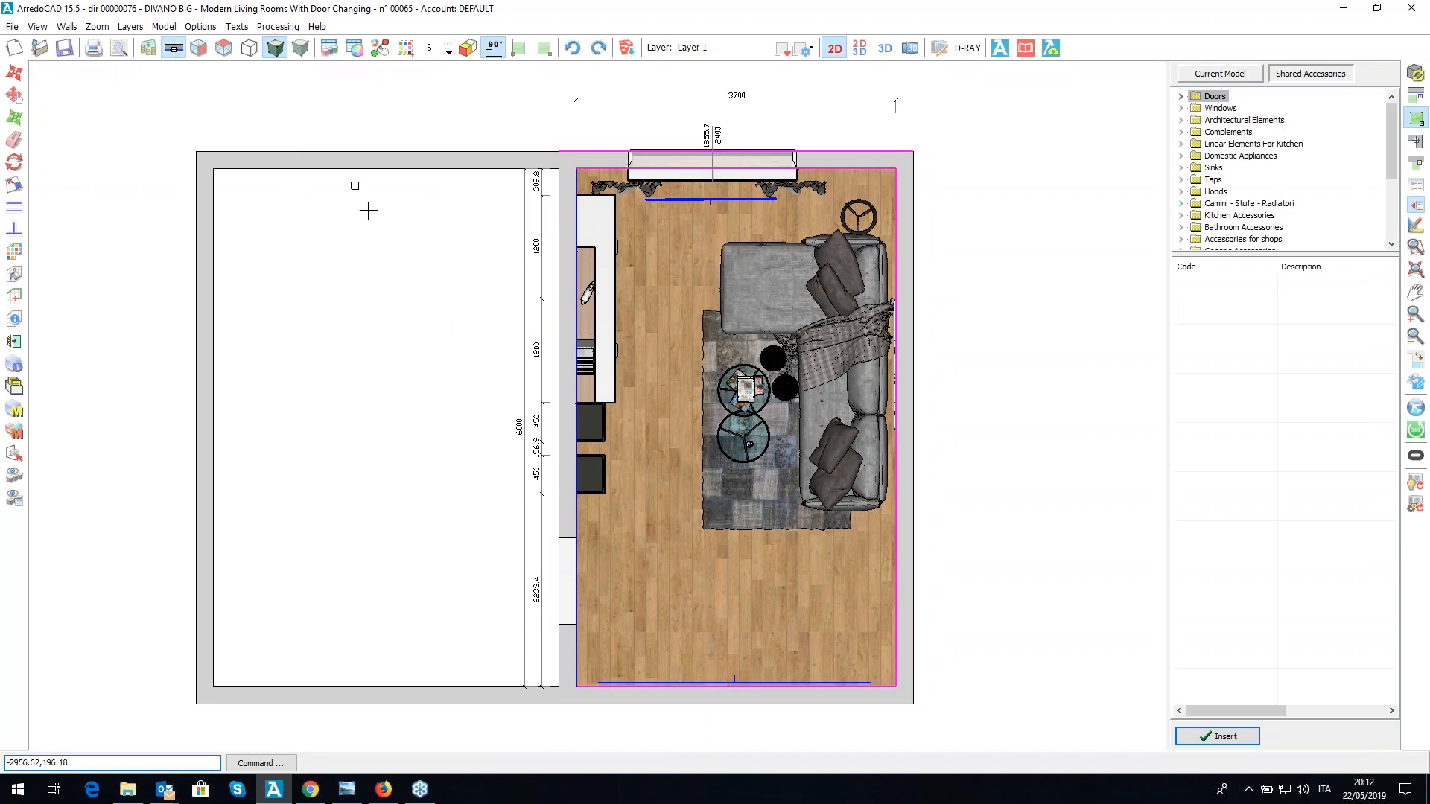
{"action": "left_click", "coordinate": [418, 684]}
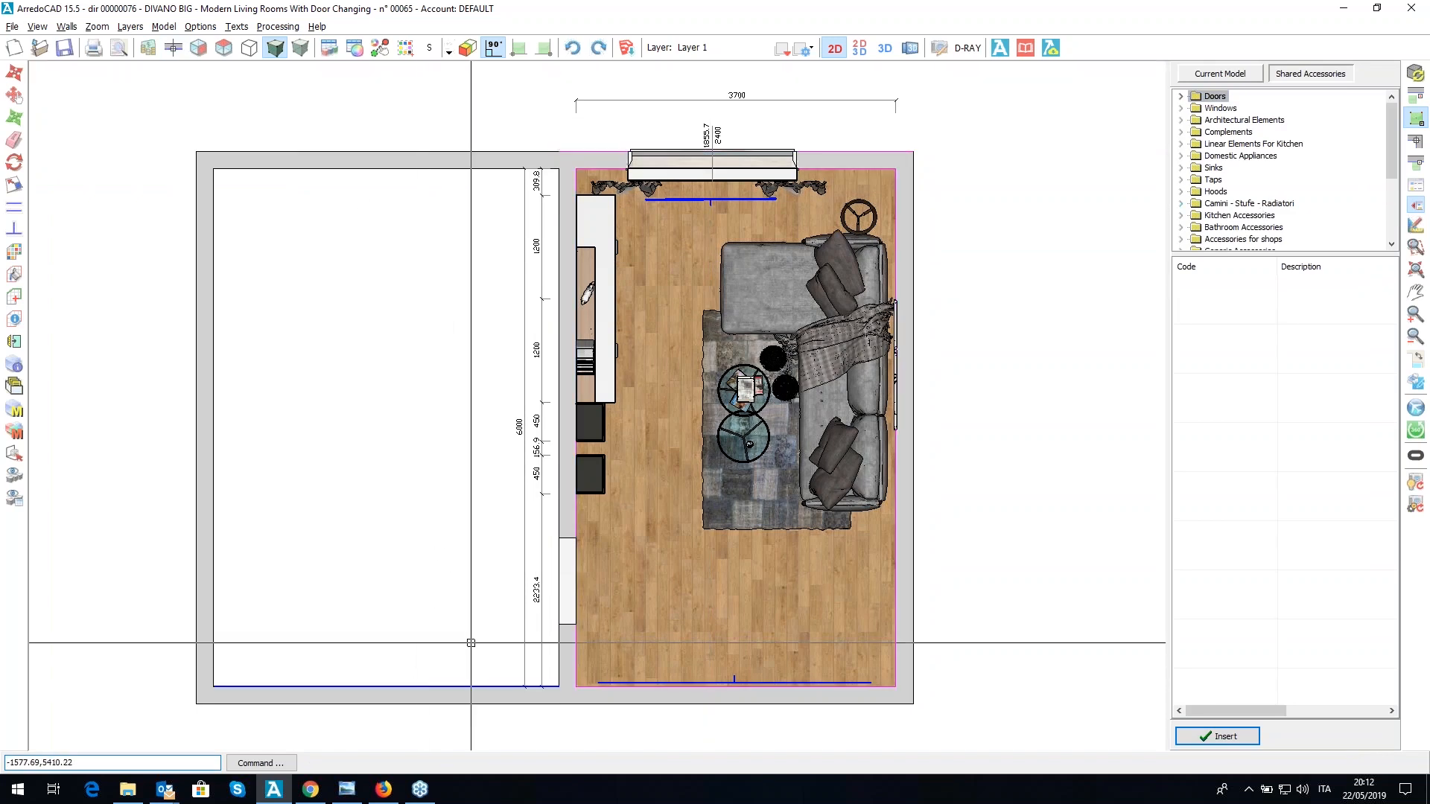
{"action": "left_click", "coordinate": [1181, 97]}
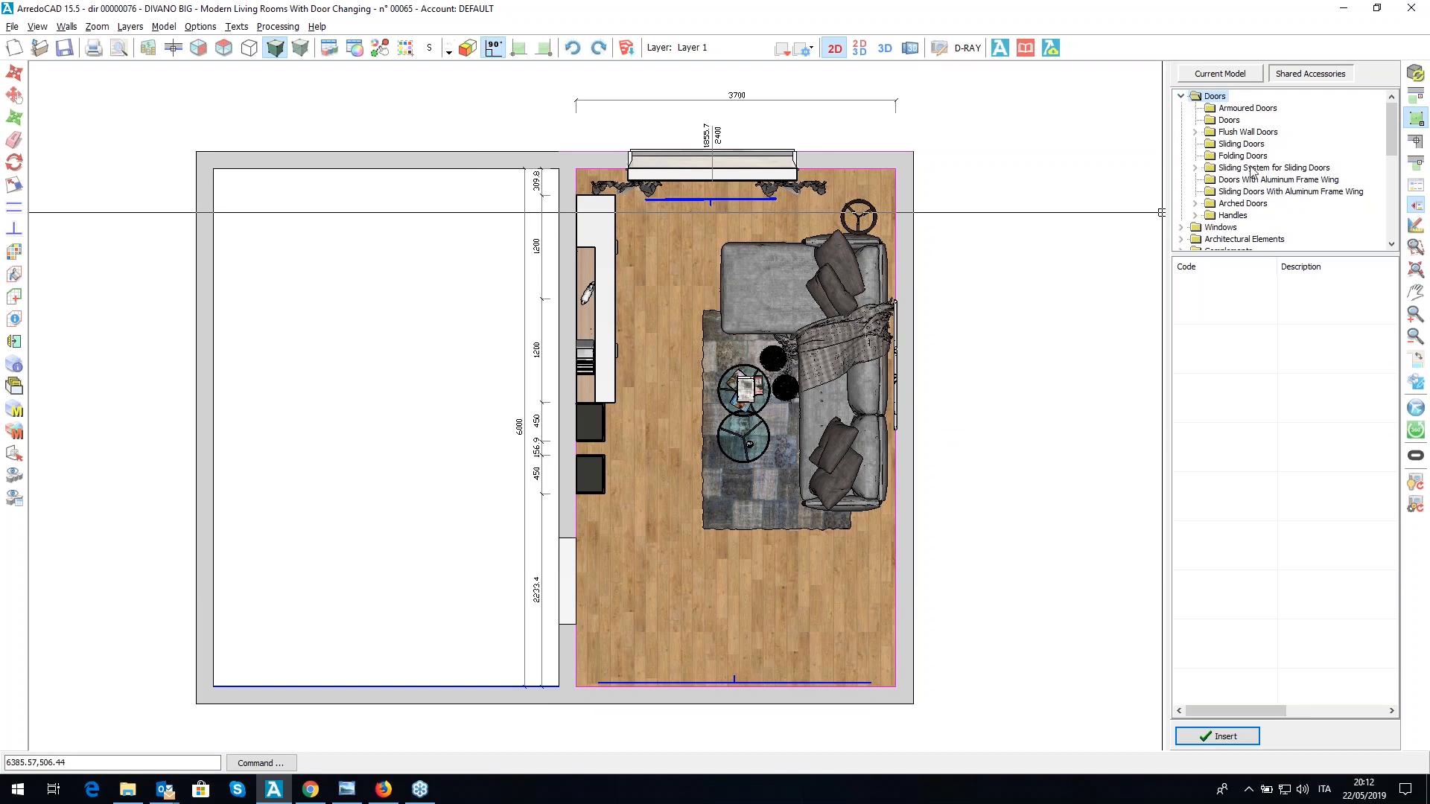
{"action": "left_click", "coordinate": [1230, 120]}
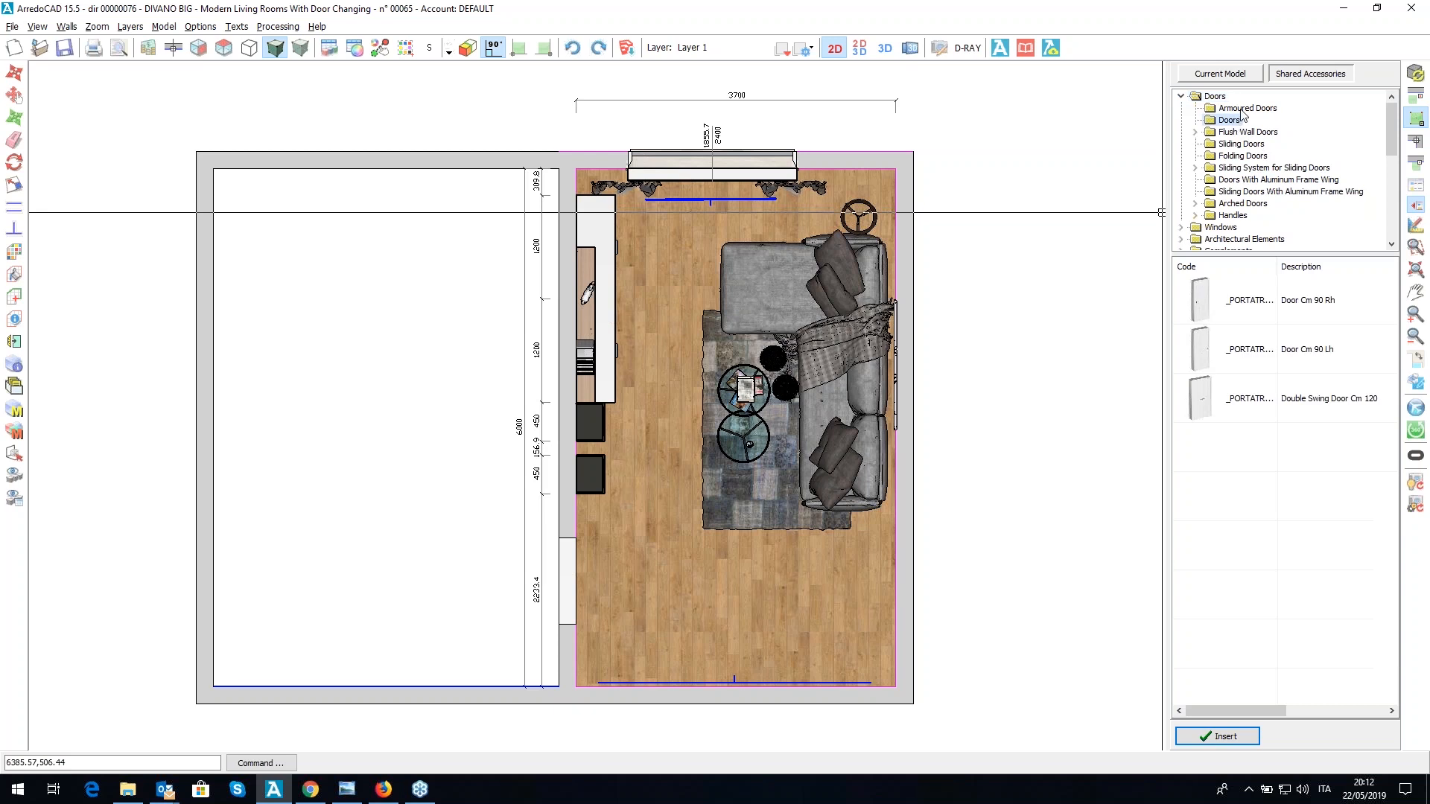
{"action": "left_click", "coordinate": [1243, 109]}
{"action": "left_click", "coordinate": [1208, 406]}
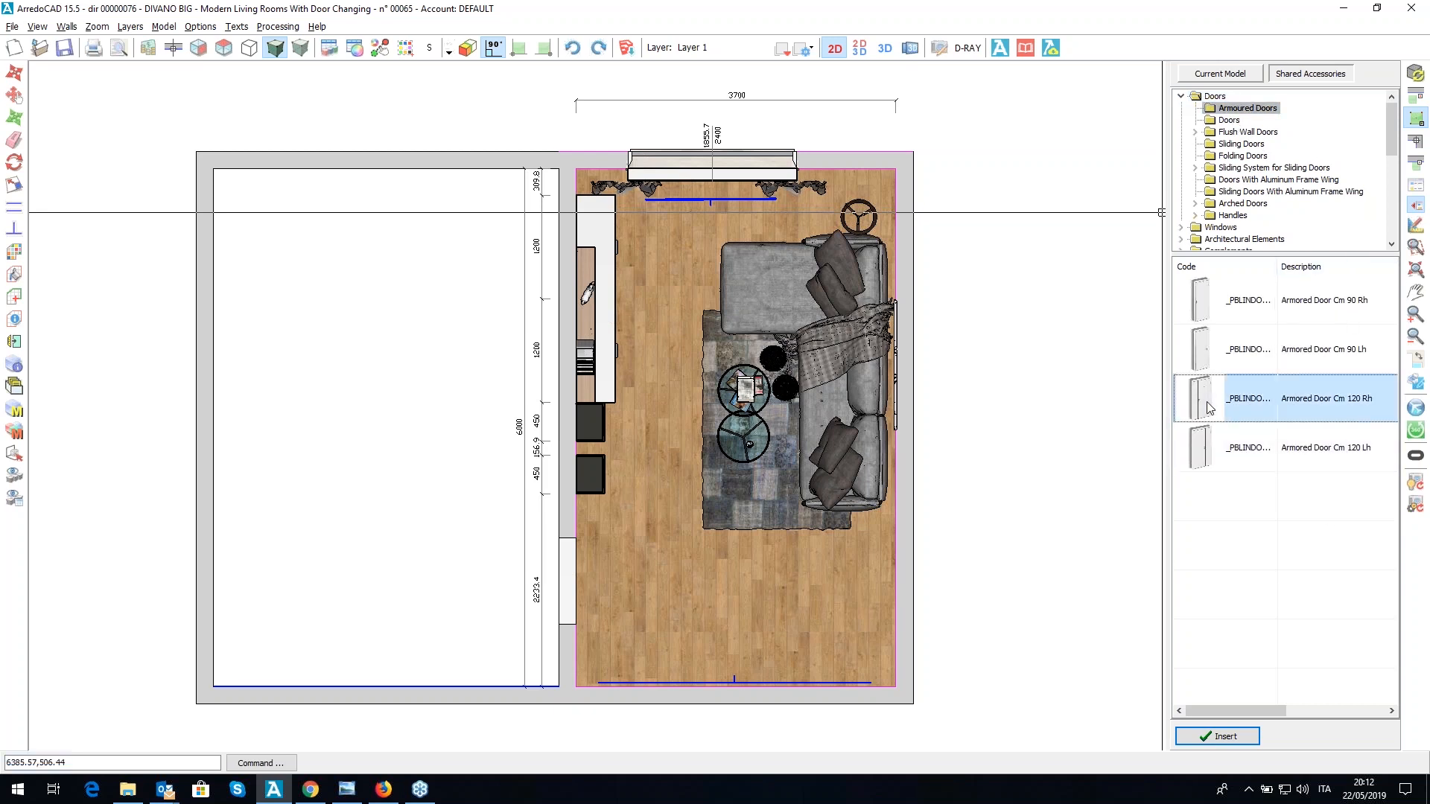
- Place the armoured door about 1290 mm from the wall's left end, with Handle 15, exterior opening and external alignment
{"action": "left_click", "coordinate": [319, 160]}
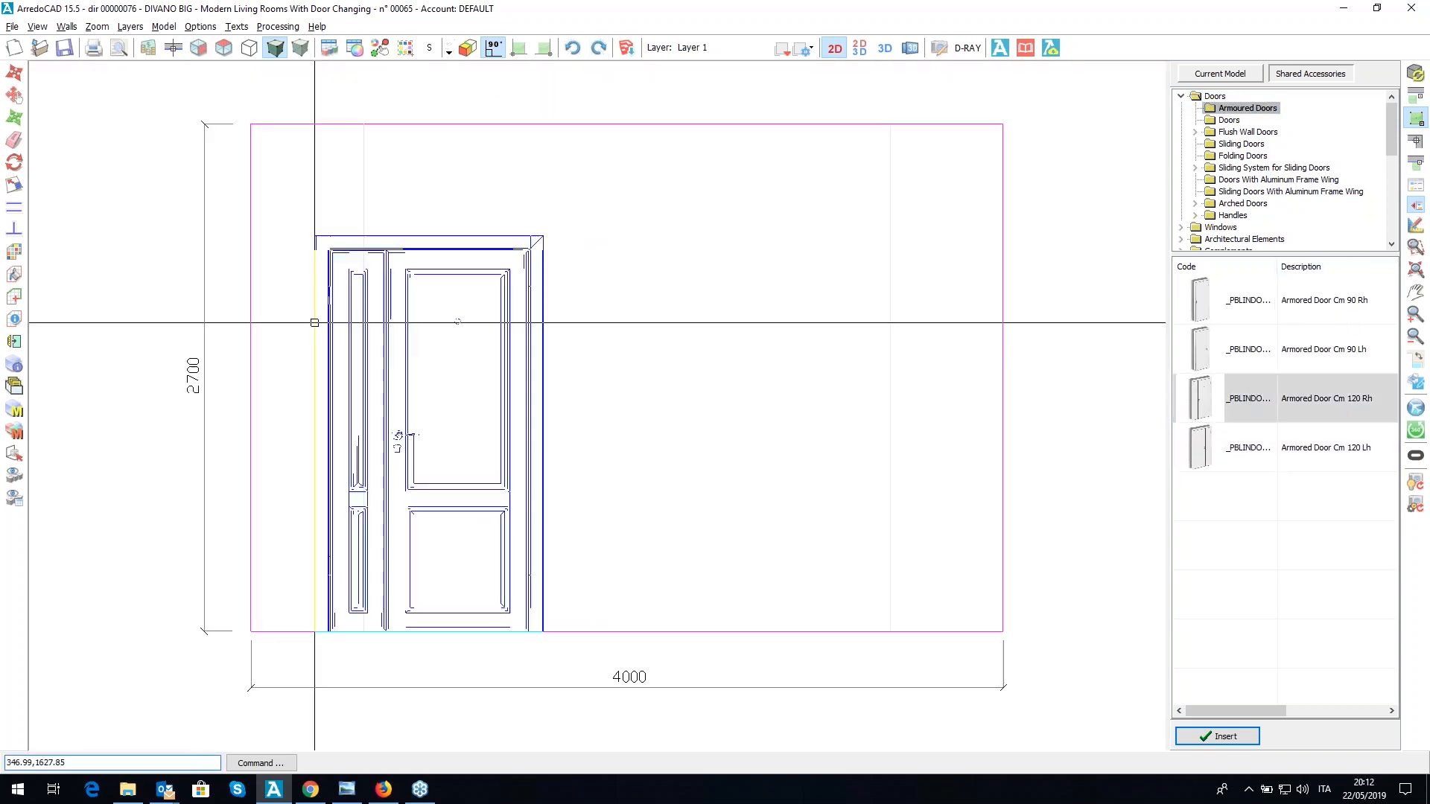
{"action": "left_click", "coordinate": [493, 390]}
{"action": "left_click", "coordinate": [555, 350]}
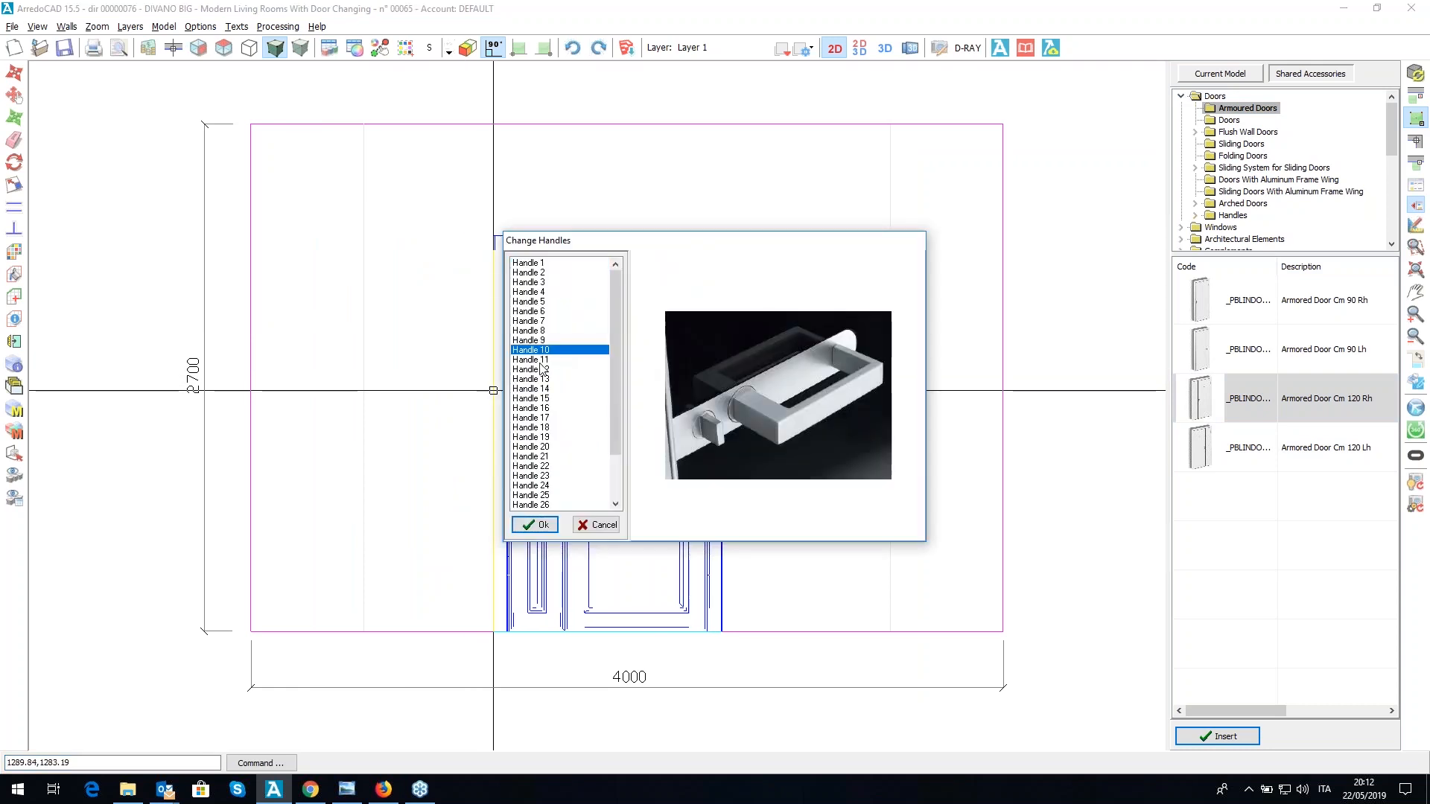
{"action": "left_click", "coordinate": [541, 378]}
{"action": "left_click", "coordinate": [541, 399]}
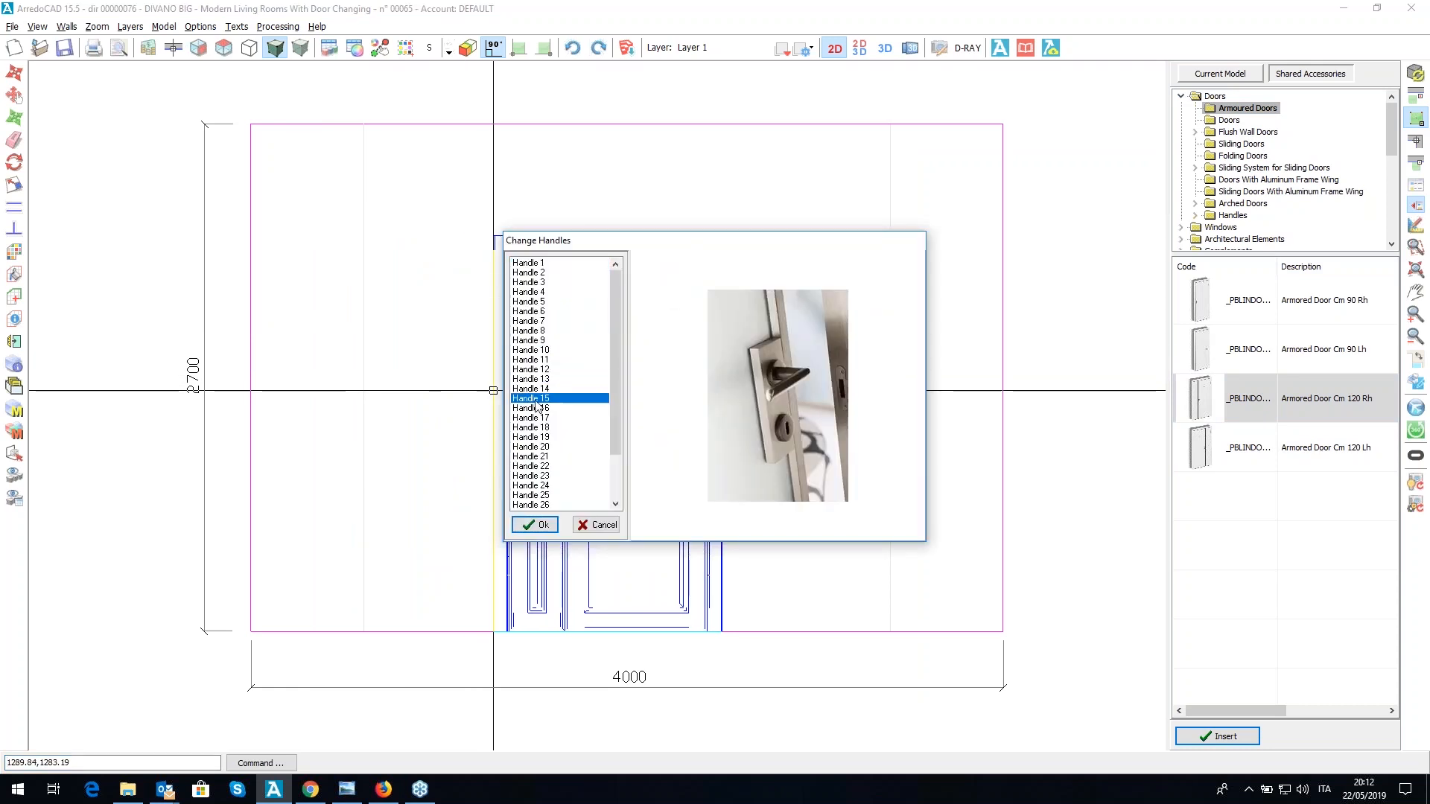
{"action": "left_click", "coordinate": [539, 525]}
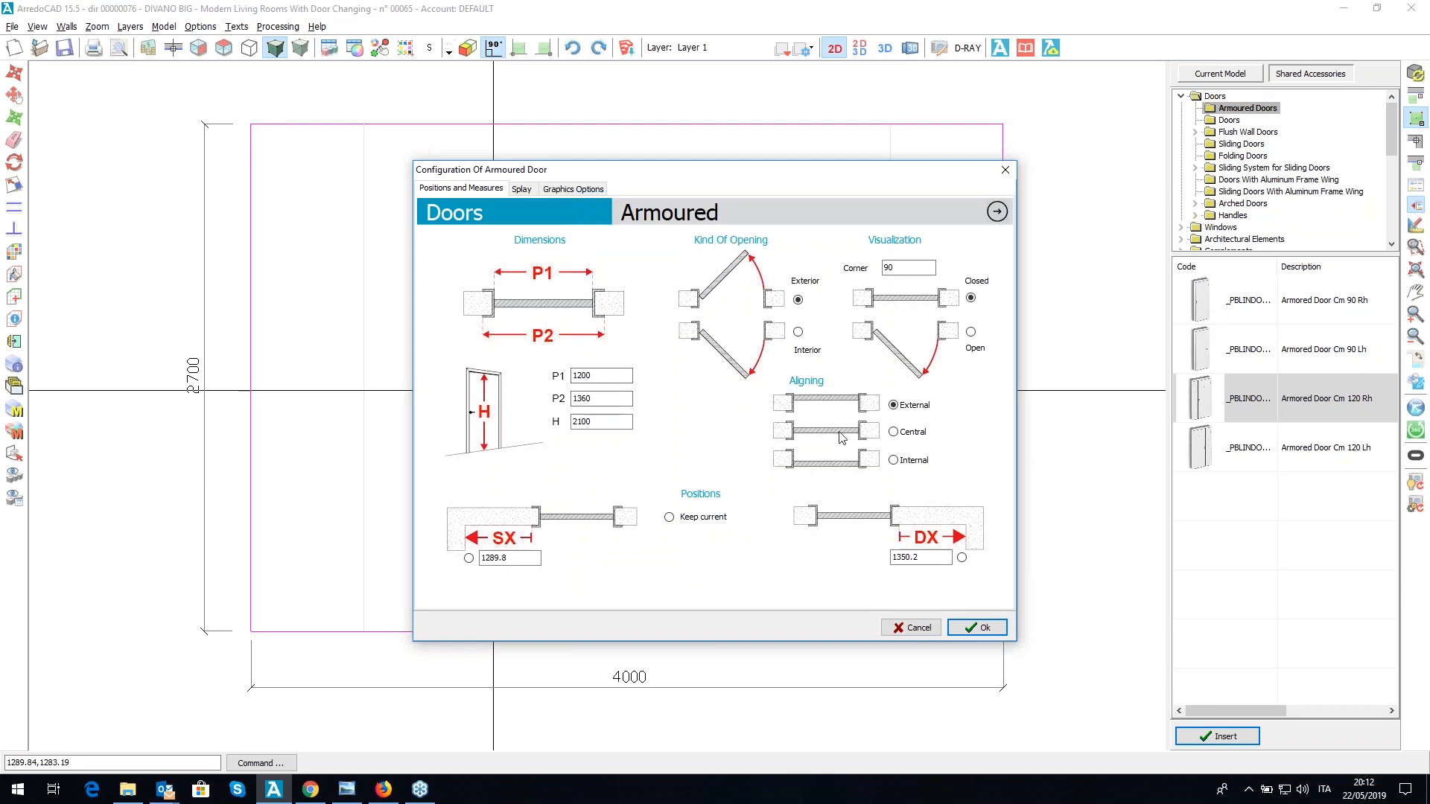
{"action": "left_click", "coordinate": [972, 629]}
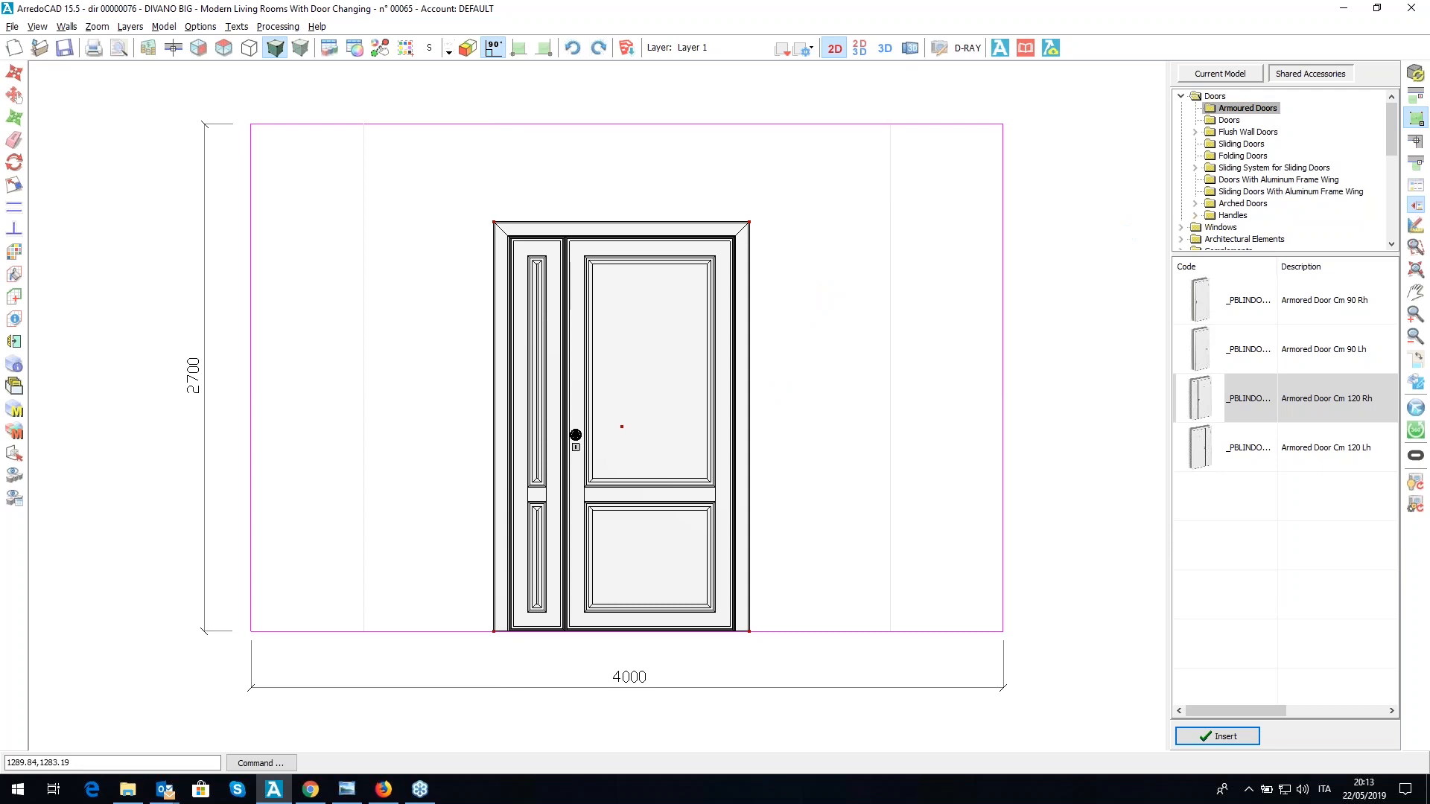
{"action": "right_click", "coordinate": [1014, 246]}
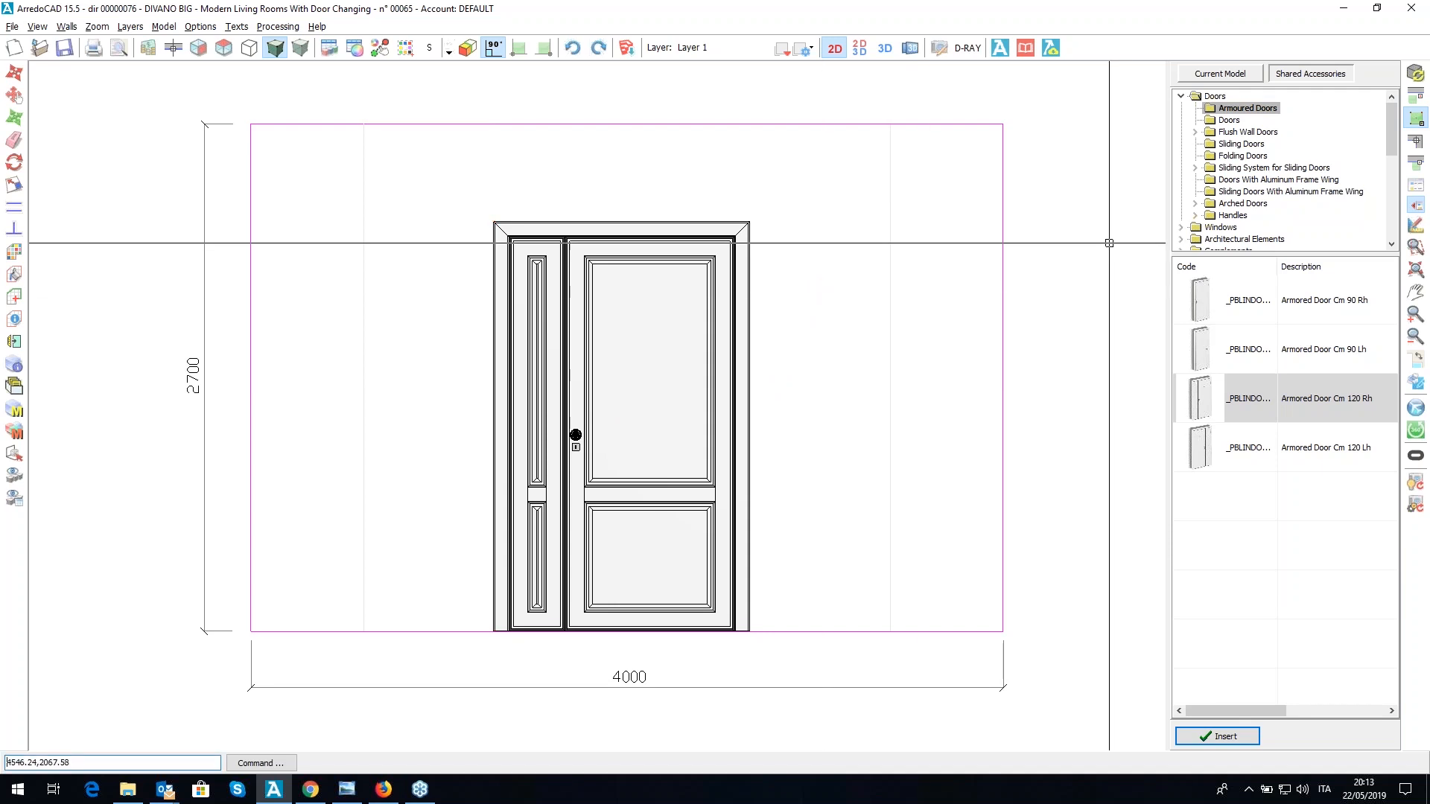
- Browse the standard, sliding and French window families and choose the FIN3D3_SX three-door window with handle
{"action": "left_click", "coordinate": [1181, 227]}
{"action": "left_click", "coordinate": [1238, 144]}
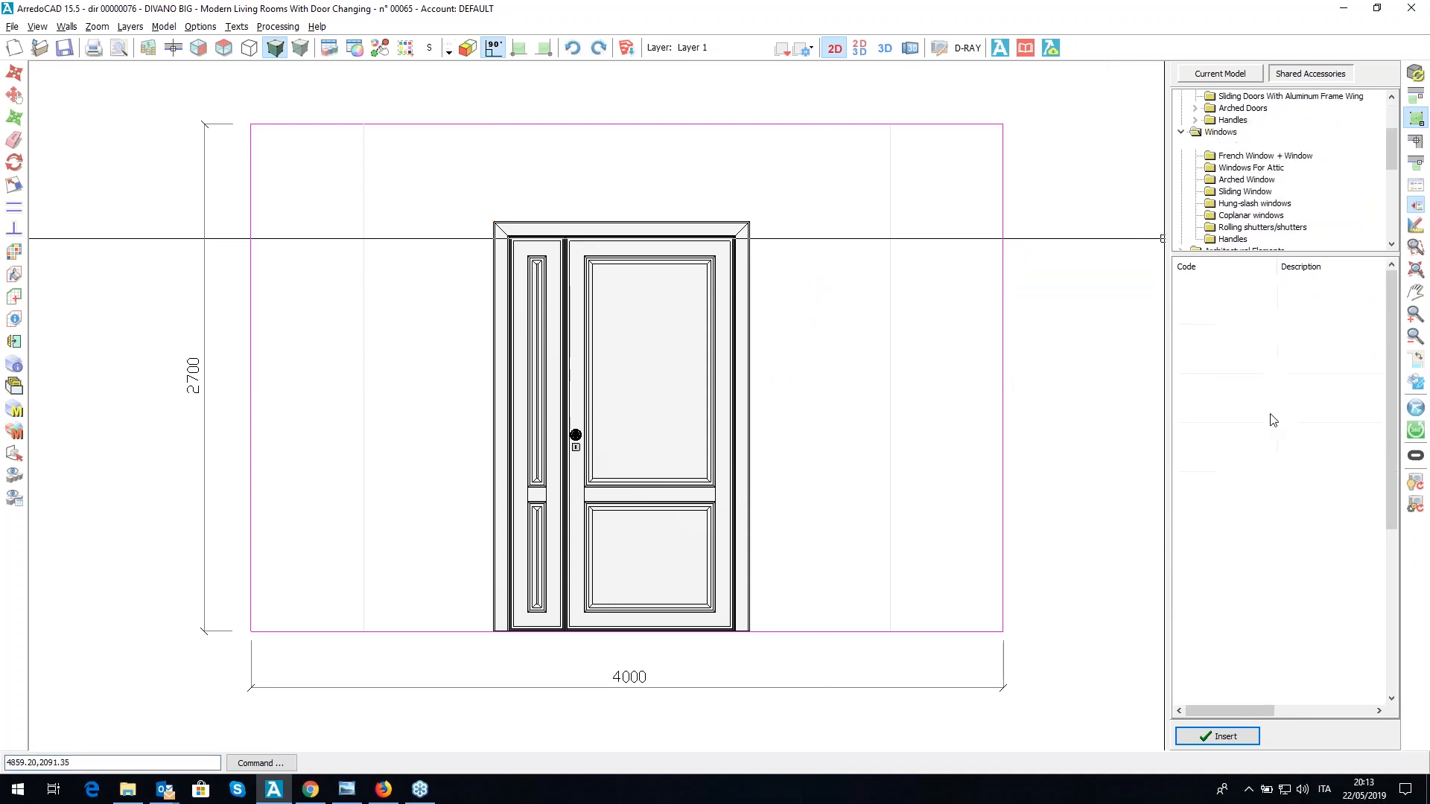
{"action": "scroll", "coordinate": [1272, 422], "scroll_direction": "down", "scroll_amount": 5}
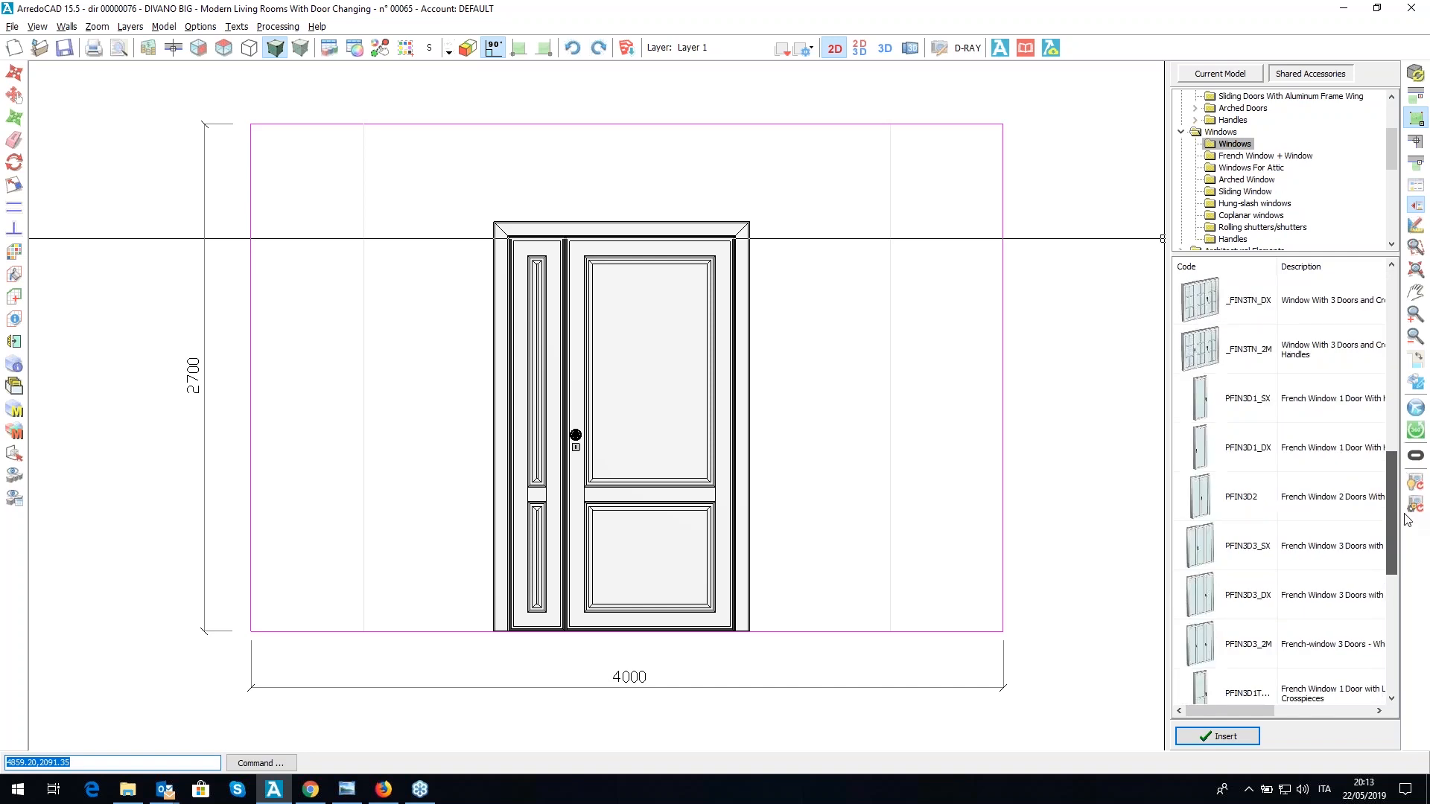
{"action": "left_click_drag", "start_coordinate": [1417, 555], "coordinate": [1415, 644]}
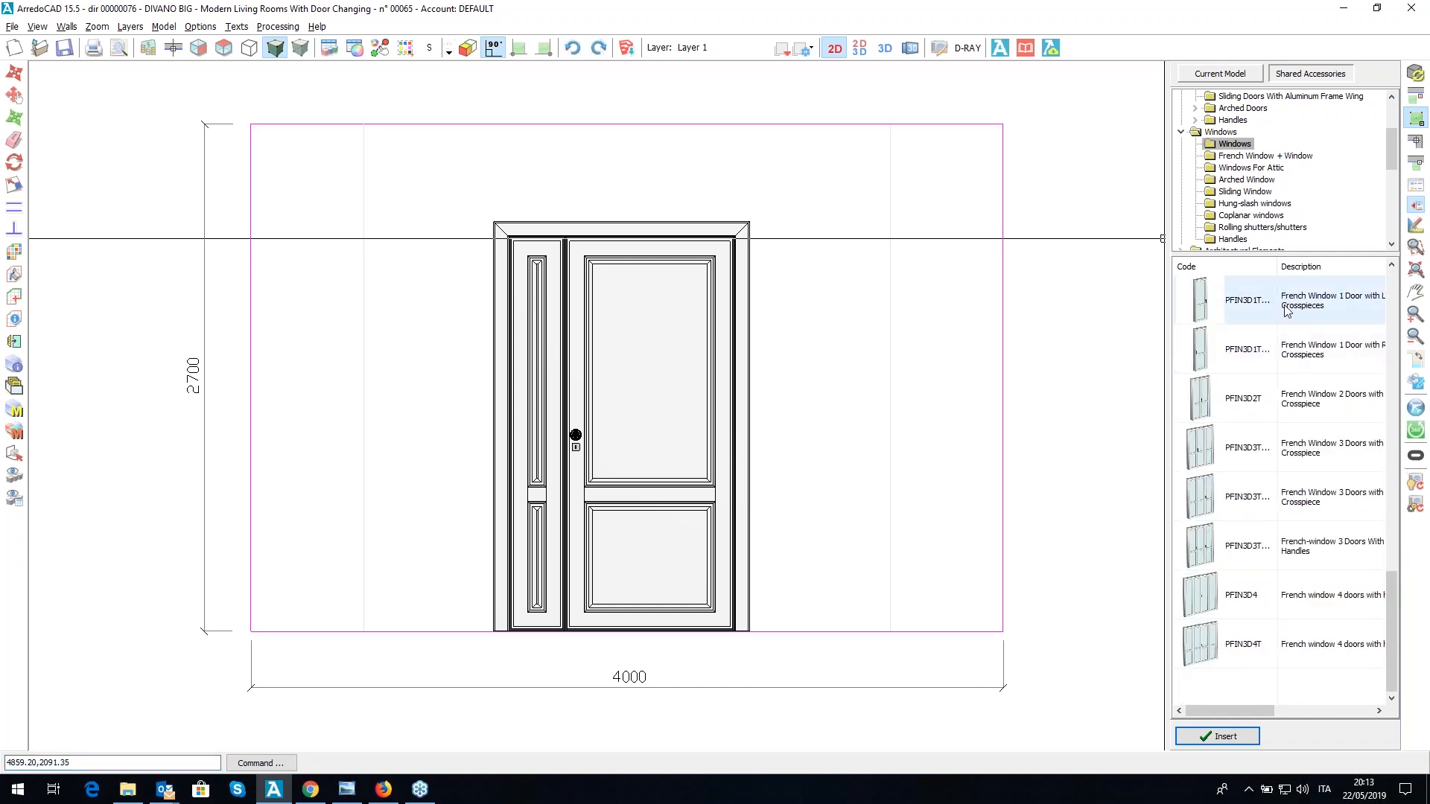
{"action": "left_click", "coordinate": [1236, 204]}
{"action": "left_click", "coordinate": [1236, 192]}
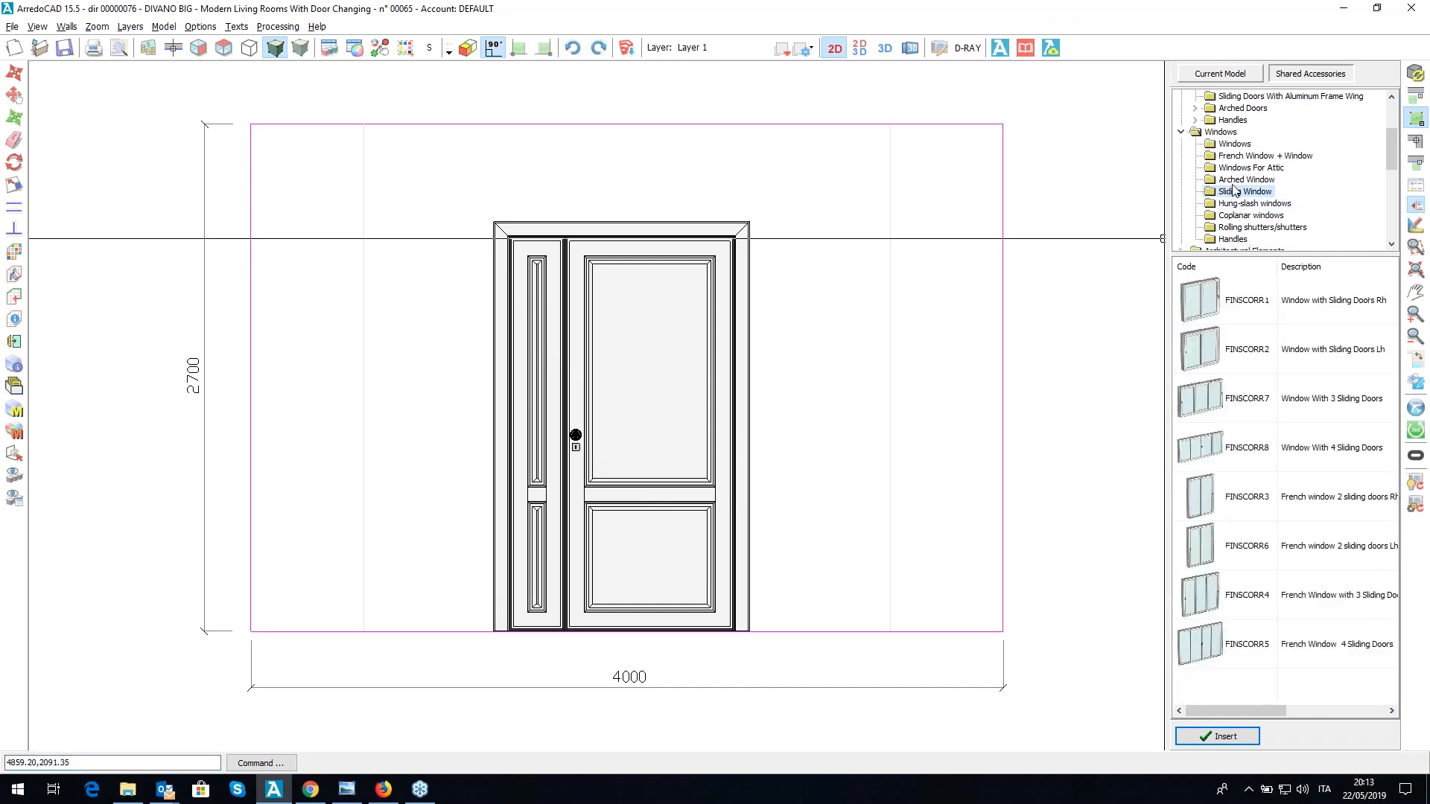
{"action": "left_click", "coordinate": [1240, 157]}
{"action": "left_click", "coordinate": [1234, 144]}
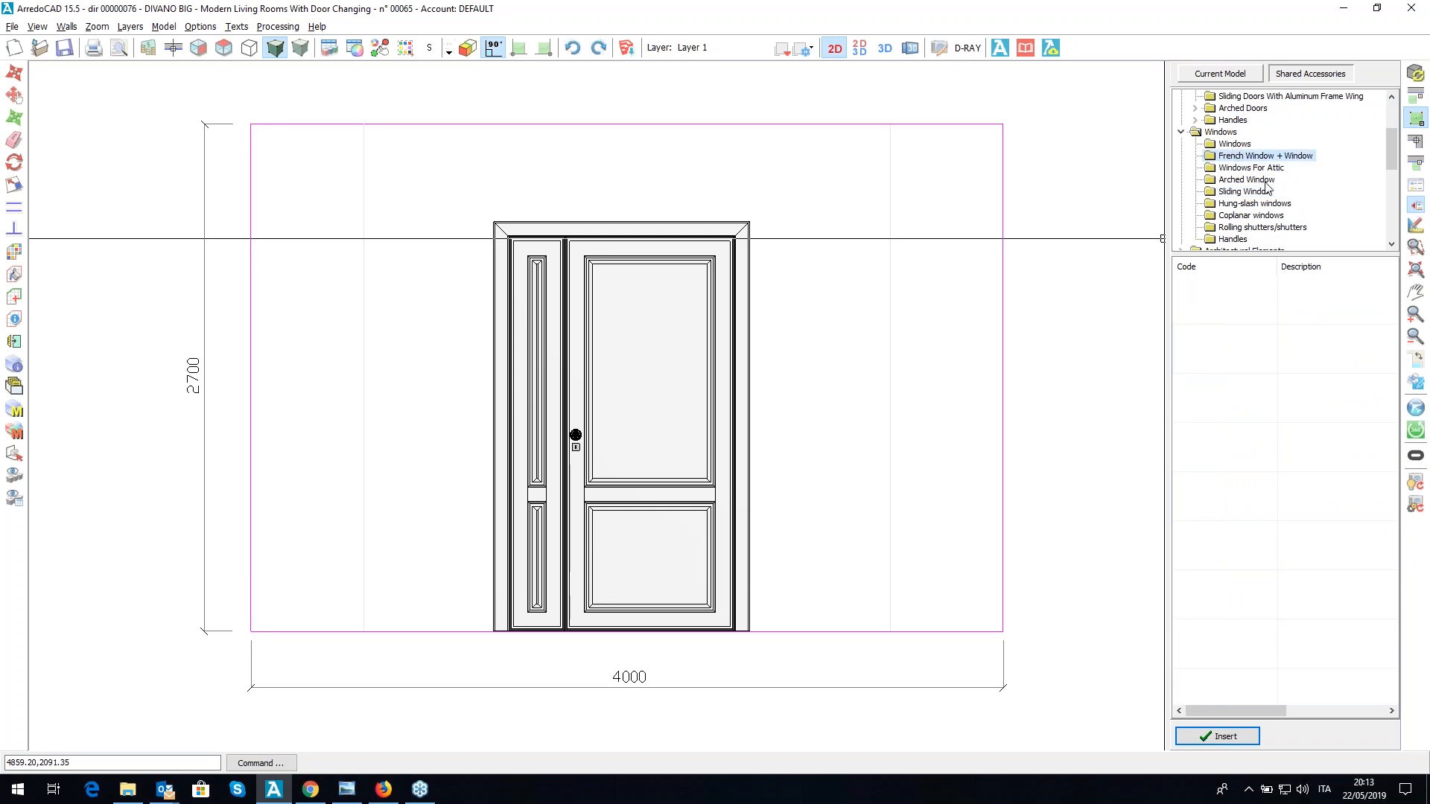
{"action": "double_click", "coordinate": [1235, 453]}
- Place the window on the new room's top wall, 1800 wide, 1600 high and 800 above the floor, in external position with a threshold
{"action": "key", "text": "Escape"}
{"action": "left_click", "coordinate": [174, 49]}
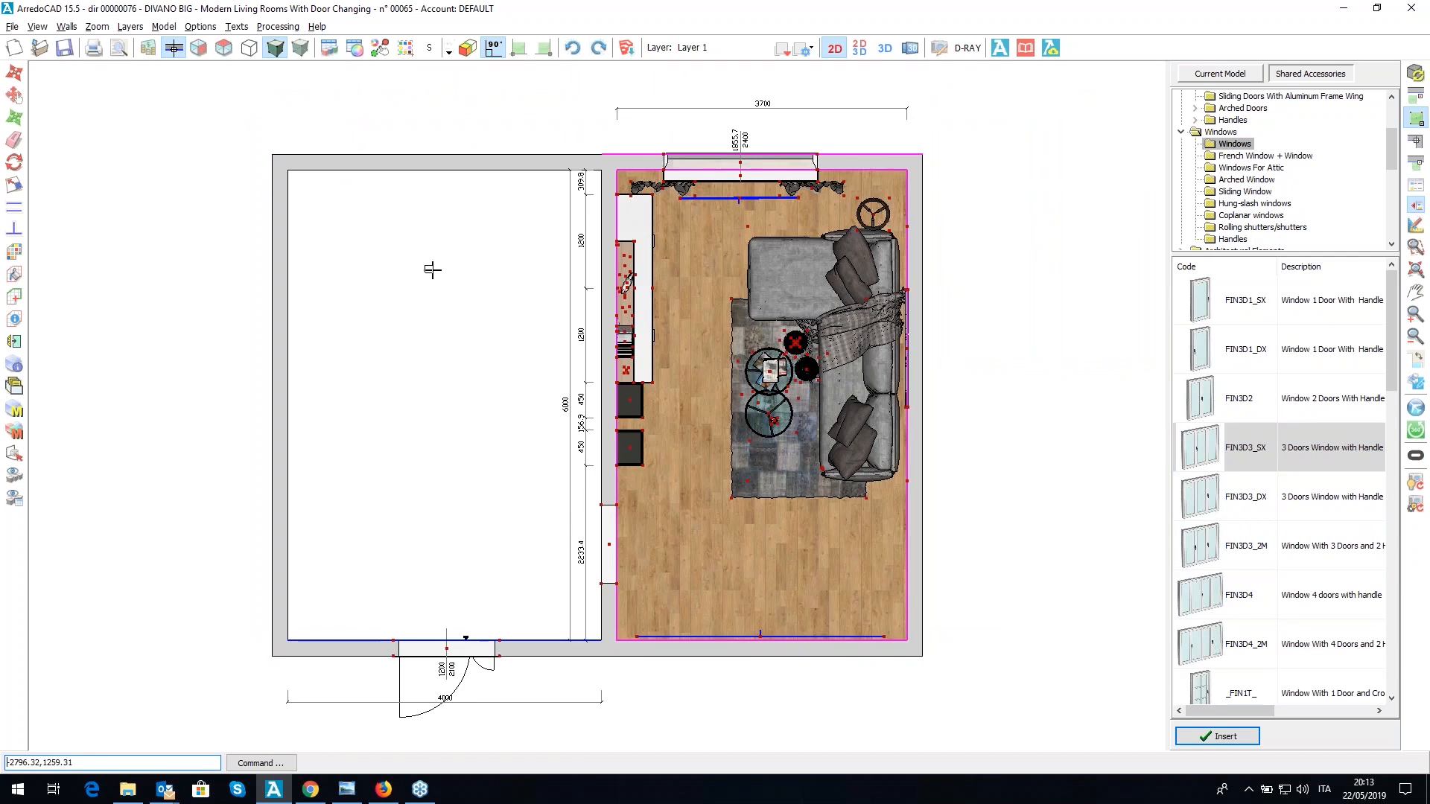
{"action": "left_click", "coordinate": [474, 171]}
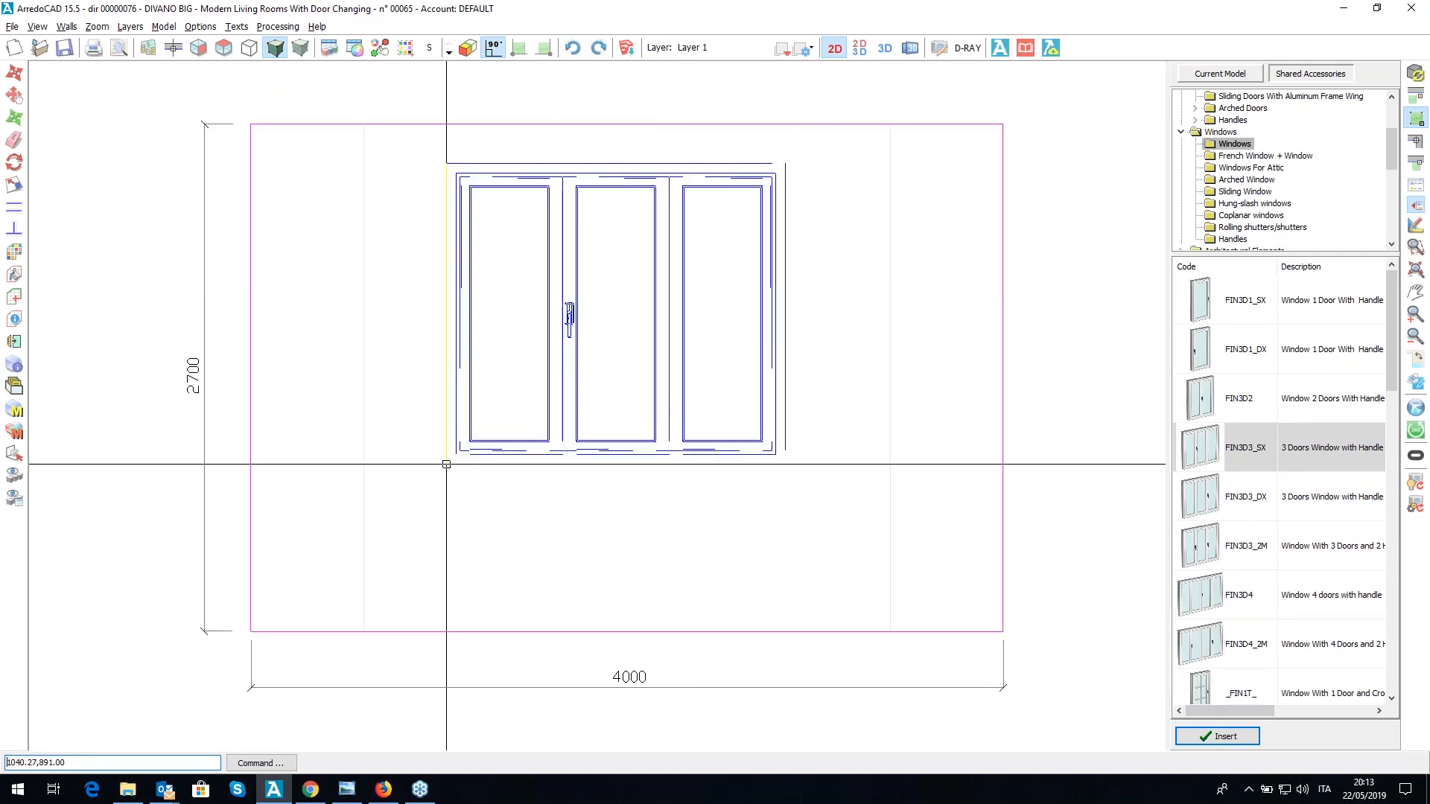
{"action": "left_click", "coordinate": [512, 376]}
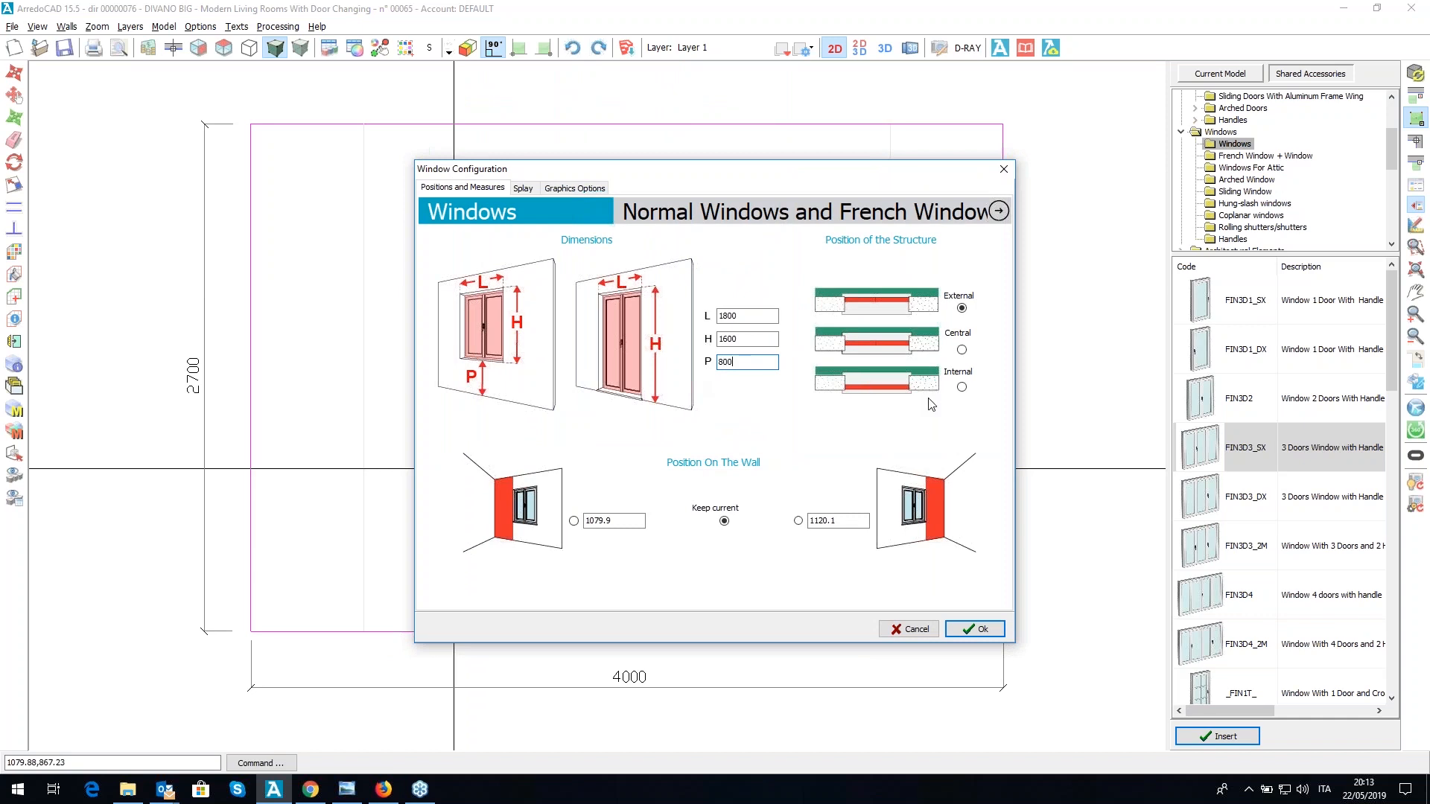
{"action": "left_click", "coordinate": [594, 189]}
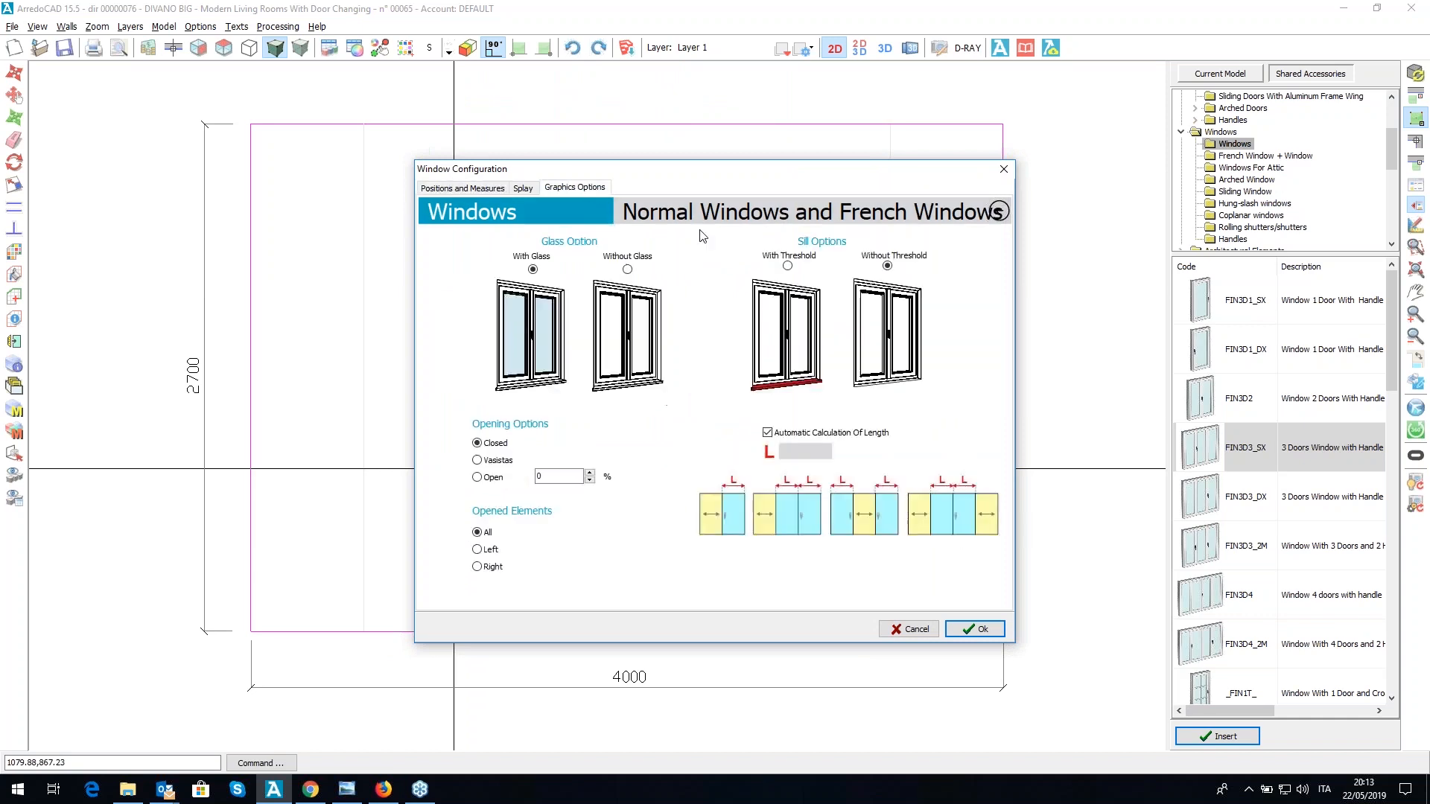
{"action": "left_click", "coordinate": [972, 630]}
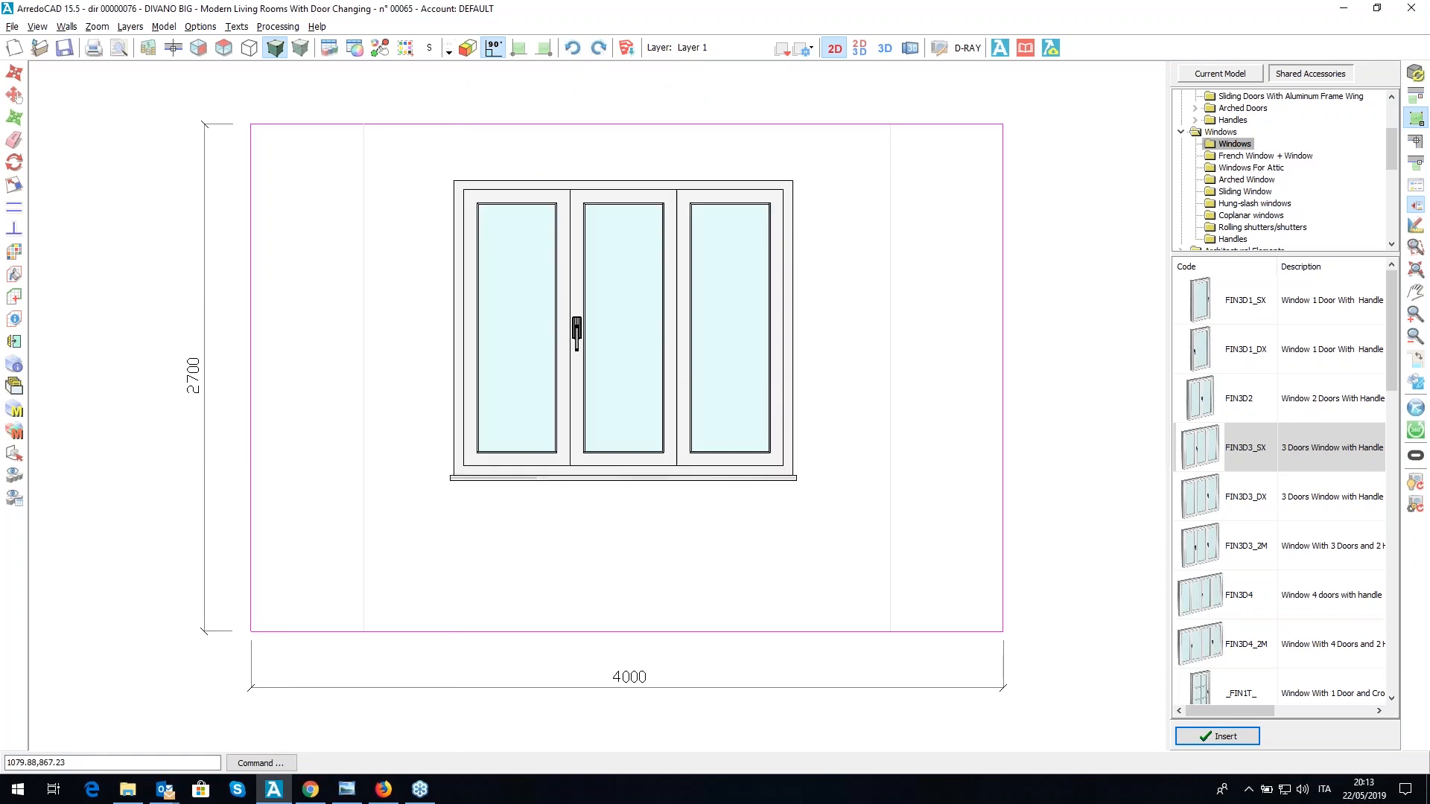
- Choose the MAT1 (COL1) tile from SERIE 3 under the Floors type in the materials archive
{"action": "left_click", "coordinate": [724, 357]}
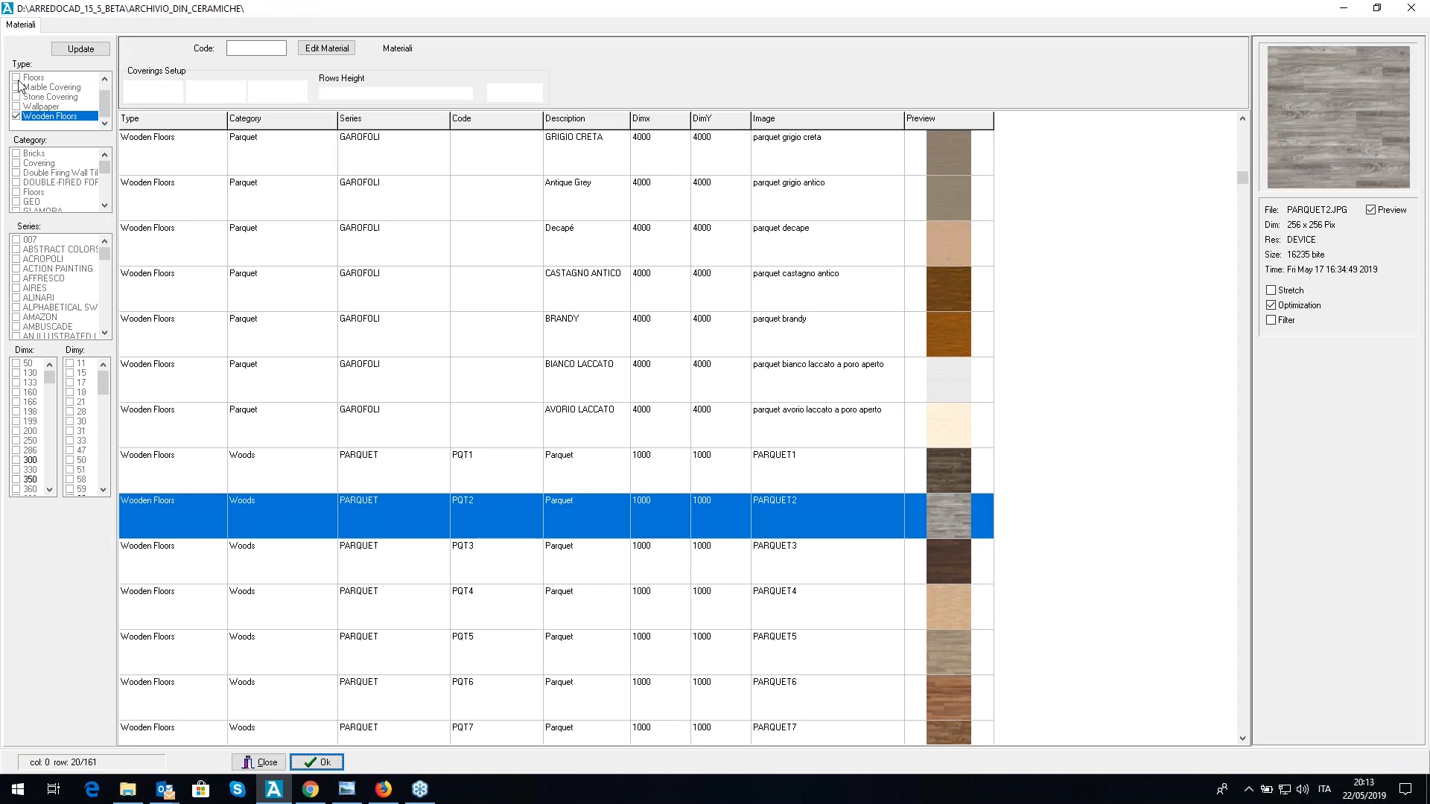
{"action": "left_click", "coordinate": [16, 78]}
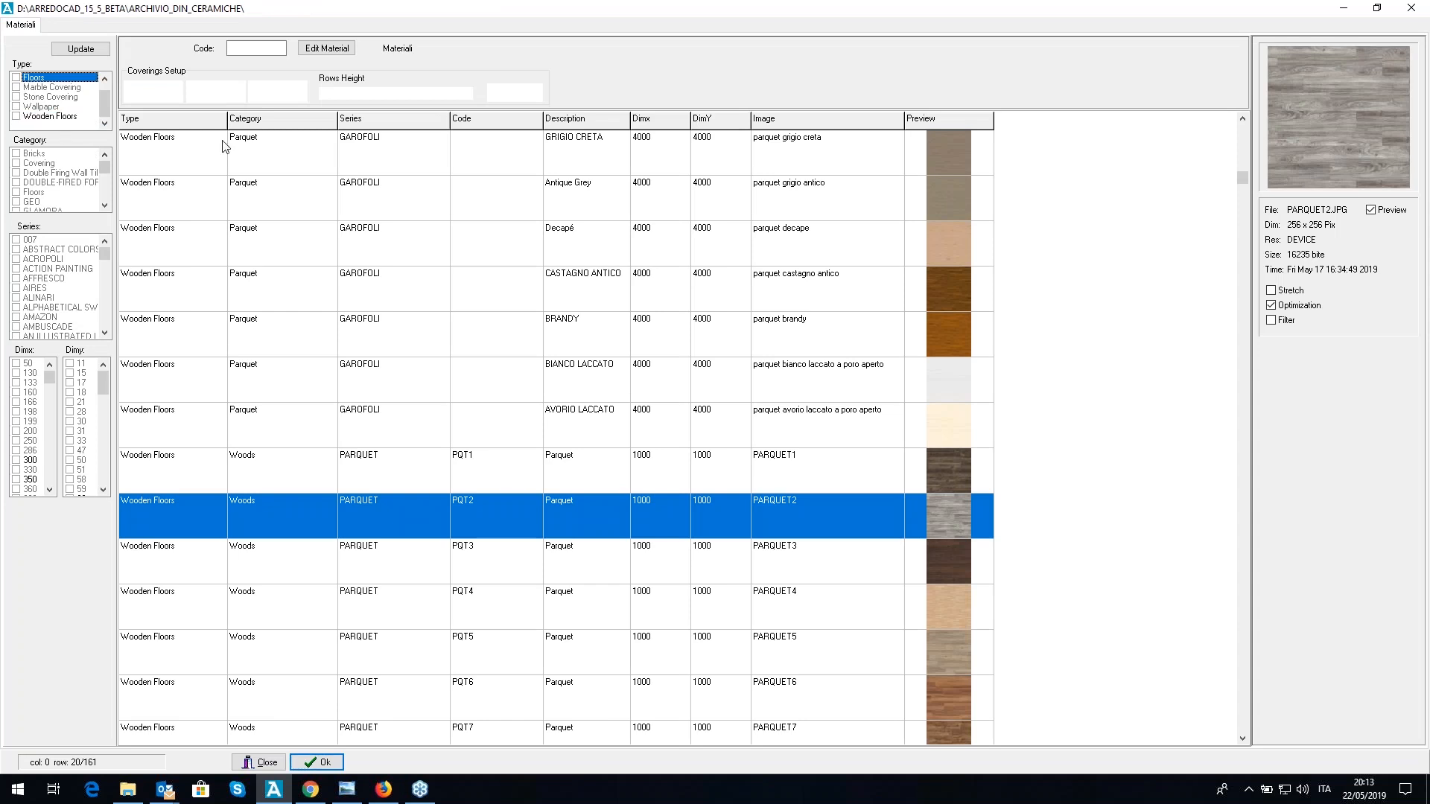
{"action": "left_click", "coordinate": [520, 195]}
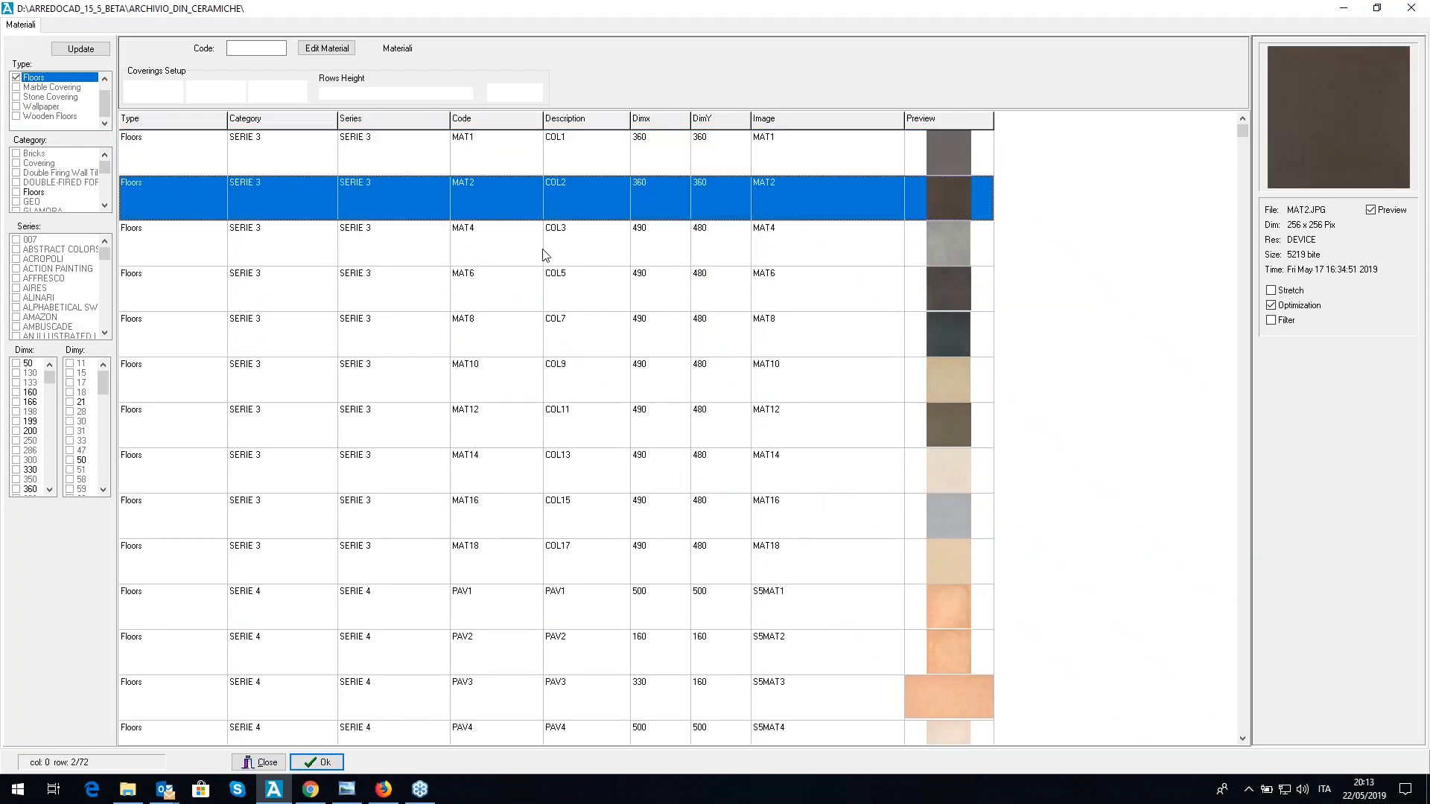
{"action": "left_click", "coordinate": [603, 166]}
{"action": "left_click", "coordinate": [321, 761]}
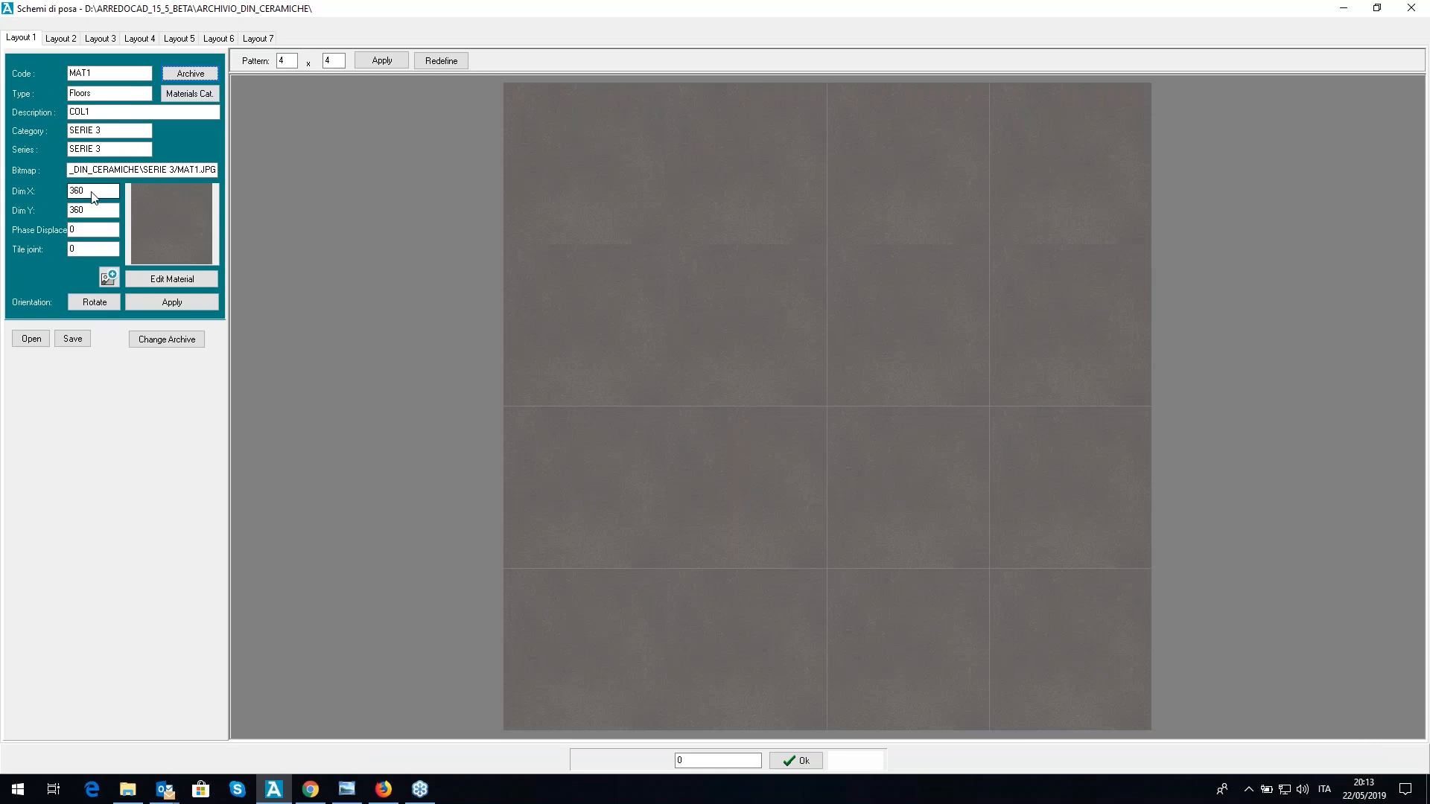
- Set the MAT1 tile's dimensions to 900 and apply them to the laying layout
{"action": "double_click", "coordinate": [94, 197]}
{"action": "type", "text": "900"}
{"action": "left_click_drag", "start_coordinate": [84, 214], "coordinate": [64, 214]}
{"action": "left_click", "coordinate": [154, 302]}
{"action": "left_click", "coordinate": [791, 759]}
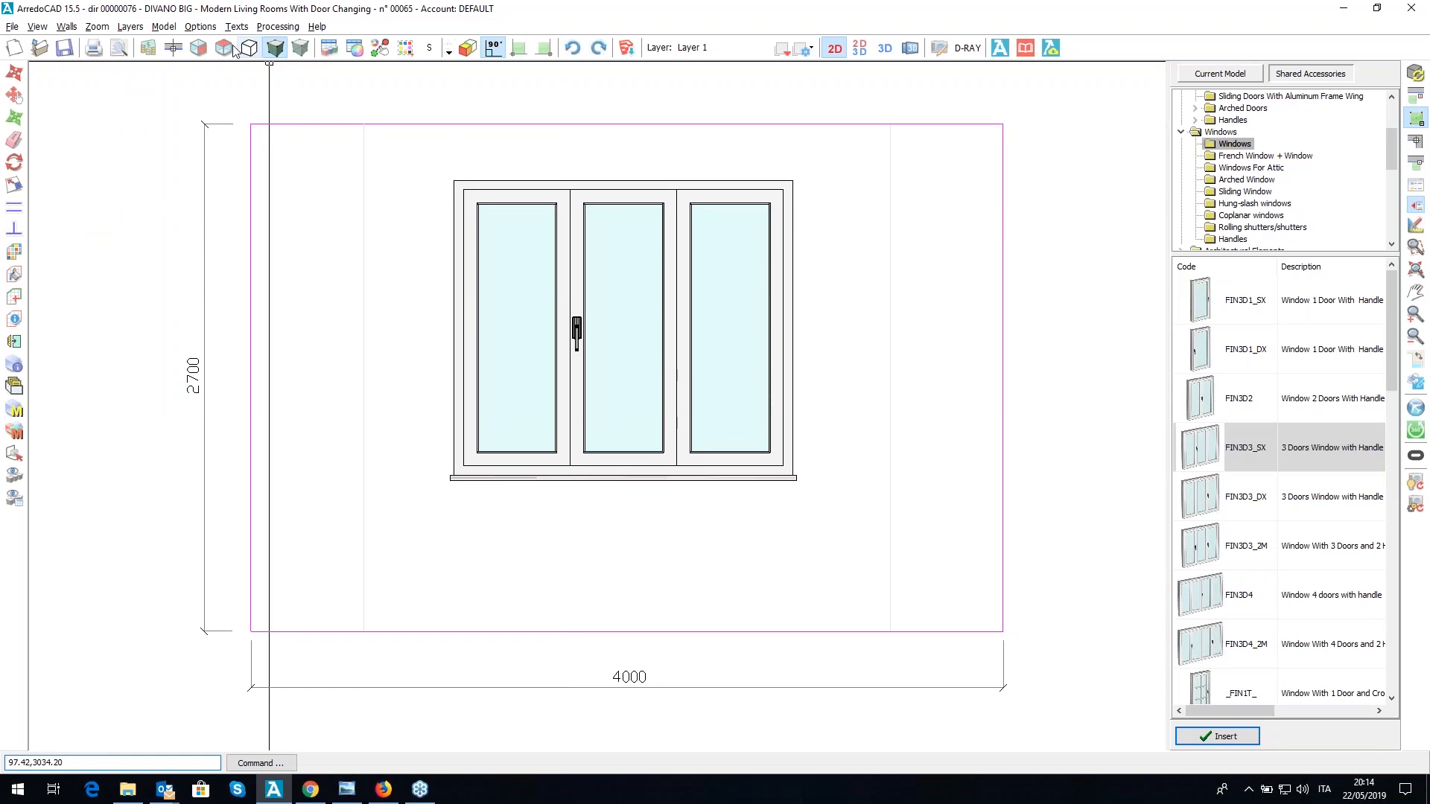
- Return to the plan and cover the new room's floor with the tile, laid horizontally at height 0 from the floor
{"action": "left_click", "coordinate": [226, 49]}
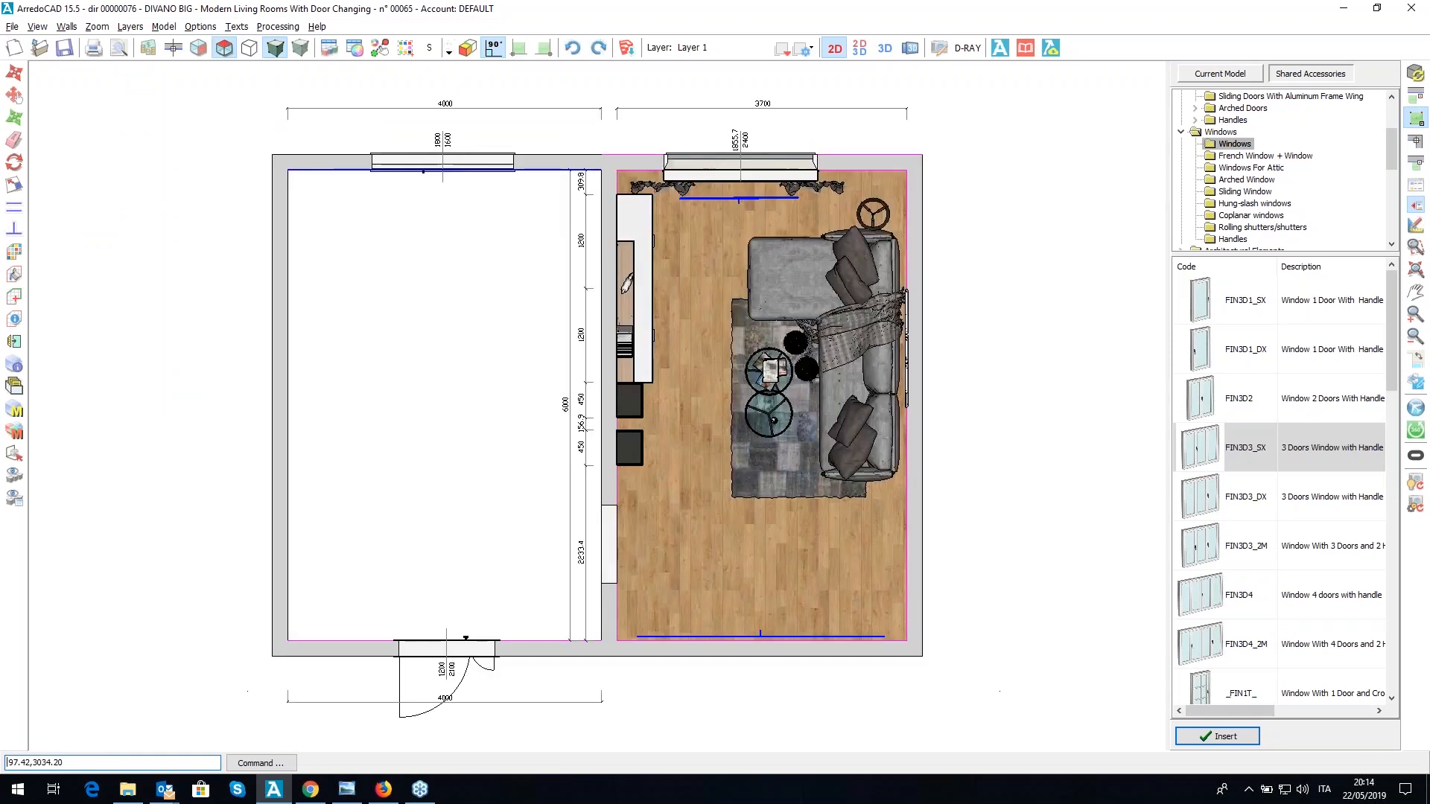
{"action": "left_click", "coordinate": [14, 275]}
{"action": "left_click", "coordinate": [378, 346]}
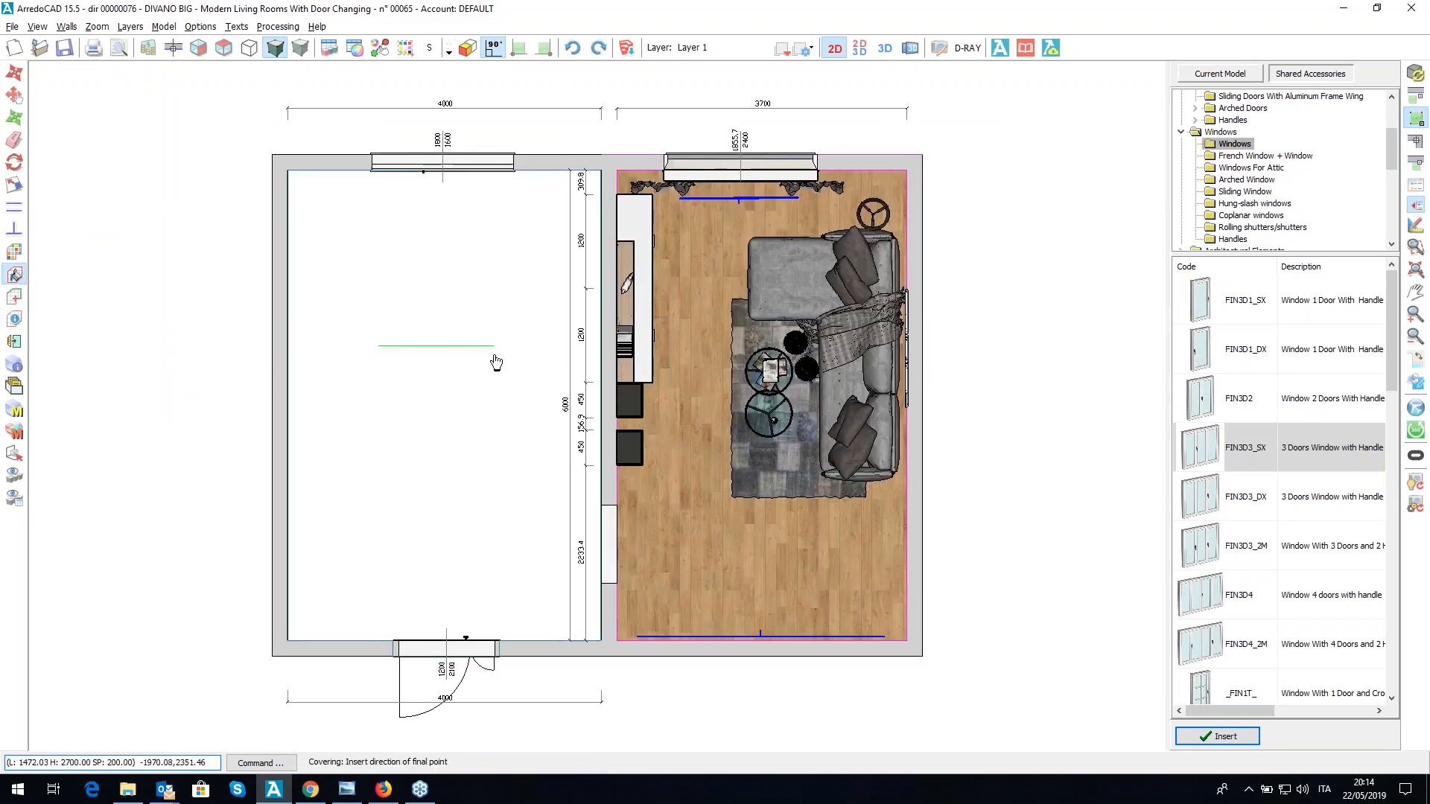
{"action": "left_click", "coordinate": [496, 363]}
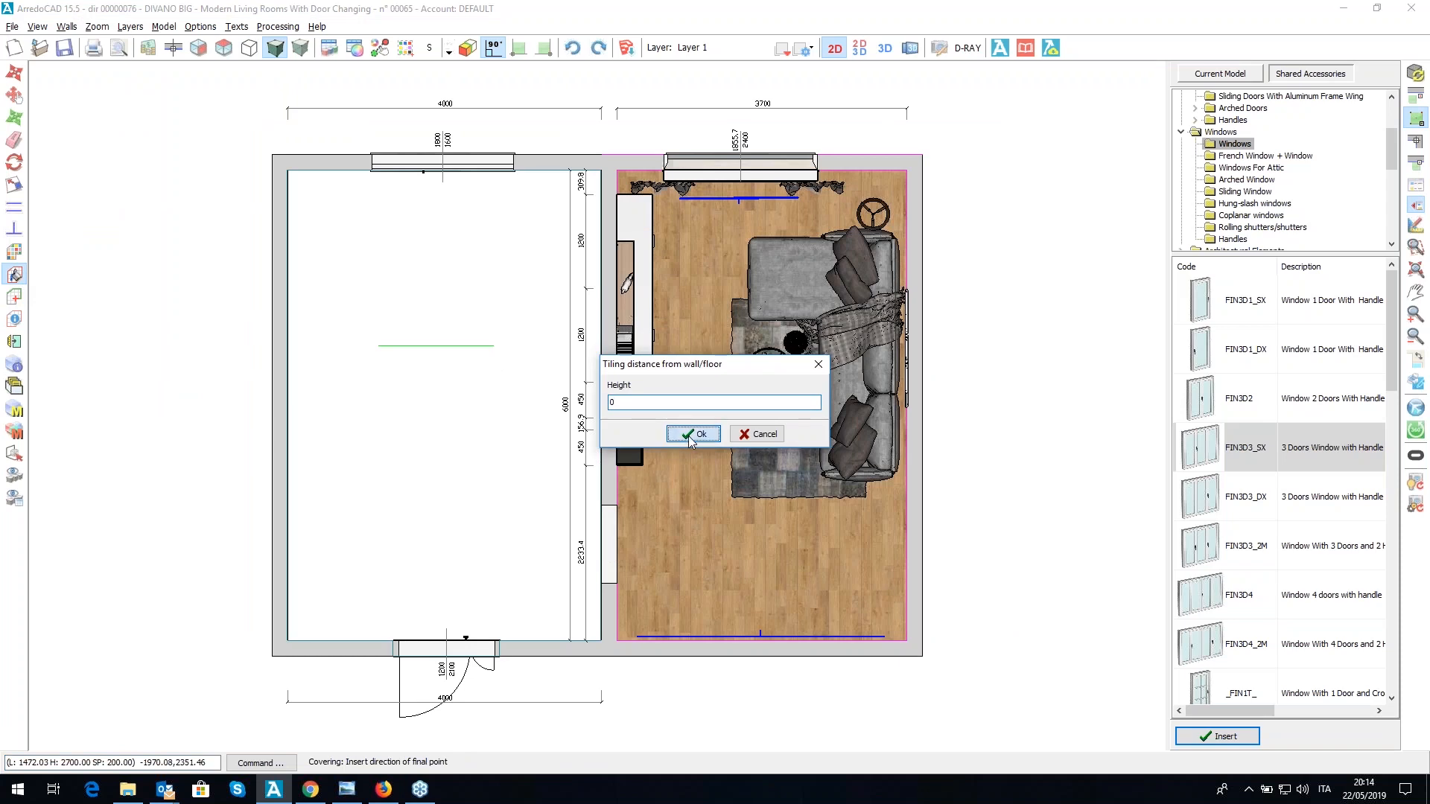
{"action": "left_click", "coordinate": [692, 434]}
{"action": "left_click", "coordinate": [489, 393]}
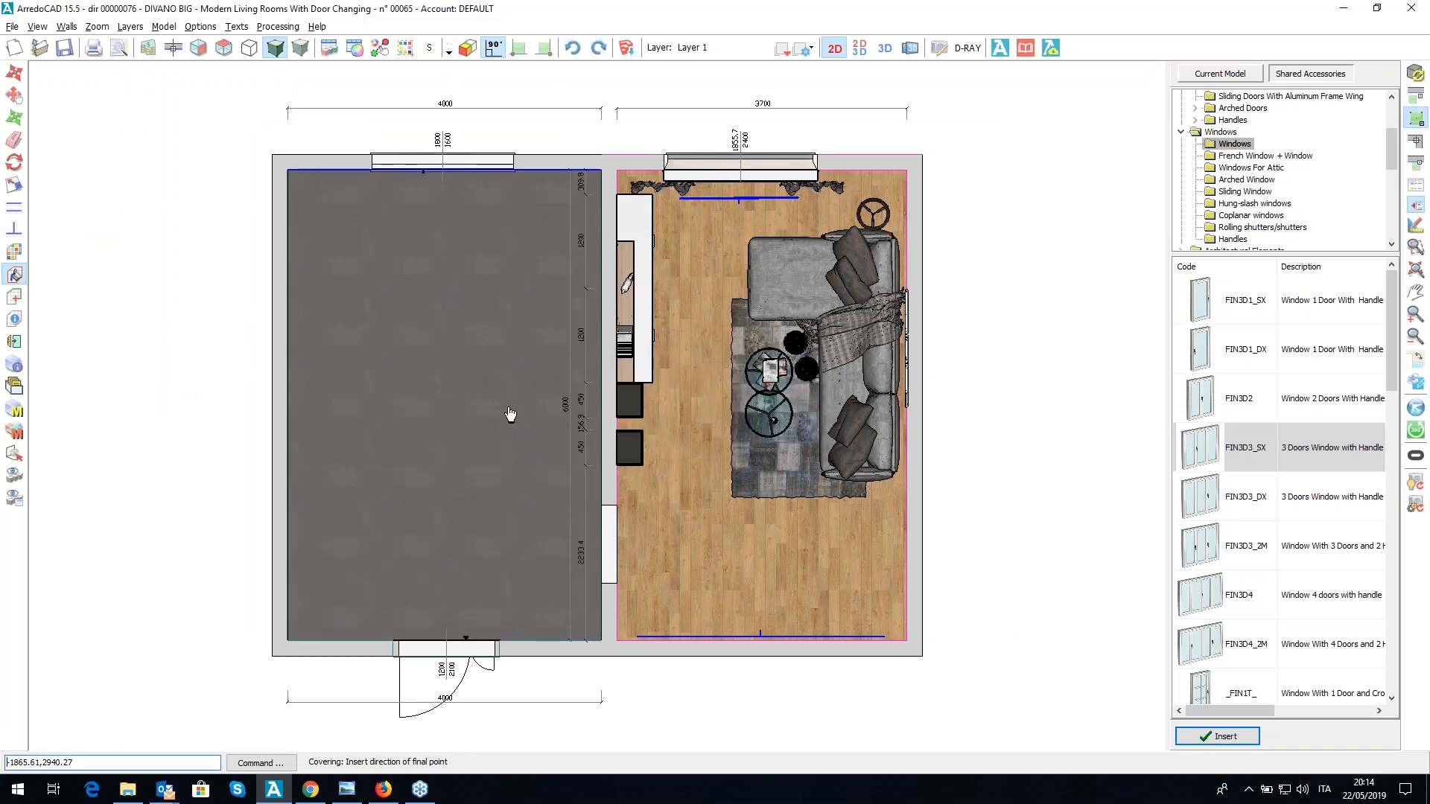
- Show the plan and 3D view side by side and turn the 3D view to examine the new room's armoured door
{"action": "left_click", "coordinate": [860, 47]}
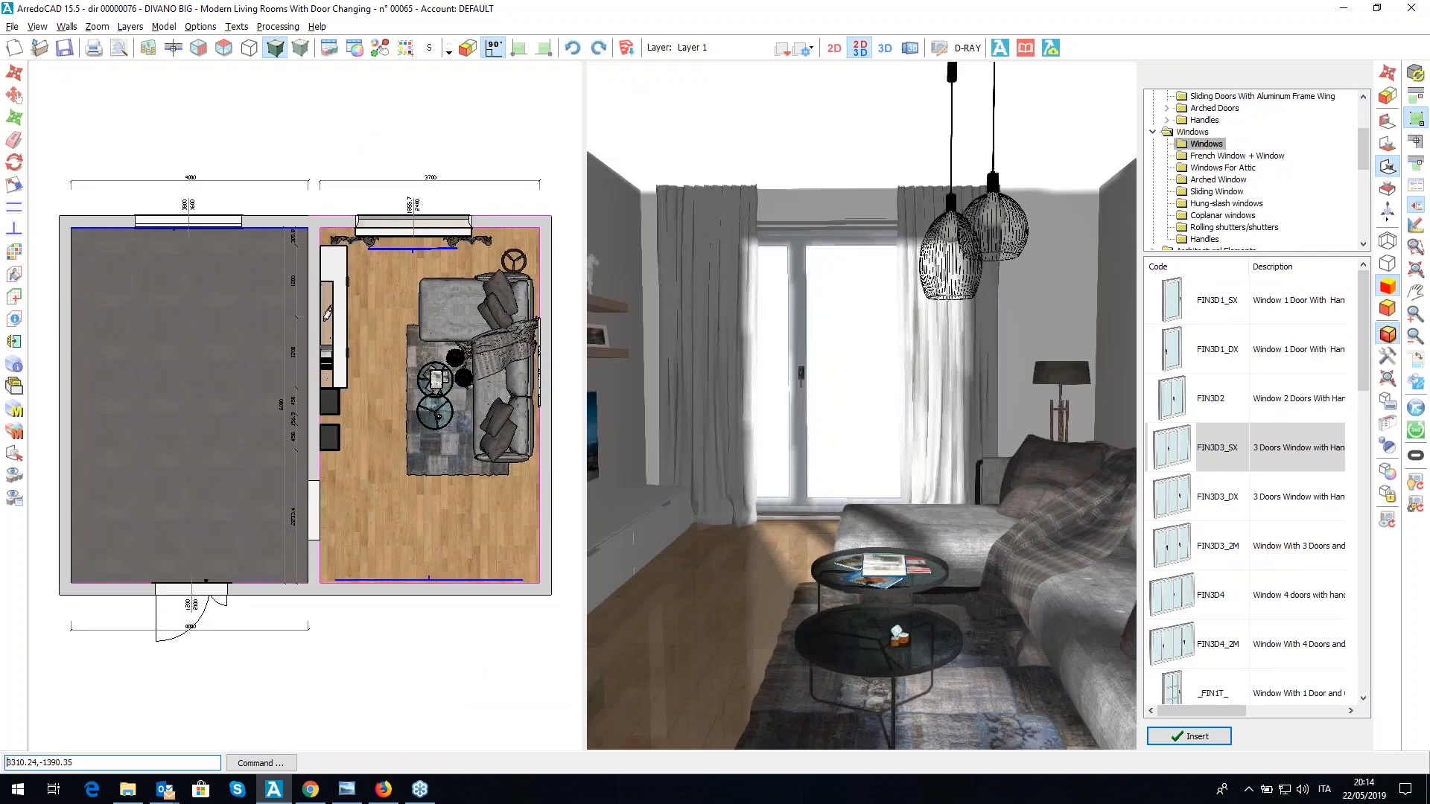
{"action": "left_click_drag", "start_coordinate": [858, 407], "coordinate": [845, 357]}
{"action": "key", "text": "Left"}
{"action": "key", "text": "Left"}
{"action": "key", "text": "Left"}
{"action": "key", "text": "Left"}
{"action": "key", "text": "Left"}
{"action": "key", "text": "Left"}
{"action": "key", "text": "Left"}
{"action": "key", "text": "Left"}
{"action": "key", "text": "Left"}
{"action": "key", "text": "Left"}
{"action": "key", "text": "Left"}
{"action": "key", "text": "Left"}
{"action": "key", "text": "Left"}
{"action": "key", "text": "Left"}
{"action": "key", "text": "Left"}
{"action": "key", "text": "Left"}
{"action": "key", "text": "Left"}
{"action": "key", "text": "Left"}
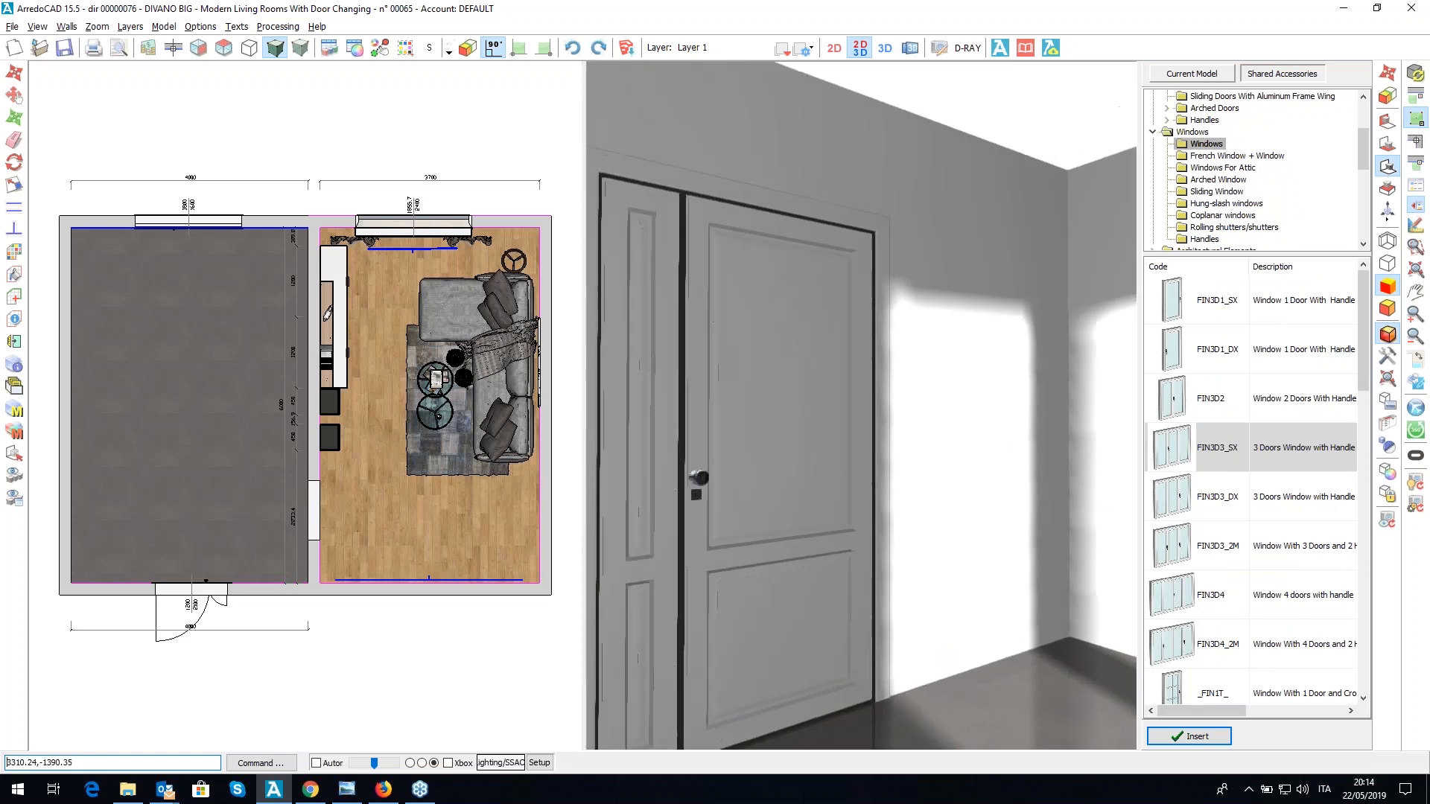
- Move back through the new room in 3D and examine its three-door window
{"action": "key", "text": "Down"}
{"action": "key", "text": "Down"}
{"action": "key", "text": "Down"}
{"action": "key", "text": "Right"}
{"action": "key", "text": "Right"}
{"action": "key", "text": "Right"}
{"action": "left_click_drag", "start_coordinate": [744, 406], "coordinate": [854, 357]}
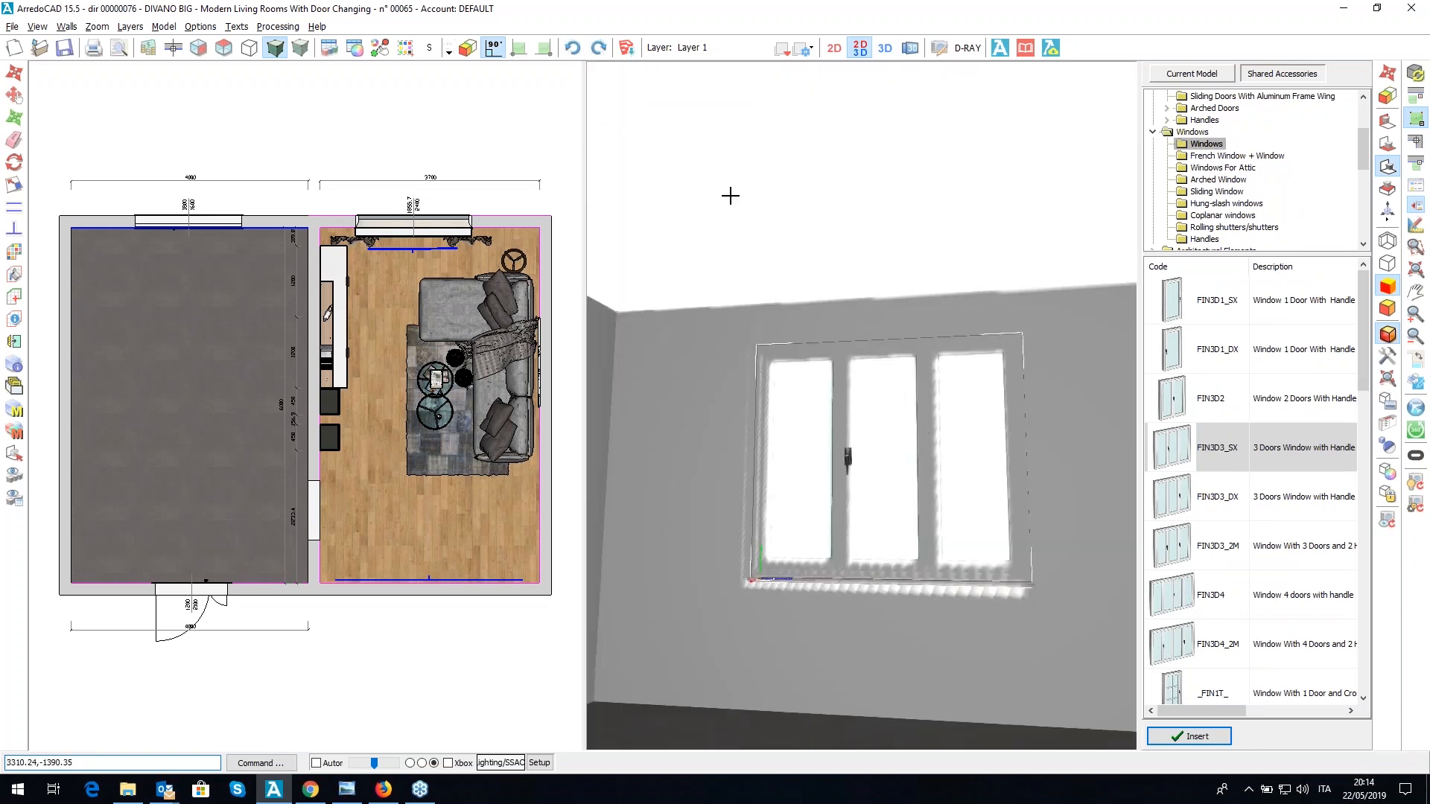
- Create a ceiling area over both rooms and accept its element characteristics
{"action": "left_click", "coordinate": [200, 26]}
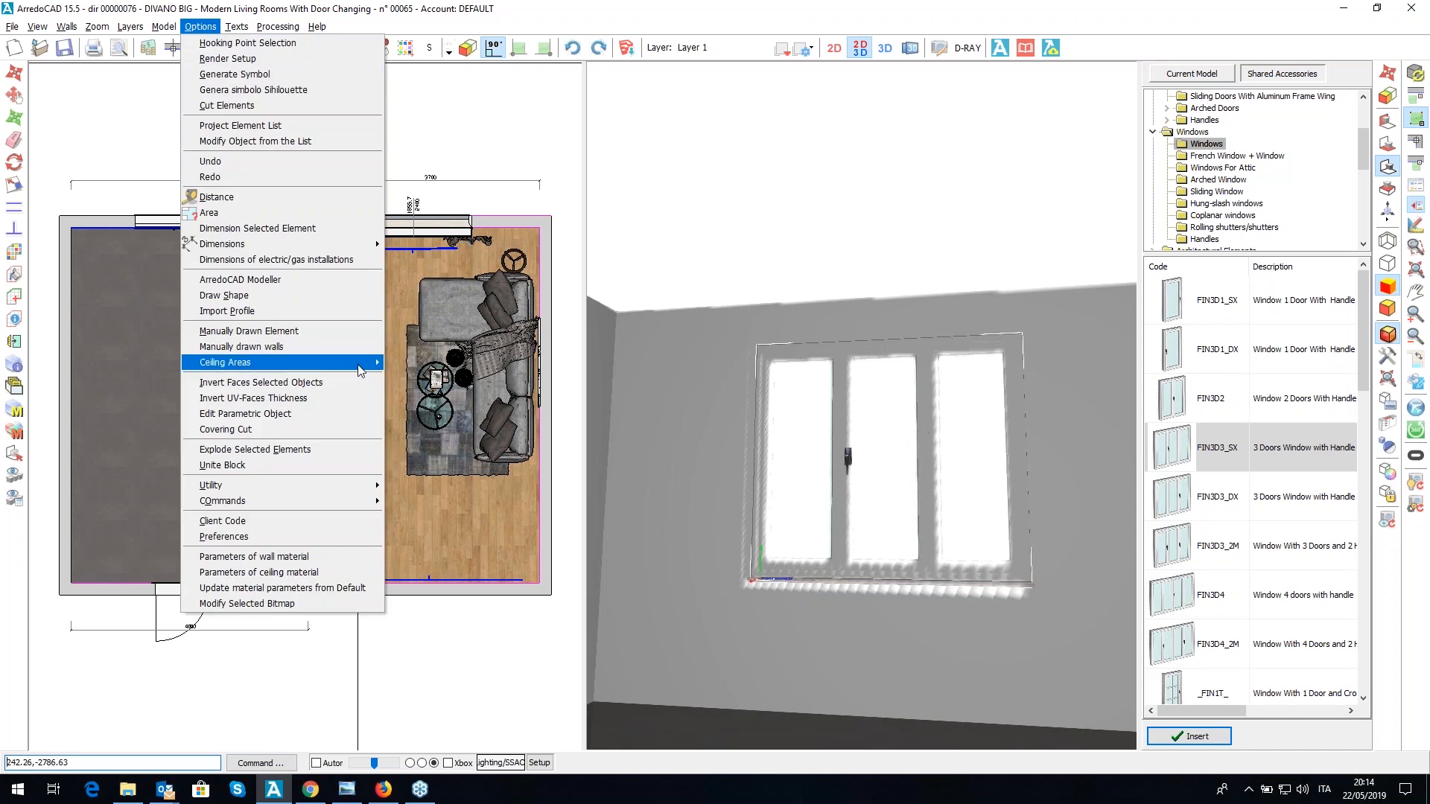
{"action": "mouse_move", "coordinate": [360, 370]}
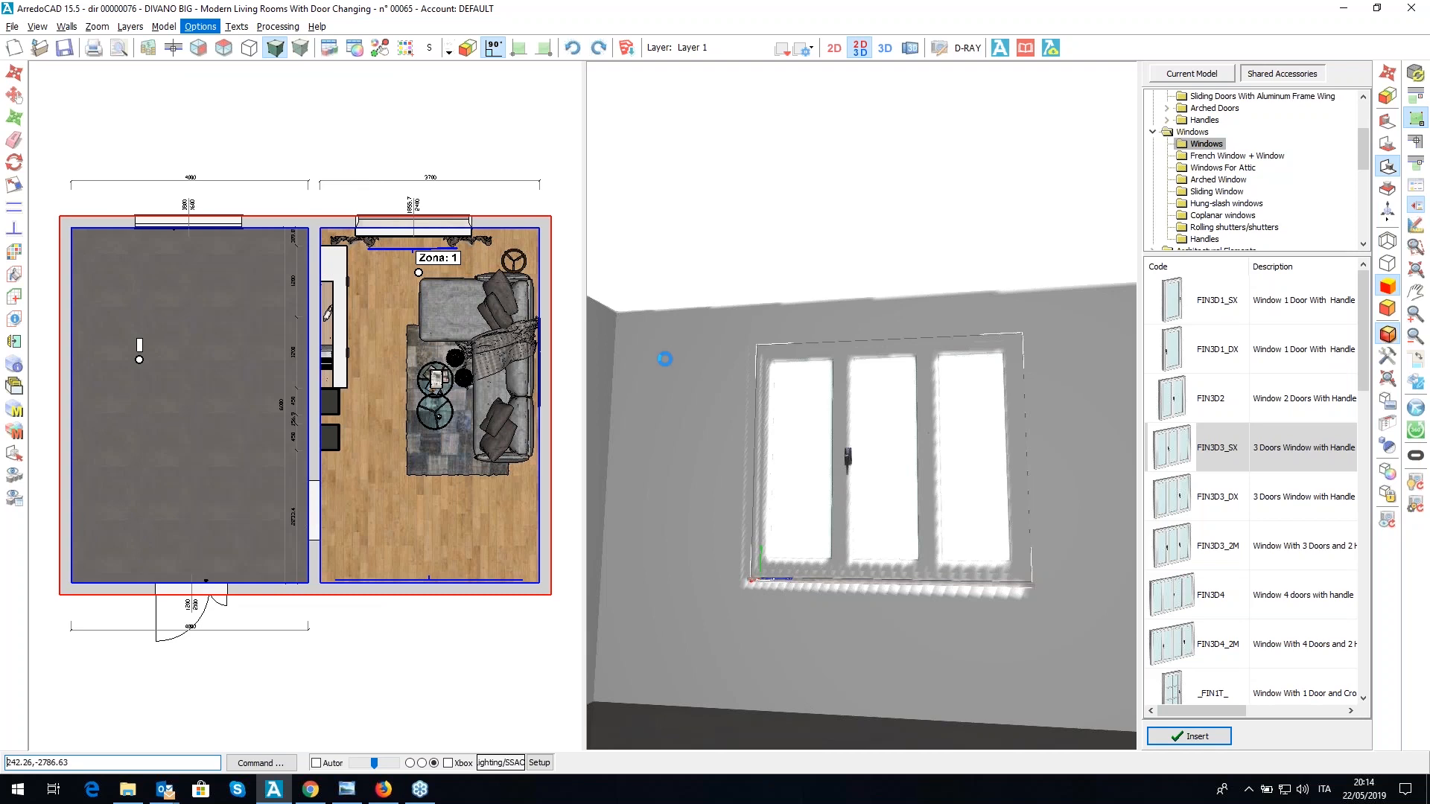
{"action": "double_click", "coordinate": [728, 264]}
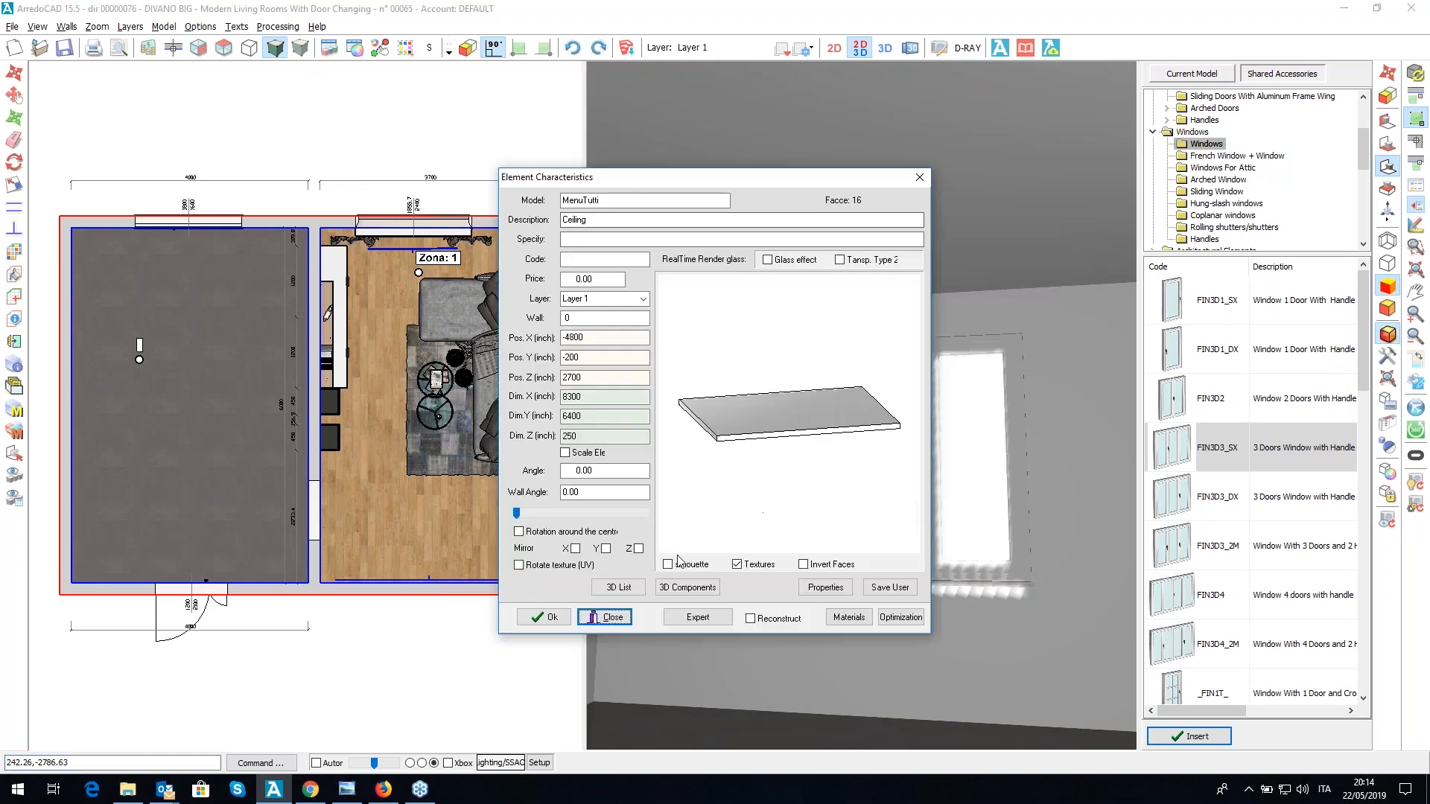
{"action": "left_click", "coordinate": [544, 616]}
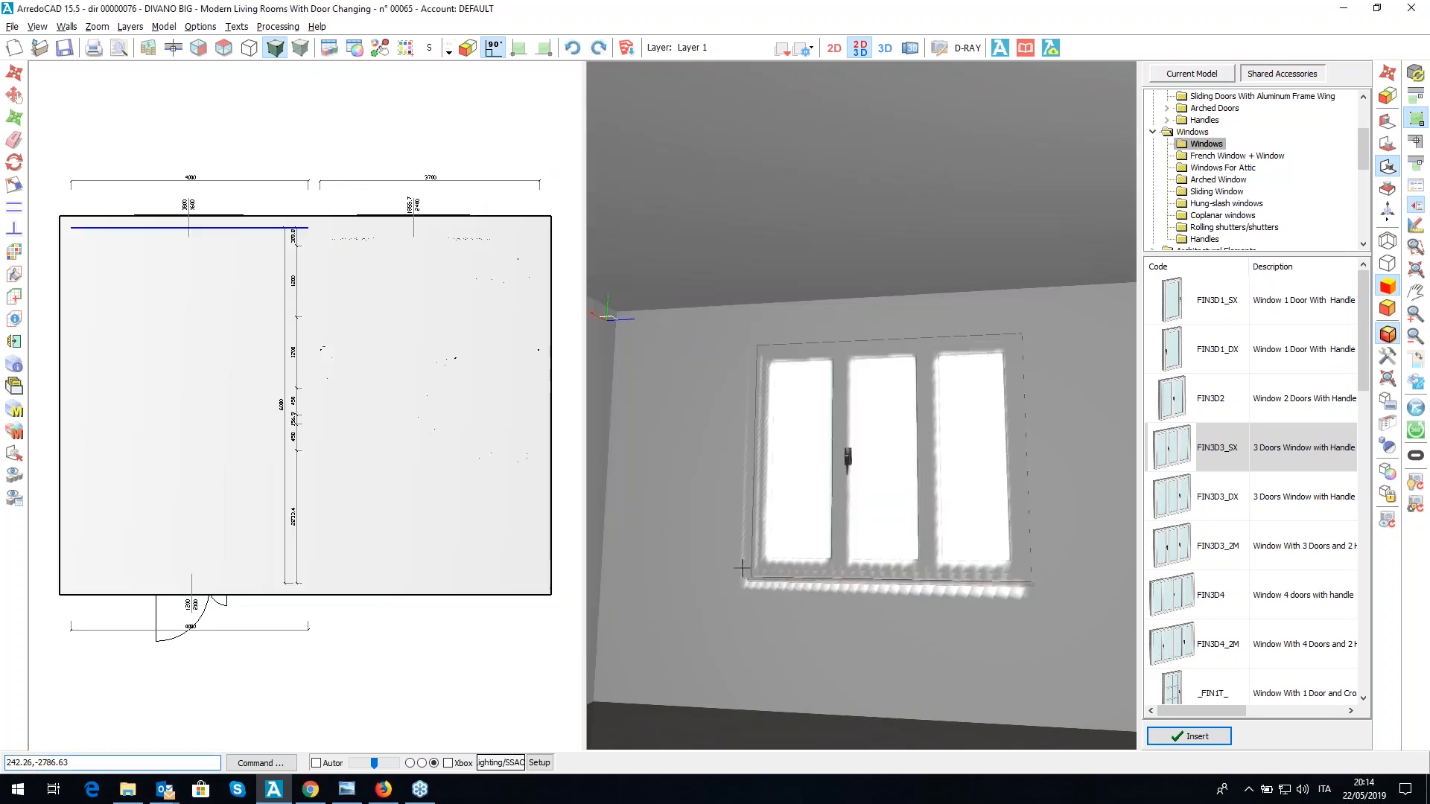
- Display the plan as wireframe and make the new room's left wall the active wall
{"action": "left_click", "coordinate": [242, 51]}
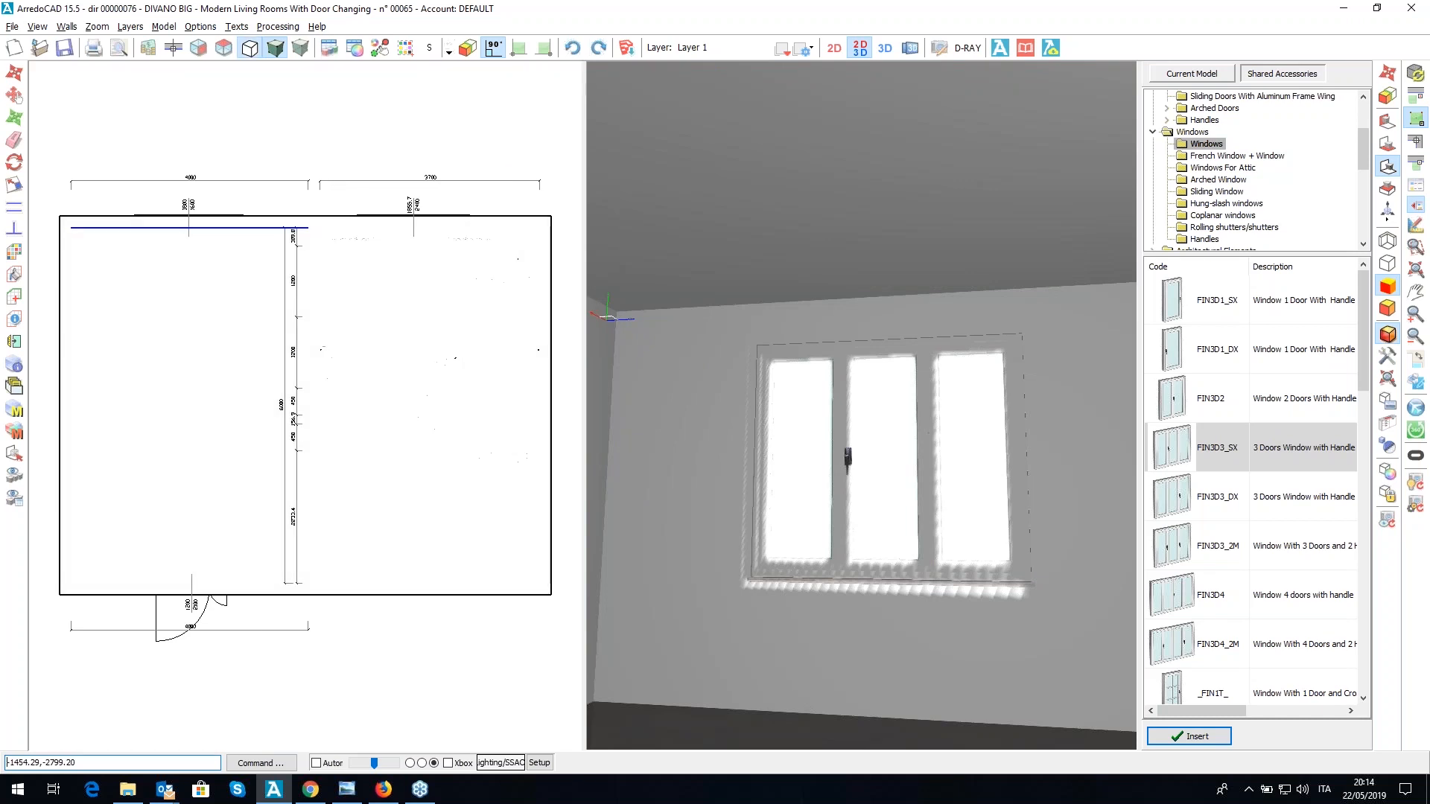
{"action": "left_click", "coordinate": [272, 51]}
{"action": "middle_click_drag", "start_coordinate": [712, 574], "coordinate": [861, 405]}
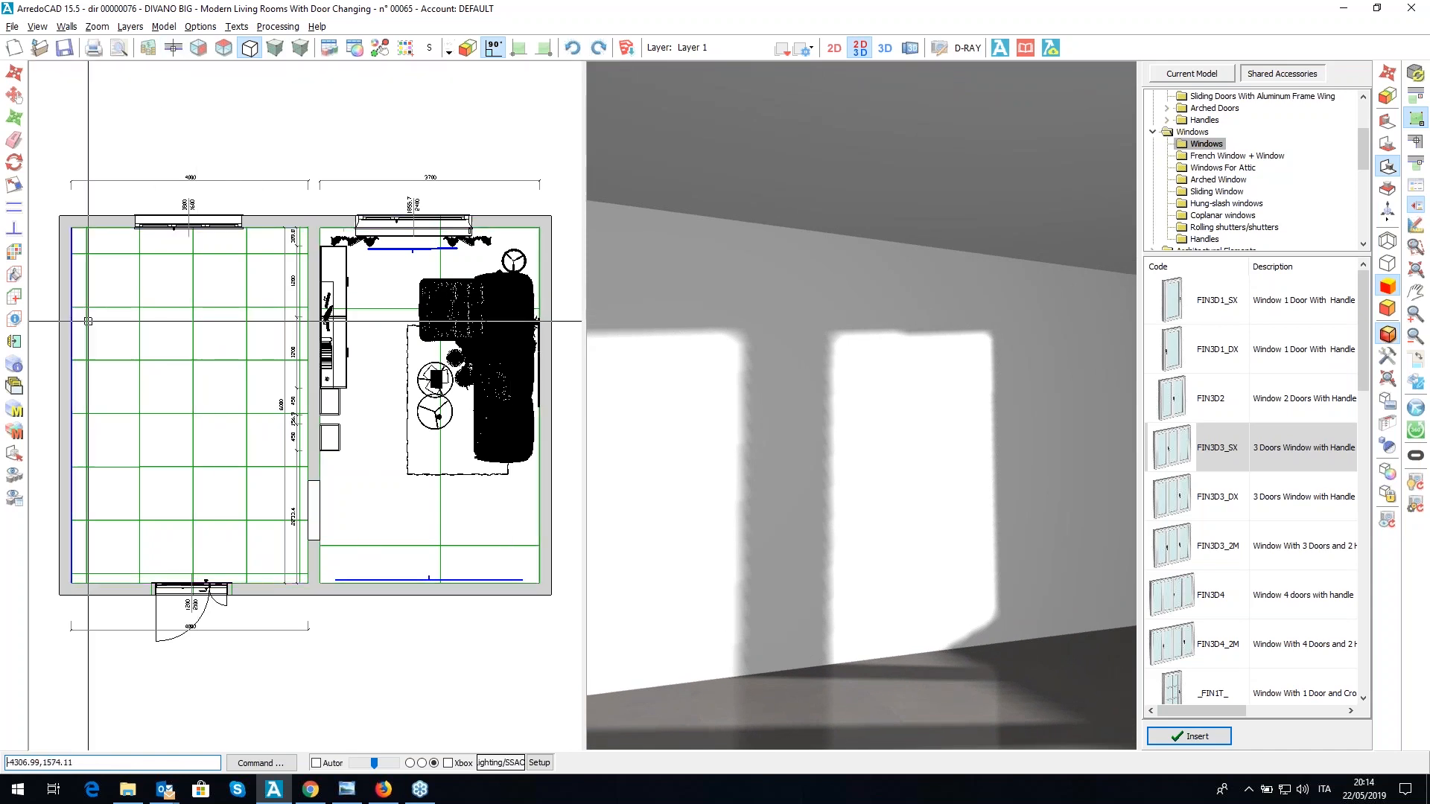
{"action": "left_click", "coordinate": [88, 321]}
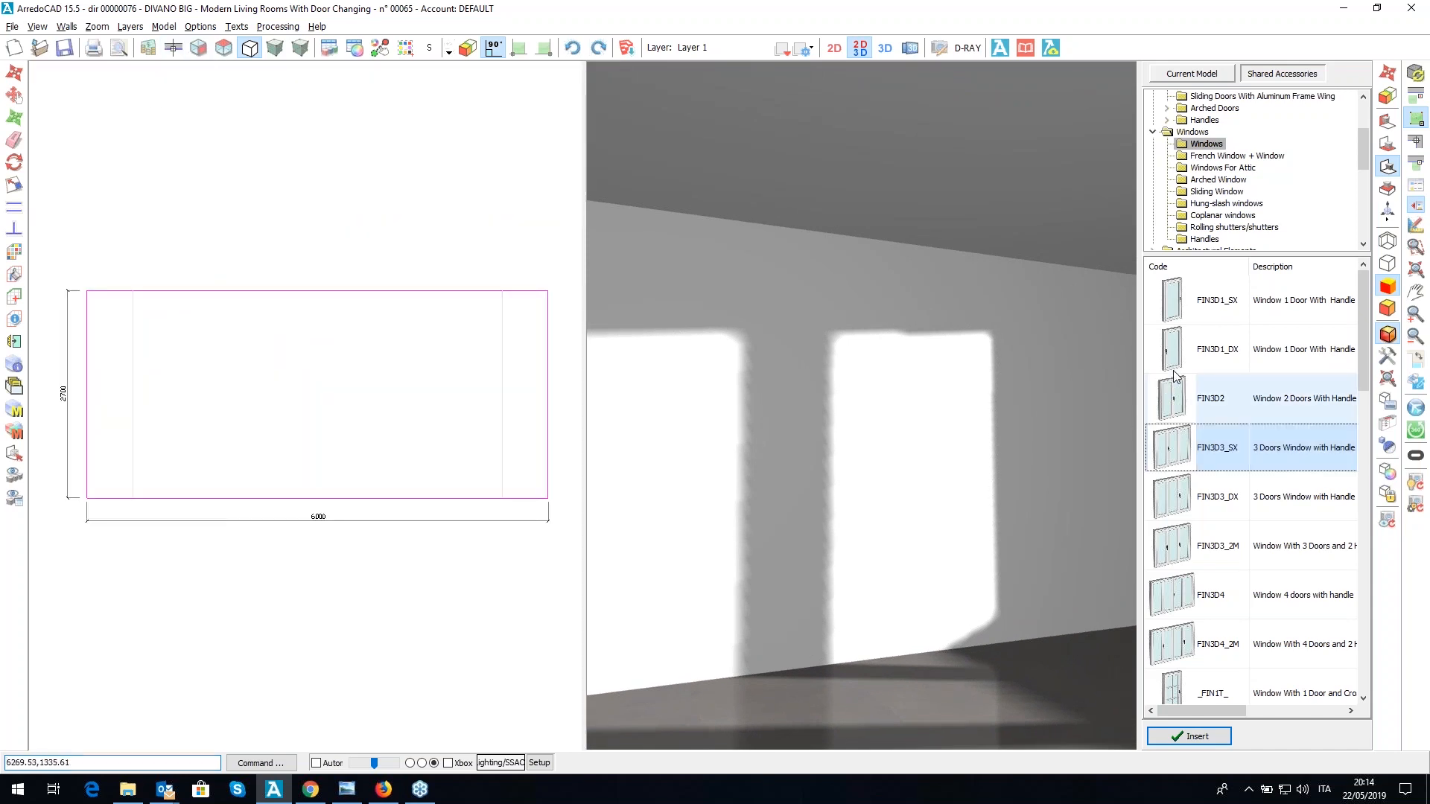
- Open the model selection and browse the furniture categories and brand catalogues, from Wardrobes and Bedrooms to Cattelan, Flos and Porada
{"action": "left_click", "coordinate": [1417, 186]}
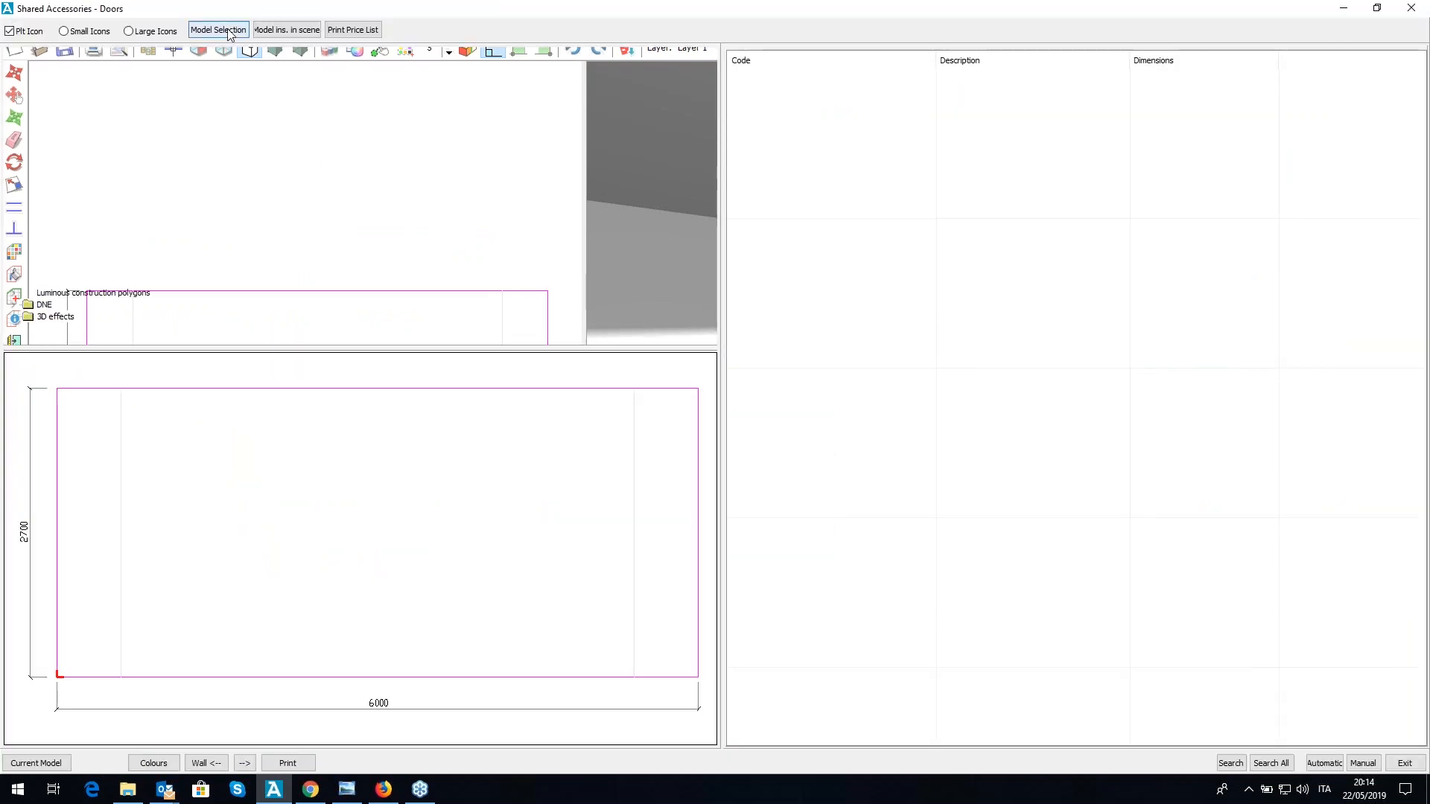
{"action": "left_click", "coordinate": [228, 32]}
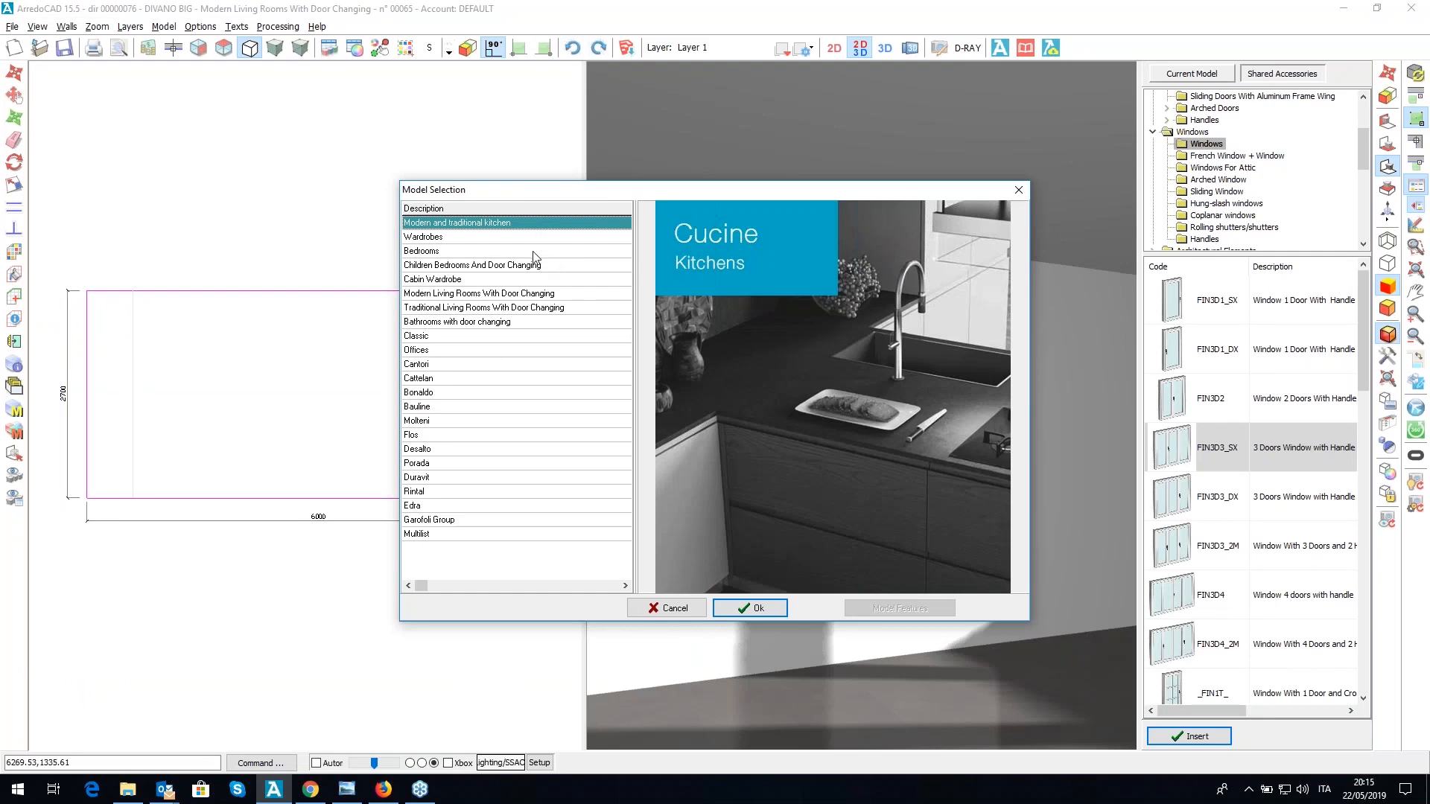
{"action": "left_click", "coordinate": [491, 237]}
{"action": "left_click", "coordinate": [489, 252]}
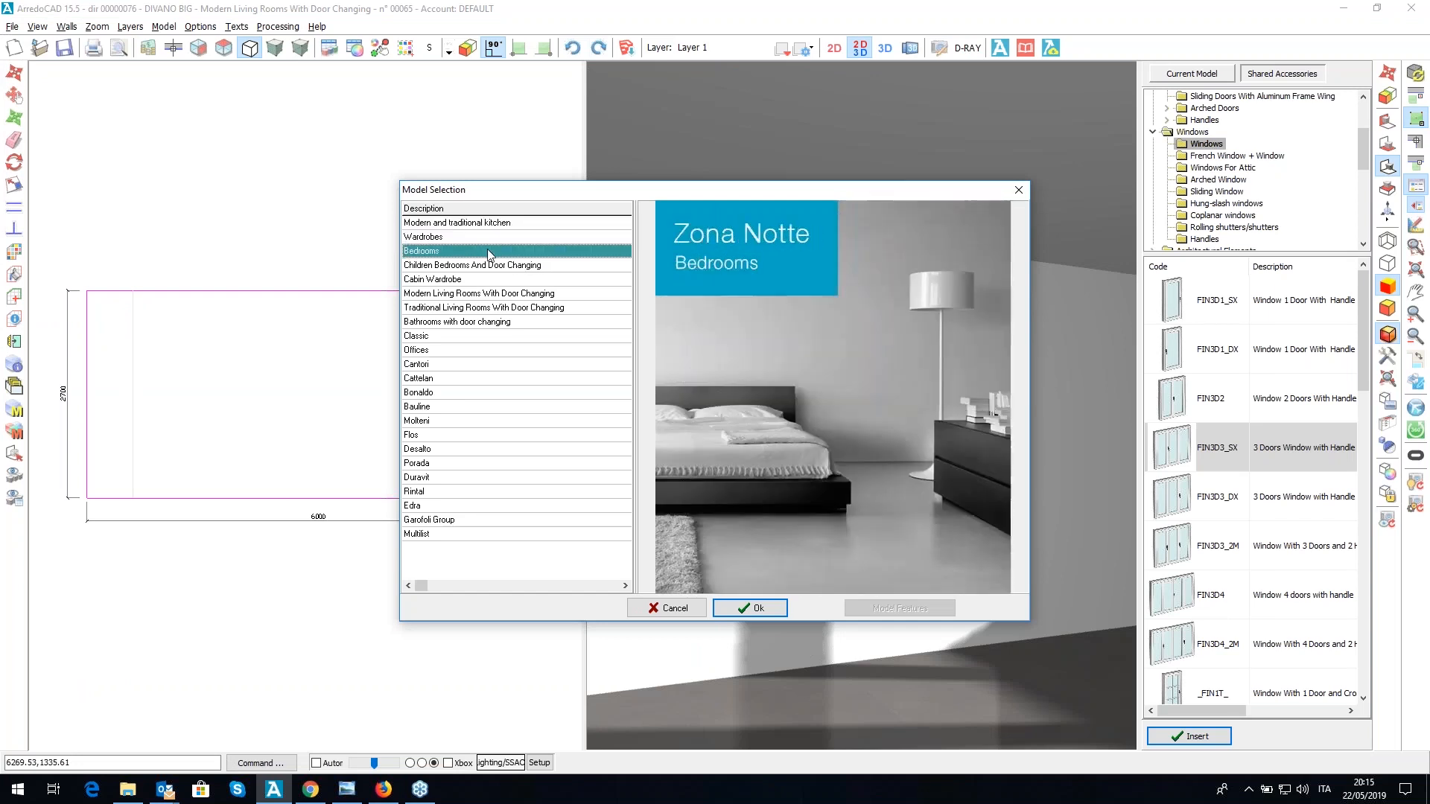
{"action": "left_click", "coordinate": [488, 265]}
{"action": "left_click", "coordinate": [490, 280]}
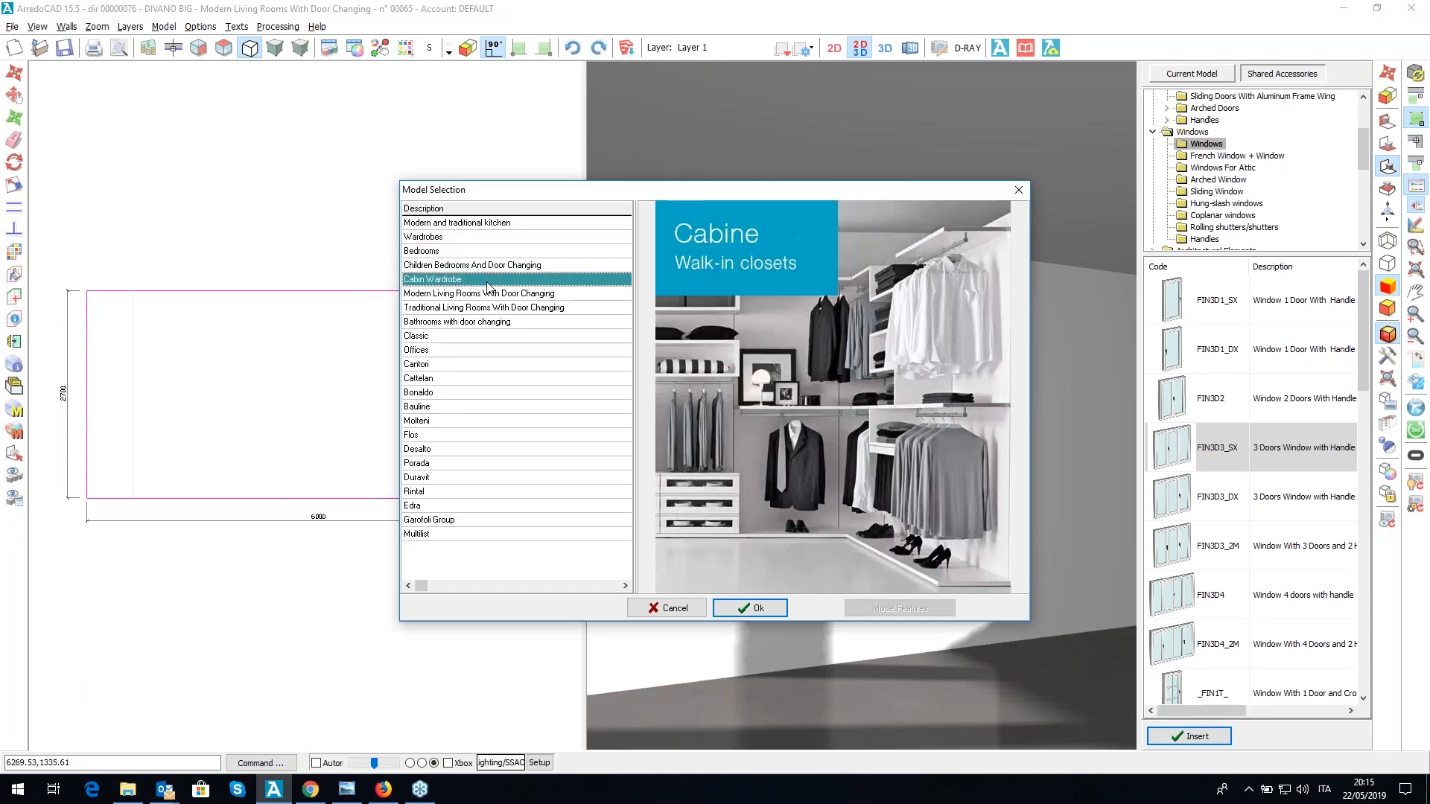
{"action": "left_click", "coordinate": [490, 296]}
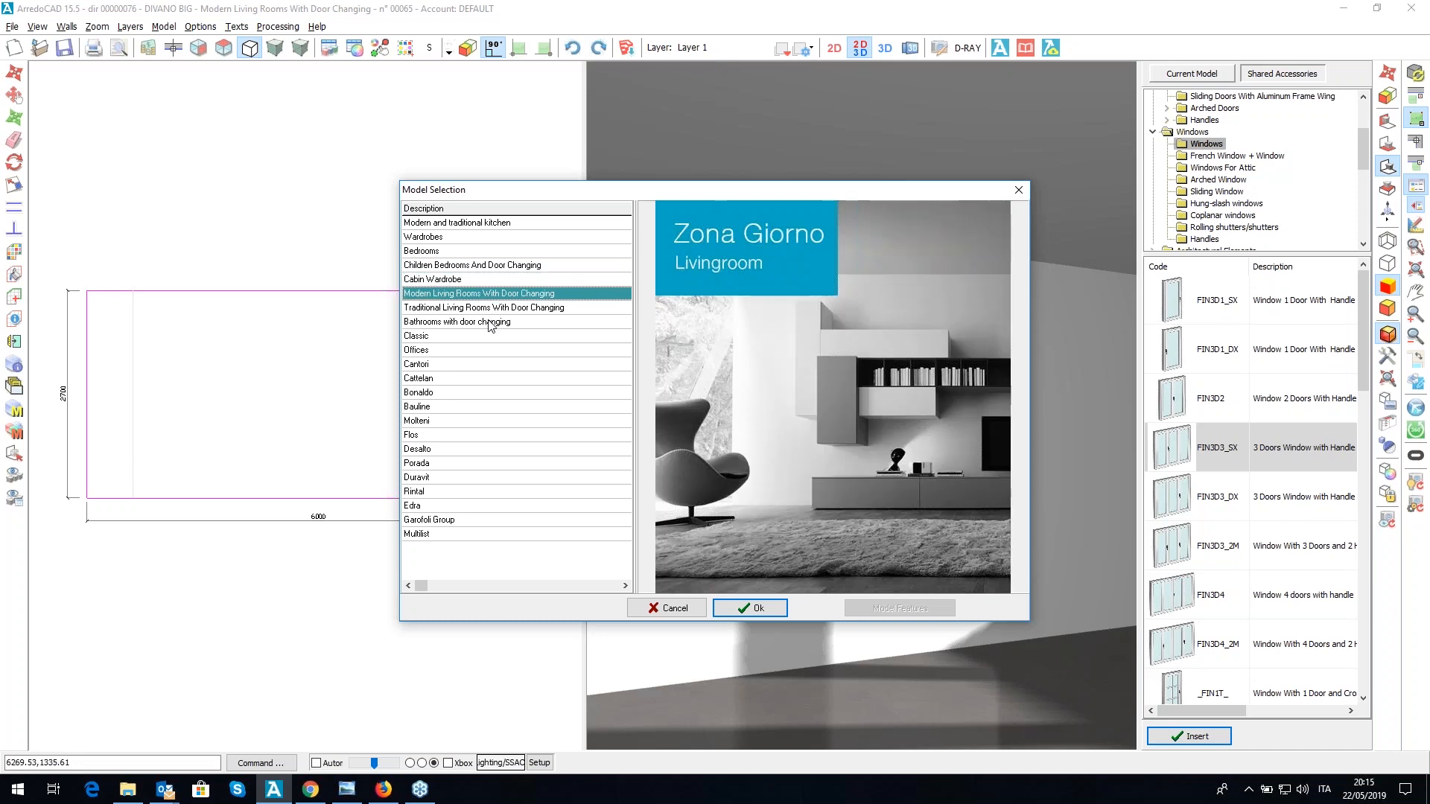
{"action": "left_click", "coordinate": [490, 322]}
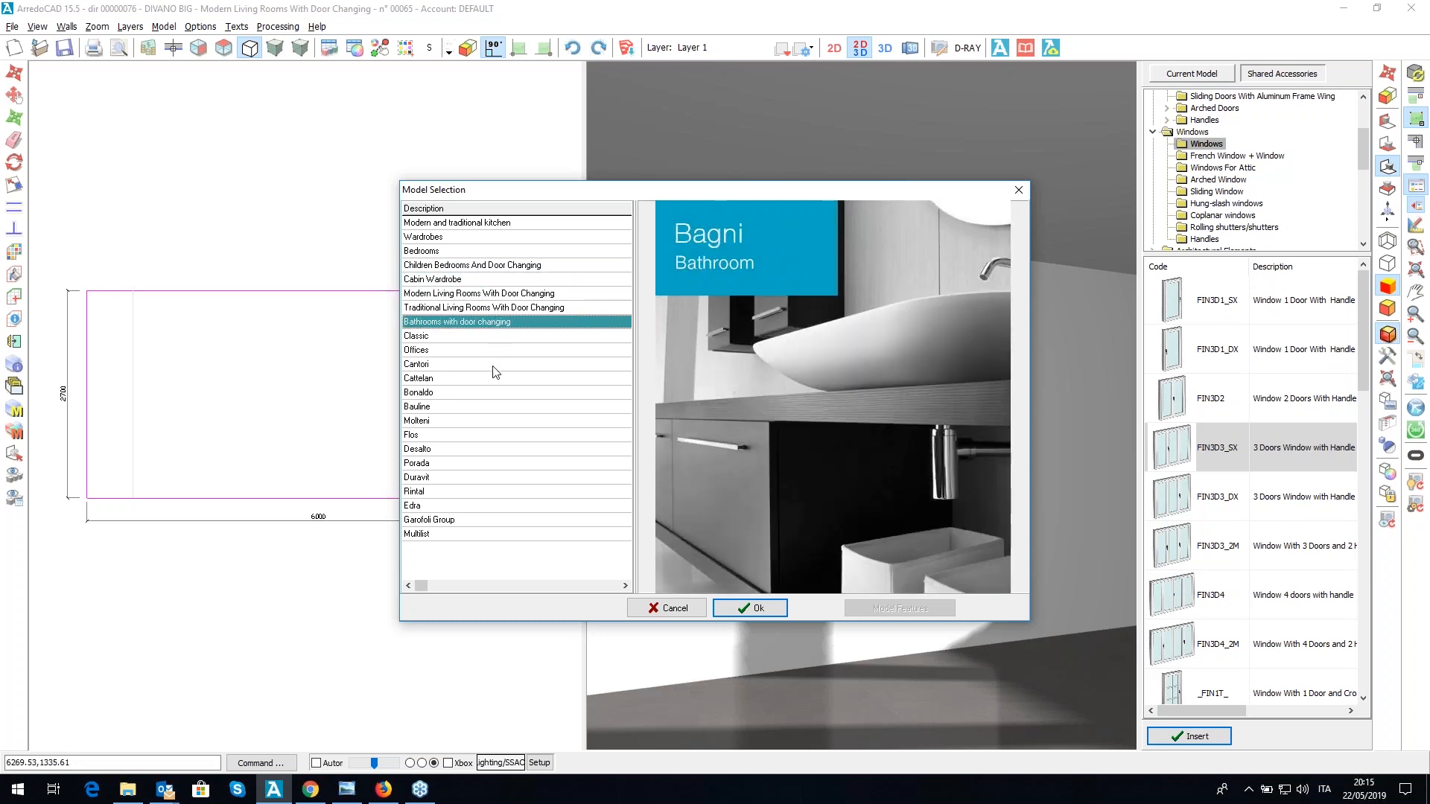
{"action": "left_click", "coordinate": [495, 367]}
{"action": "left_click", "coordinate": [498, 381]}
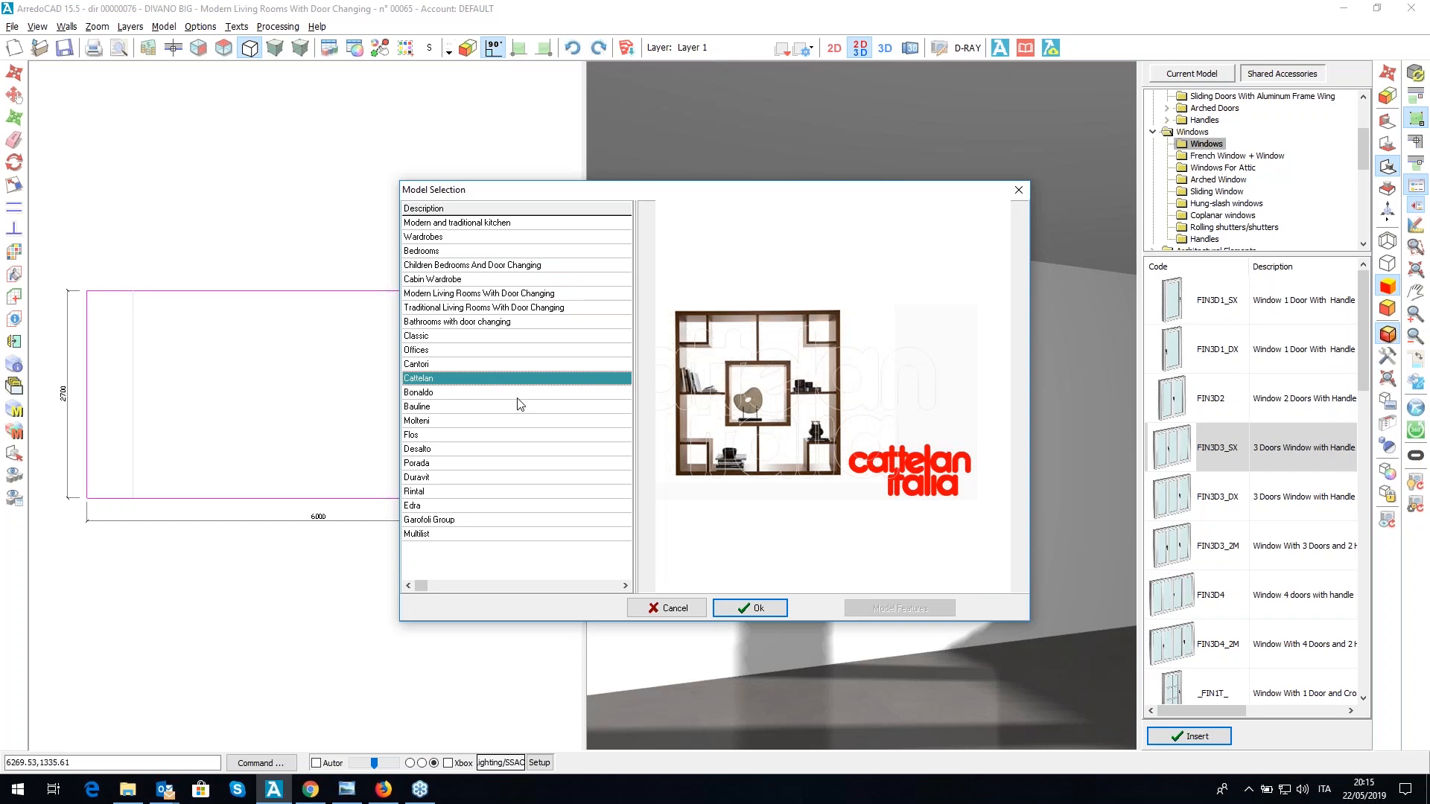
{"action": "left_click", "coordinate": [482, 422]}
{"action": "left_click", "coordinate": [479, 436]}
{"action": "left_click", "coordinate": [475, 463]}
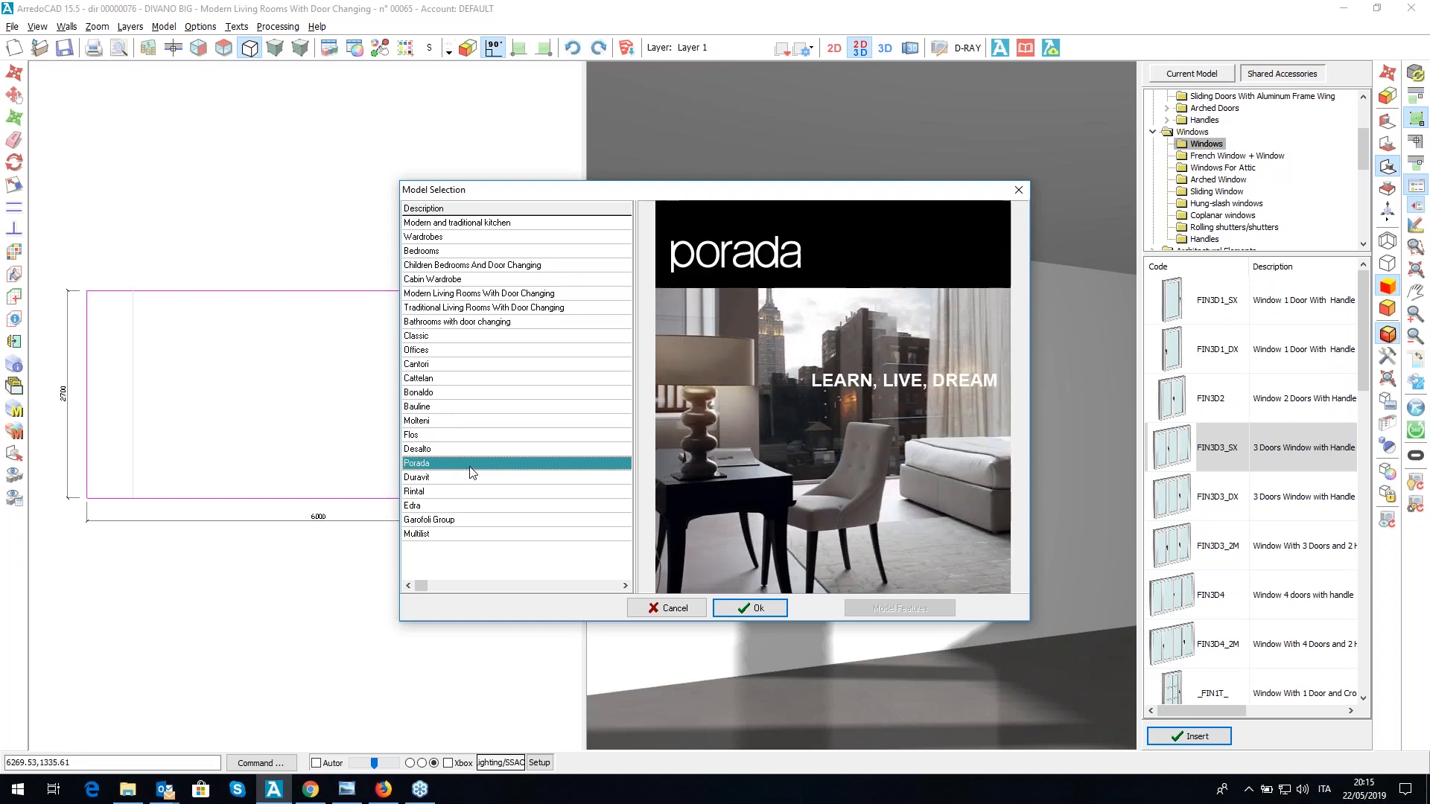
{"action": "left_click", "coordinate": [486, 434]}
- Select the Modern and traditional kitchen model and accept the Default configurer settings for base, corner, wall and tall units
{"action": "left_click", "coordinate": [455, 224]}
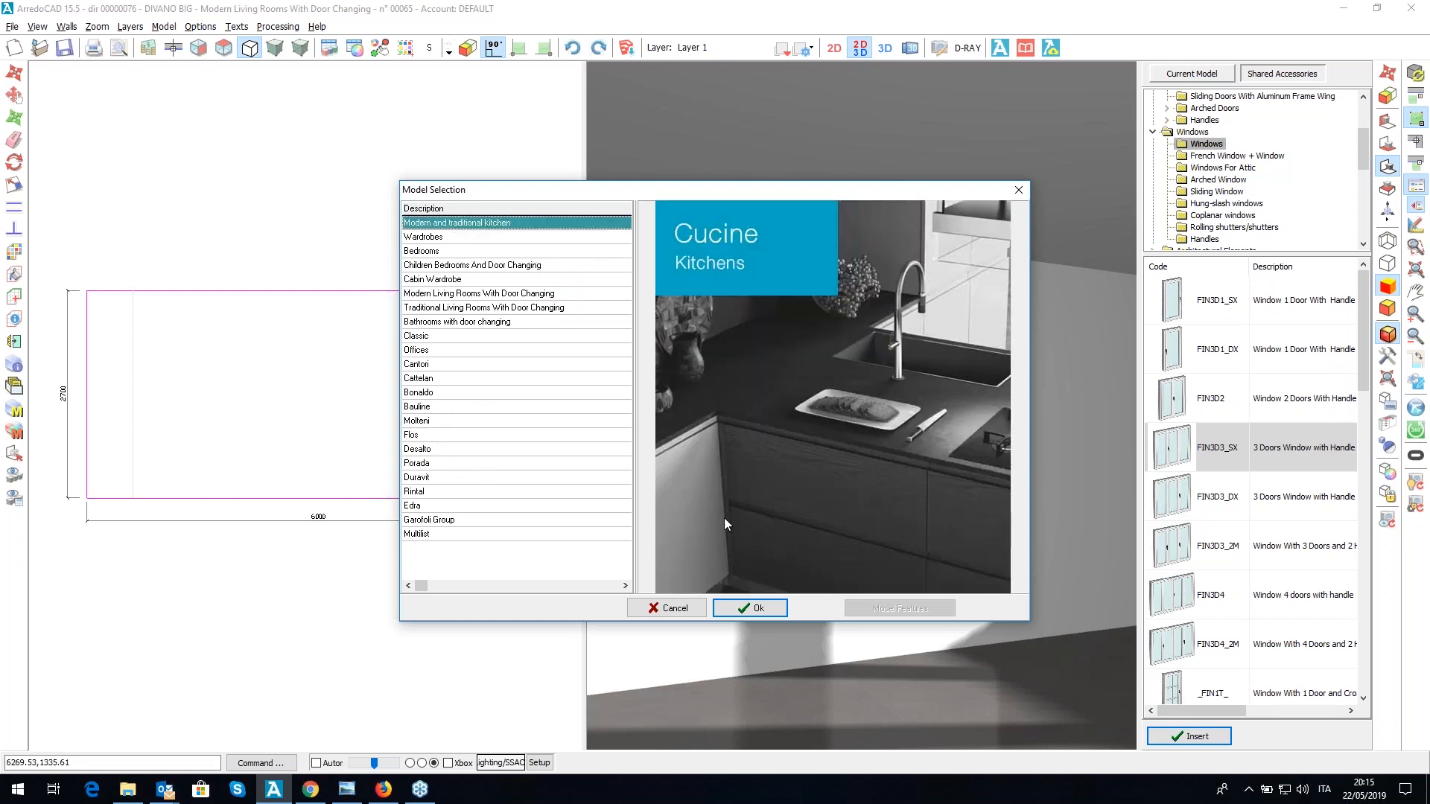
{"action": "left_click", "coordinate": [733, 610]}
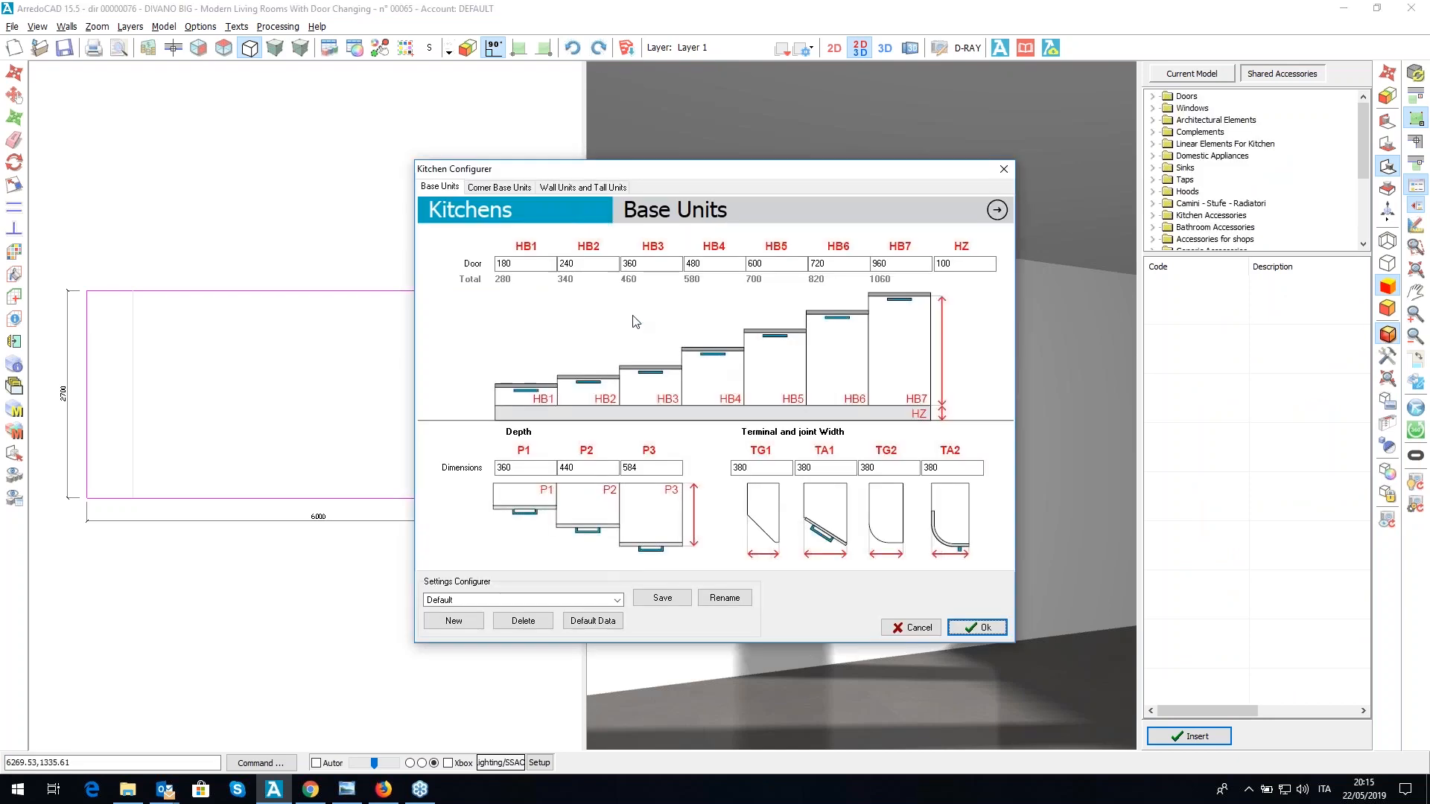
{"action": "double_click", "coordinate": [527, 262]}
{"action": "key", "text": "Tab"}
{"action": "key", "text": "Tab"}
{"action": "key", "text": "Tab"}
{"action": "left_click", "coordinate": [512, 190]}
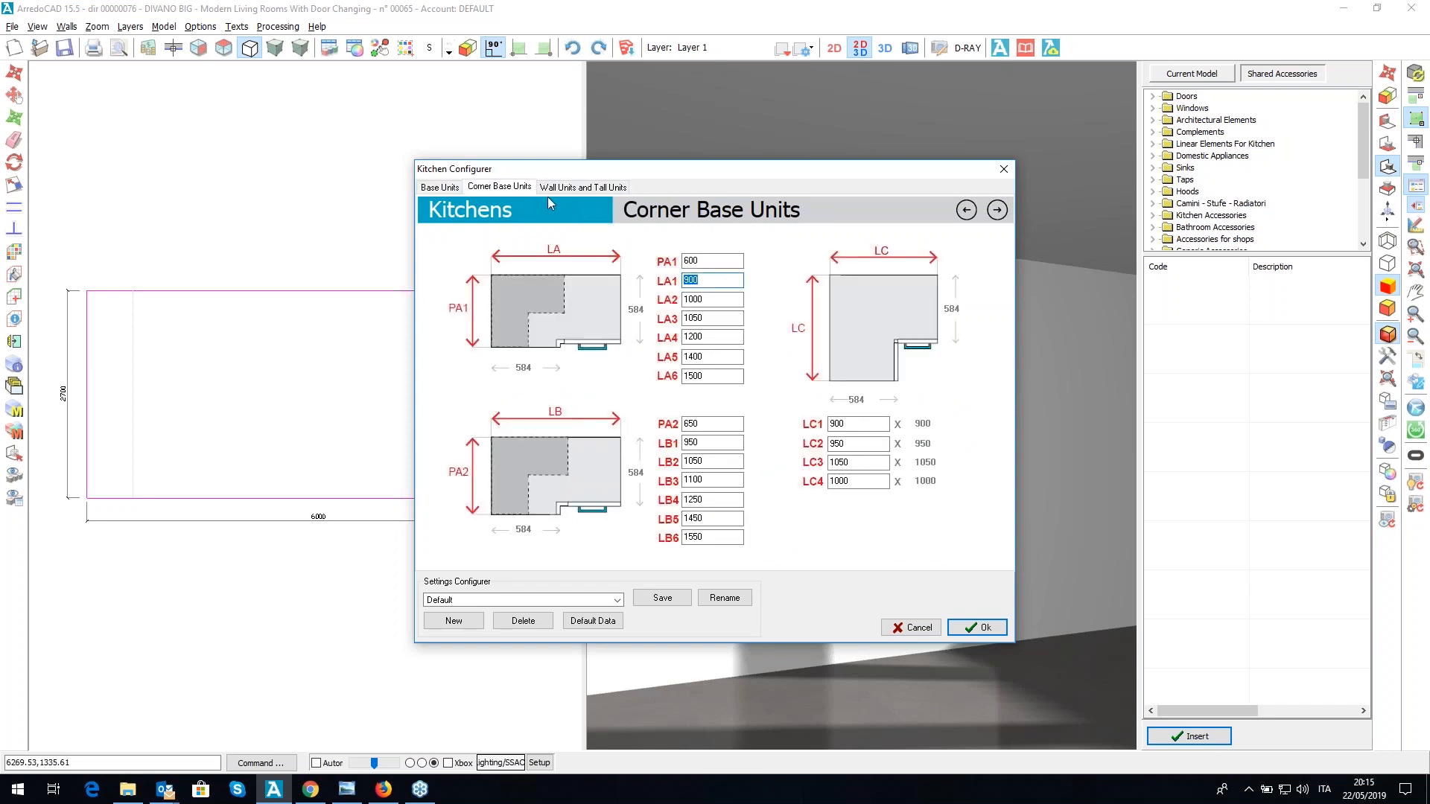
{"action": "left_click", "coordinate": [563, 189]}
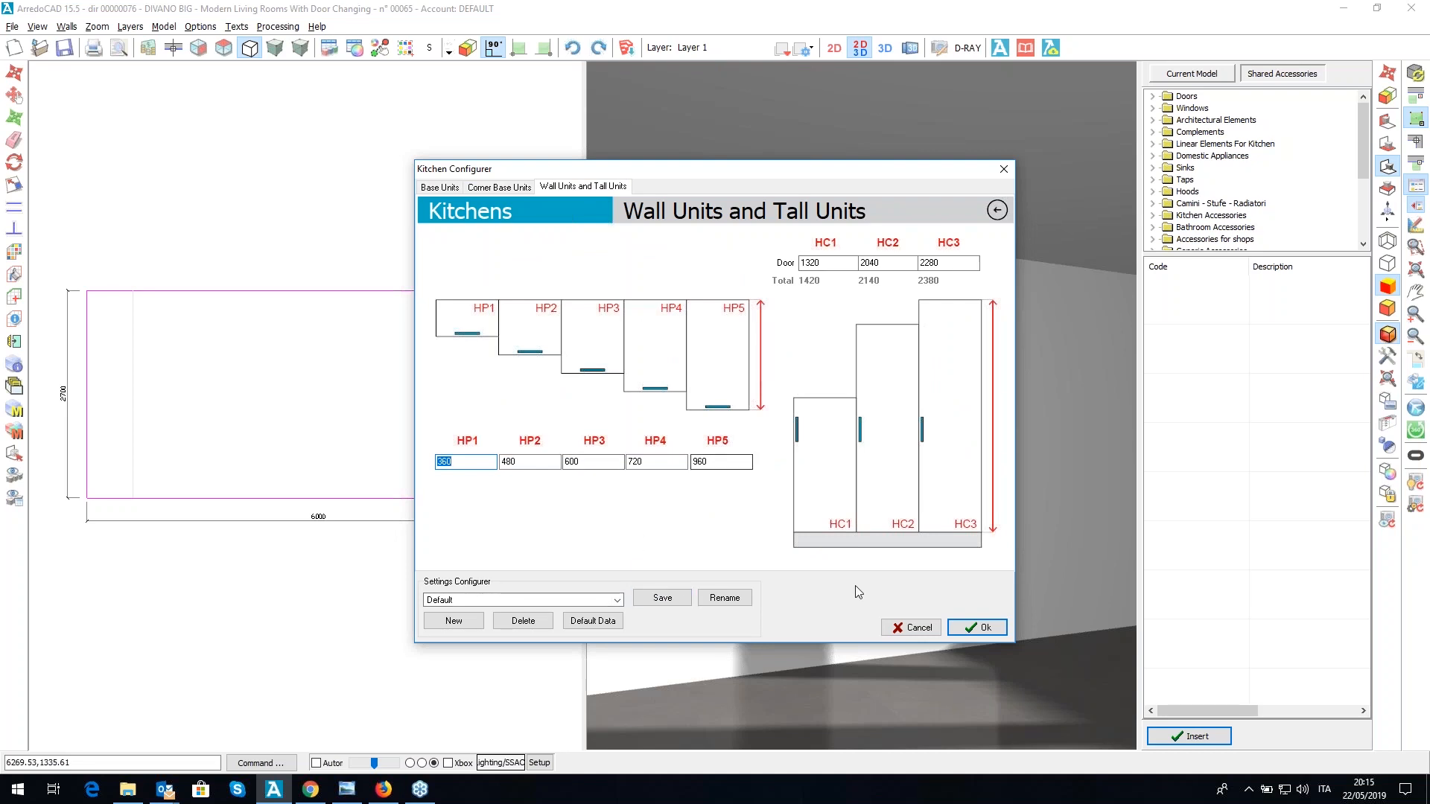
{"action": "left_click", "coordinate": [956, 632]}
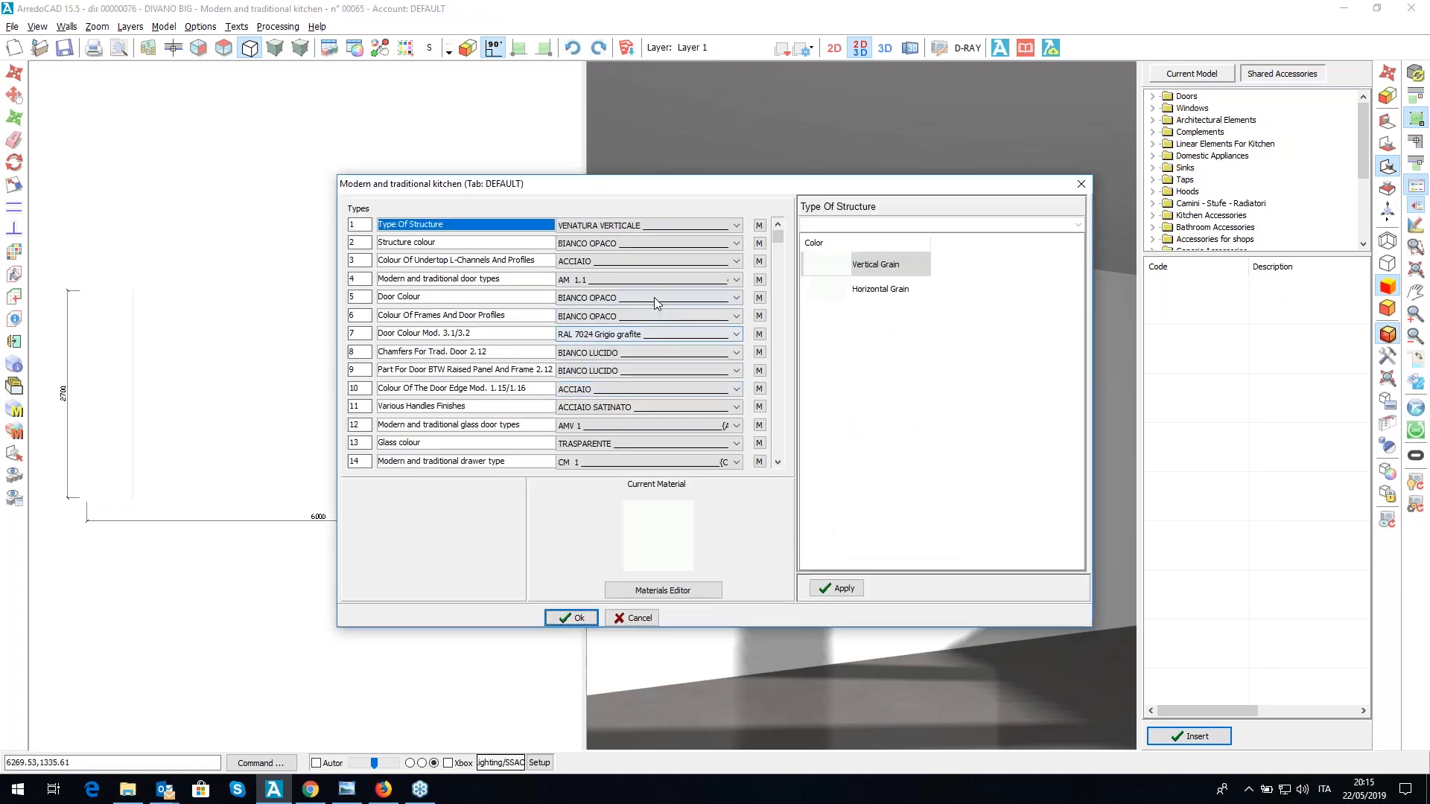
- Browse the modern front door types and set the kitchen's door type to AM 3.12
{"action": "left_click", "coordinate": [706, 281]}
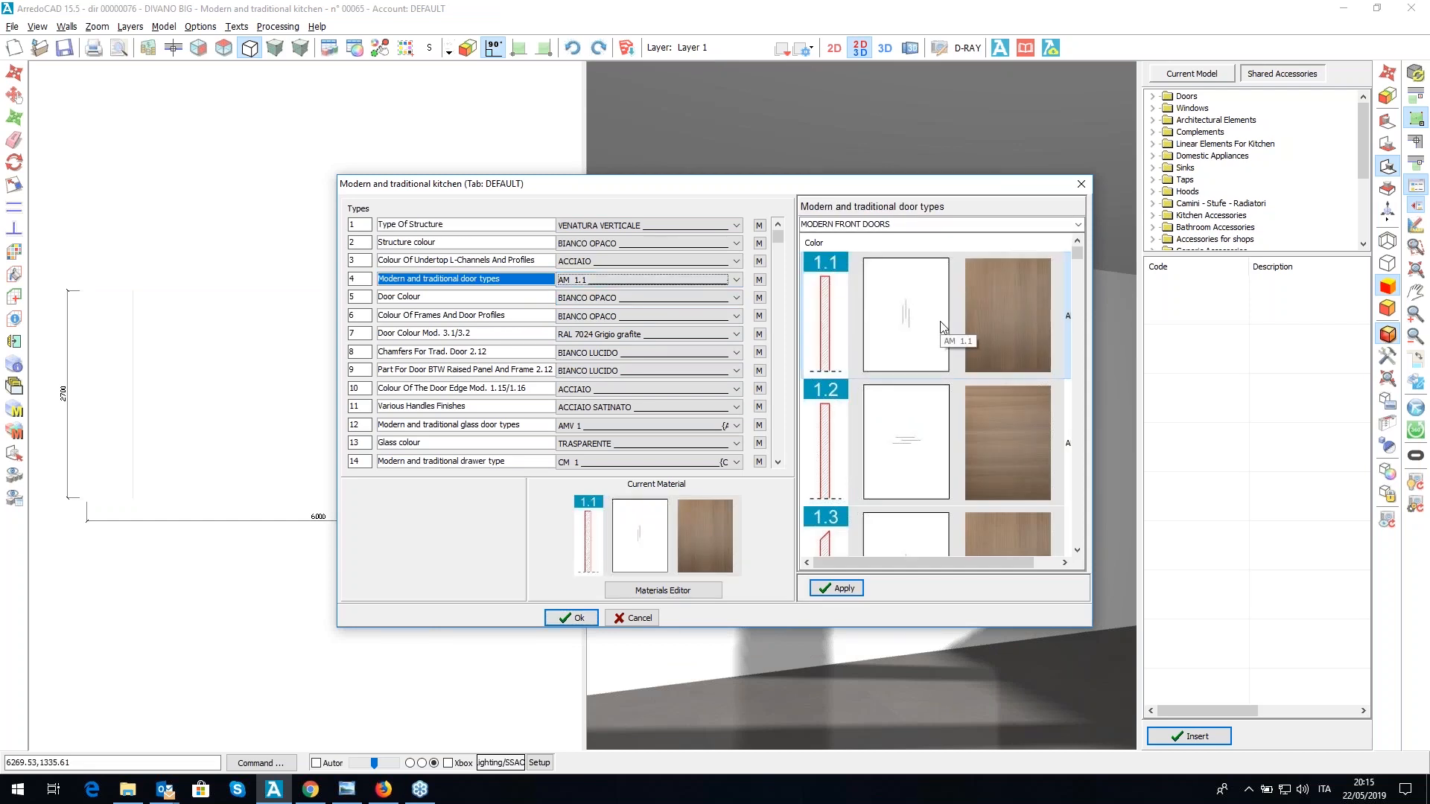
{"action": "scroll", "coordinate": [901, 344], "scroll_direction": "down", "scroll_amount": 3}
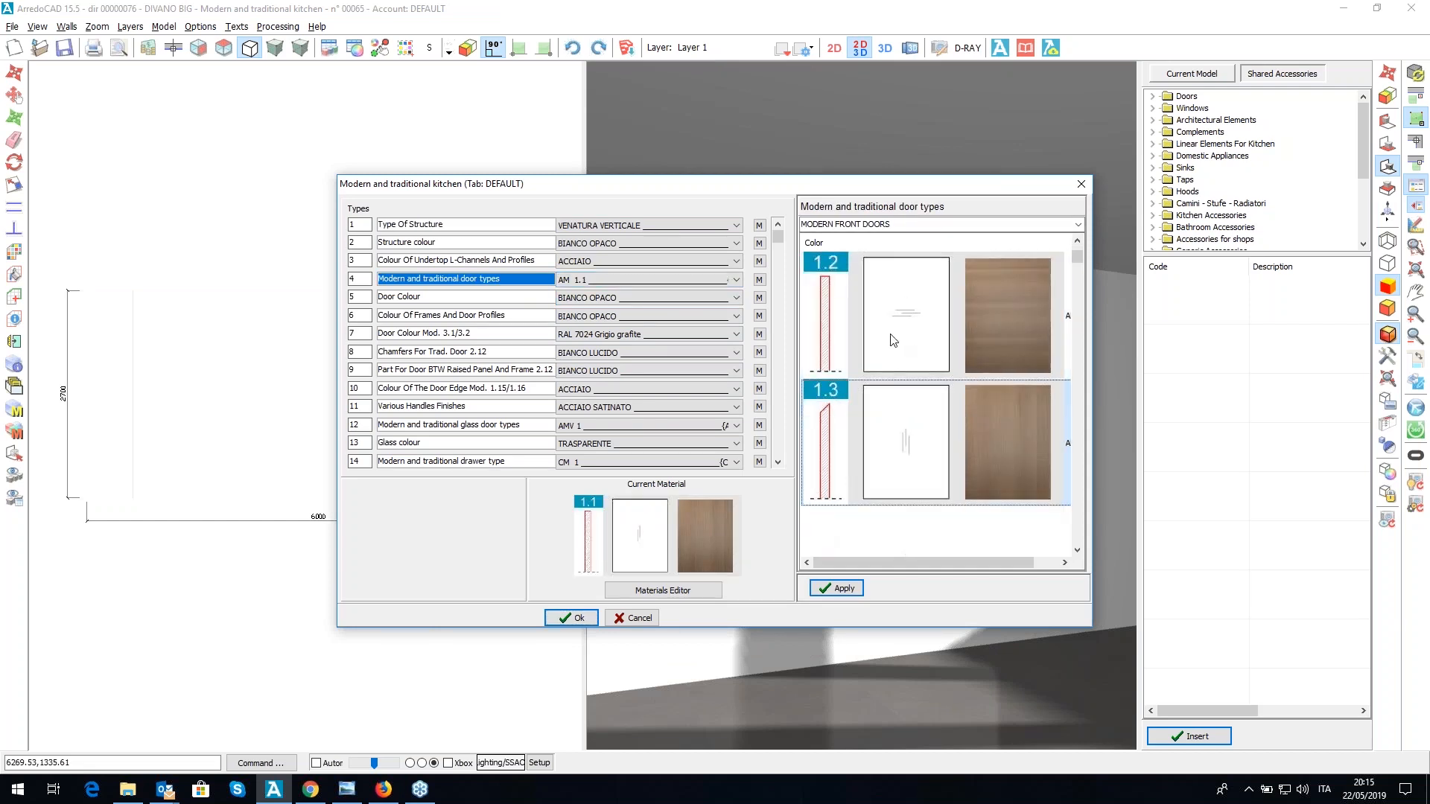
{"action": "scroll", "coordinate": [894, 340], "scroll_direction": "down", "scroll_amount": 1}
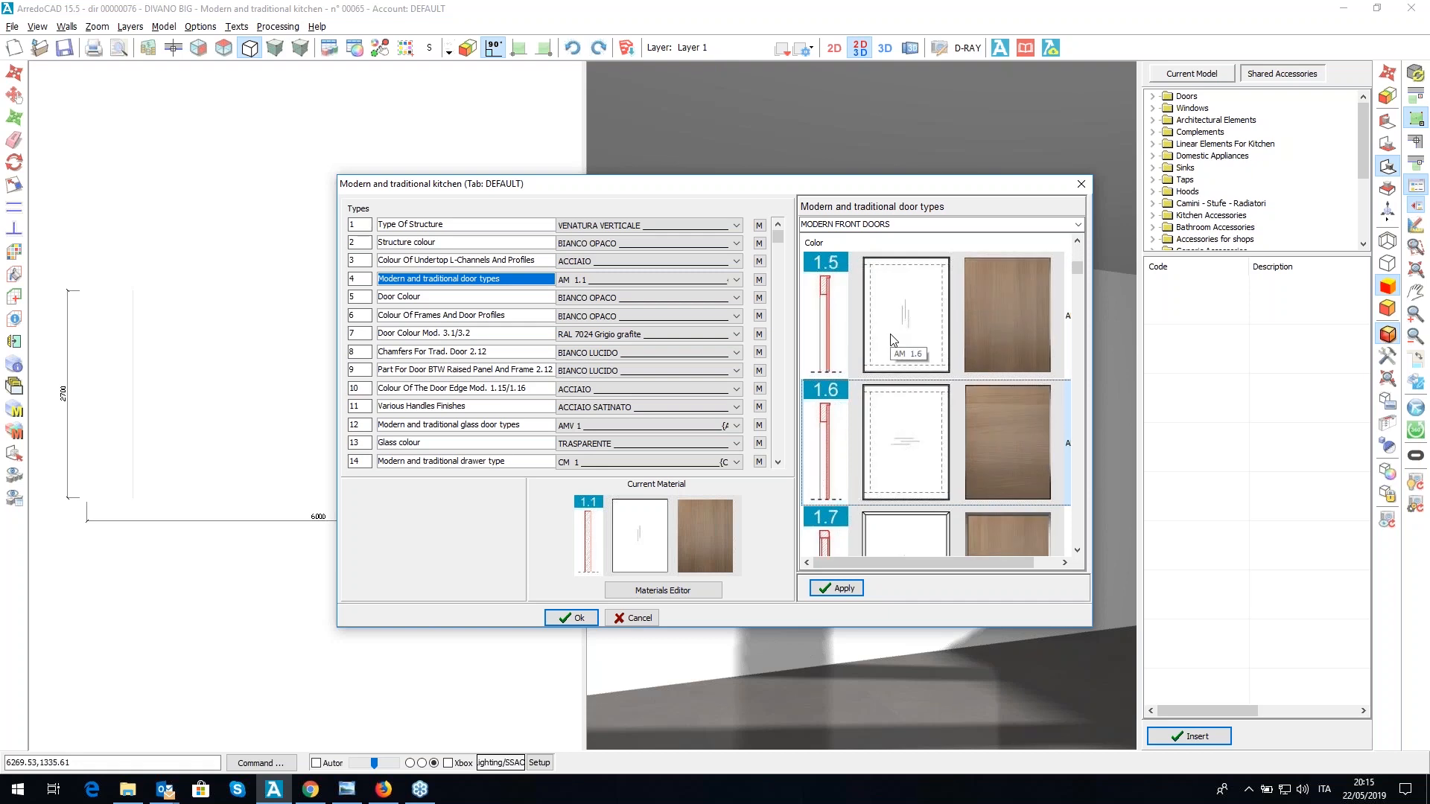
{"action": "scroll", "coordinate": [894, 340], "scroll_direction": "down", "scroll_amount": 8}
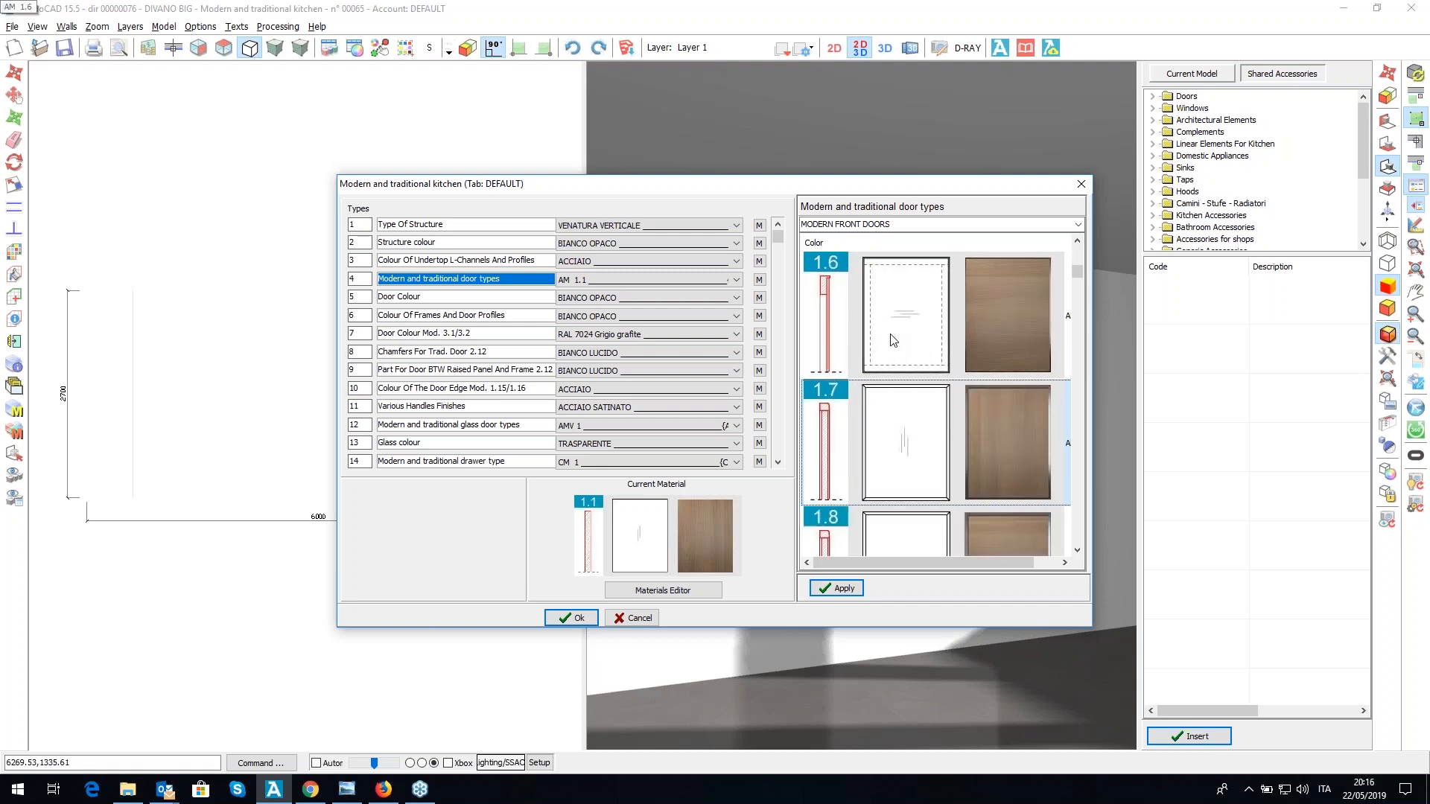
{"action": "scroll", "coordinate": [893, 340], "scroll_direction": "down", "scroll_amount": 7}
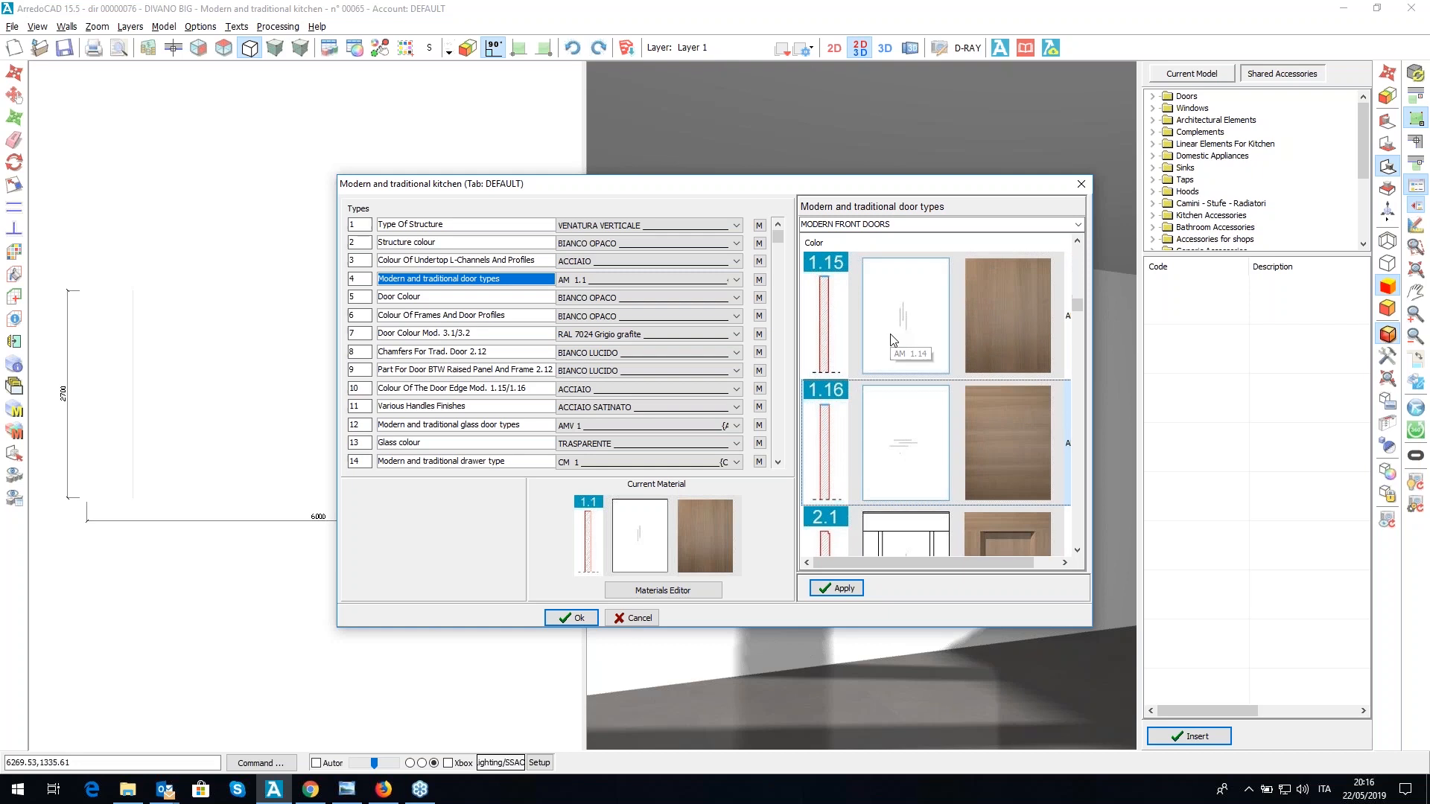
{"action": "scroll", "coordinate": [893, 340], "scroll_direction": "down", "scroll_amount": 10}
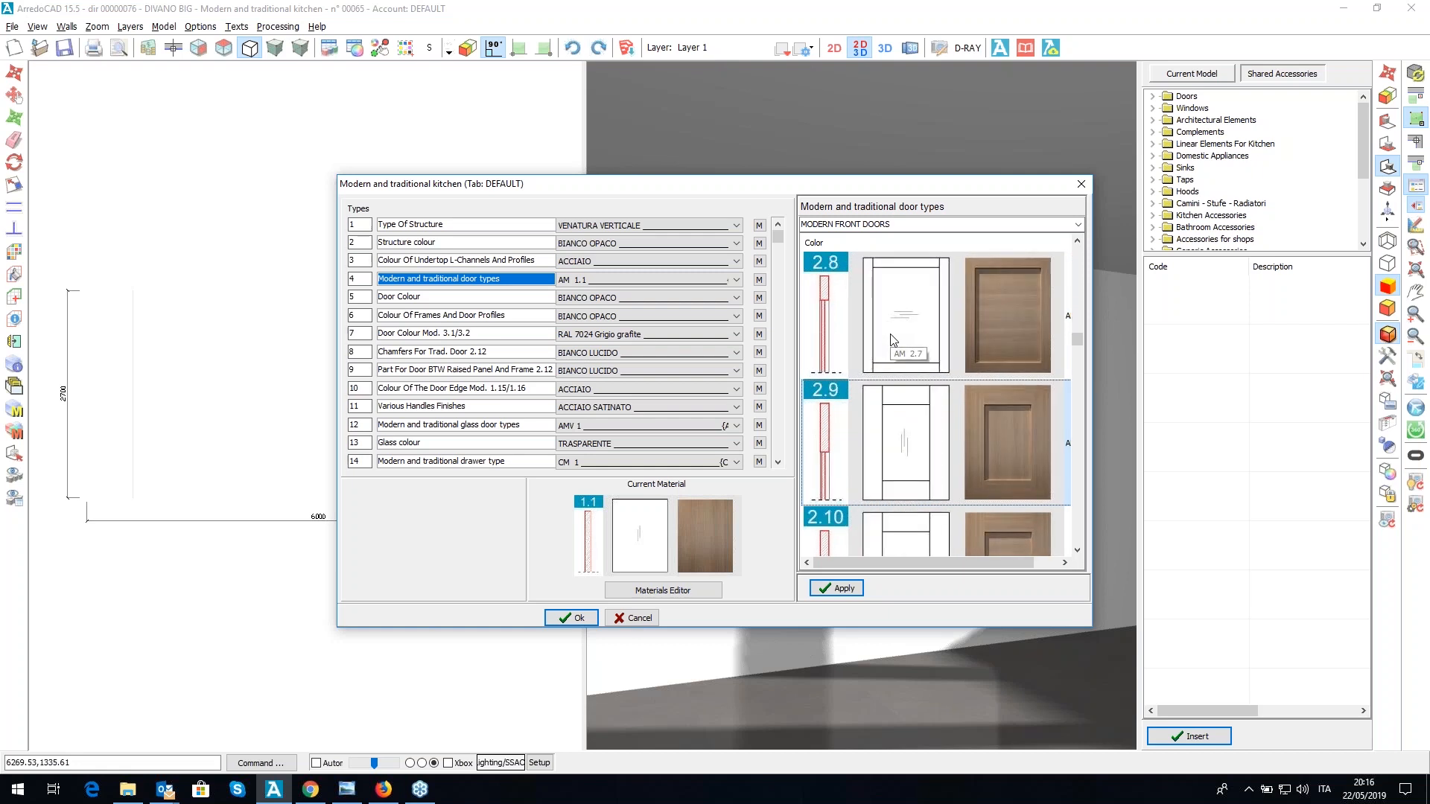
{"action": "scroll", "coordinate": [894, 341], "scroll_direction": "down", "scroll_amount": 10}
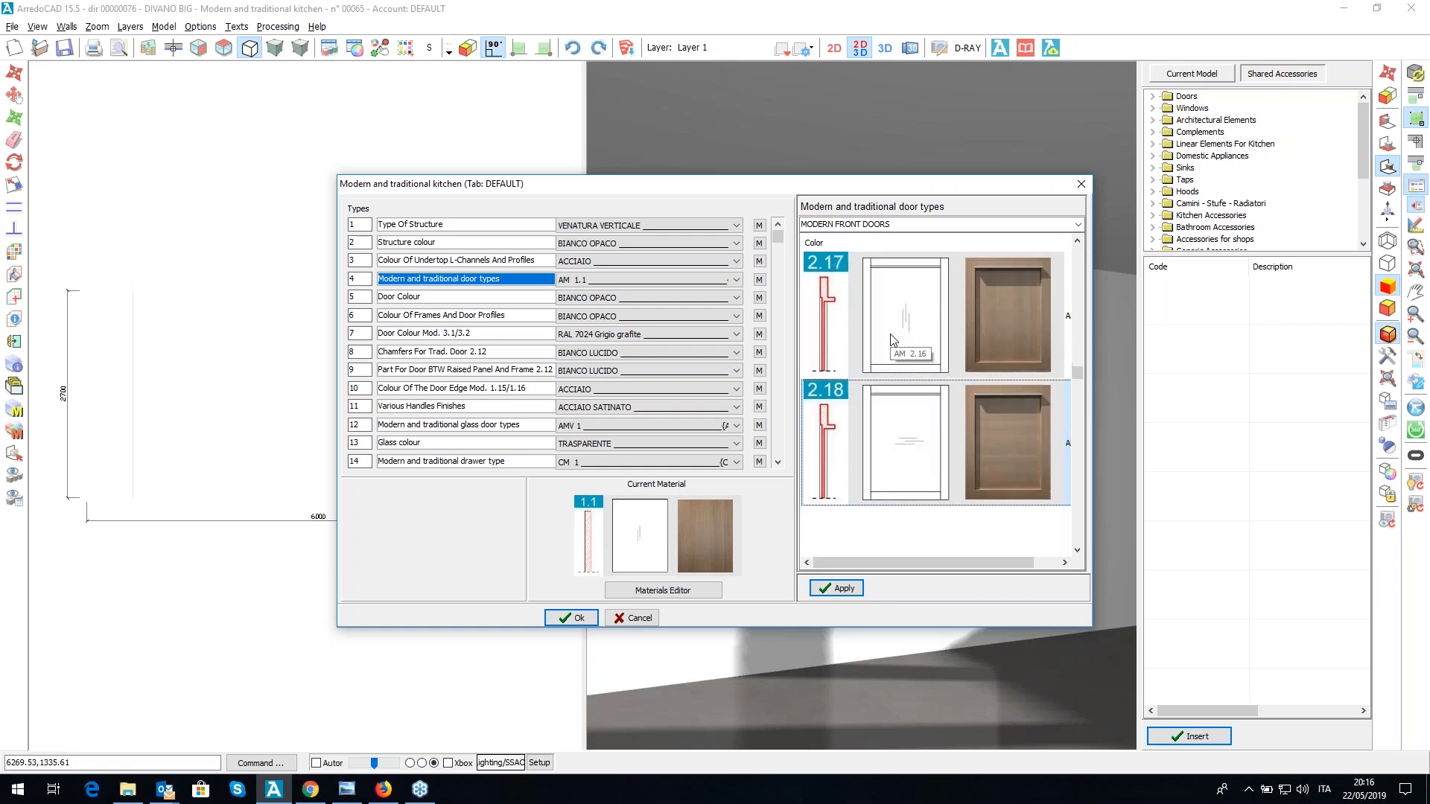
{"action": "scroll", "coordinate": [893, 340], "scroll_direction": "down", "scroll_amount": 7}
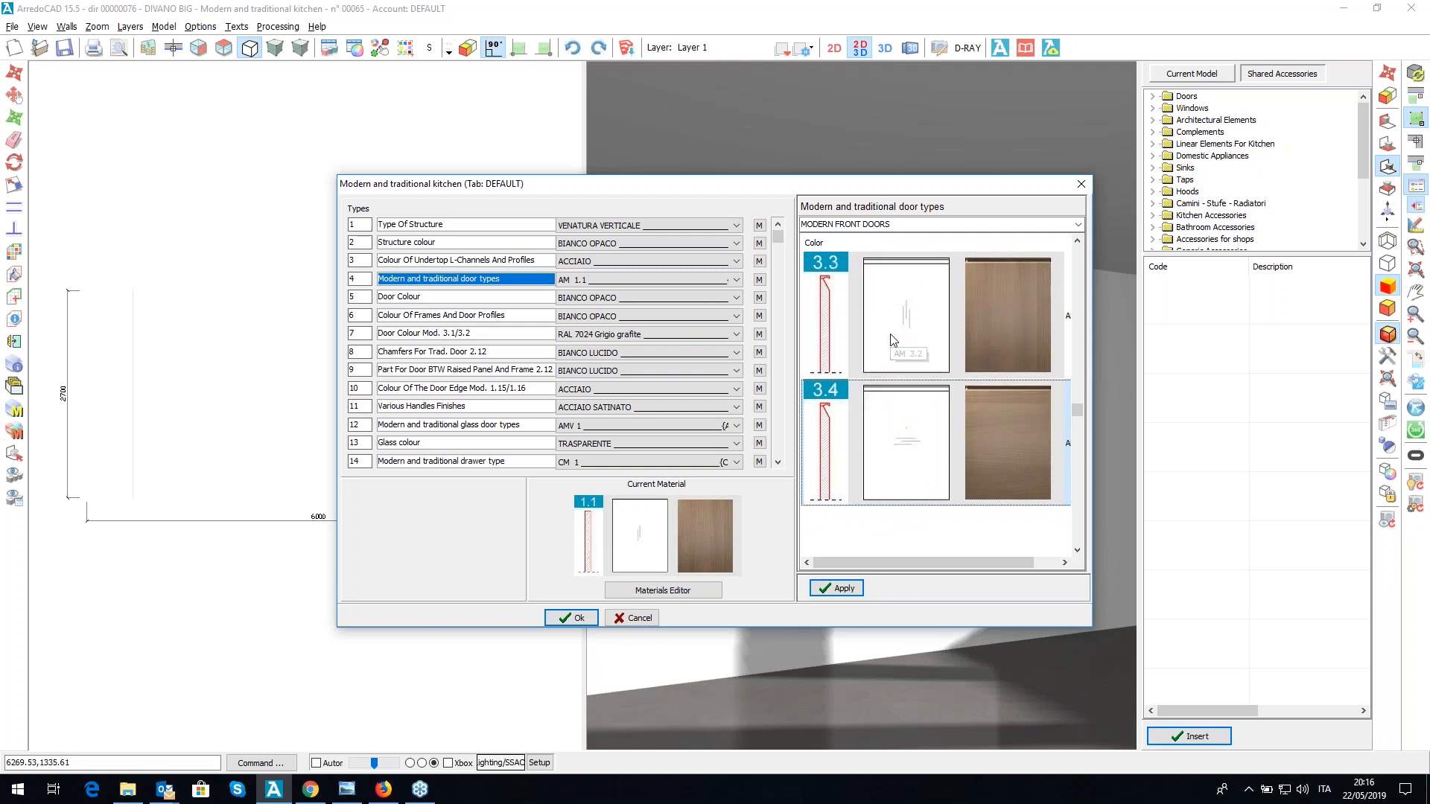
{"action": "scroll", "coordinate": [891, 339], "scroll_direction": "down", "scroll_amount": 2}
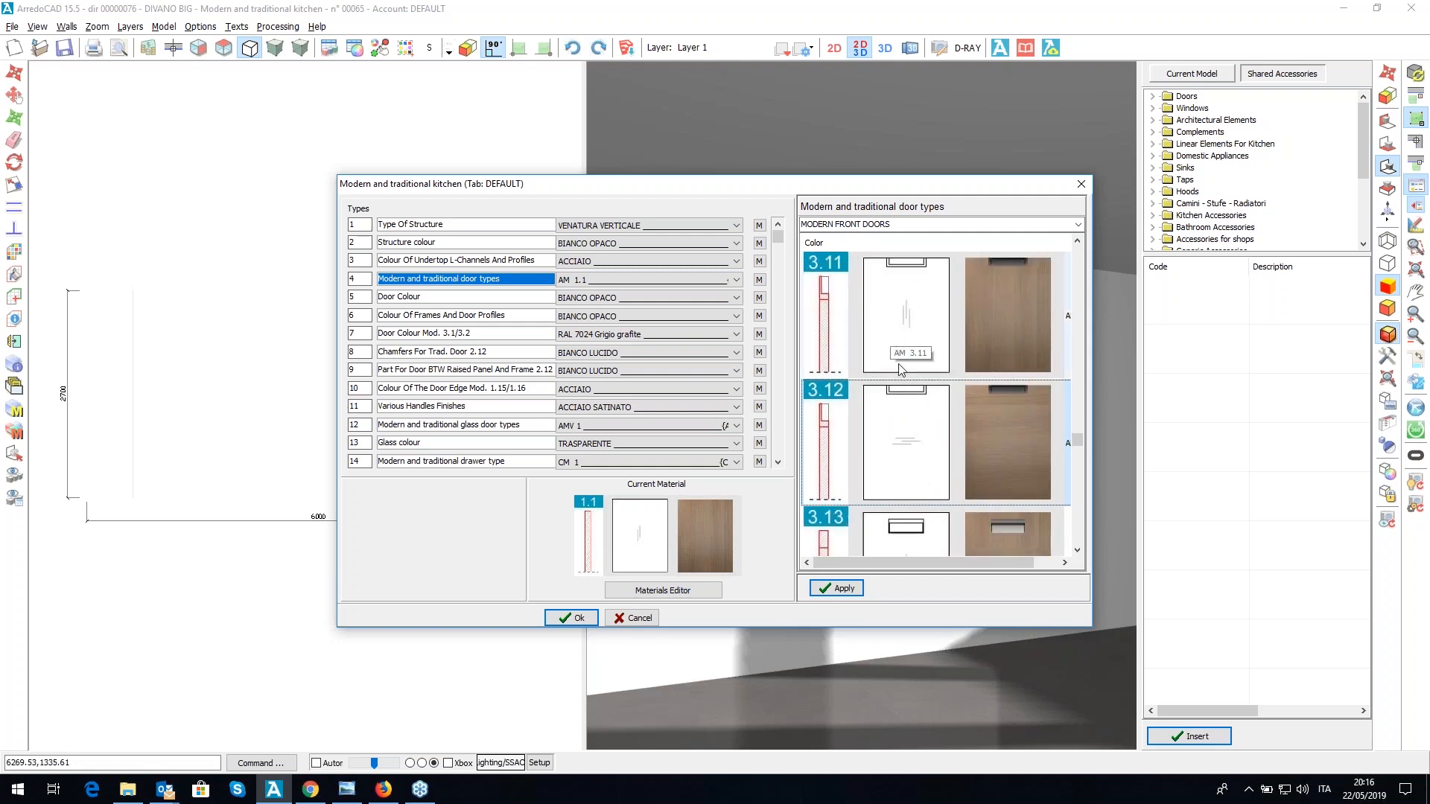
{"action": "left_click", "coordinate": [905, 441]}
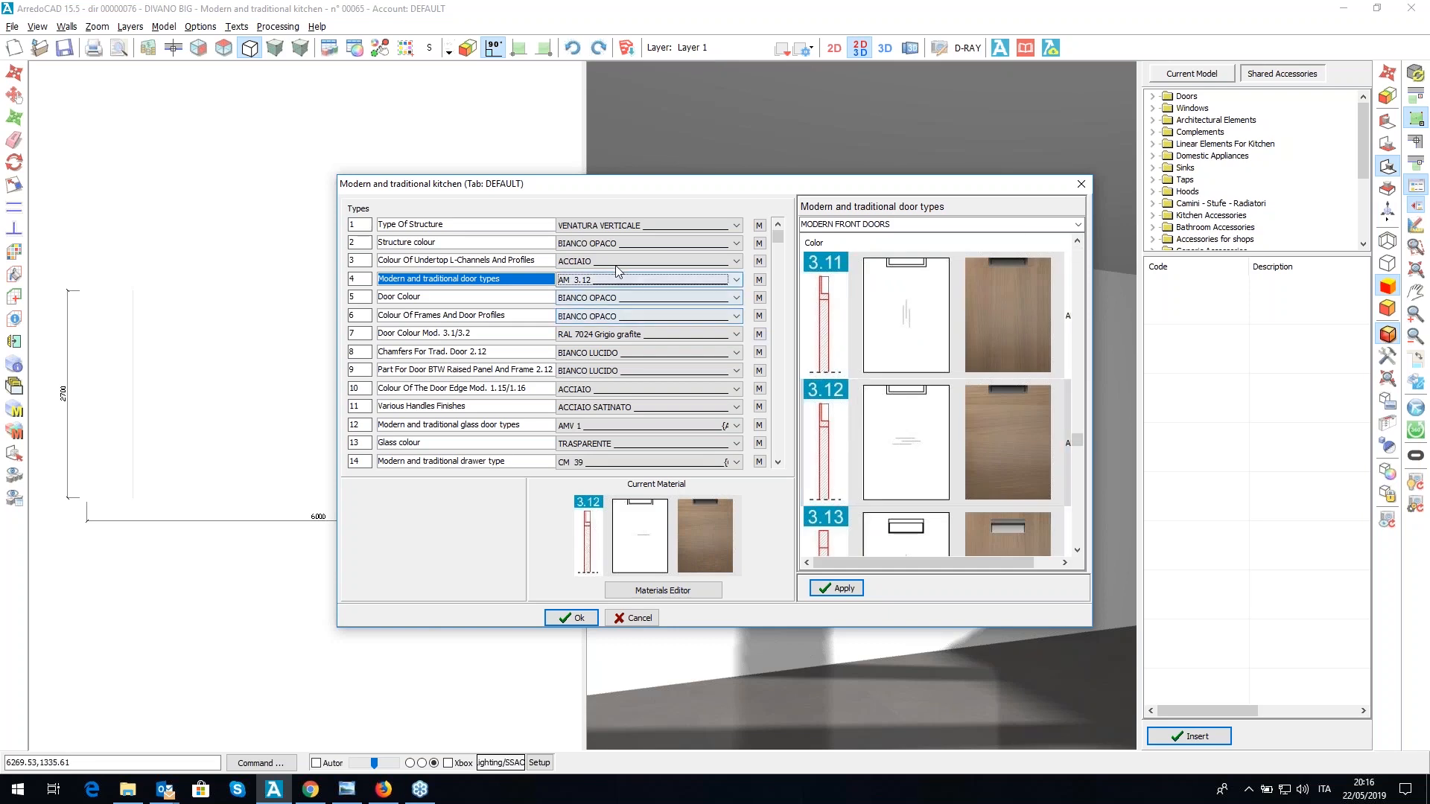
- Set the structure colour to Medium 69 from the Wood Middle Colors
{"action": "left_click", "coordinate": [600, 244]}
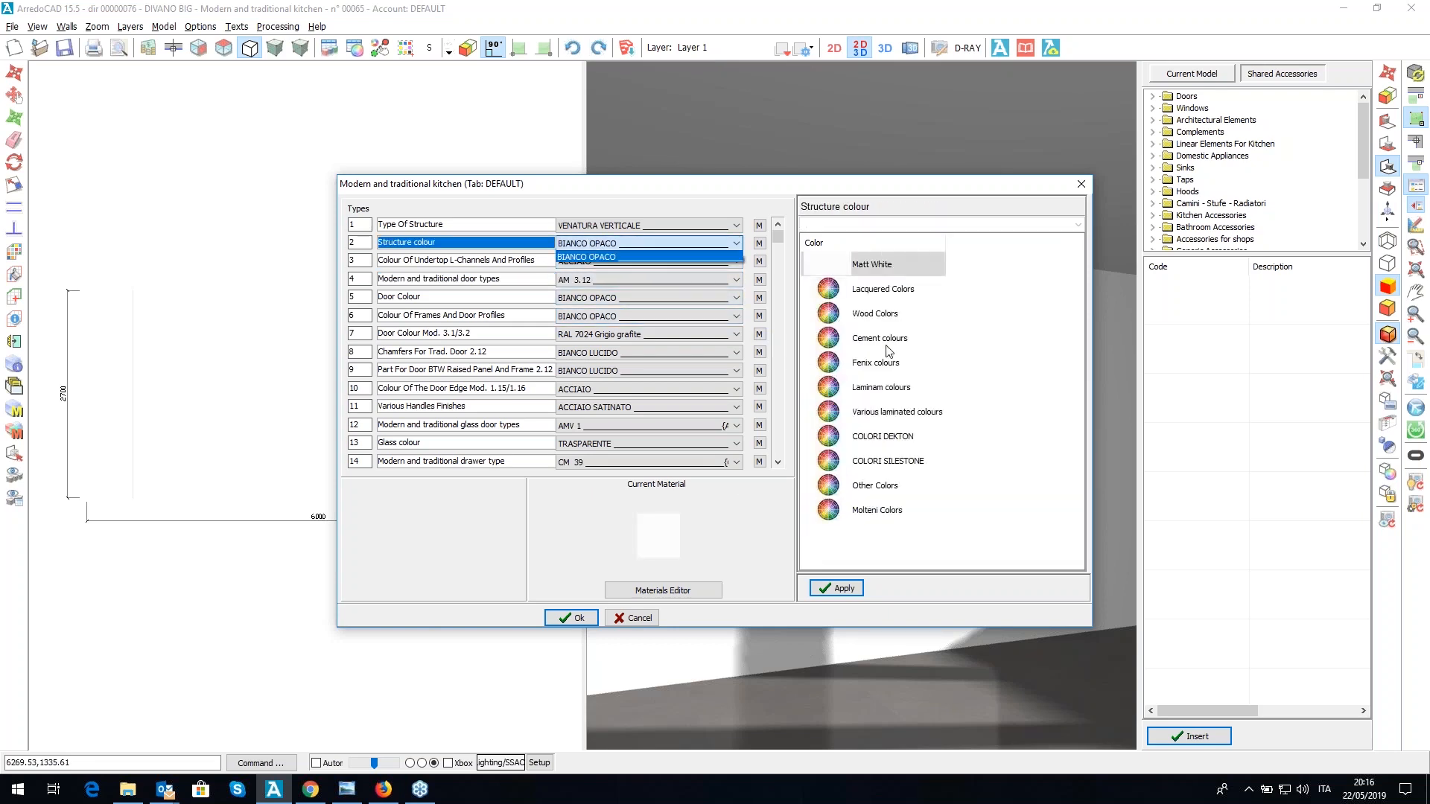
{"action": "double_click", "coordinate": [874, 314]}
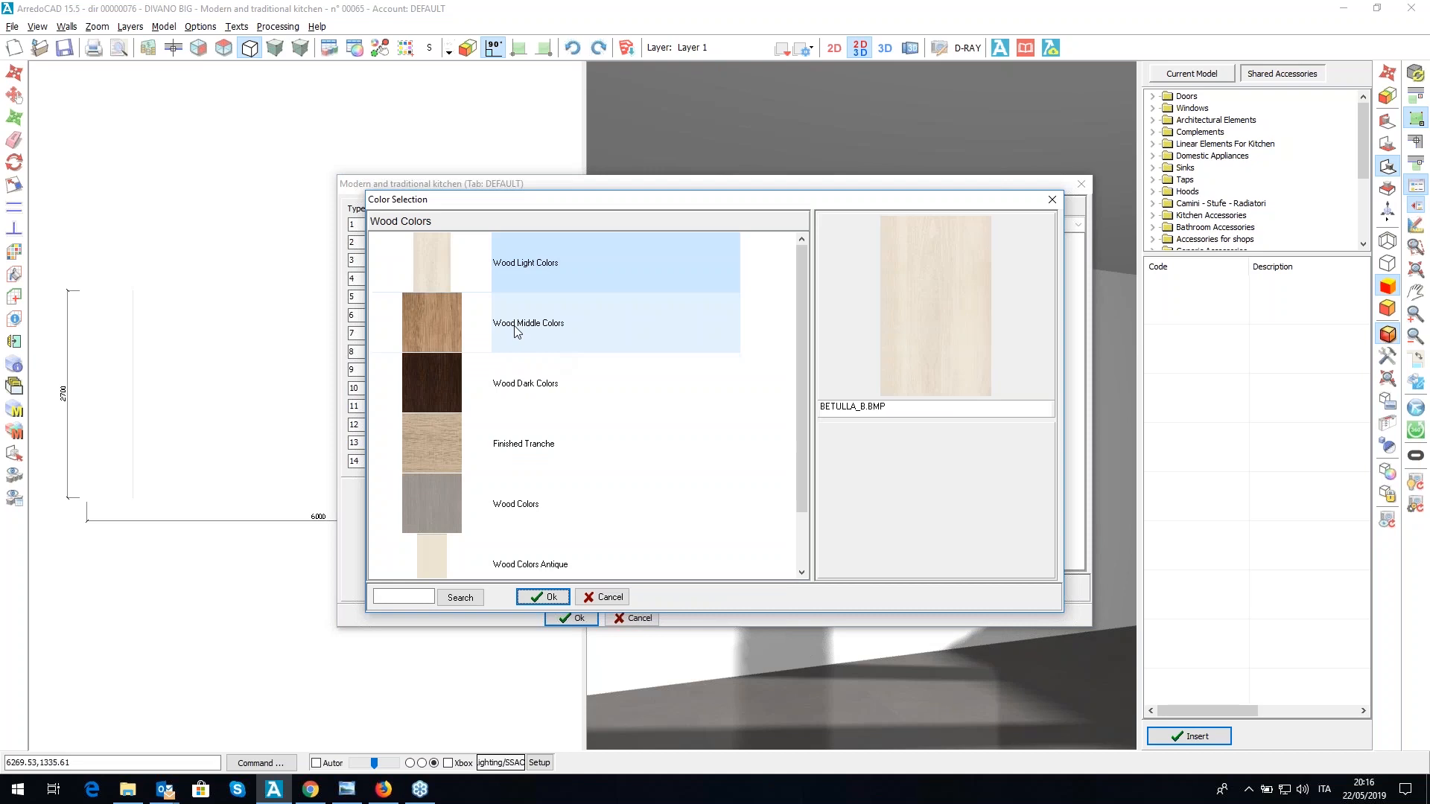
{"action": "left_click", "coordinate": [520, 320]}
{"action": "left_click", "coordinate": [521, 383]}
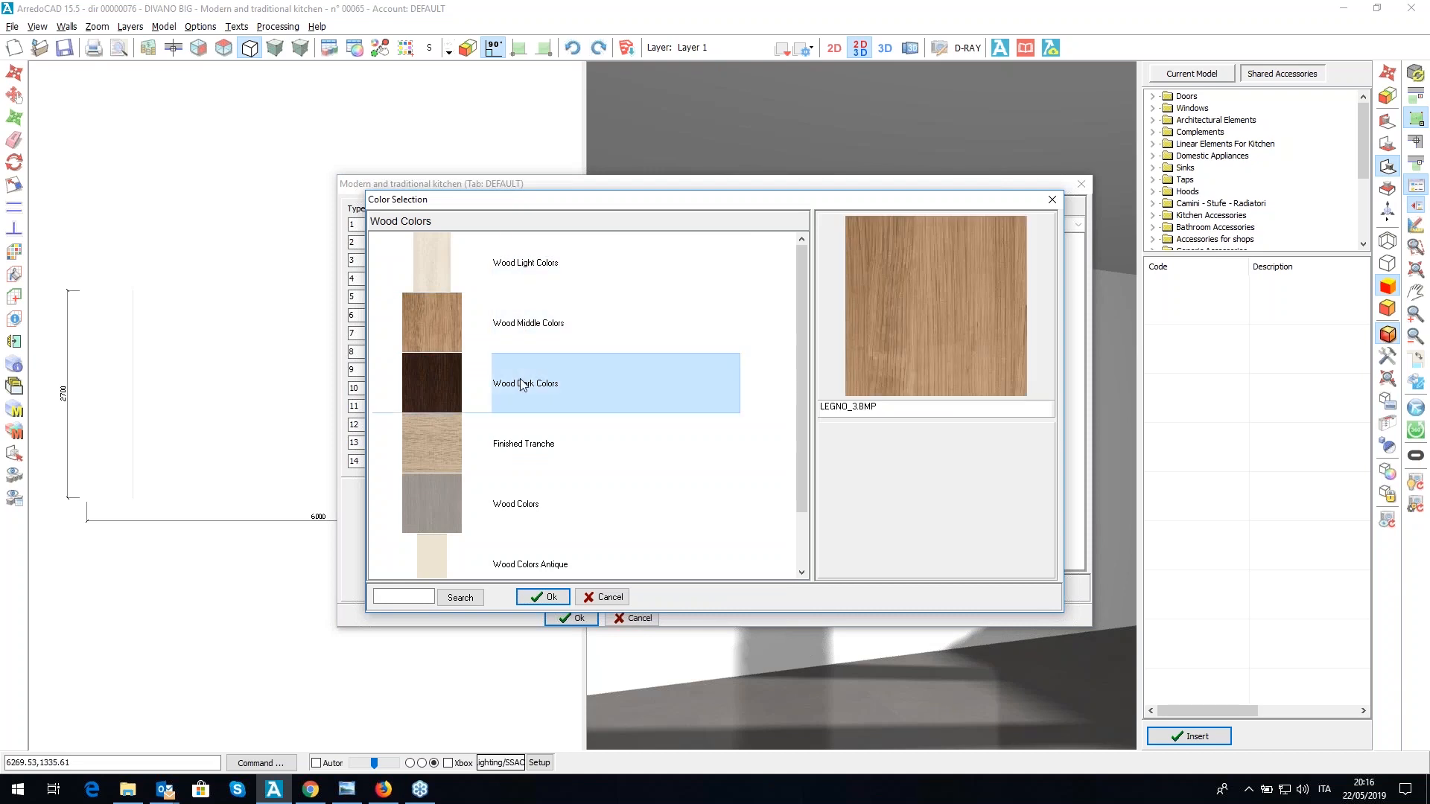
{"action": "left_click", "coordinate": [523, 336]}
{"action": "double_click", "coordinate": [530, 333]}
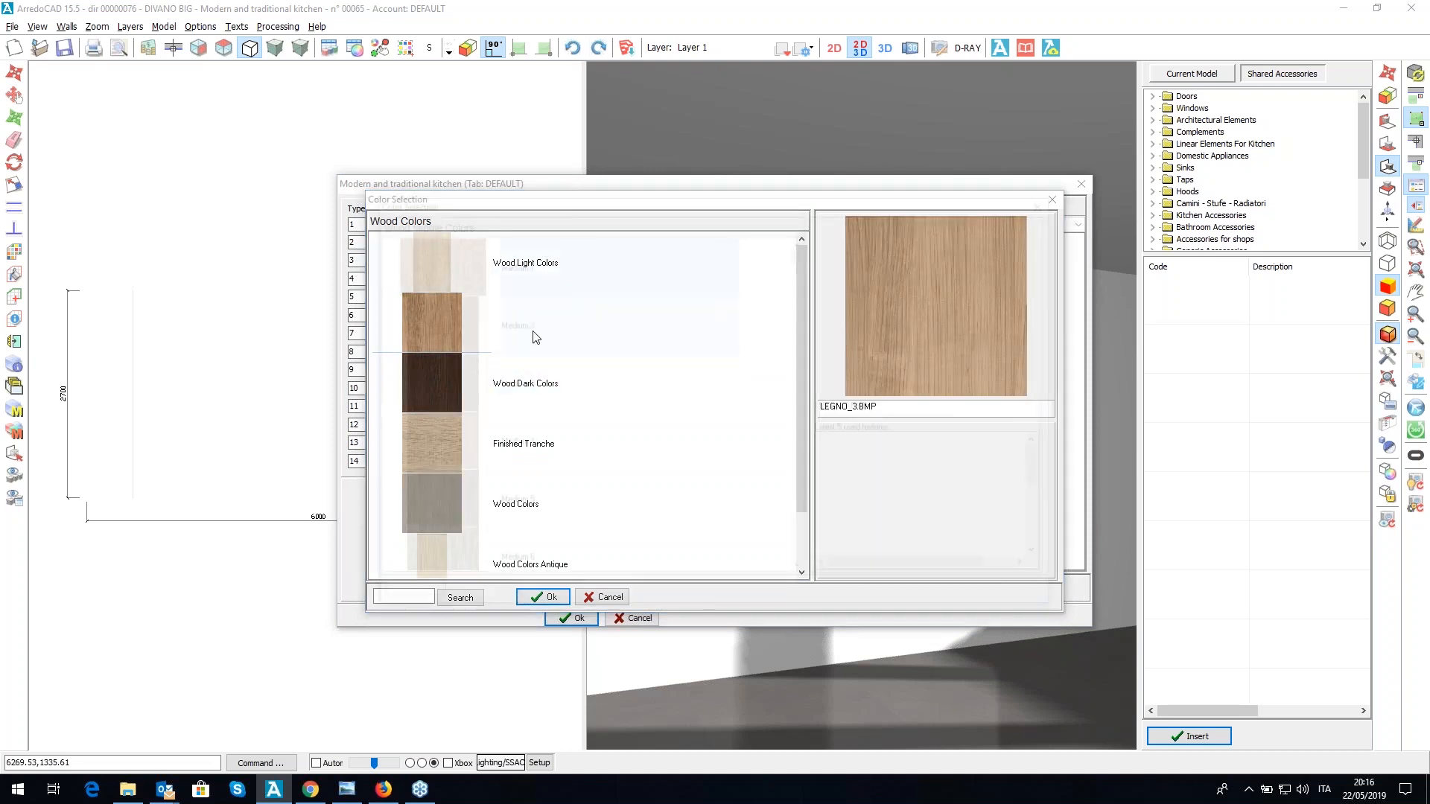
{"action": "scroll", "coordinate": [592, 384], "scroll_direction": "down", "scroll_amount": 9}
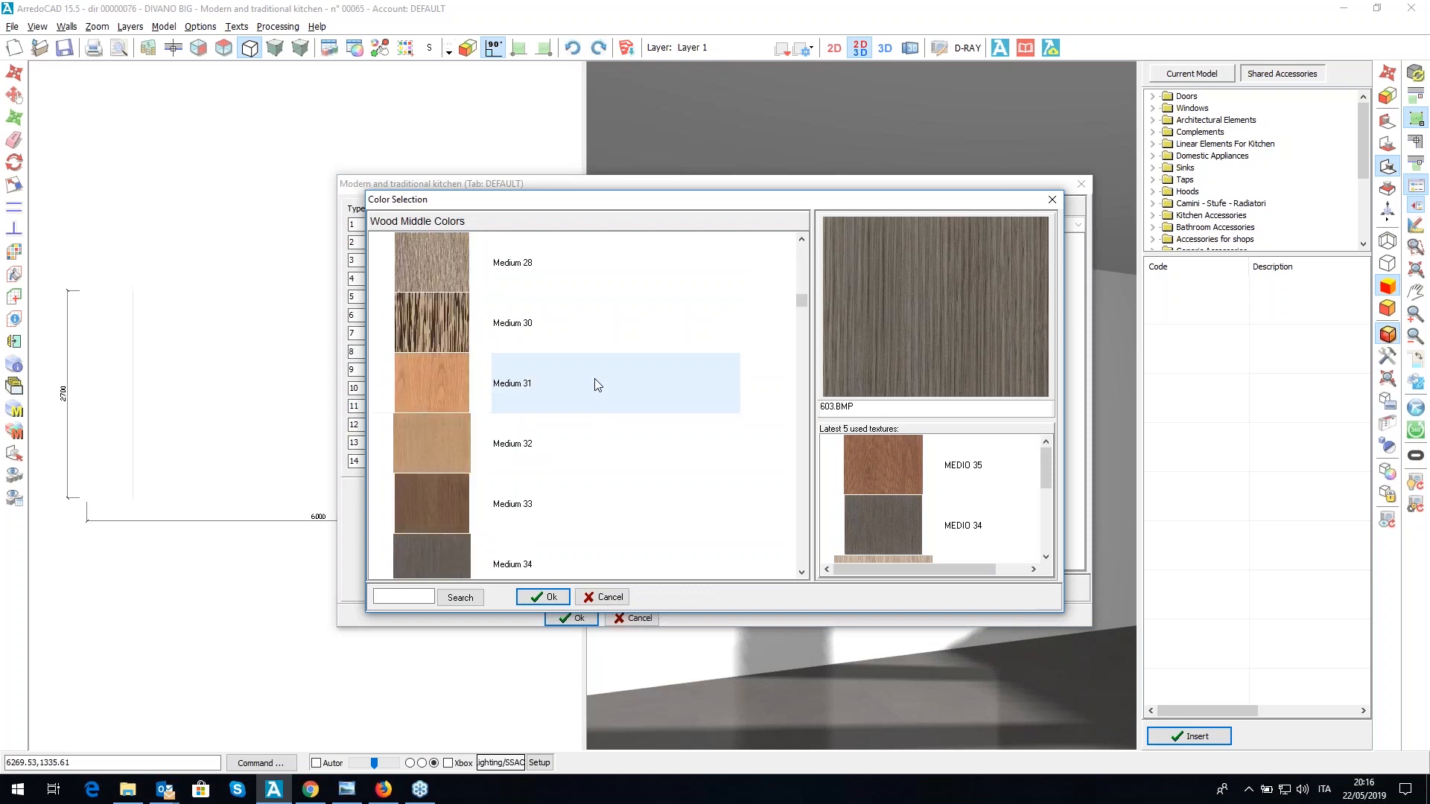
{"action": "scroll", "coordinate": [596, 376], "scroll_direction": "down", "scroll_amount": 11}
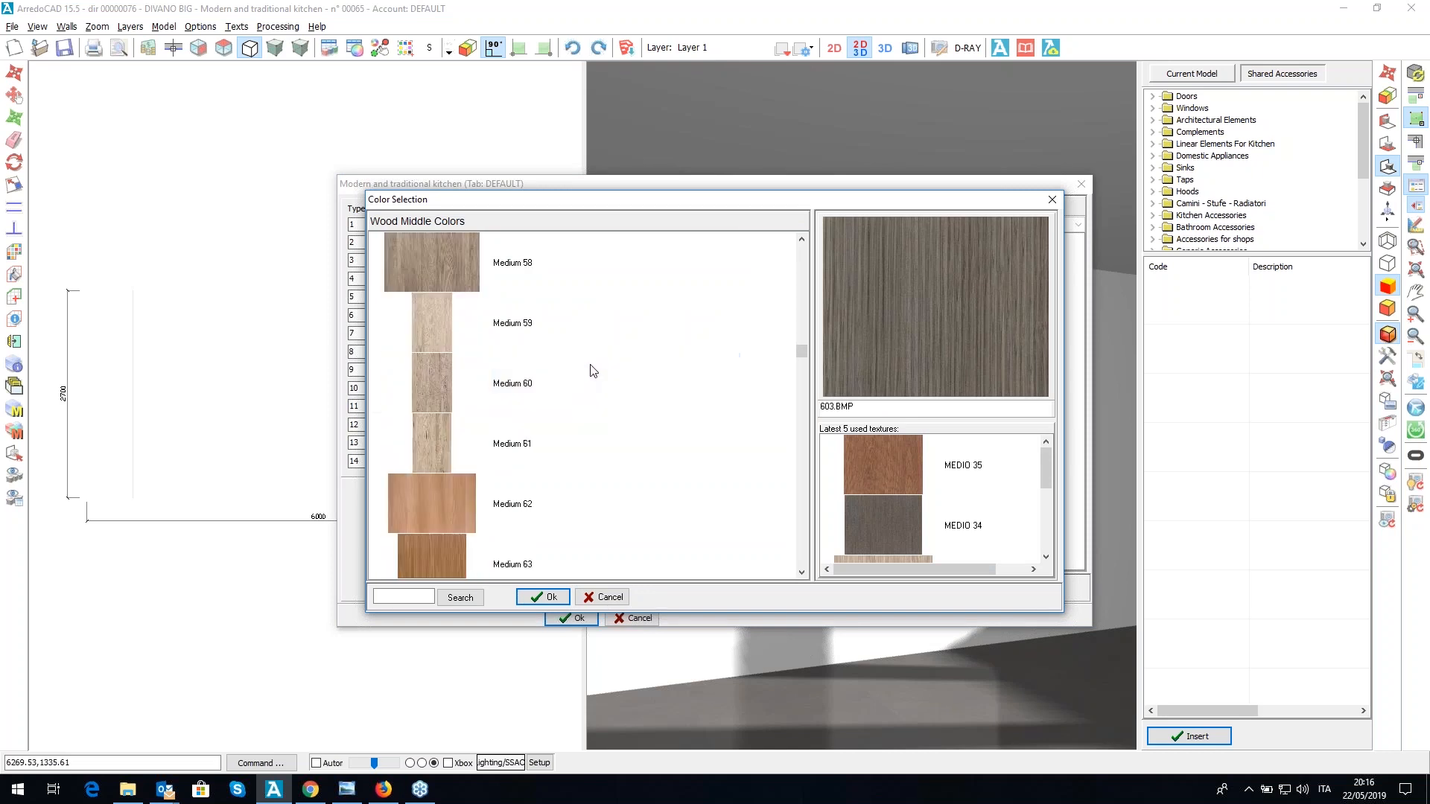
{"action": "scroll", "coordinate": [592, 367], "scroll_direction": "down", "scroll_amount": 2}
{"action": "left_click", "coordinate": [472, 400]}
{"action": "left_click", "coordinate": [543, 597]}
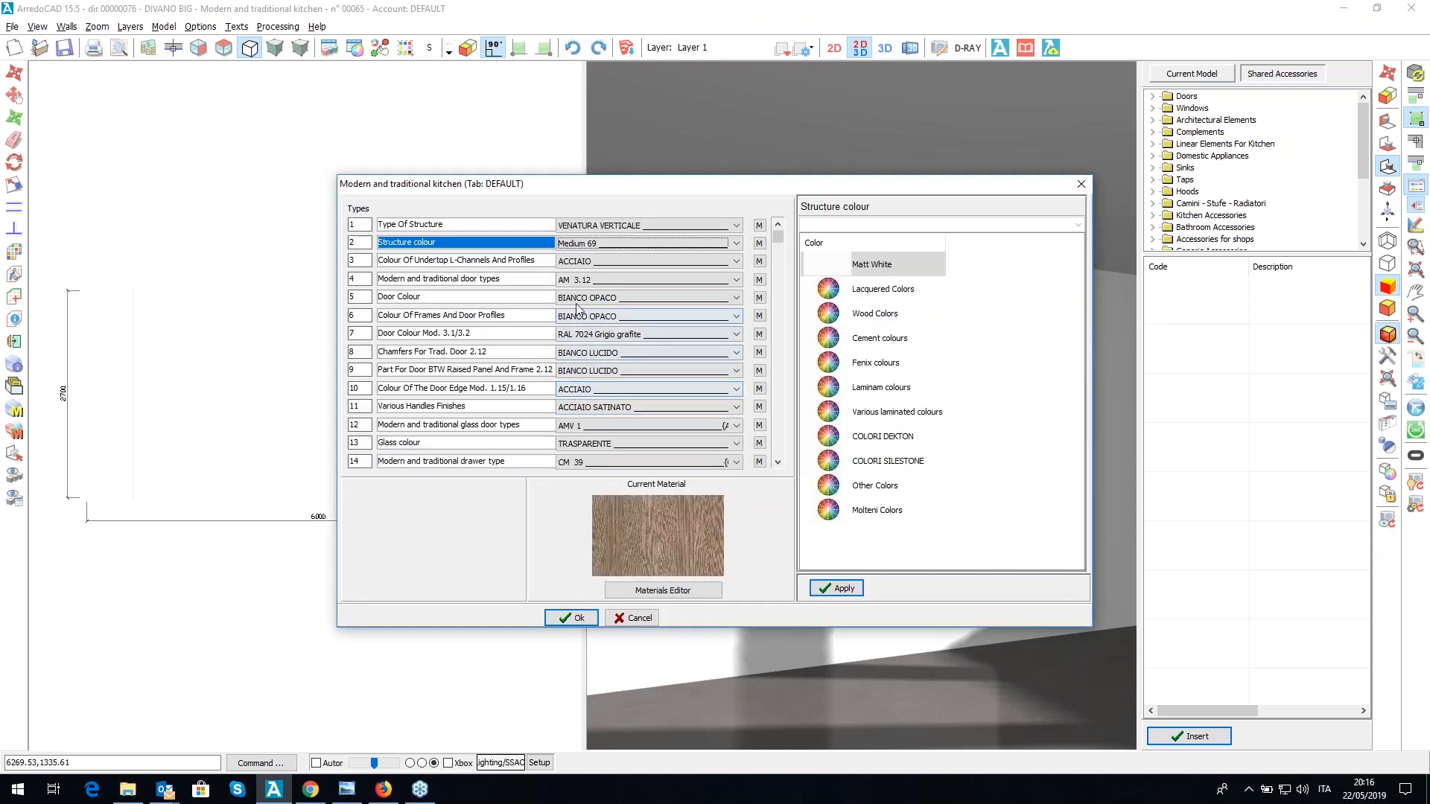
- Set the door colour to Glossy White from the Glossy Lacquered Colors
{"action": "left_click", "coordinate": [596, 298]}
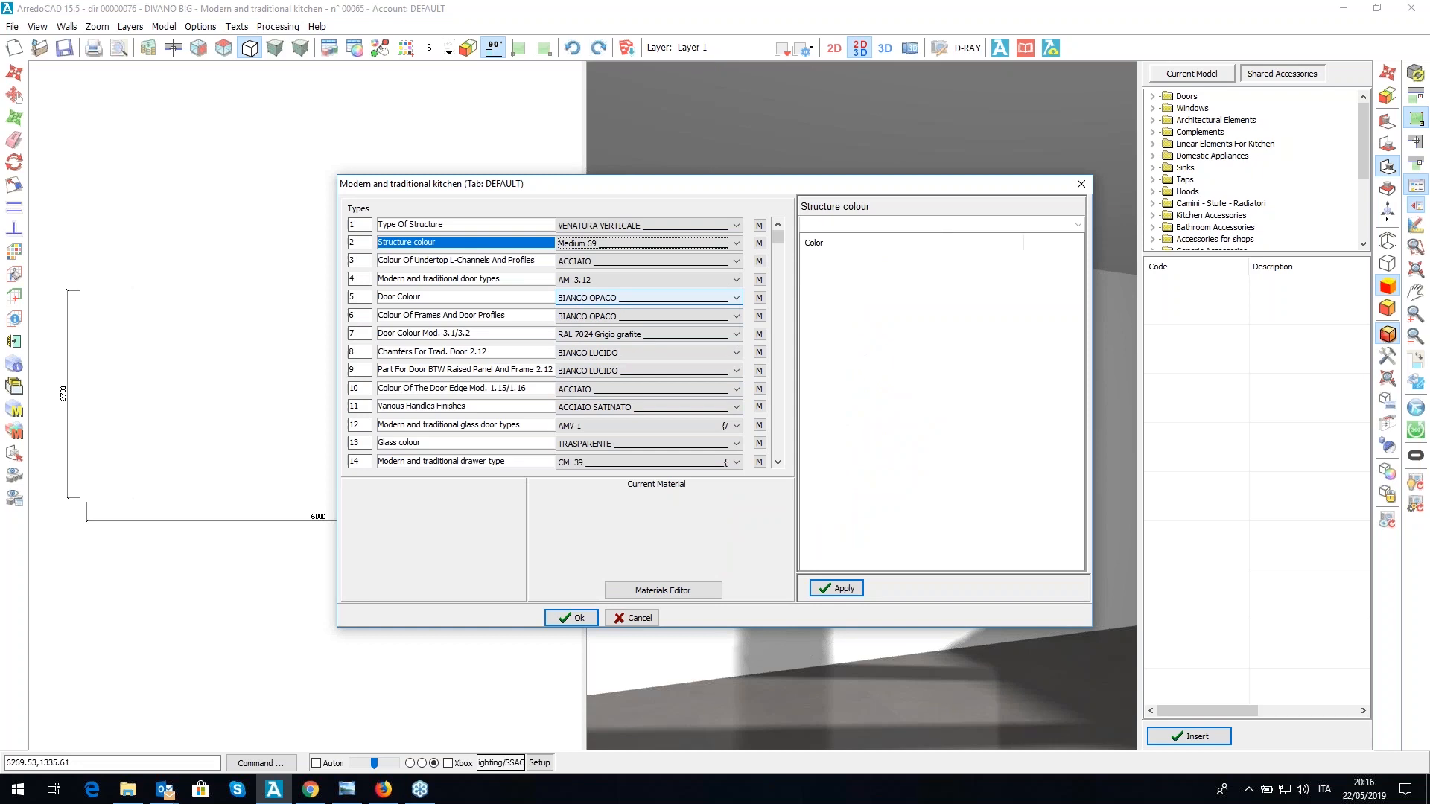
{"action": "left_click", "coordinate": [883, 295]}
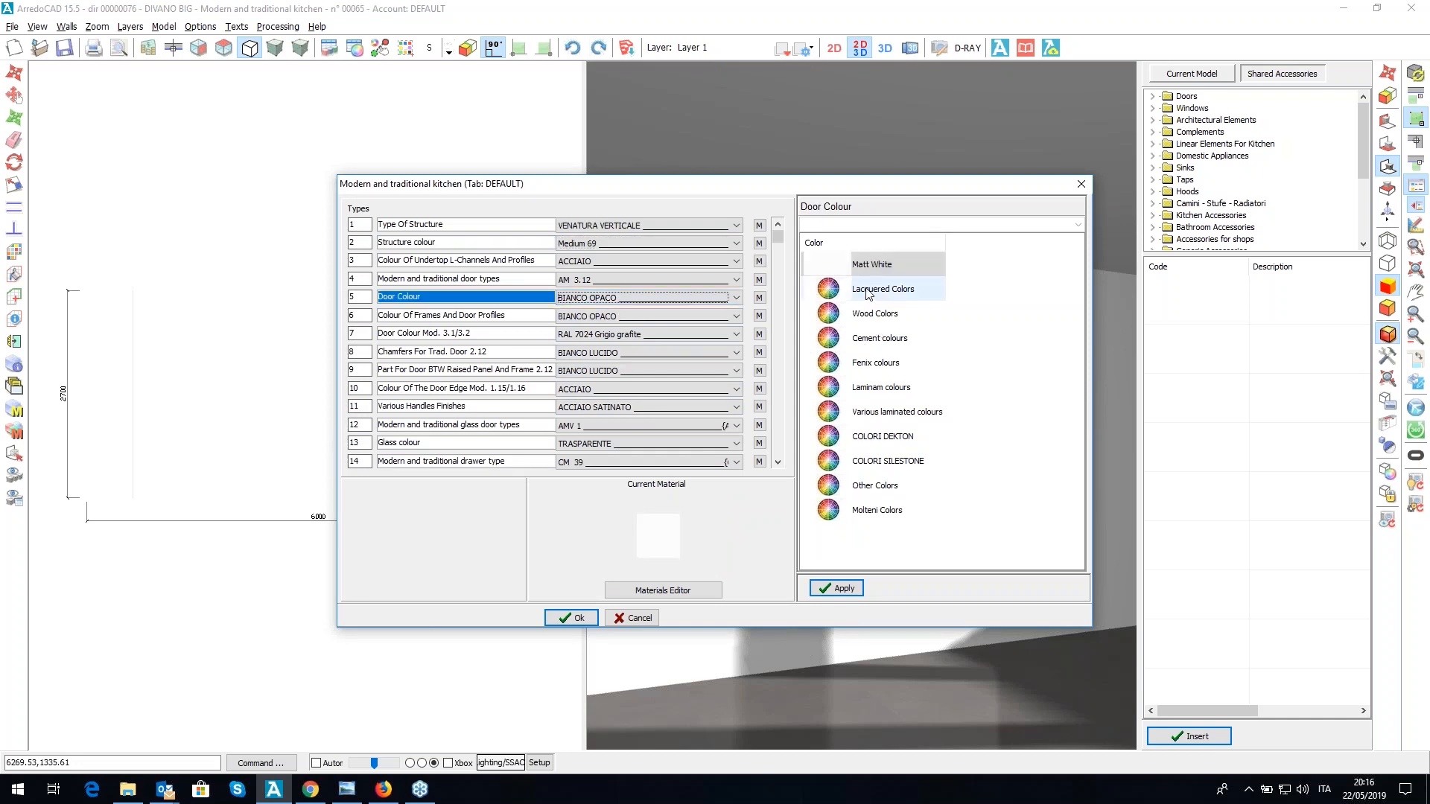
{"action": "double_click", "coordinate": [868, 292]}
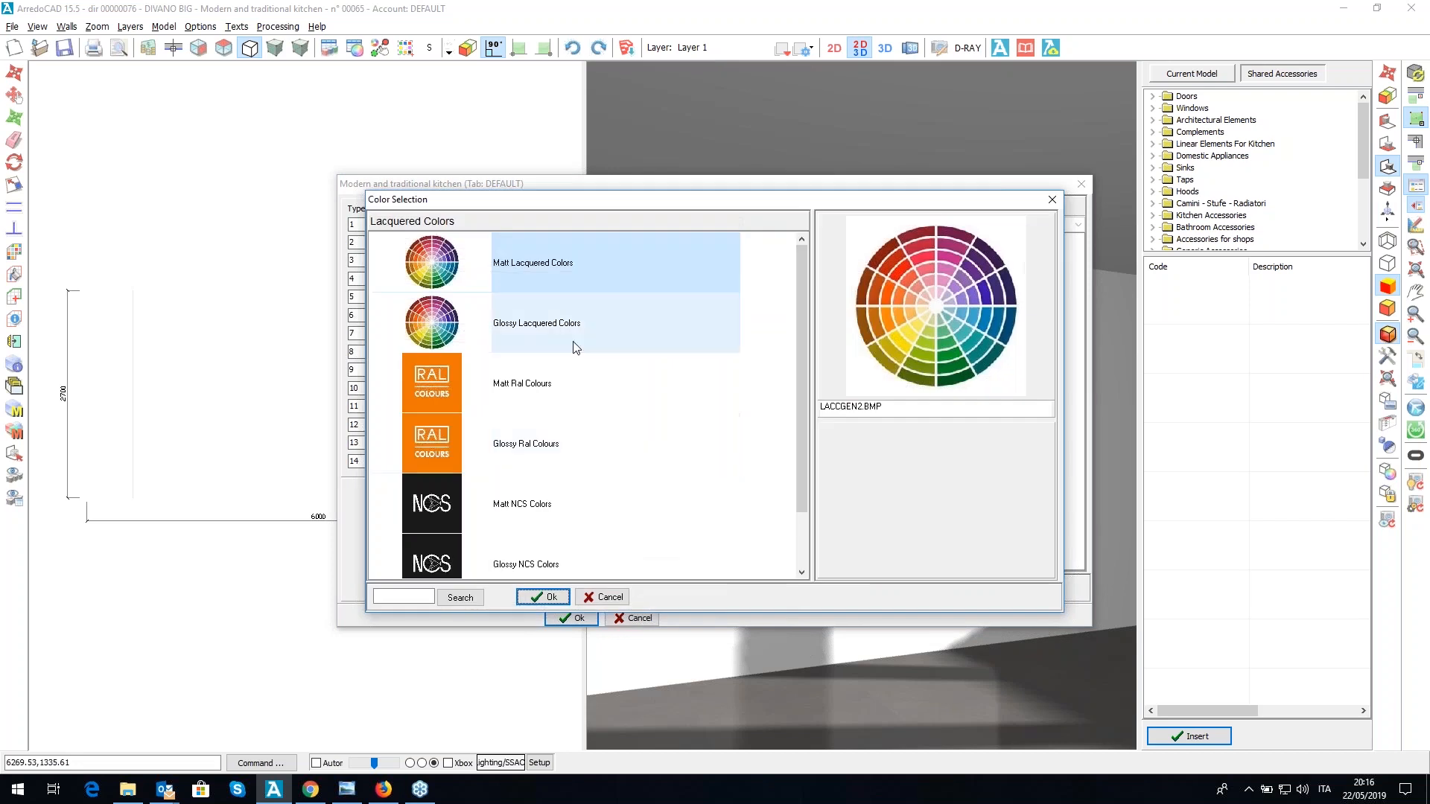
{"action": "left_click", "coordinate": [539, 341]}
{"action": "double_click", "coordinate": [534, 336]}
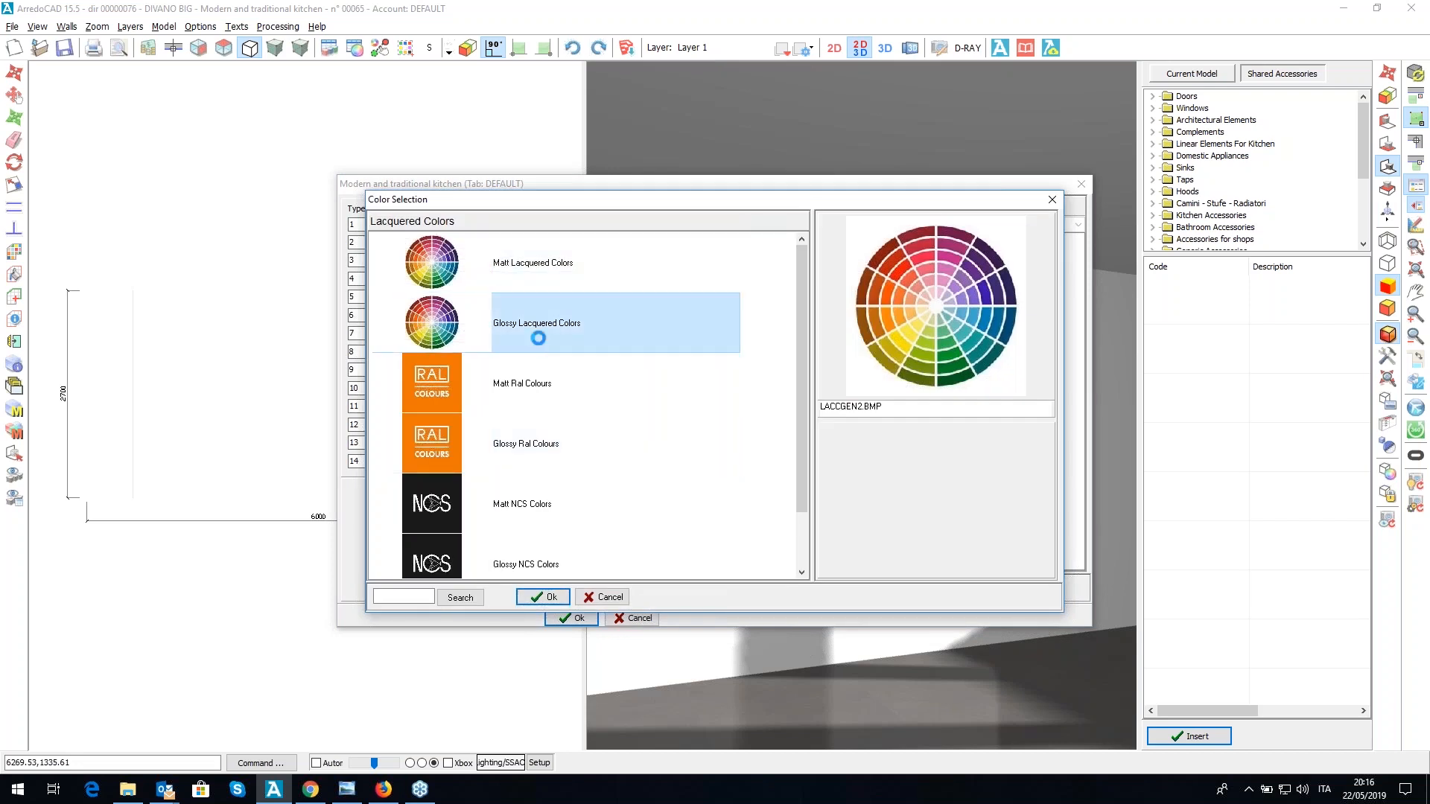
{"action": "double_click", "coordinate": [551, 265]}
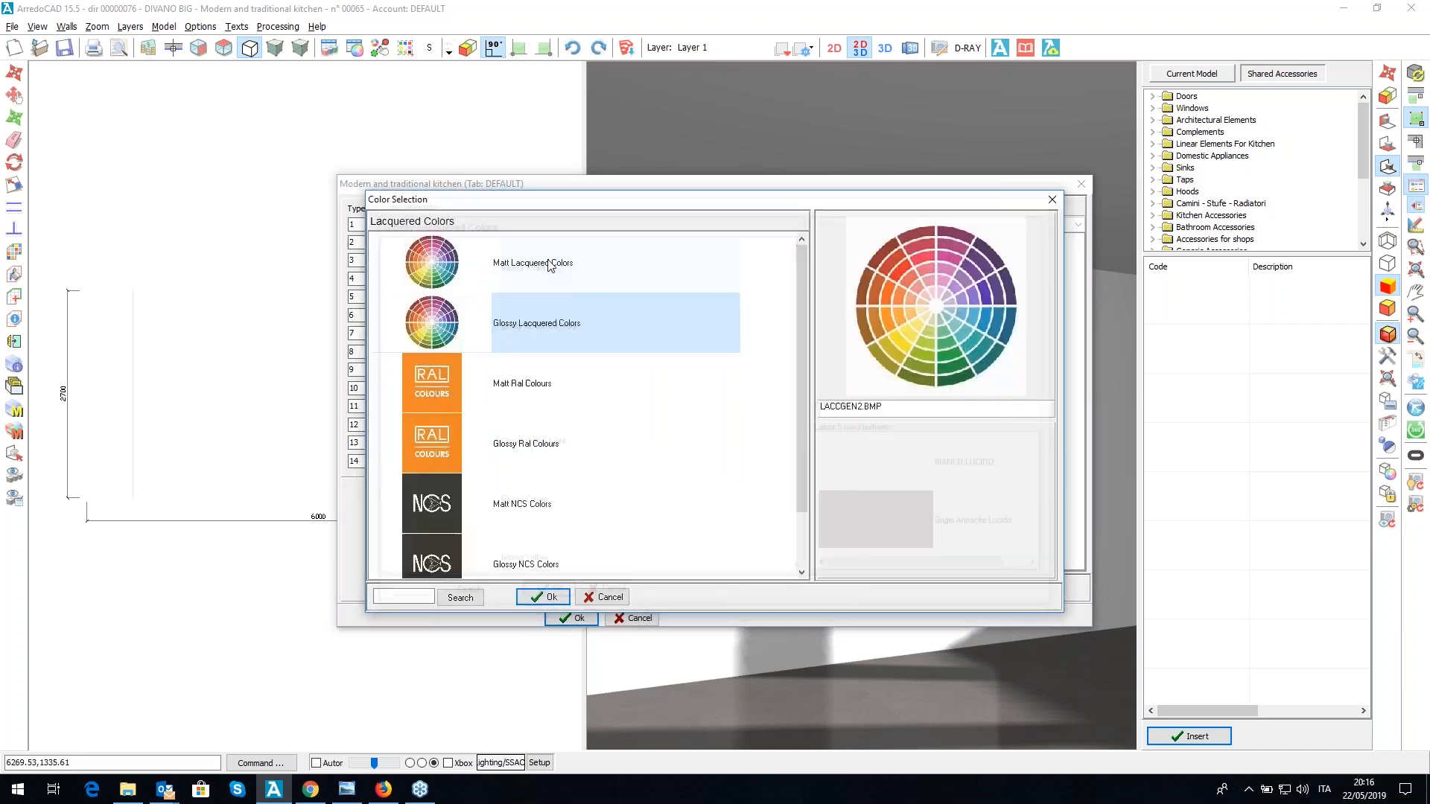
- Set the drawer colour to Glossy White from the Glossy Lacquered Colors and accept the kitchen's finish settings
{"action": "left_click", "coordinate": [779, 463]}
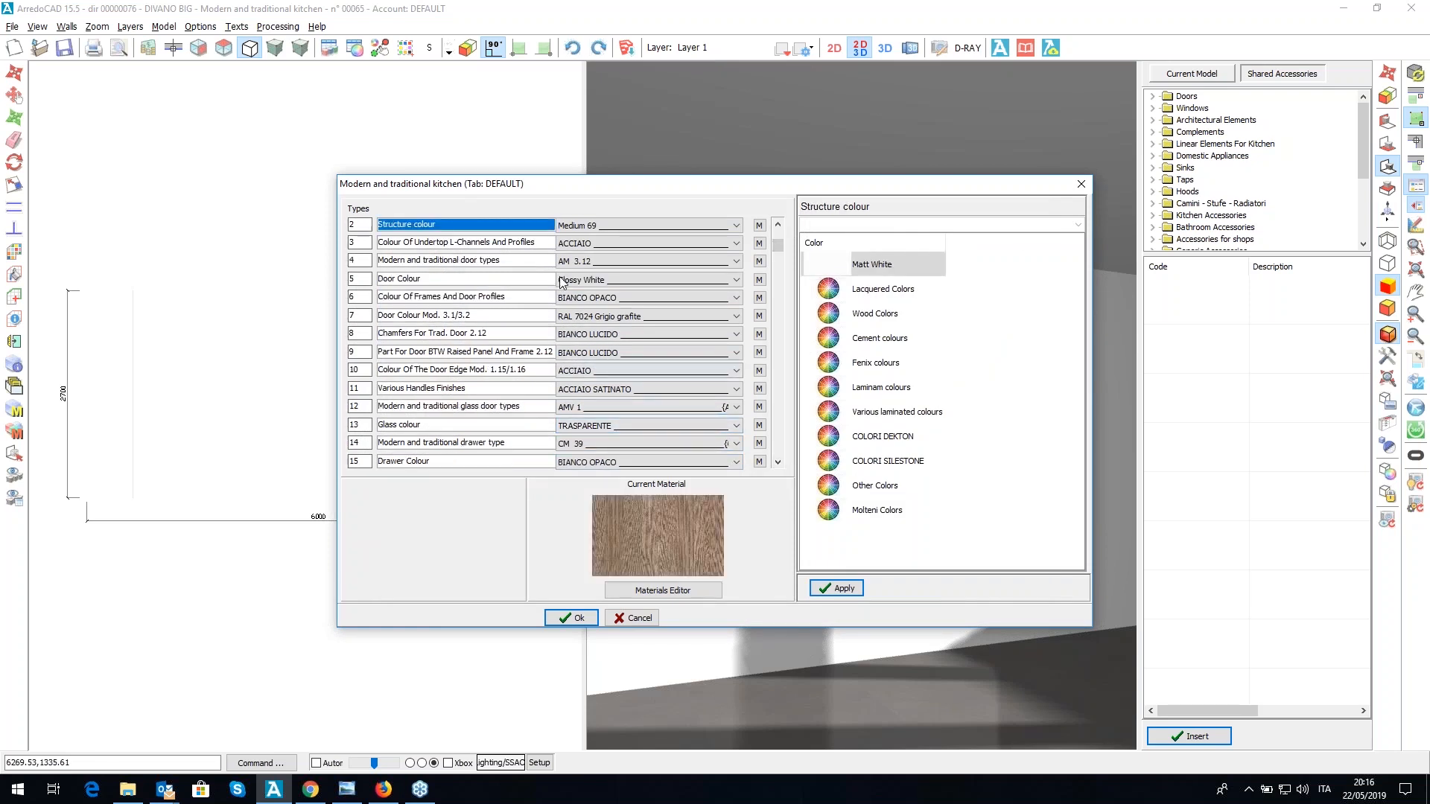
{"action": "left_click", "coordinate": [678, 462]}
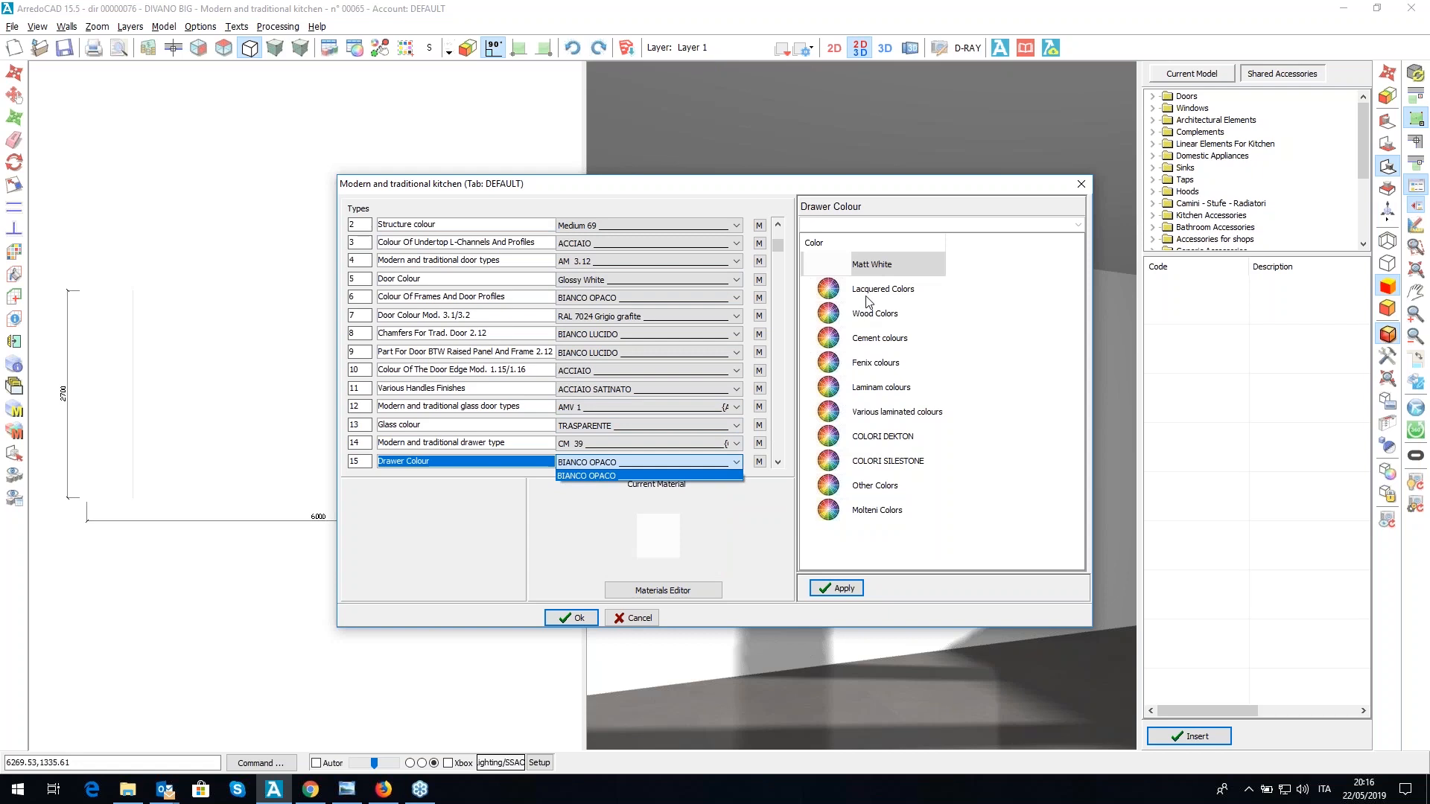
{"action": "double_click", "coordinate": [868, 291]}
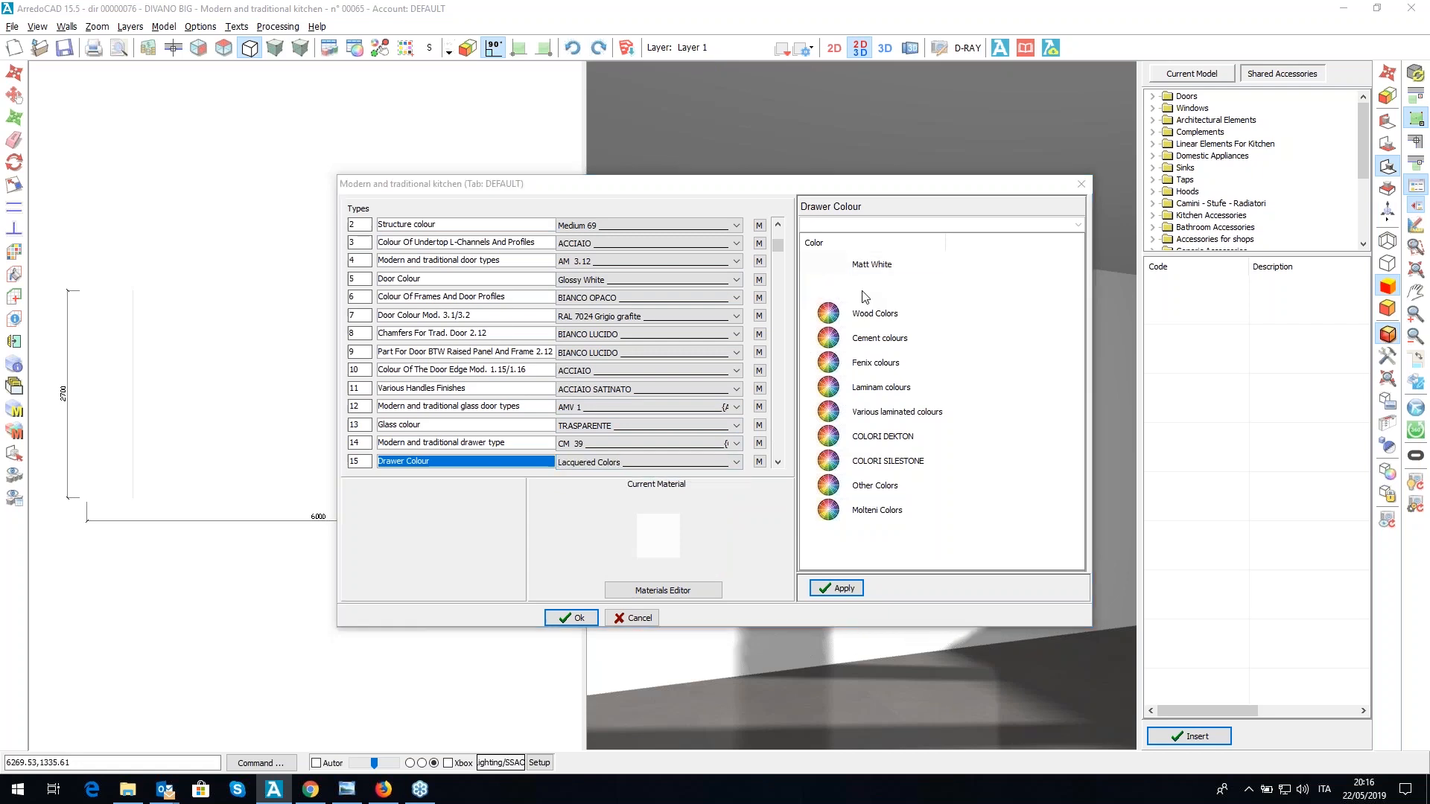
{"action": "left_click", "coordinate": [545, 331]}
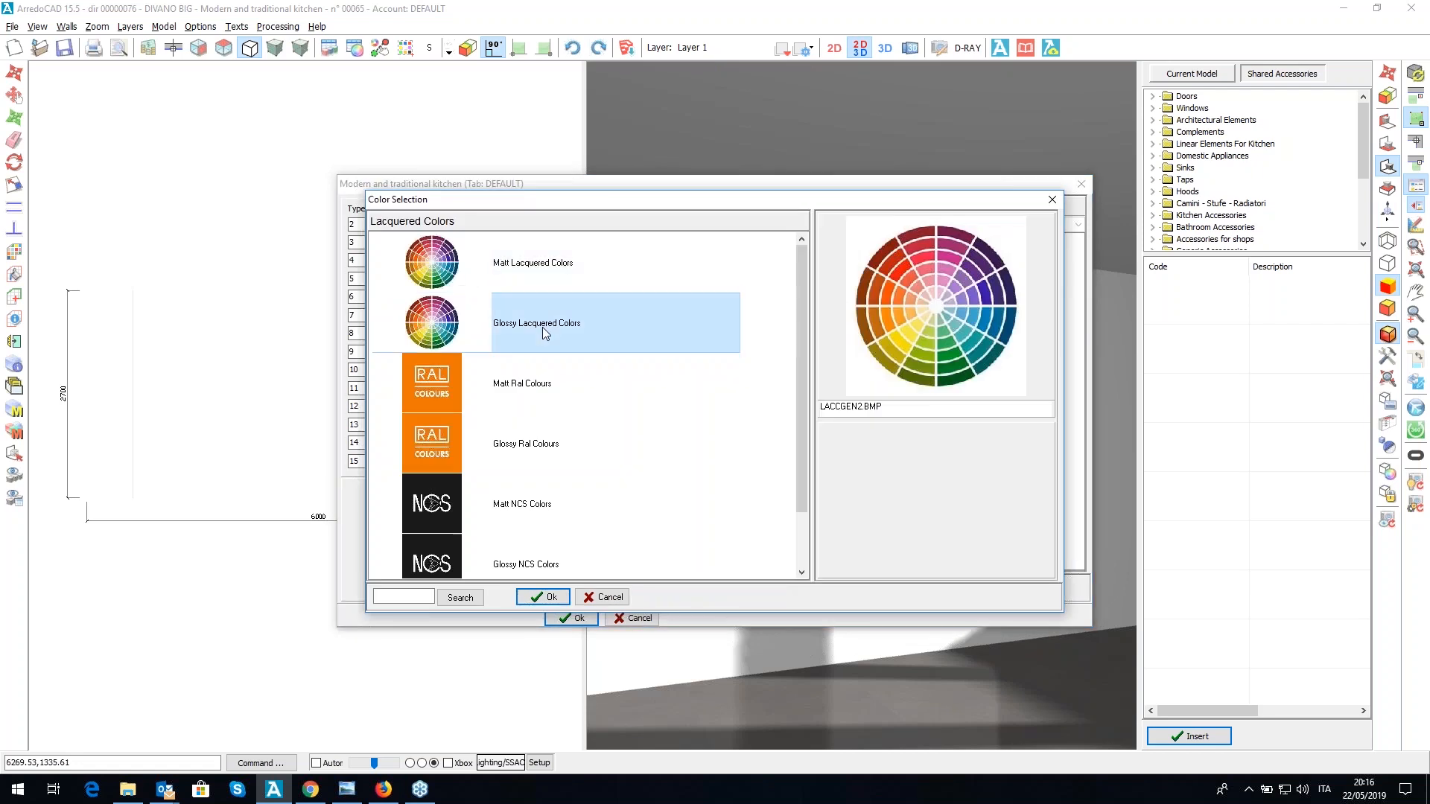
{"action": "left_click", "coordinate": [539, 326]}
{"action": "left_click", "coordinate": [538, 324]}
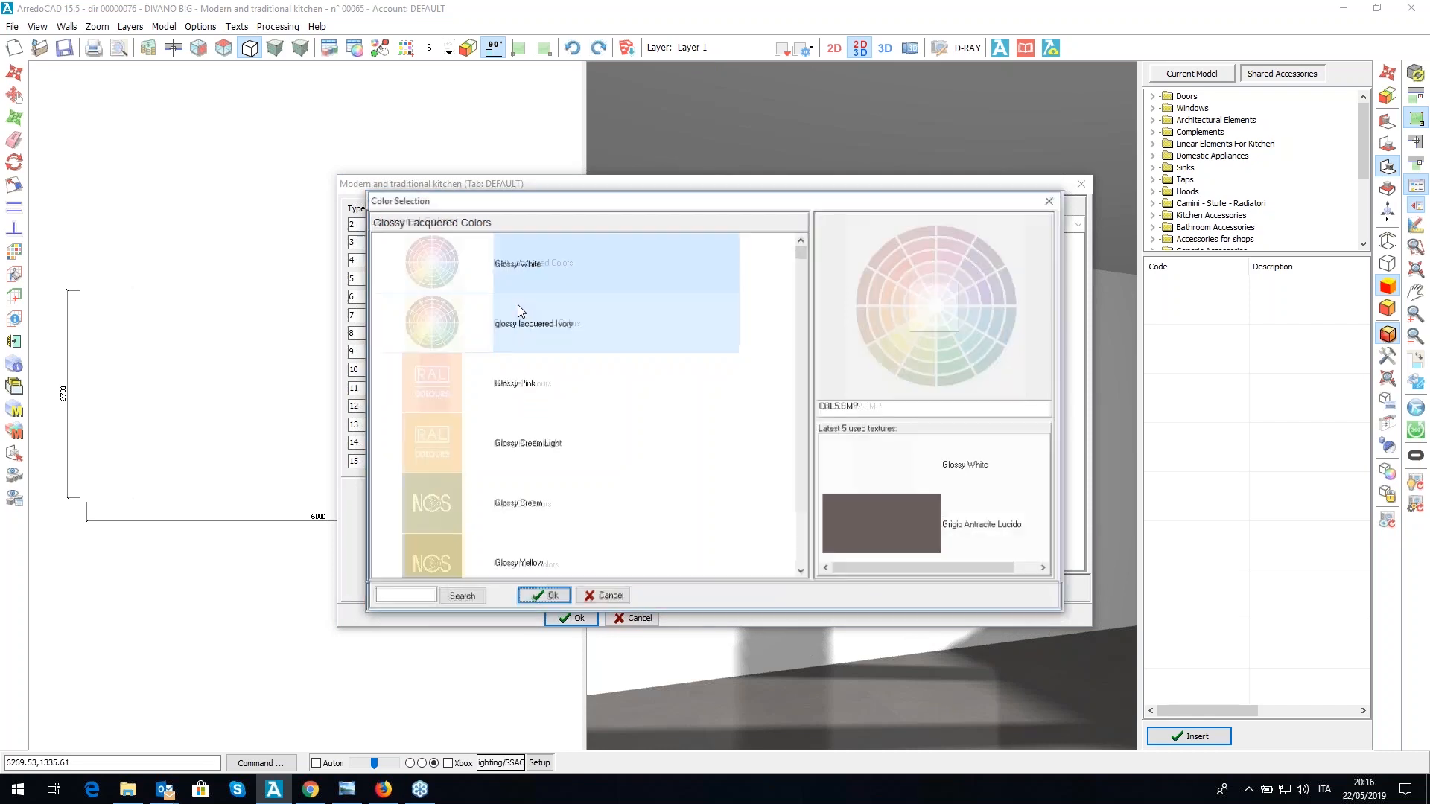
{"action": "double_click", "coordinate": [497, 275]}
{"action": "left_click", "coordinate": [572, 618]}
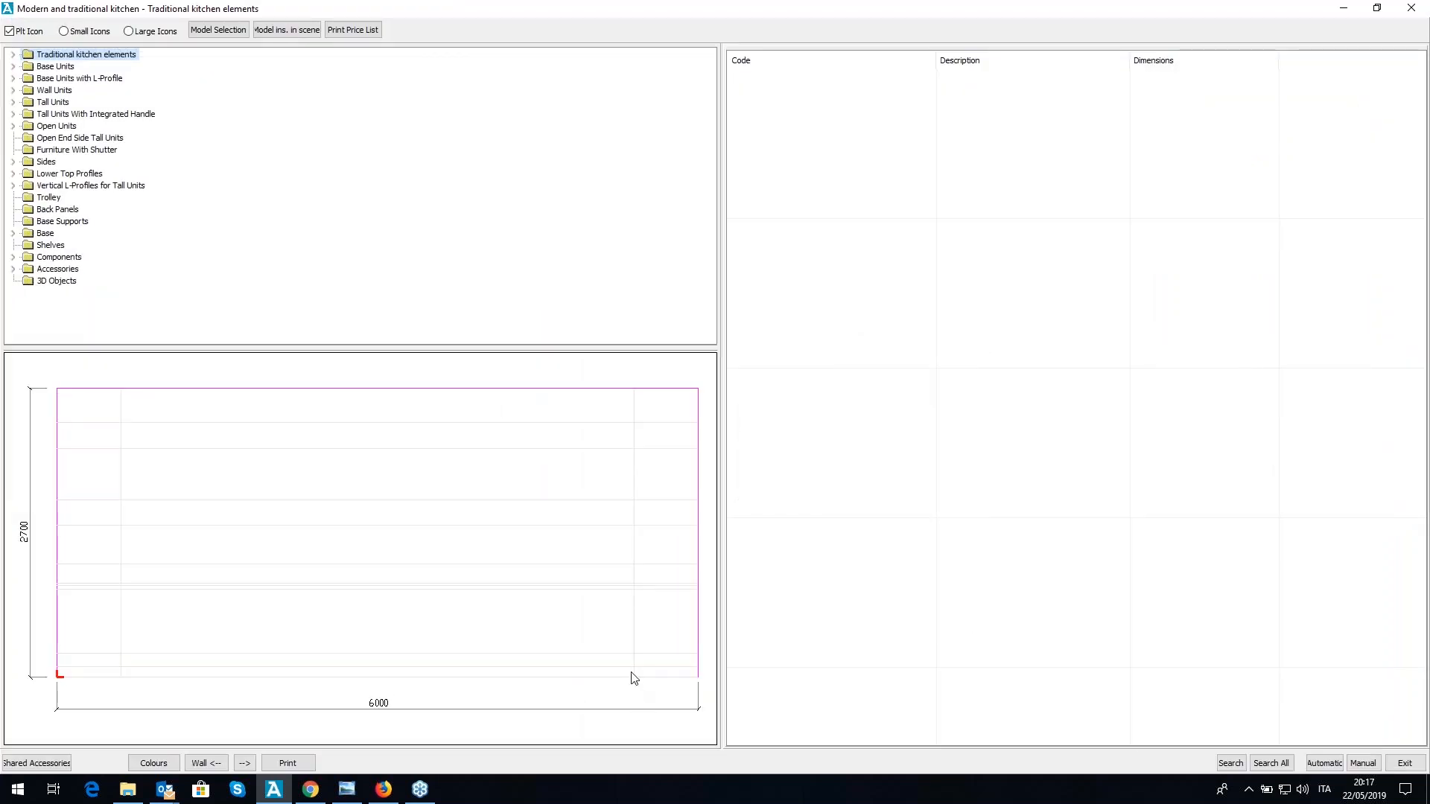
- Place the insertion point at floor level on the guide near the wall's right end, with the combination running leftwards and dimensions enabled
{"action": "left_click", "coordinate": [635, 674]}
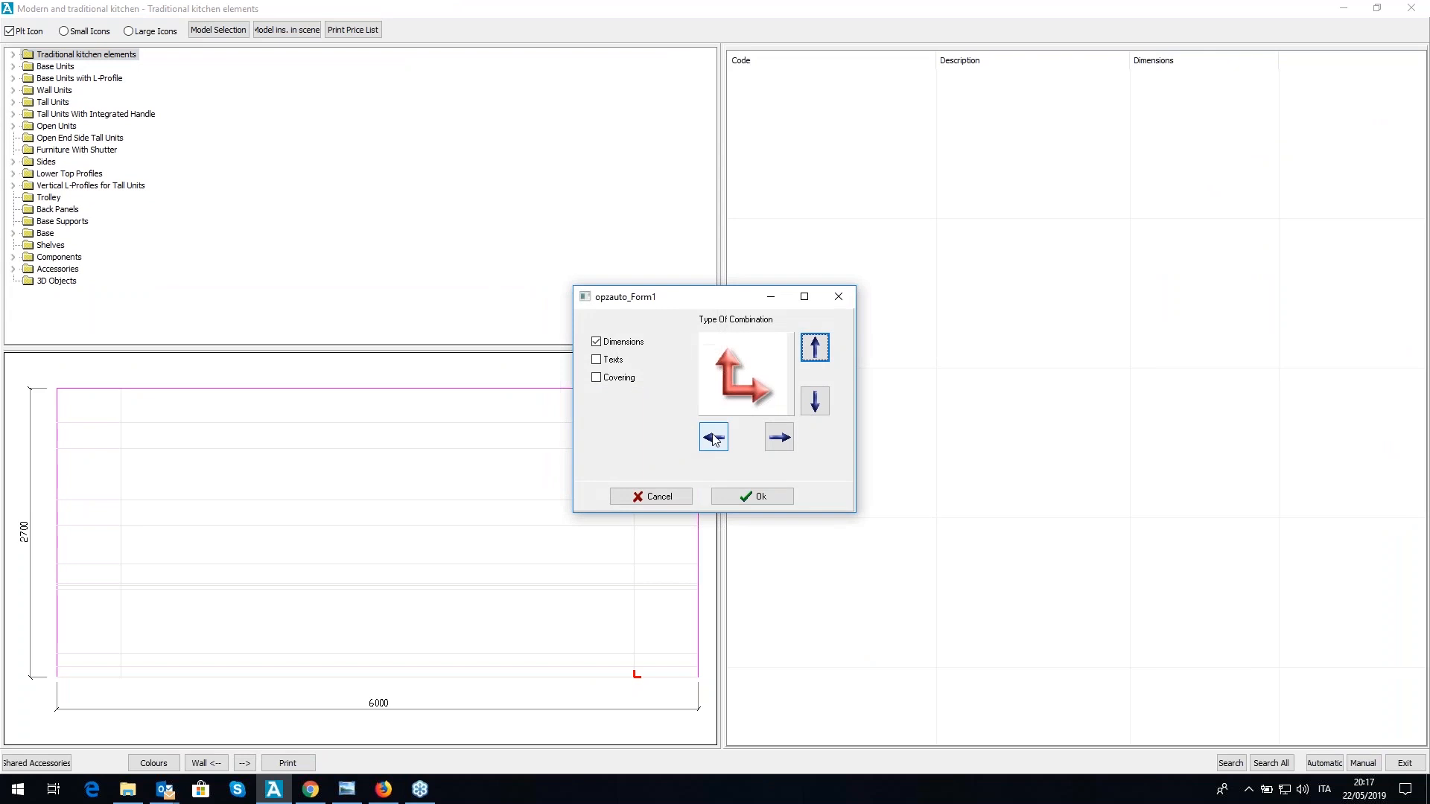
{"action": "left_click", "coordinate": [751, 497]}
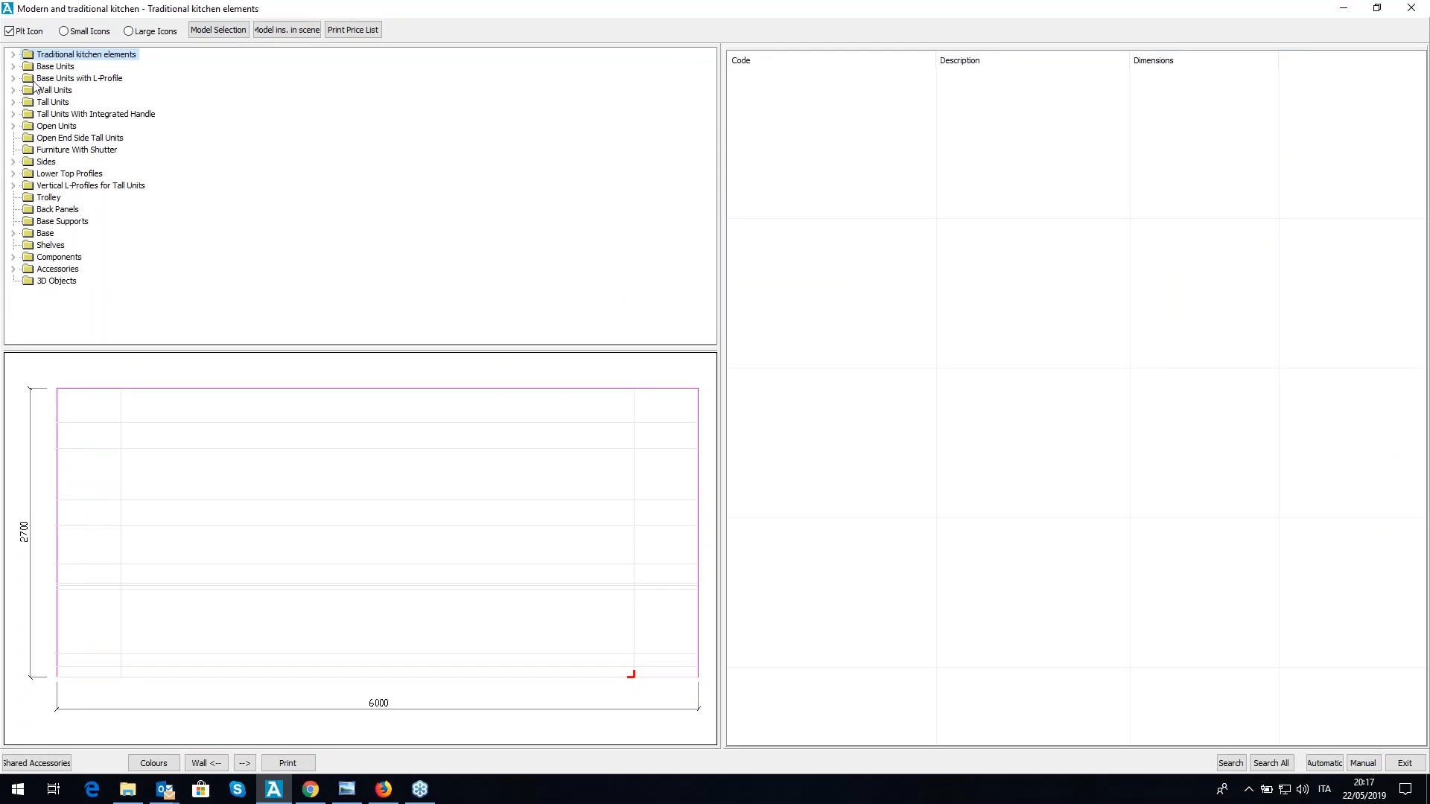
- Browse the pull-out basket and door units among the HB6 H. 720 base units with depth 584
{"action": "left_click", "coordinate": [13, 67]}
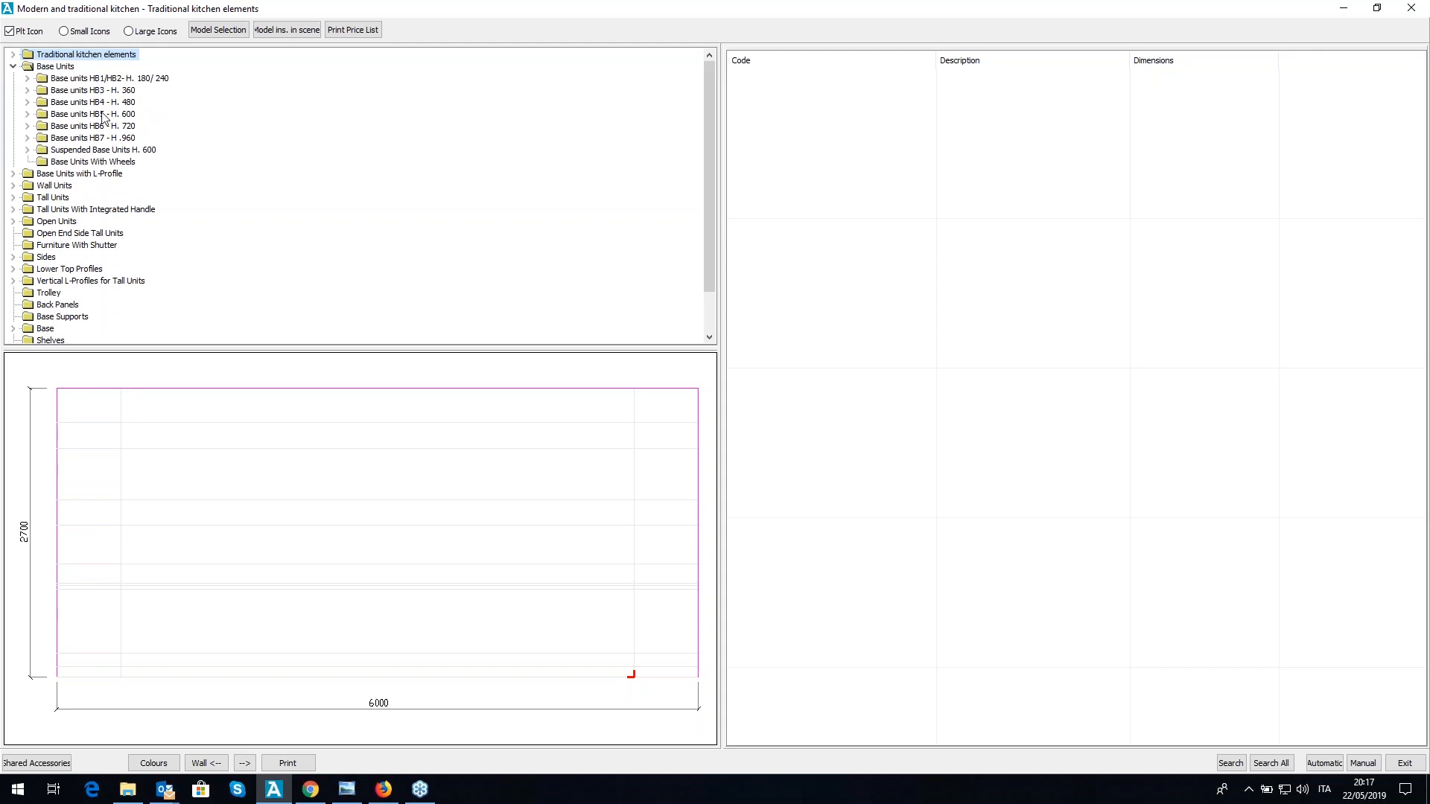
{"action": "left_click", "coordinate": [28, 127]}
{"action": "left_click", "coordinate": [42, 161]}
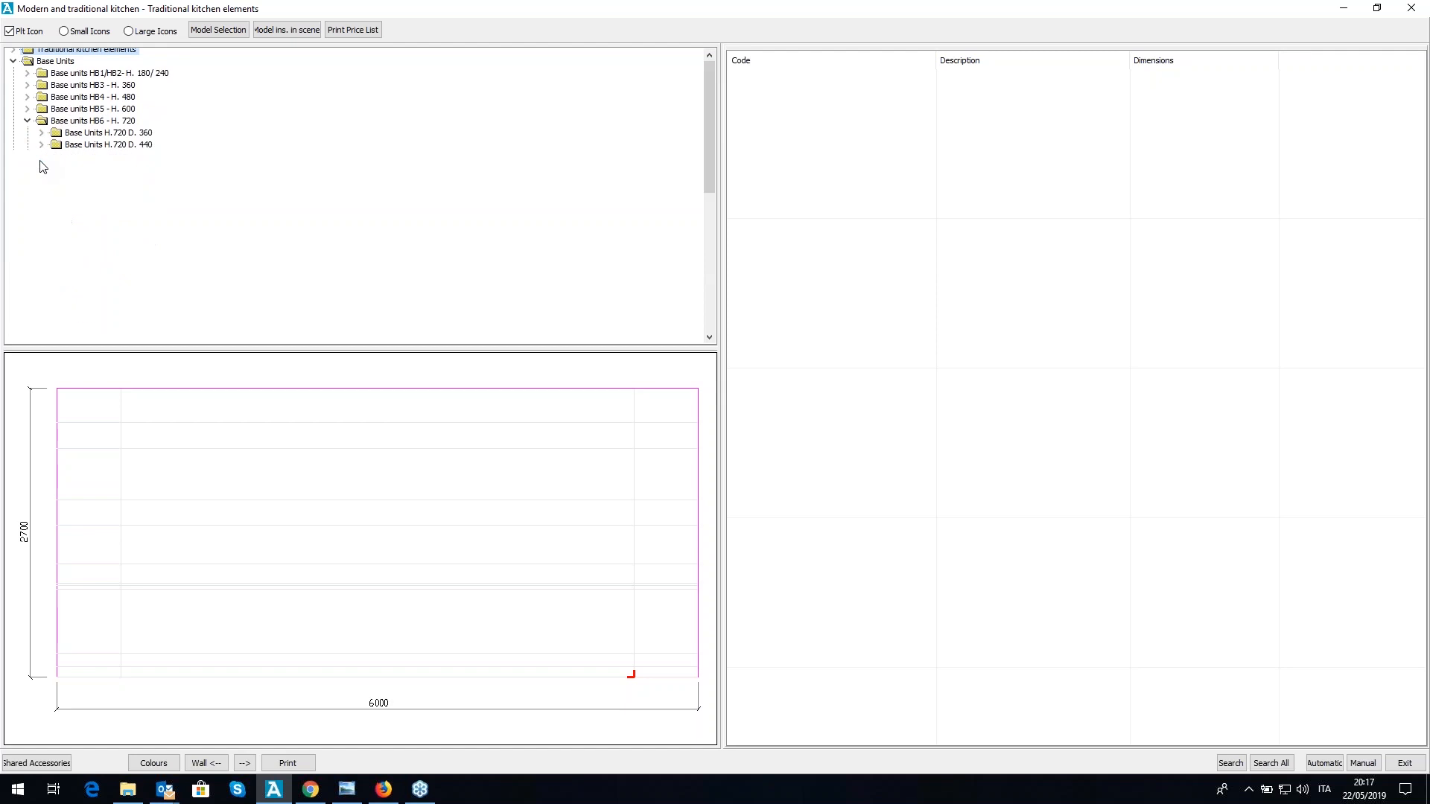
{"action": "left_click", "coordinate": [97, 139]}
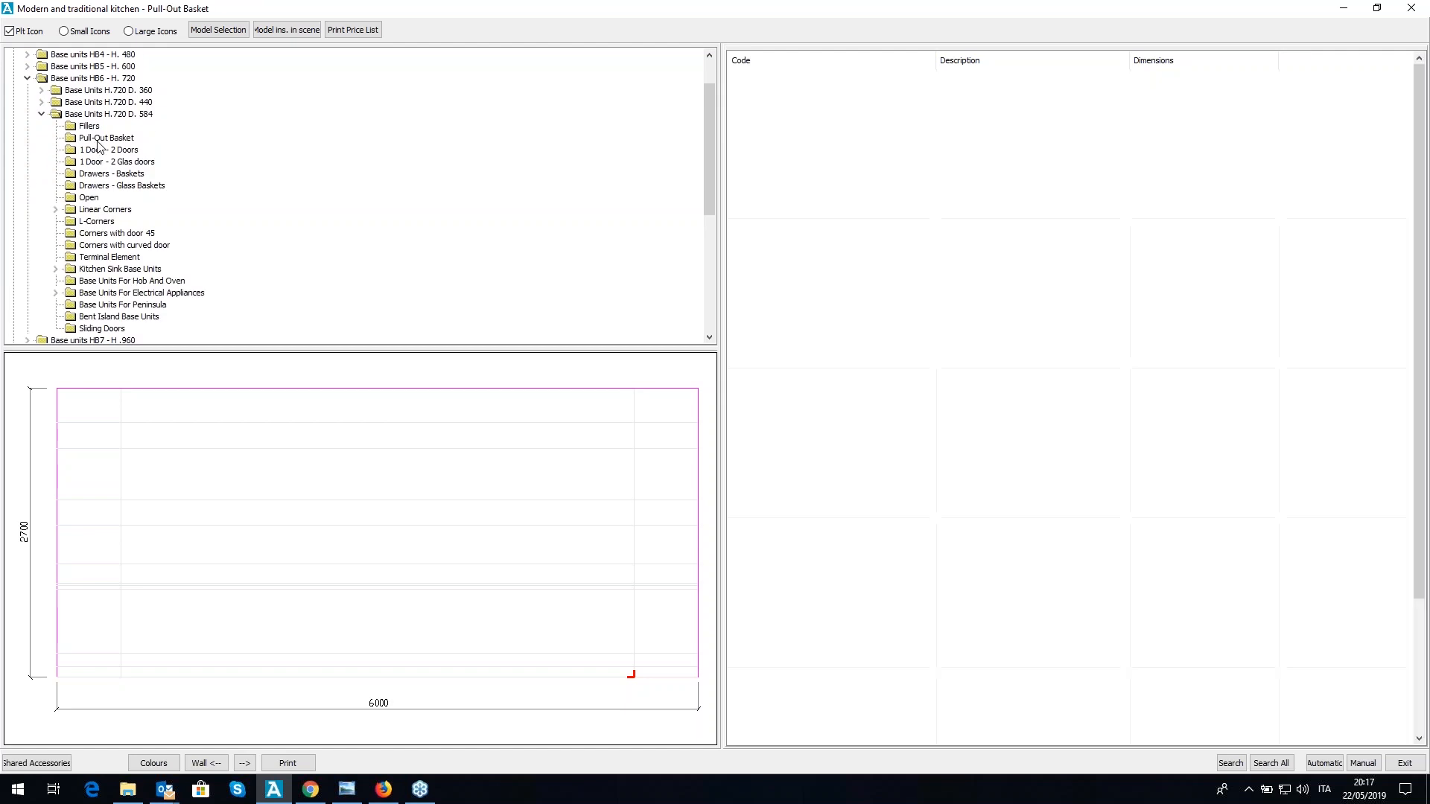
{"action": "left_click", "coordinate": [859, 388]}
{"action": "scroll", "coordinate": [860, 388], "scroll_direction": "down", "scroll_amount": 5}
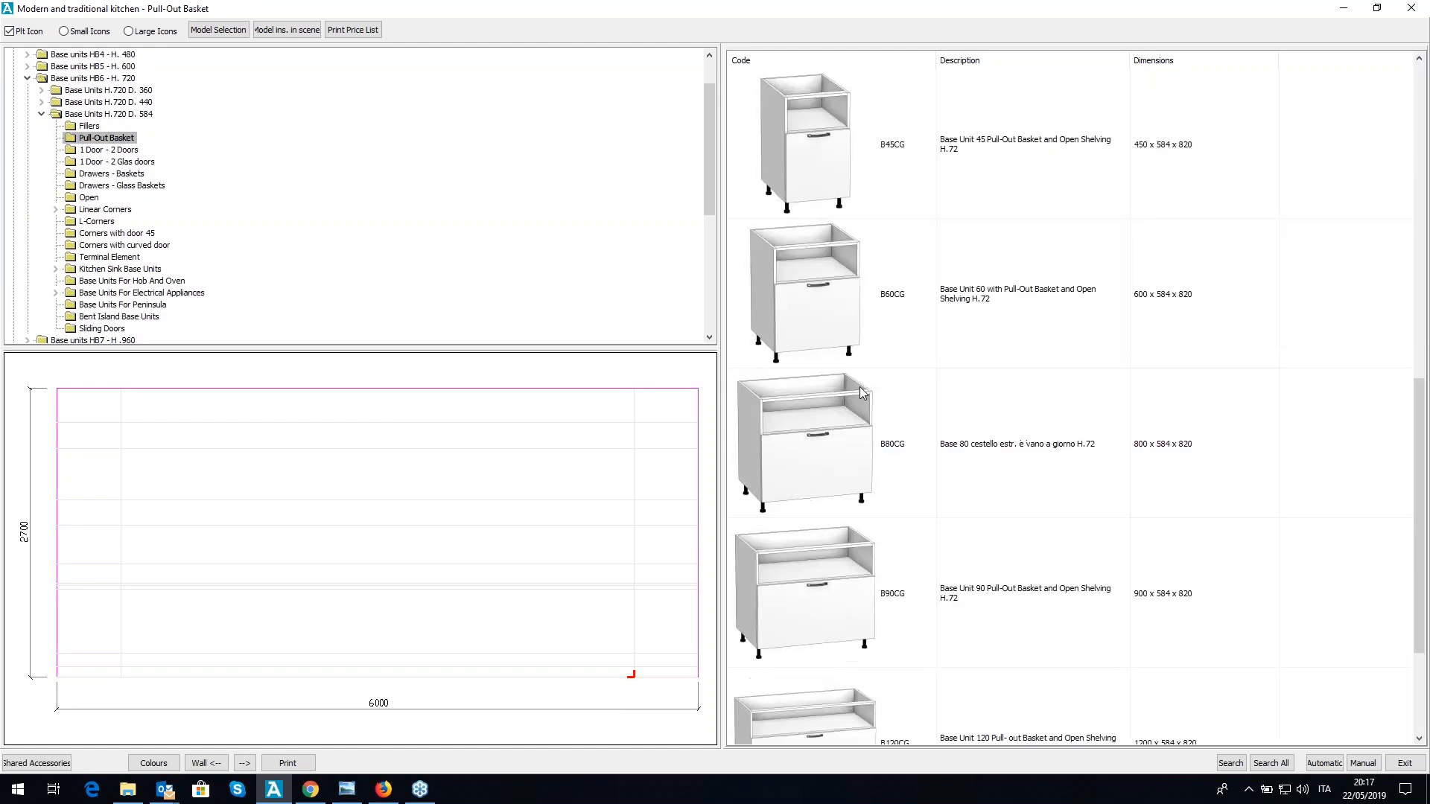
{"action": "left_click", "coordinate": [123, 150]}
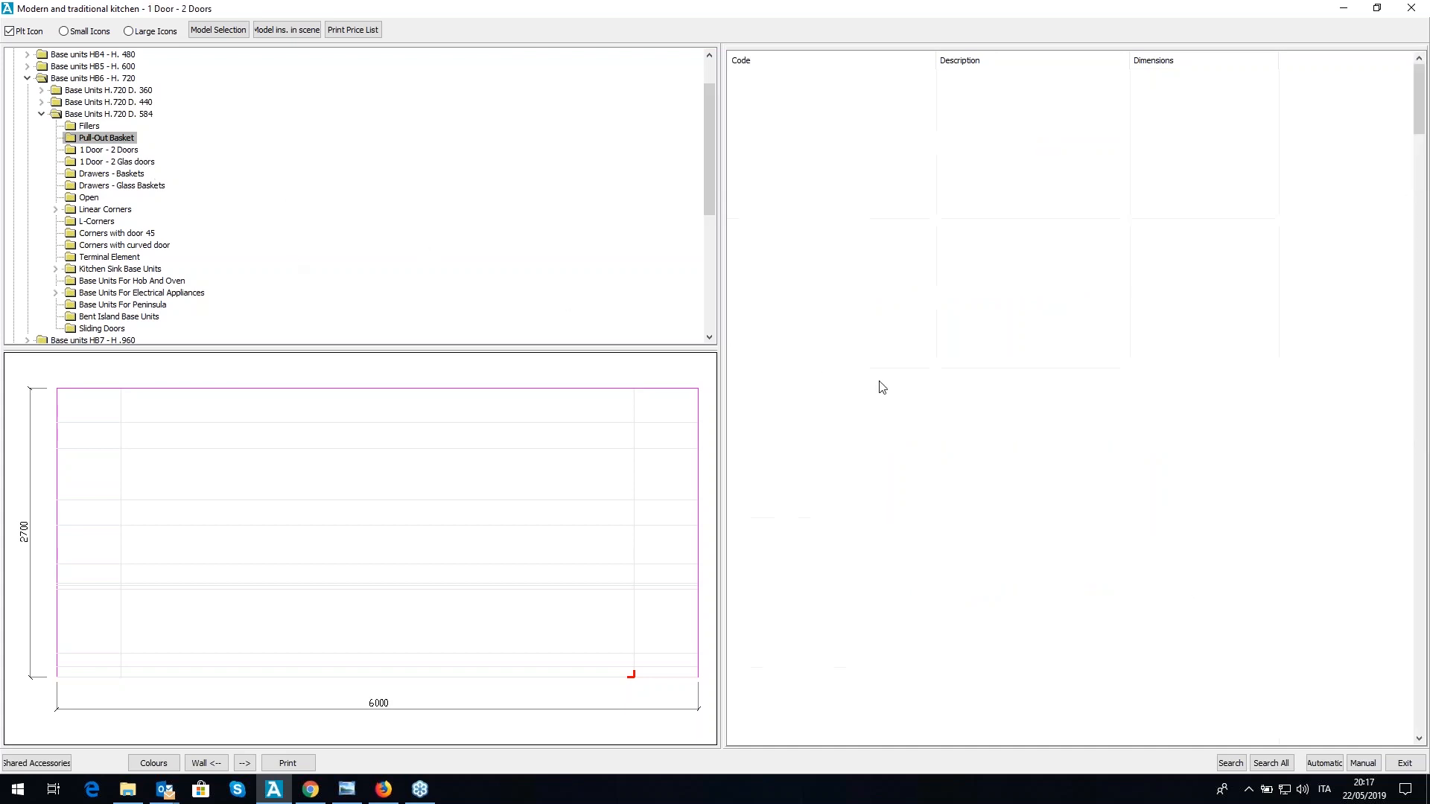
{"action": "scroll", "coordinate": [876, 381], "scroll_direction": "down", "scroll_amount": 5}
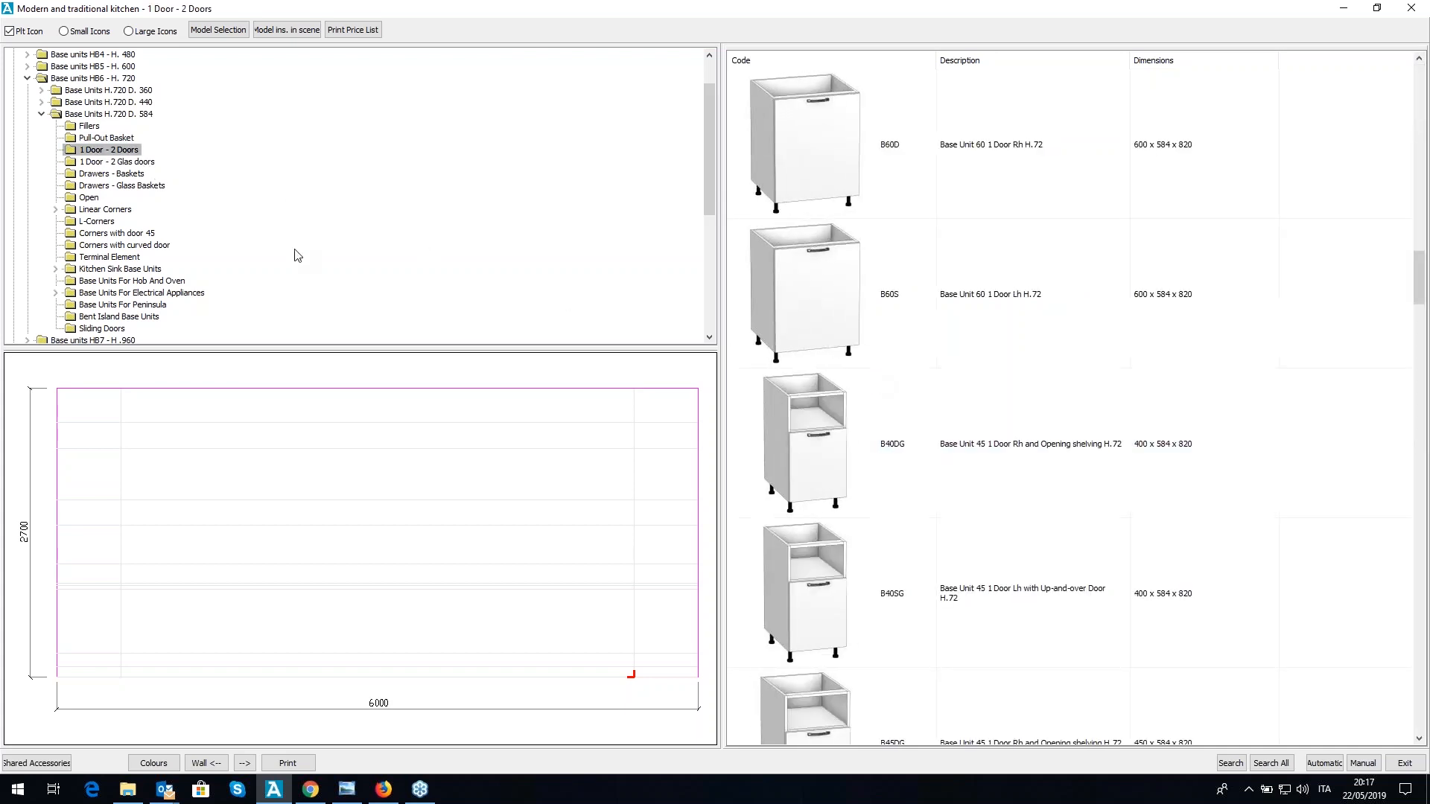
{"action": "left_click", "coordinate": [134, 163]}
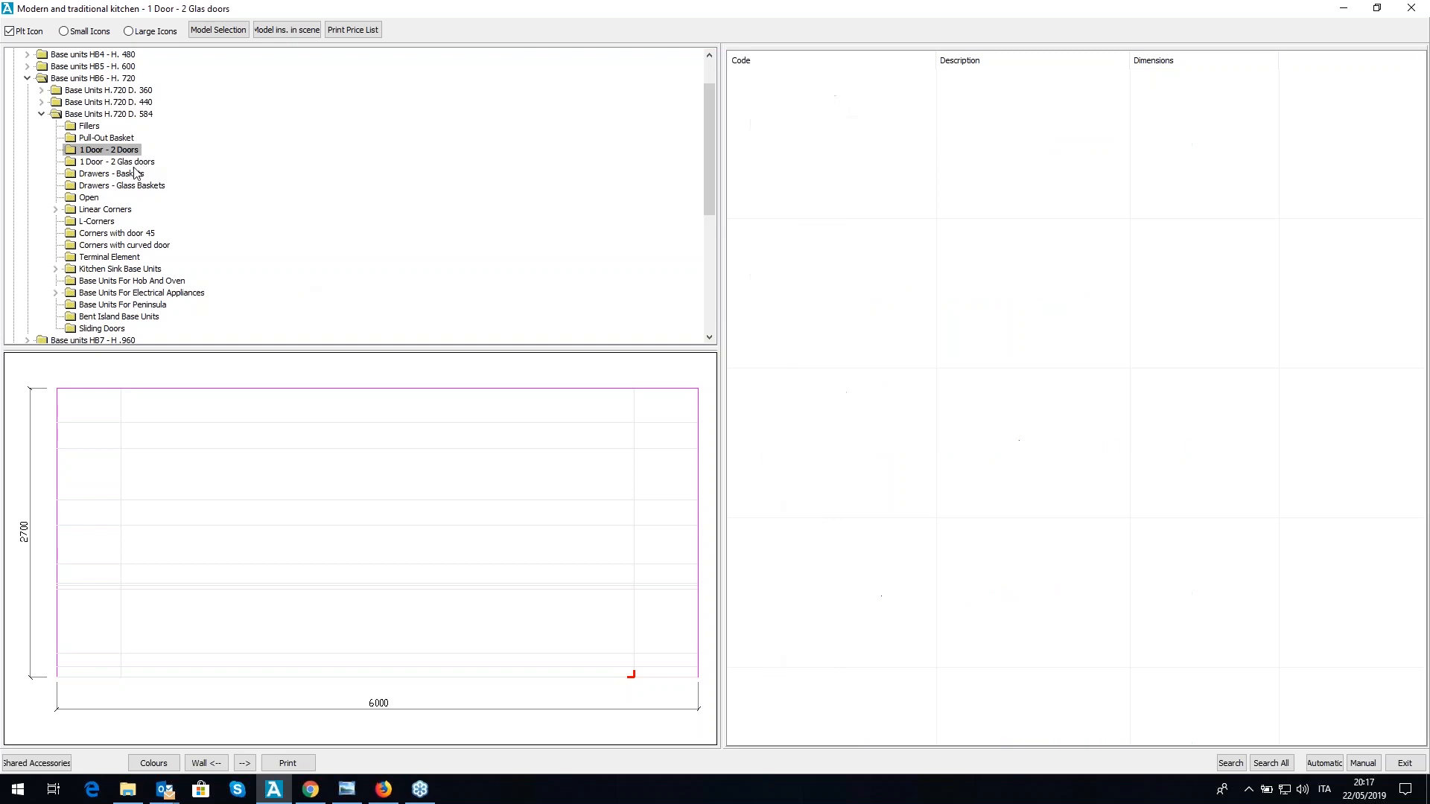
- Insert the B902CE Base Unit 90 2 Baskets H.72 from Drawers - Baskets as the first unit on the wall
{"action": "left_click", "coordinate": [118, 176]}
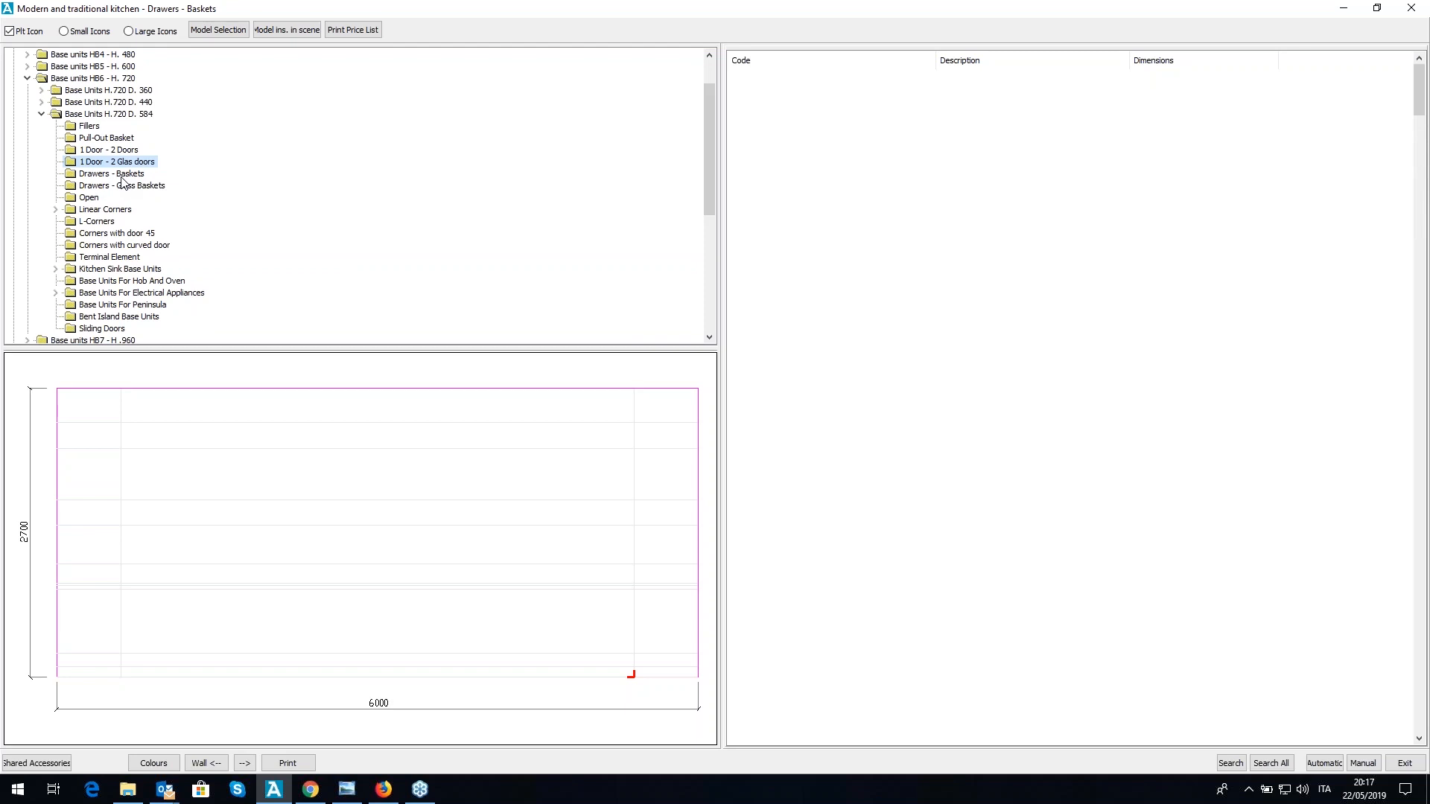
{"action": "left_click", "coordinate": [919, 437]}
{"action": "scroll", "coordinate": [1010, 430], "scroll_direction": "down", "scroll_amount": 3}
{"action": "scroll", "coordinate": [1009, 436], "scroll_direction": "down", "scroll_amount": 5}
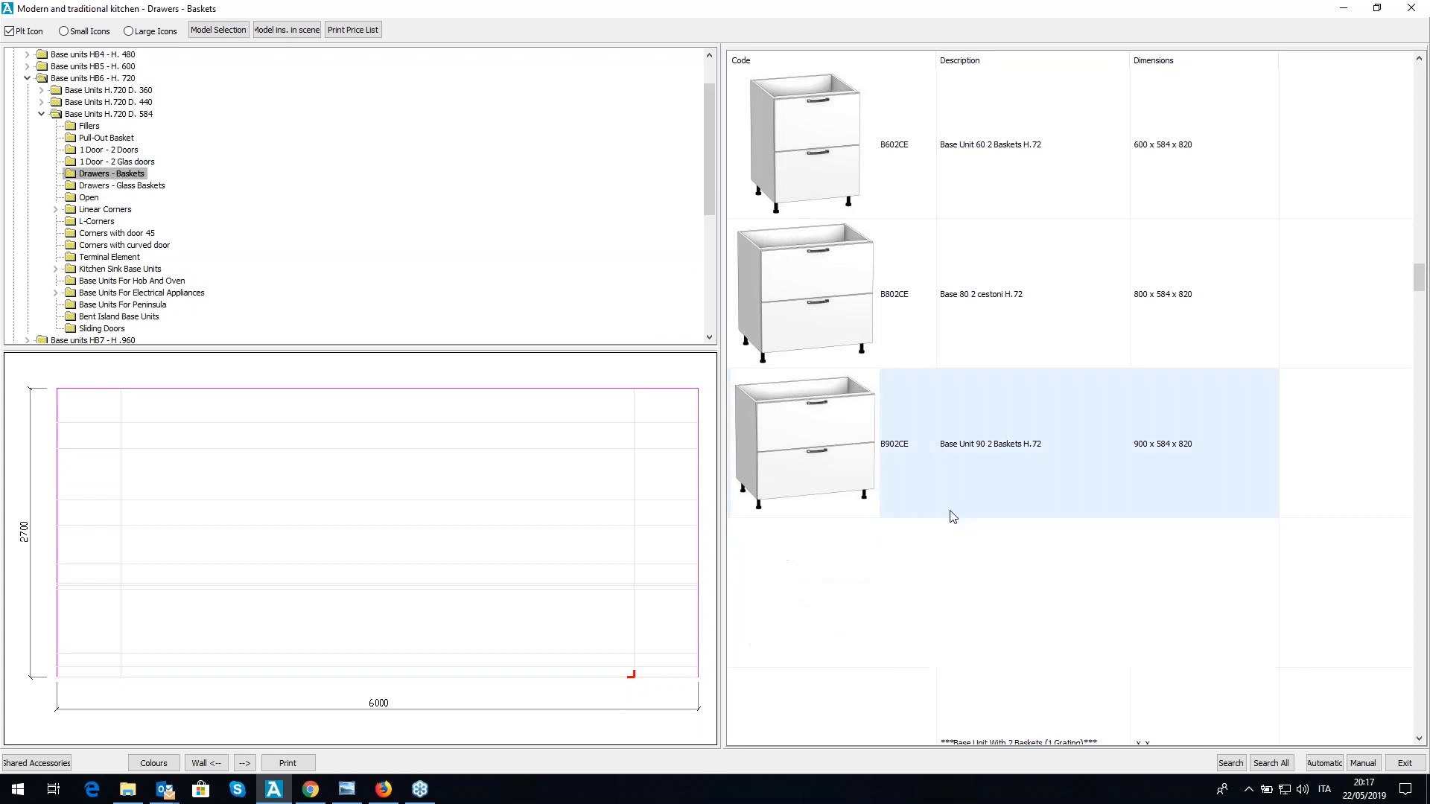
{"action": "left_click", "coordinate": [923, 445]}
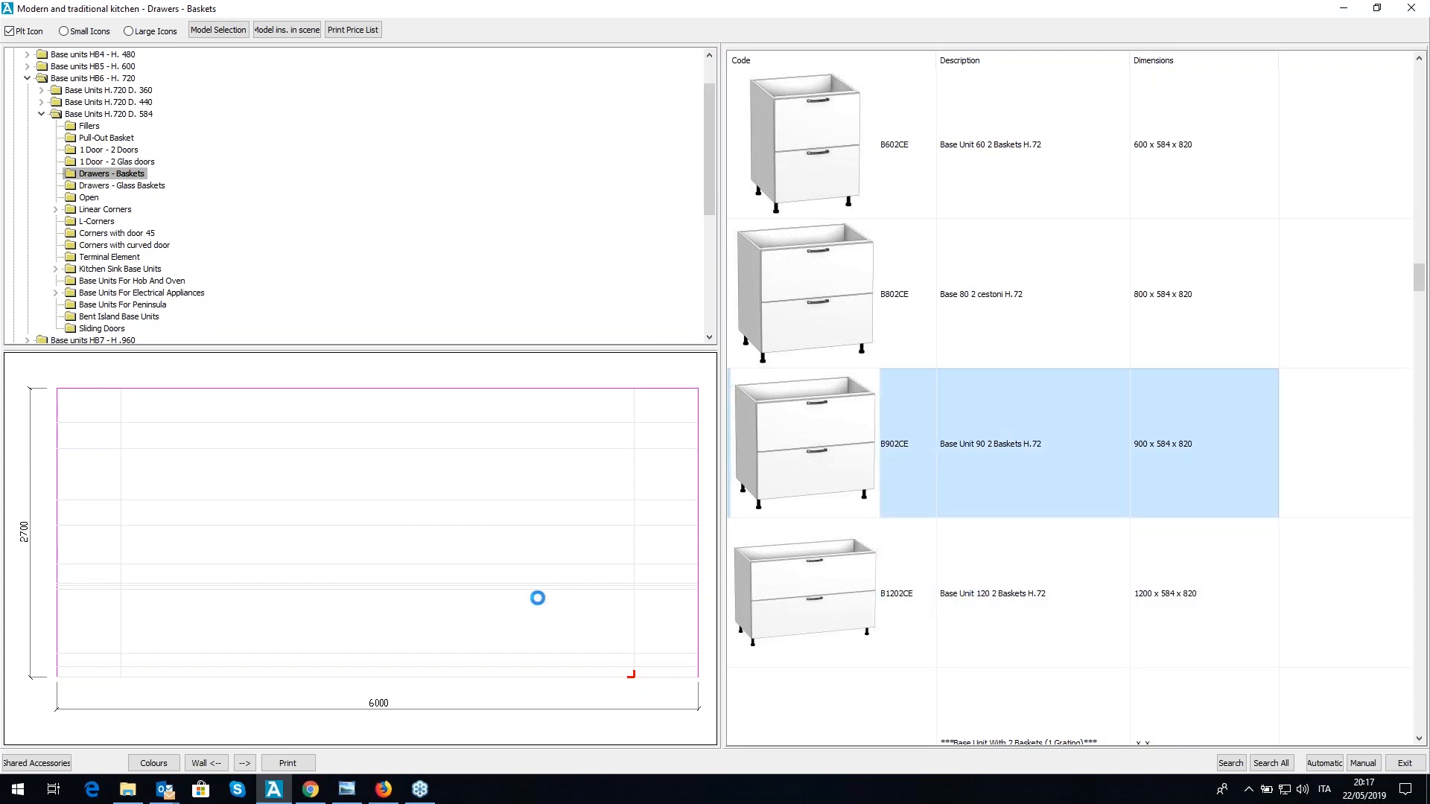
- Add the BF60 hob and oven base unit, followed by the B602C1CEV unit with 2 drawers and 1 glass basket
{"action": "left_click", "coordinate": [122, 283]}
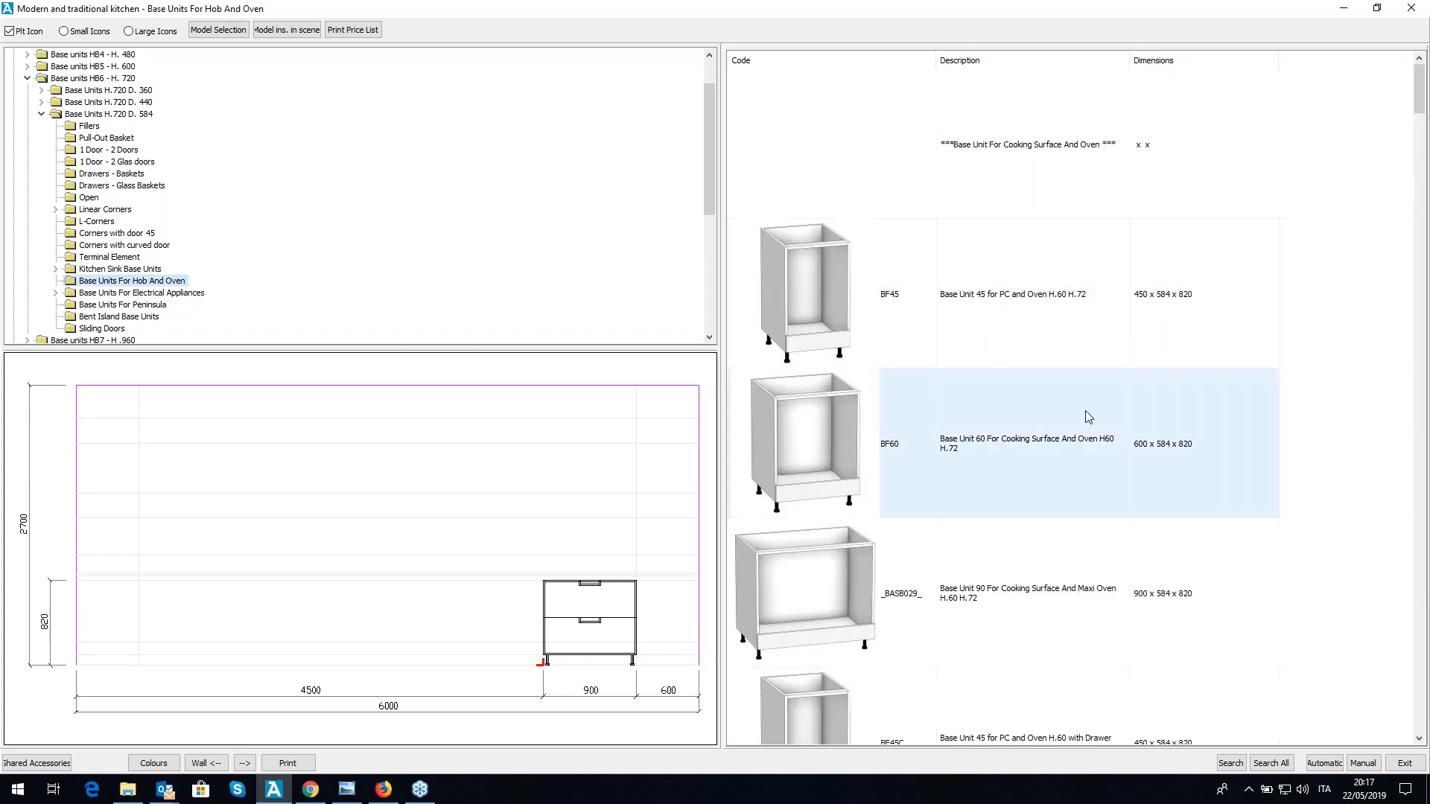
{"action": "scroll", "coordinate": [1046, 512], "scroll_direction": "down", "scroll_amount": 10}
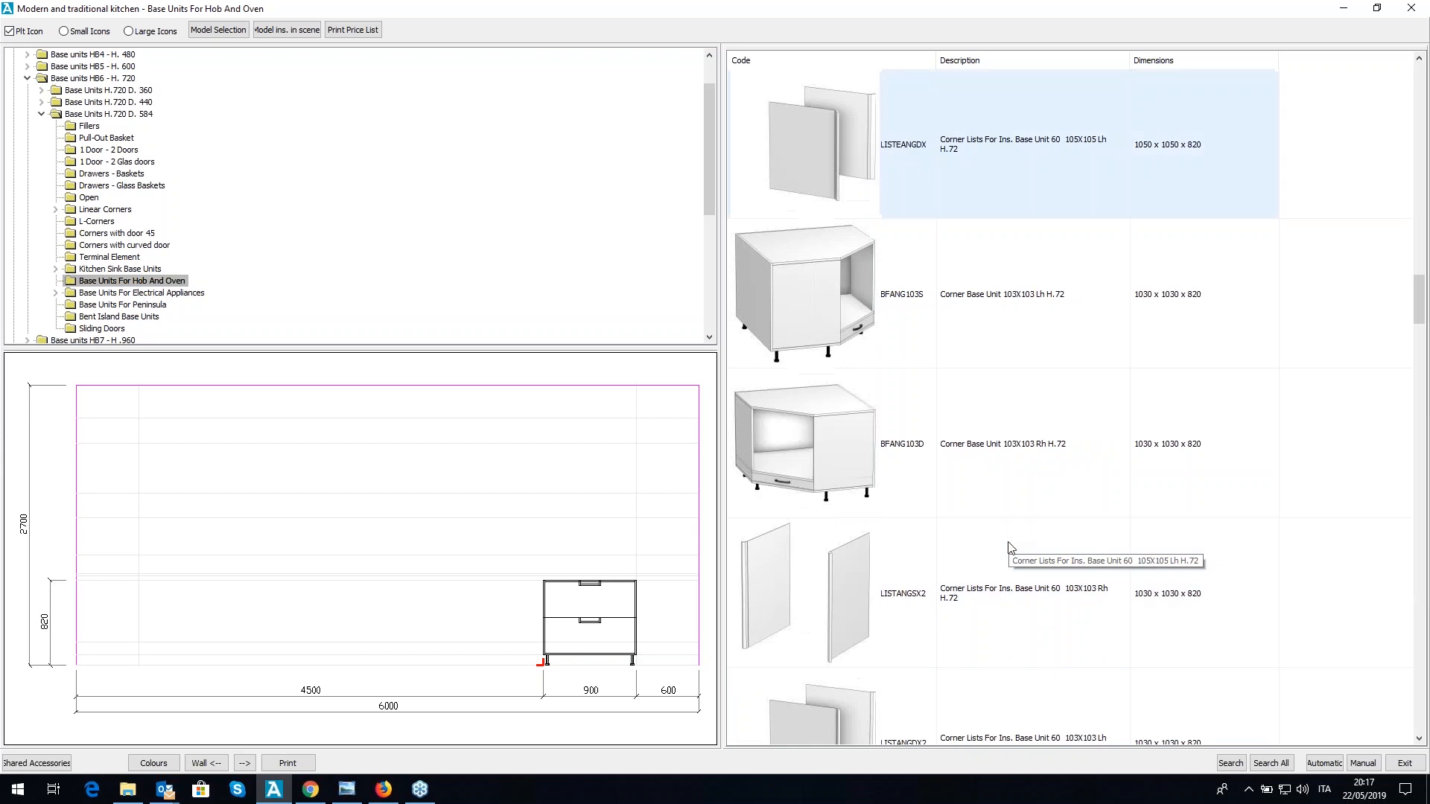
{"action": "scroll", "coordinate": [972, 561], "scroll_direction": "up", "scroll_amount": 10}
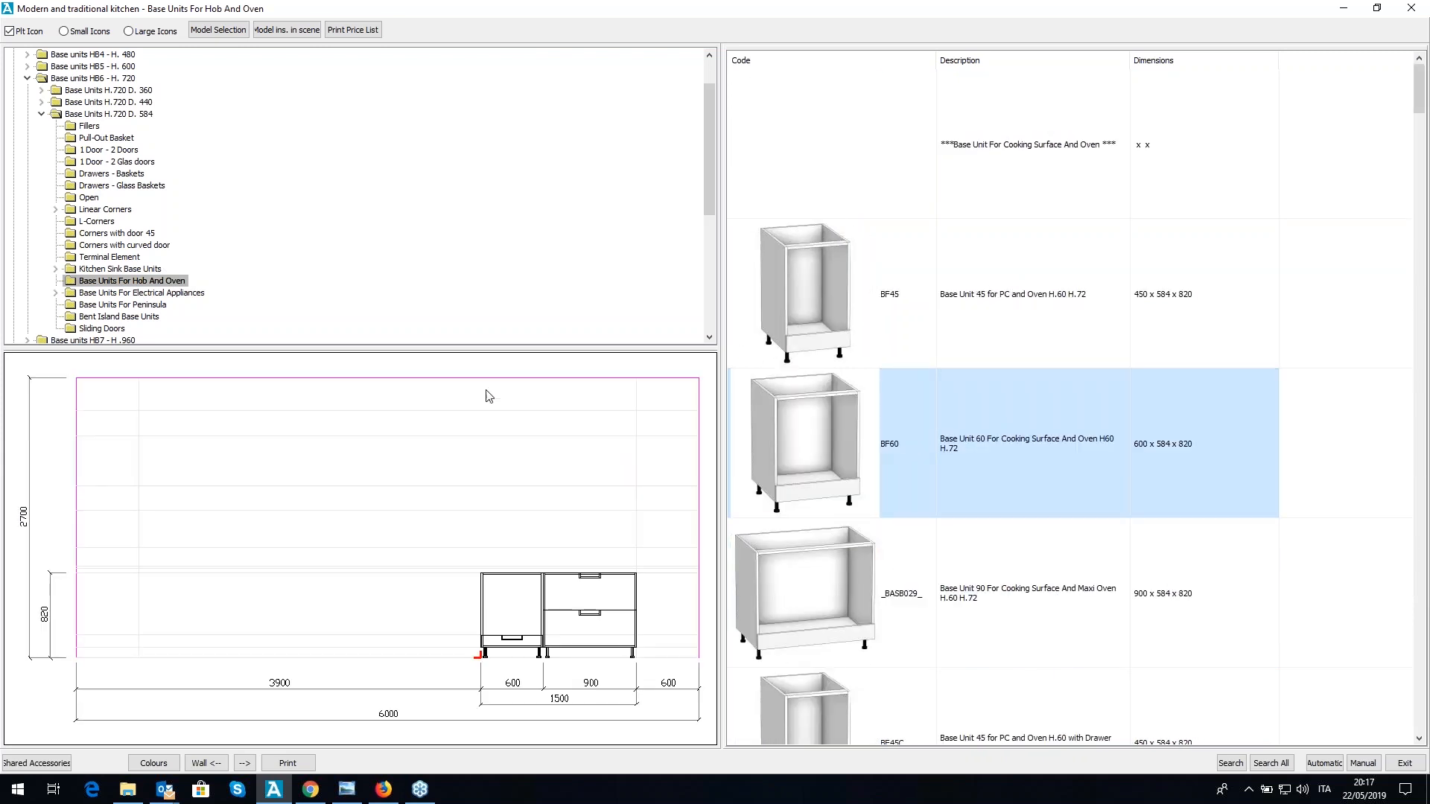
{"action": "left_click", "coordinate": [117, 186]}
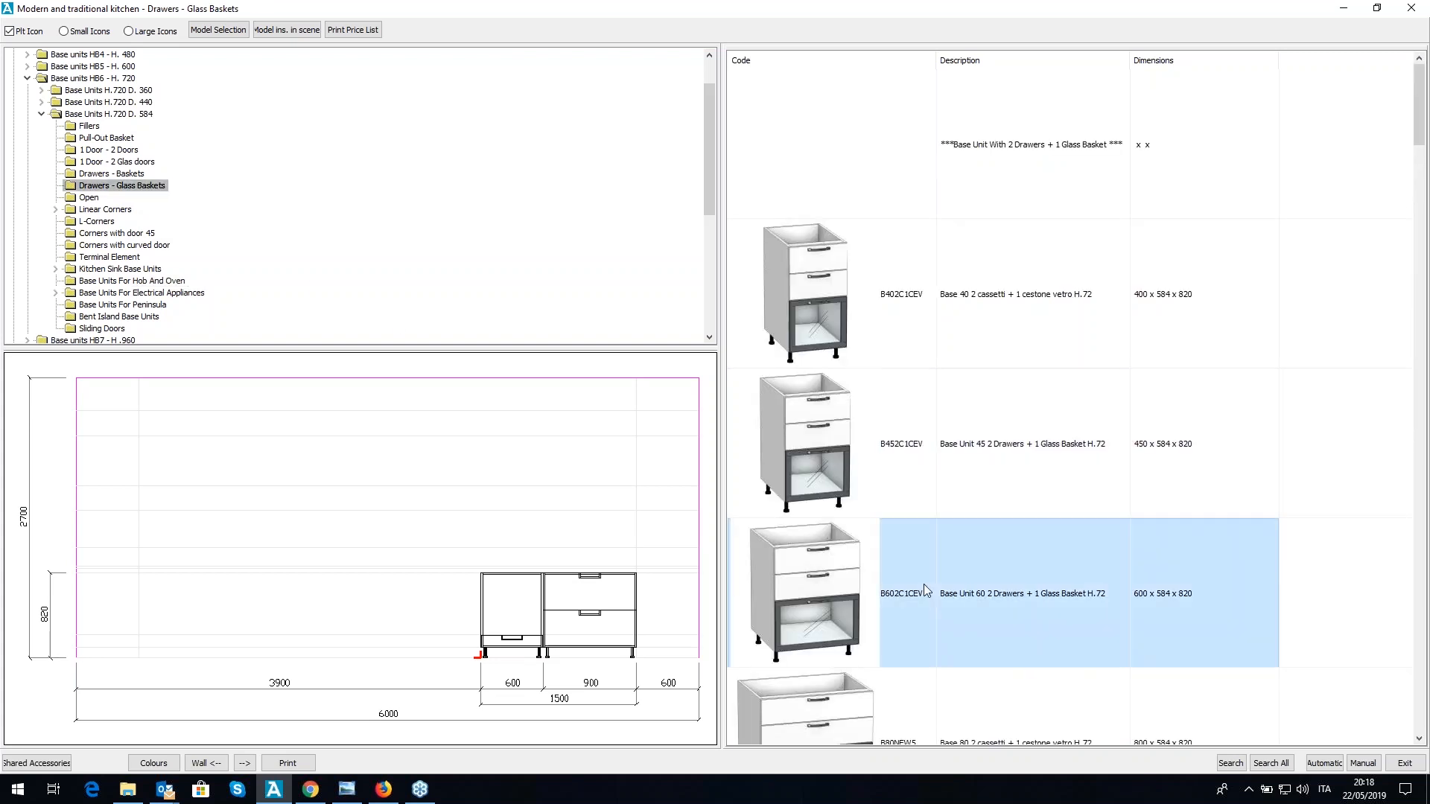
{"action": "double_click", "coordinate": [856, 593]}
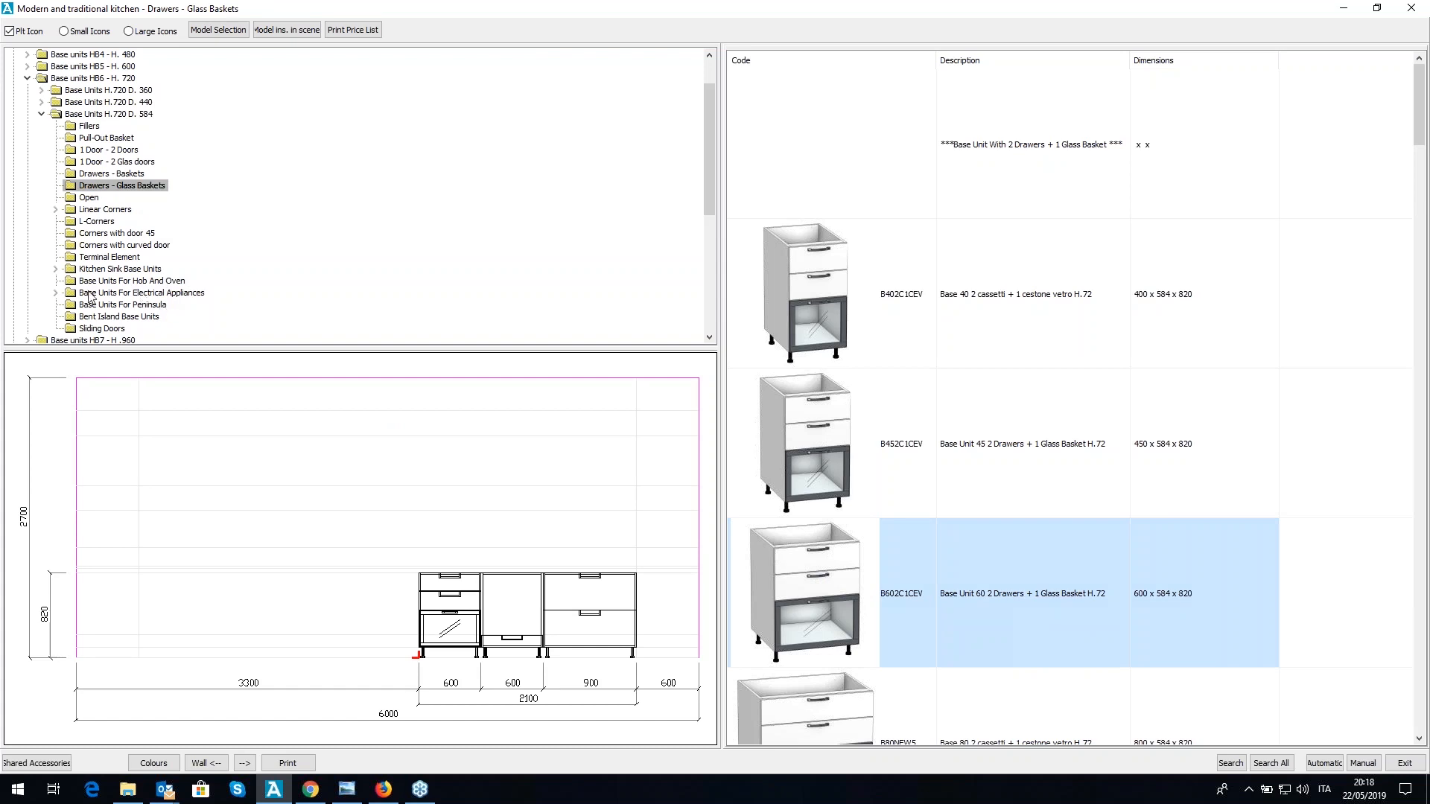
- Add the BLV60FN 60 dishwasher door with black front border beside the glass basket unit
{"action": "left_click", "coordinate": [52, 293]}
{"action": "left_click", "coordinate": [56, 293]}
{"action": "left_click", "coordinate": [131, 305]}
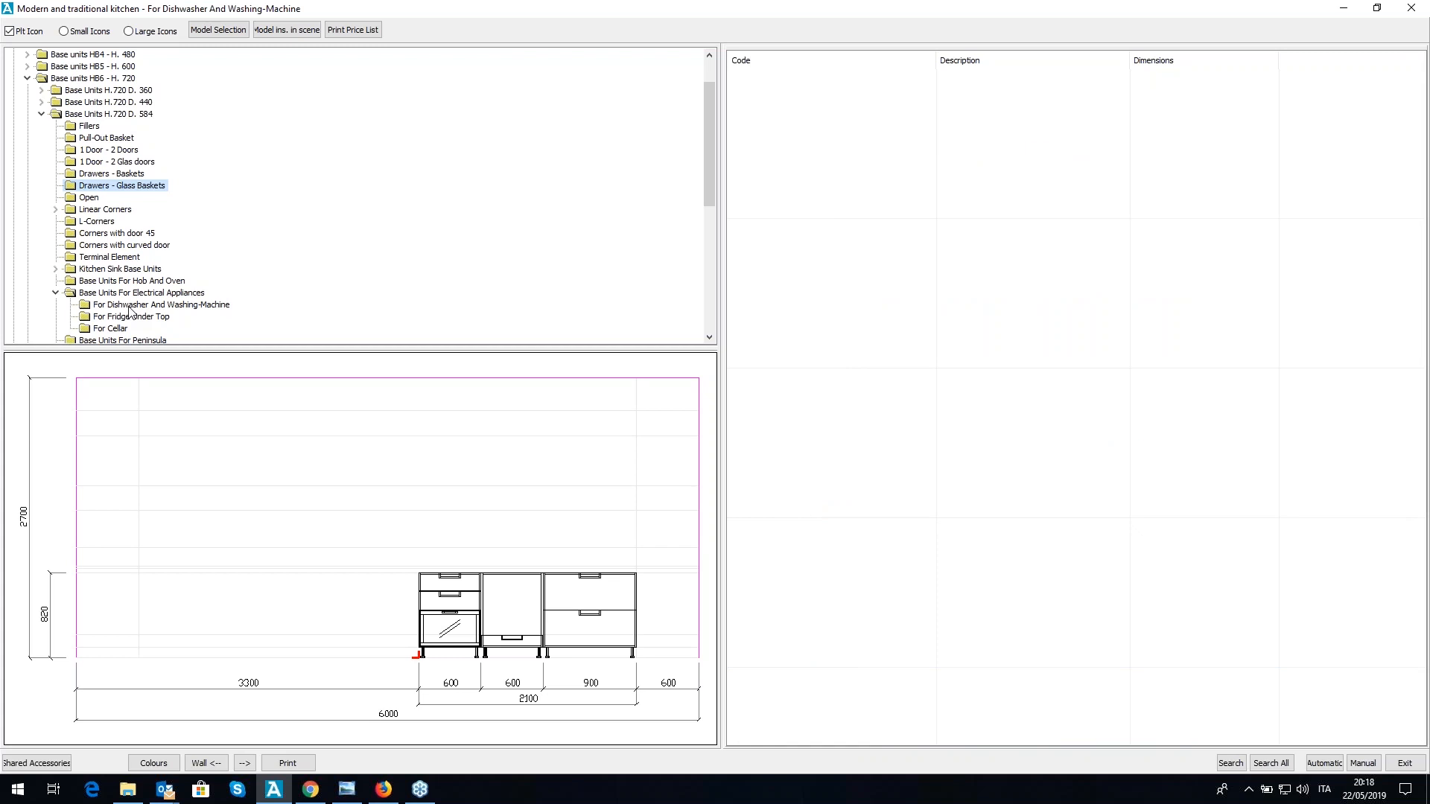
{"action": "scroll", "coordinate": [861, 504], "scroll_direction": "down", "scroll_amount": 5}
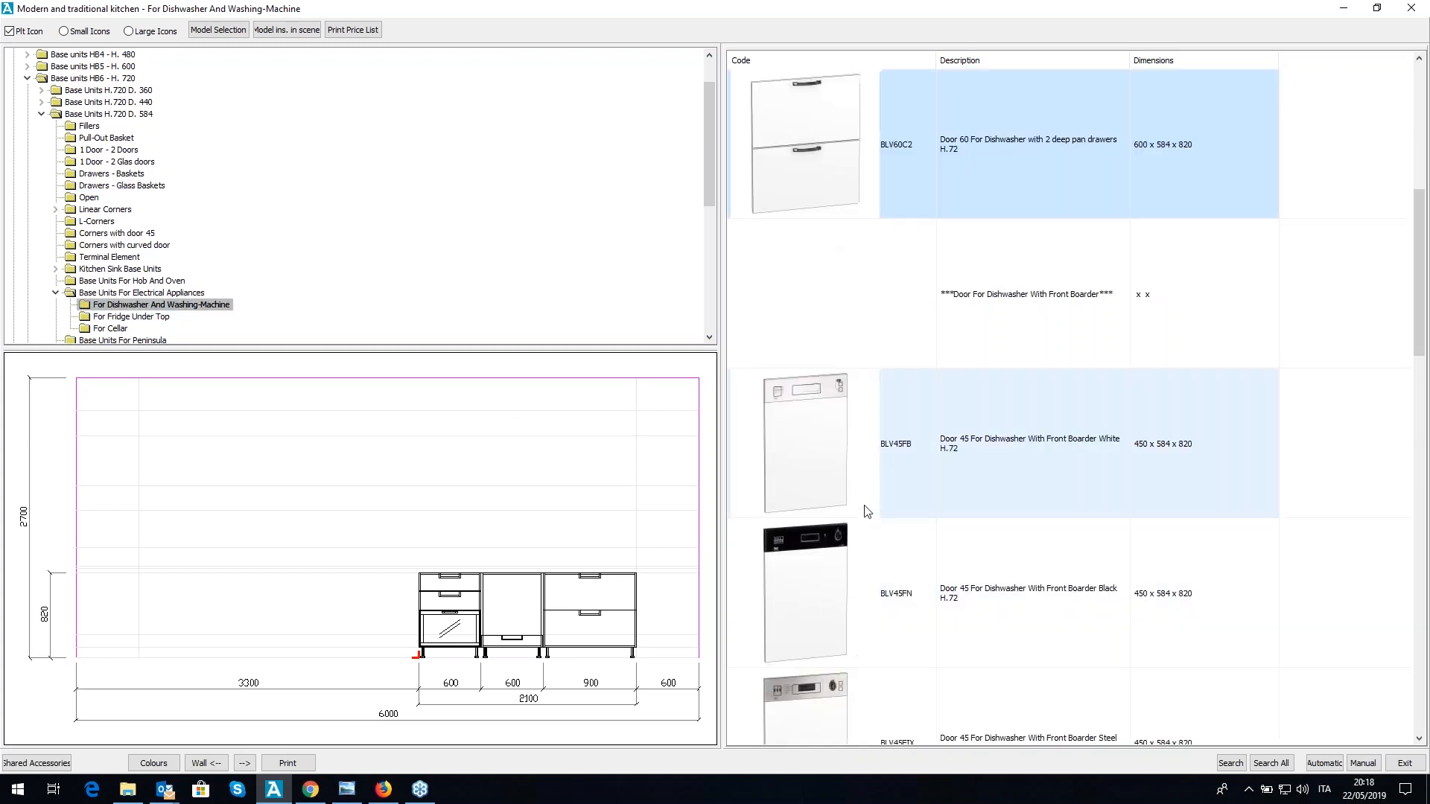
{"action": "left_click_drag", "start_coordinate": [825, 605], "coordinate": [436, 602]}
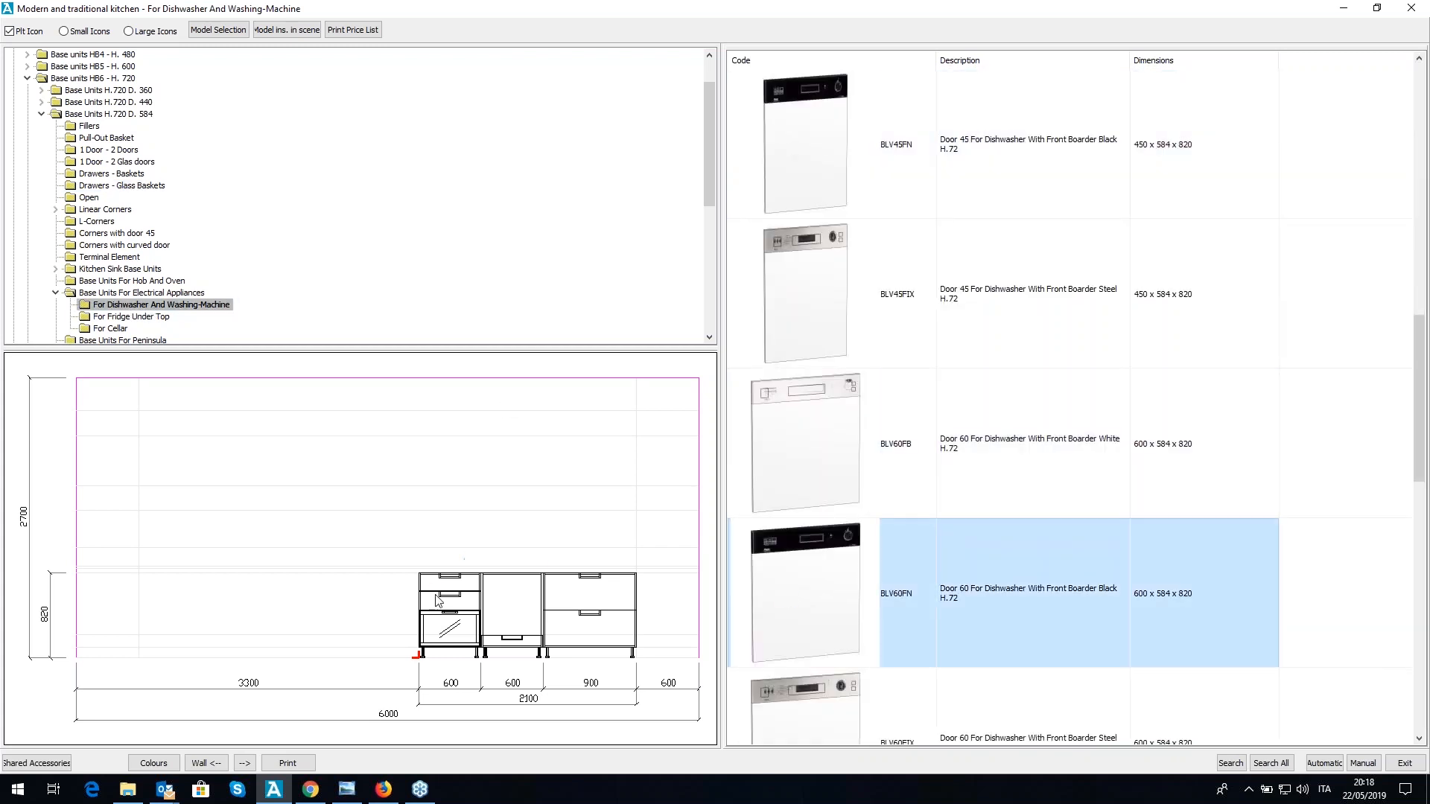
- Add the BL802CE 80 sink base unit with 2 baskets, H.72, beside the dishwasher
{"action": "left_click", "coordinate": [27, 78]}
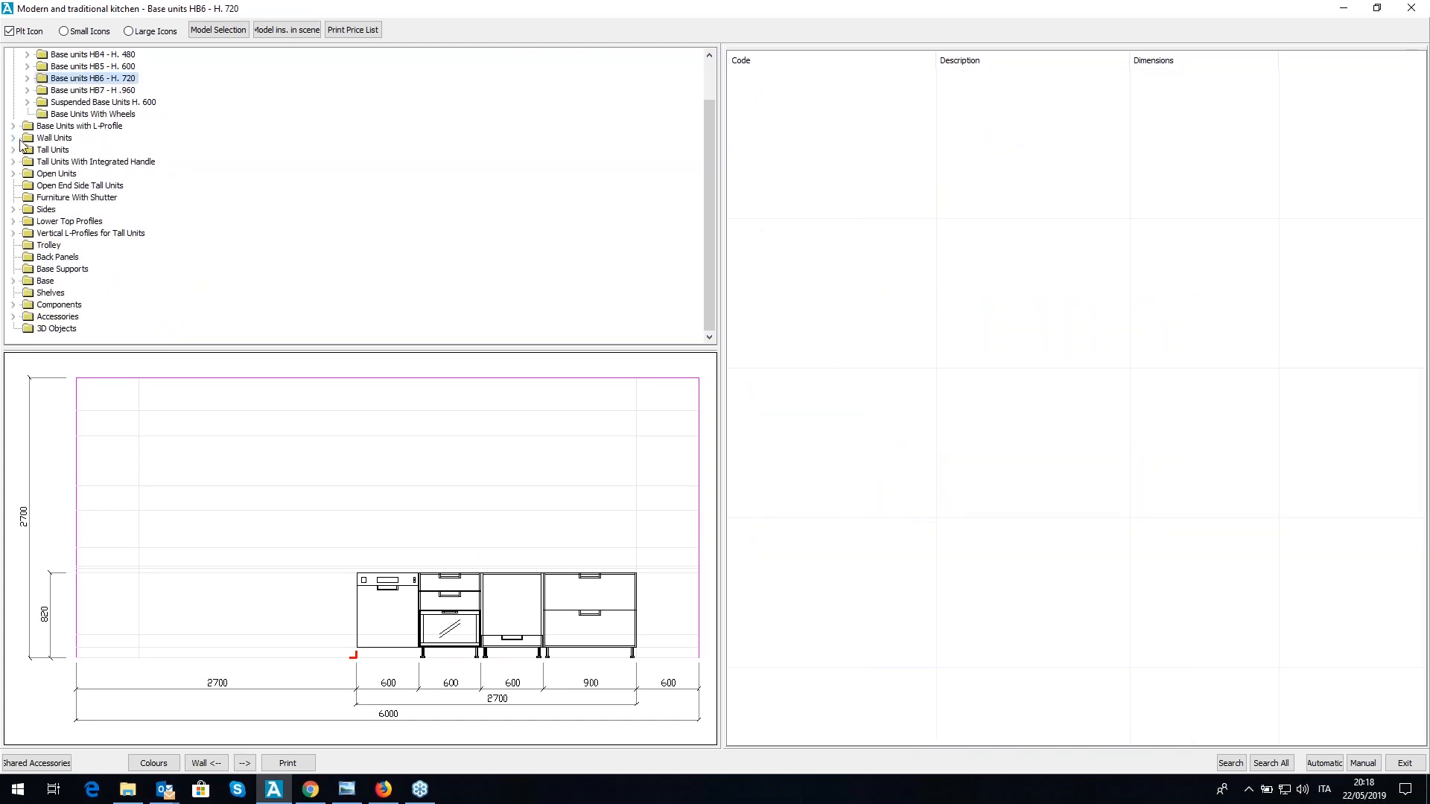
{"action": "scroll", "coordinate": [95, 171], "scroll_direction": "up", "scroll_amount": 2}
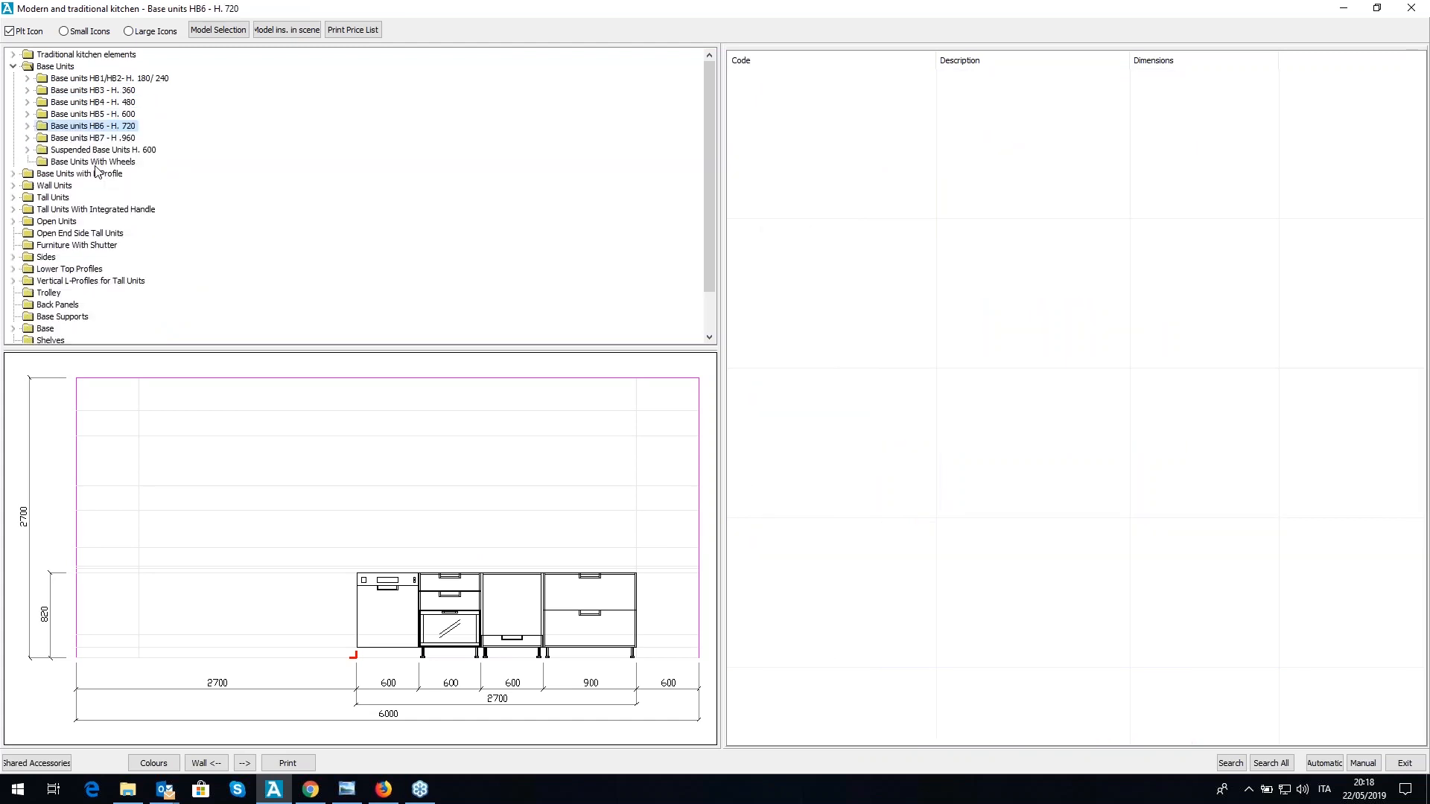
{"action": "left_click", "coordinate": [27, 127]}
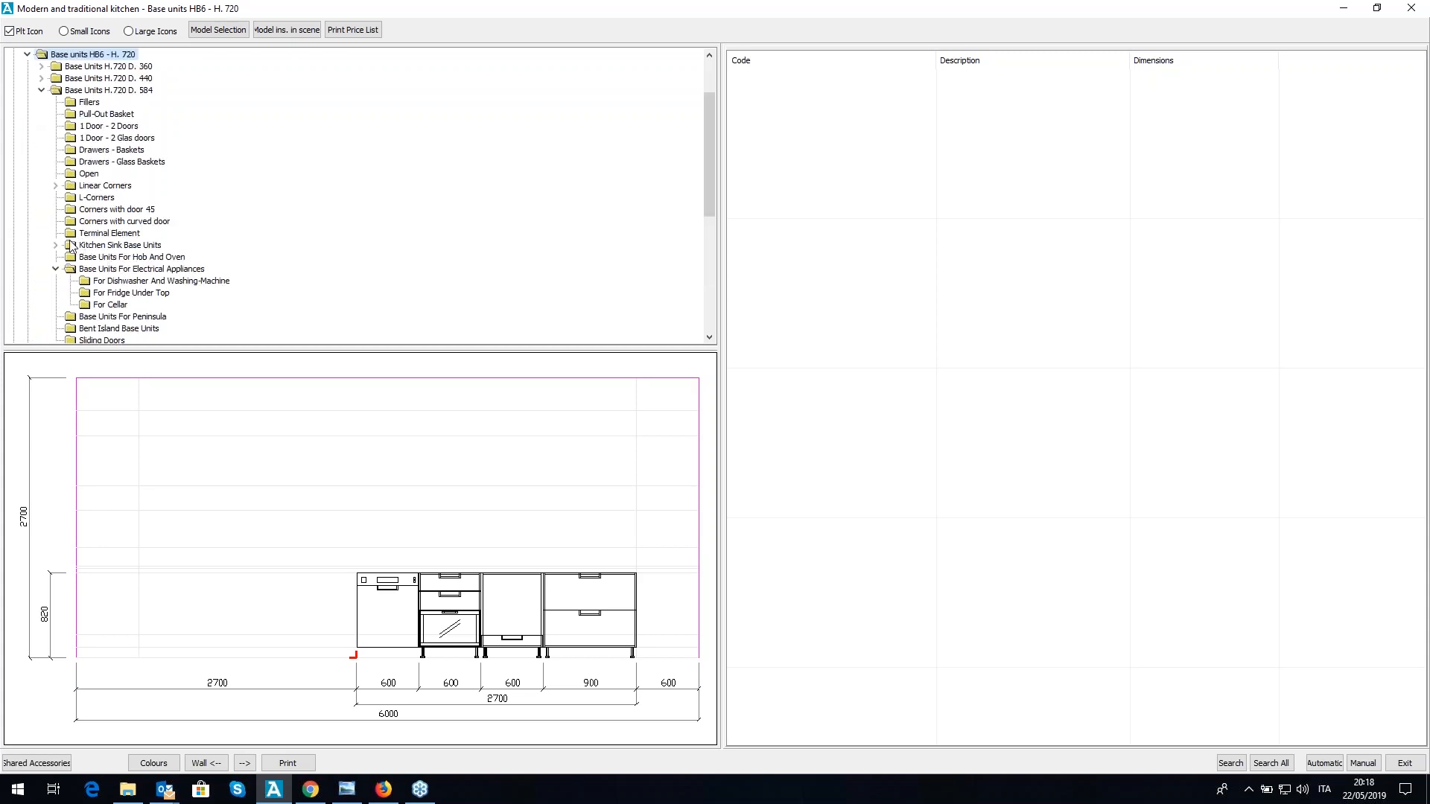
{"action": "left_click", "coordinate": [55, 245]}
{"action": "left_click", "coordinate": [111, 259]}
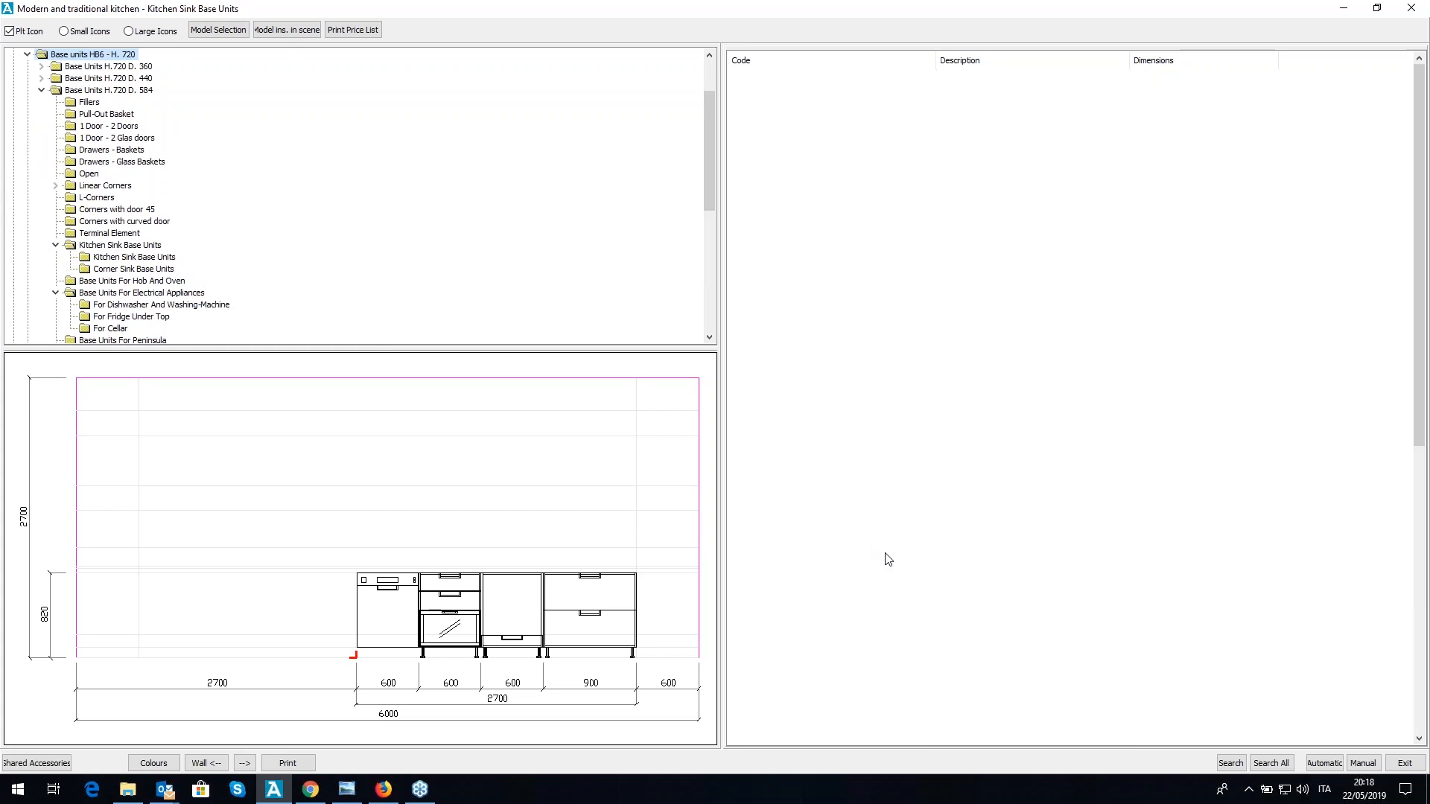
{"action": "left_click", "coordinate": [1017, 515]}
{"action": "scroll", "coordinate": [1019, 515], "scroll_direction": "down", "scroll_amount": 5}
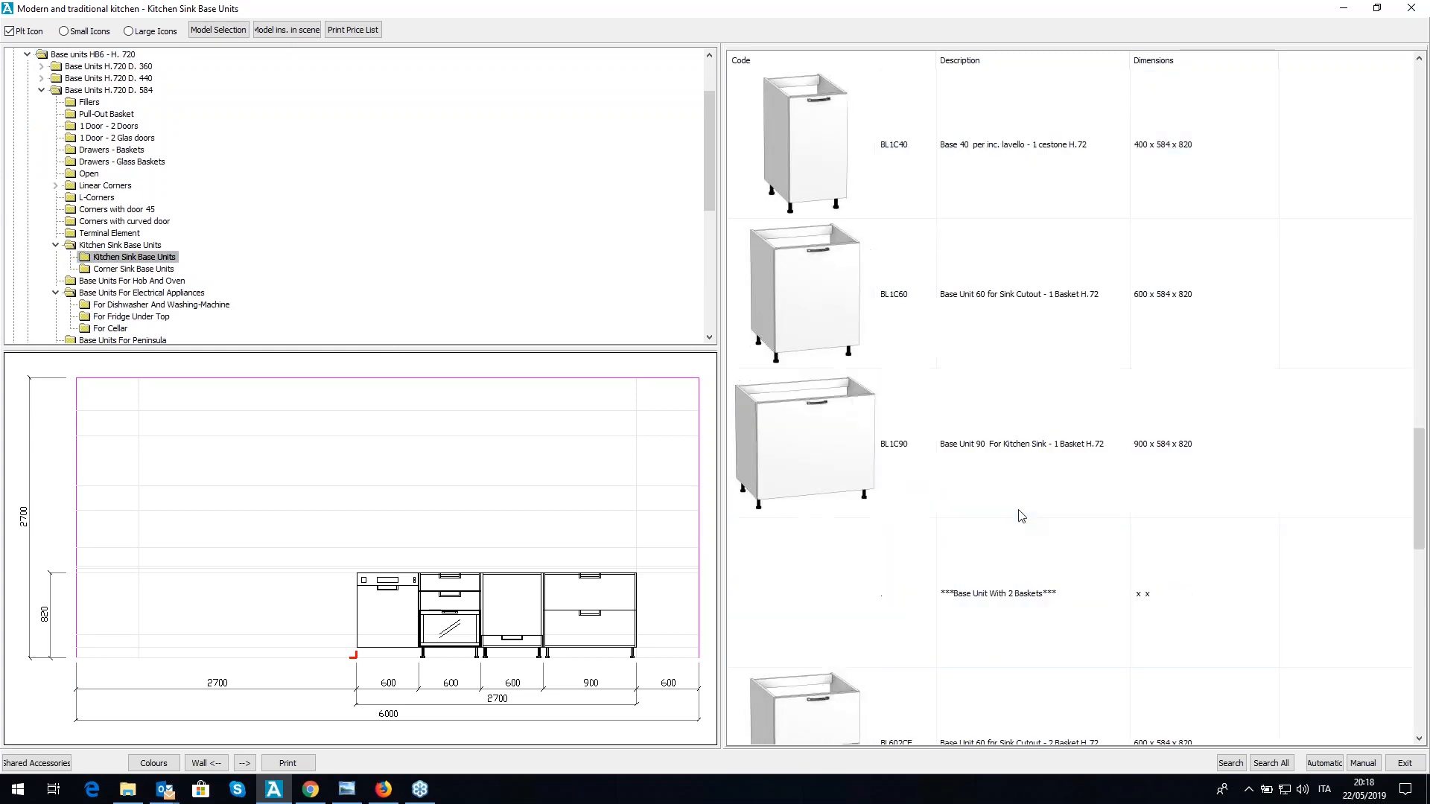
{"action": "scroll", "coordinate": [1020, 516], "scroll_direction": "down", "scroll_amount": 3}
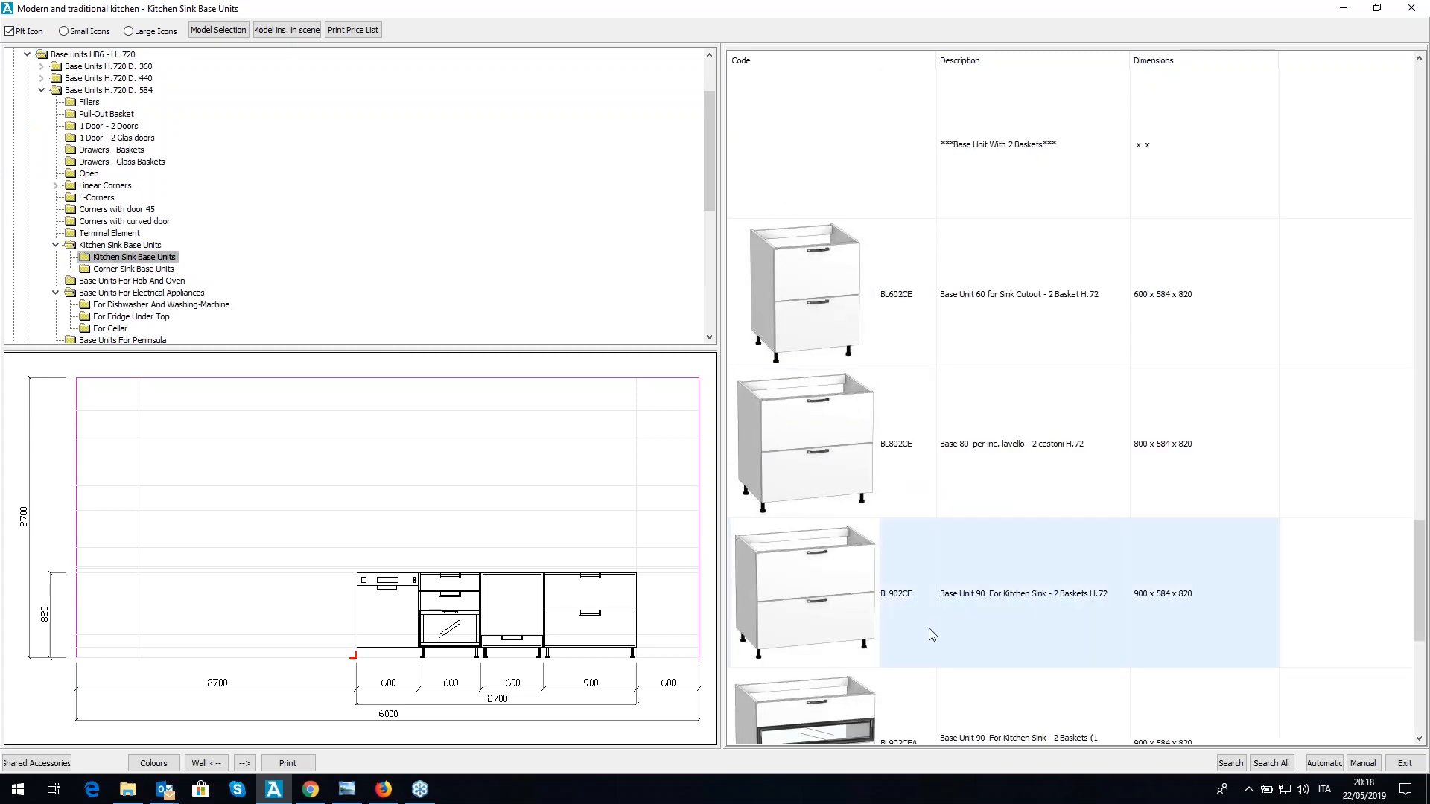
{"action": "left_click_drag", "start_coordinate": [865, 480], "coordinate": [277, 450]}
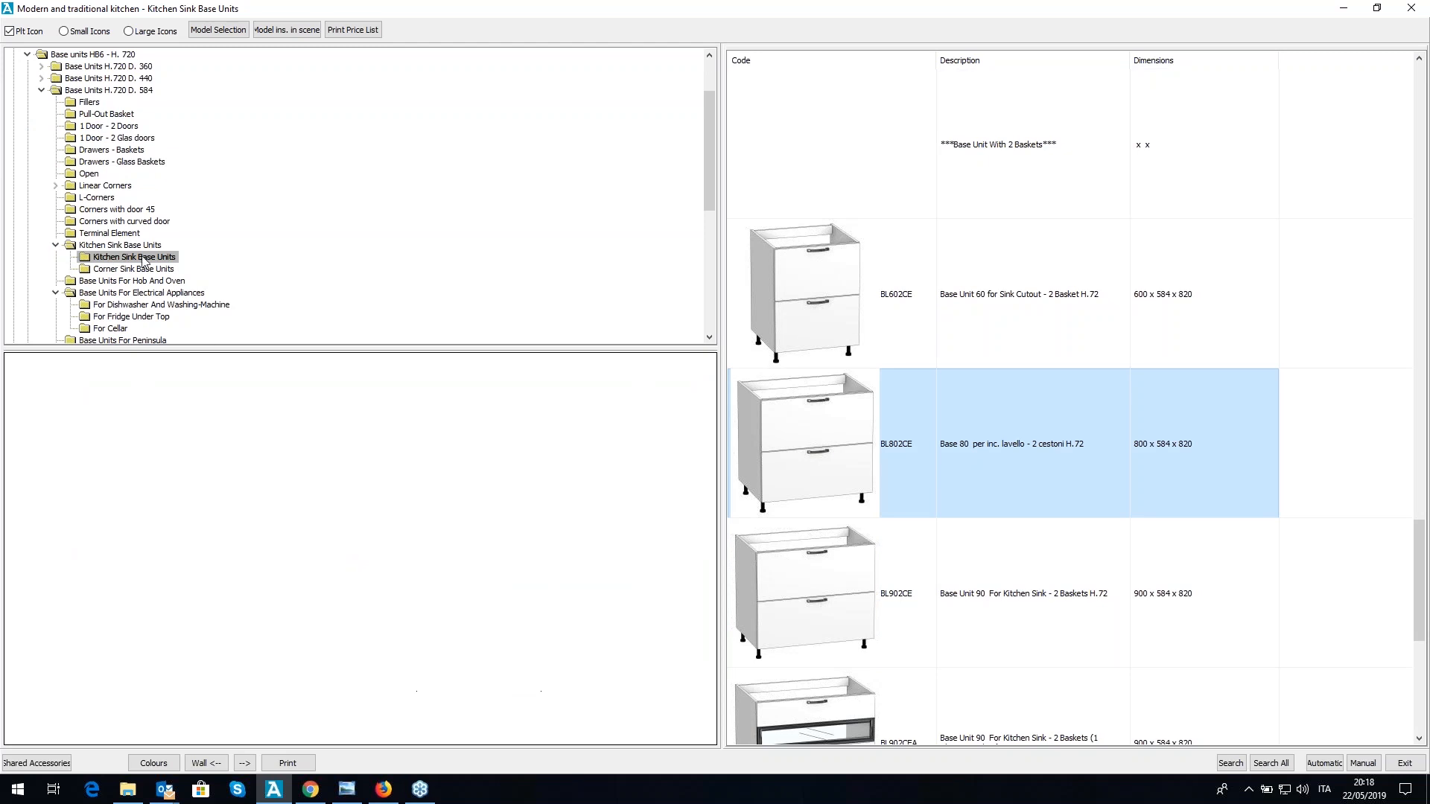
- Add the ARMGIO40 open tall unit 40 H.204 from the H. 2040 D. 584 tall units and close the kitchen composition
{"action": "left_click", "coordinate": [27, 54]}
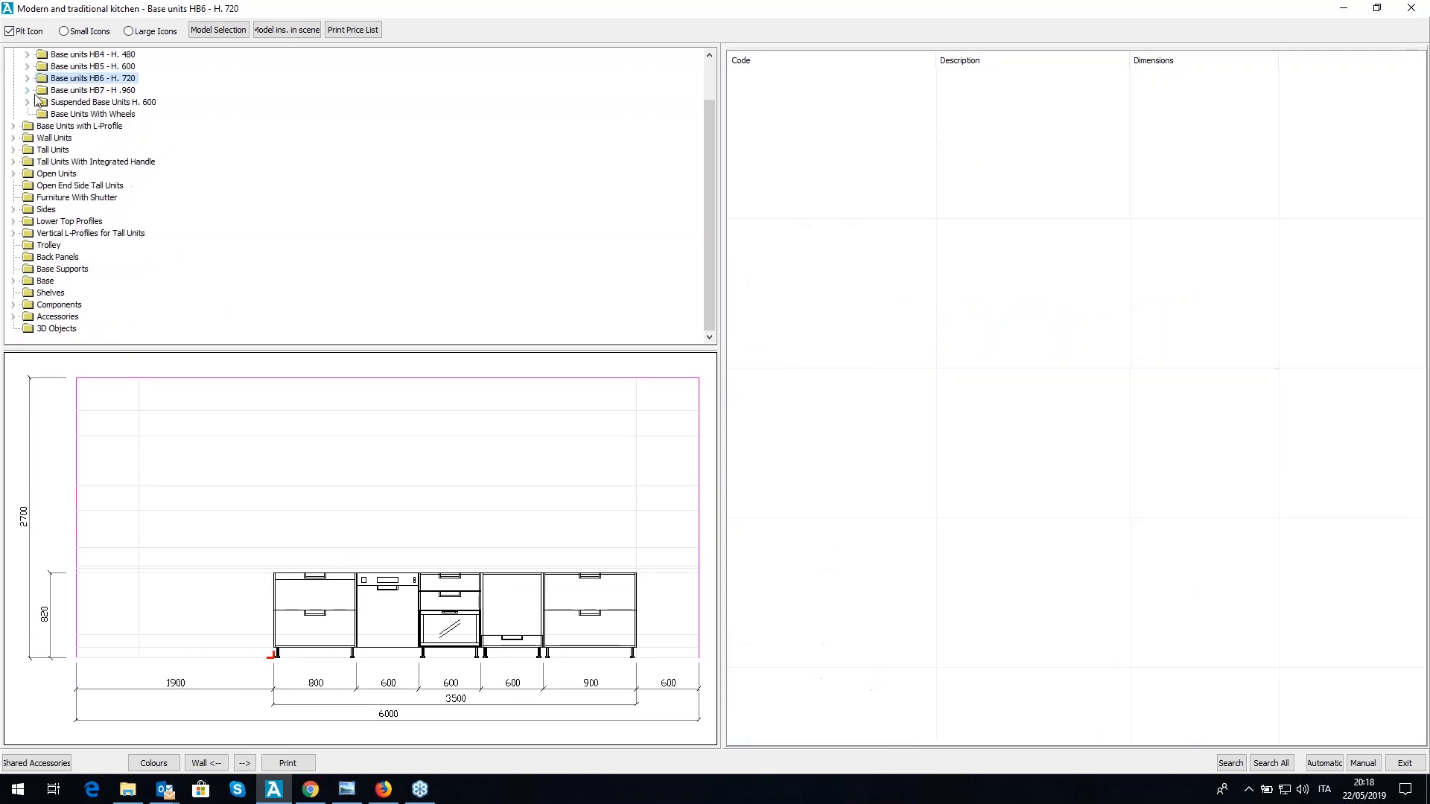
{"action": "left_click", "coordinate": [13, 150]}
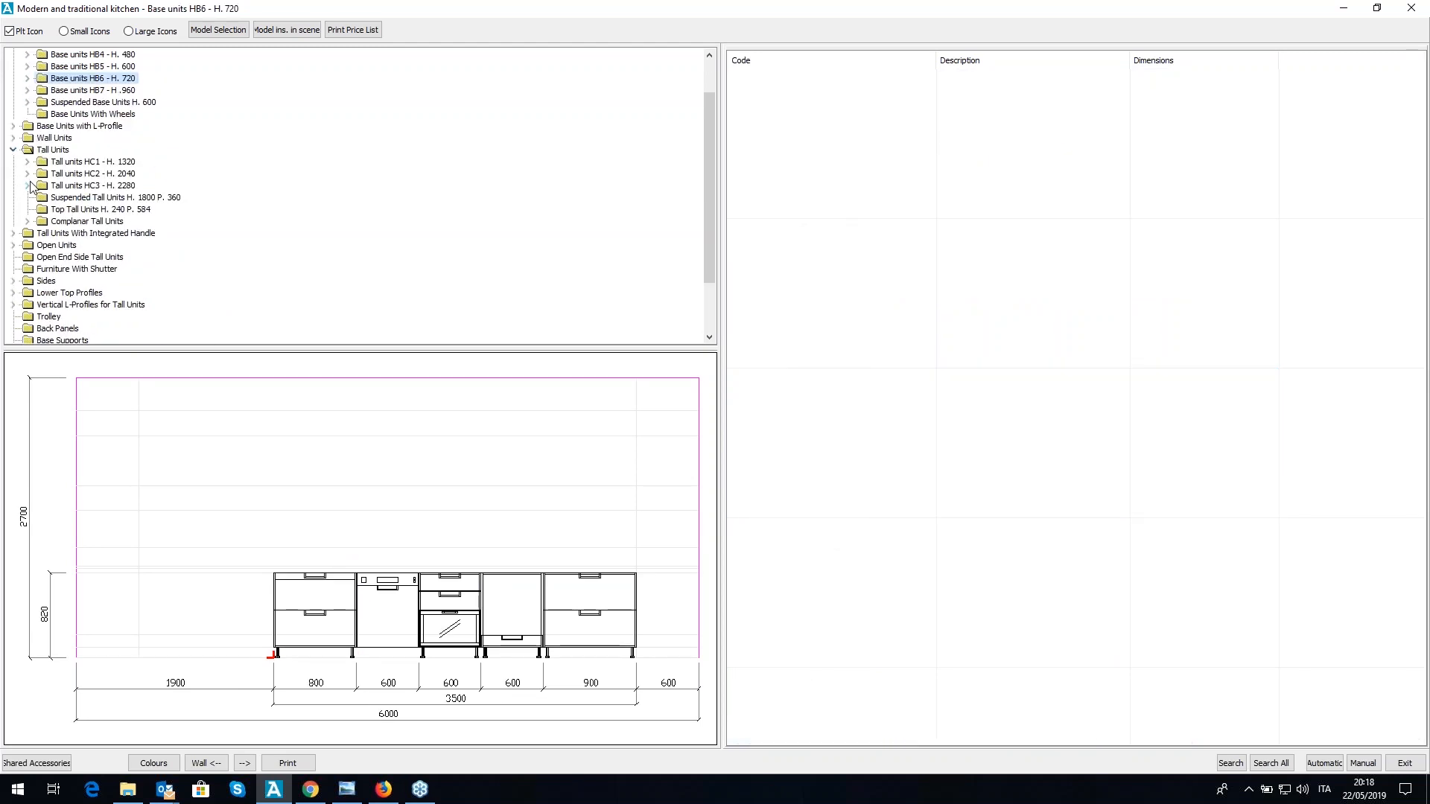
{"action": "left_click", "coordinate": [27, 173]}
{"action": "left_click", "coordinate": [41, 199]}
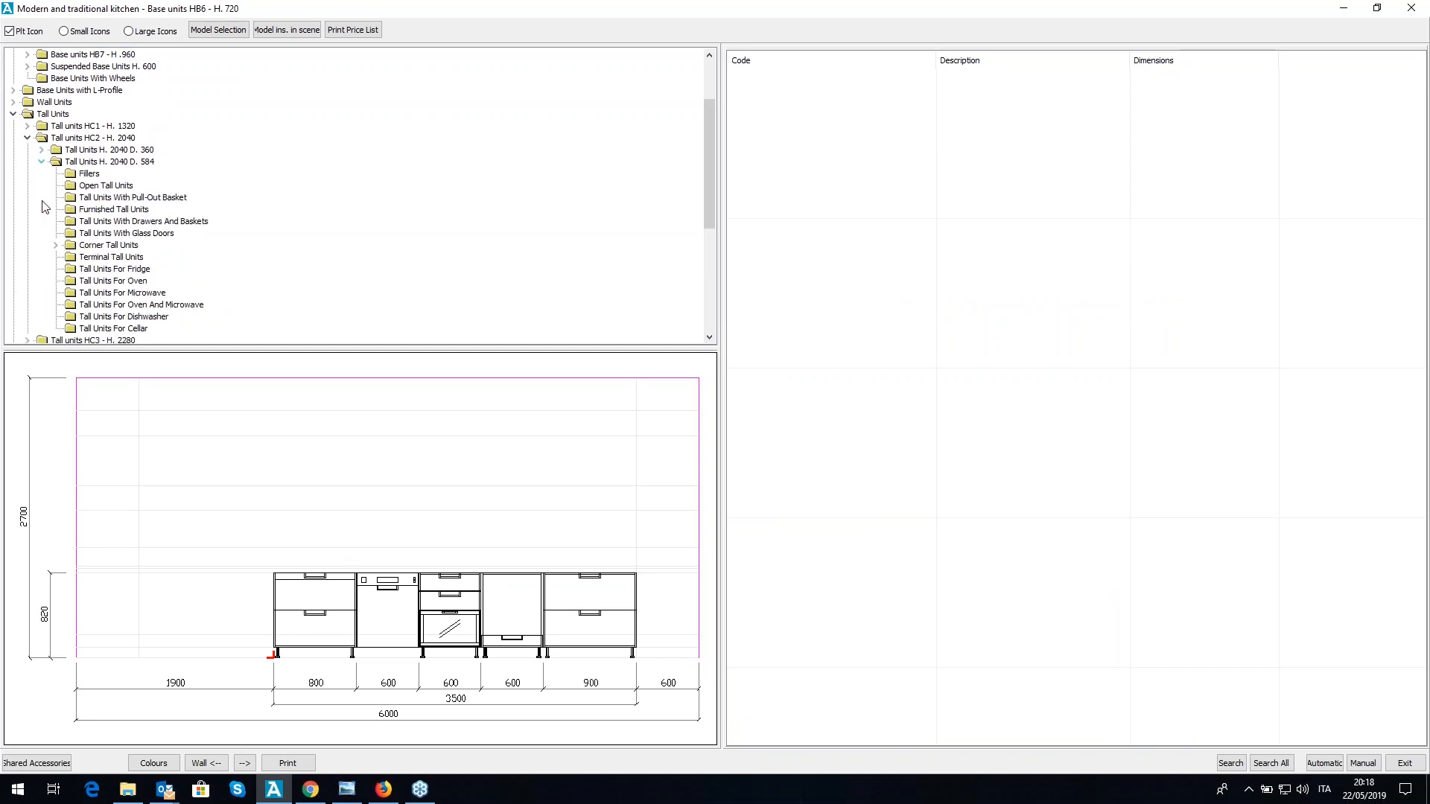
{"action": "left_click", "coordinate": [117, 222]}
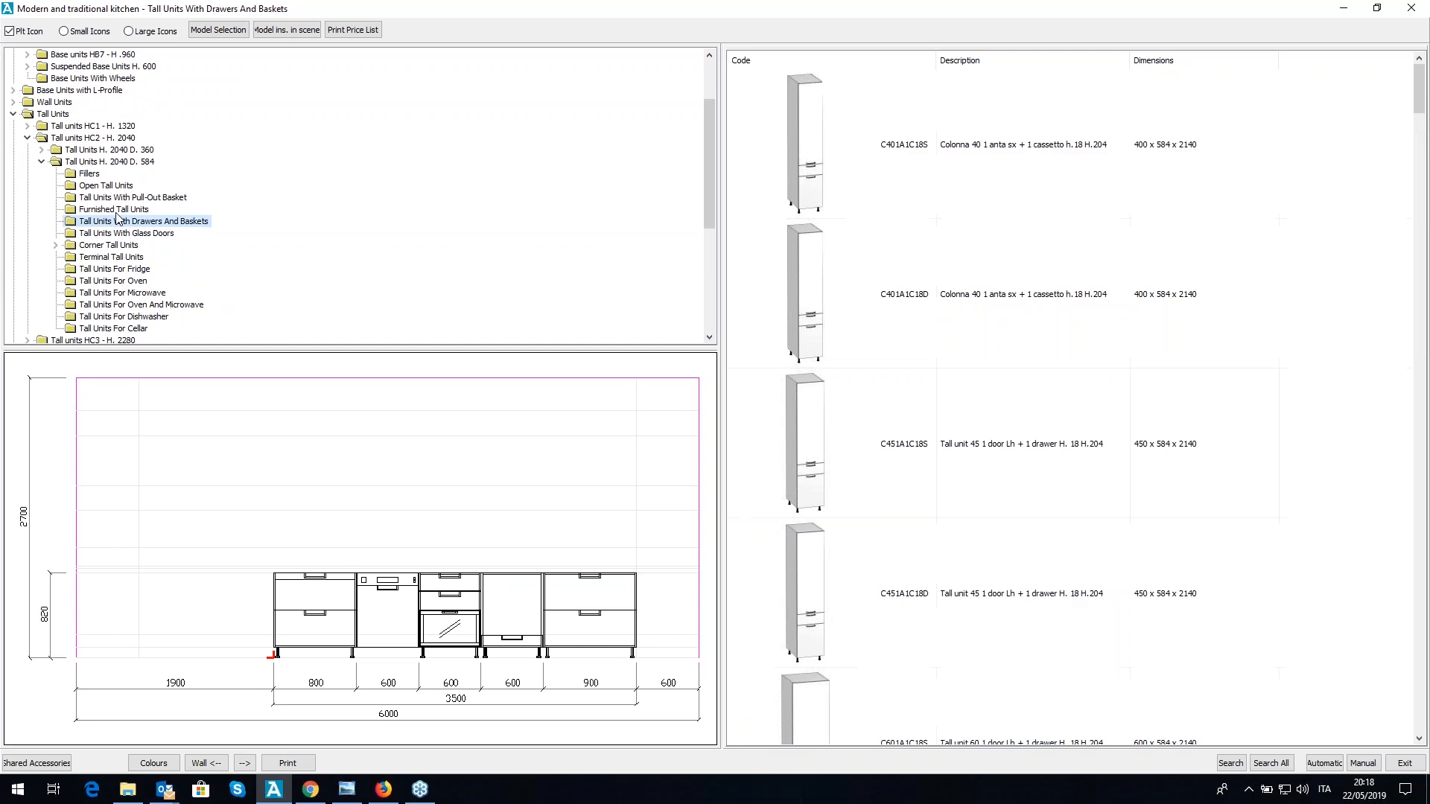
{"action": "left_click", "coordinate": [121, 187]}
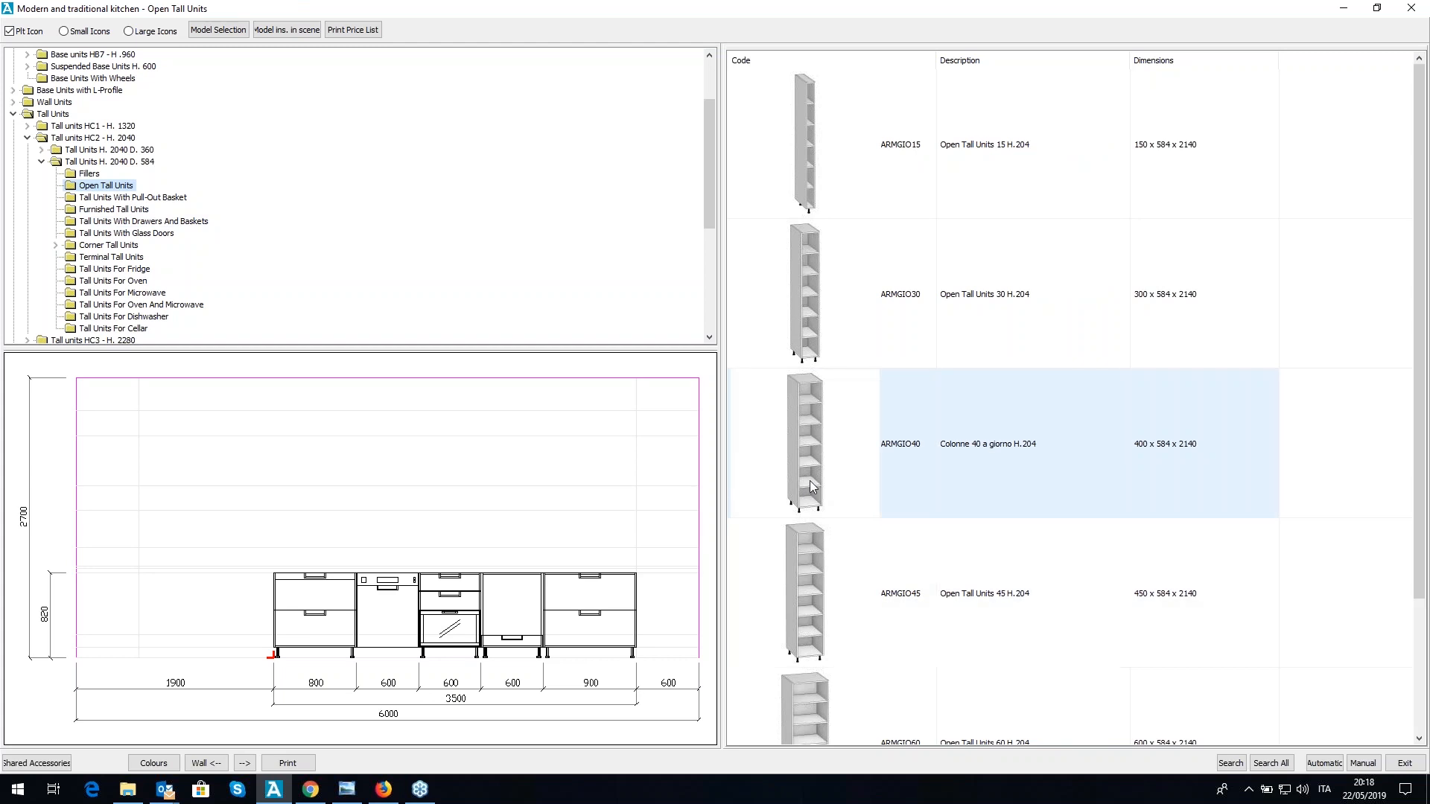
{"action": "left_click", "coordinate": [810, 514]}
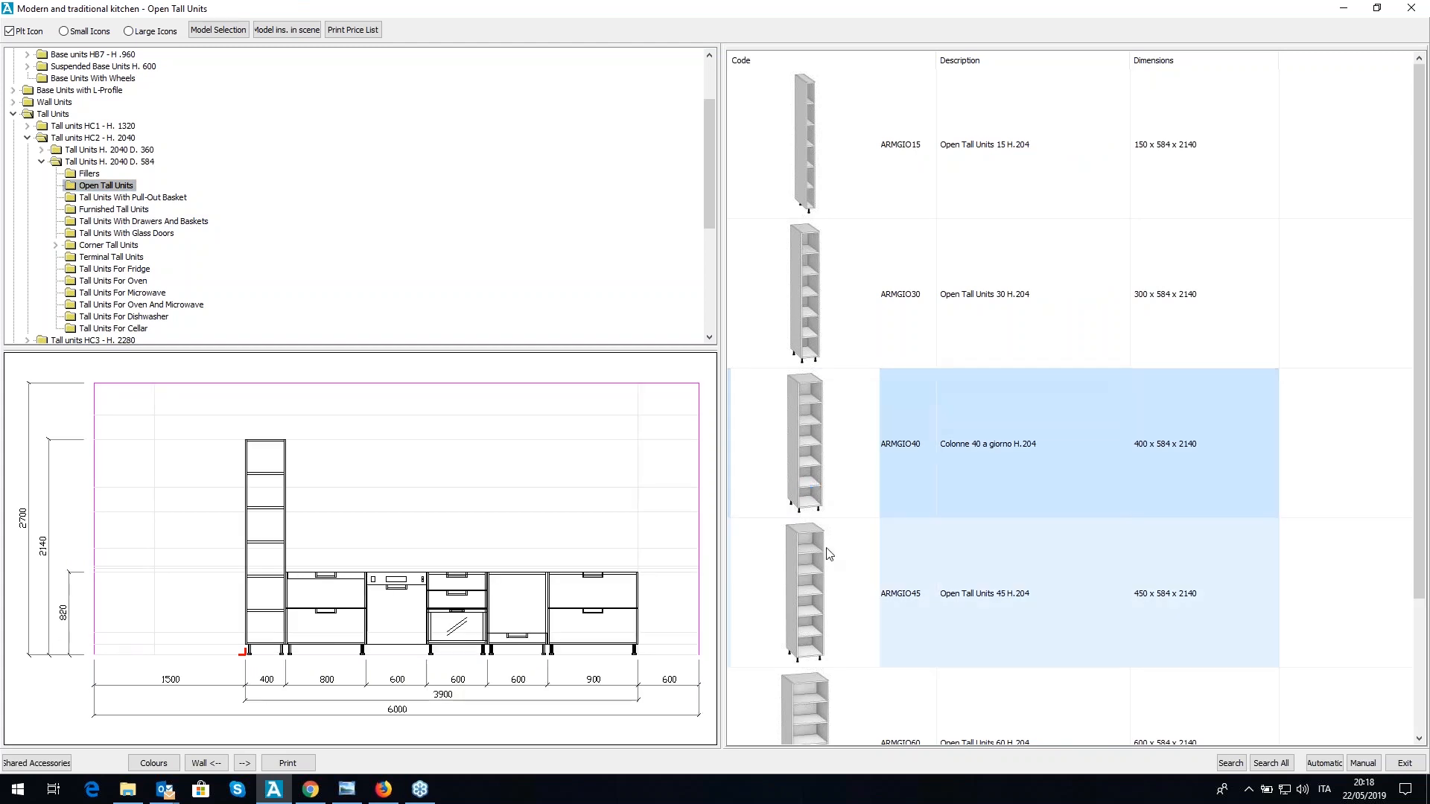
{"action": "left_click", "coordinate": [1398, 762]}
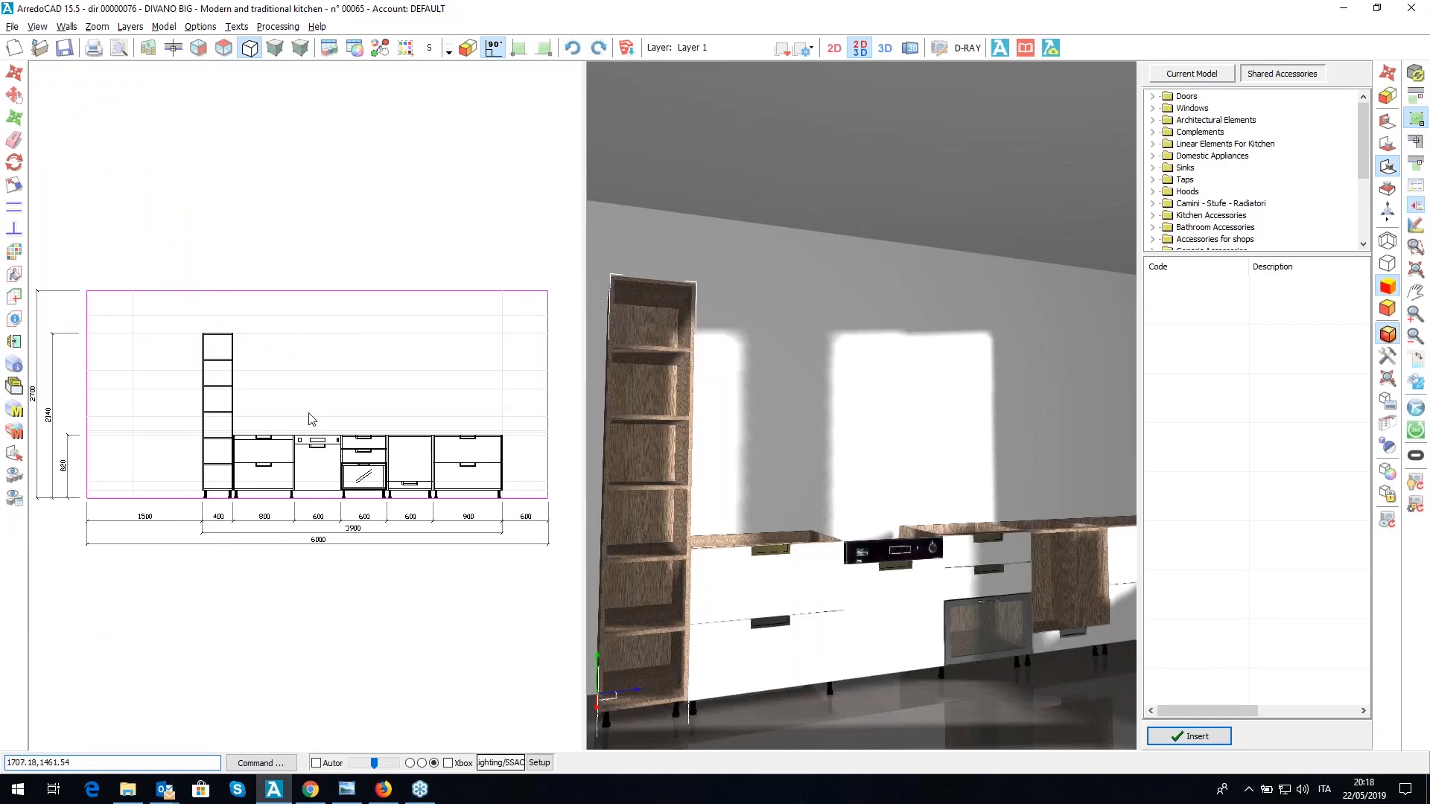
- Set the open tall unit's X dimension to 500 in its element characteristics
{"action": "left_click_drag", "start_coordinate": [676, 183], "coordinate": [614, 241]}
{"action": "double_click", "coordinate": [525, 455]}
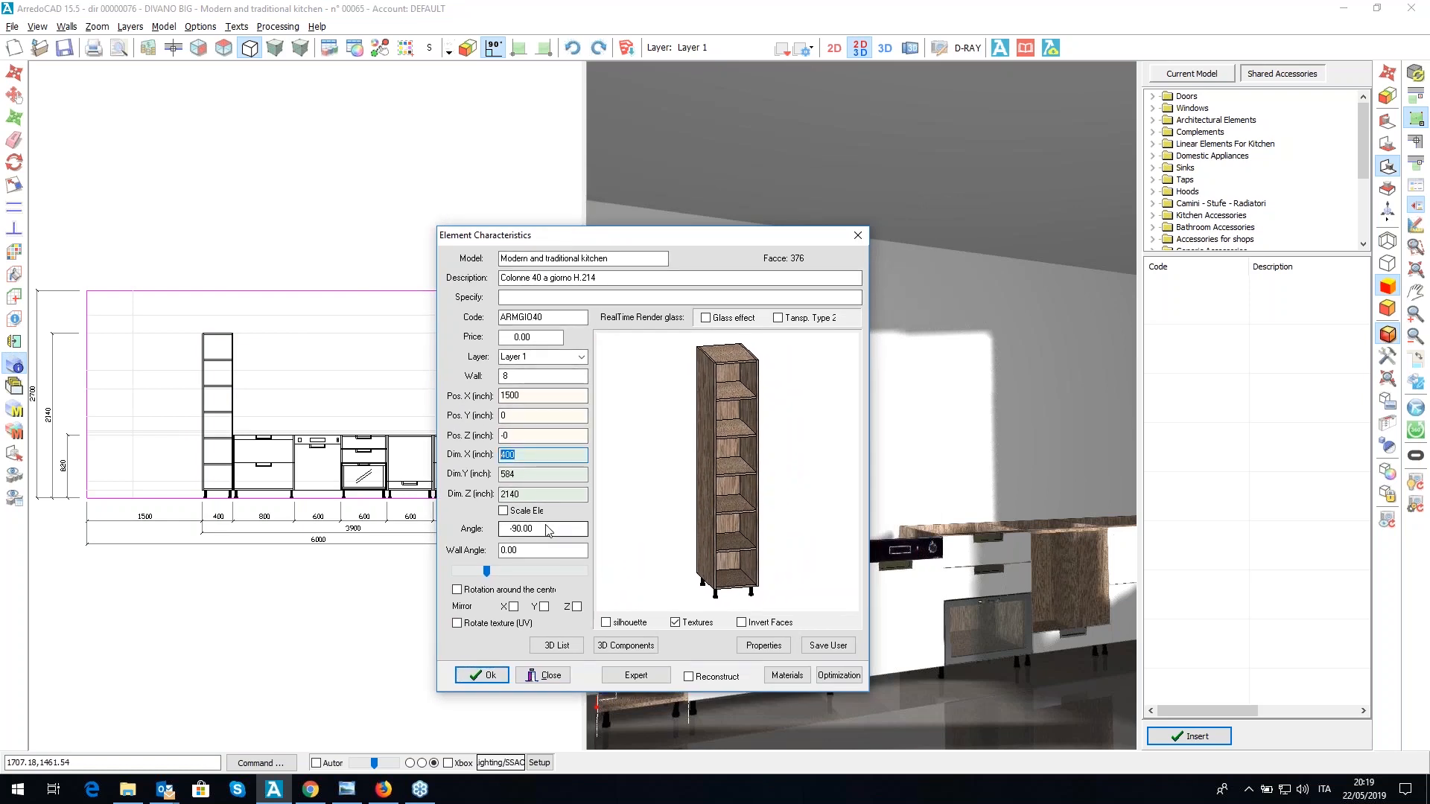
{"action": "type", "text": "5"}
{"action": "key", "text": "Return"}
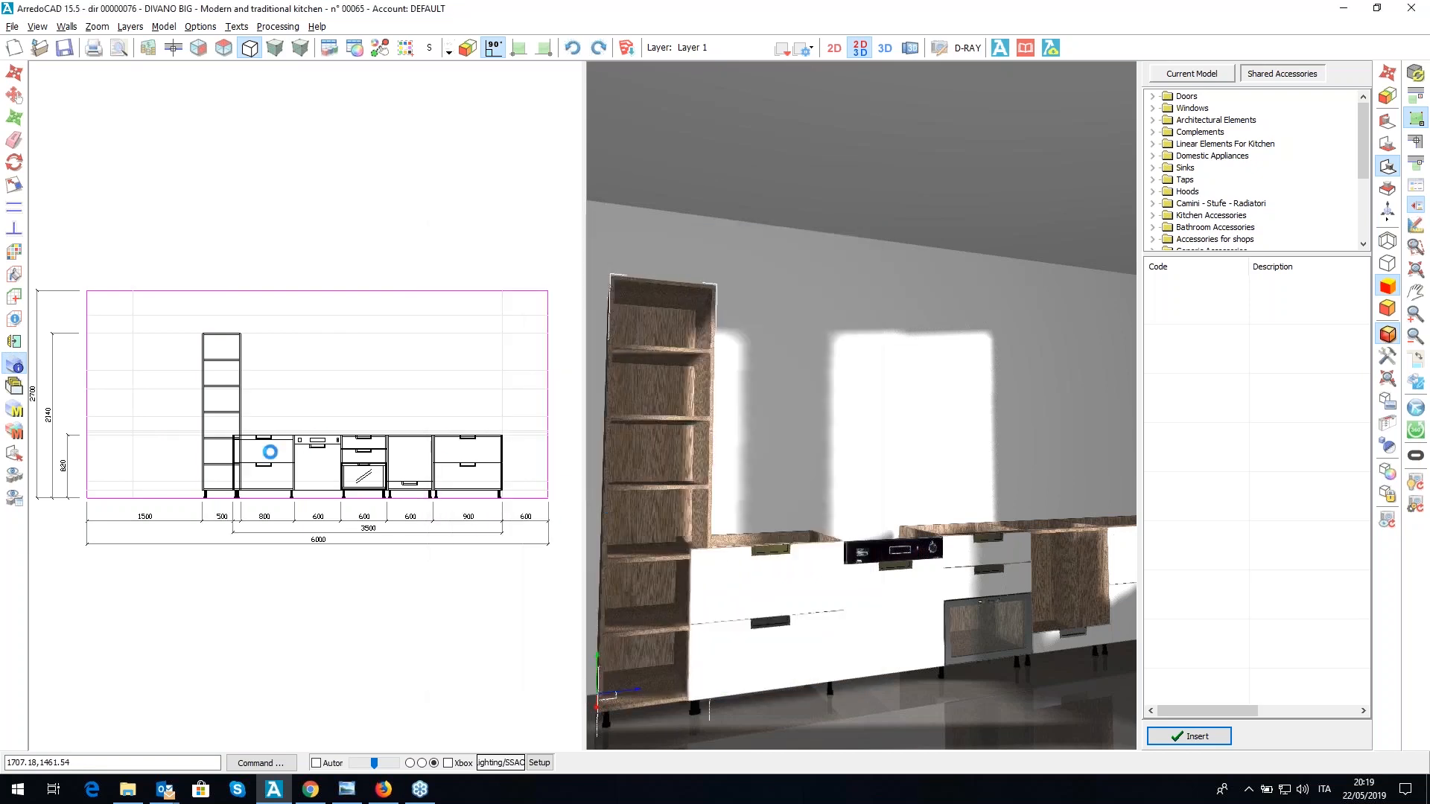
- Move the open tall unit so its base corner sits flush against the side of the 80 sink base unit
{"action": "right_click", "coordinate": [241, 407]}
{"action": "left_click", "coordinate": [277, 414]}
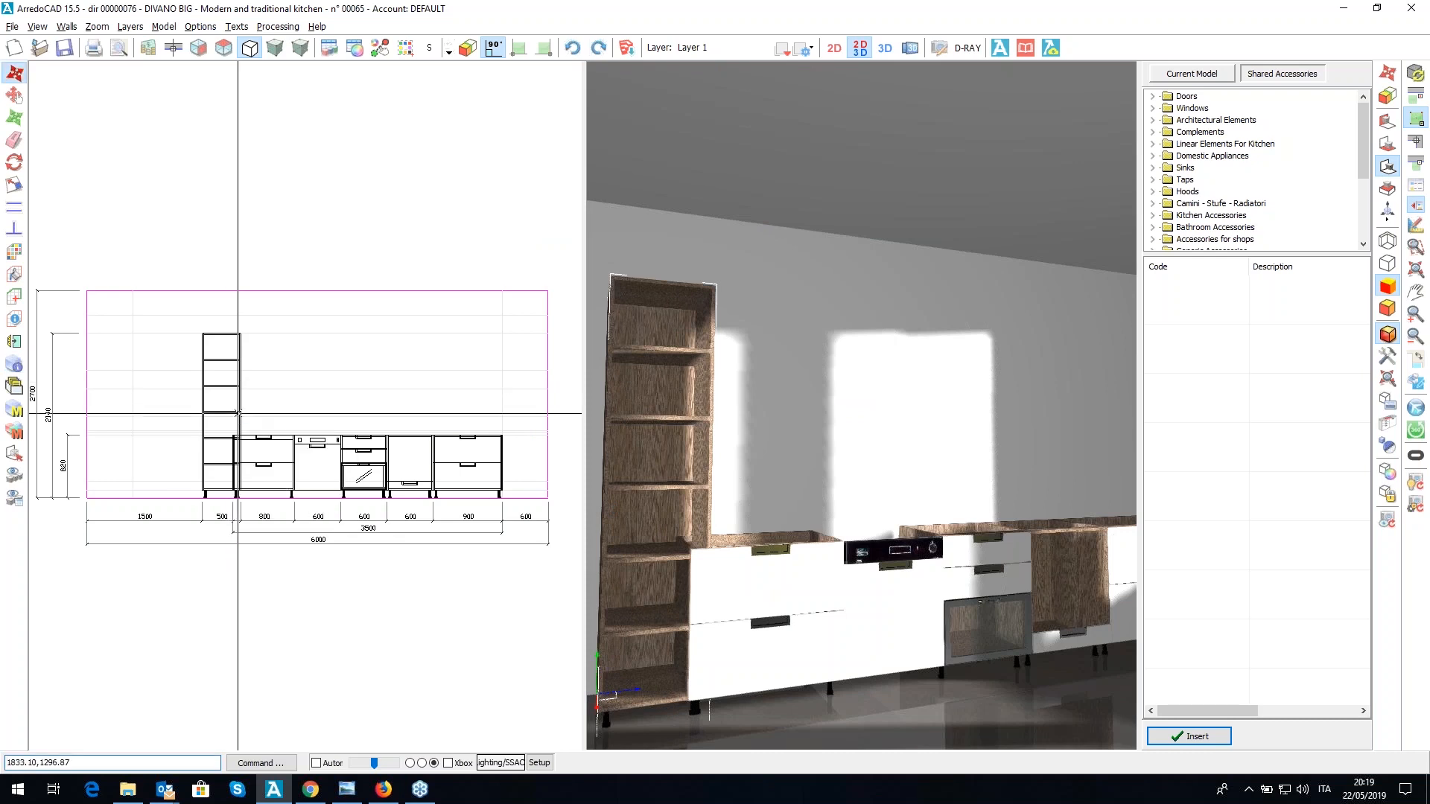
{"action": "left_click", "coordinate": [227, 415]}
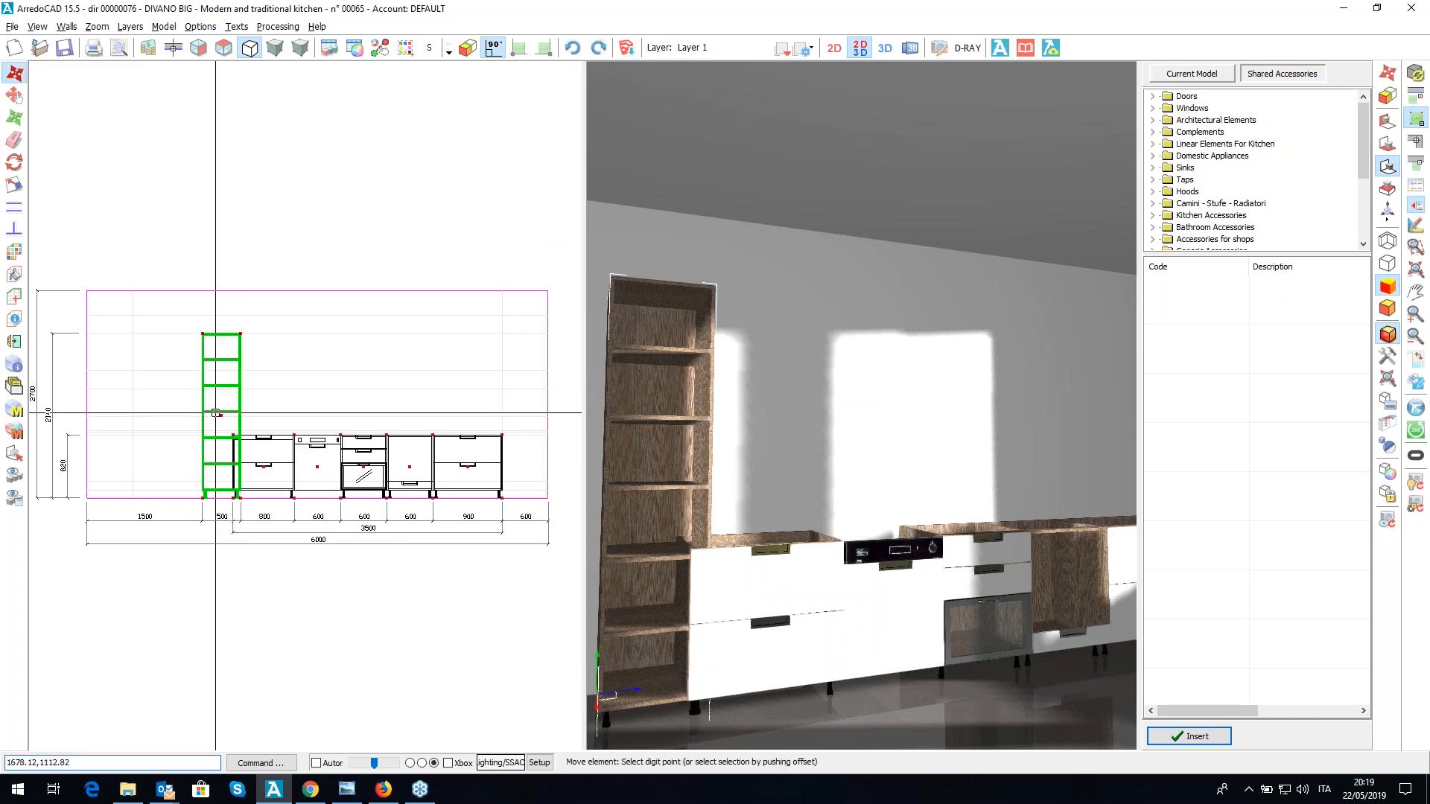
{"action": "left_click", "coordinate": [242, 498]}
{"action": "left_click", "coordinate": [234, 498]}
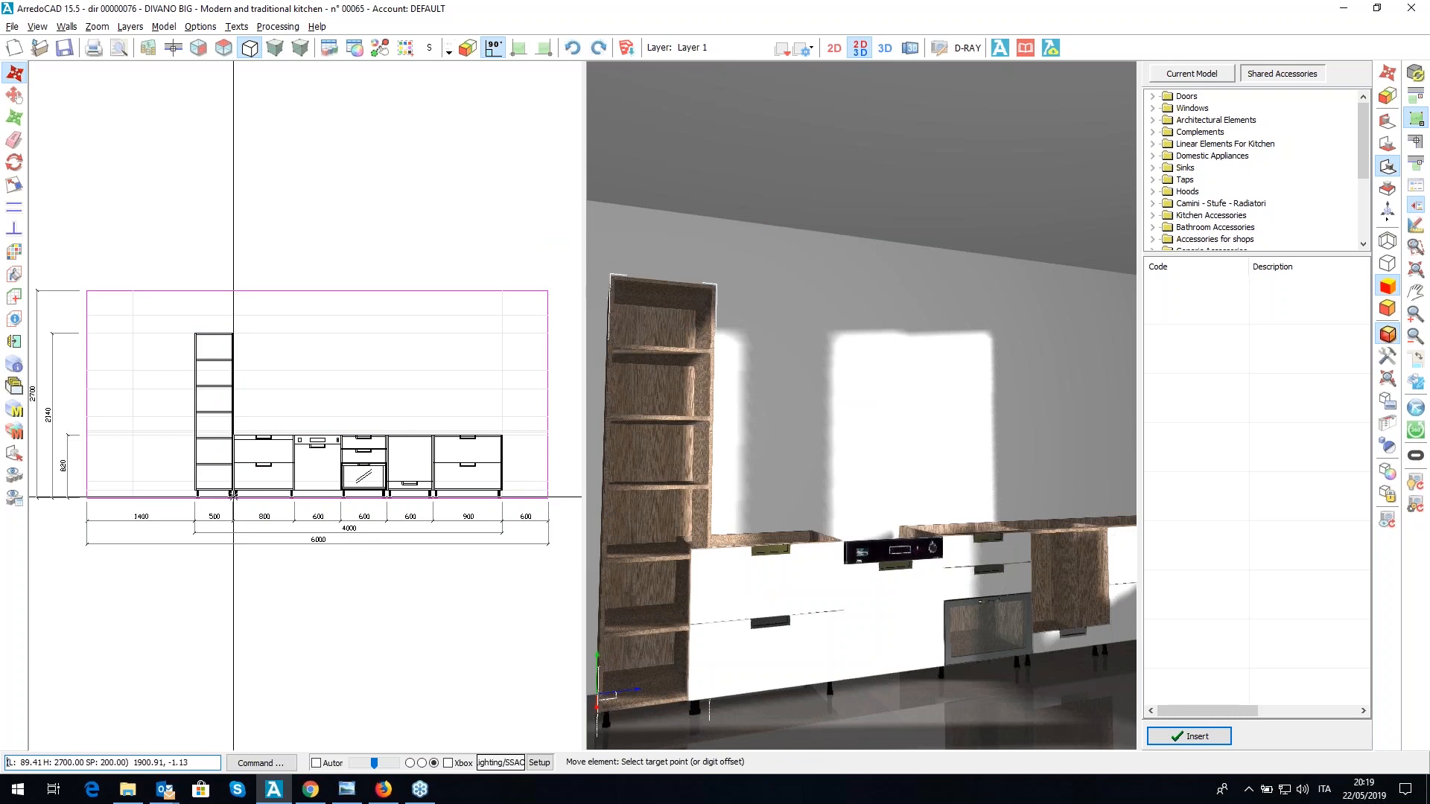
- Set the catalogue's insertion point at the tall unit's upper corner above the sink base, combining new elements downward and to the right
{"action": "left_click", "coordinate": [1419, 192]}
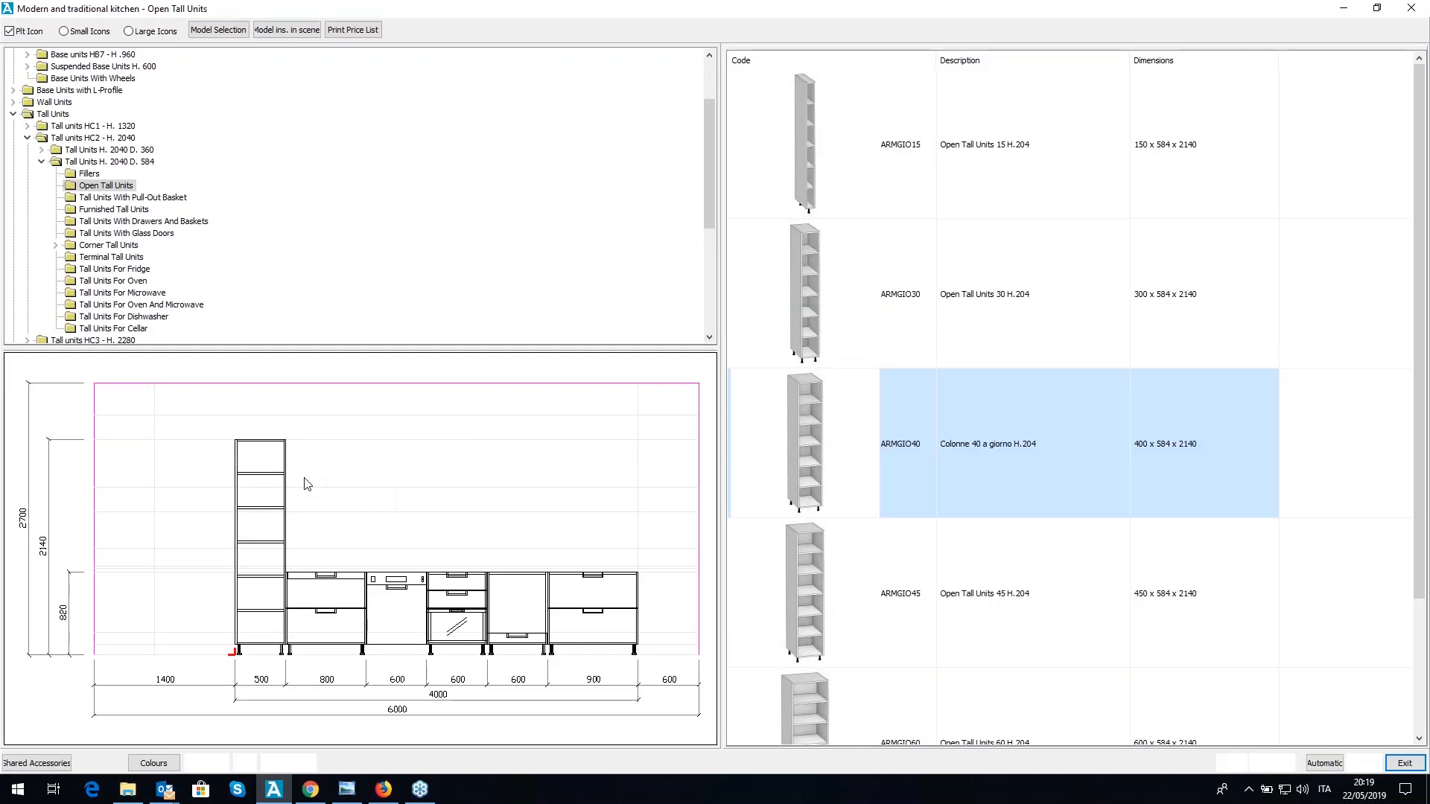
{"action": "left_click", "coordinate": [291, 453]}
{"action": "left_click", "coordinate": [814, 404]}
{"action": "left_click", "coordinate": [775, 444]}
{"action": "left_click", "coordinate": [751, 496]}
- From Wall units HP4 H. 720 P. 360, add the PW1V6S 80 plate rack double flap unit and the PW4 120 folding-door unit beside it
{"action": "left_click", "coordinate": [13, 114]}
{"action": "left_click", "coordinate": [14, 138]}
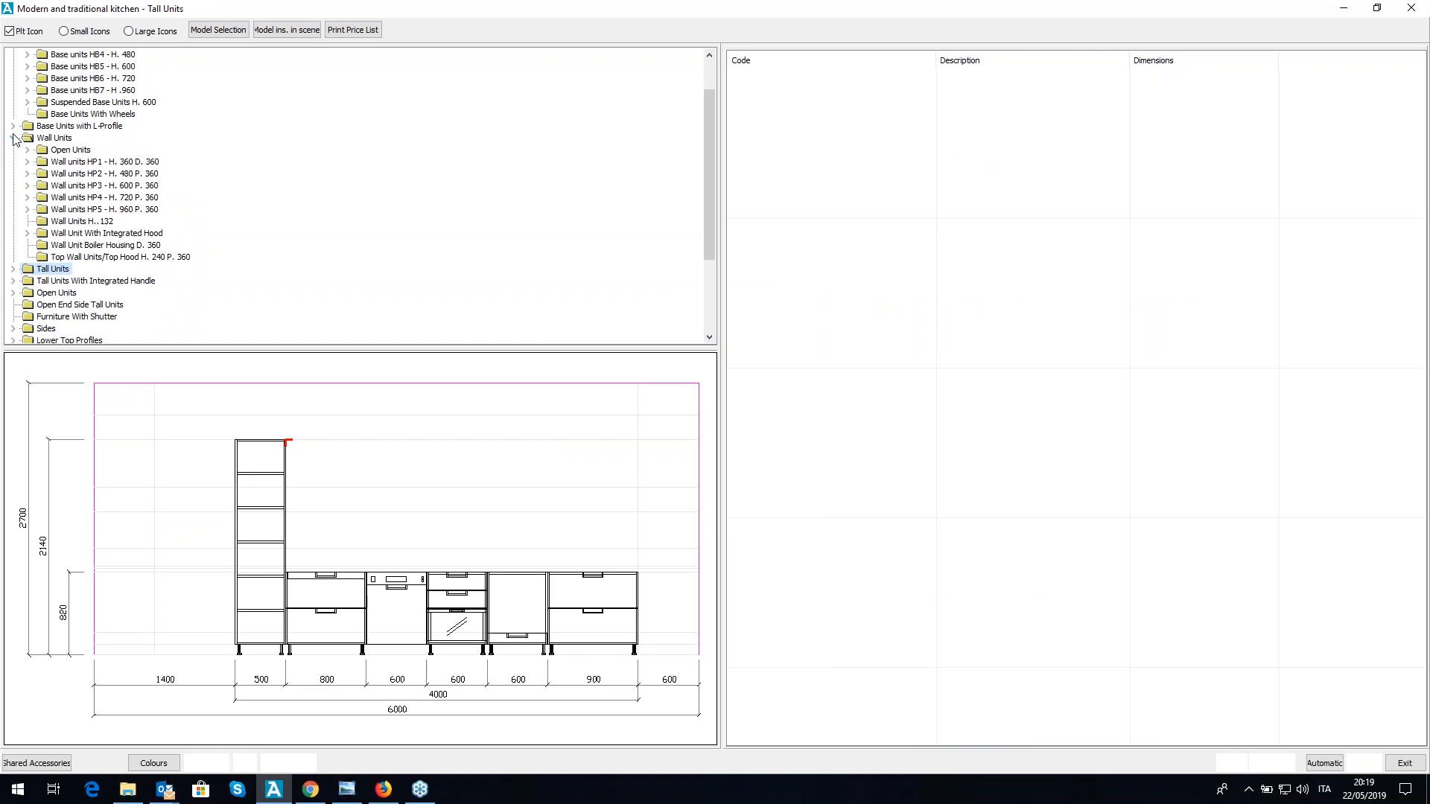
{"action": "left_click", "coordinate": [28, 198]}
{"action": "left_click", "coordinate": [139, 328]}
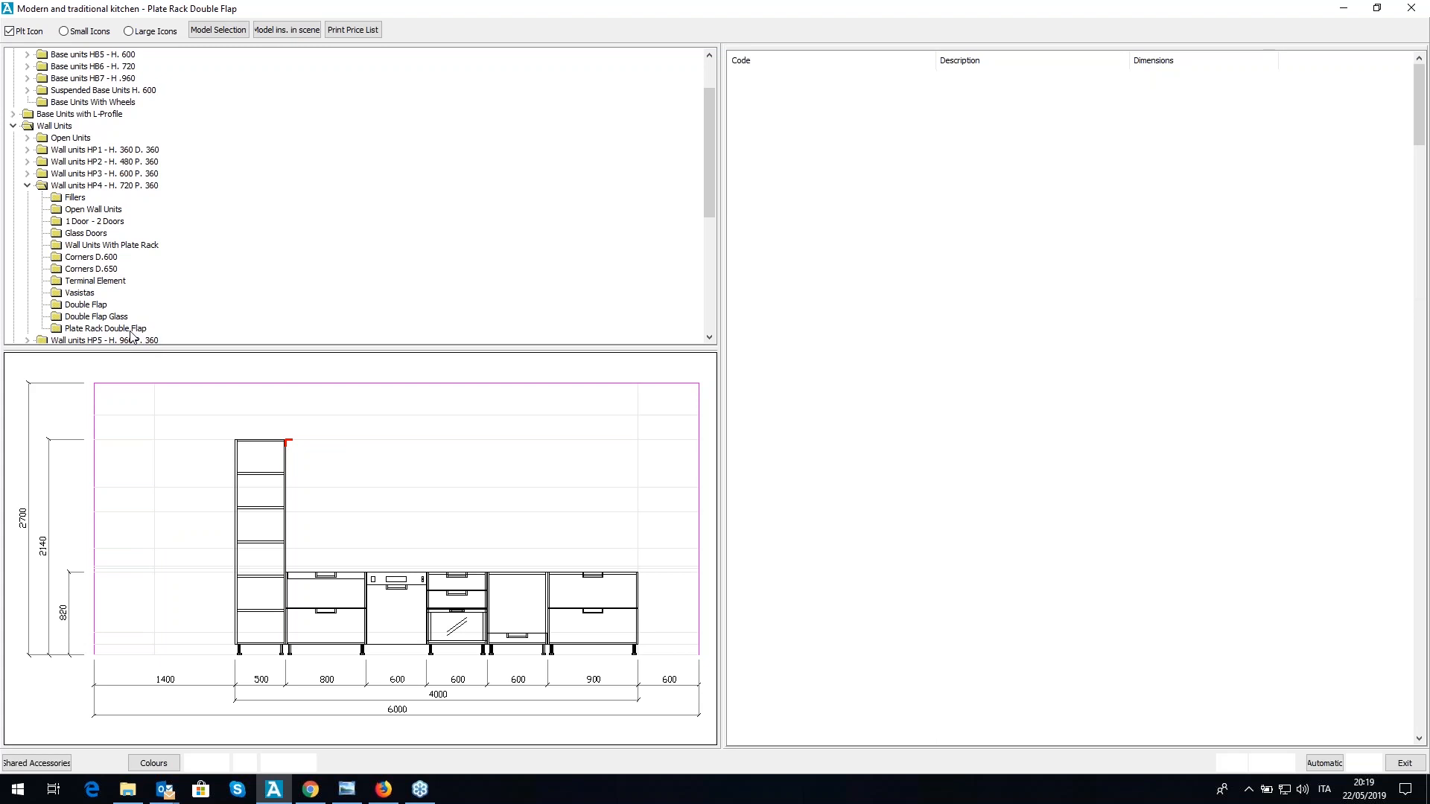
{"action": "scroll", "coordinate": [949, 554], "scroll_direction": "down", "scroll_amount": 2}
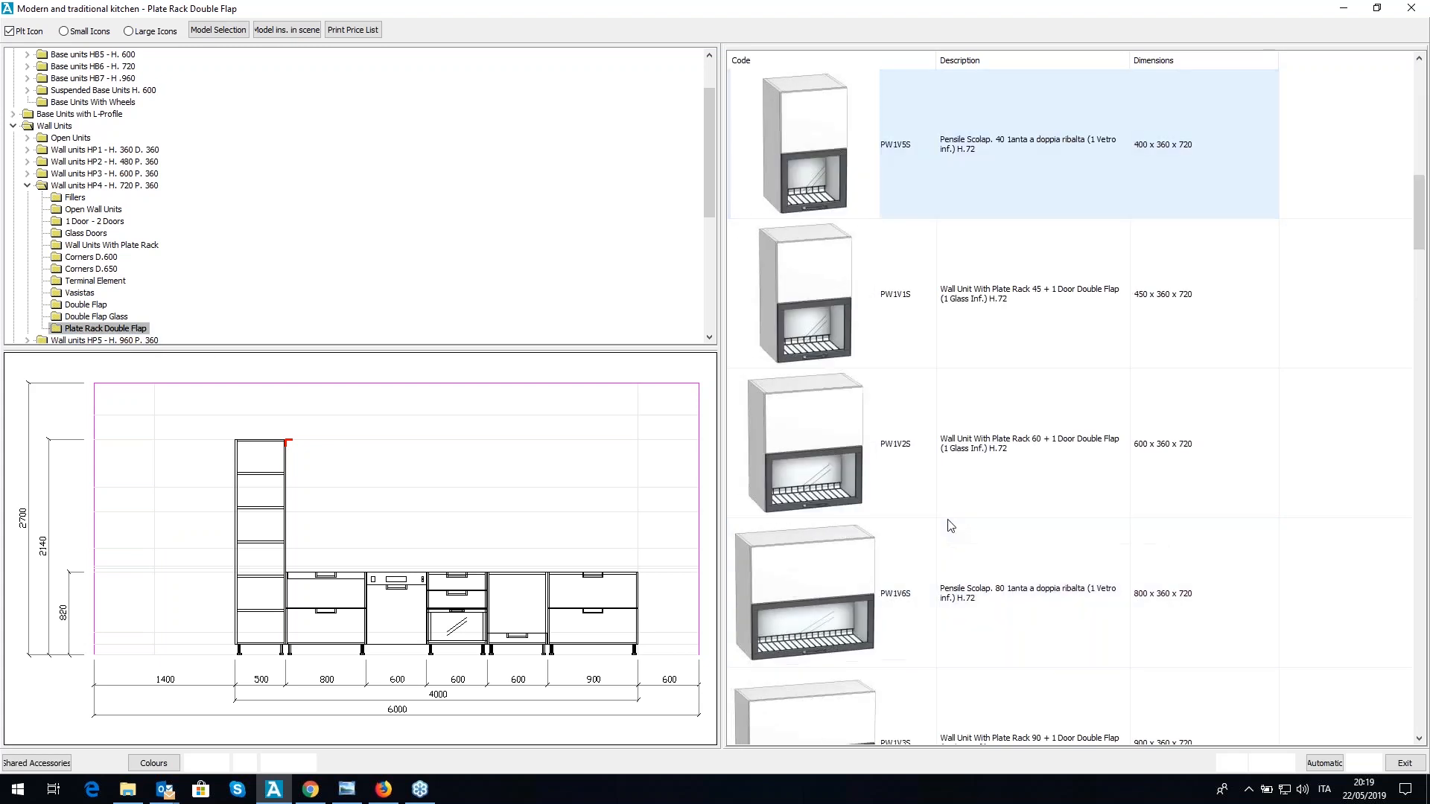
{"action": "double_click", "coordinate": [846, 605]}
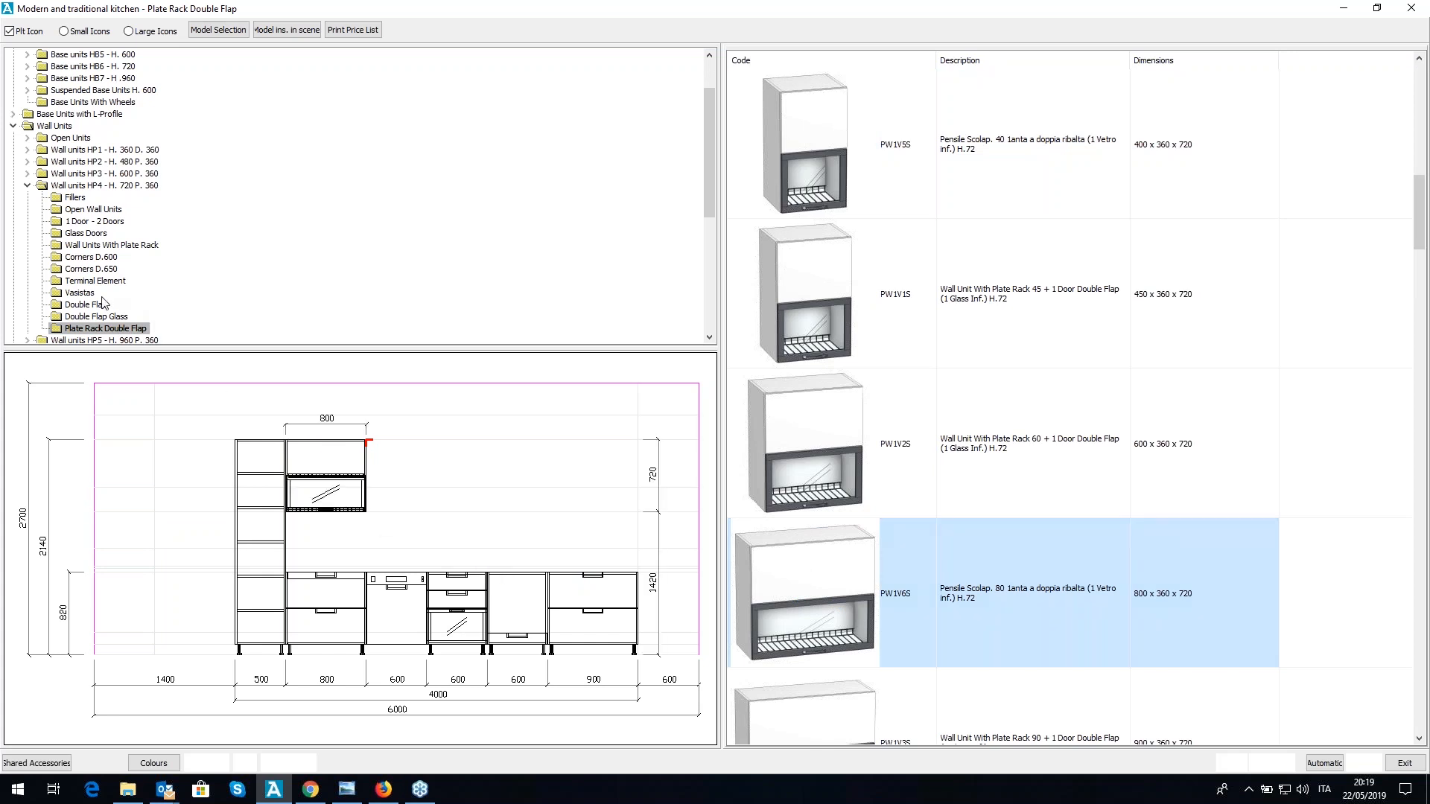
{"action": "left_click", "coordinate": [86, 305]}
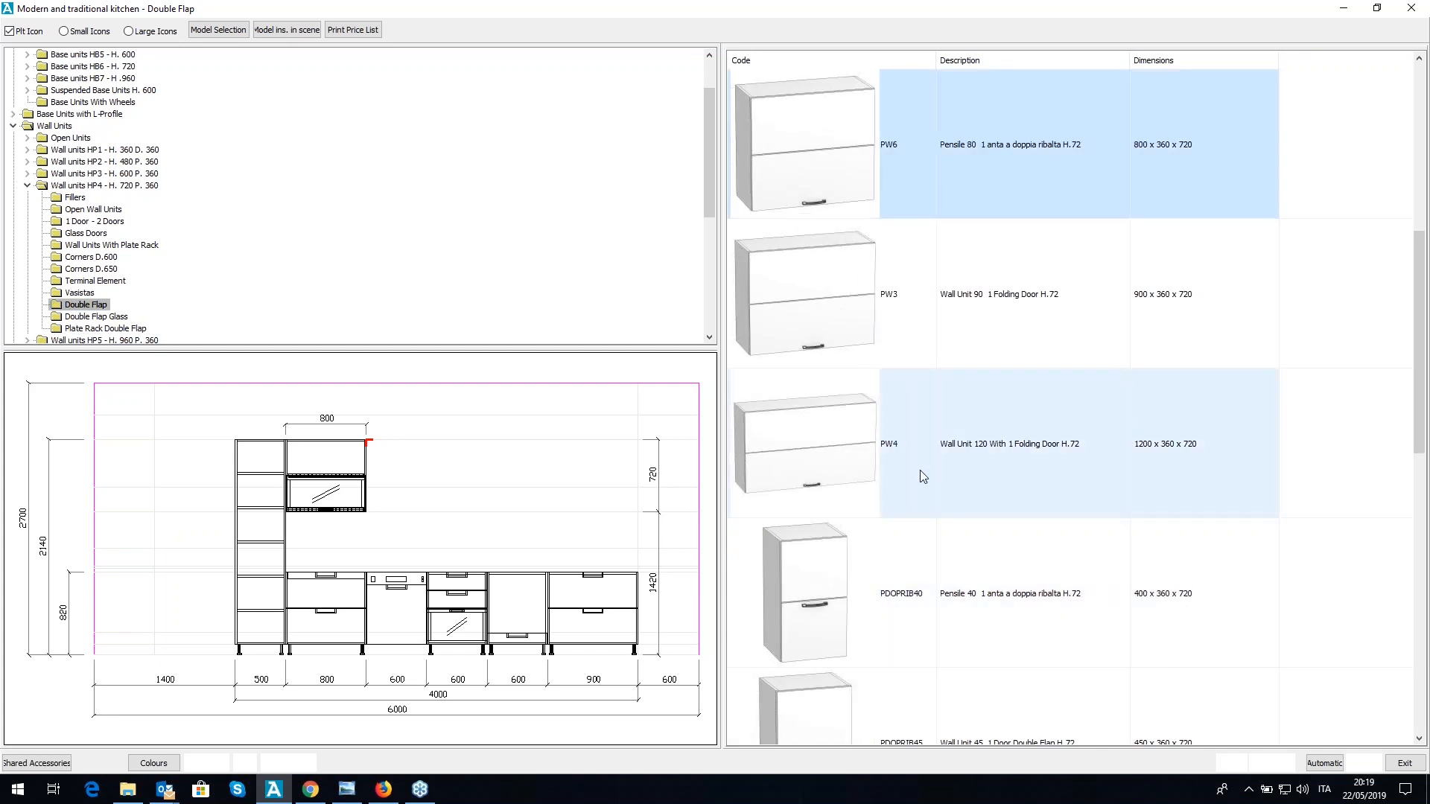
{"action": "left_click", "coordinate": [901, 455]}
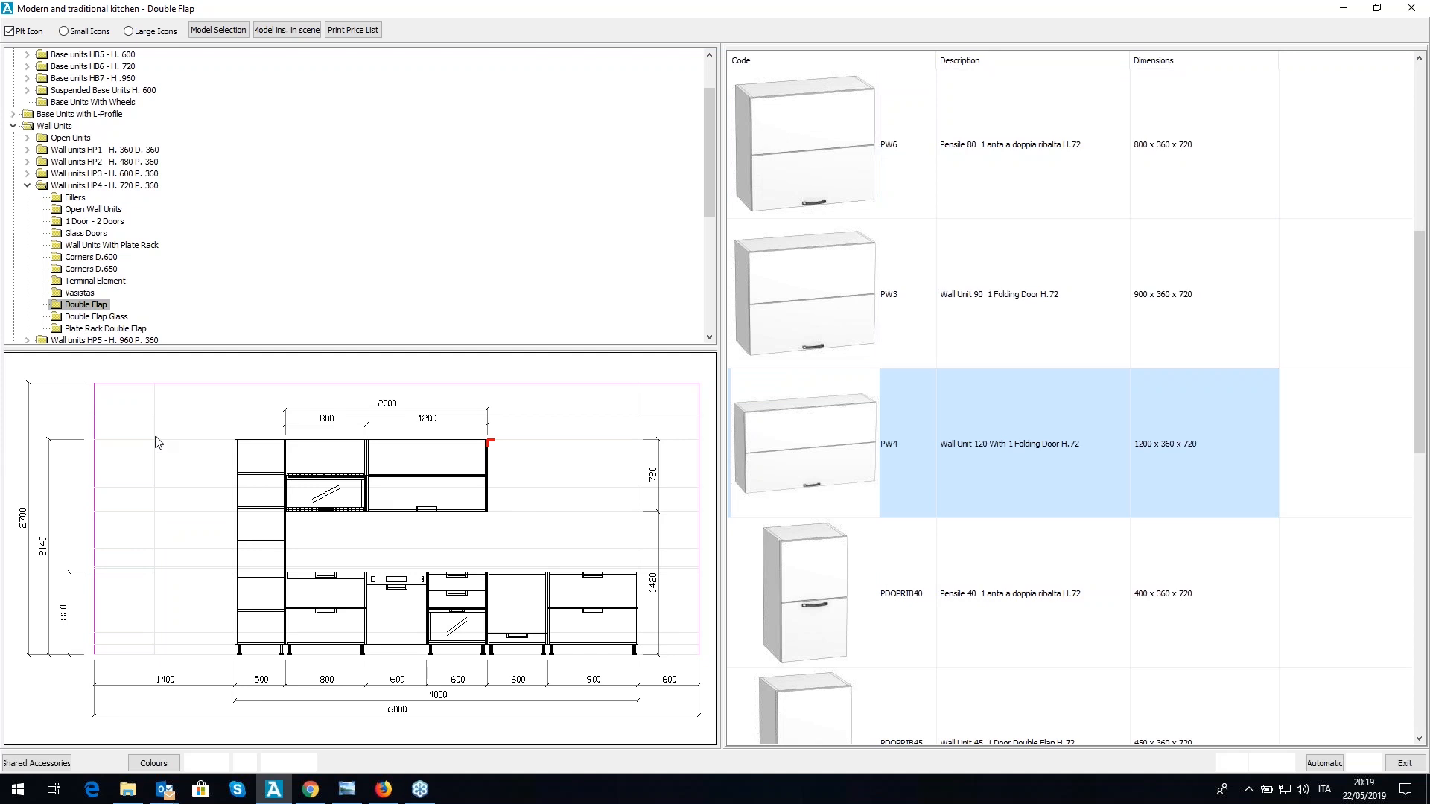
- Switch the catalogue from the kitchen model to the Shared Accessories and return to the drawing
{"action": "left_click", "coordinate": [38, 763]}
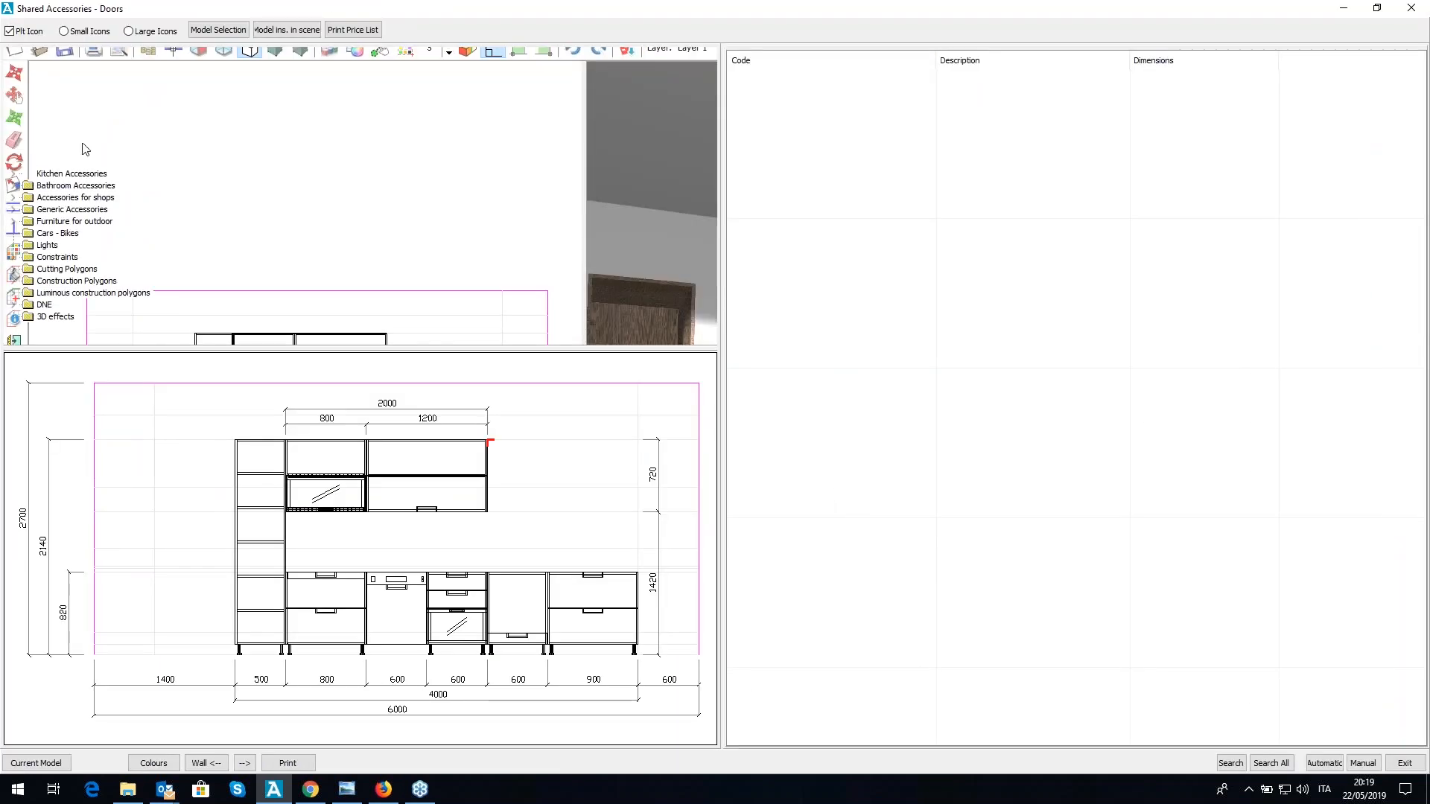
{"action": "left_click", "coordinate": [69, 209]}
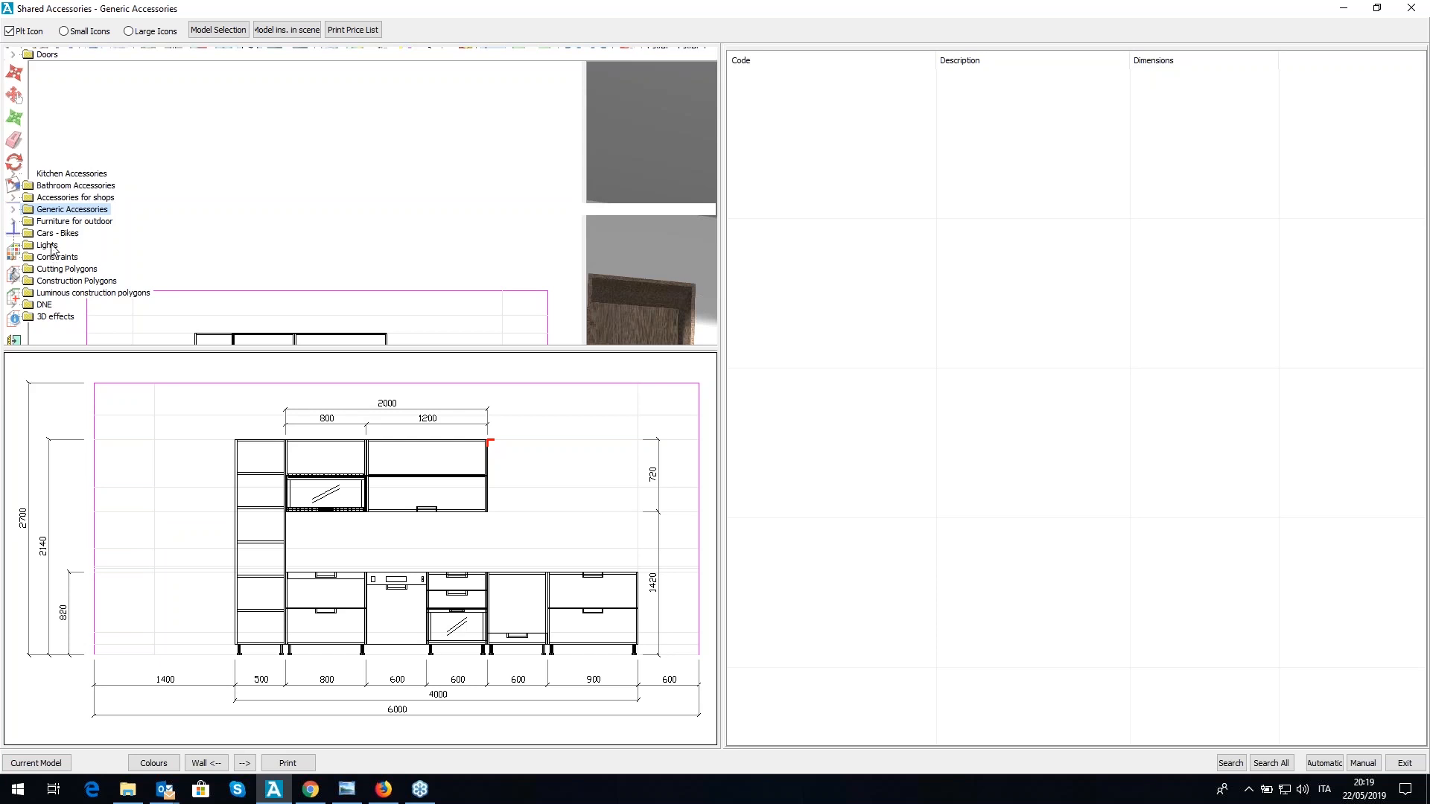
{"action": "left_click", "coordinate": [59, 200]}
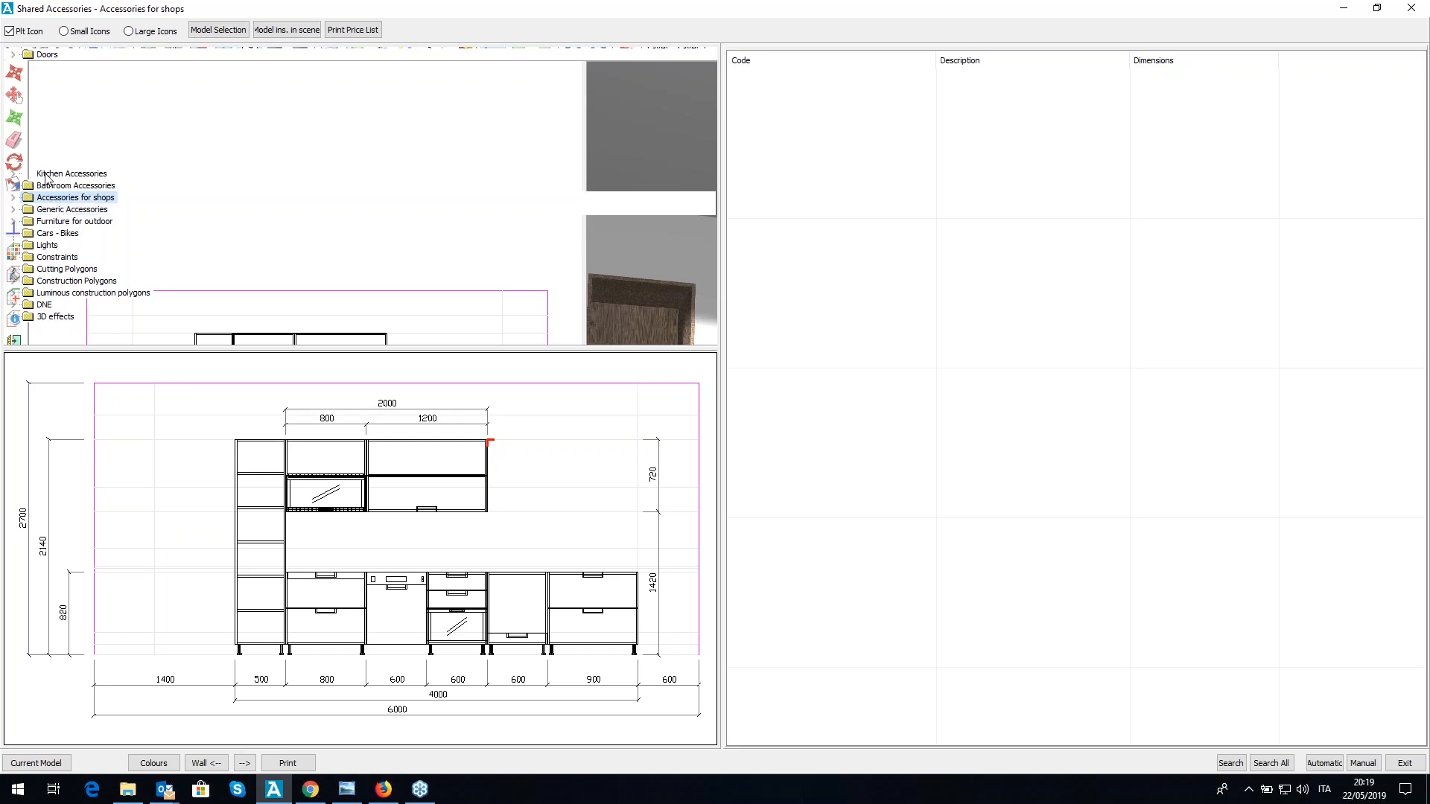
{"action": "left_click", "coordinate": [46, 175]}
{"action": "left_click", "coordinate": [1405, 763]}
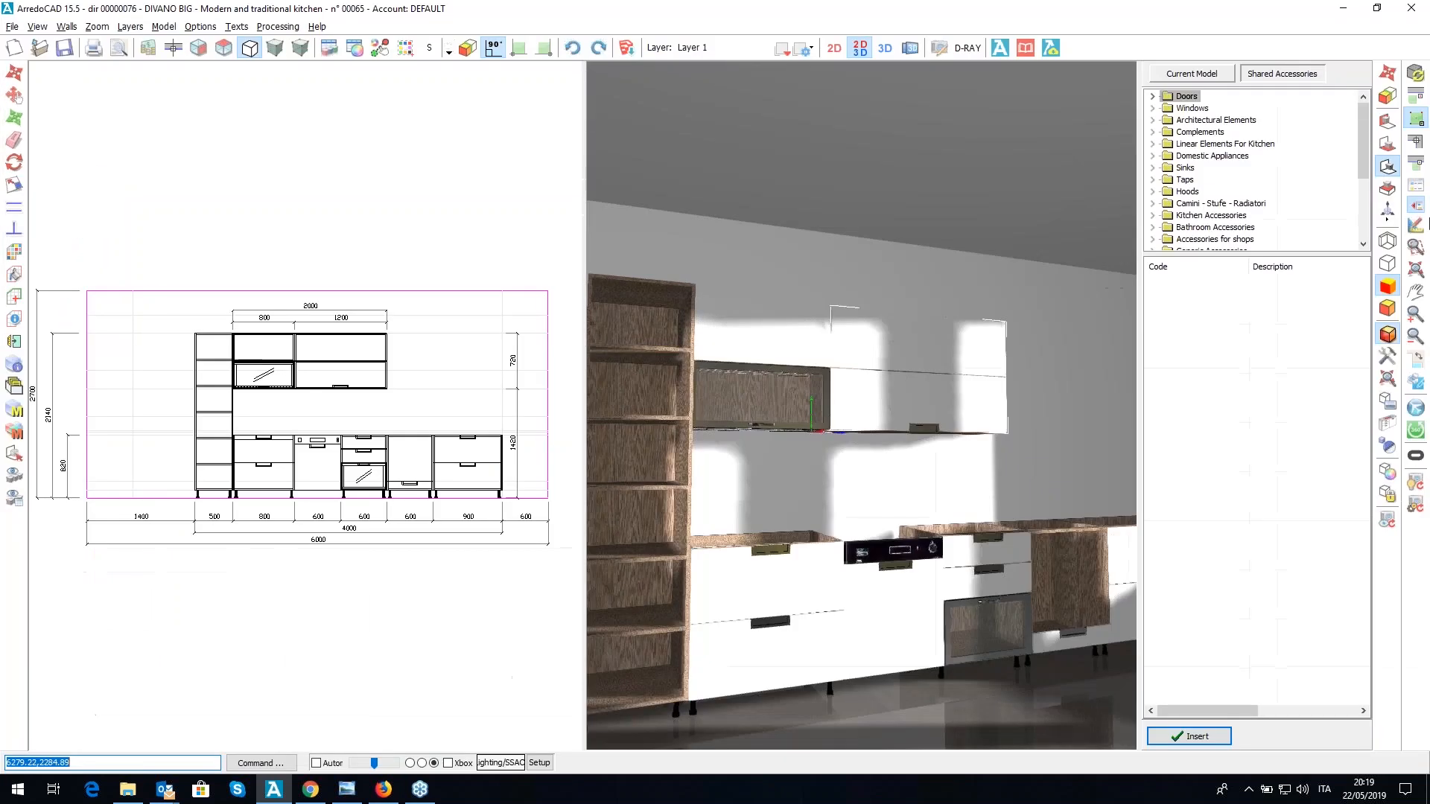
- Add the KSOFF8 GHOST Hood - White from the Falmec DESIGN+ Series at the lower outer corner of the 120 wall unit
{"action": "left_click", "coordinate": [1417, 187]}
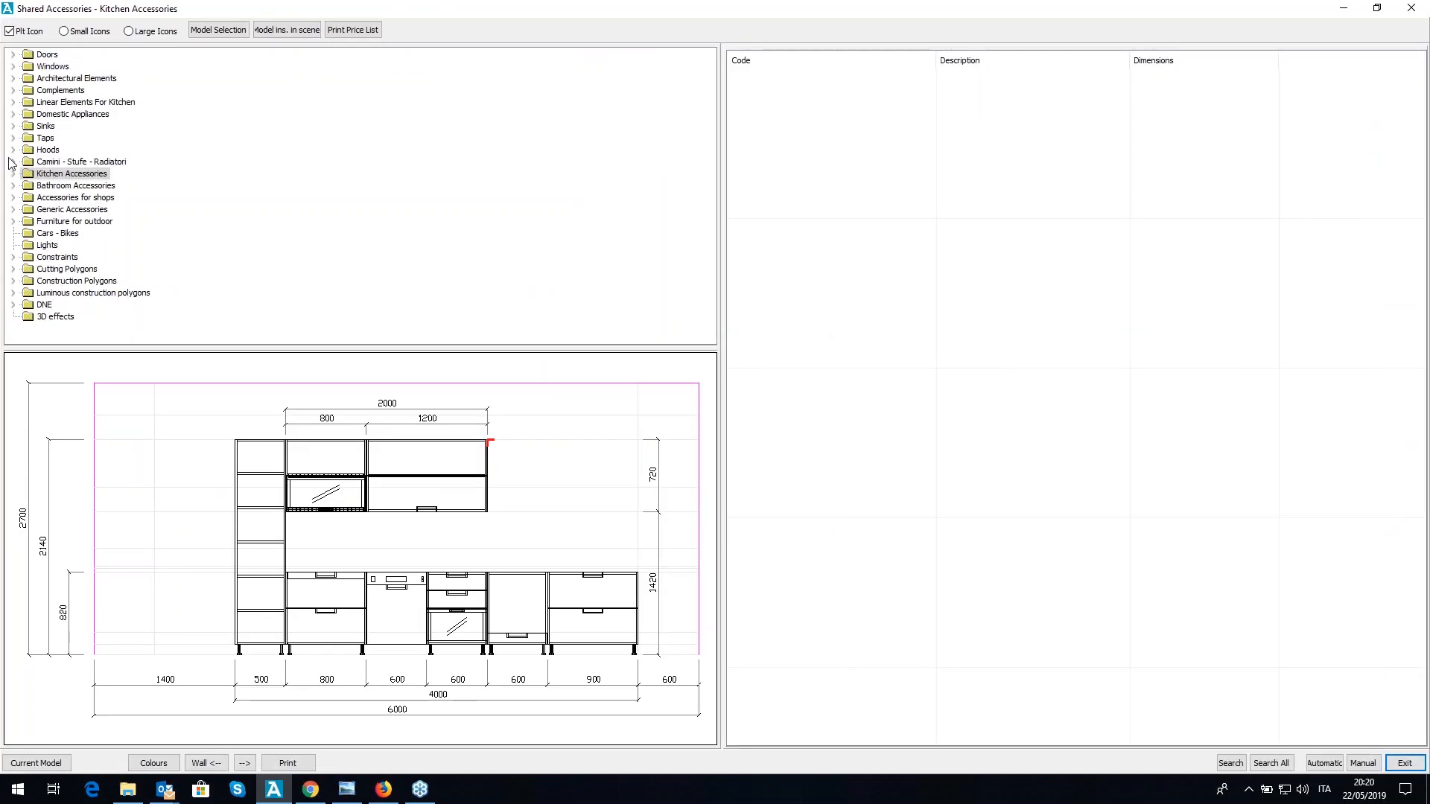
{"action": "left_click", "coordinate": [14, 151]}
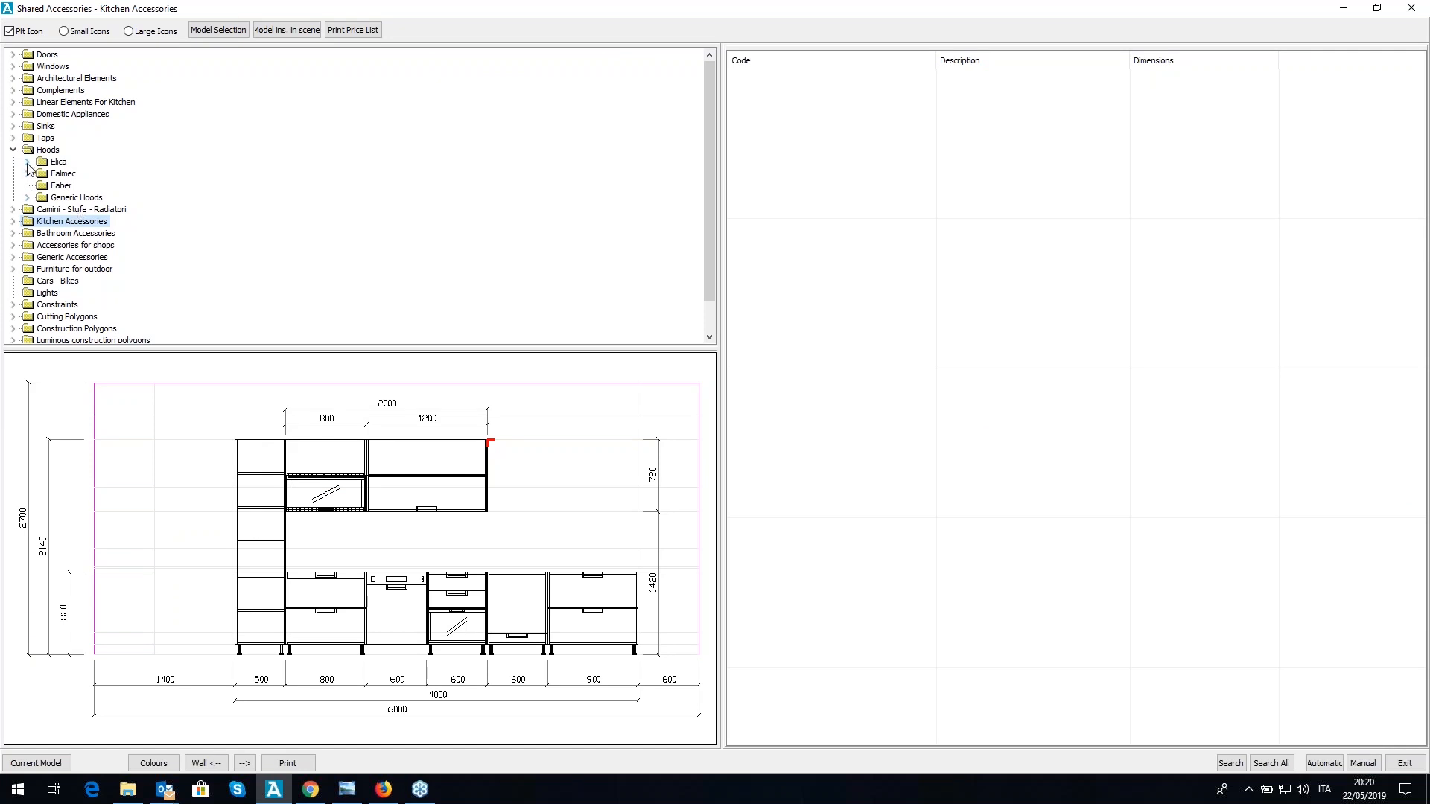
{"action": "left_click", "coordinate": [27, 163]}
{"action": "left_click", "coordinate": [28, 245]}
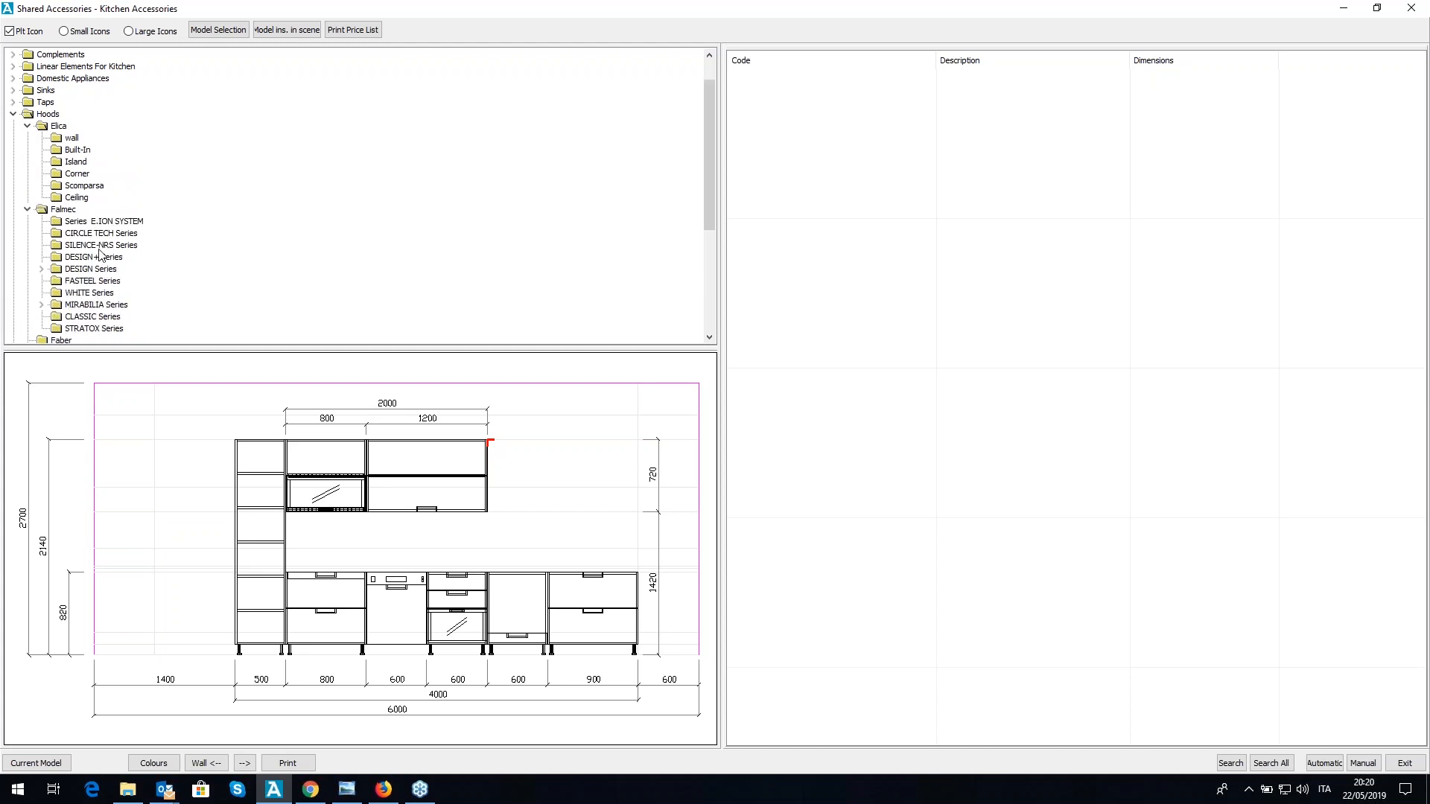
{"action": "left_click", "coordinate": [95, 256]}
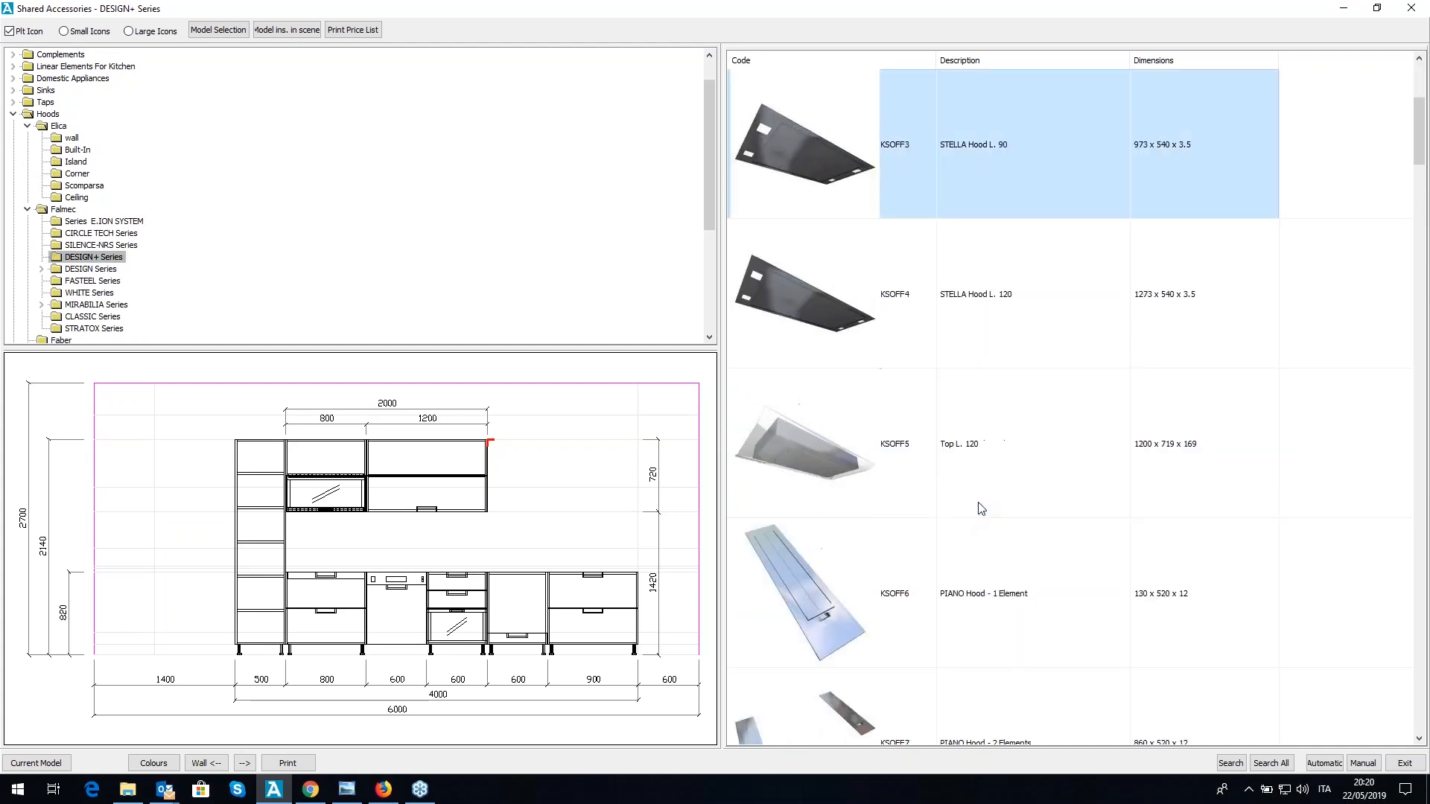
{"action": "scroll", "coordinate": [981, 509], "scroll_direction": "down", "scroll_amount": 3}
{"action": "left_click", "coordinate": [980, 506]}
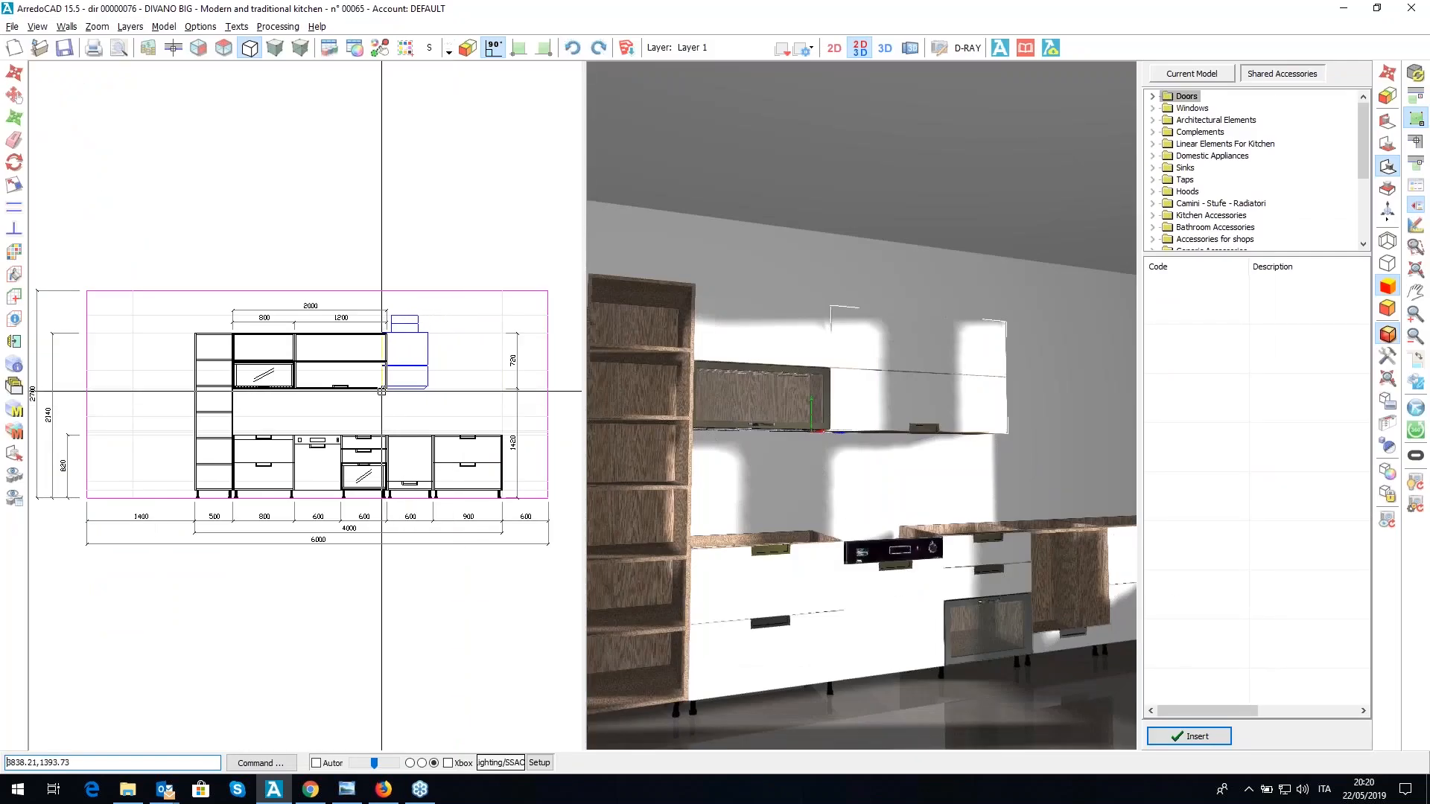
{"action": "left_click", "coordinate": [385, 388]}
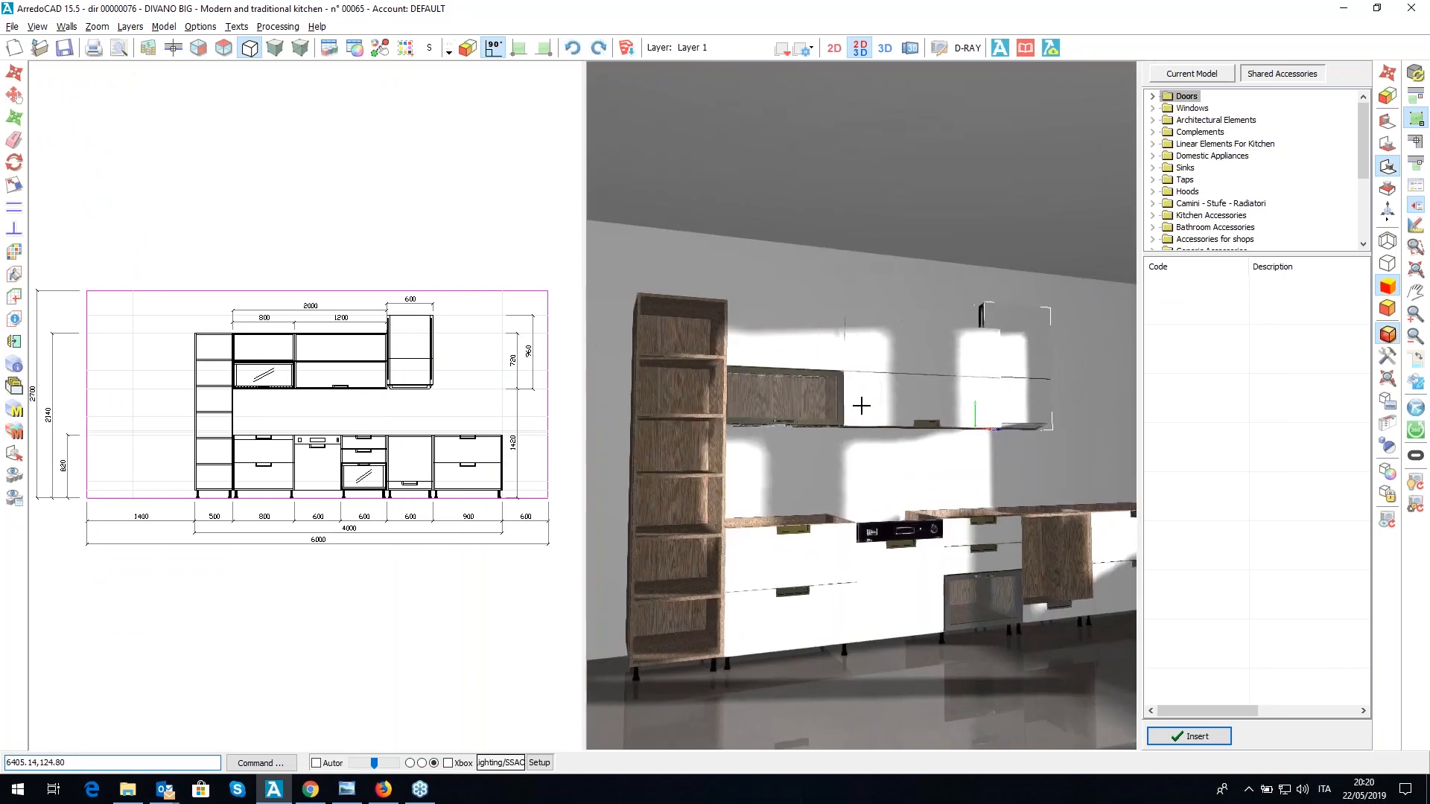
- Choose the TP30LQDP600 Top Quartz/Glass D.60 from the Straight Profile quartz and glass tops for the base units
{"action": "left_click", "coordinate": [1420, 209]}
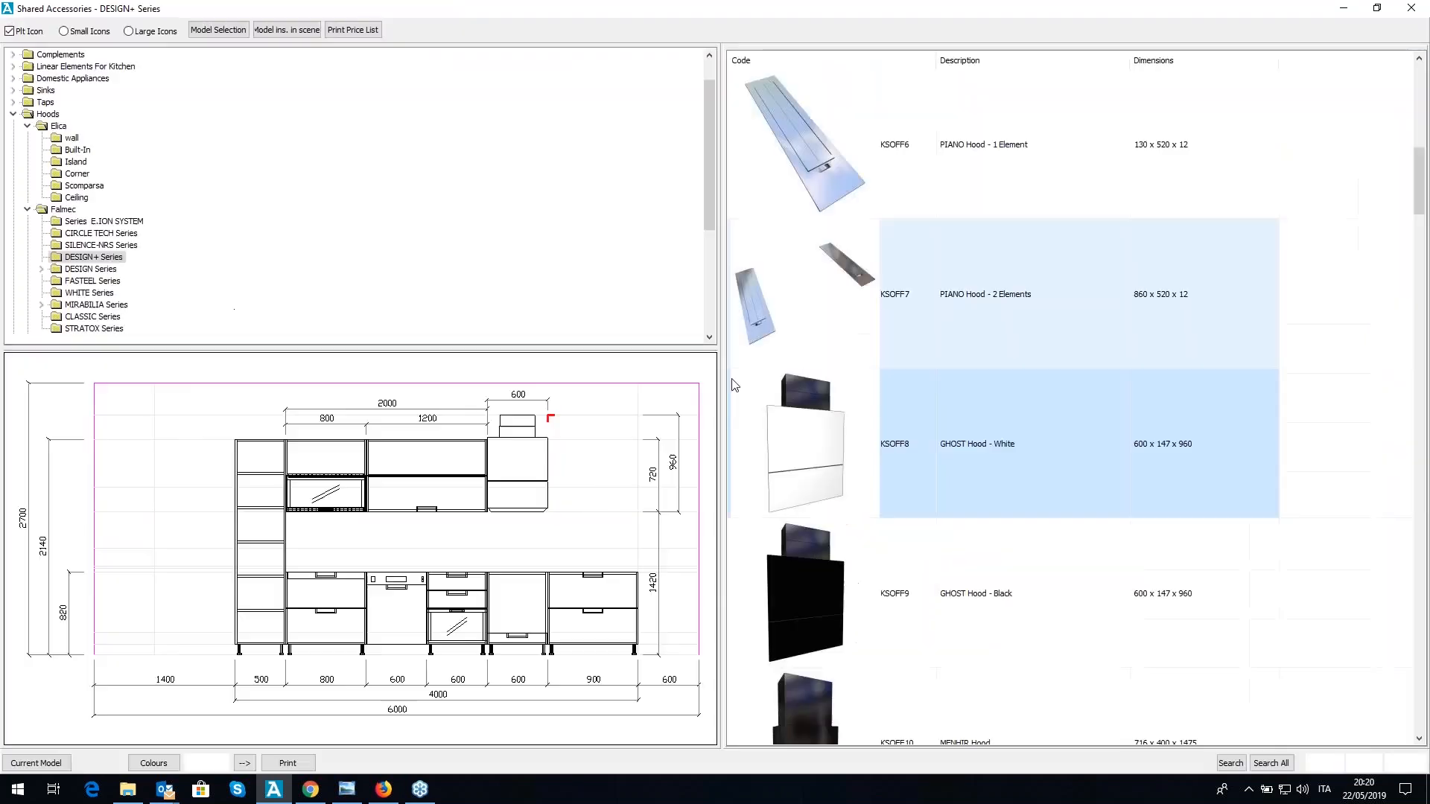
{"action": "left_click", "coordinate": [13, 114]}
{"action": "left_click", "coordinate": [12, 102]}
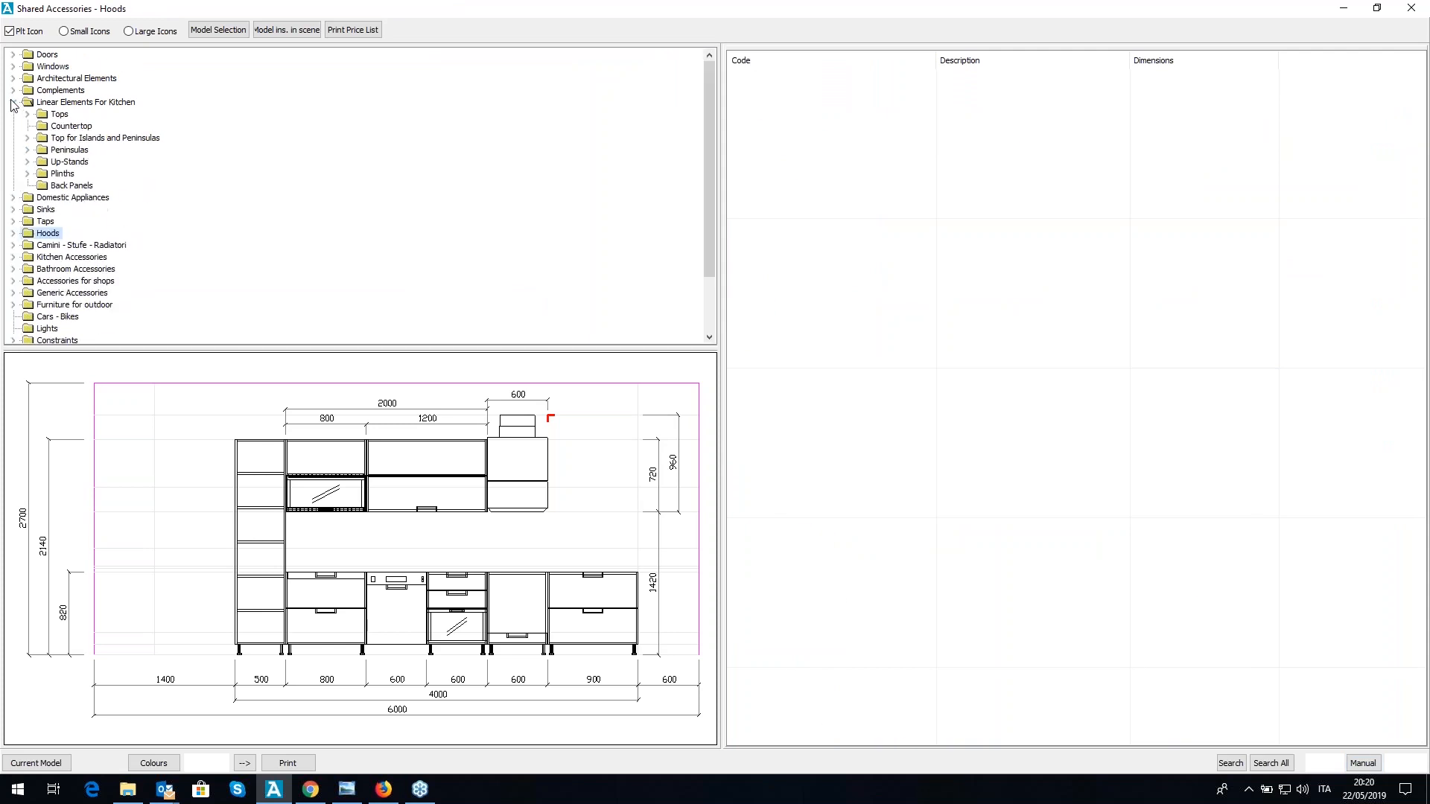
{"action": "left_click", "coordinate": [27, 114]}
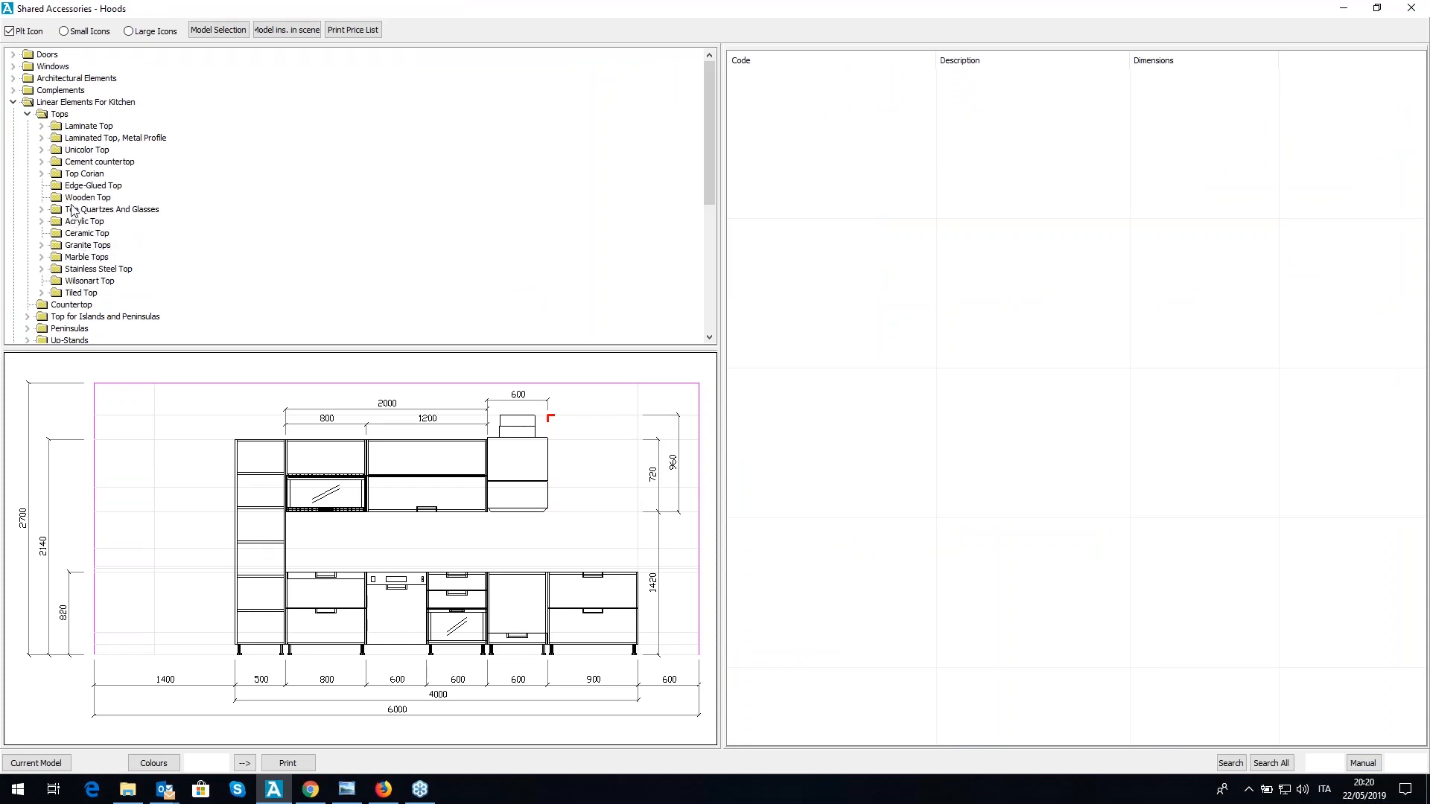
{"action": "left_click", "coordinate": [42, 209]}
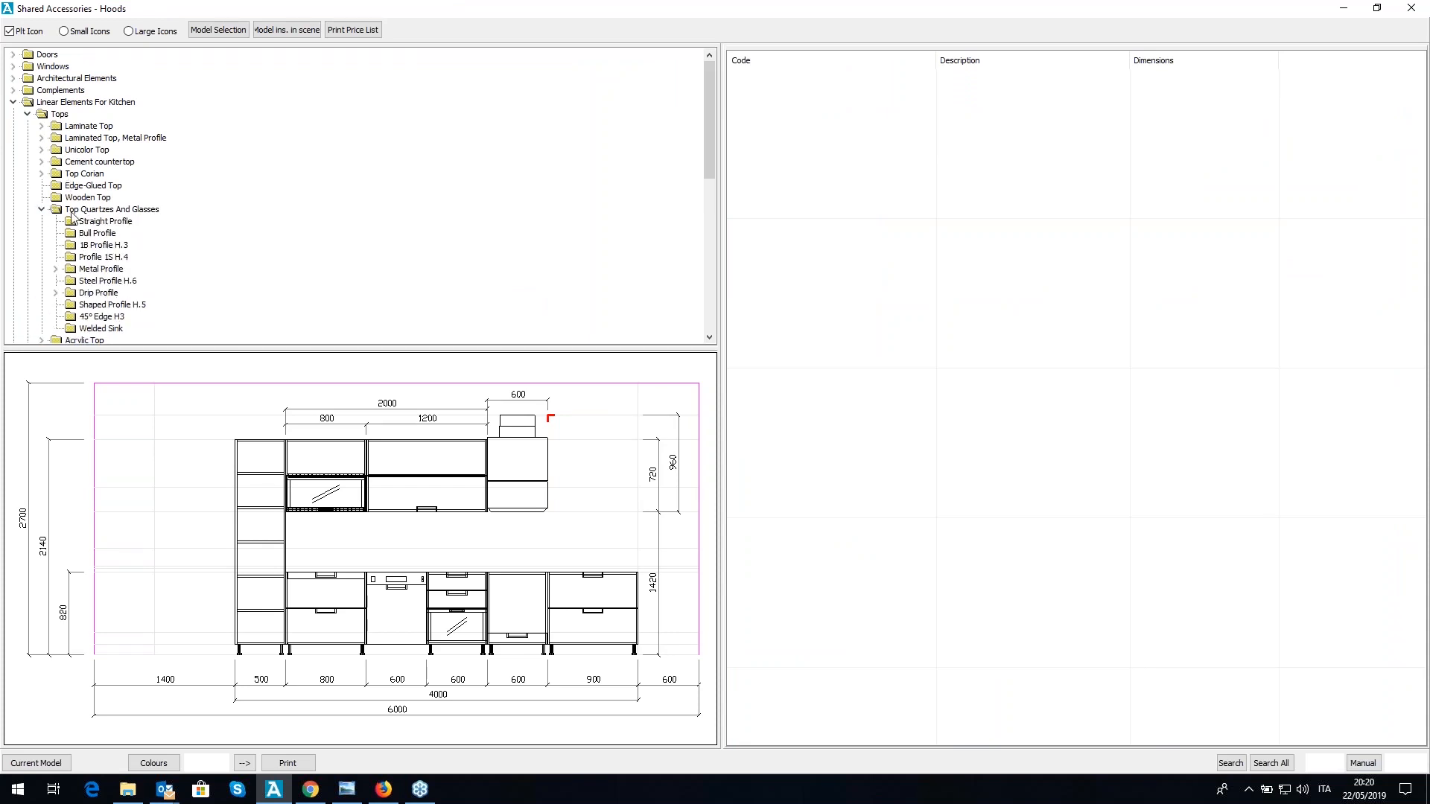
{"action": "left_click", "coordinate": [93, 222]}
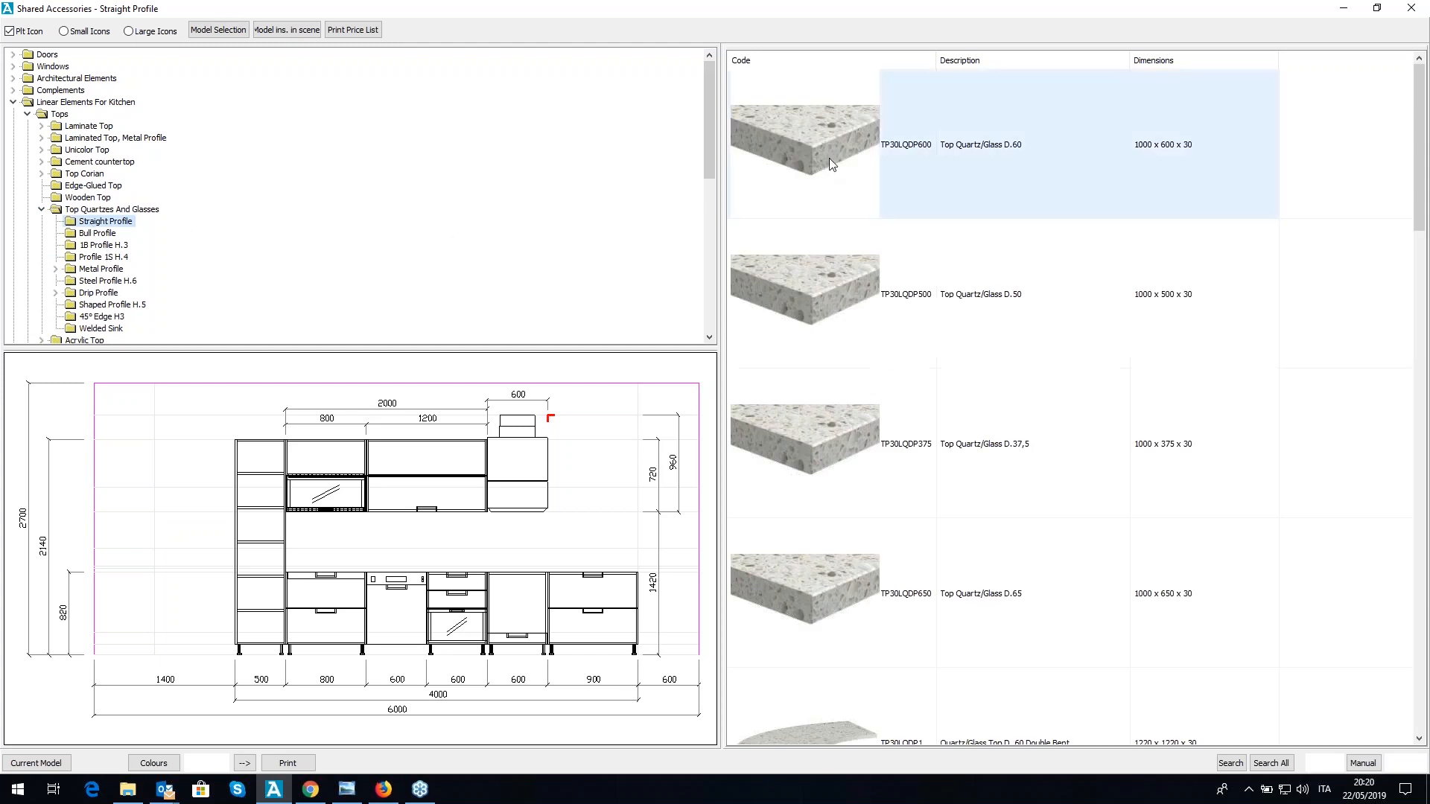
{"action": "double_click", "coordinate": [828, 158]}
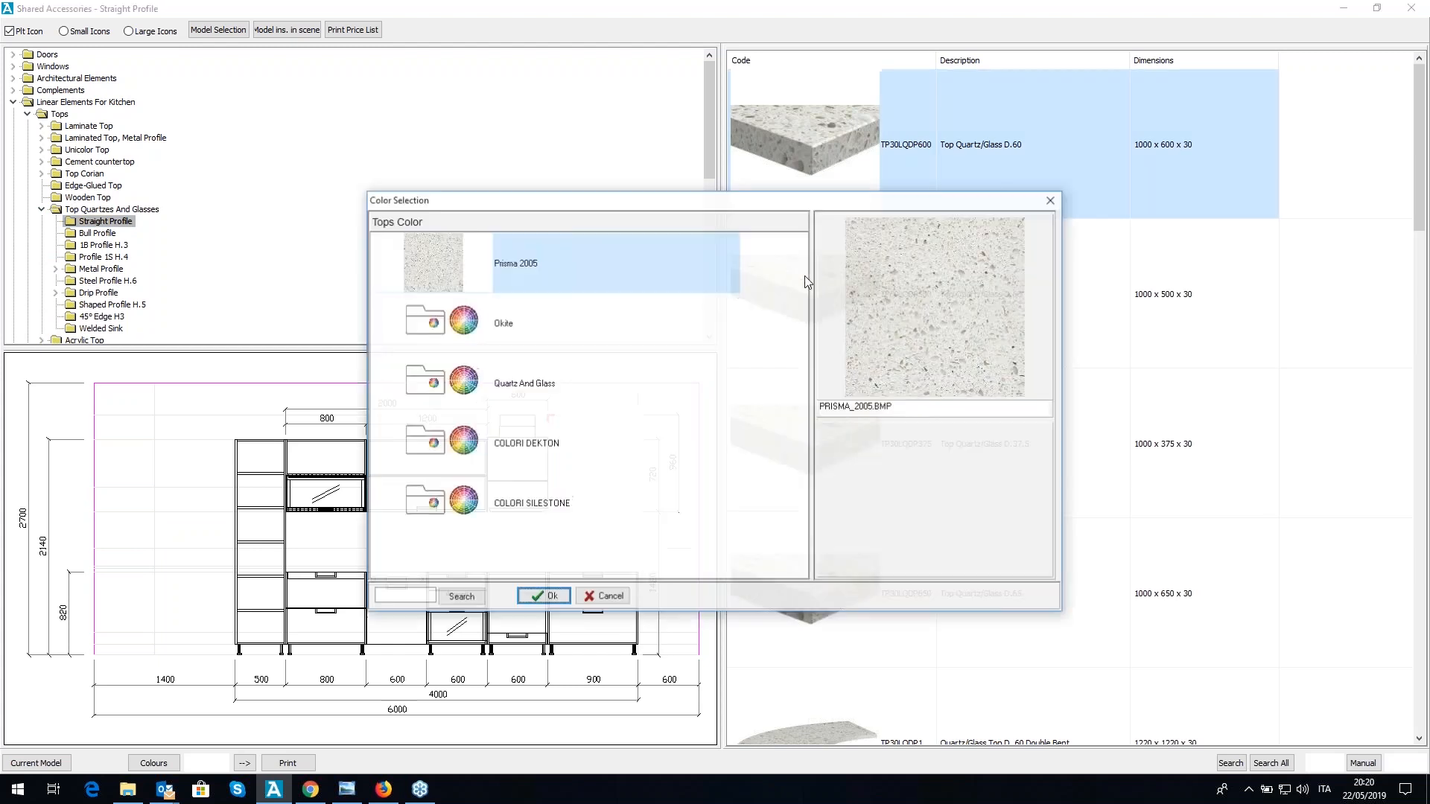
- Give the top the Astra Black colour from Quartz And Glass and insert it automatically over the base units, entering its thickness
{"action": "double_click", "coordinate": [513, 383]}
{"action": "scroll", "coordinate": [514, 393], "scroll_direction": "down", "scroll_amount": 1}
{"action": "scroll", "coordinate": [515, 393], "scroll_direction": "down", "scroll_amount": 5}
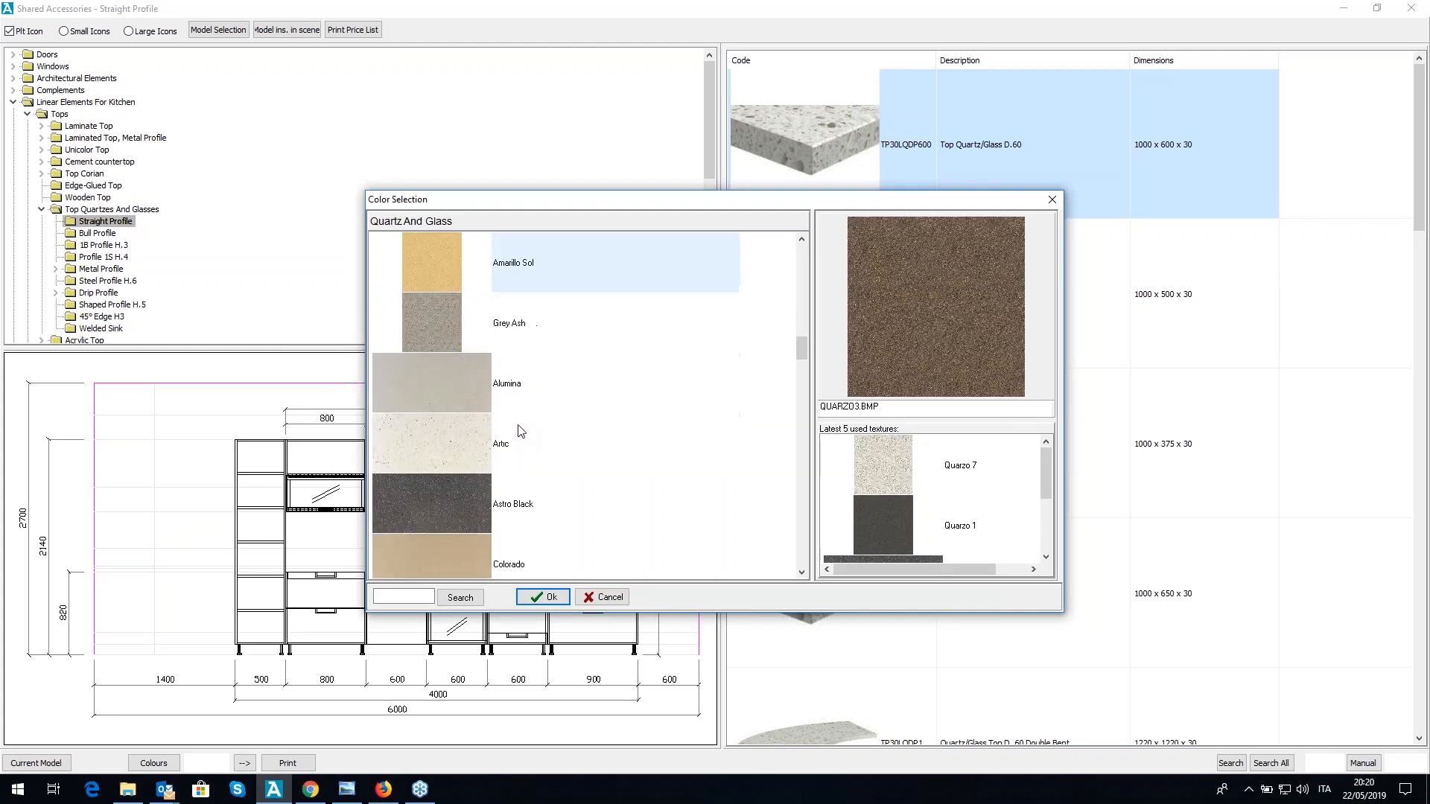
{"action": "double_click", "coordinate": [497, 497]}
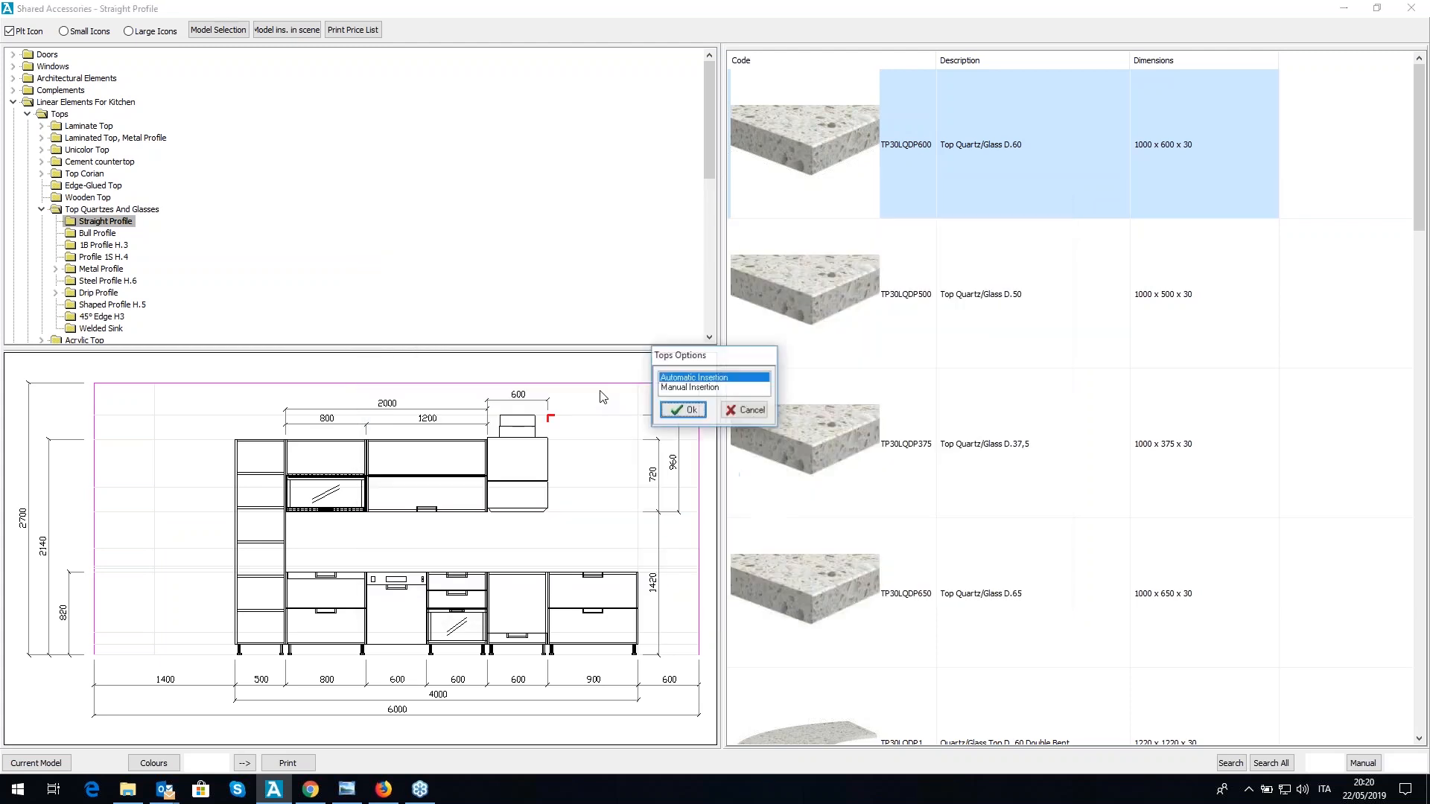
{"action": "left_click", "coordinate": [676, 410]}
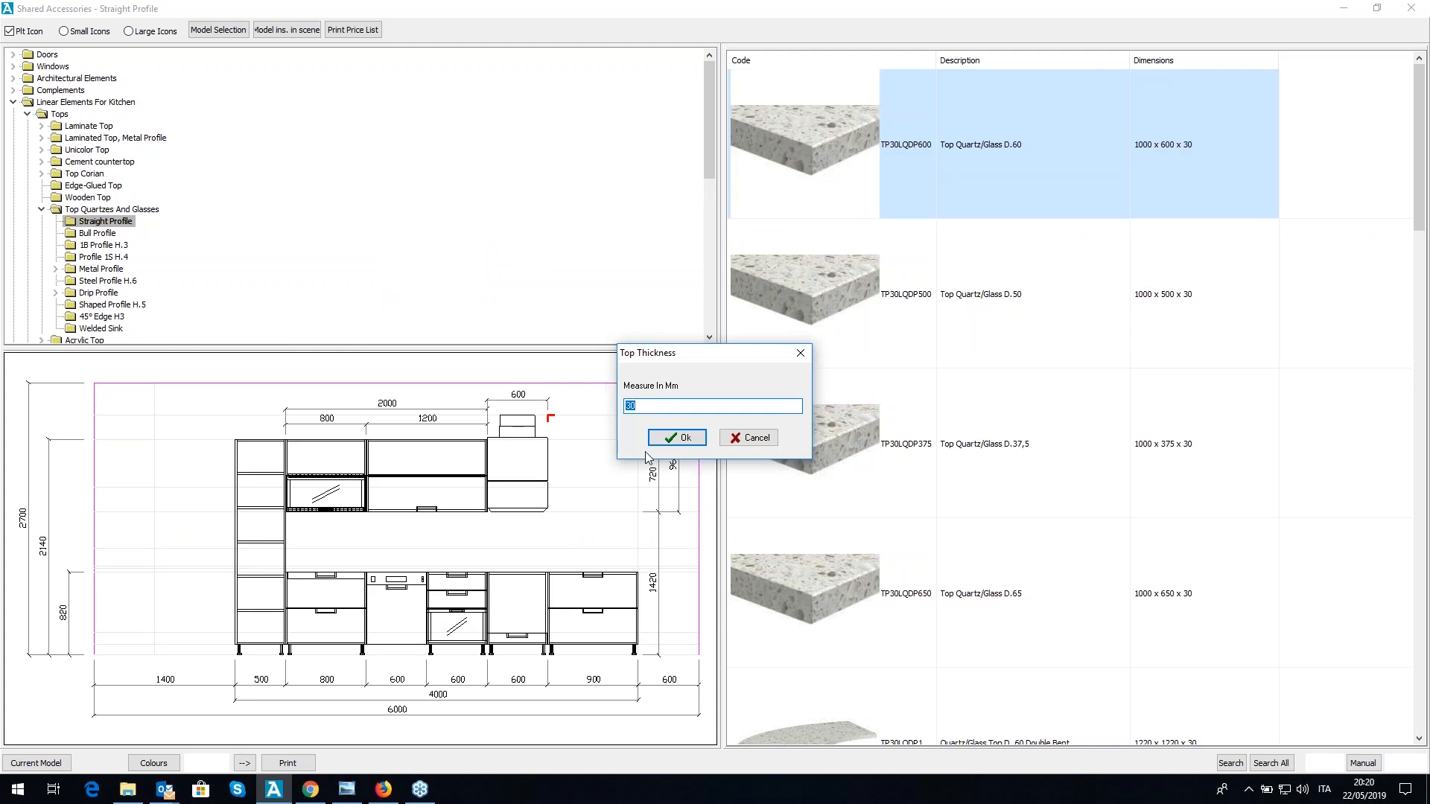
{"action": "type", "text": "3"}
{"action": "key", "text": "Return"}
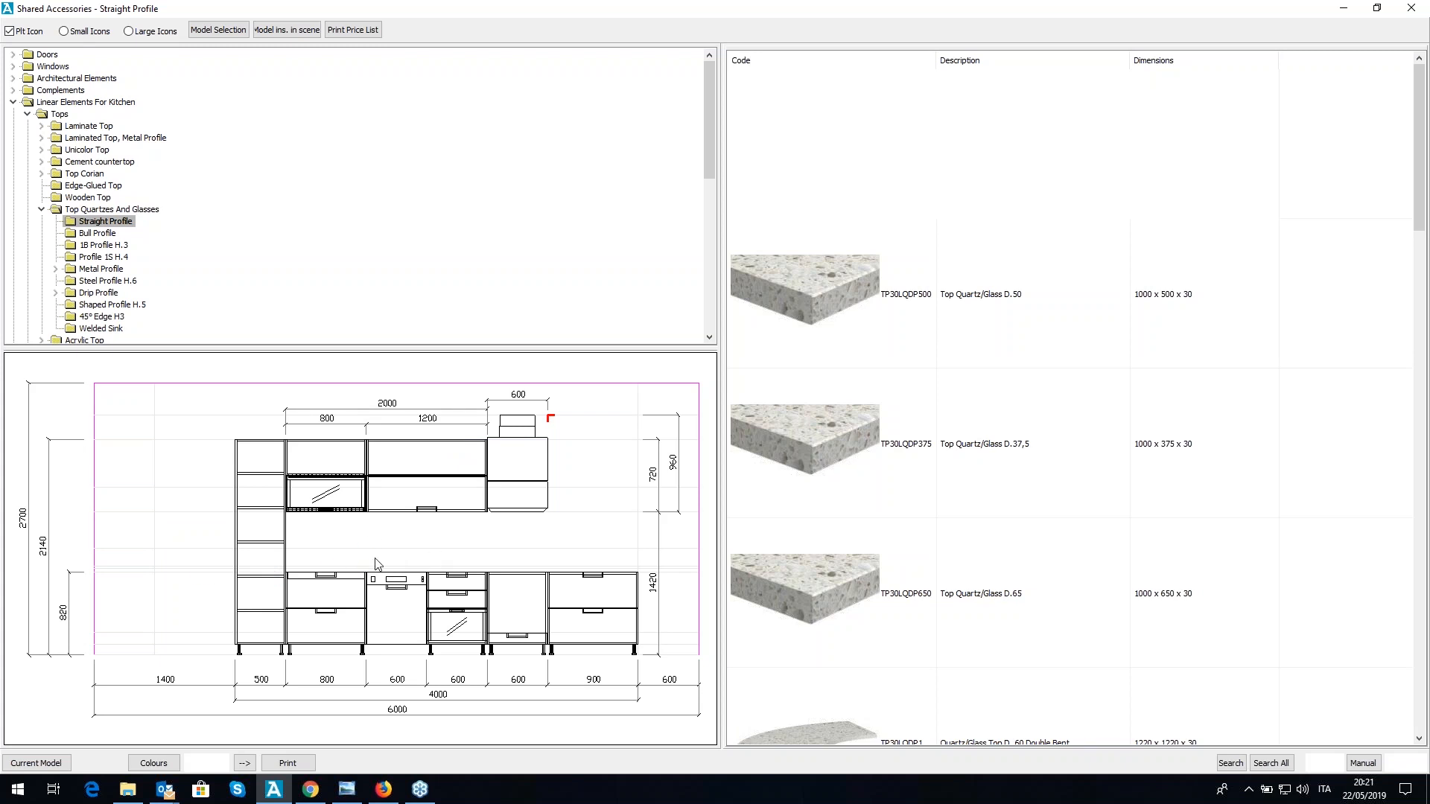
- Add the ZCFR Front Plinth H.10 in the chosen colour beneath the kitchen units with automatic insertion
{"action": "left_click", "coordinate": [29, 114]}
{"action": "left_click", "coordinate": [29, 175]}
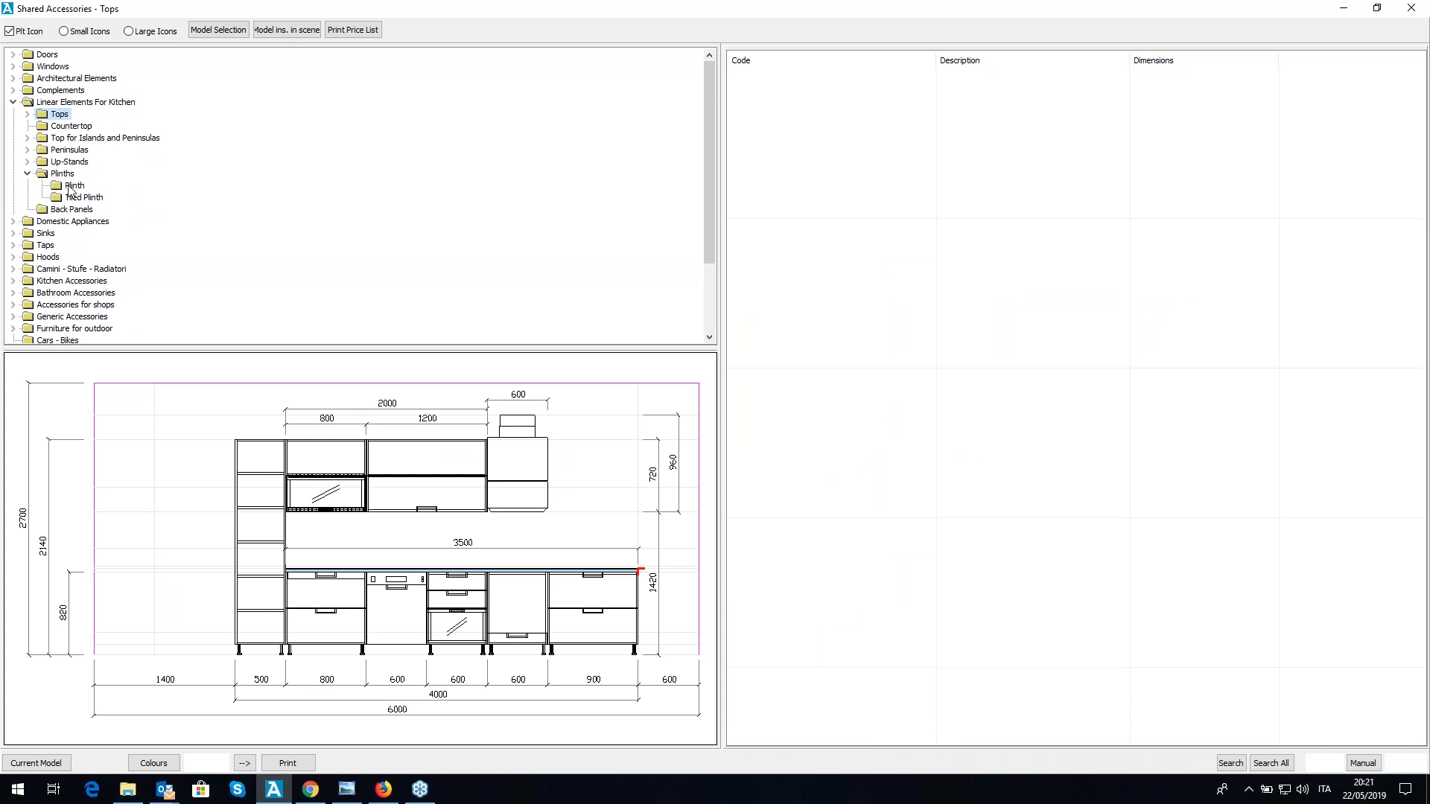
{"action": "left_click", "coordinate": [102, 187]}
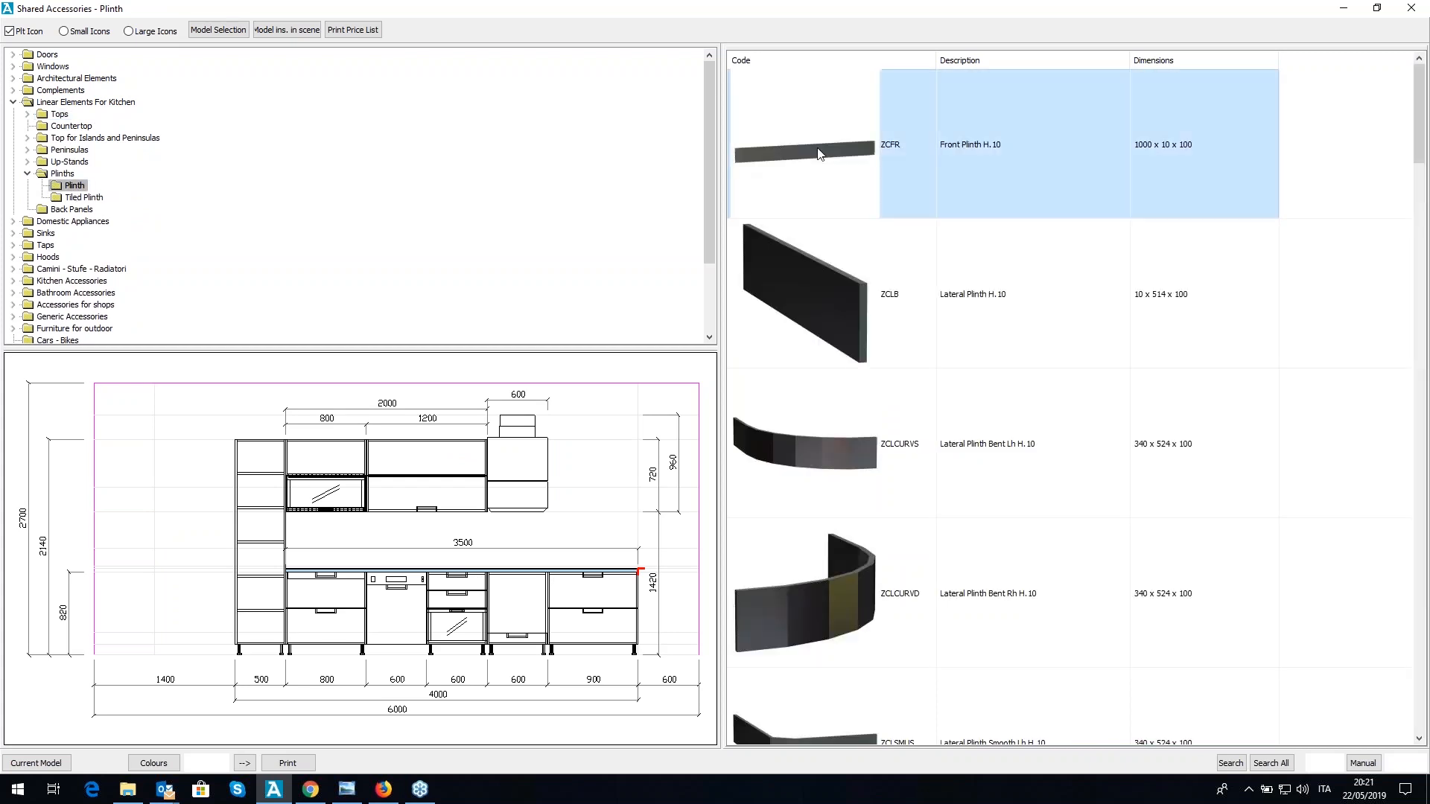
{"action": "double_click", "coordinate": [828, 172]}
{"action": "double_click", "coordinate": [502, 274]}
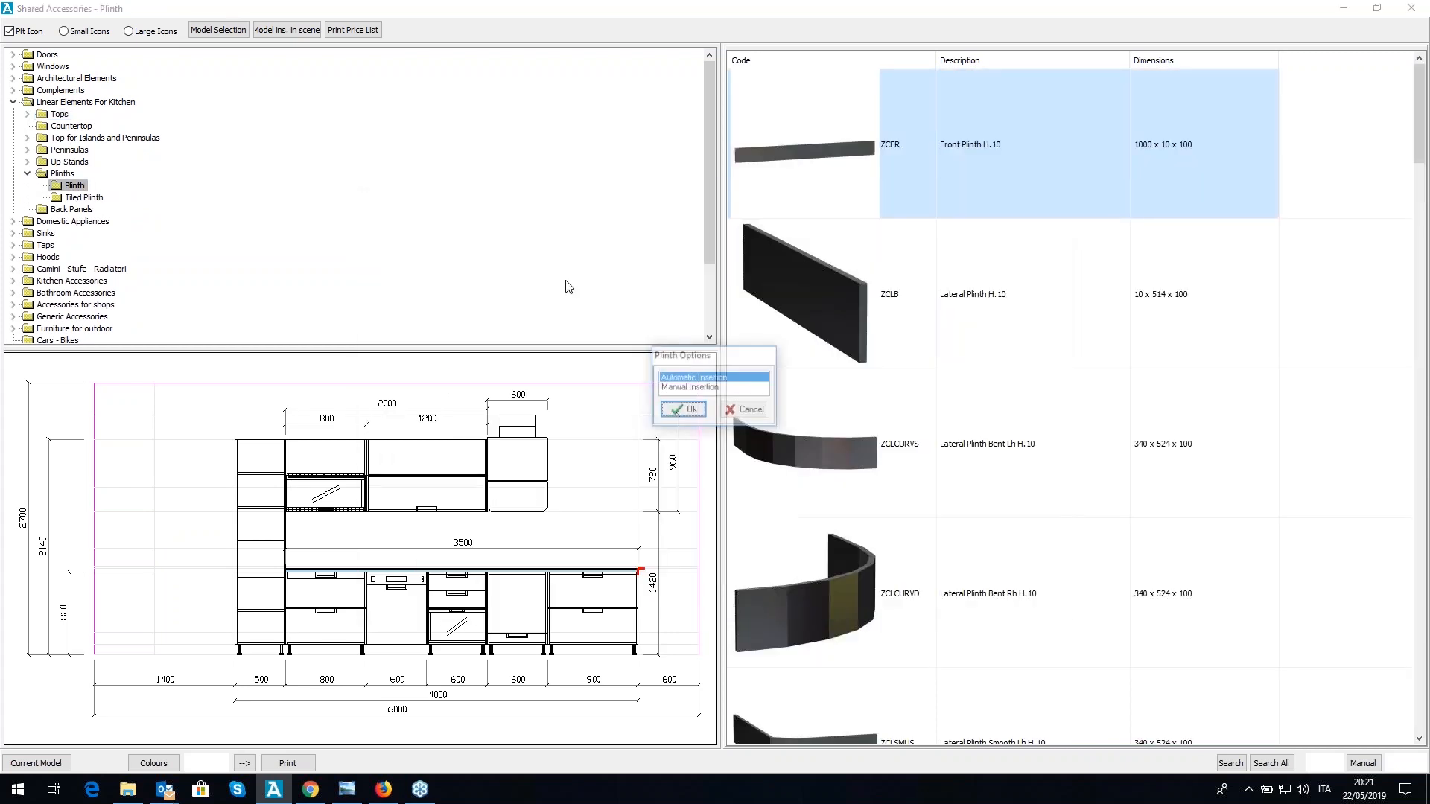
{"action": "left_click", "coordinate": [683, 410]}
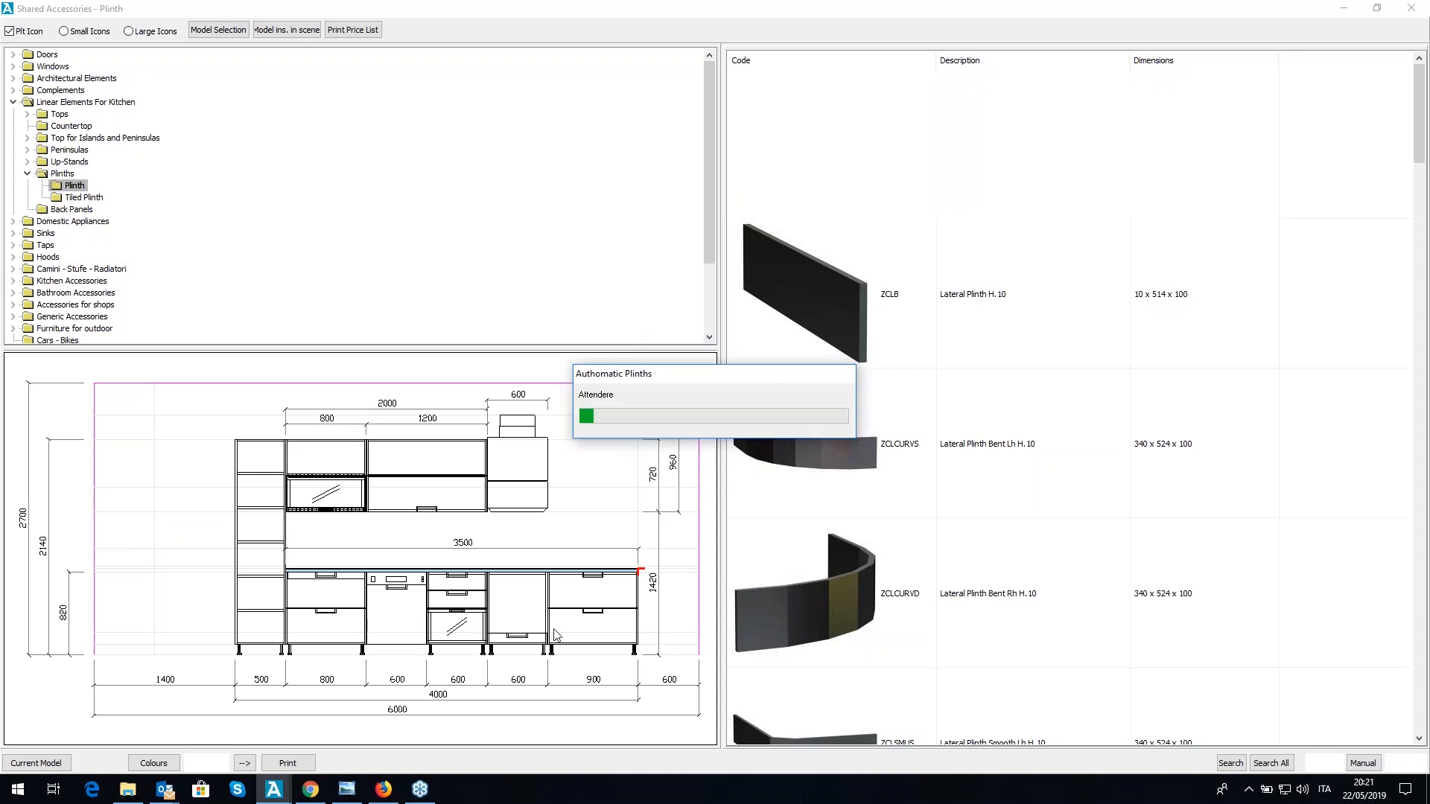
- Place the insertion point at the lower left corner of the oven base unit and choose the FO60MOD Oven 60cm model
{"action": "left_click", "coordinate": [489, 657]}
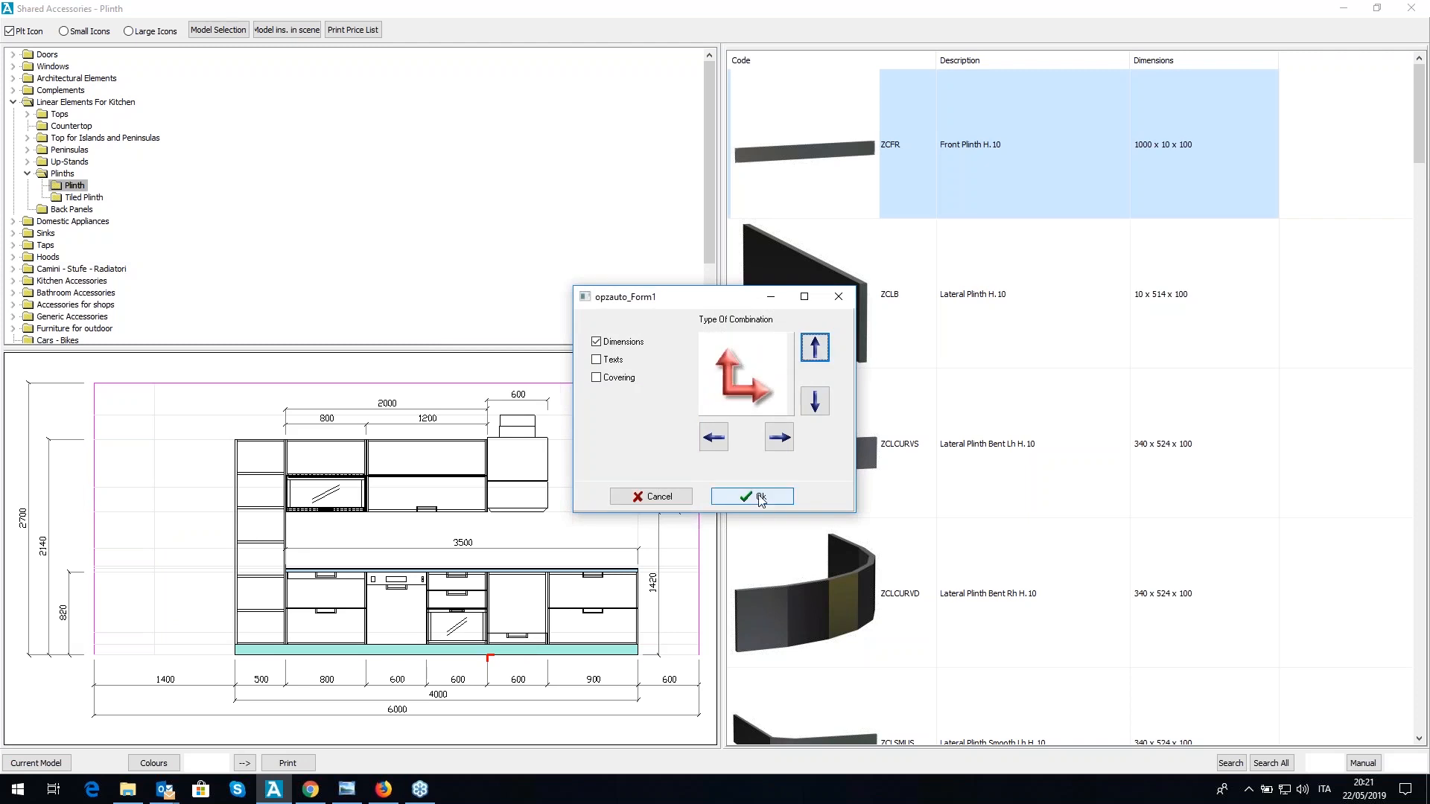
{"action": "left_click", "coordinate": [757, 496]}
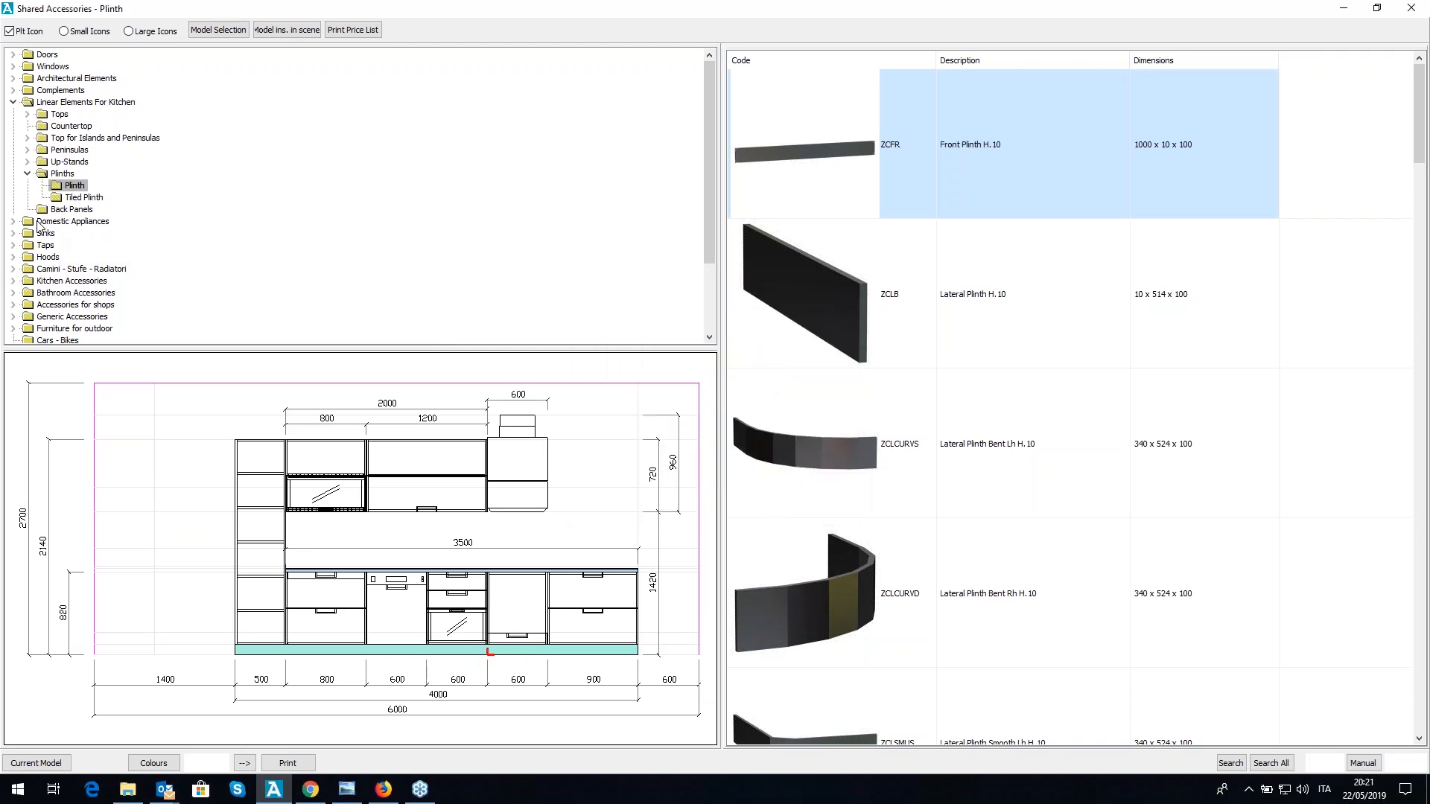
{"action": "left_click", "coordinate": [13, 221]}
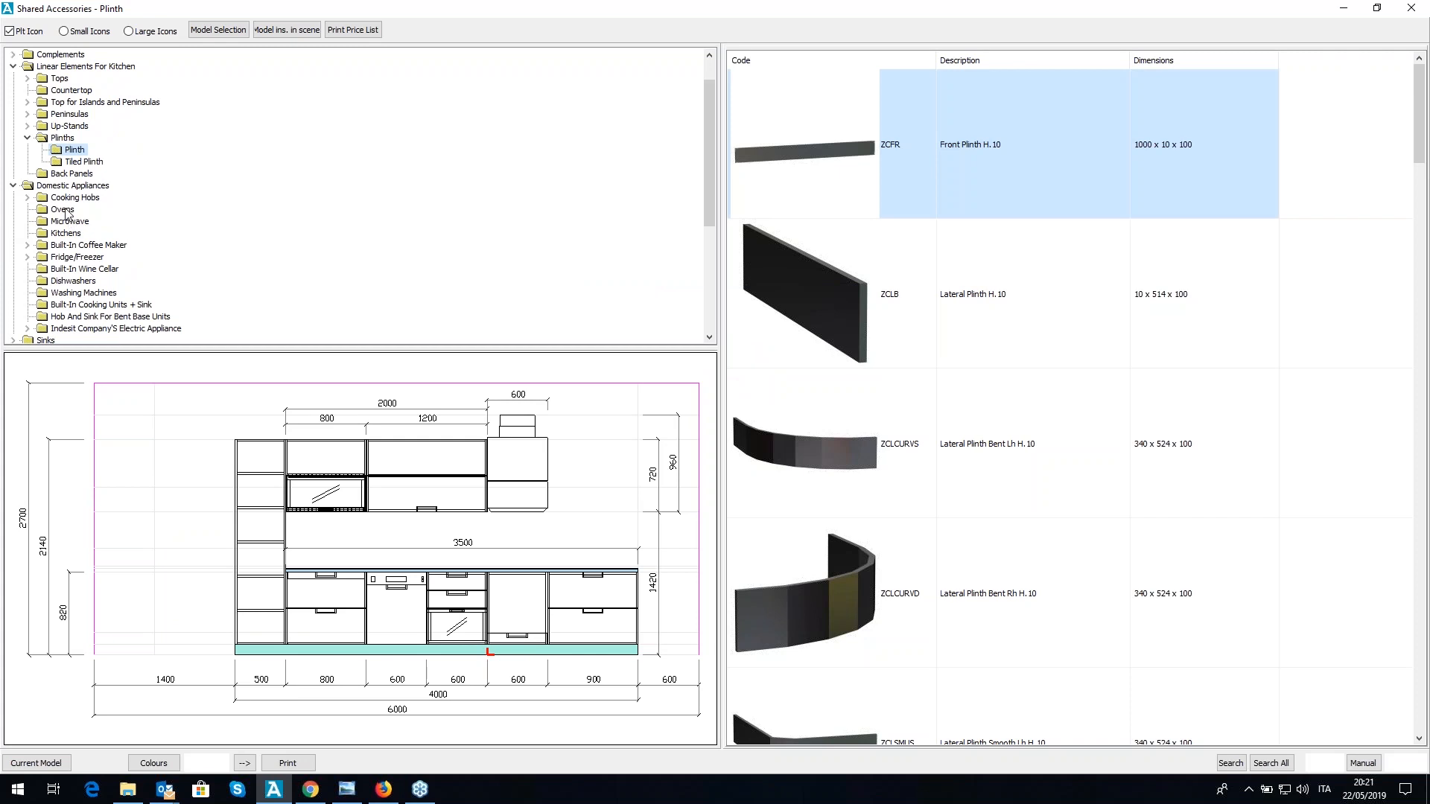
{"action": "left_click", "coordinate": [66, 211]}
{"action": "scroll", "coordinate": [899, 560], "scroll_direction": "down", "scroll_amount": 1}
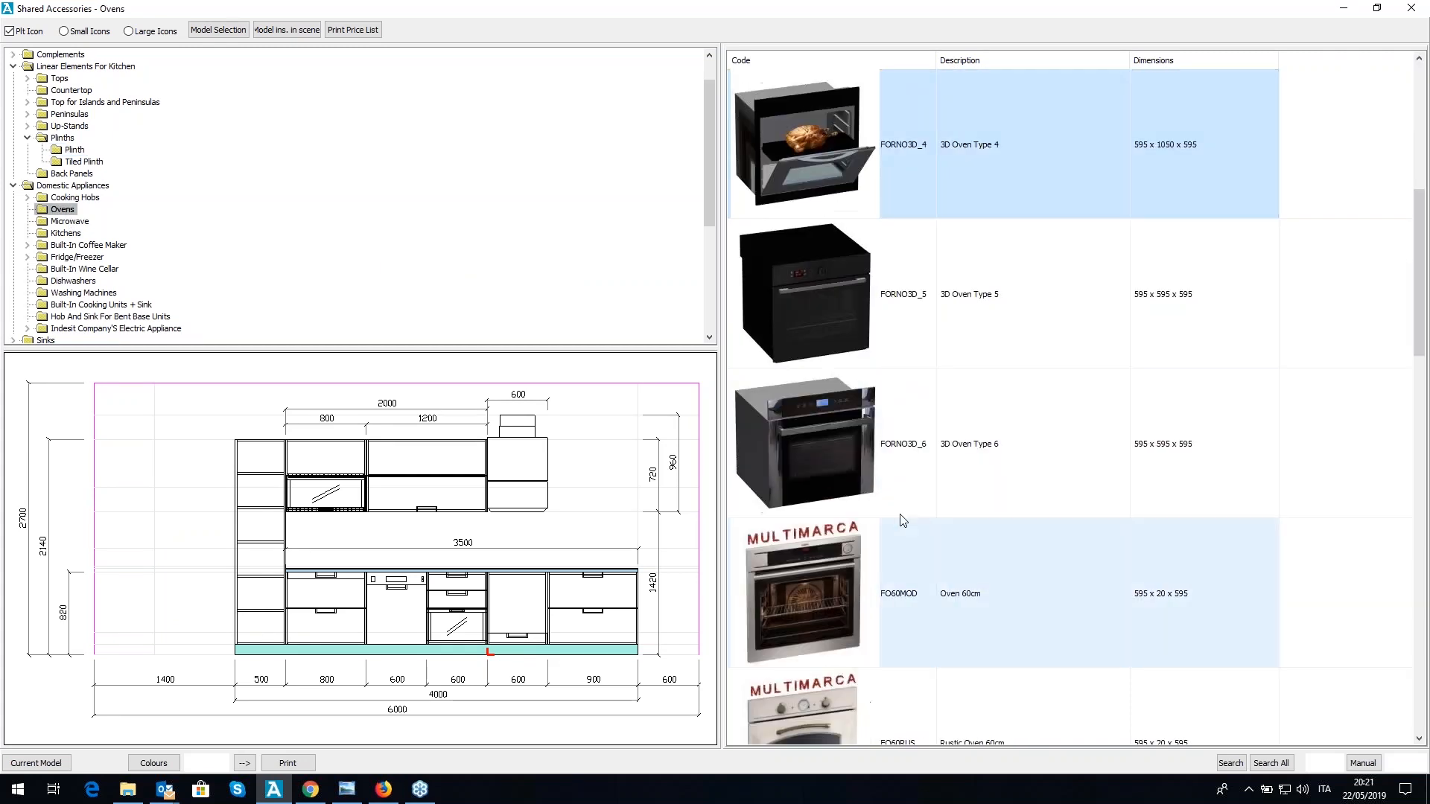
{"action": "double_click", "coordinate": [886, 580]}
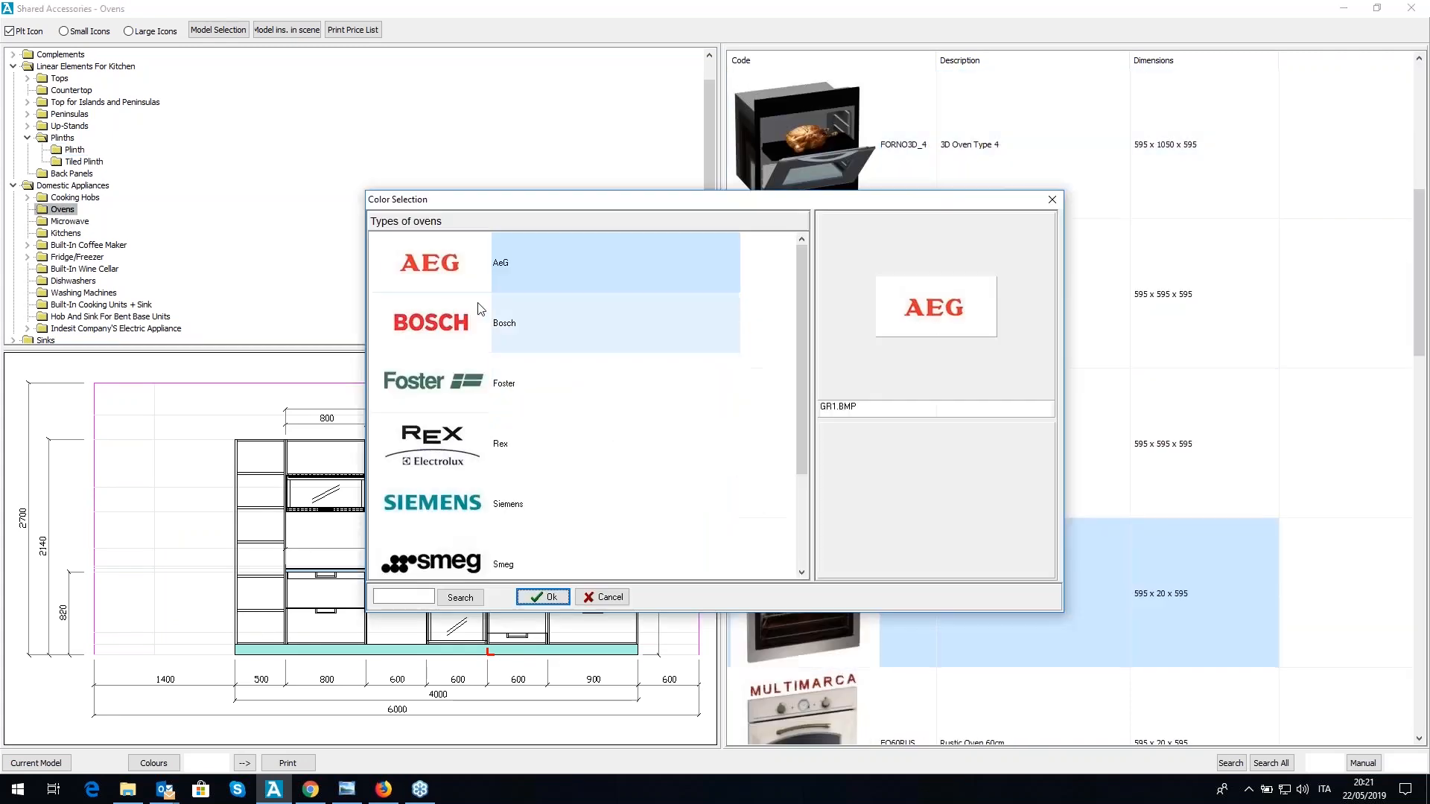
- Select the Smeg brand and insert its Multifunction convection oven 60 cm Inox in the oven base unit
{"action": "left_click", "coordinate": [492, 395]}
{"action": "left_click", "coordinate": [504, 447]}
{"action": "left_click", "coordinate": [523, 489]}
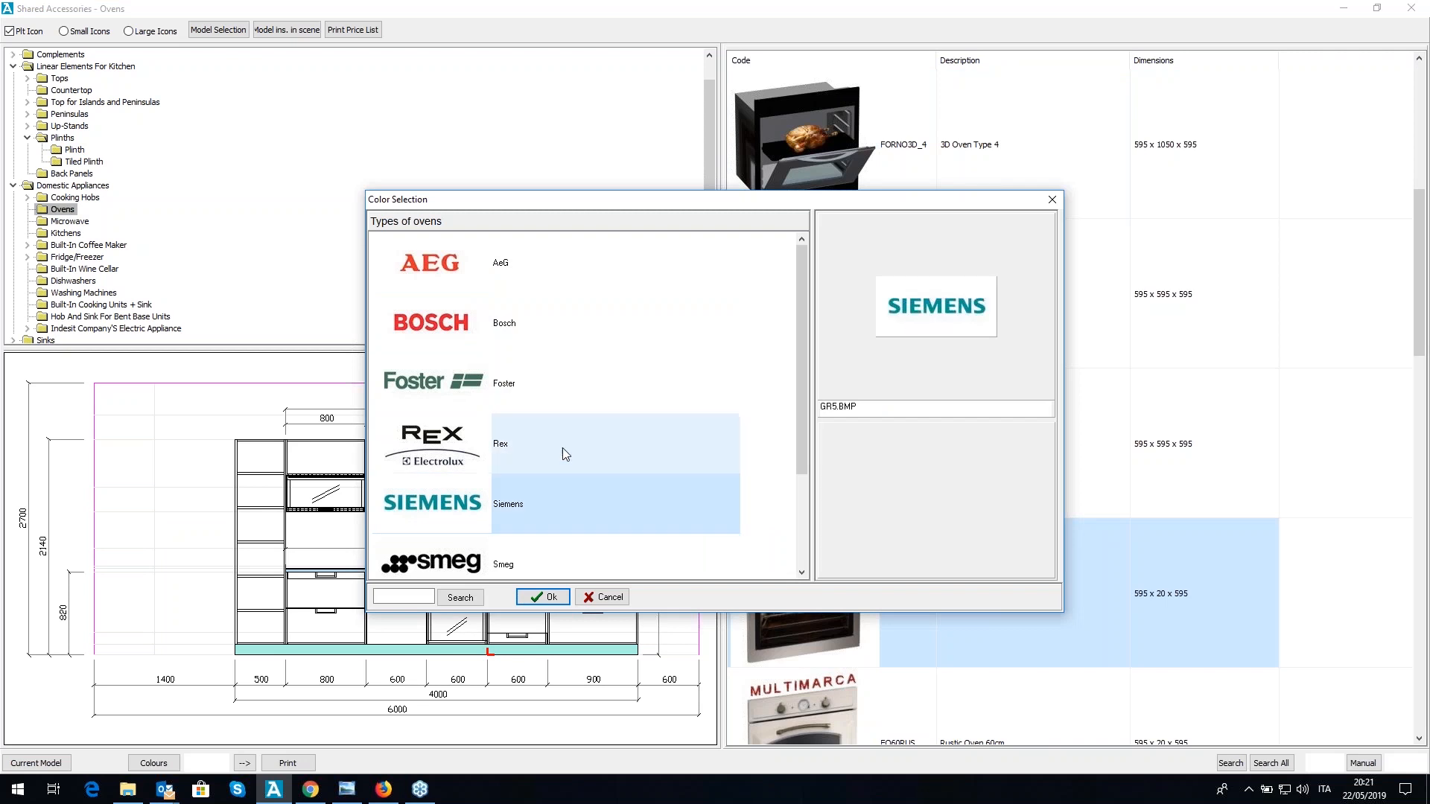
{"action": "scroll", "coordinate": [564, 448], "scroll_direction": "down", "scroll_amount": 1}
{"action": "left_click", "coordinate": [523, 486]}
{"action": "scroll", "coordinate": [540, 426], "scroll_direction": "up", "scroll_amount": 1}
{"action": "scroll", "coordinate": [542, 440], "scroll_direction": "down", "scroll_amount": 1}
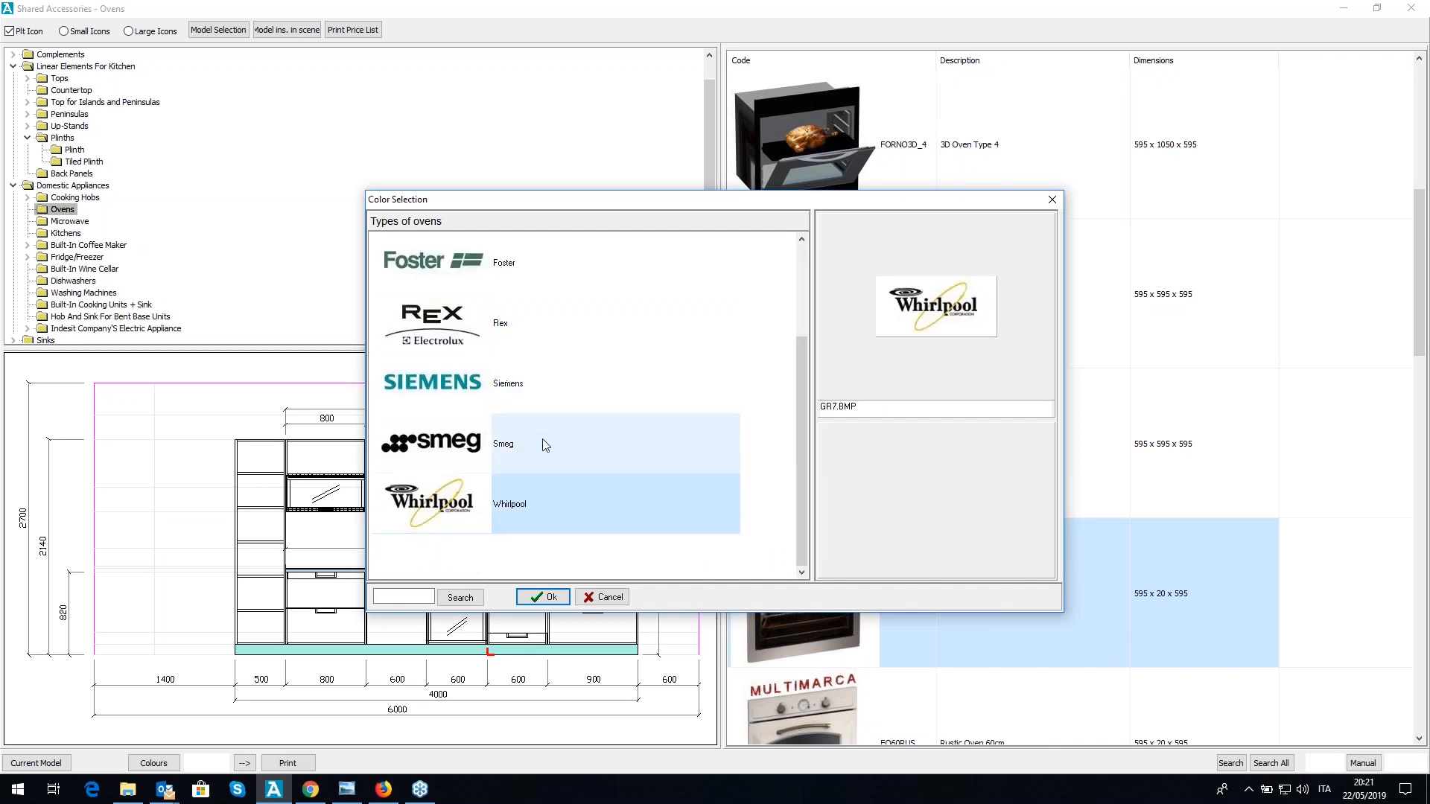
{"action": "left_click", "coordinate": [478, 445]}
{"action": "double_click", "coordinate": [596, 454]}
{"action": "scroll", "coordinate": [543, 411], "scroll_direction": "down", "scroll_amount": 3}
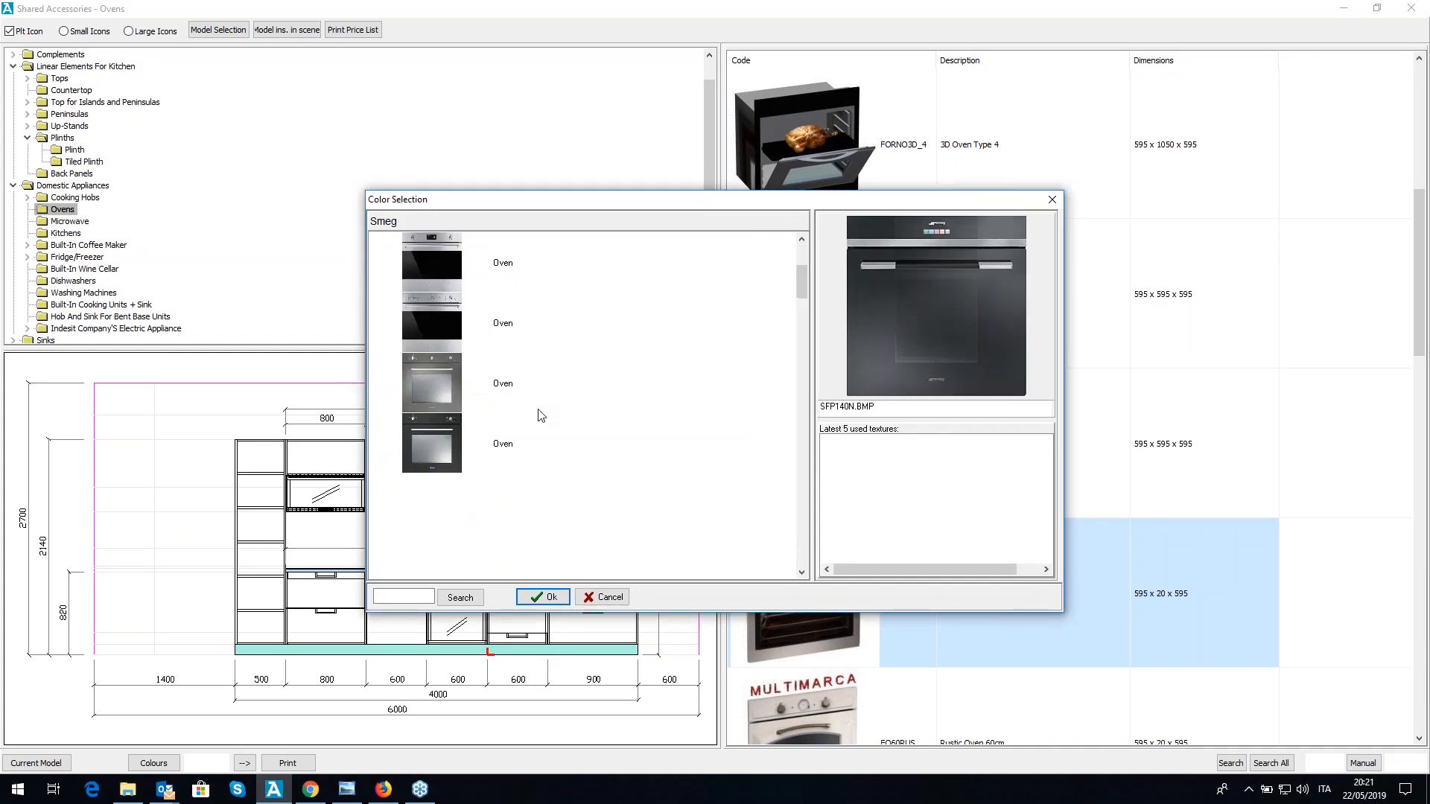
{"action": "scroll", "coordinate": [538, 410], "scroll_direction": "down", "scroll_amount": 1}
{"action": "double_click", "coordinate": [454, 380]}
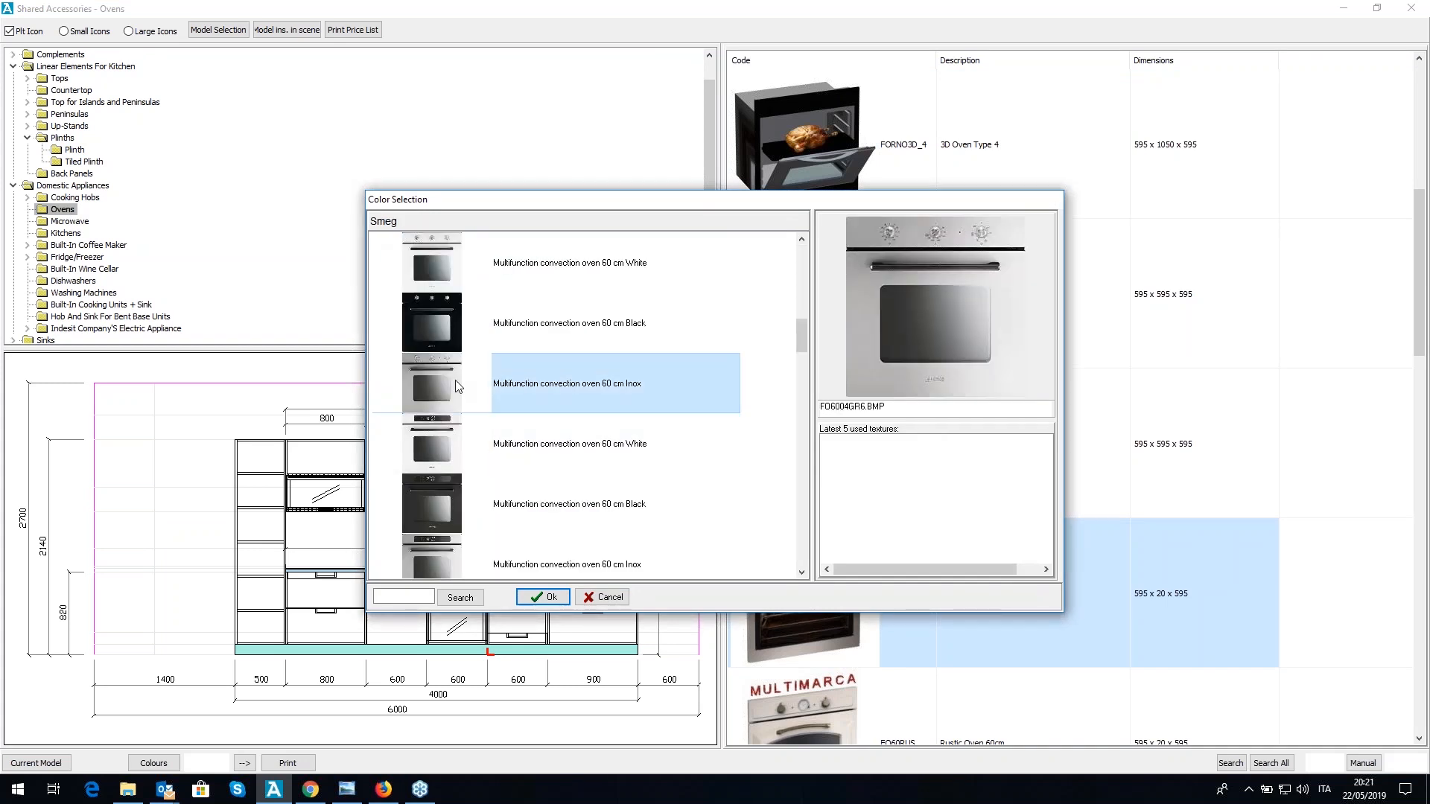
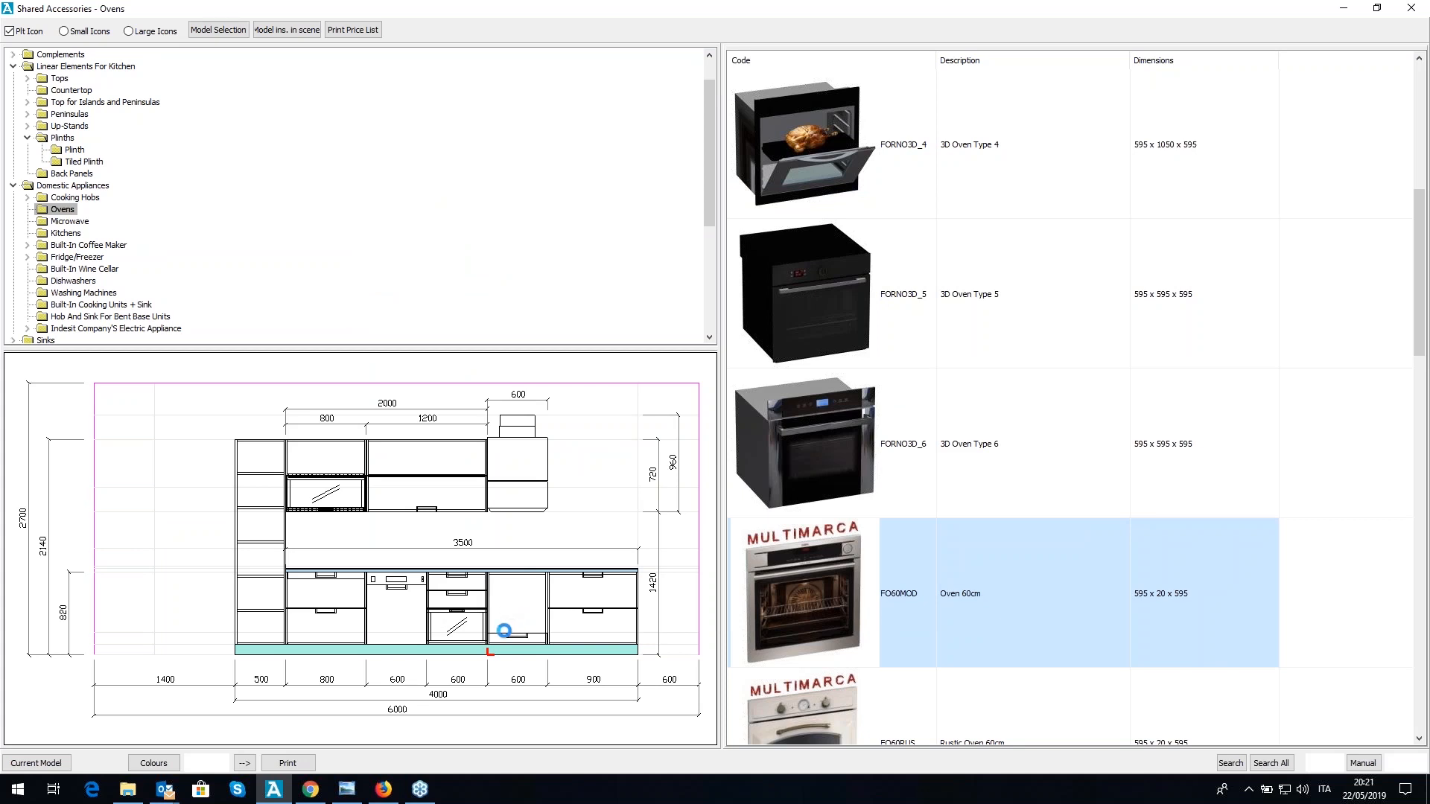
- Place the insertion point at the oven unit's upper left corner and choose the _PC601_ Hob 60 with different heating types
{"action": "left_click", "coordinate": [490, 571]}
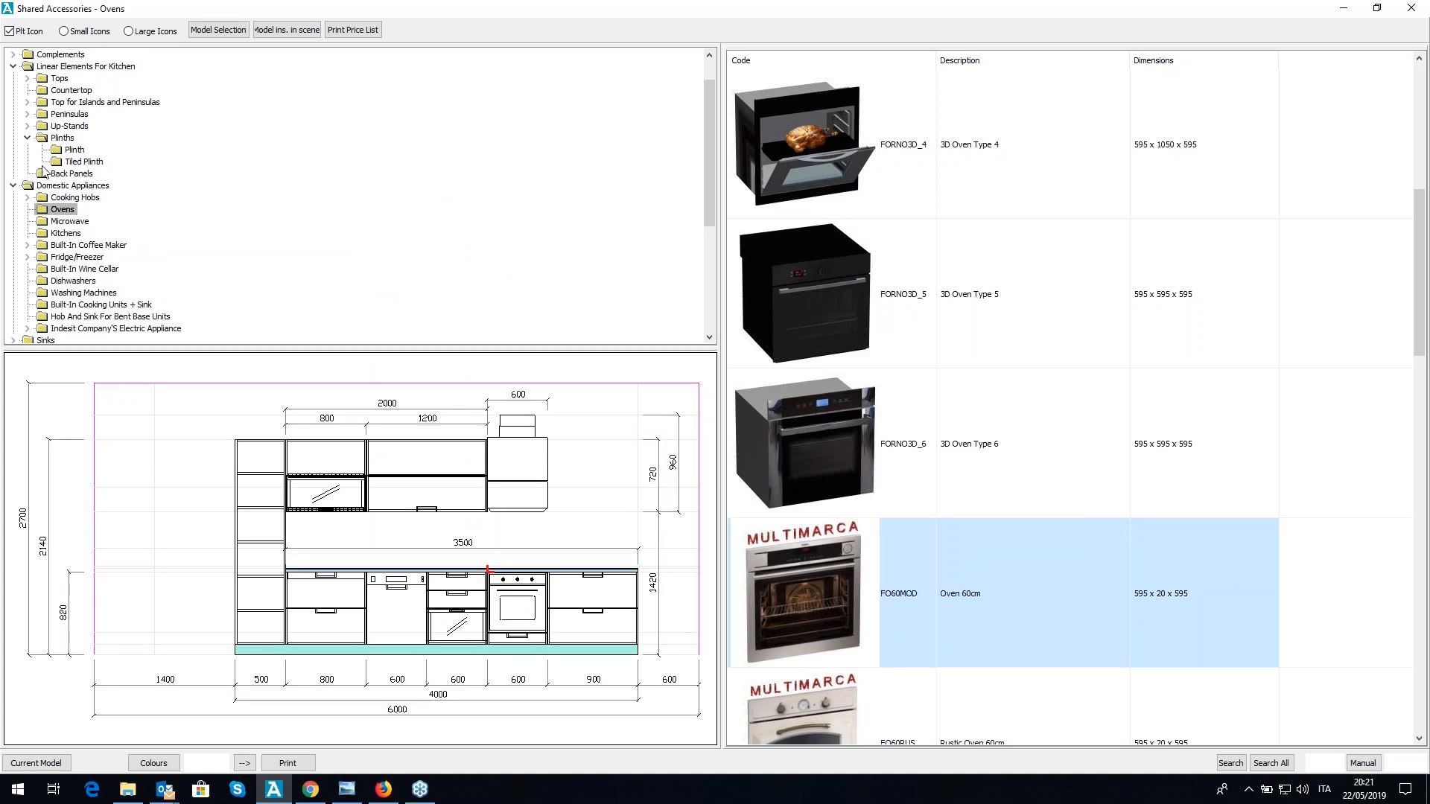
{"action": "left_click", "coordinate": [28, 198]}
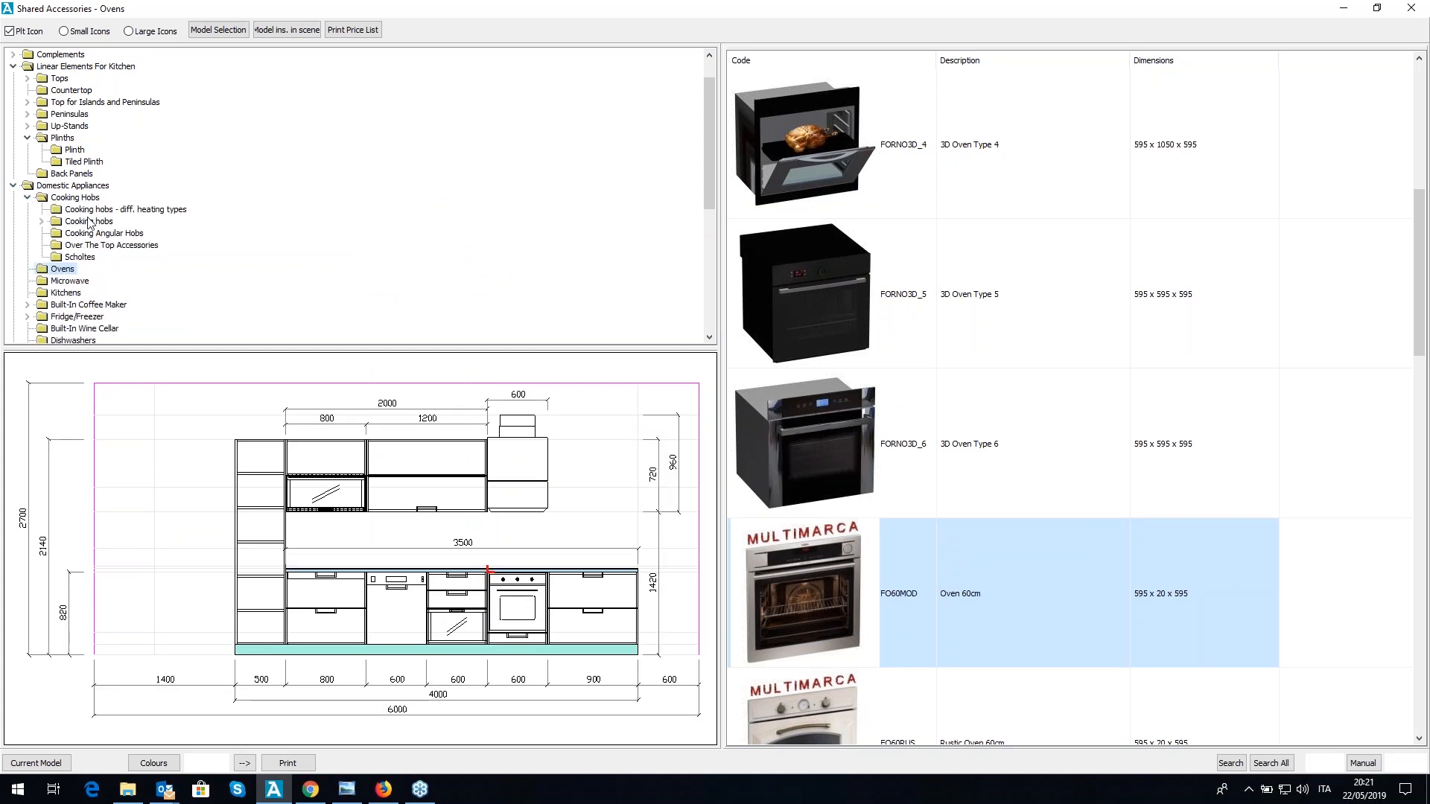
{"action": "left_click", "coordinate": [100, 211]}
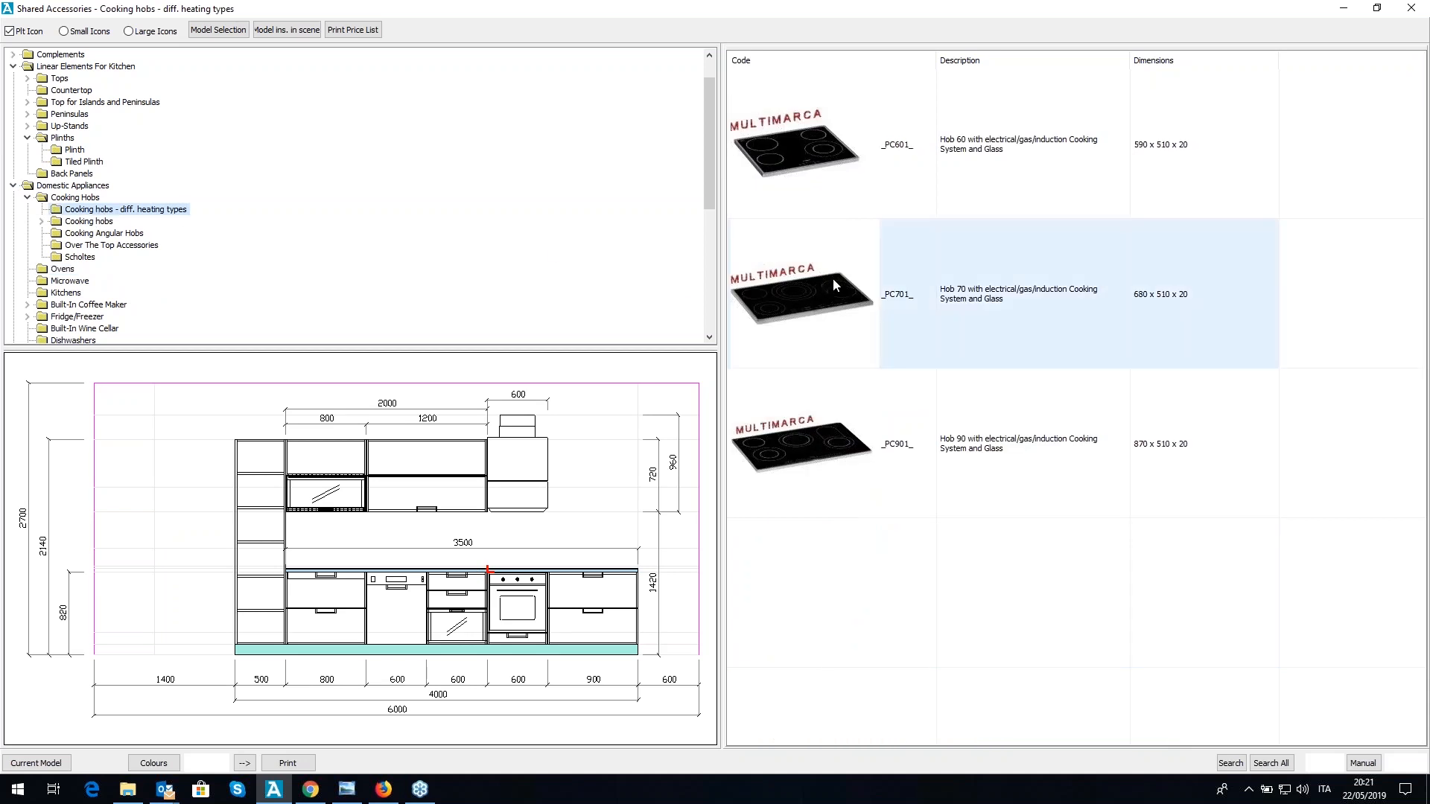
{"action": "left_click", "coordinate": [835, 158]}
{"action": "double_click", "coordinate": [835, 154]}
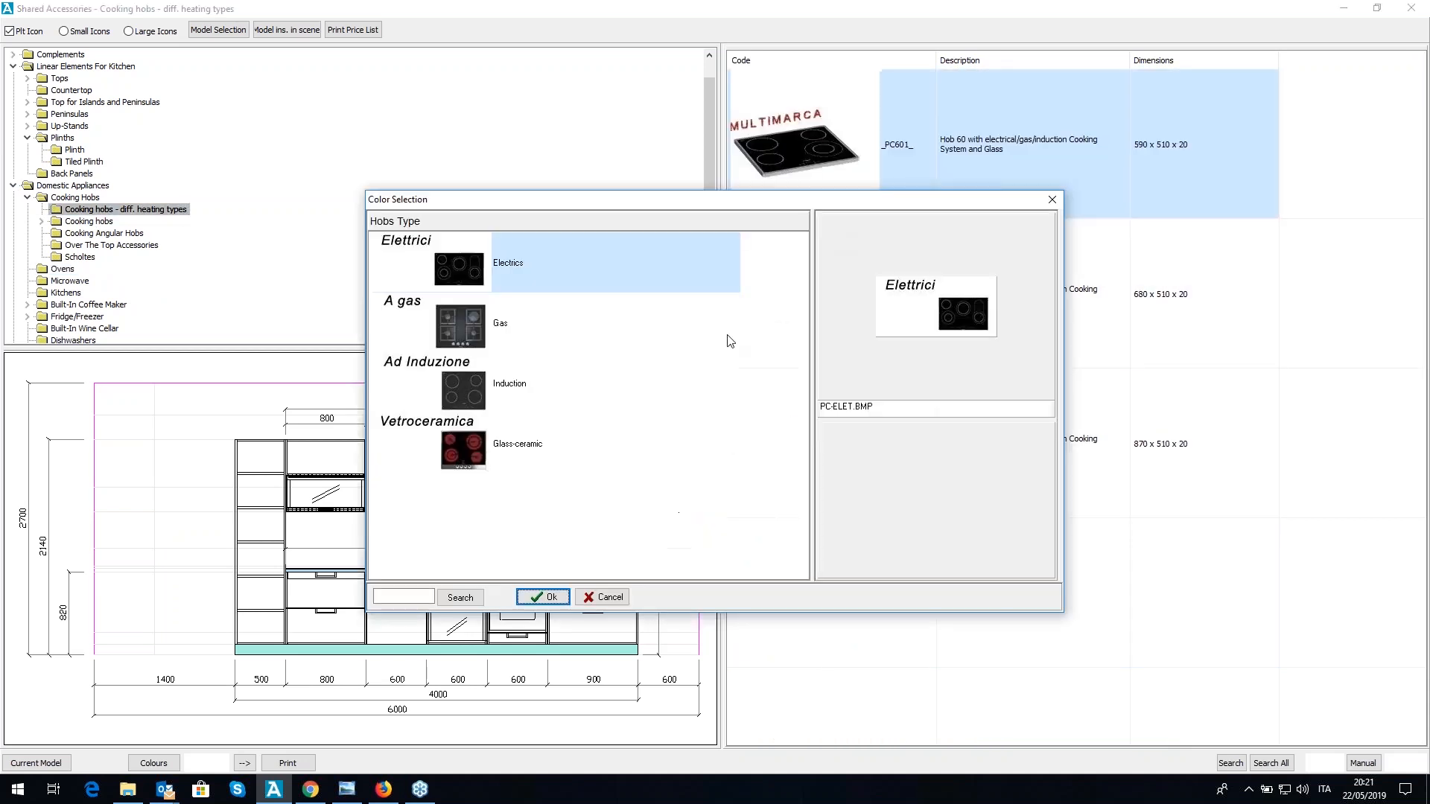
- Choose Foster's third Gas Hob - Stainless Steel - 60 Cm and insert it centered on the oven base unit
{"action": "double_click", "coordinate": [490, 324]}
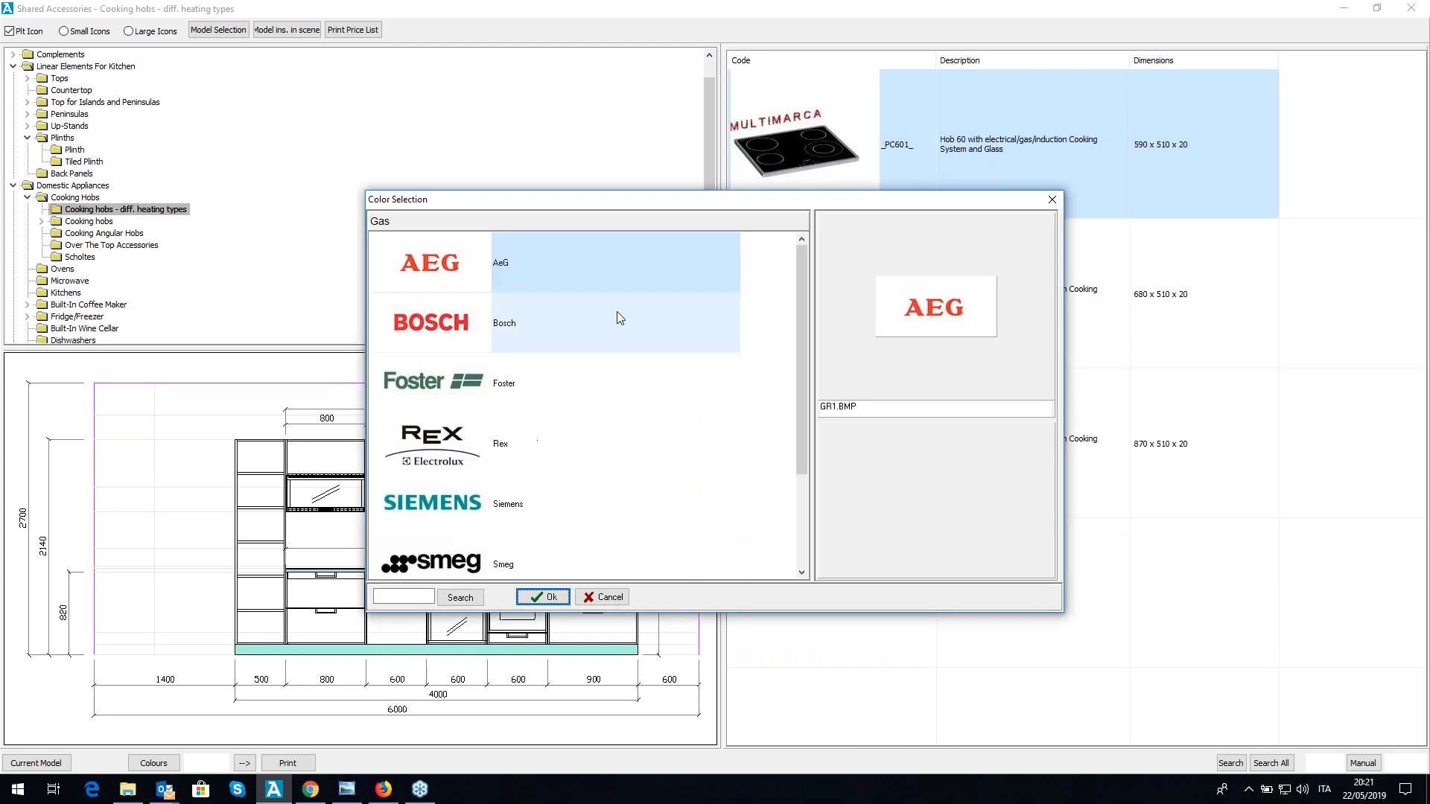
{"action": "left_click", "coordinate": [551, 382]}
{"action": "double_click", "coordinate": [553, 382]}
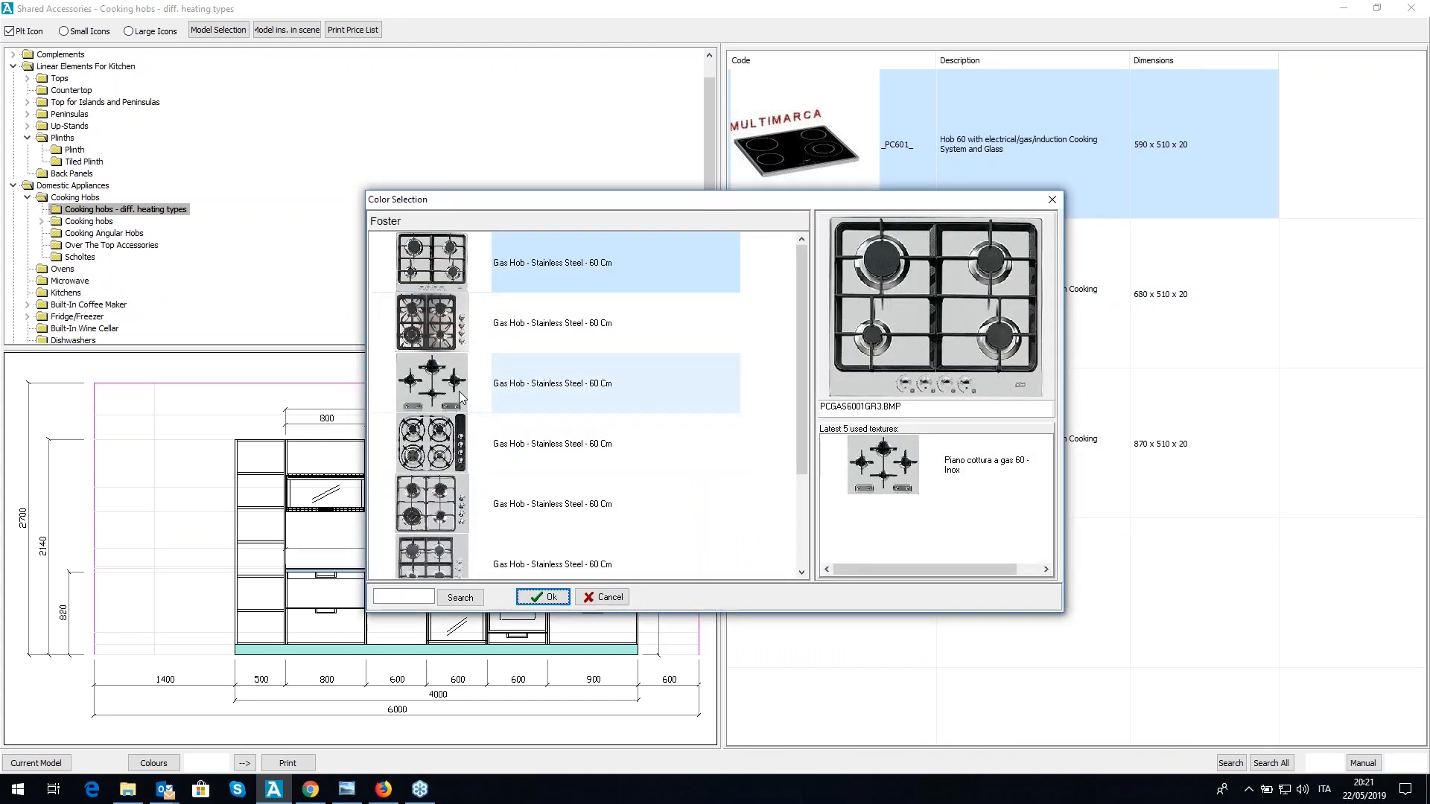
{"action": "left_click", "coordinate": [459, 391]}
{"action": "left_click", "coordinate": [551, 597]}
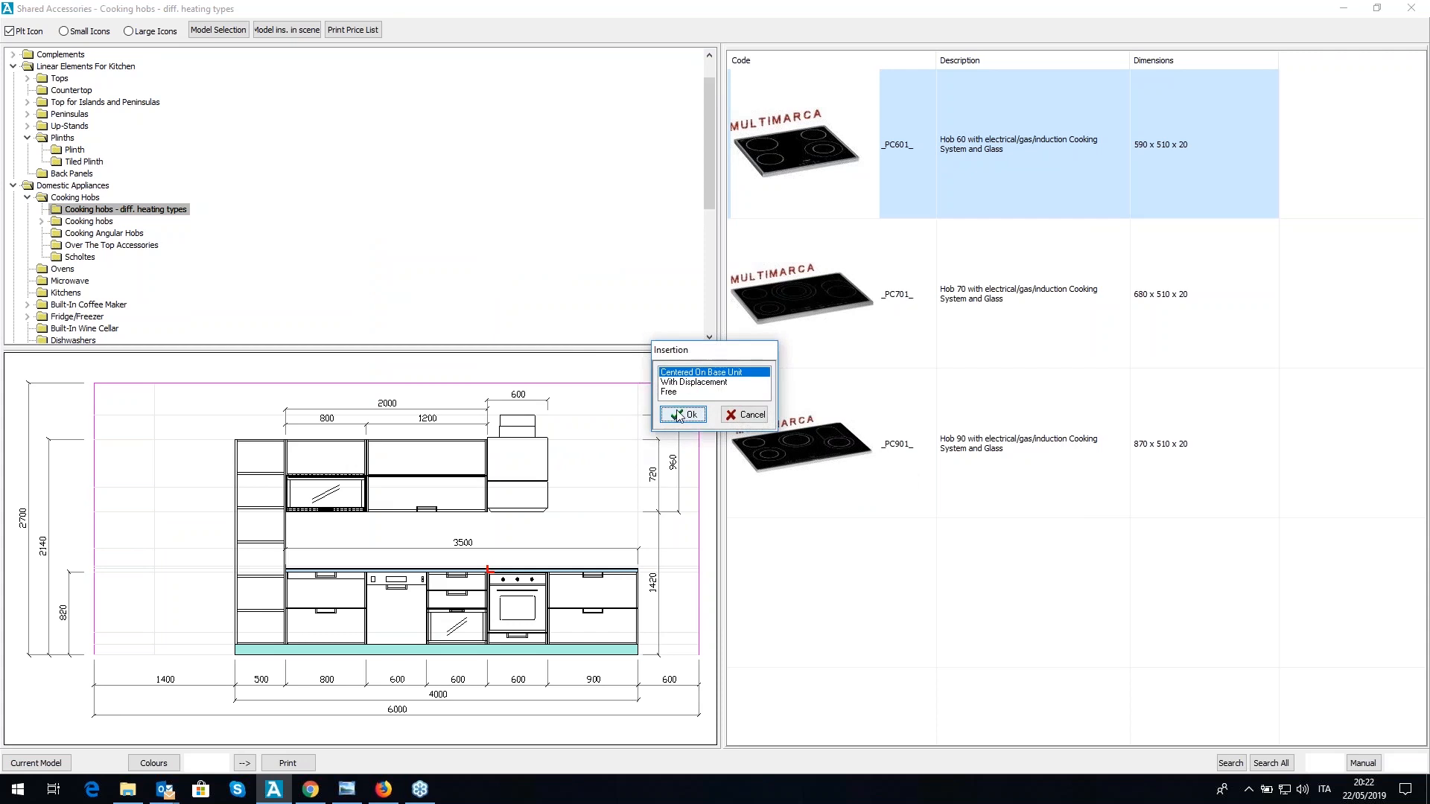
{"action": "left_click", "coordinate": [683, 414]}
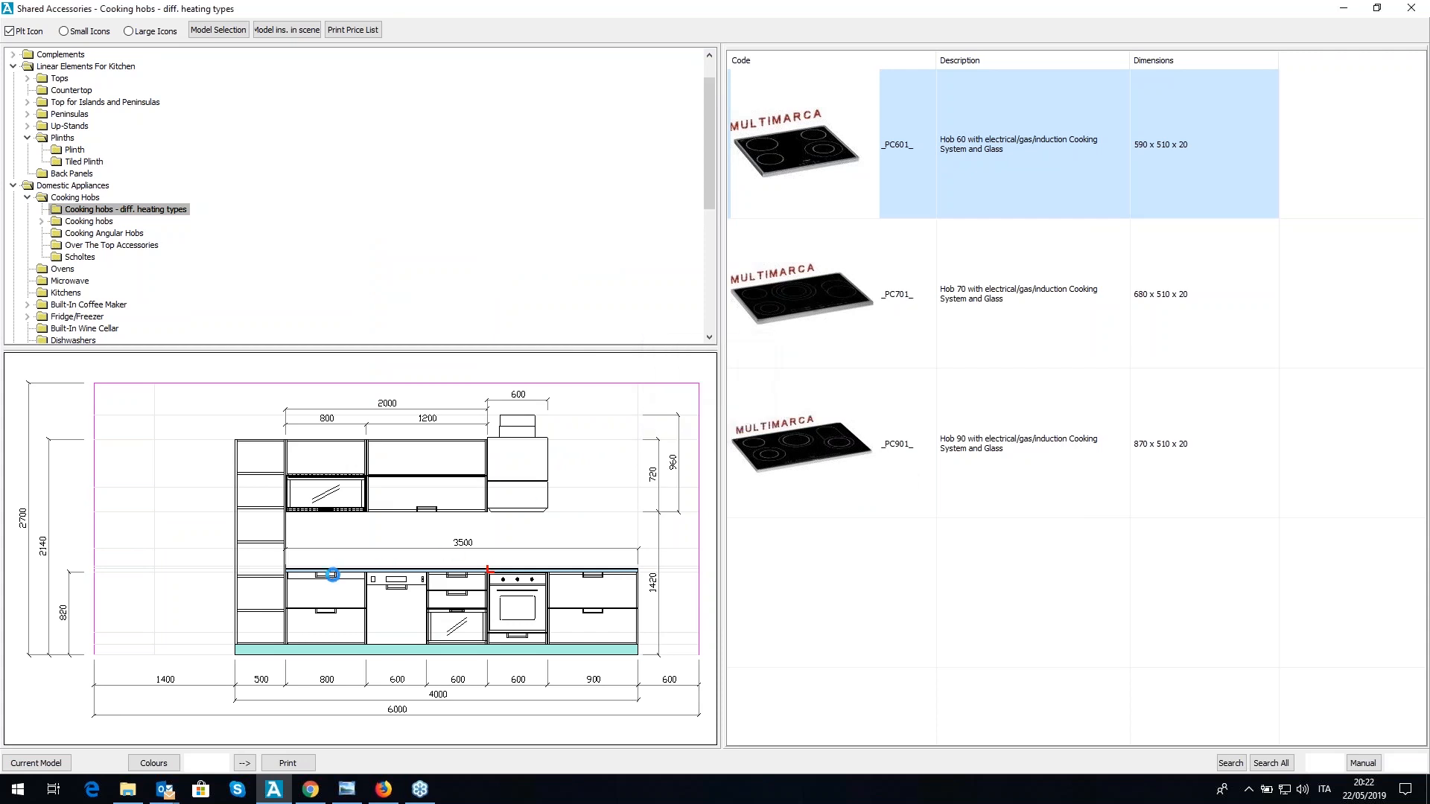
- Insert the under-top VQ82X40ST Sink 825X400 - 2 Tubs Square 40X40 centered on the 800 base unit beside the tall unit
{"action": "left_click", "coordinate": [284, 571]}
{"action": "left_click", "coordinate": [13, 185]}
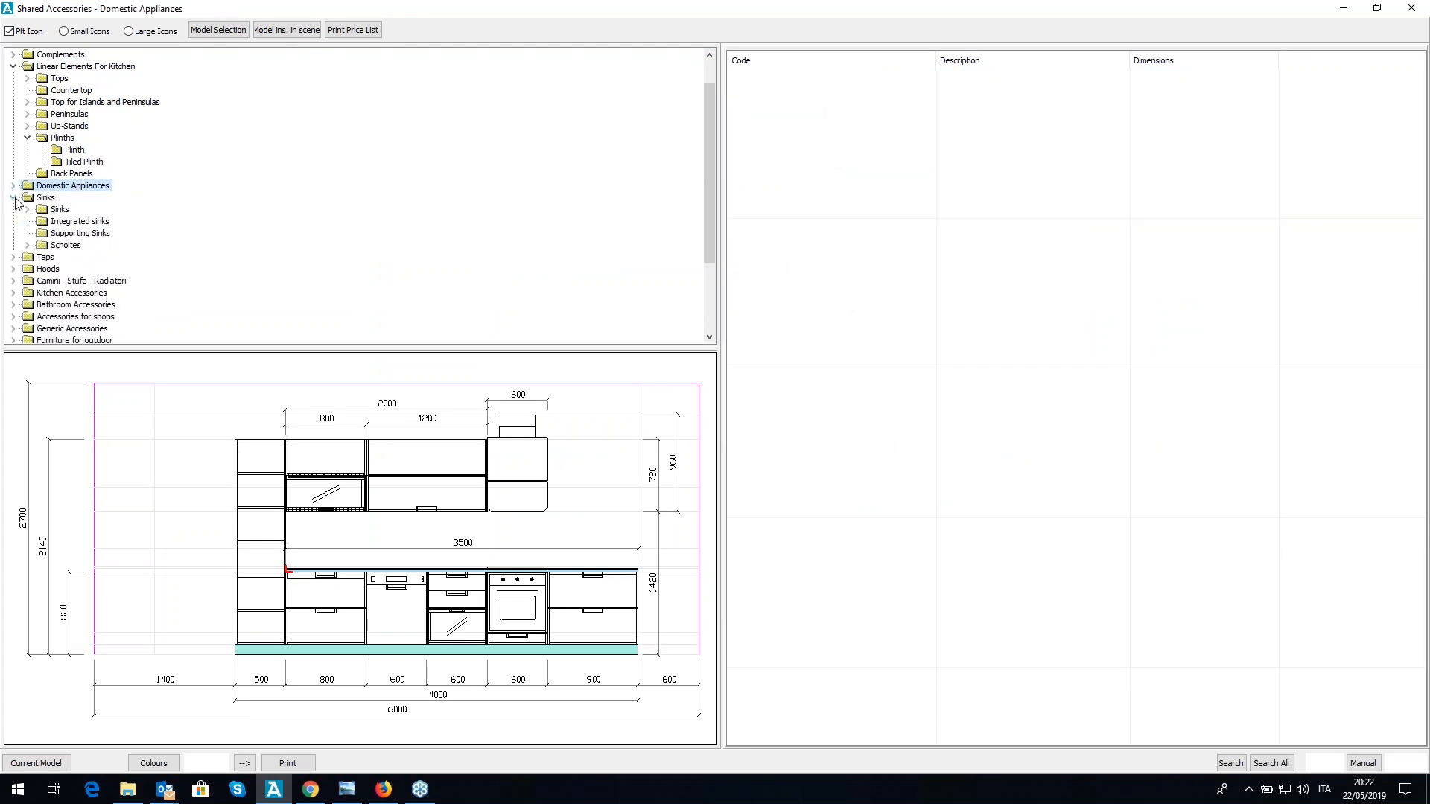
{"action": "left_click", "coordinate": [28, 210]}
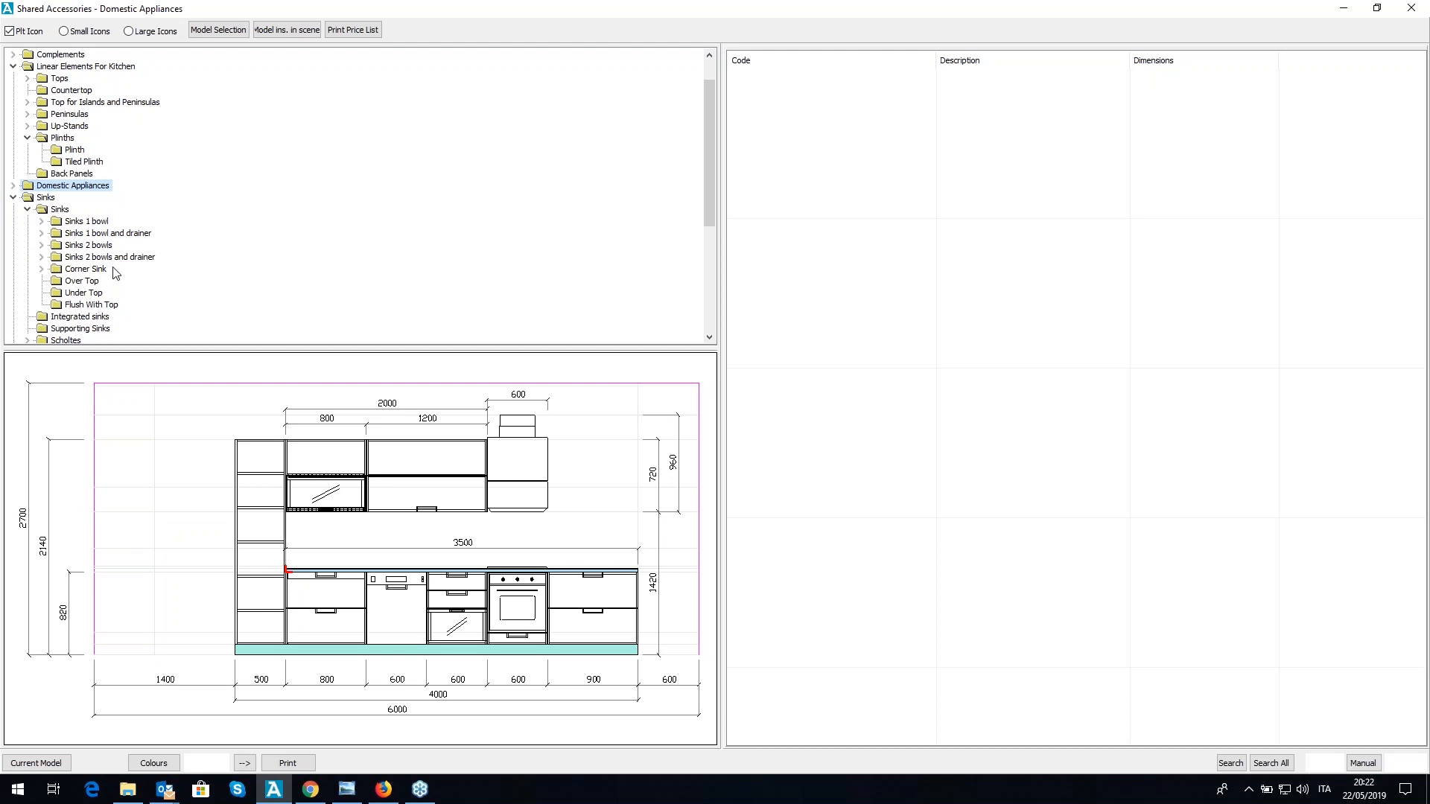
{"action": "left_click", "coordinate": [88, 282]}
{"action": "left_click", "coordinate": [89, 294]}
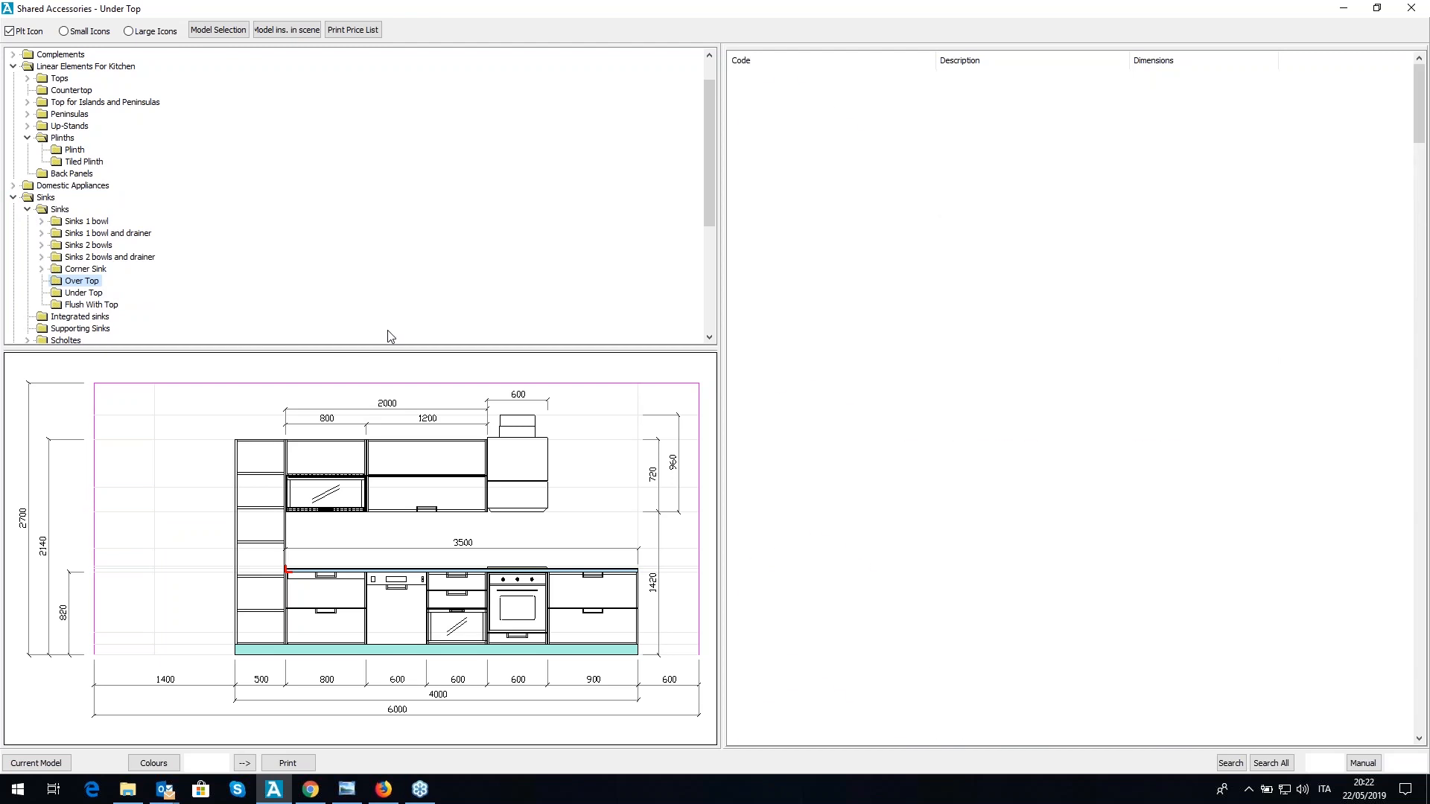
{"action": "scroll", "coordinate": [927, 471], "scroll_direction": "down", "scroll_amount": 5}
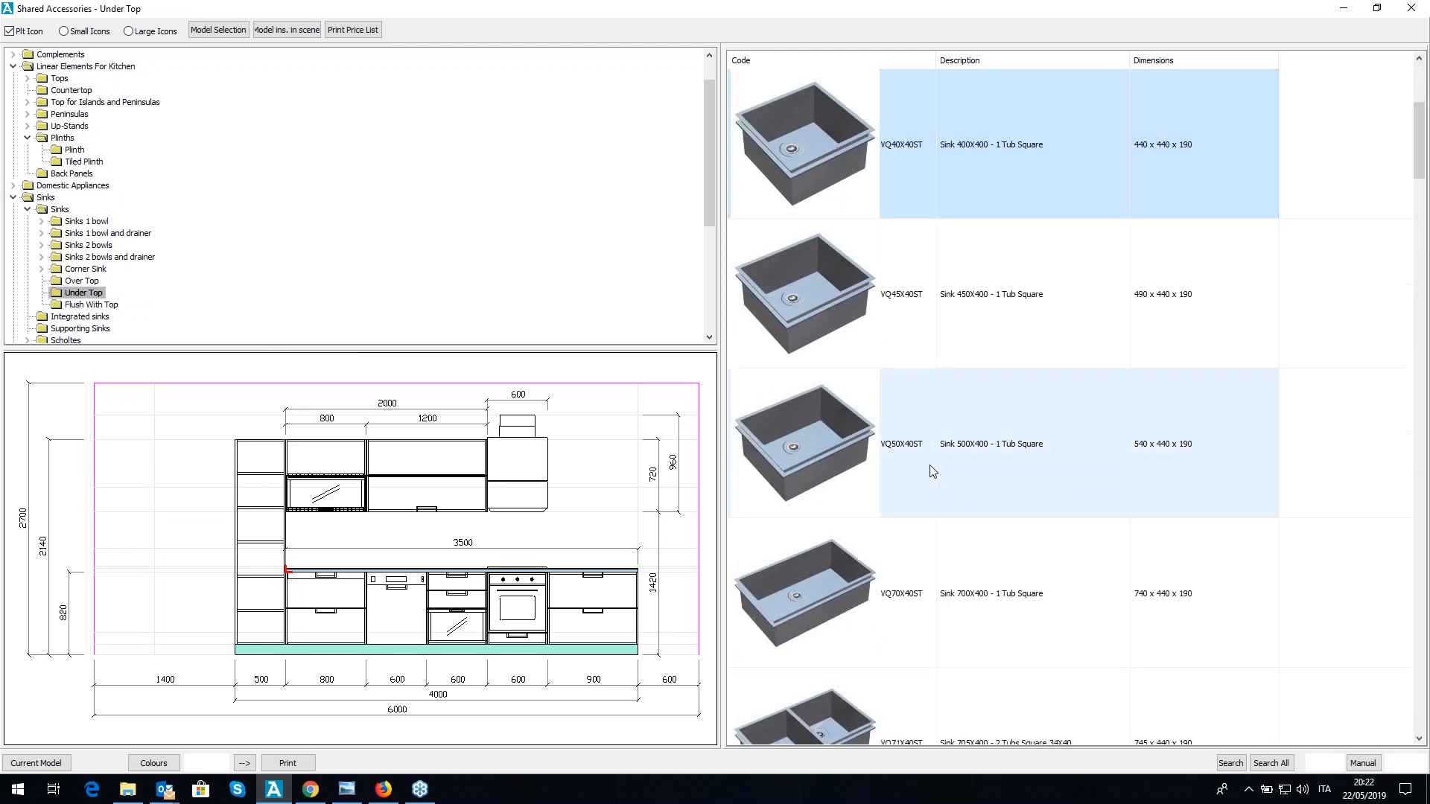
{"action": "left_click", "coordinate": [866, 448]}
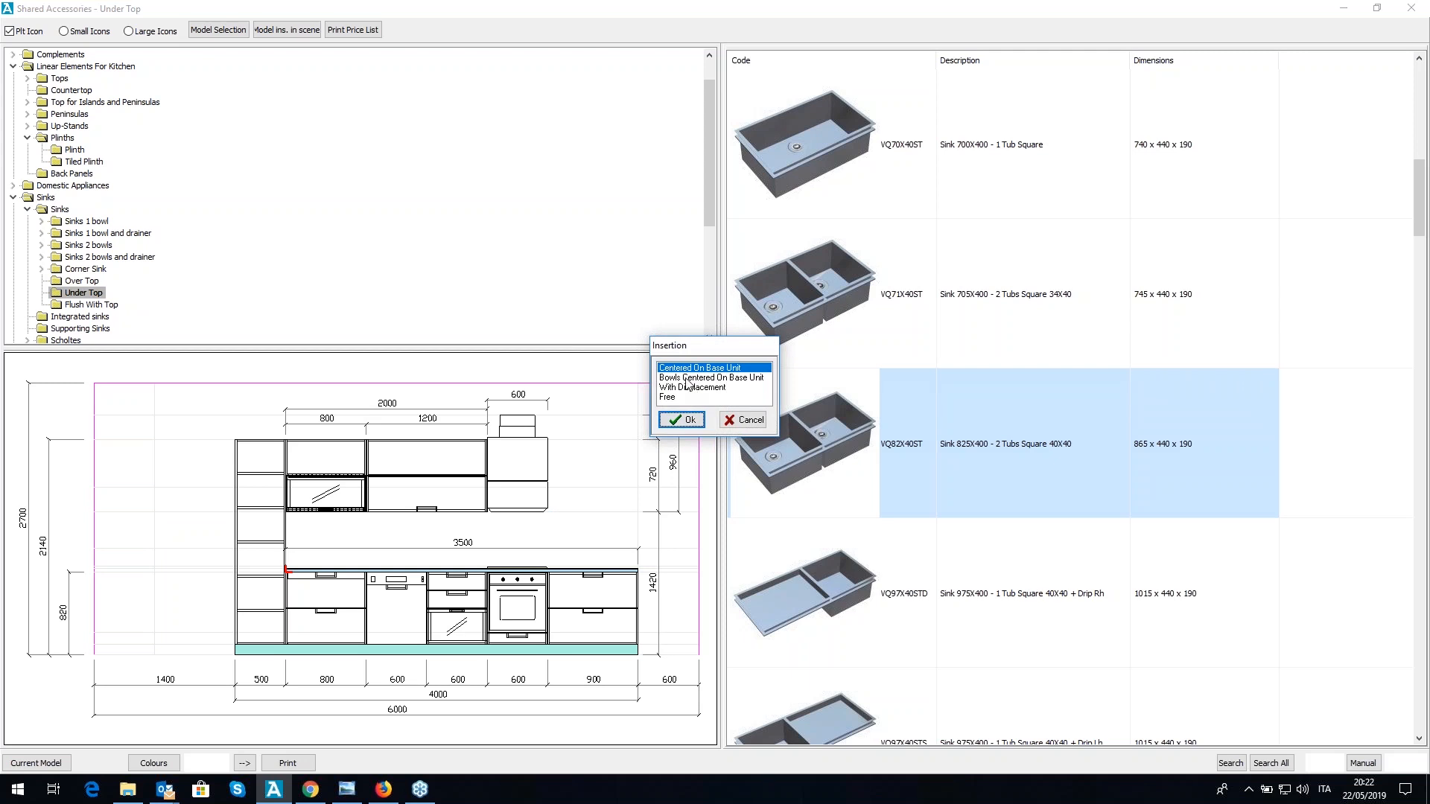
{"action": "left_click", "coordinate": [684, 419]}
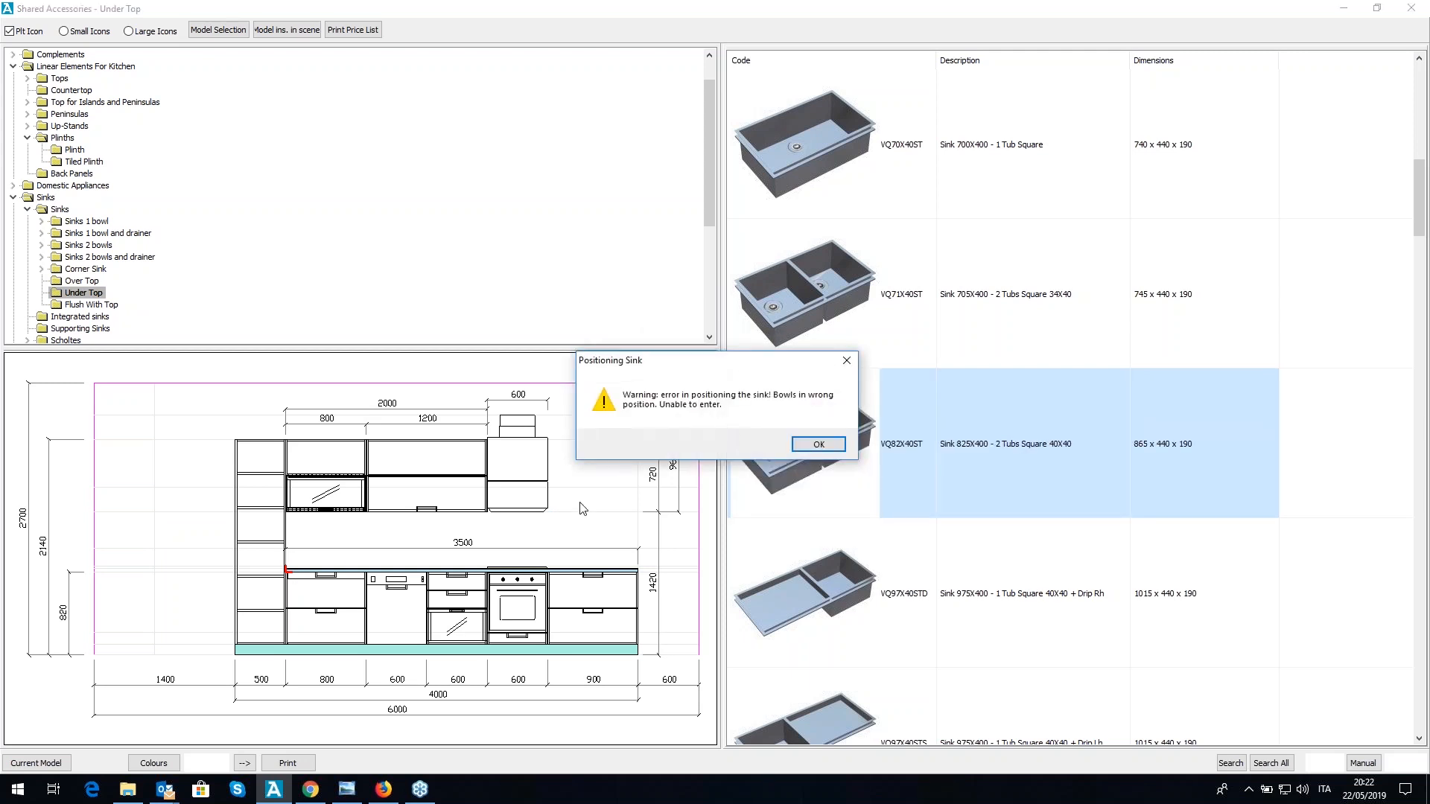
{"action": "left_click", "coordinate": [814, 446]}
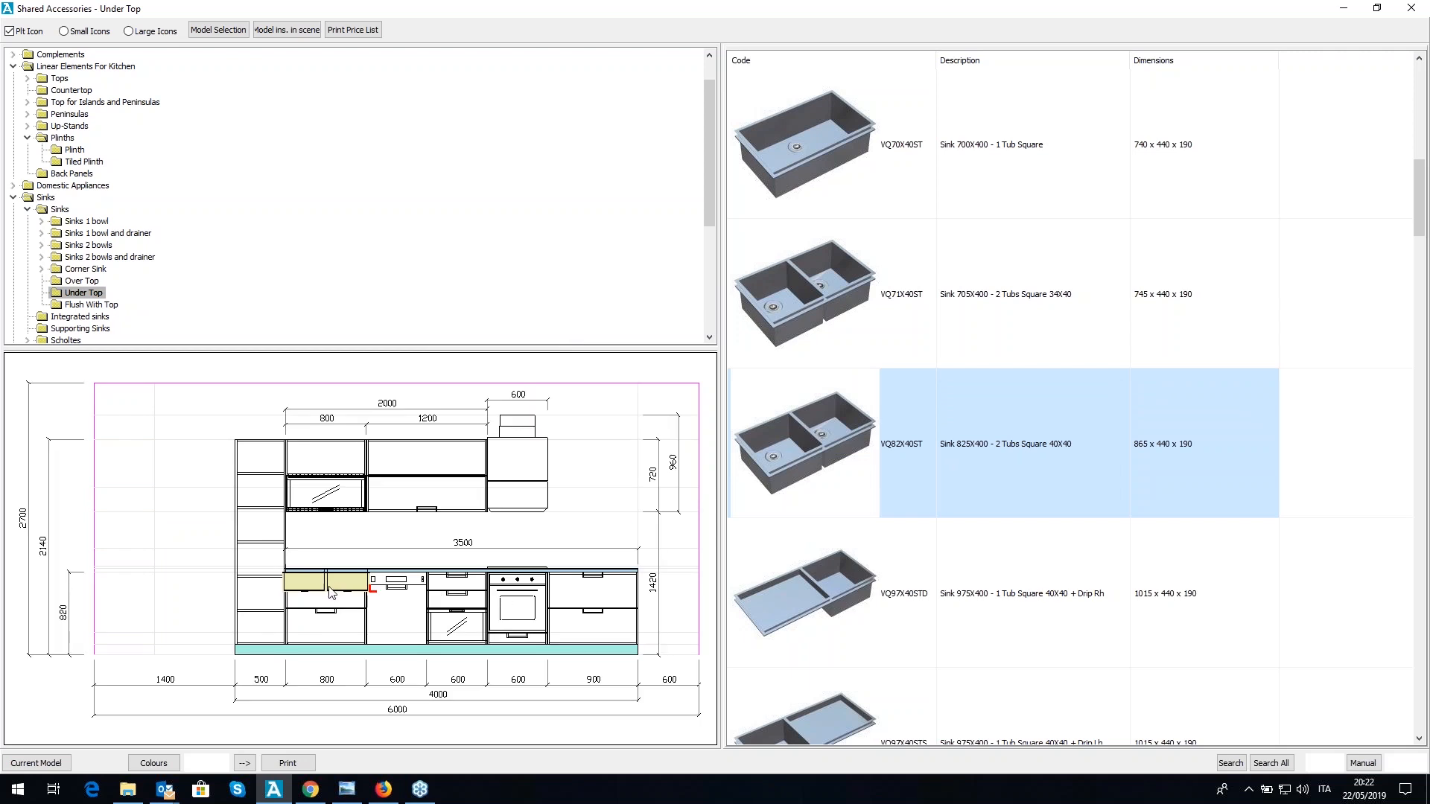
- Add the RUGE02 Brushed Hi-Tech Panel tap from Taps Gessi to the sink and finish inserting accessories
{"action": "left_click", "coordinate": [289, 577]}
{"action": "left_click", "coordinate": [26, 210]}
{"action": "left_click", "coordinate": [14, 258]}
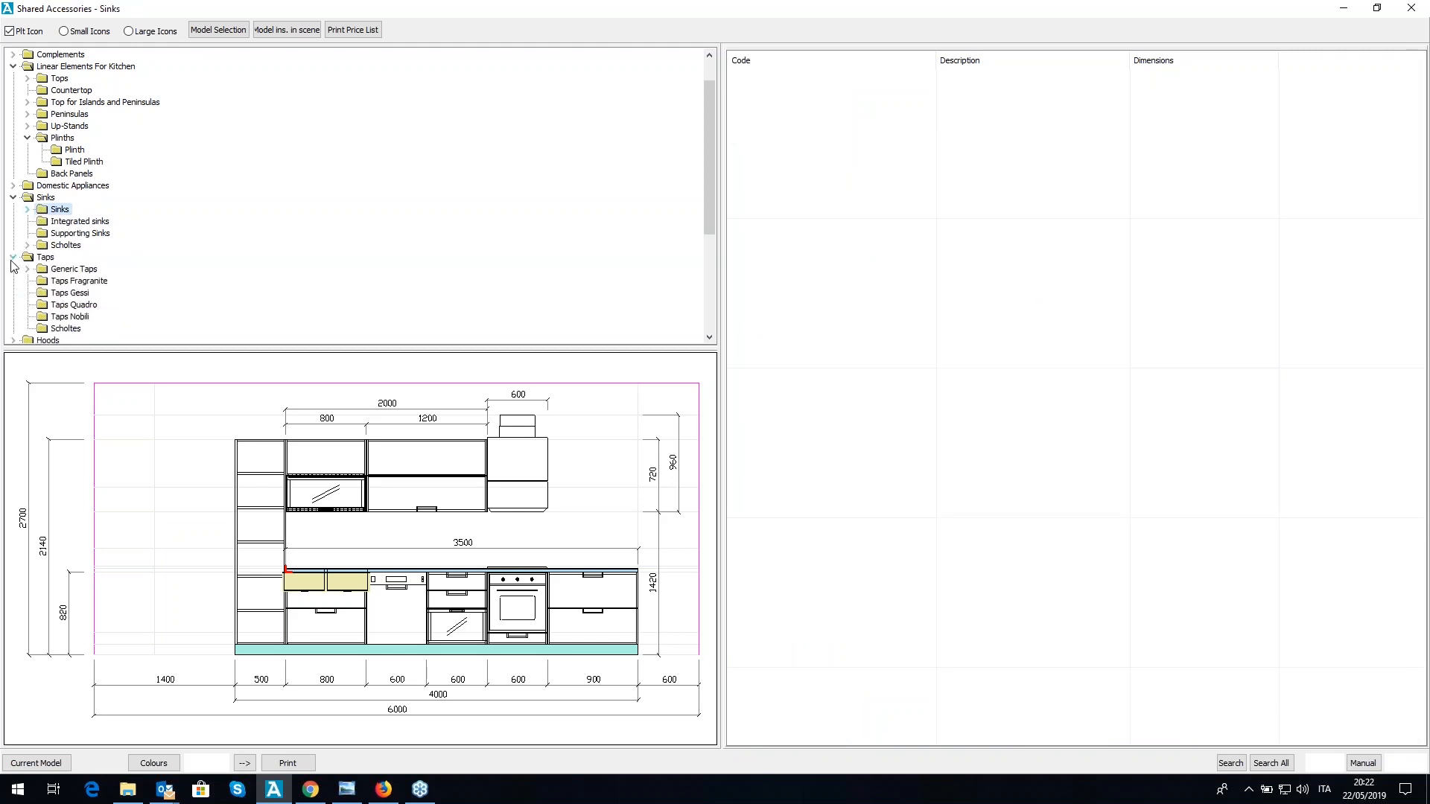
{"action": "left_click", "coordinate": [68, 298]}
{"action": "left_click", "coordinate": [874, 446]}
{"action": "scroll", "coordinate": [874, 445], "scroll_direction": "up", "scroll_amount": 5}
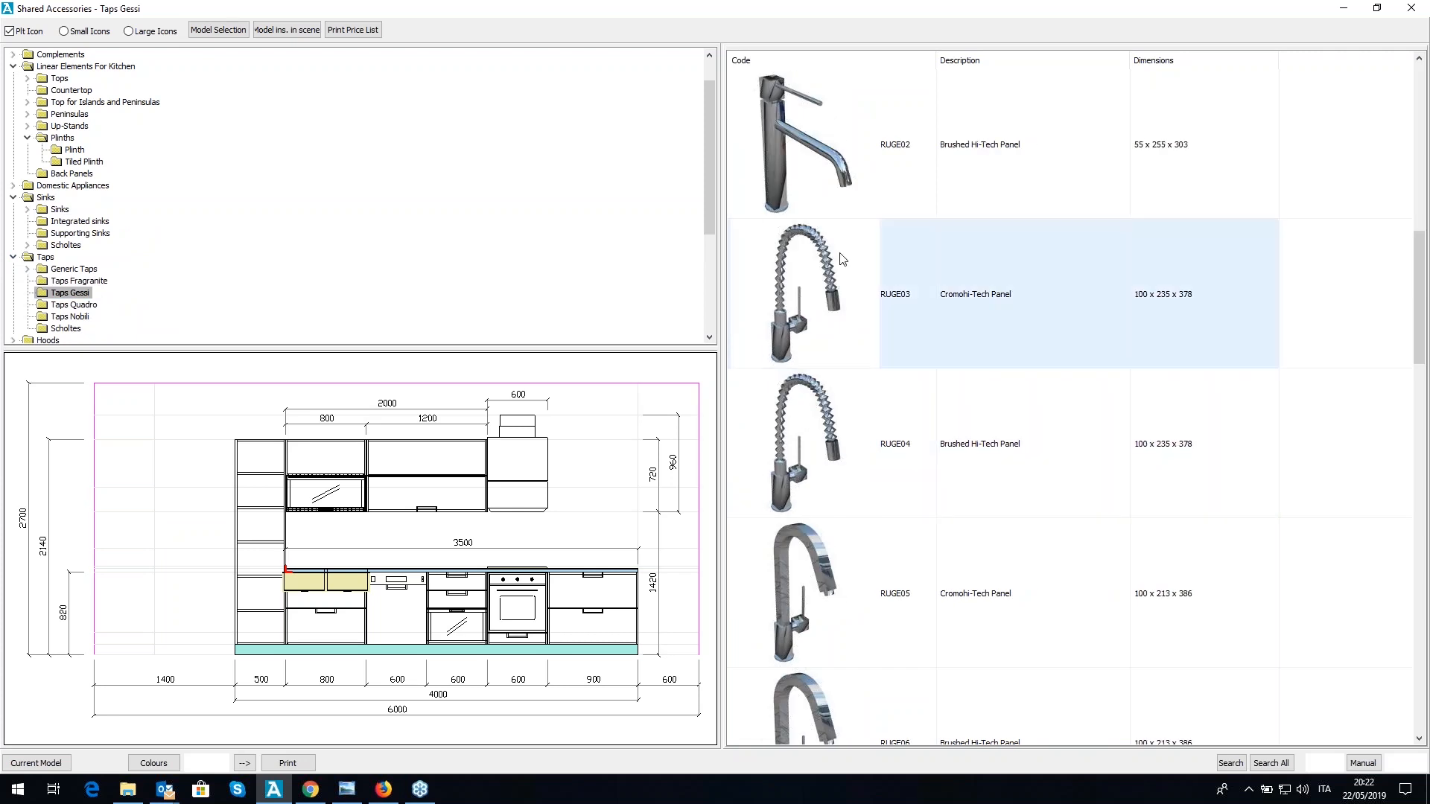
{"action": "left_click", "coordinate": [837, 182]}
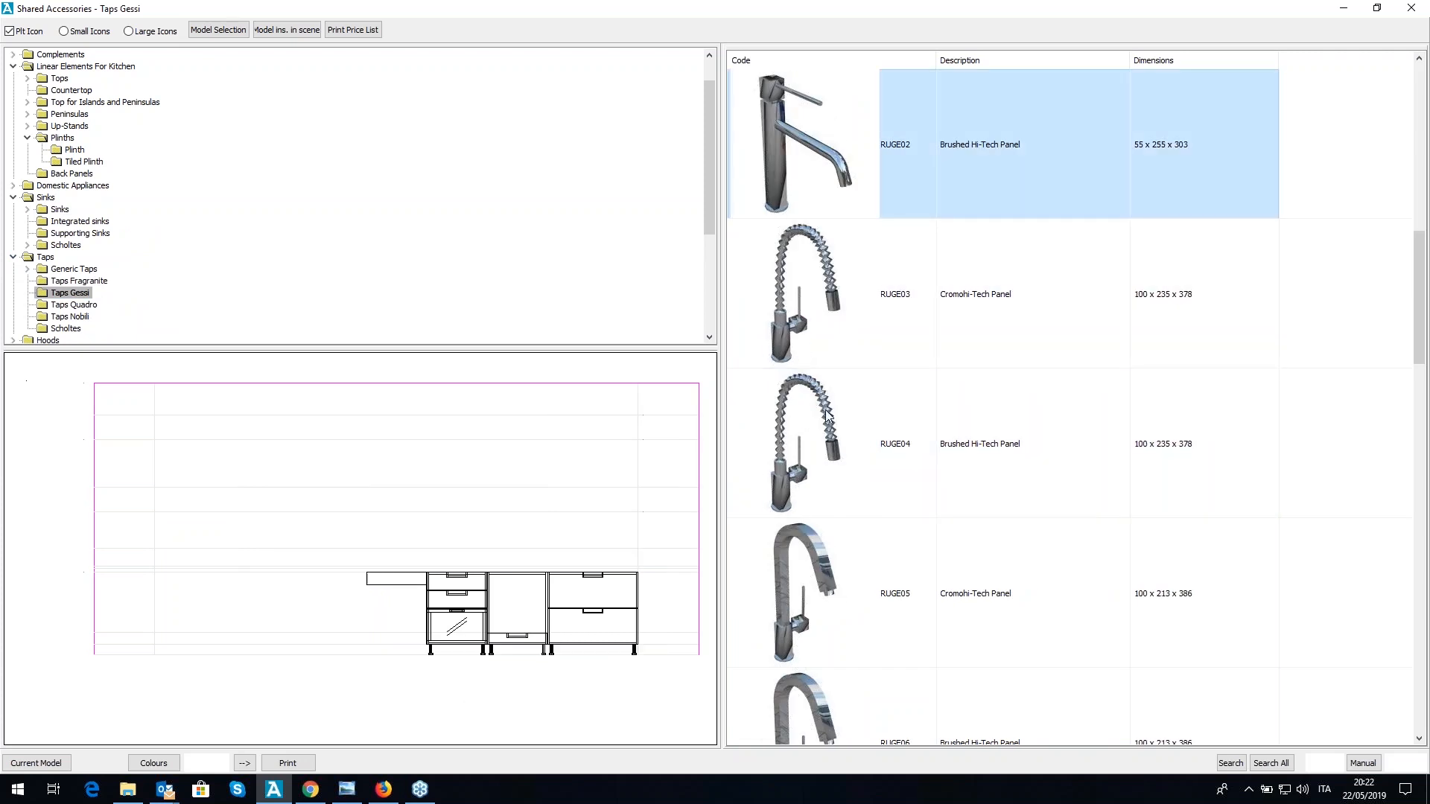
{"action": "left_click", "coordinate": [1318, 764]}
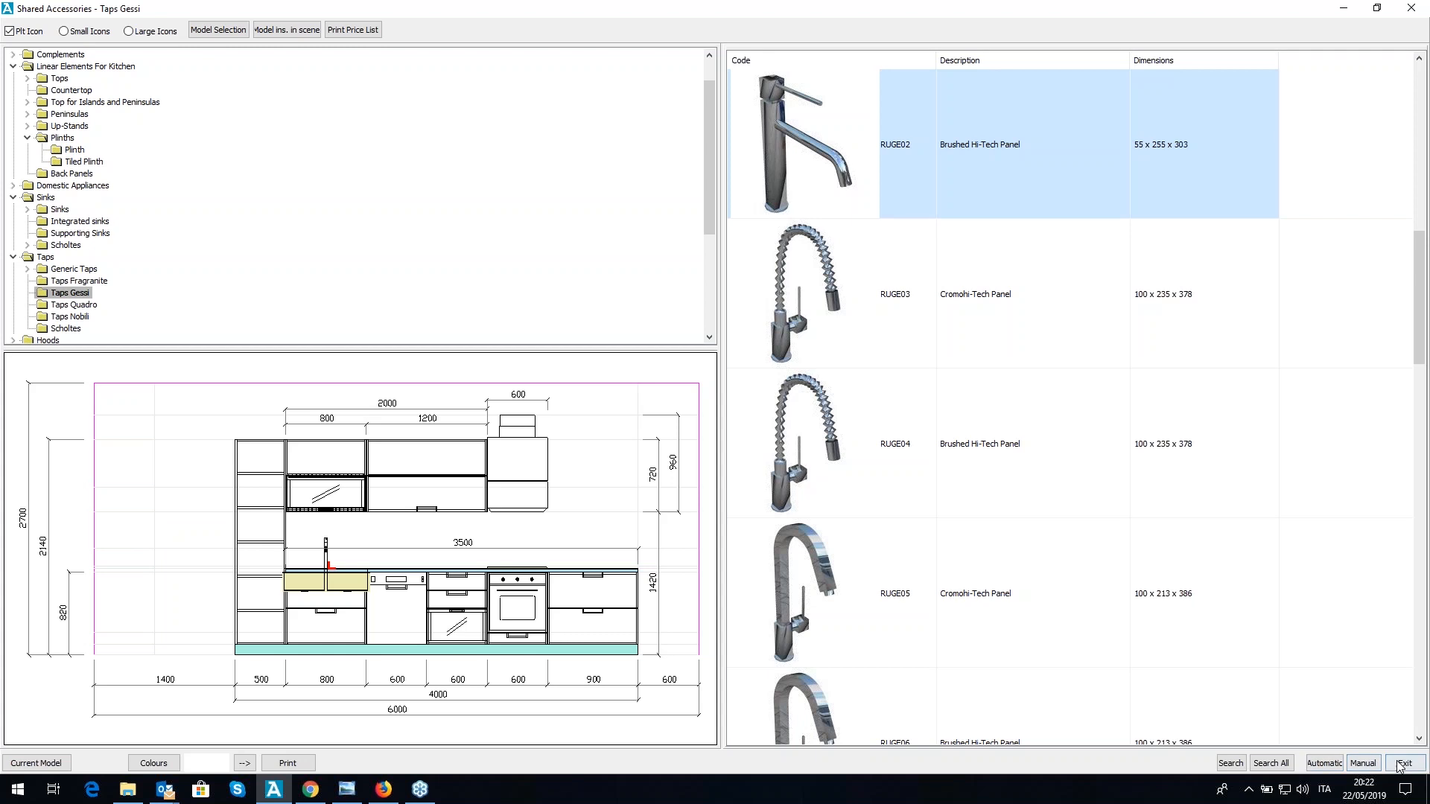
- Show the kitchen in 3D and apply the cutouts that open the sink bowls in the worktop
{"action": "mouse_move", "coordinate": [907, 521]}
{"action": "middle_mouse_down"}
{"action": "mouse_move", "coordinate": [940, 508]}
{"action": "mouse_move", "coordinate": [932, 492]}
{"action": "middle_mouse_up"}
{"action": "left_click", "coordinate": [1411, 211]}
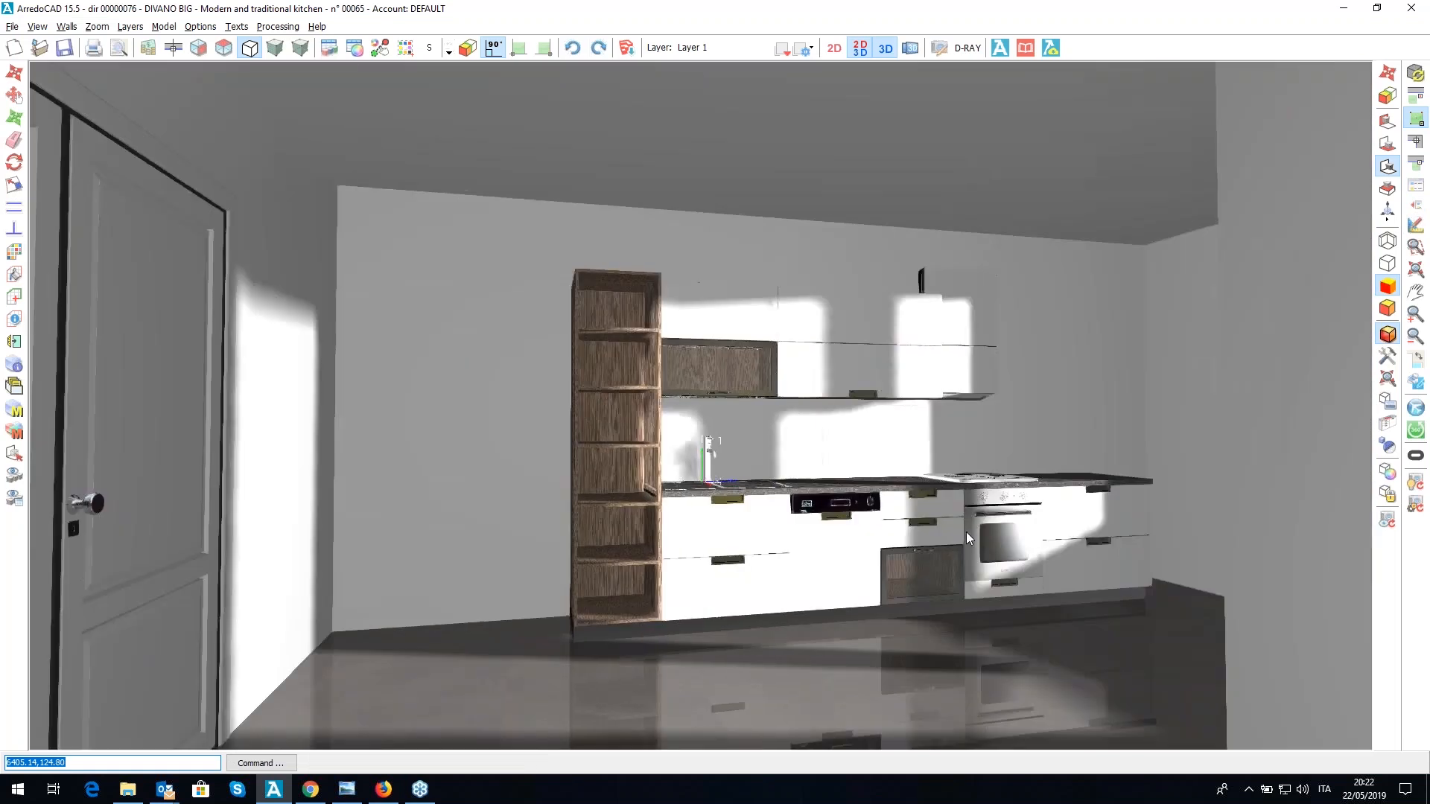
{"action": "left_click", "coordinate": [967, 532]}
{"action": "key", "text": "Up"}
{"action": "key", "text": "Up"}
{"action": "key", "text": "Up"}
{"action": "key", "text": "Up"}
{"action": "key", "text": "Up"}
{"action": "key", "text": "Up"}
{"action": "key", "text": "Up"}
{"action": "key", "text": "Up"}
{"action": "key", "text": "Up"}
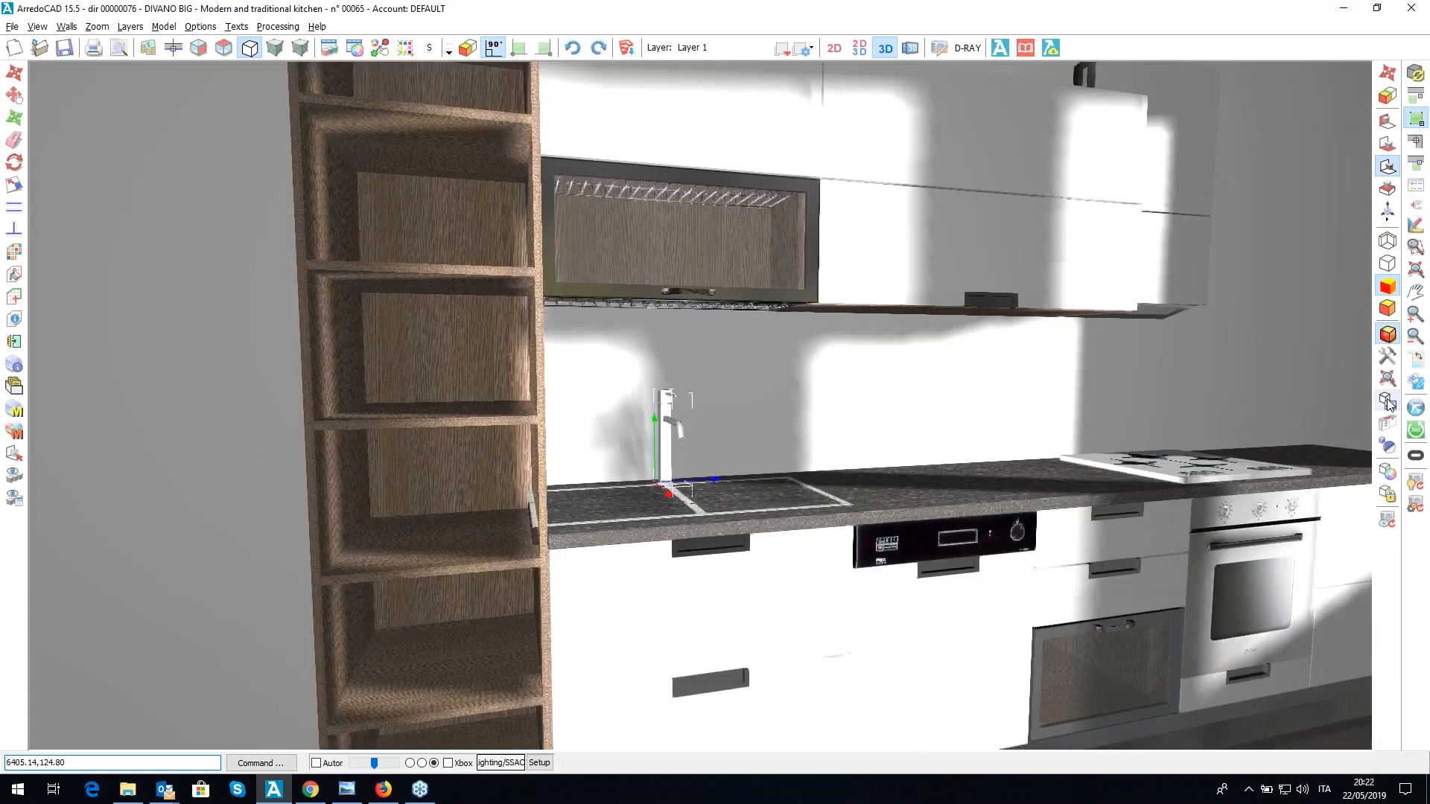
{"action": "left_click", "coordinate": [1387, 423]}
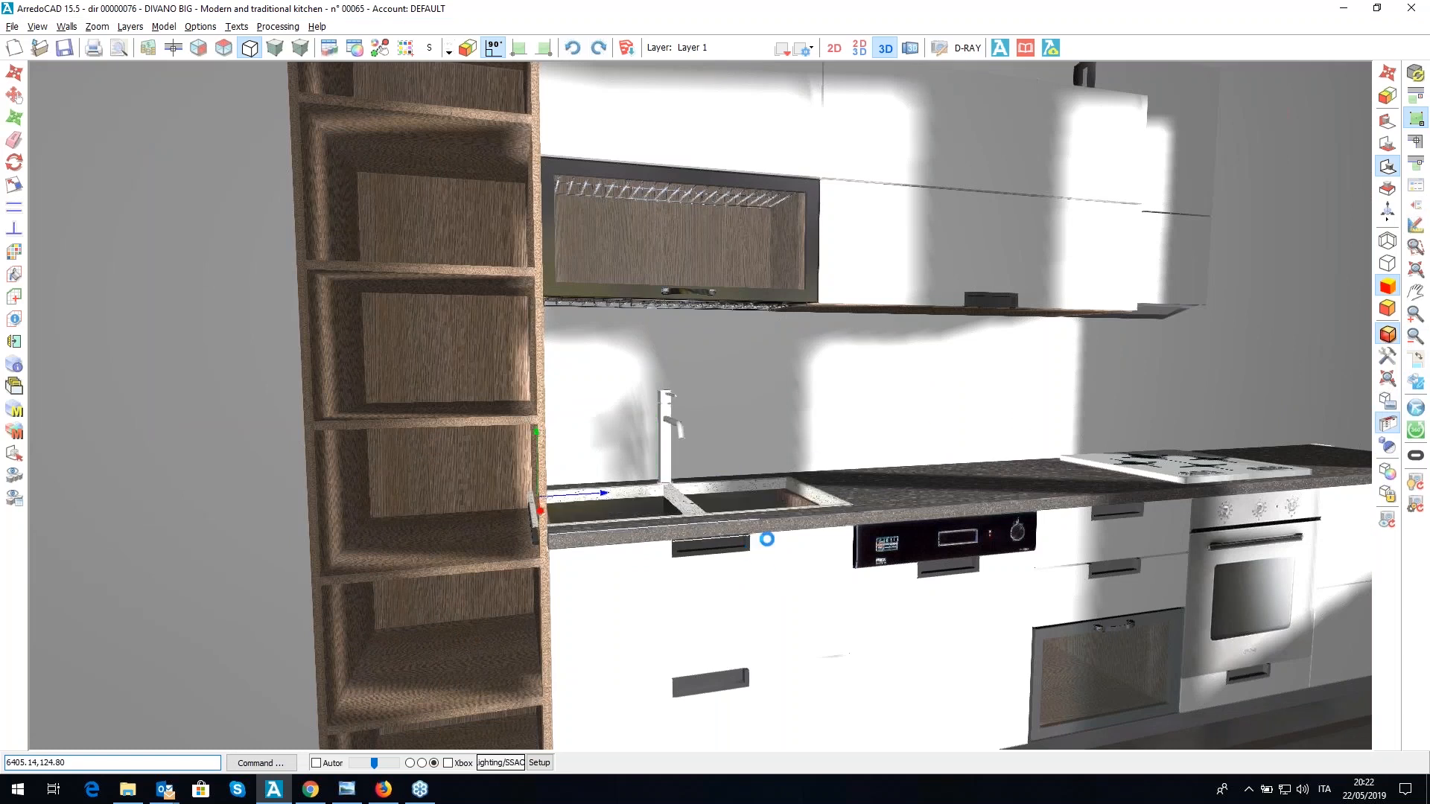
- Examine the composed kitchen in 3D from the tall unit along the worktop towards the hob and window
{"action": "scroll", "coordinate": [700, 405], "scroll_direction": "down", "scroll_amount": 5}
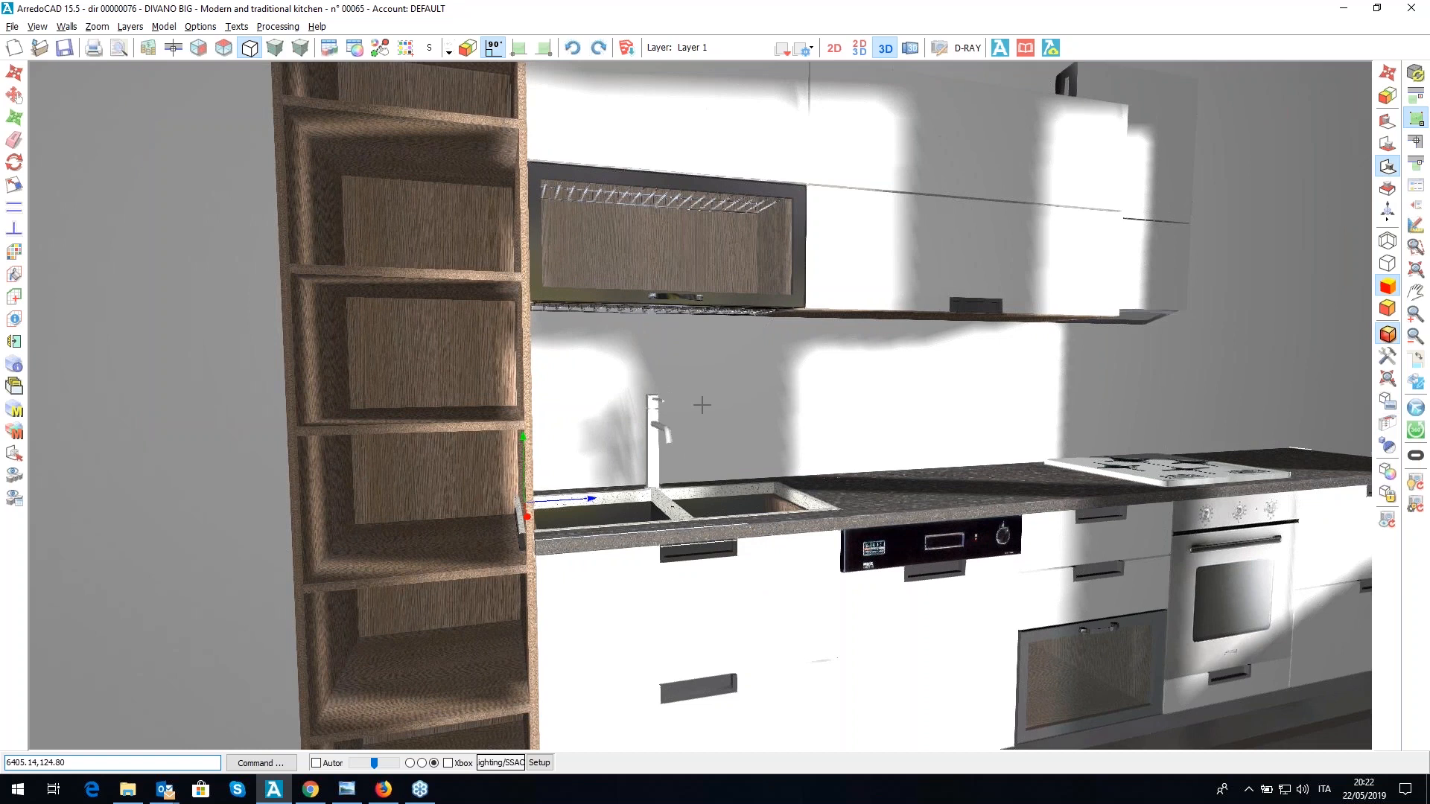
{"action": "key", "text": "Left"}
{"action": "key", "text": "Left"}
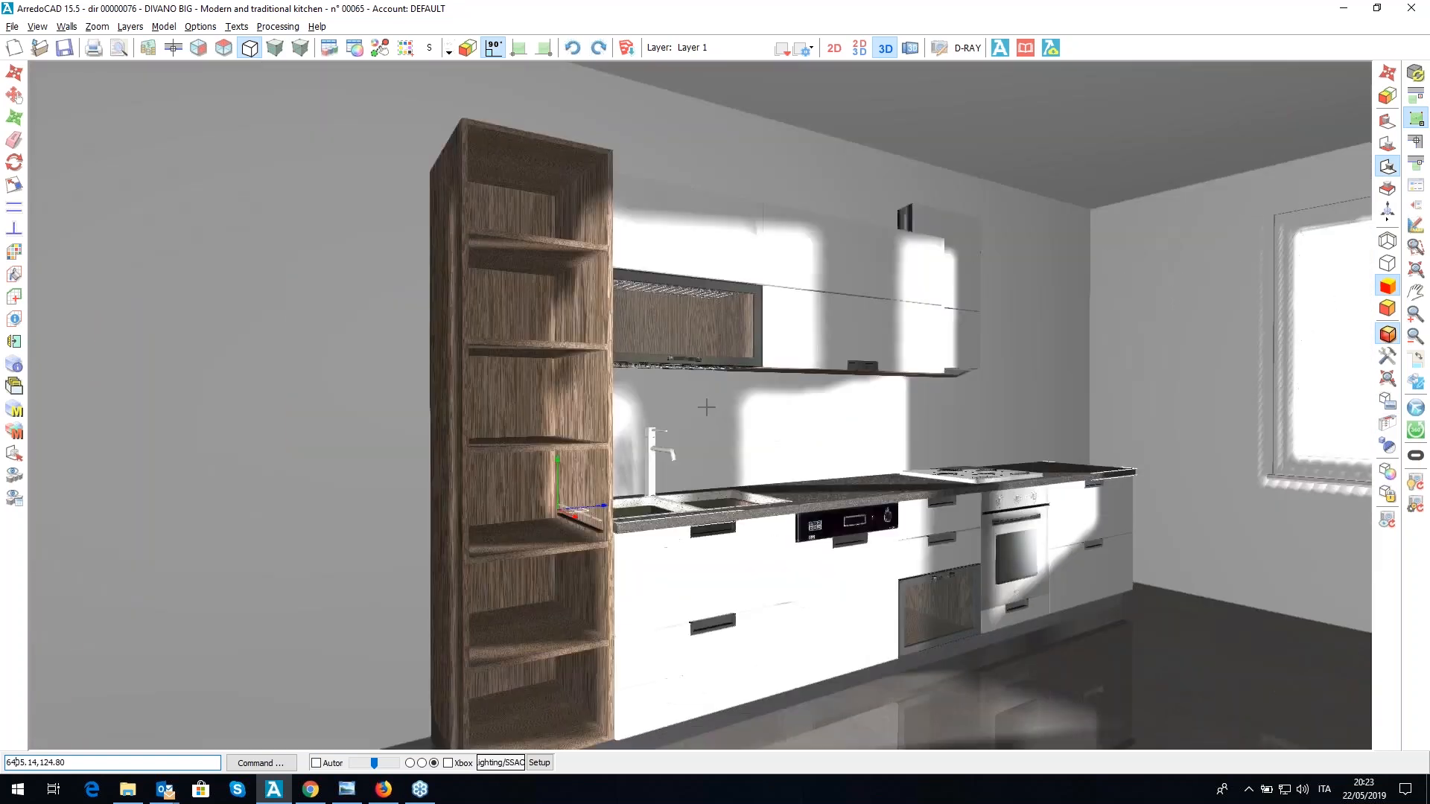
{"action": "middle_click_drag", "start_coordinate": [706, 407], "coordinate": [700, 406]}
{"action": "scroll", "coordinate": [700, 406], "scroll_direction": "up", "scroll_amount": 3}
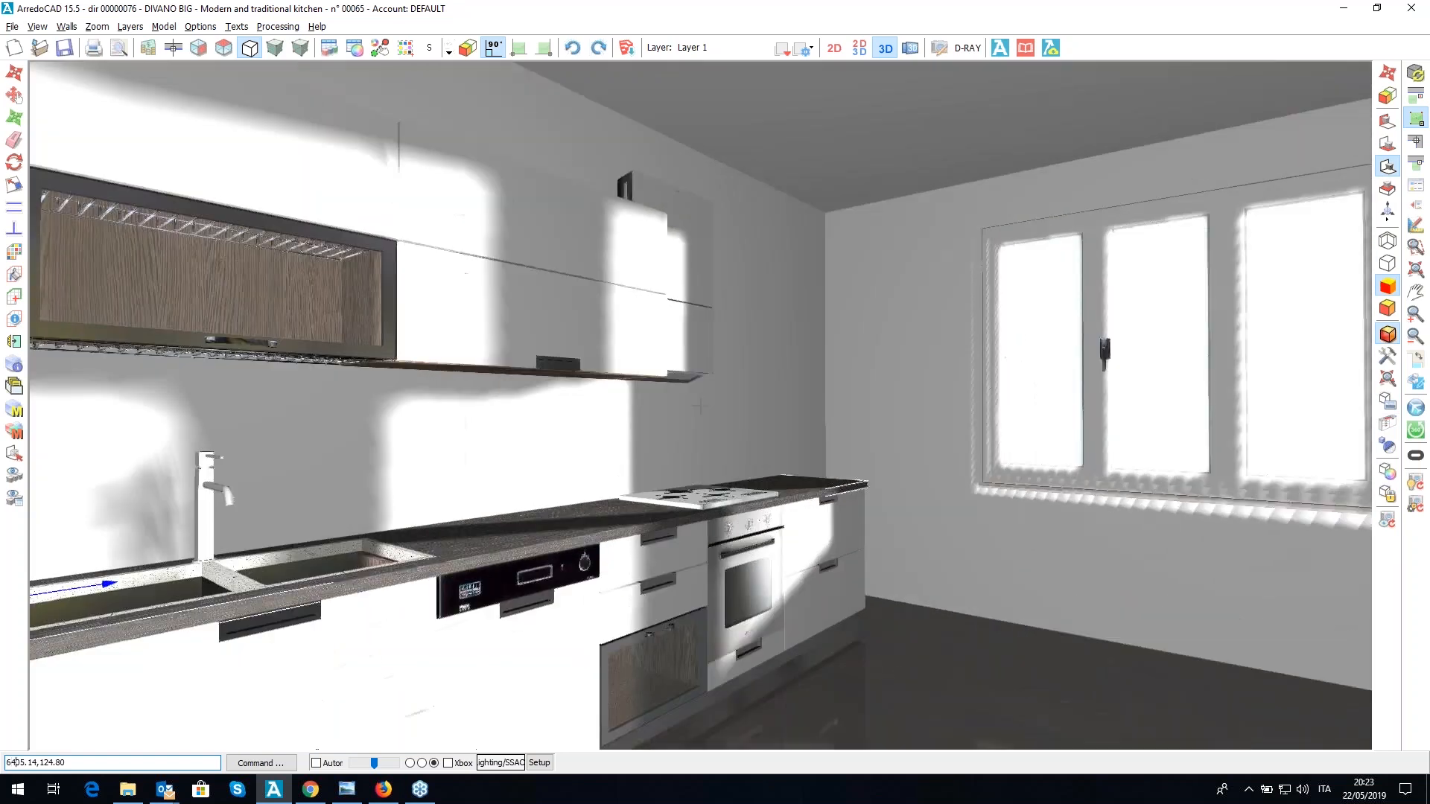
- Show the 2D and 3D views together and display the elevation of the kitchen's window wall
{"action": "scroll", "coordinate": [700, 406], "scroll_direction": "down", "scroll_amount": 3}
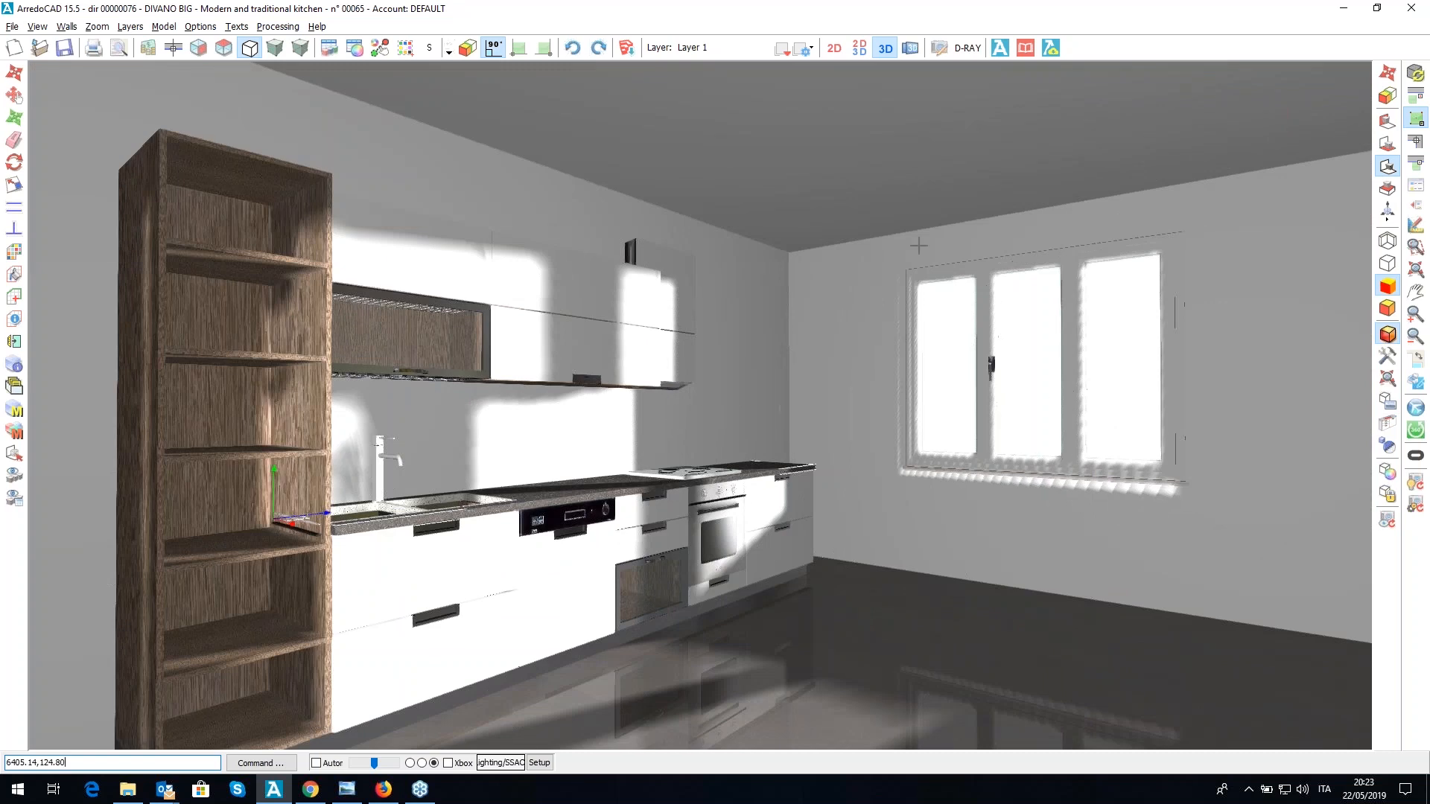
{"action": "left_click", "coordinate": [859, 48]}
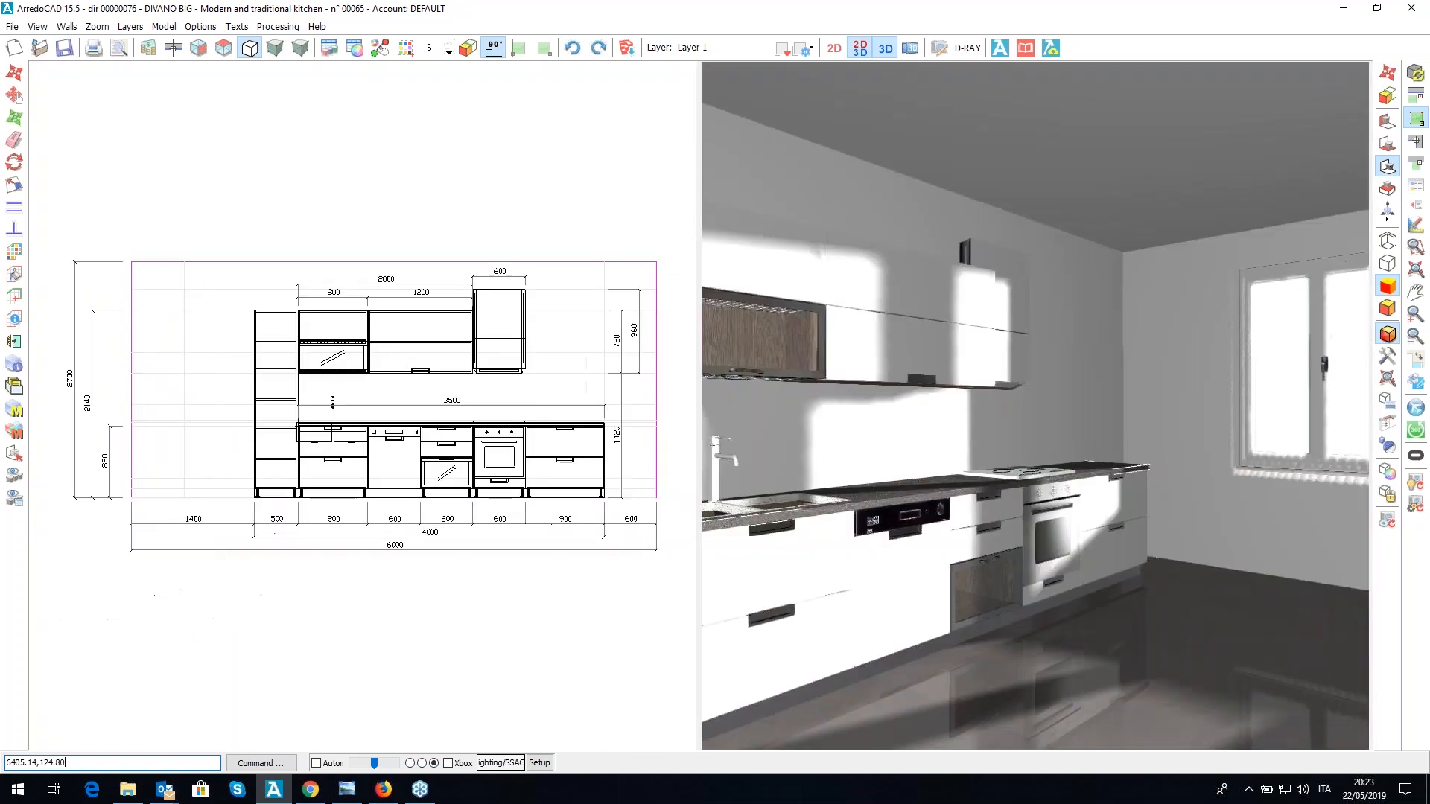
{"action": "left_click", "coordinate": [173, 46]}
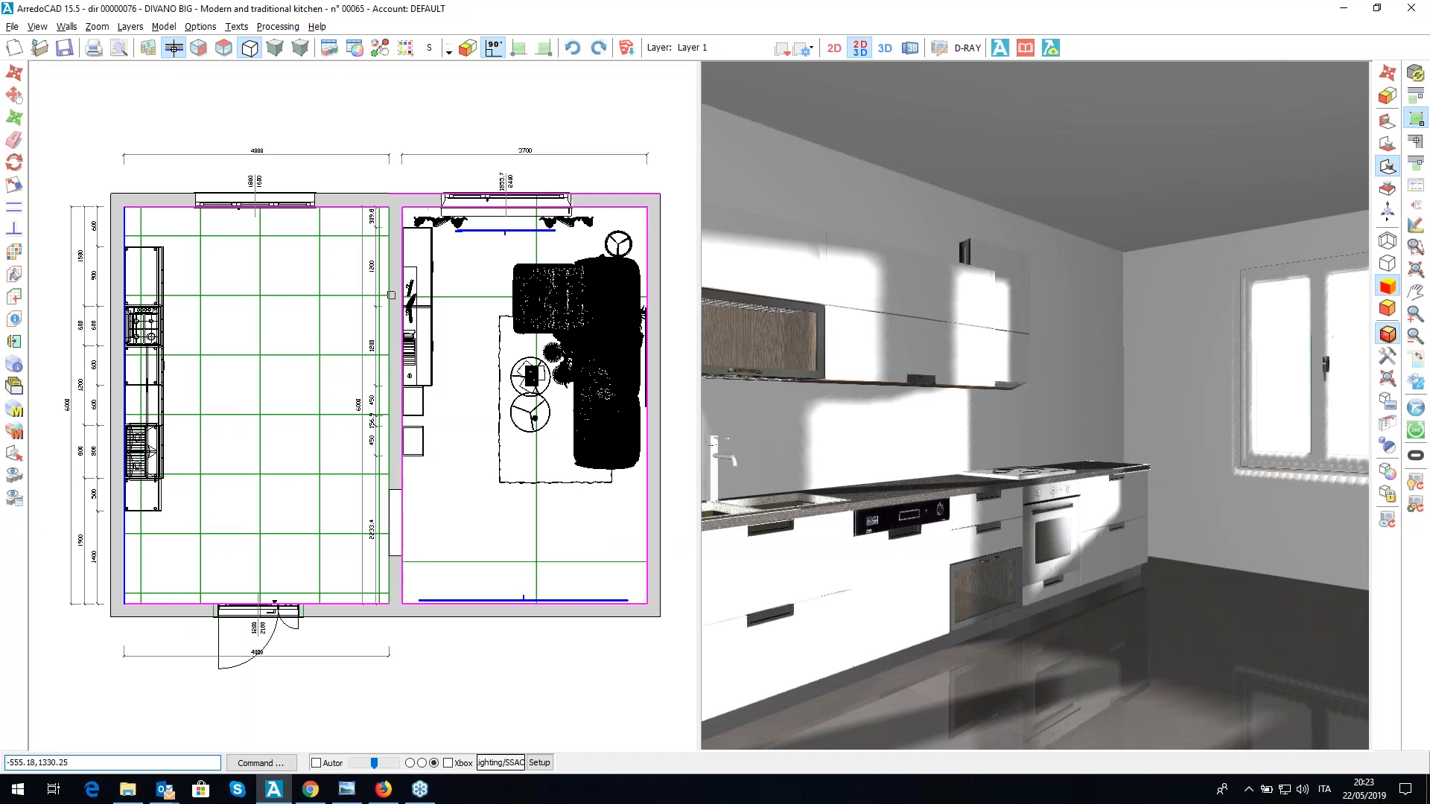
{"action": "left_click", "coordinate": [350, 207]}
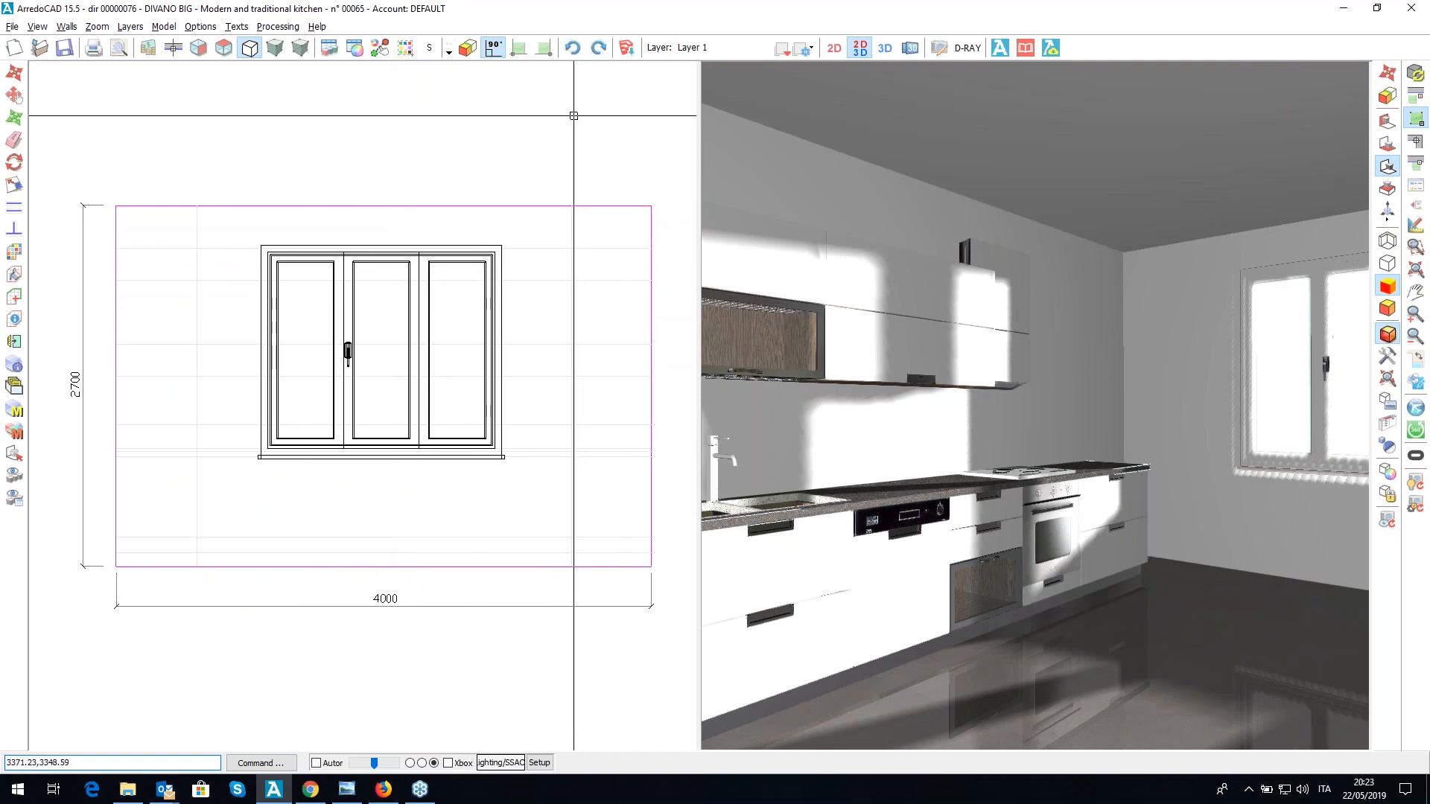
- Import the SketchUp floor lamp Foscarini_havana_FL.skp with inch conversion and place it on the floor to the right of the window
{"action": "left_click", "coordinate": [626, 47]}
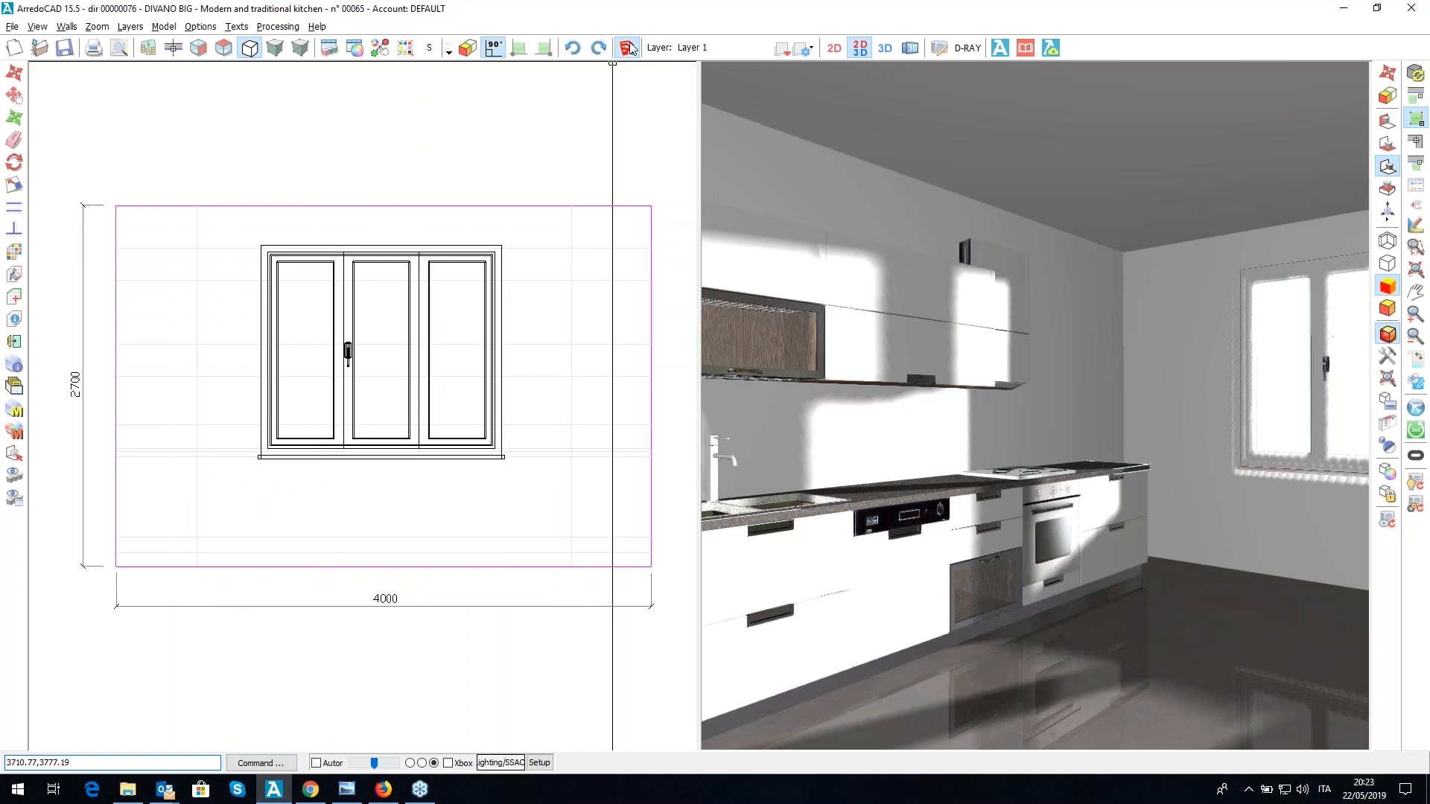
{"action": "left_click", "coordinate": [674, 483]}
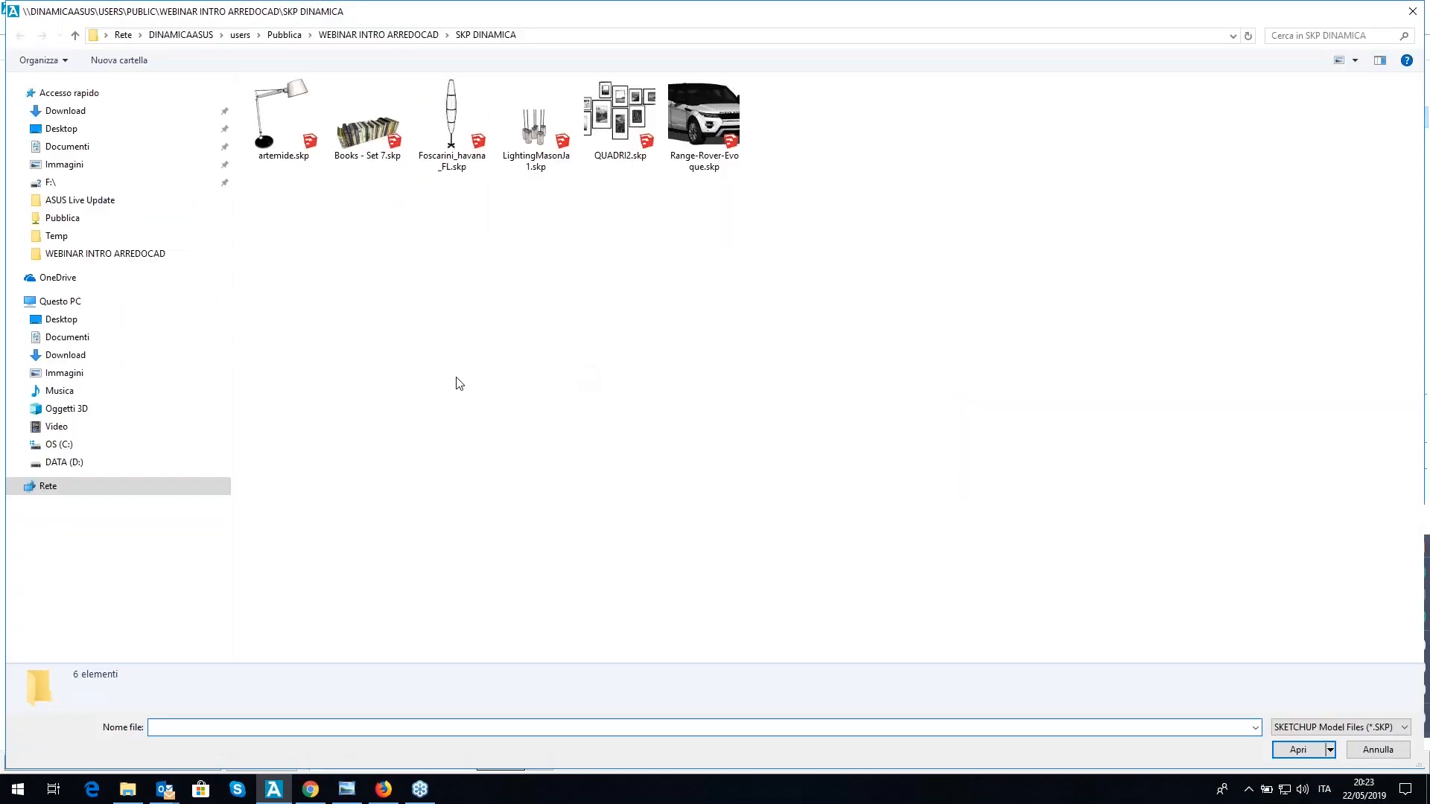
{"action": "left_click", "coordinate": [284, 134]}
{"action": "left_click", "coordinate": [368, 135]}
{"action": "left_click", "coordinate": [451, 130]}
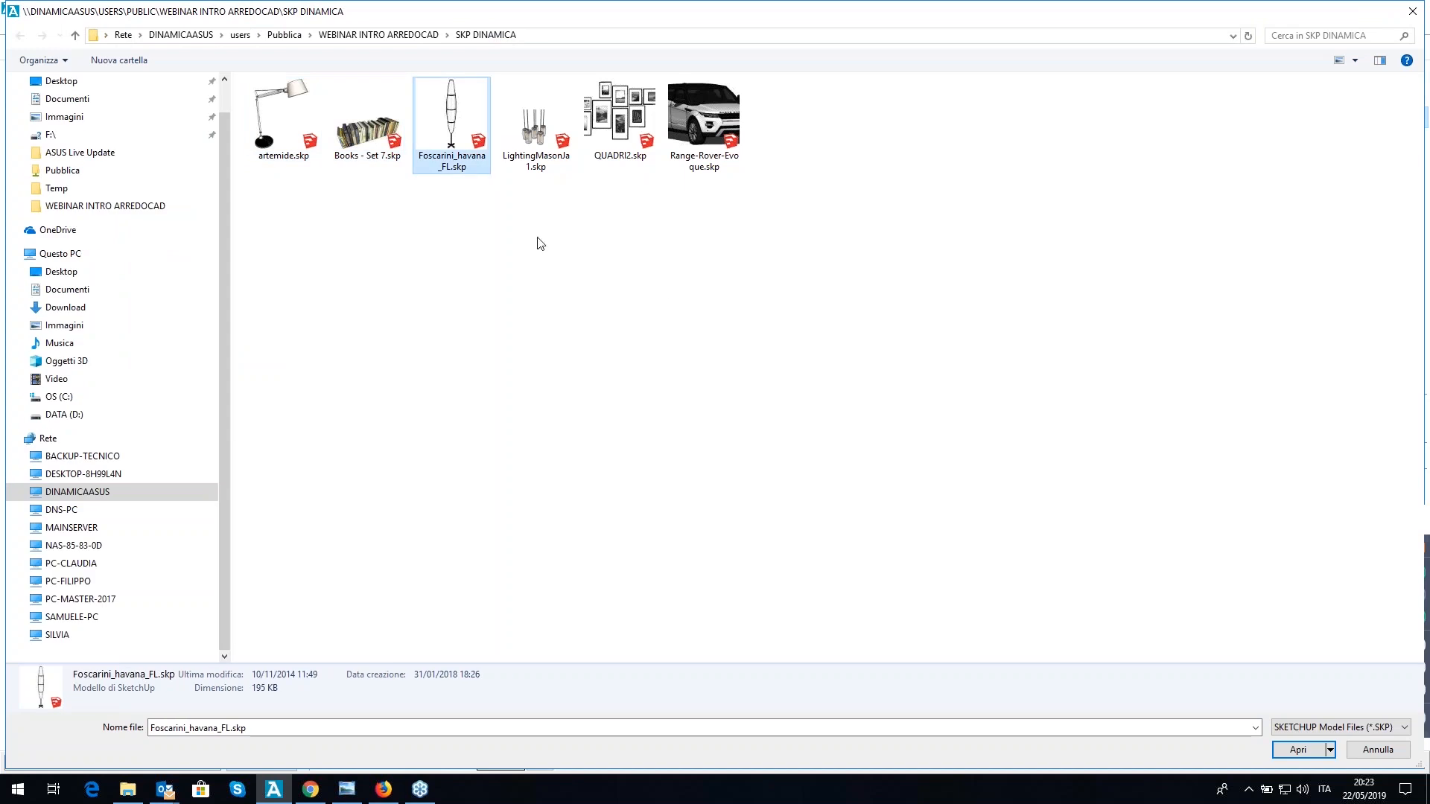
{"action": "left_click", "coordinate": [1298, 749]}
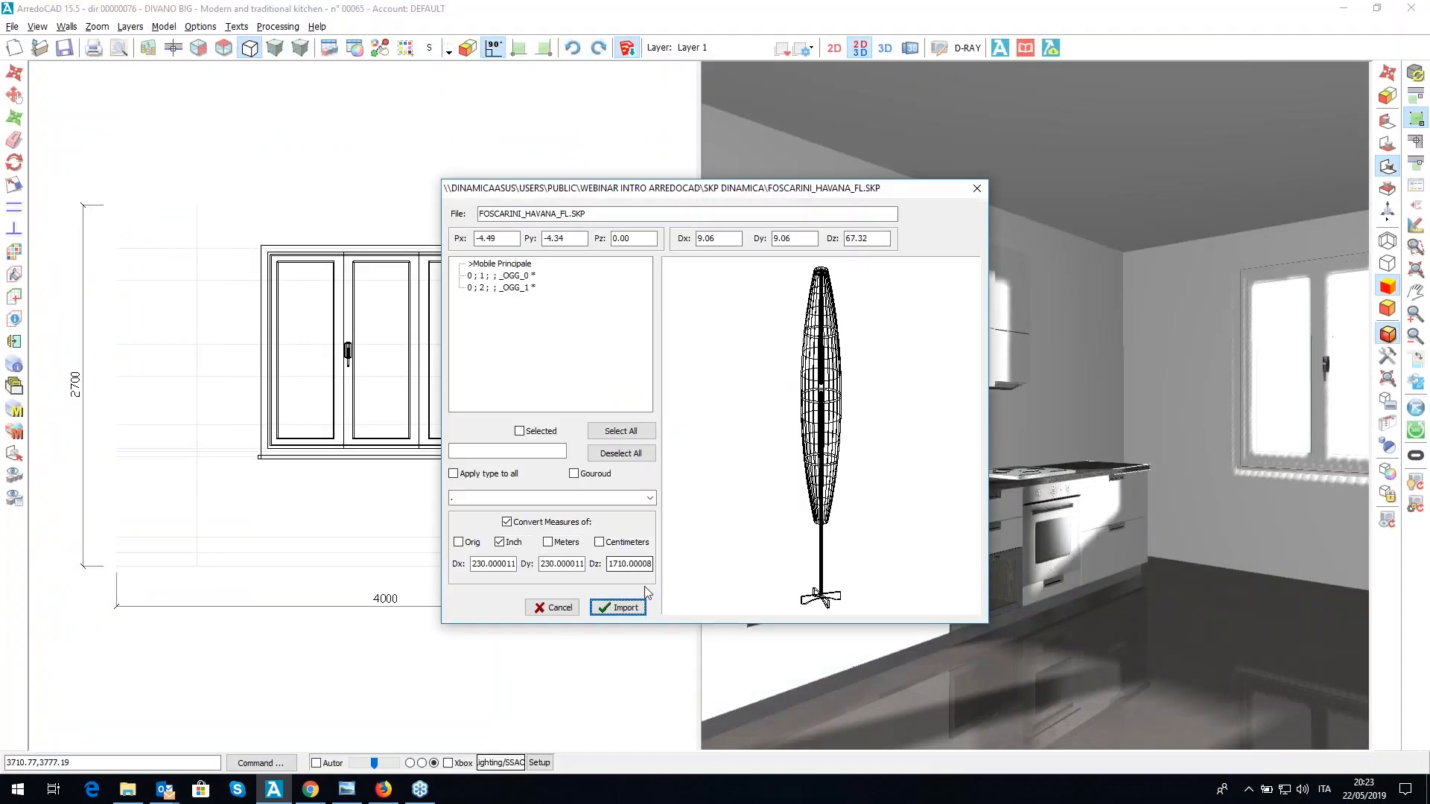
{"action": "left_click", "coordinate": [614, 611]}
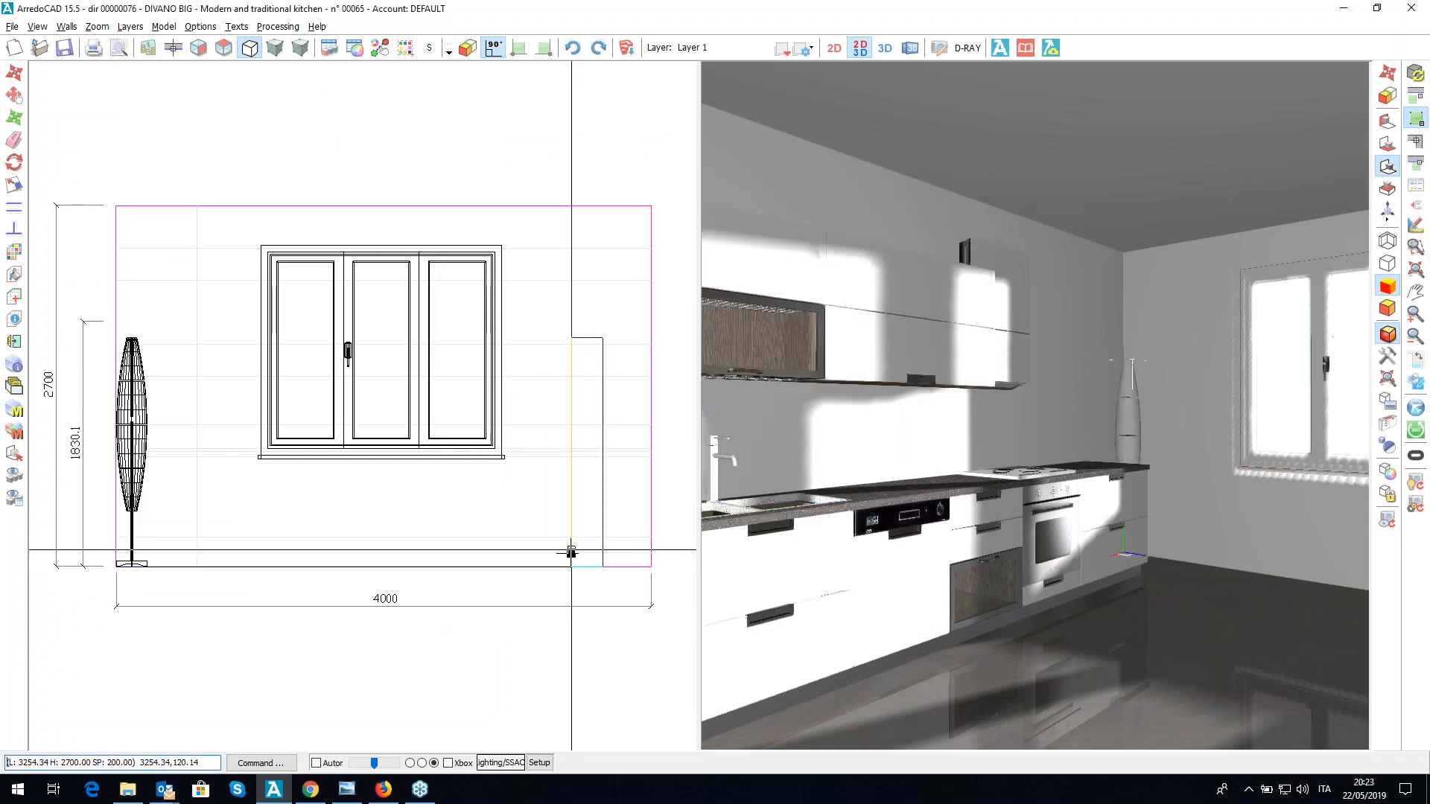
{"action": "left_click", "coordinate": [572, 553]}
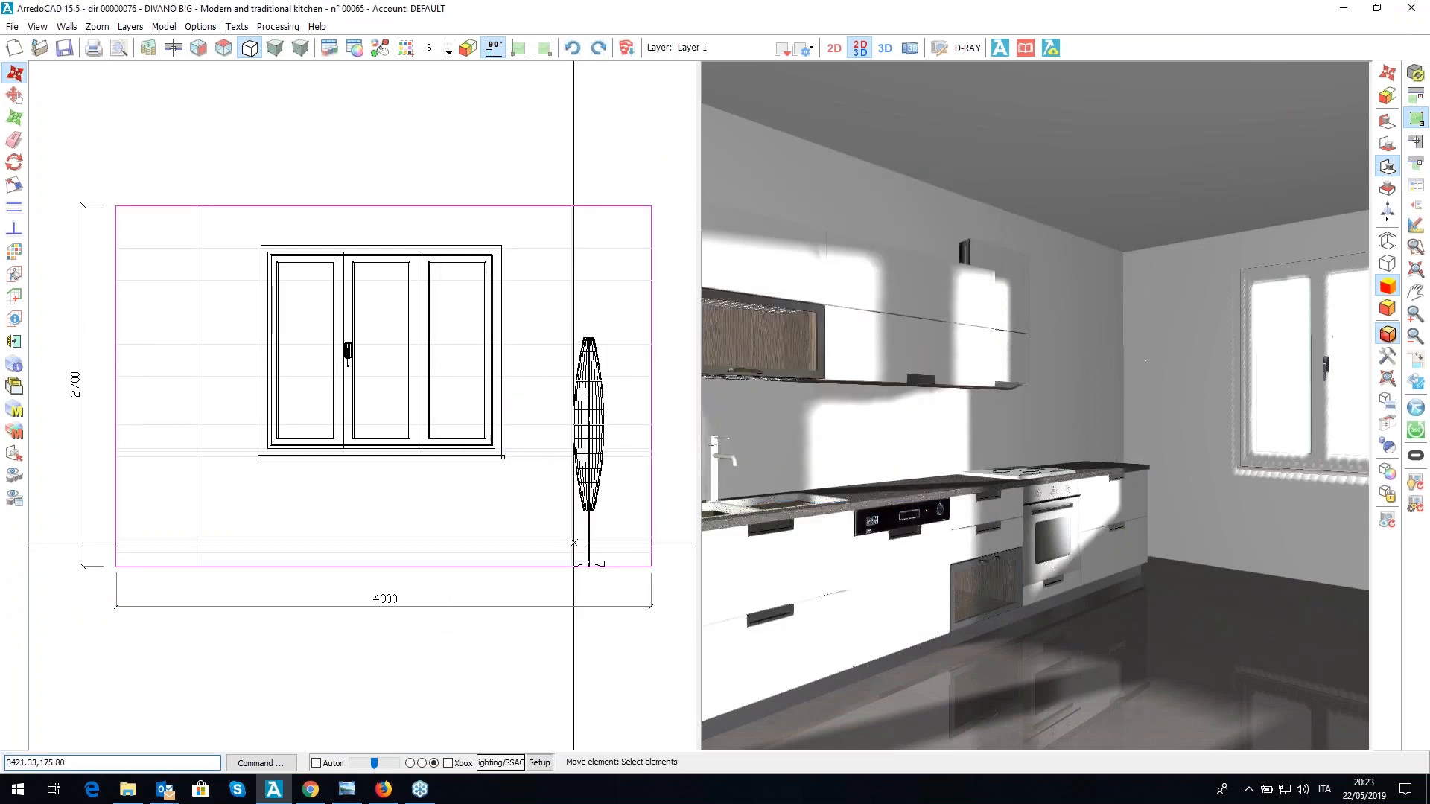
{"action": "middle_click_drag", "start_coordinate": [1039, 408], "coordinate": [927, 354]}
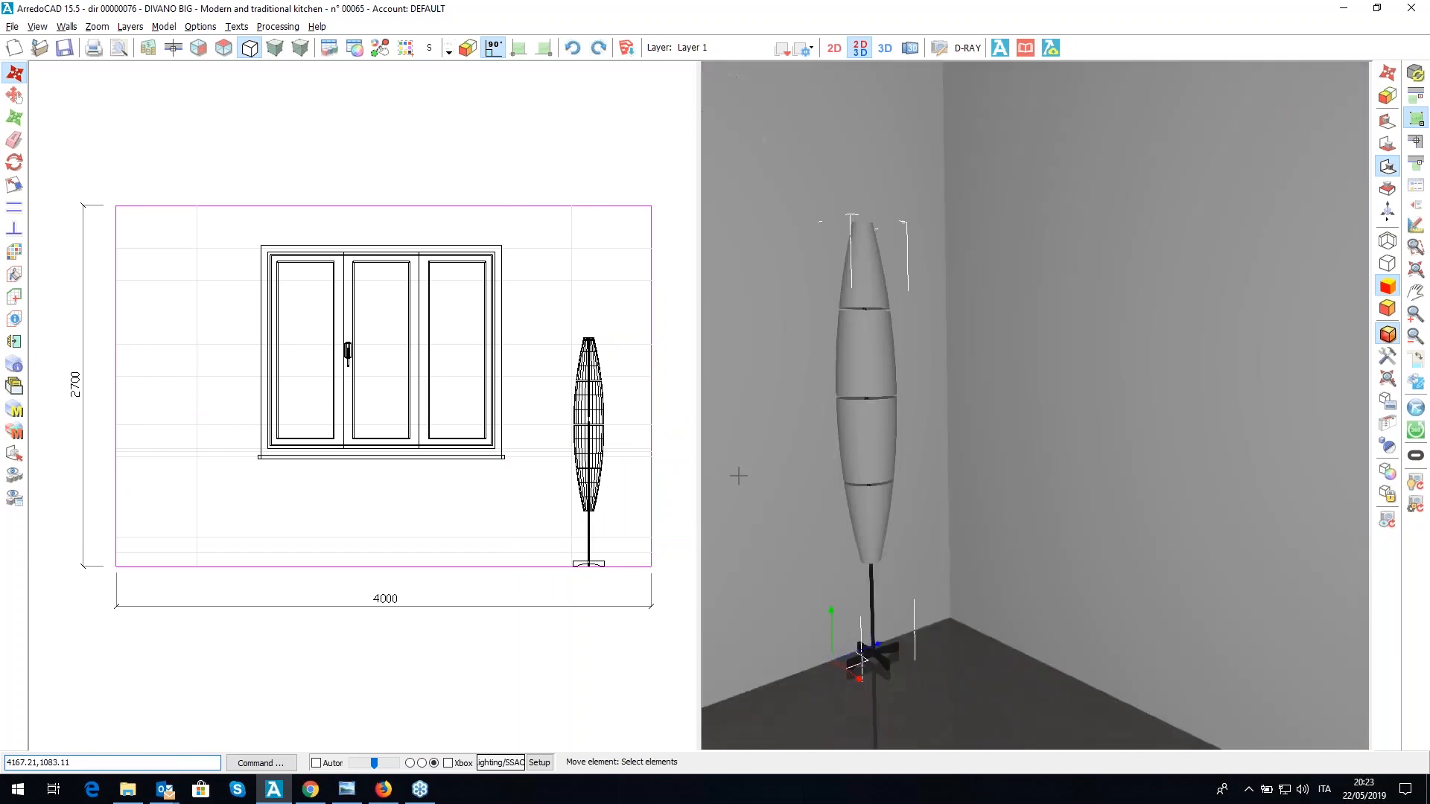
- Examine the imported lamp's characteristics and the user archive folders offered for saving it, including TAVOLI and Elementi~Importati, without saving
{"action": "left_click", "coordinate": [583, 429]}
{"action": "left_click", "coordinate": [583, 429]}
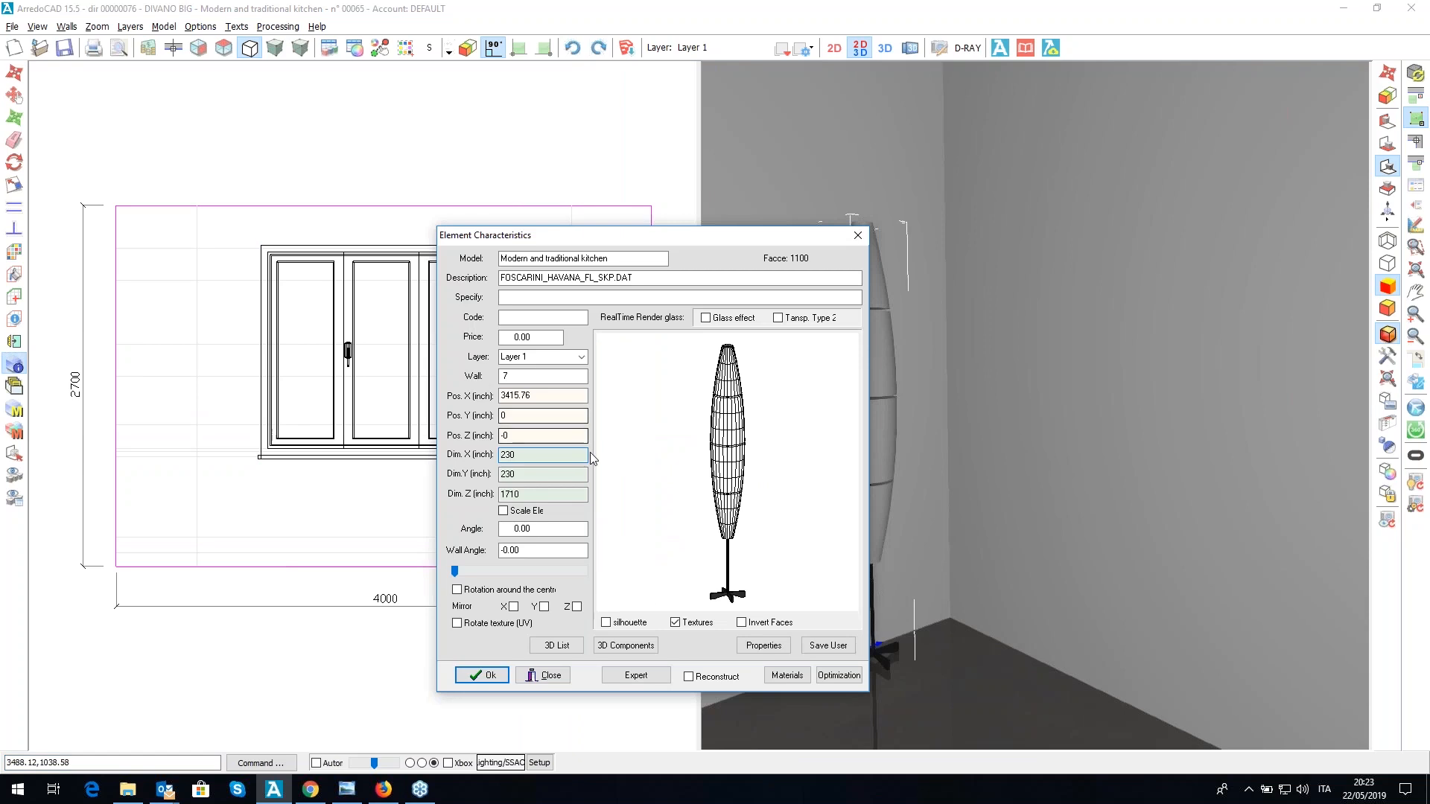
{"action": "left_click", "coordinate": [829, 650]}
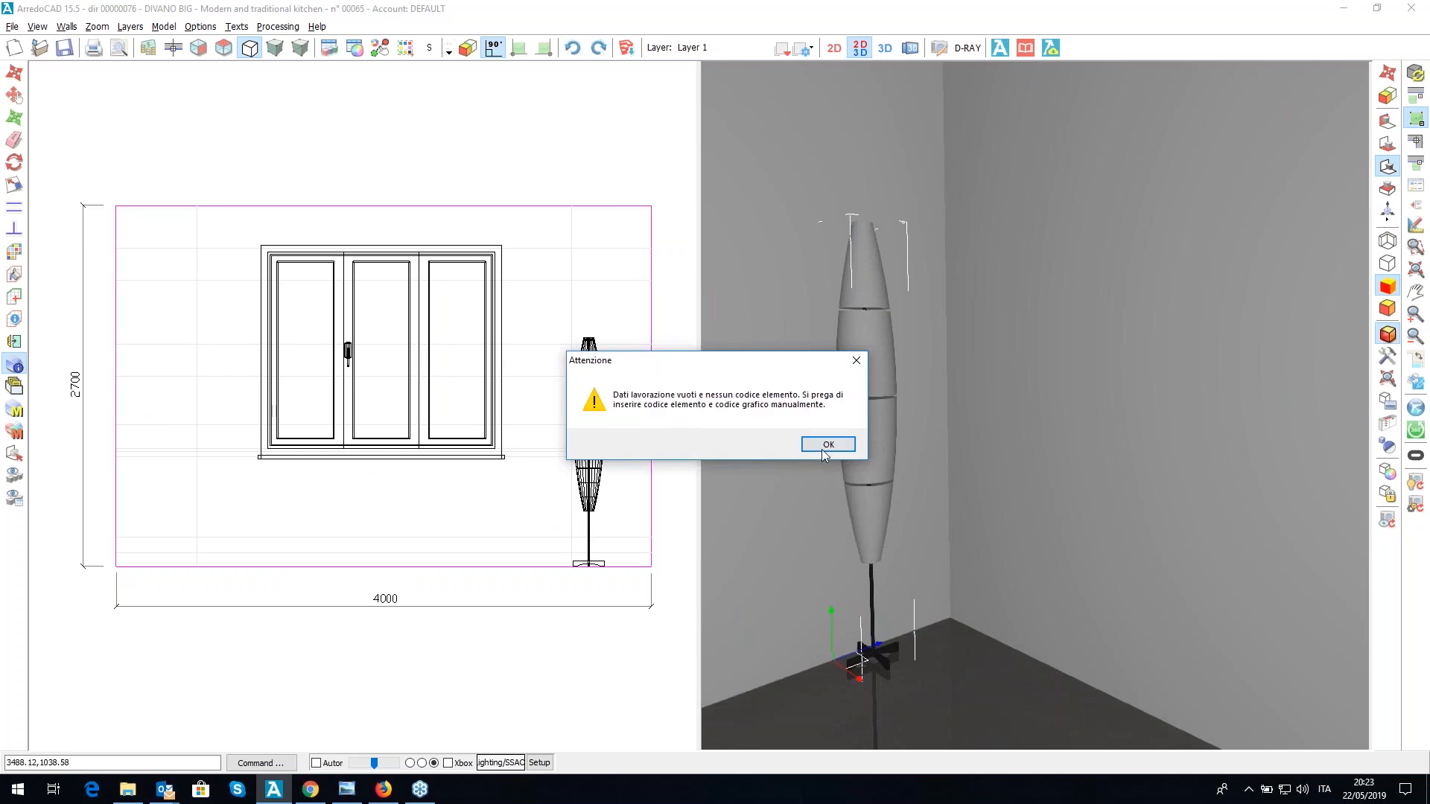
{"action": "left_click", "coordinate": [827, 445]}
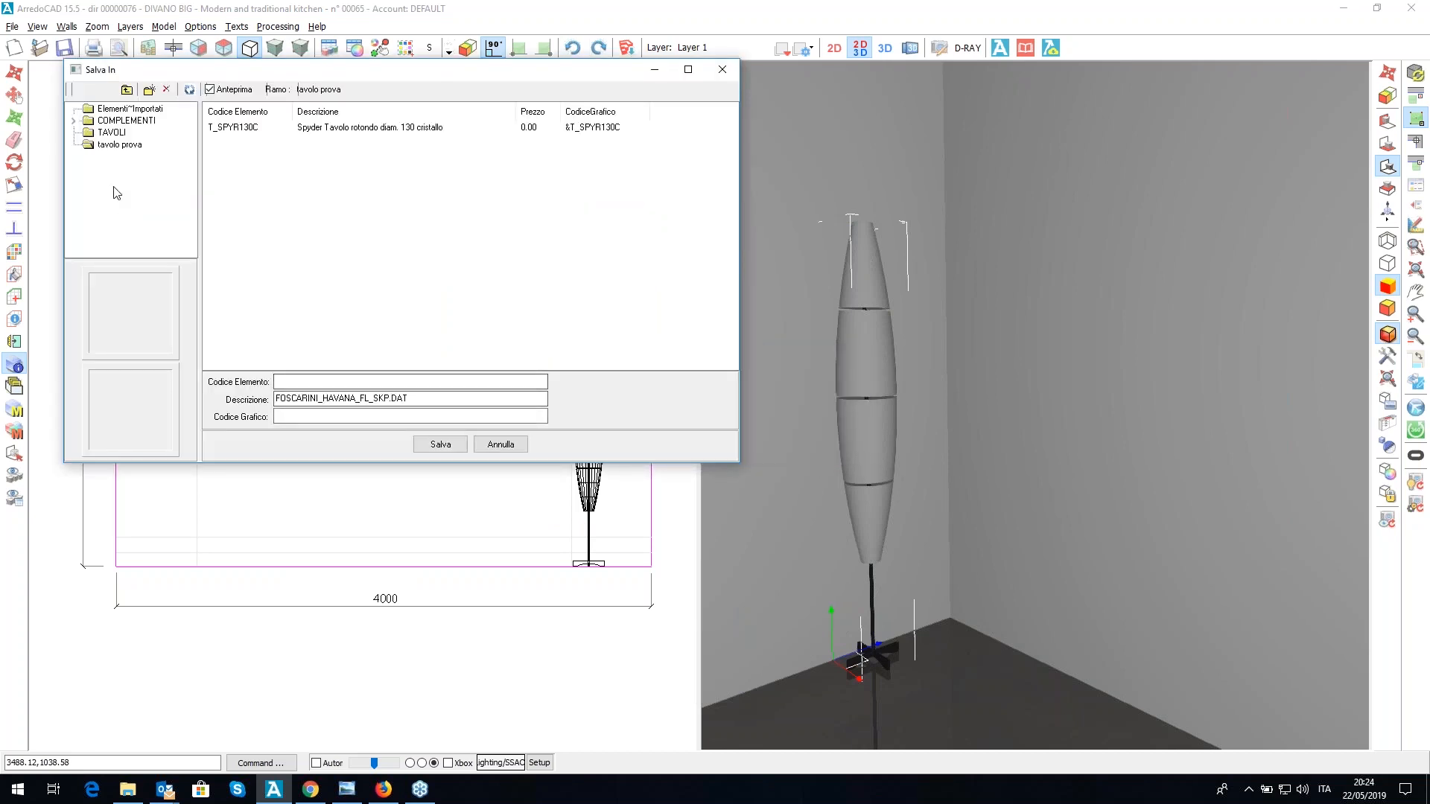
{"action": "left_click", "coordinate": [283, 129]}
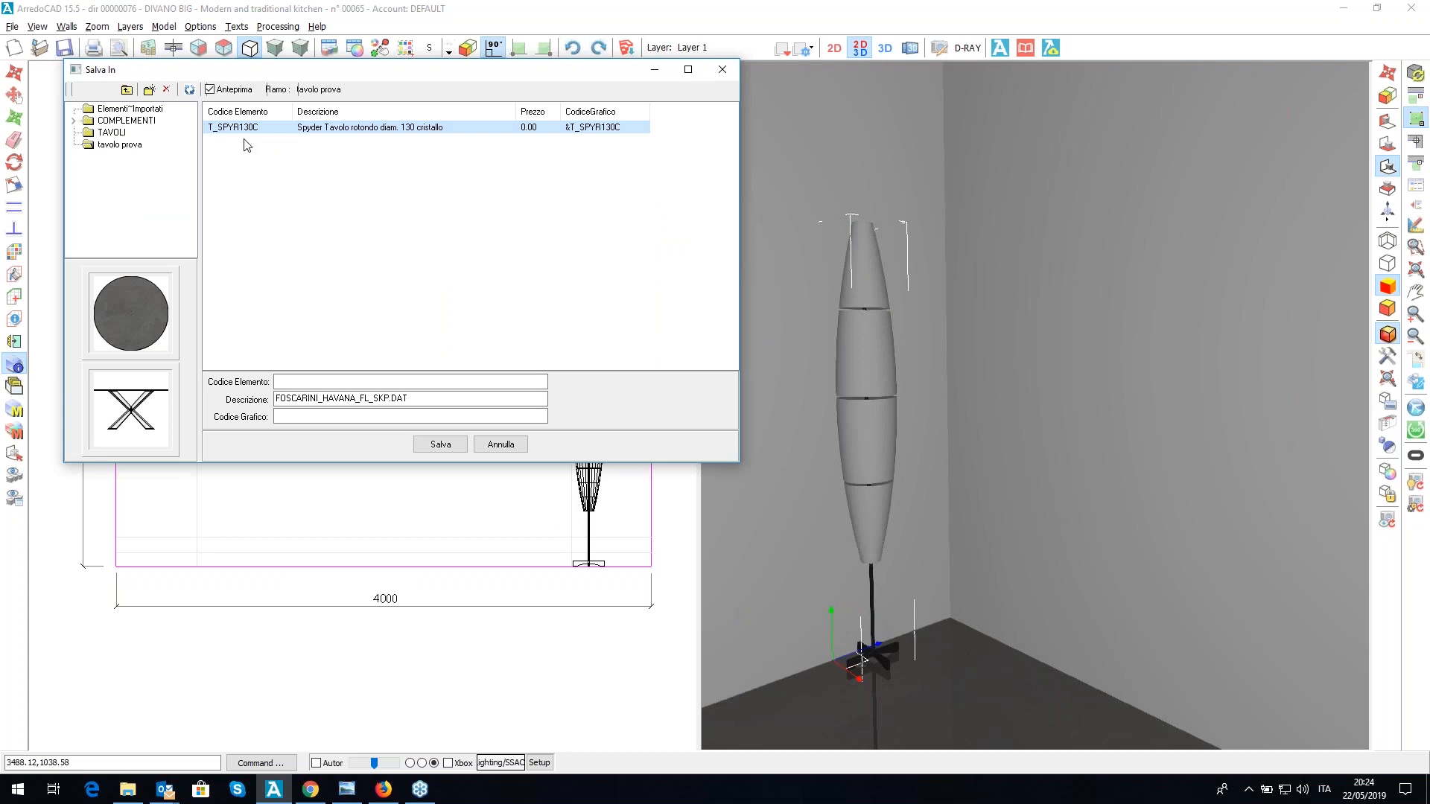
{"action": "left_click", "coordinate": [111, 131]}
{"action": "left_click", "coordinate": [128, 109]}
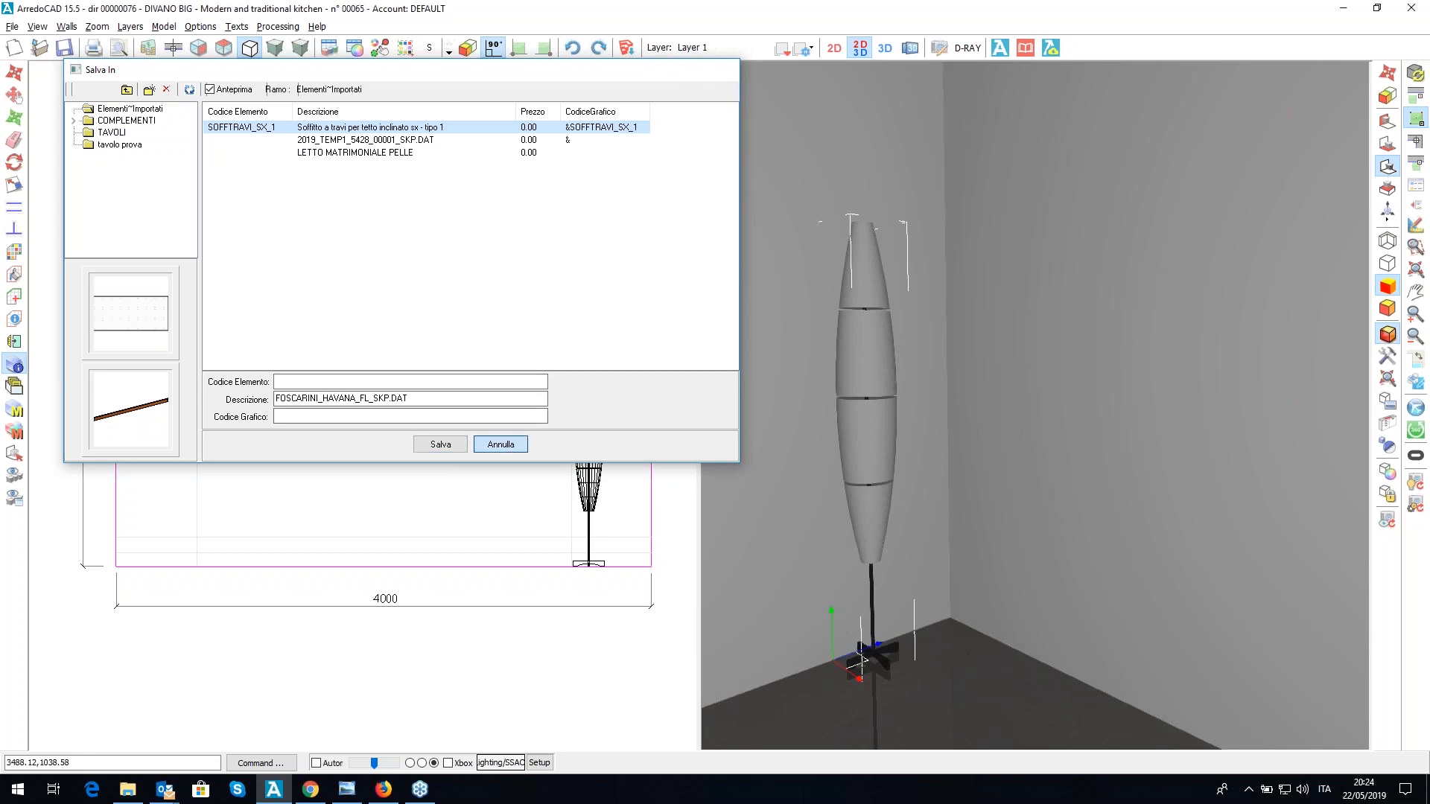
{"action": "left_click", "coordinate": [500, 443]}
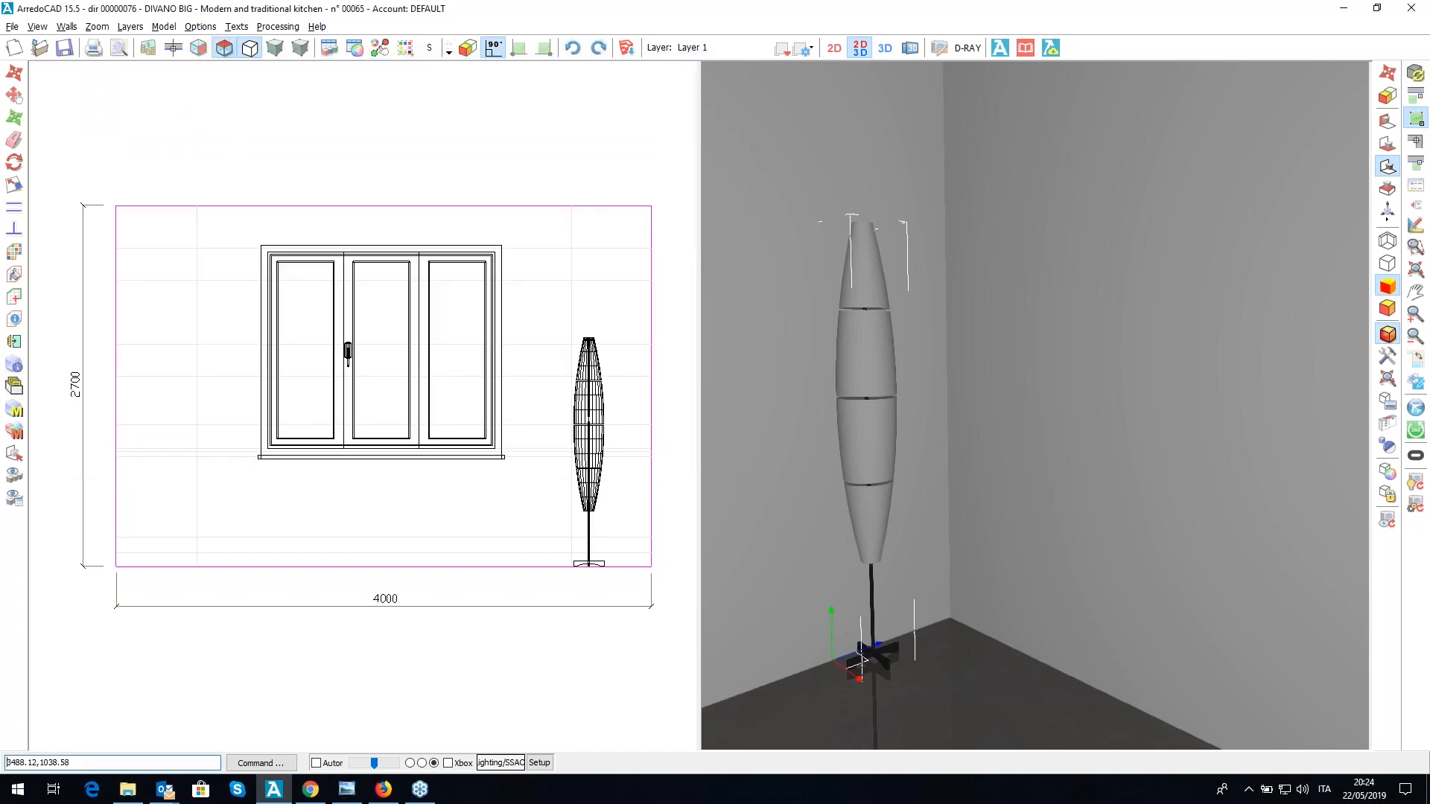
- Return to the floor plan and move the floor lamp away from the window wall into the kitchen
{"action": "left_click", "coordinate": [223, 47]}
{"action": "right_click", "coordinate": [328, 178]}
{"action": "left_click", "coordinate": [350, 192]}
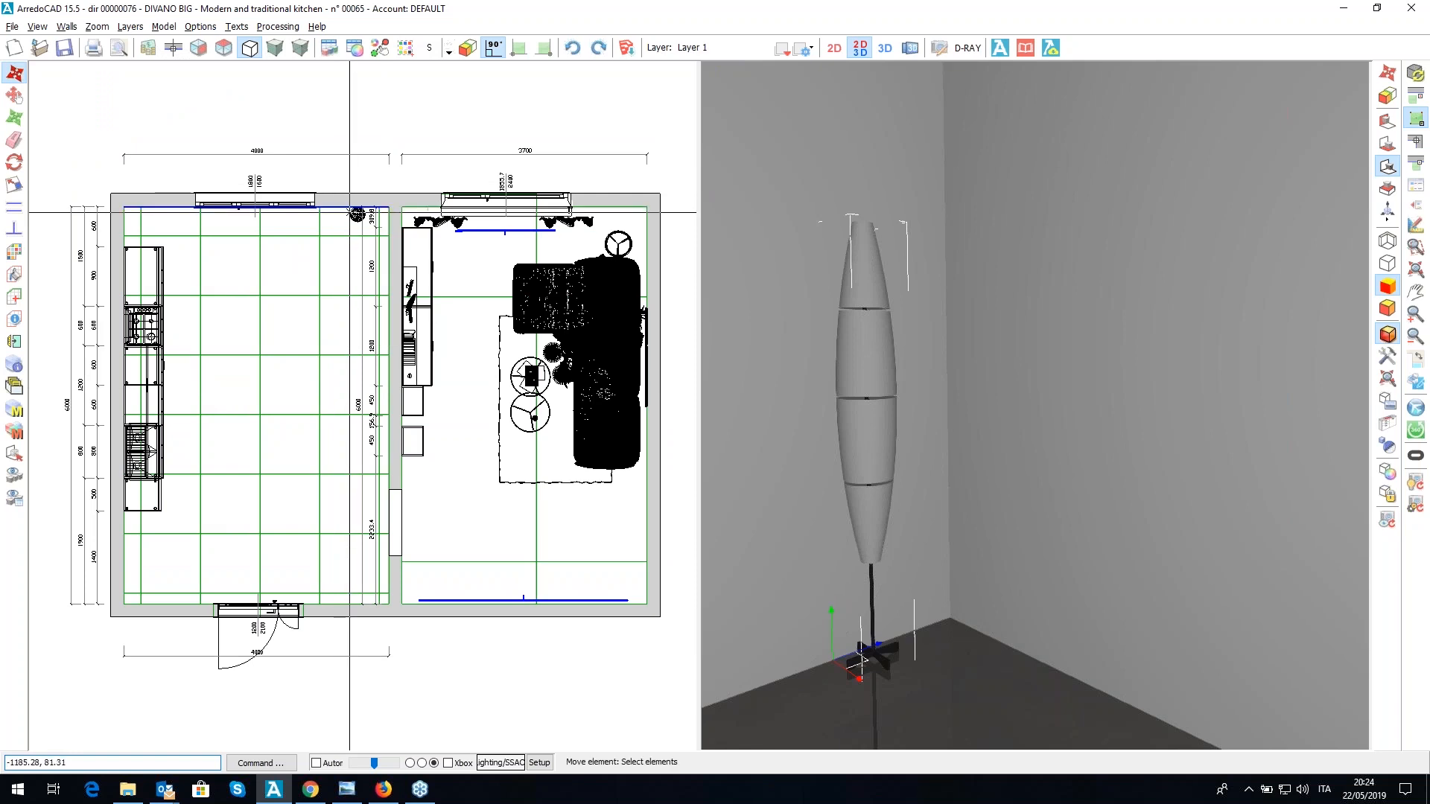
{"action": "left_click", "coordinate": [356, 215]}
{"action": "left_click", "coordinate": [358, 215]}
{"action": "left_click", "coordinate": [357, 242]}
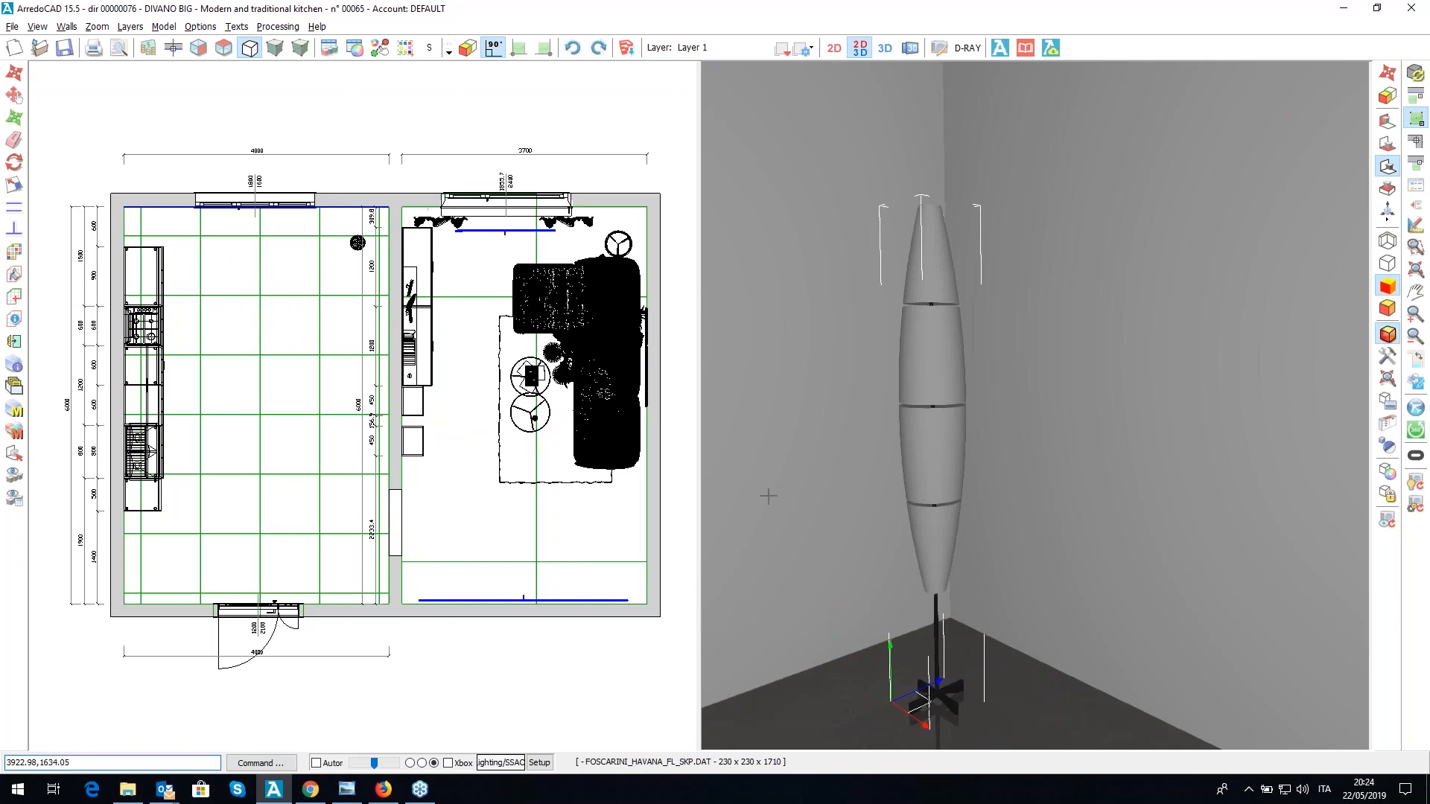
- Move the 3D viewpoint from the lamp's corner towards the opening into the living room
{"action": "middle_click_drag", "start_coordinate": [1035, 405], "coordinate": [1027, 406]}
{"action": "key", "text": "Up"}
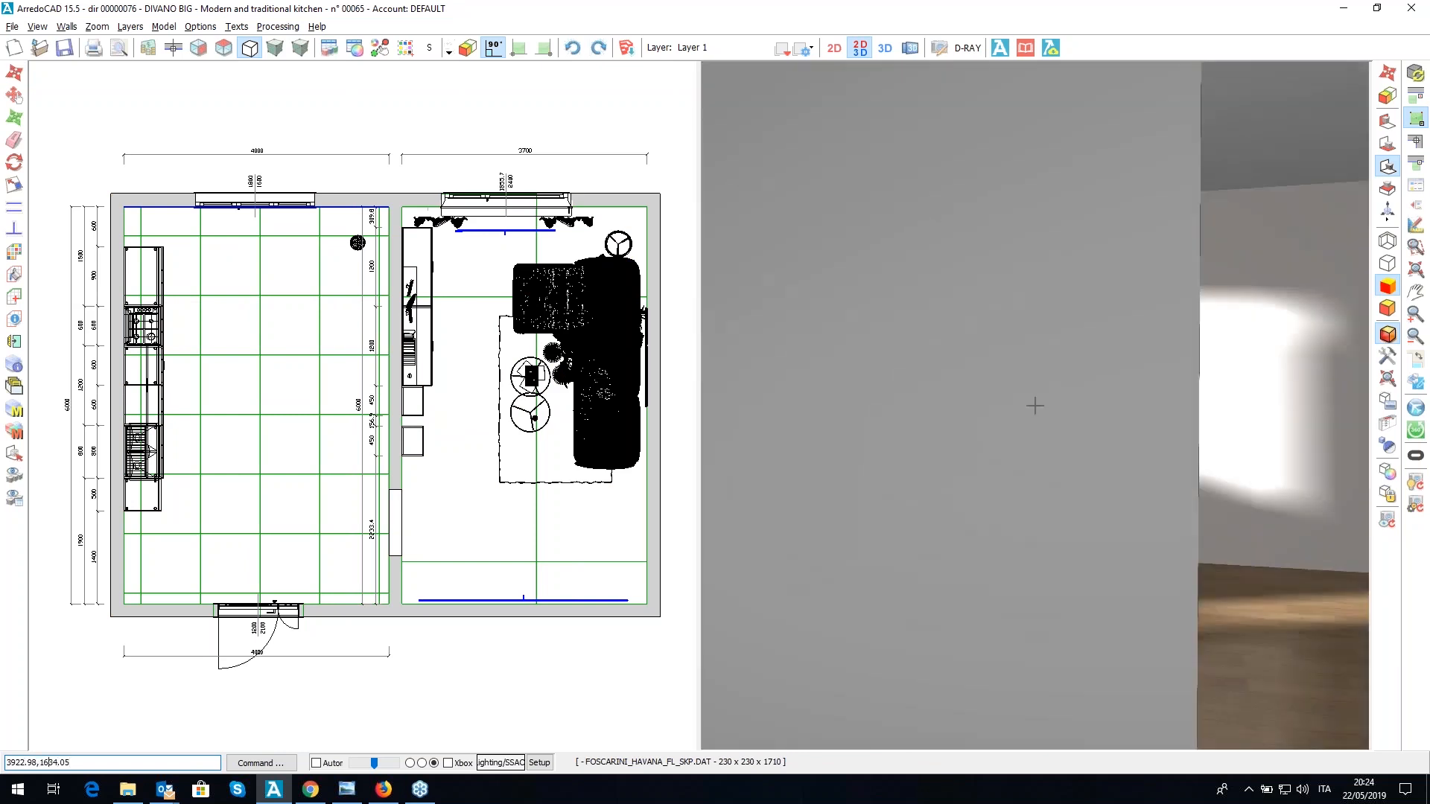
{"action": "key", "text": "Right"}
{"action": "key", "text": "Left"}
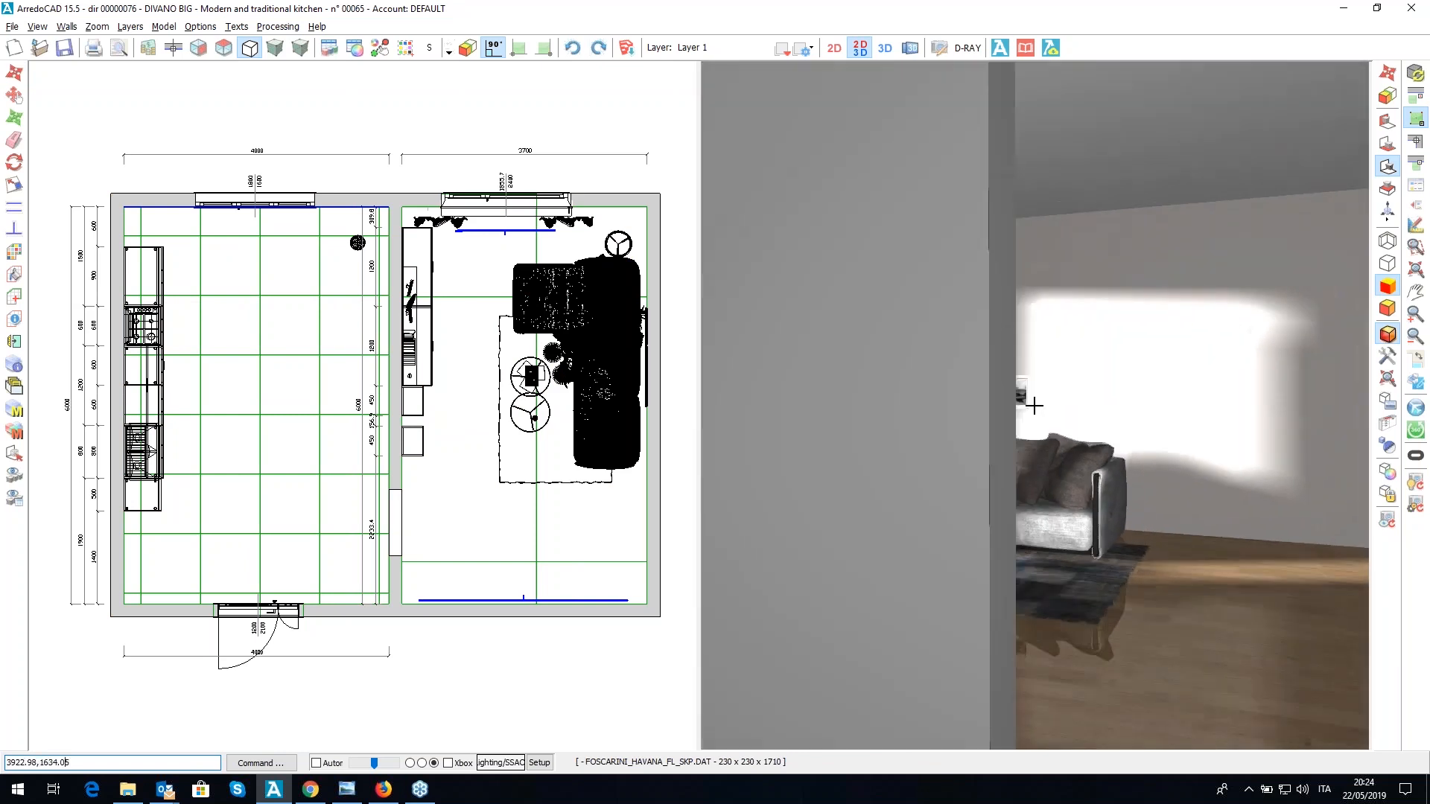
- Switch to the Windows photo viewer and look through the sample ArredoCAD interior and pool villa renders
{"action": "left_click", "coordinate": [344, 792]}
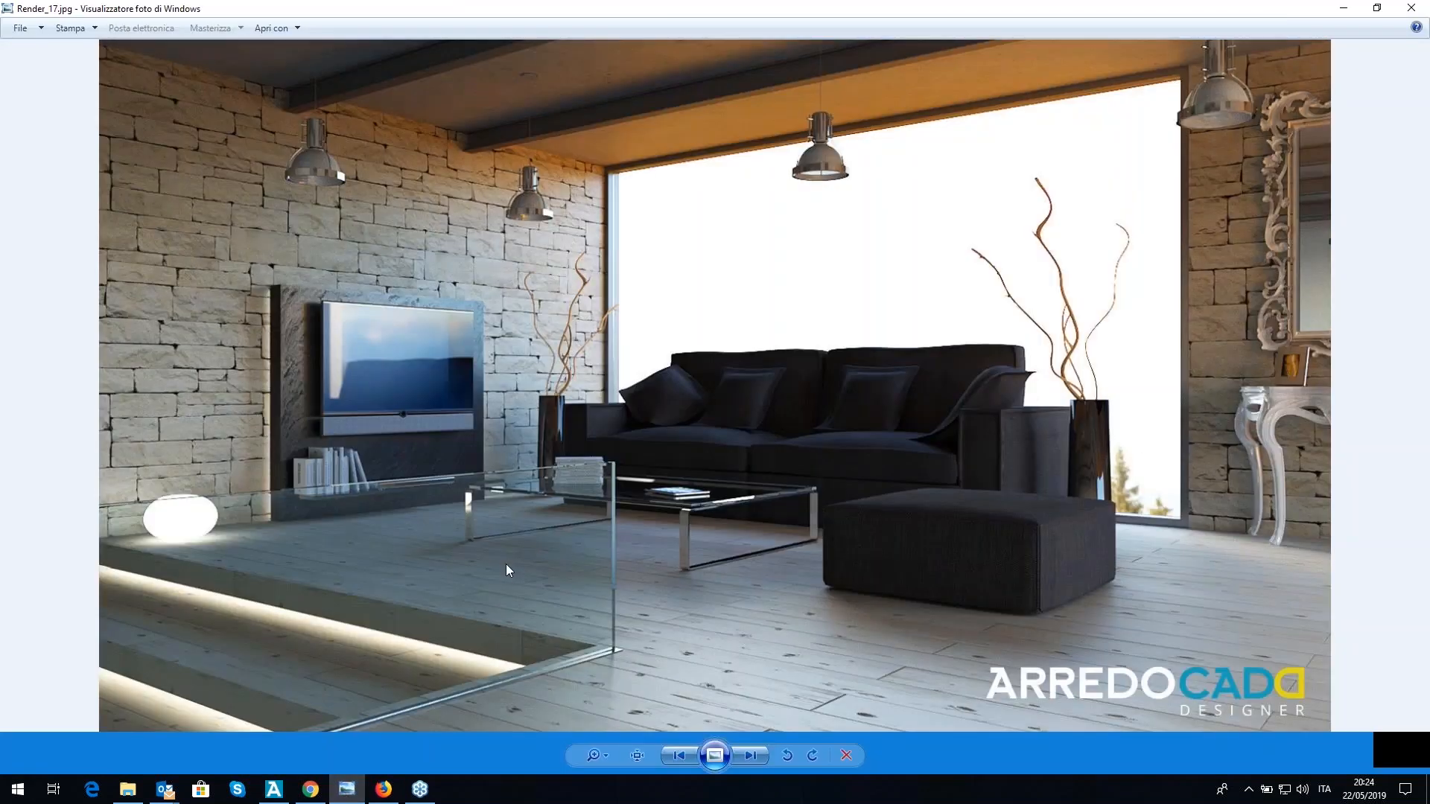
{"action": "key", "text": "Right"}
{"action": "key", "text": "Left"}
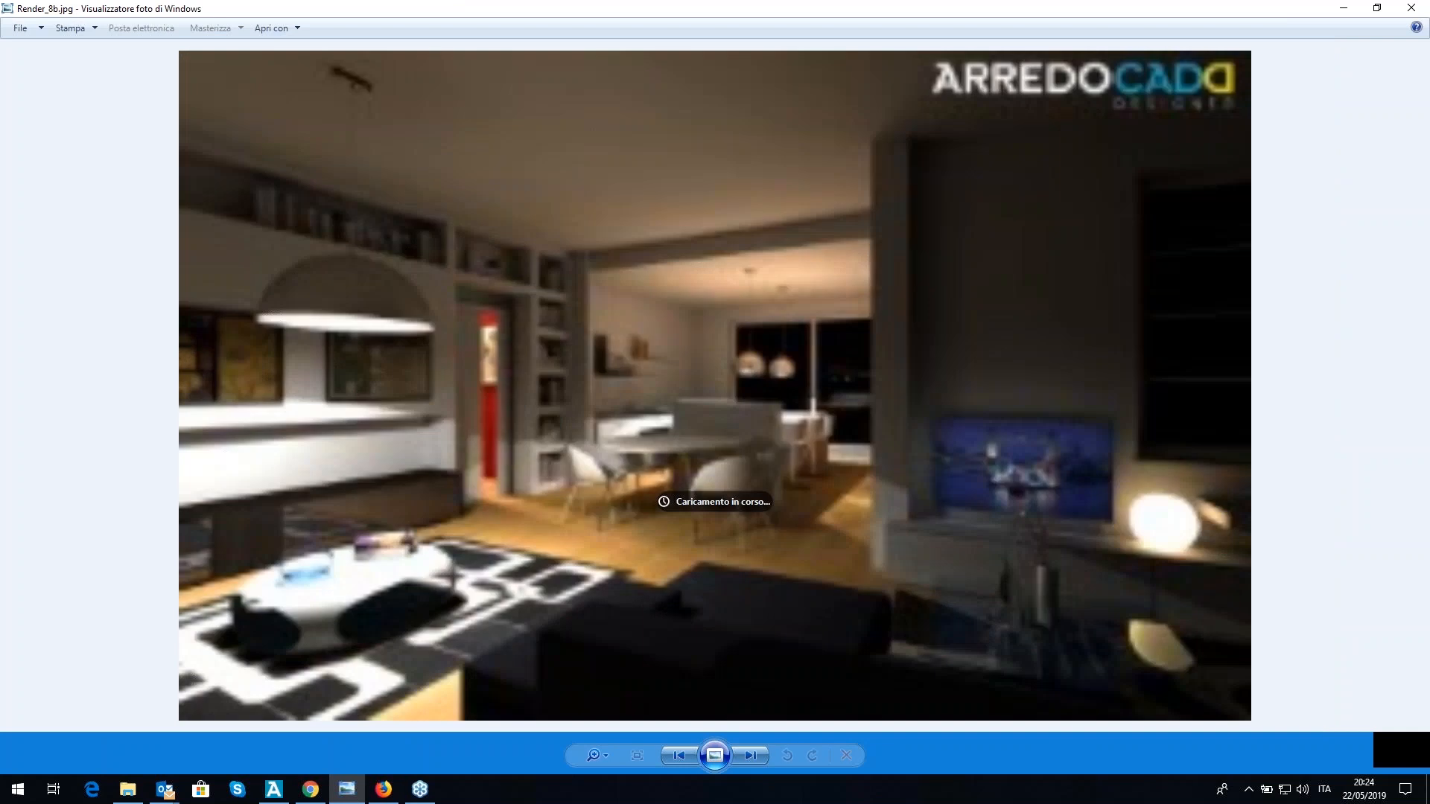
{"action": "key", "text": "Left"}
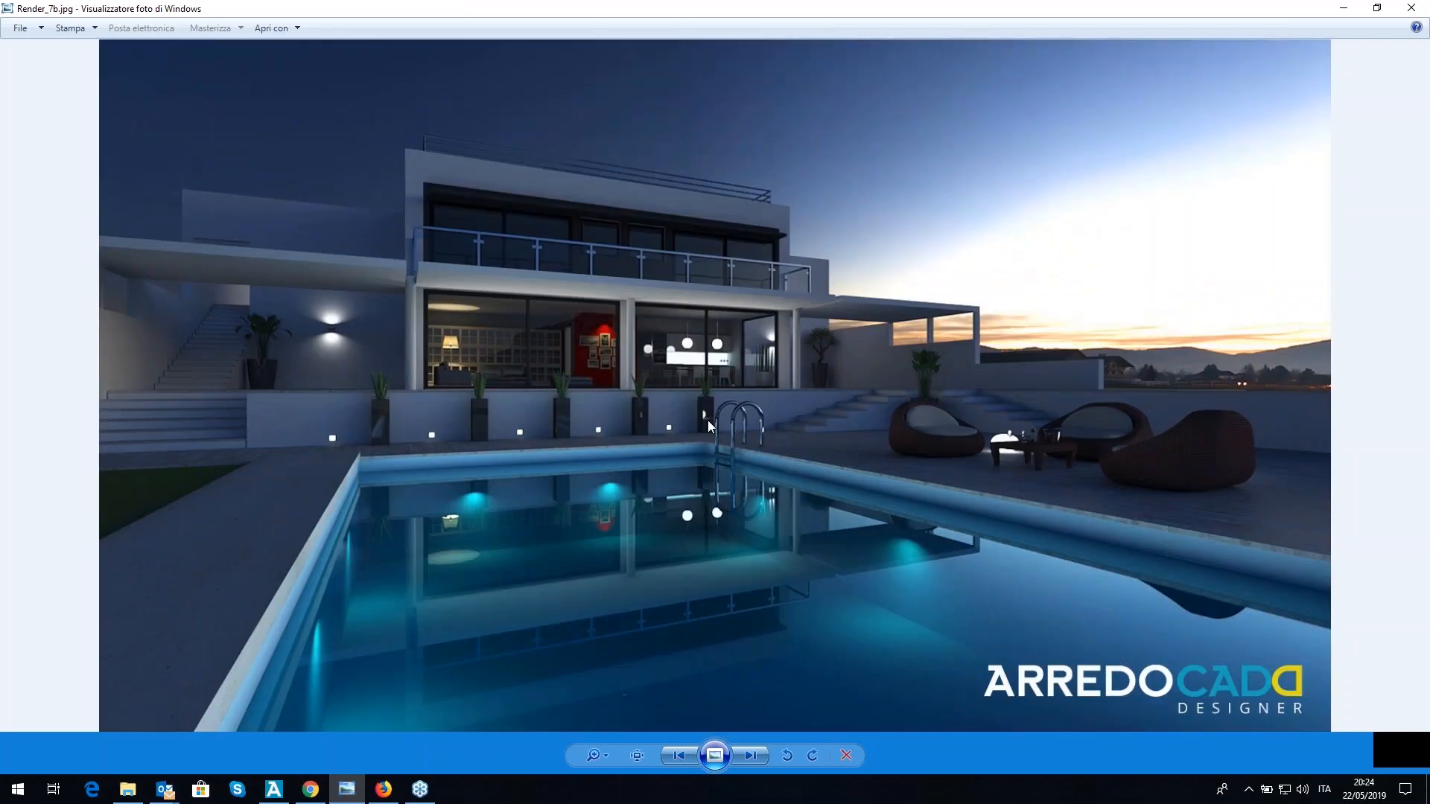
{"action": "key", "text": "Left"}
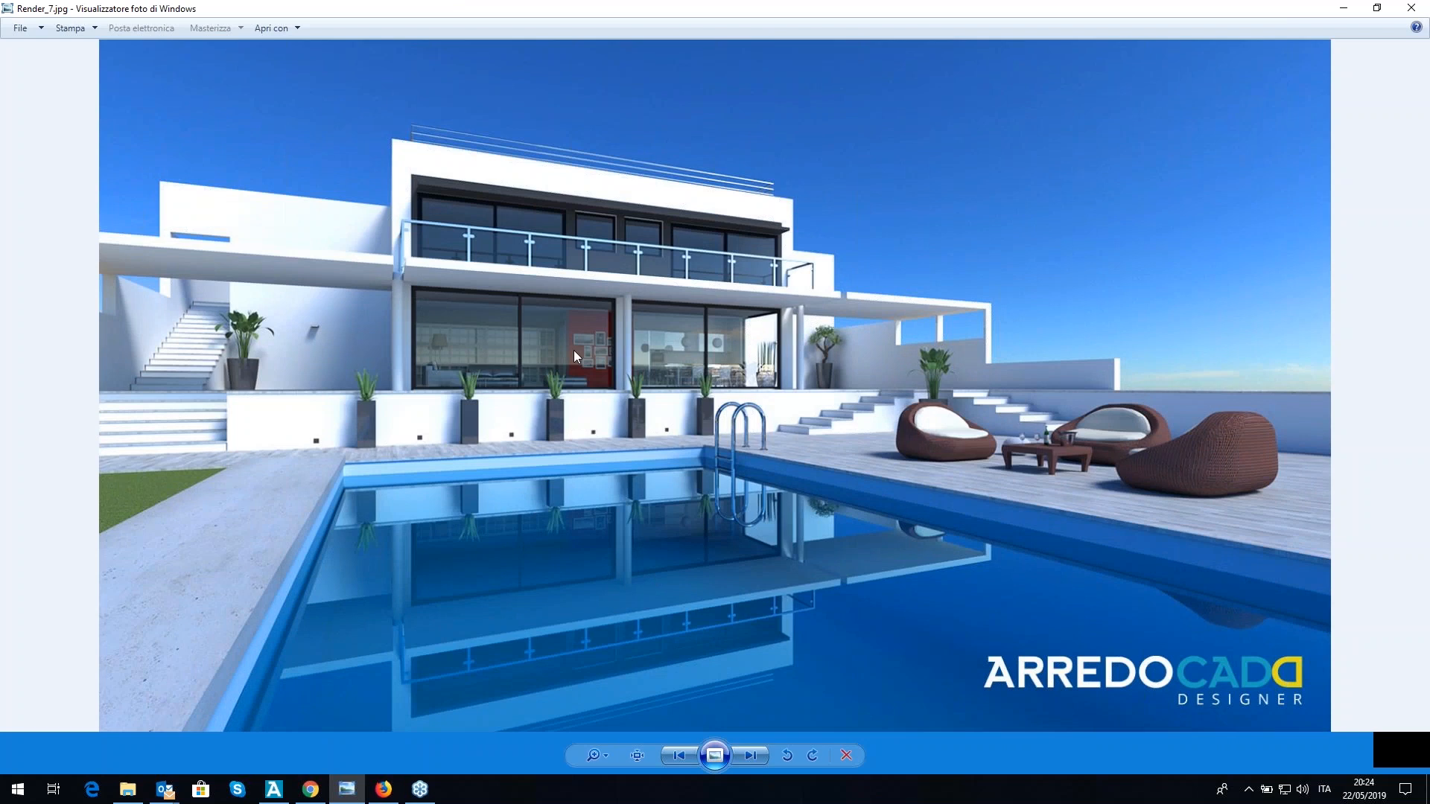
{"action": "key", "text": "Left"}
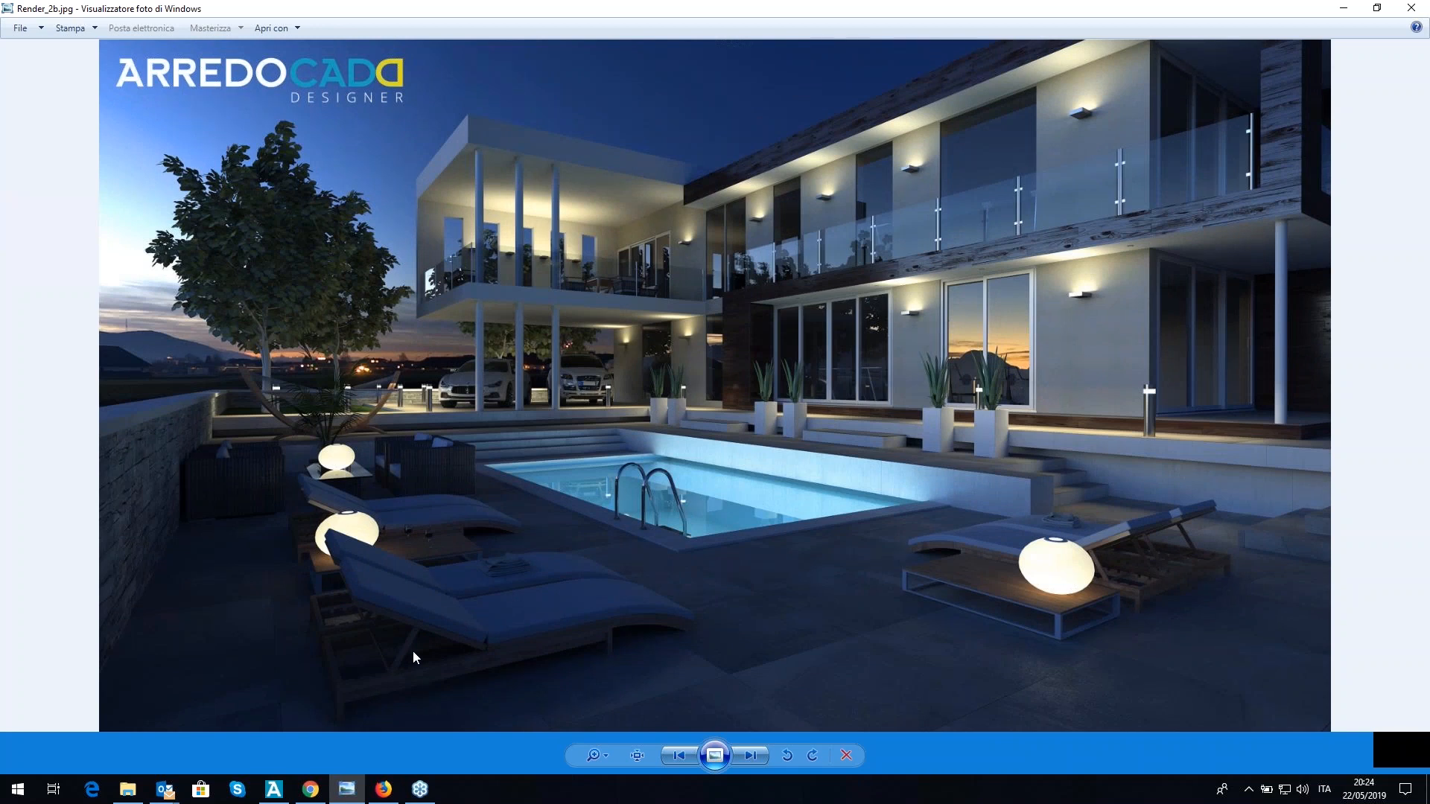
- Return to ArredoCAD and frame the living room in full 3D, with TV wall, window, sofa and pictures in view
{"action": "left_click", "coordinate": [274, 790]}
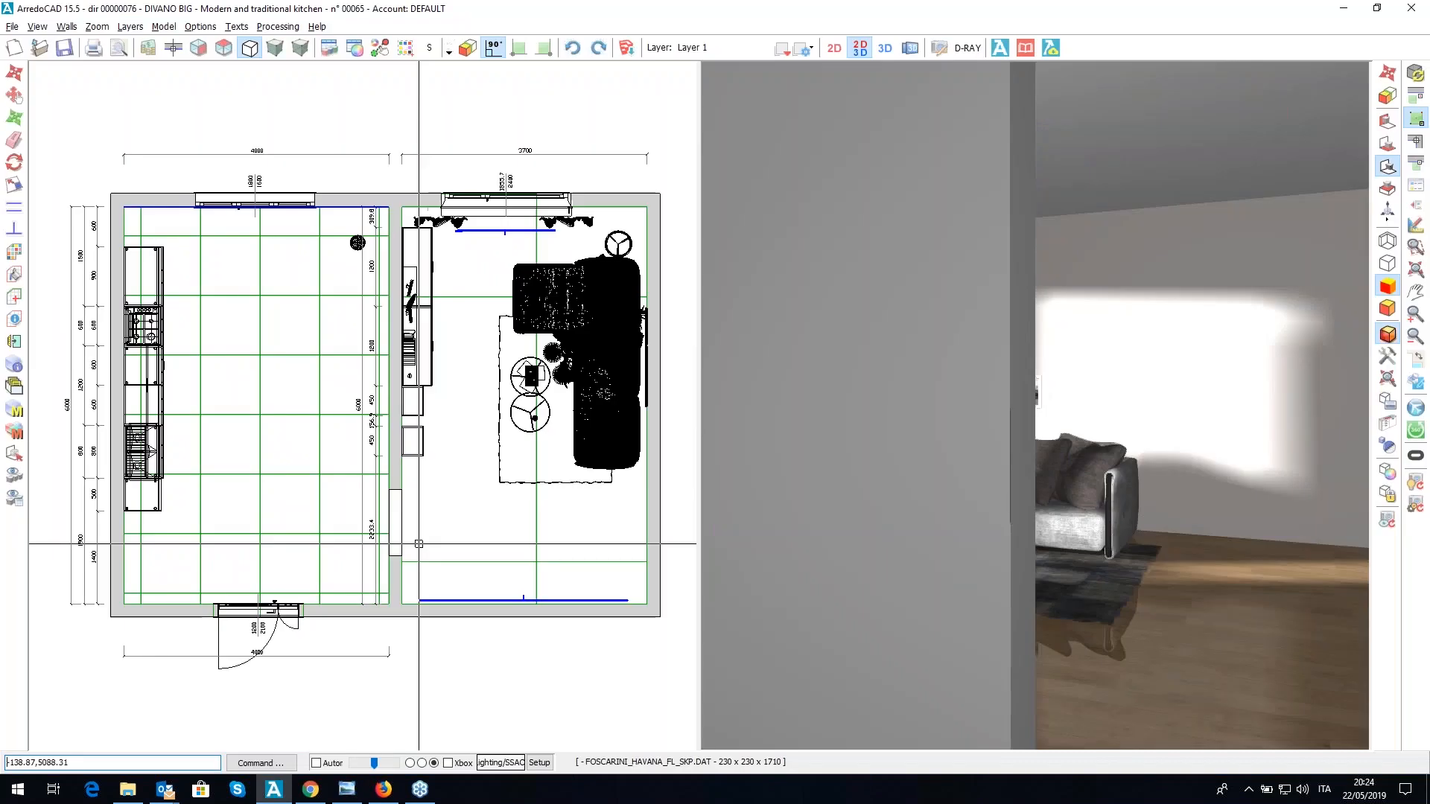
{"action": "scroll", "coordinate": [1035, 406], "scroll_direction": "up", "scroll_amount": 6}
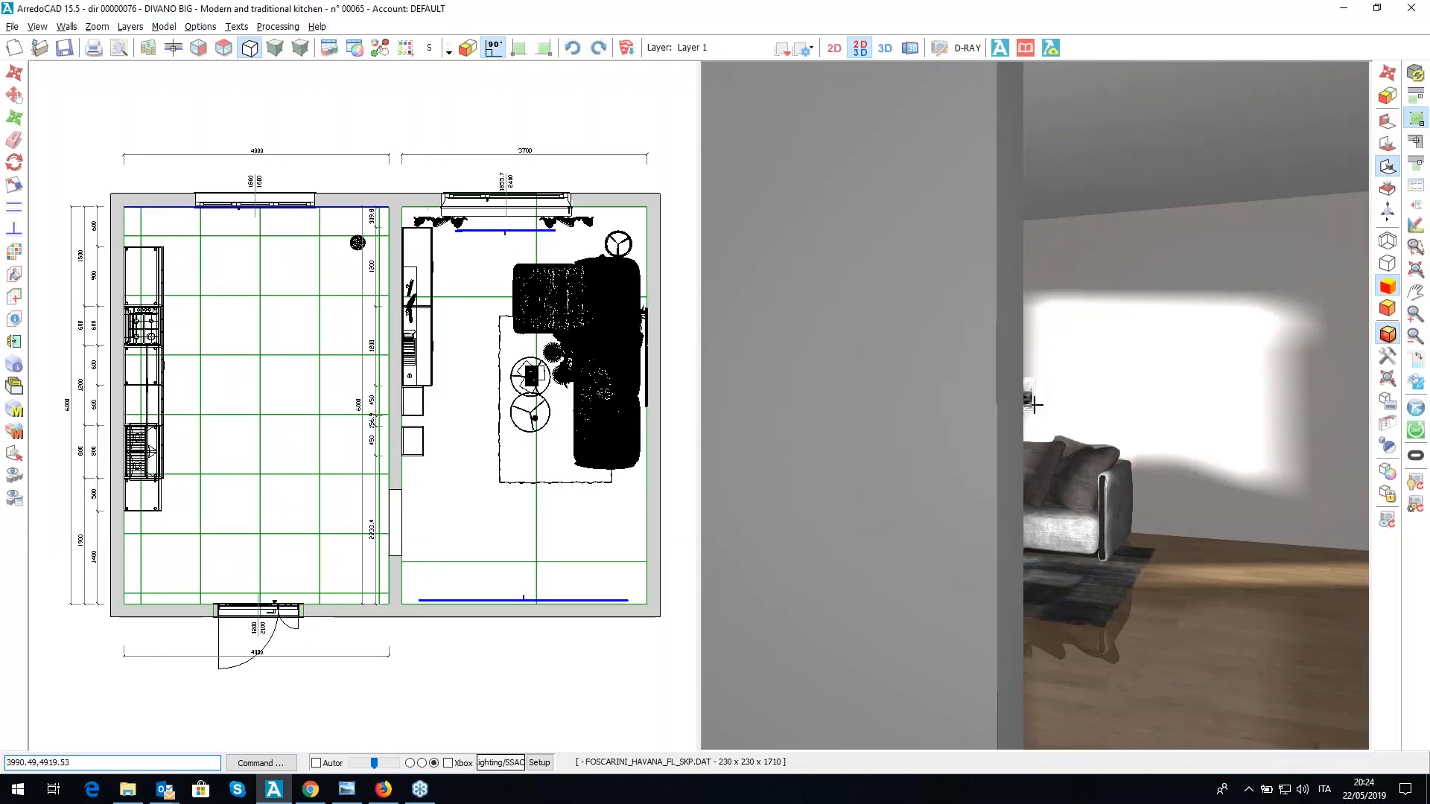
{"action": "scroll", "coordinate": [1035, 405], "scroll_direction": "up", "scroll_amount": 3}
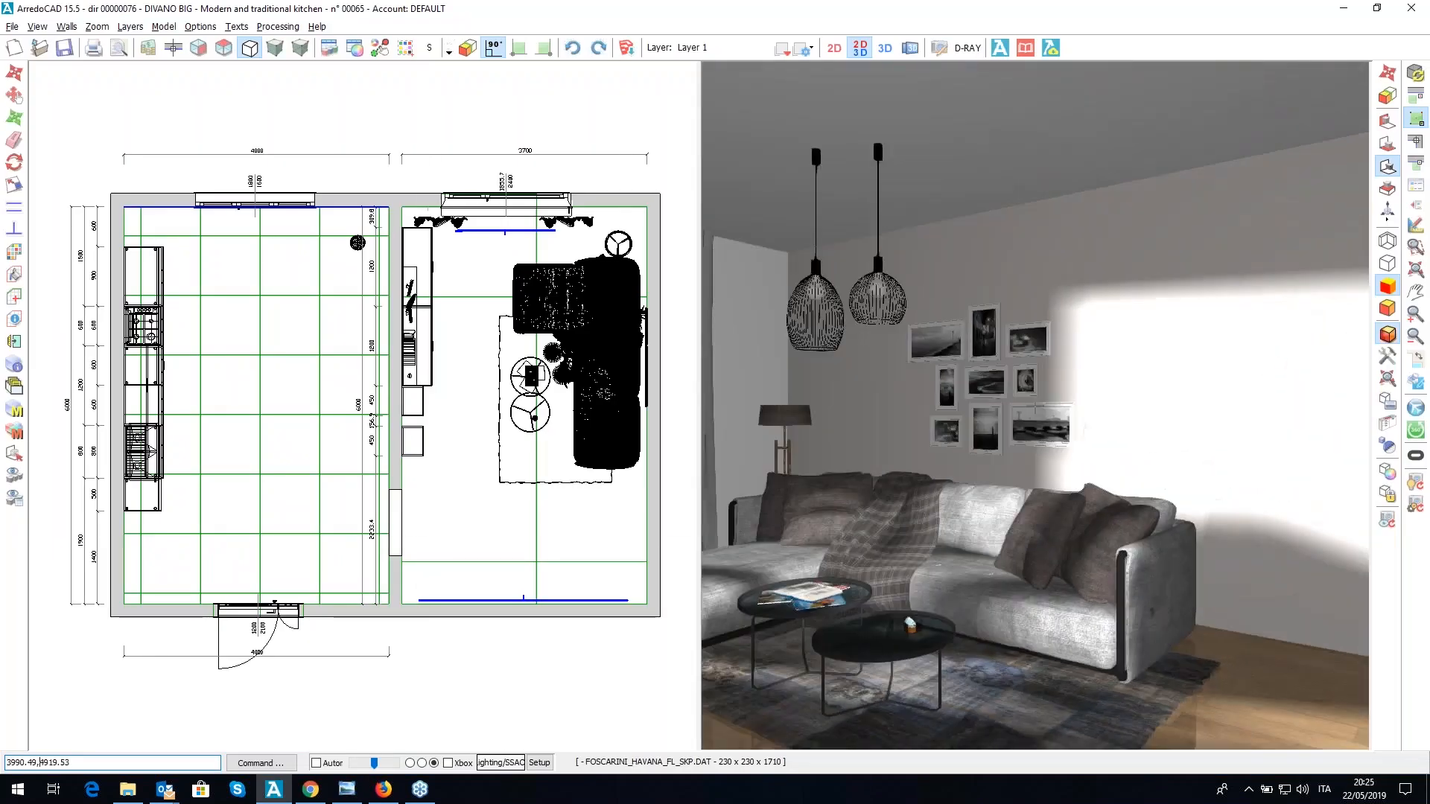
{"action": "left_click", "coordinate": [884, 48]}
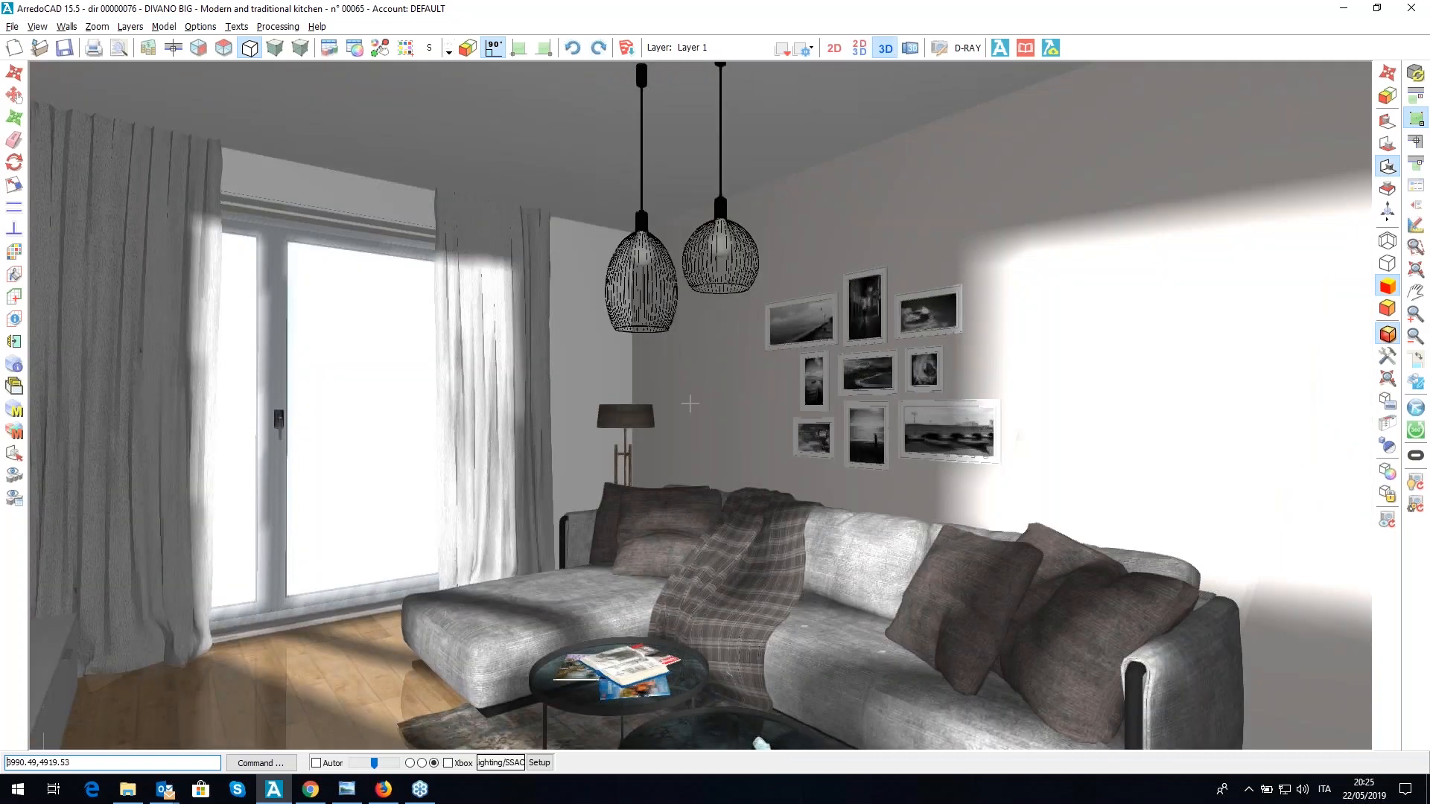
{"action": "mouse_move", "coordinate": [690, 404]}
{"action": "middle_mouse_down"}
{"action": "mouse_move", "coordinate": [714, 409]}
{"action": "mouse_move", "coordinate": [700, 406]}
{"action": "middle_mouse_up"}
{"action": "key", "text": "Down"}
{"action": "key", "text": "Down"}
{"action": "scroll", "coordinate": [699, 406], "scroll_direction": "down", "scroll_amount": 2}
{"action": "scroll", "coordinate": [700, 406], "scroll_direction": "down", "scroll_amount": 2}
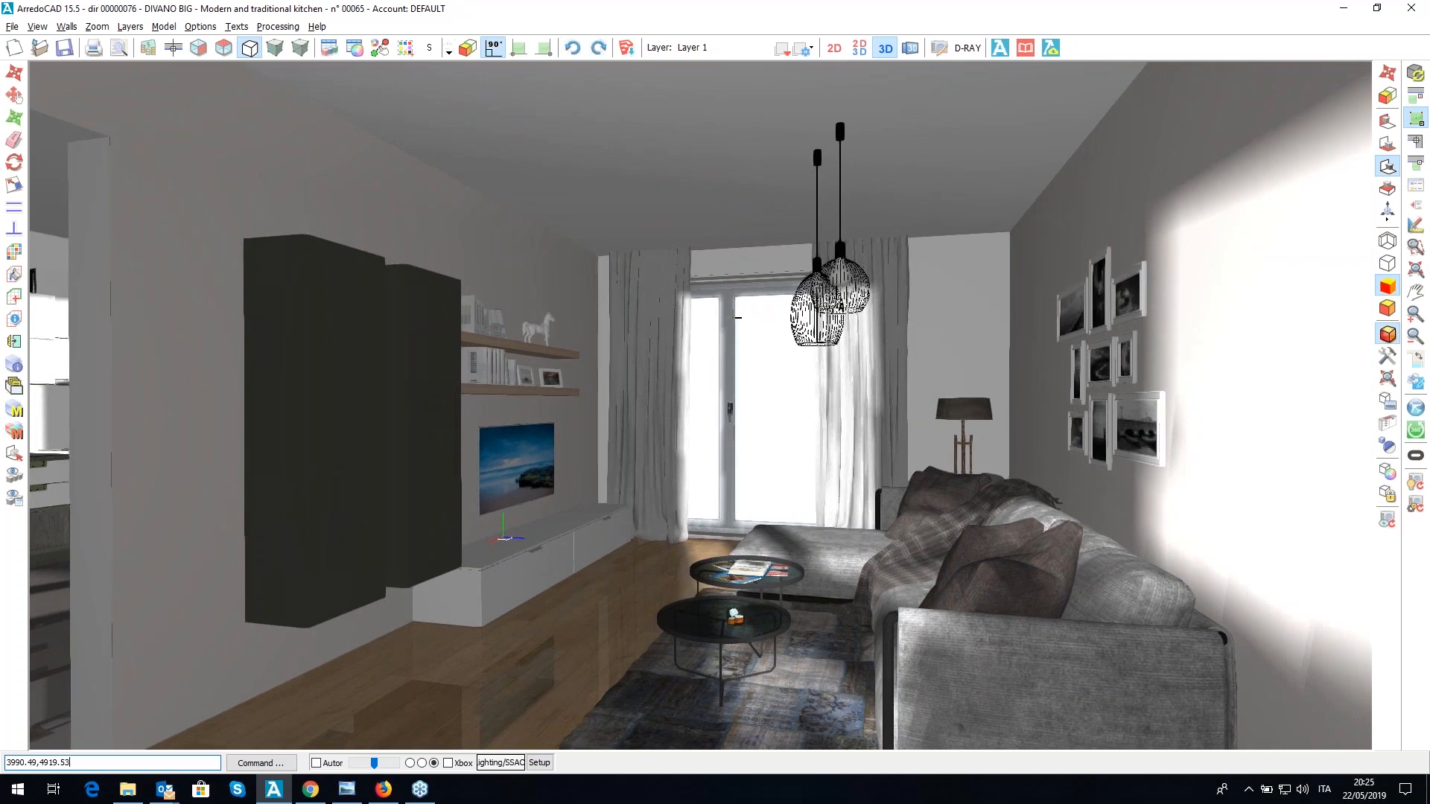
- Start a D-RAY render of the living room at screen resolution 1920 x 1080 with environment light intensity 3
{"action": "left_click", "coordinate": [968, 49]}
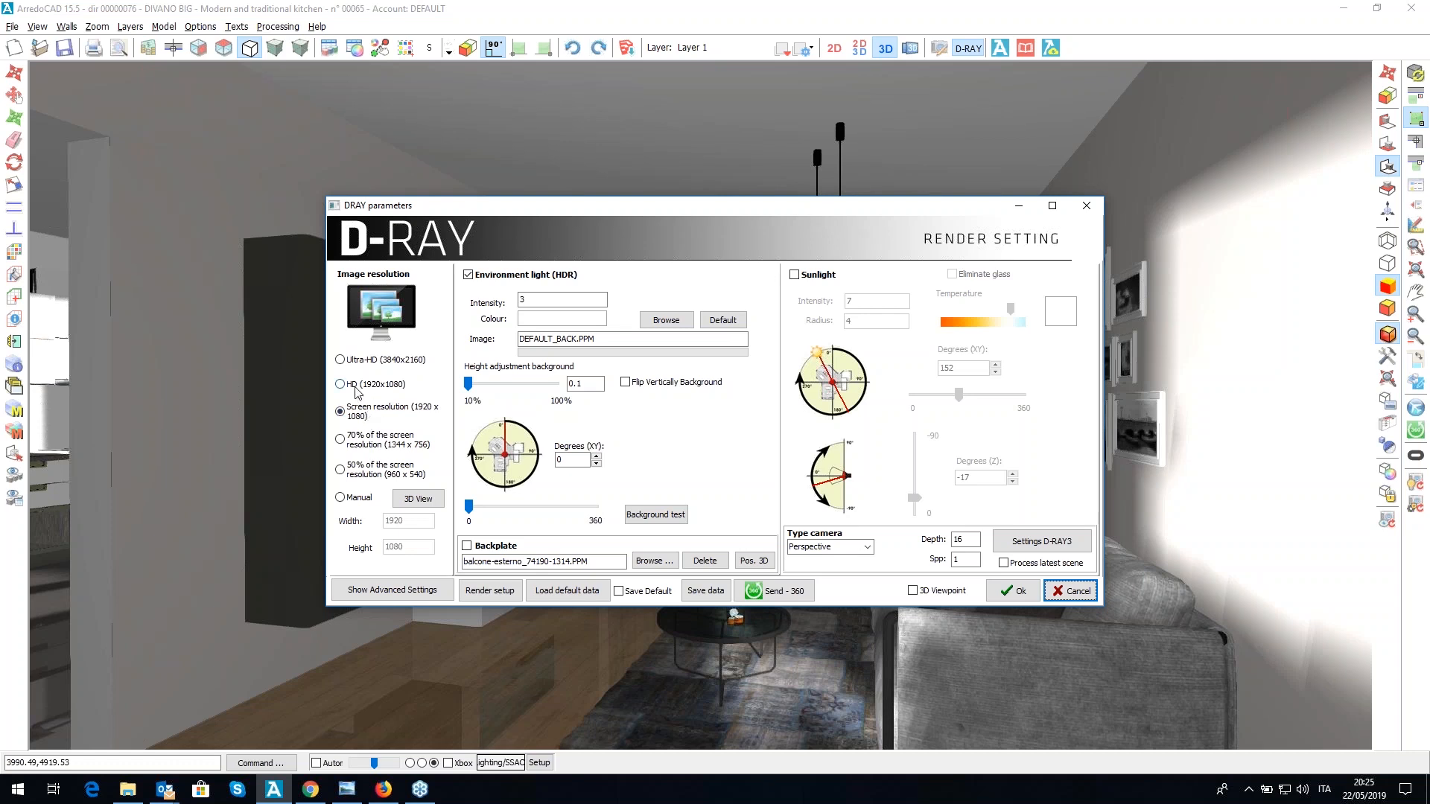
{"action": "left_click", "coordinate": [341, 413]}
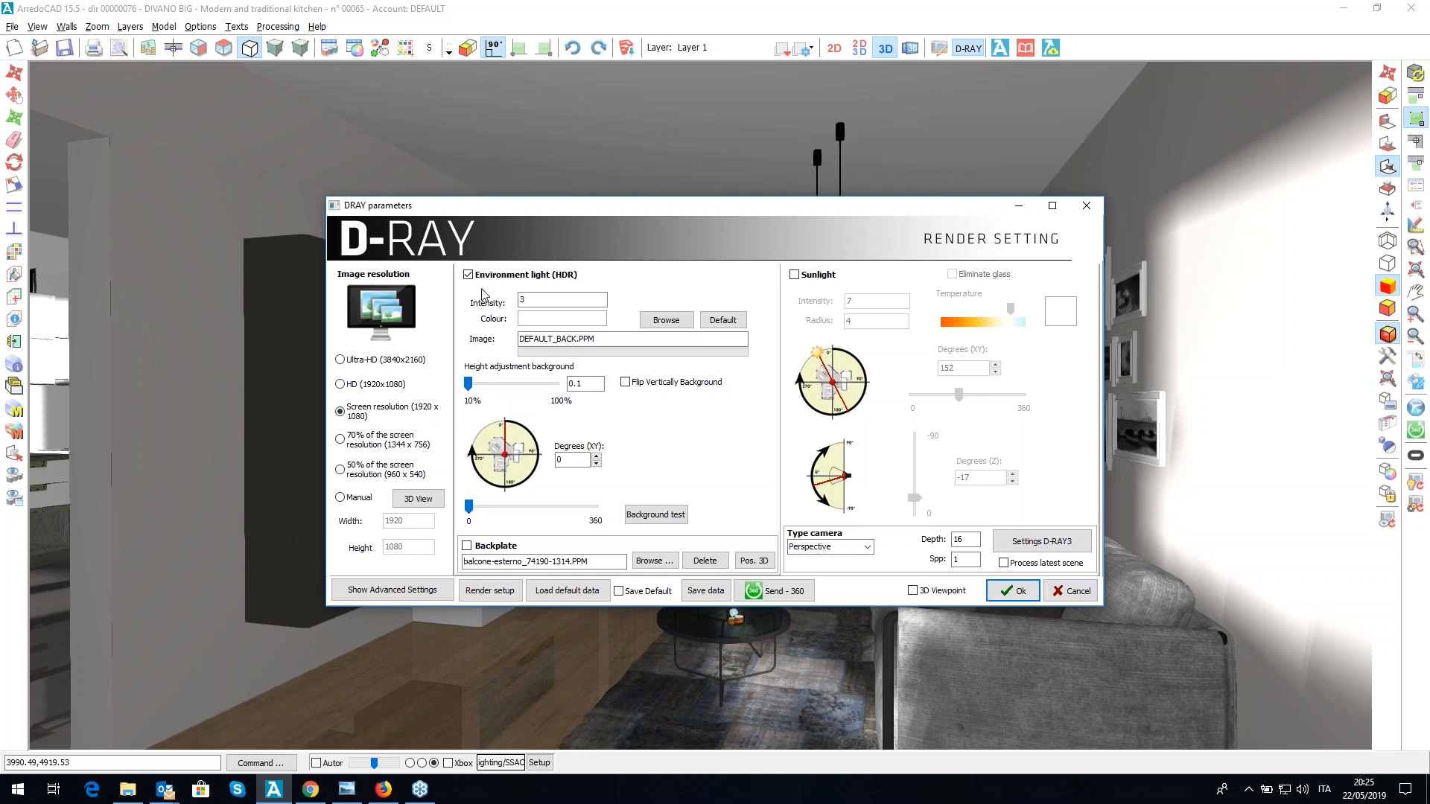
{"action": "left_click", "coordinate": [560, 340]}
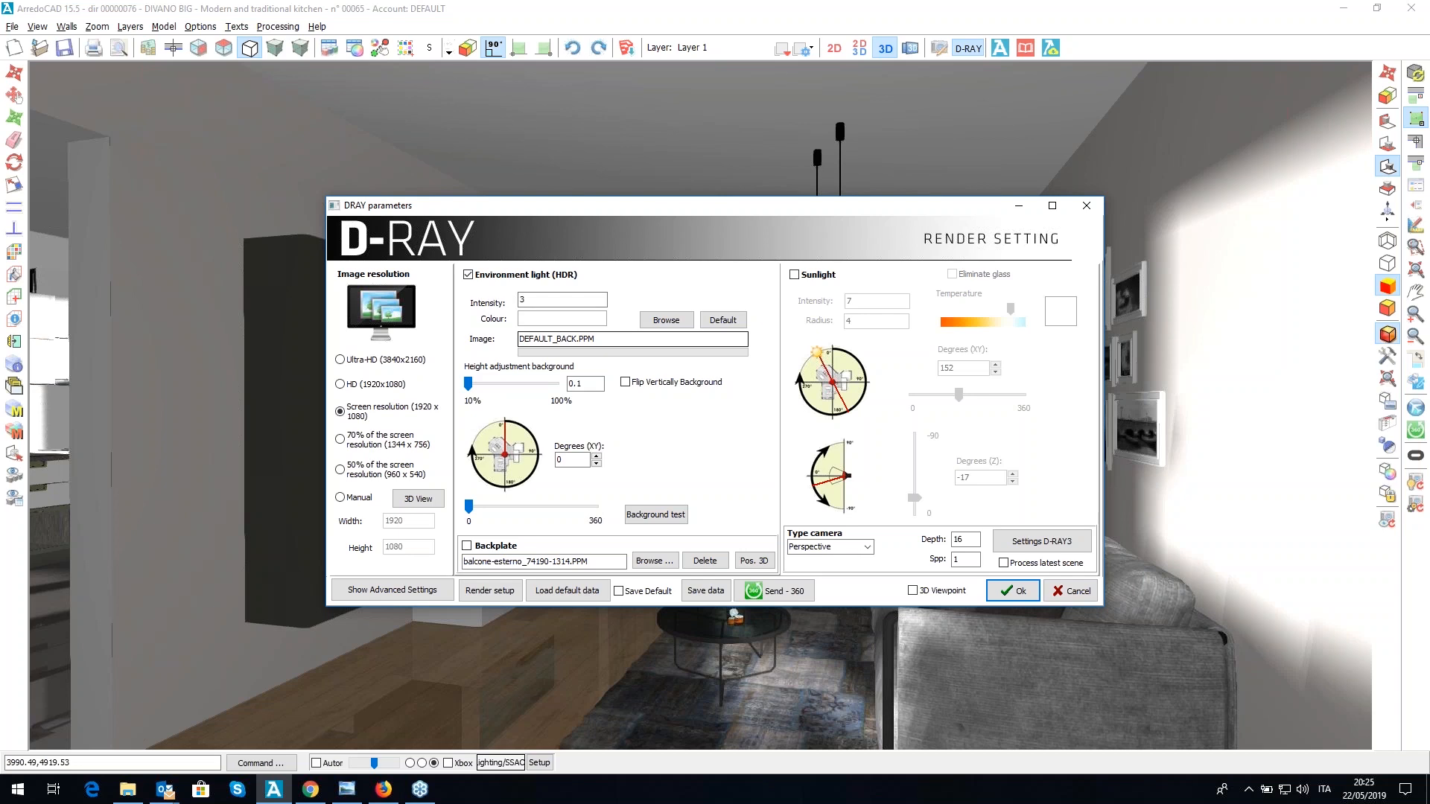
{"action": "left_click_drag", "start_coordinate": [520, 303], "coordinate": [535, 300]}
{"action": "left_click", "coordinate": [541, 298]}
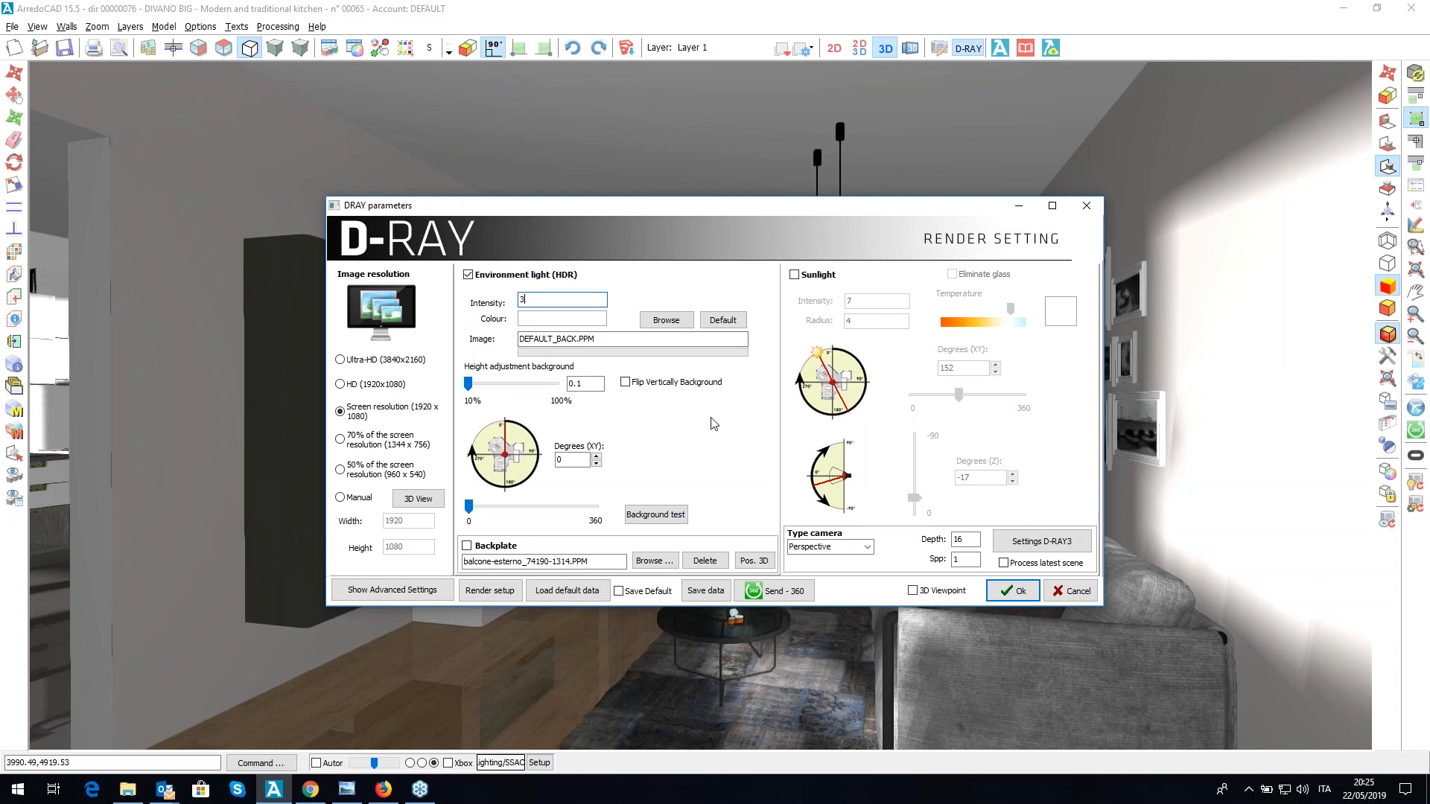
{"action": "left_click", "coordinate": [912, 591]}
{"action": "left_click", "coordinate": [1004, 592]}
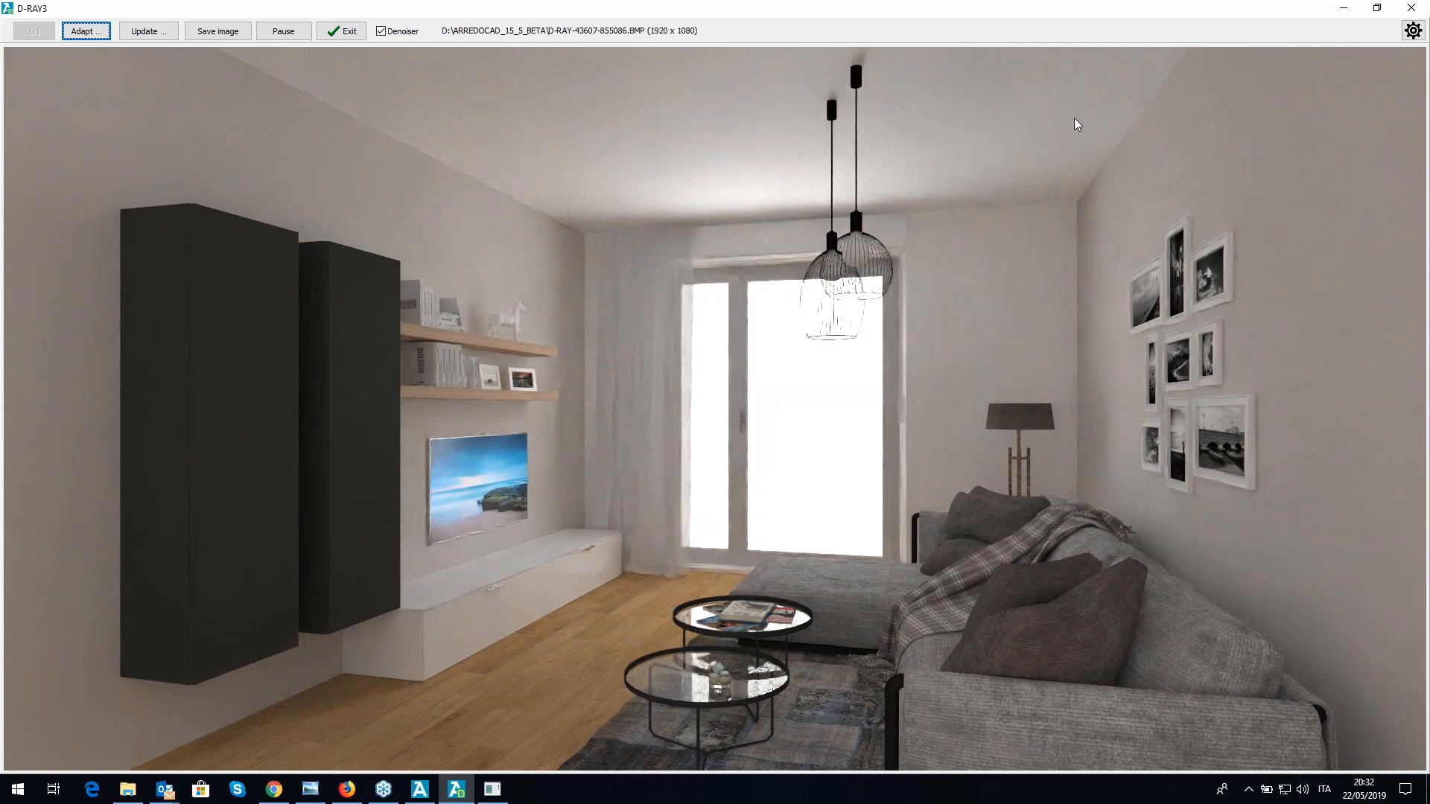
- Enable sunlight in the D-RAY parameters, set its horizontal angle (XY) to 157 degrees and update the running render
{"action": "left_click", "coordinate": [451, 801]}
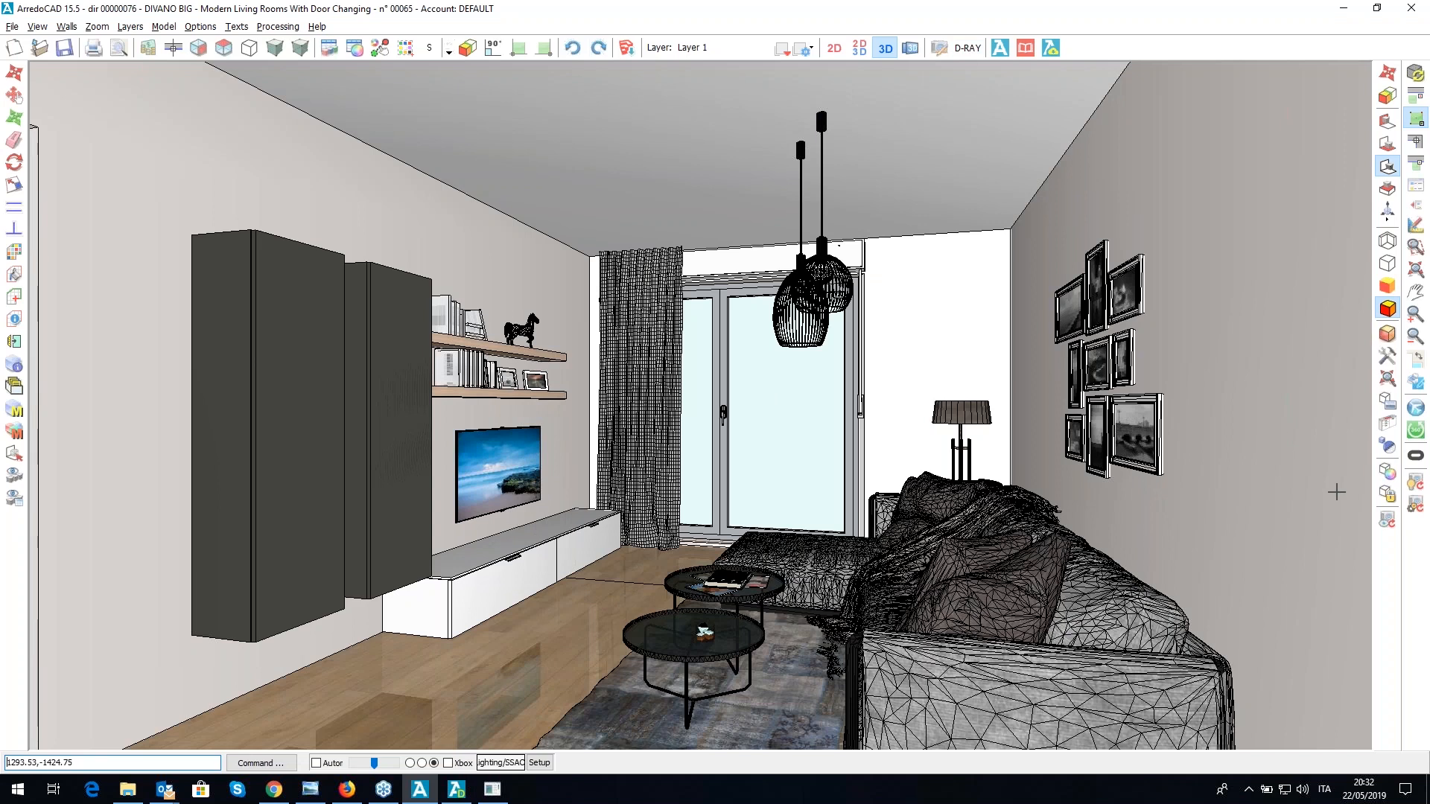
{"action": "left_click", "coordinate": [1414, 507]}
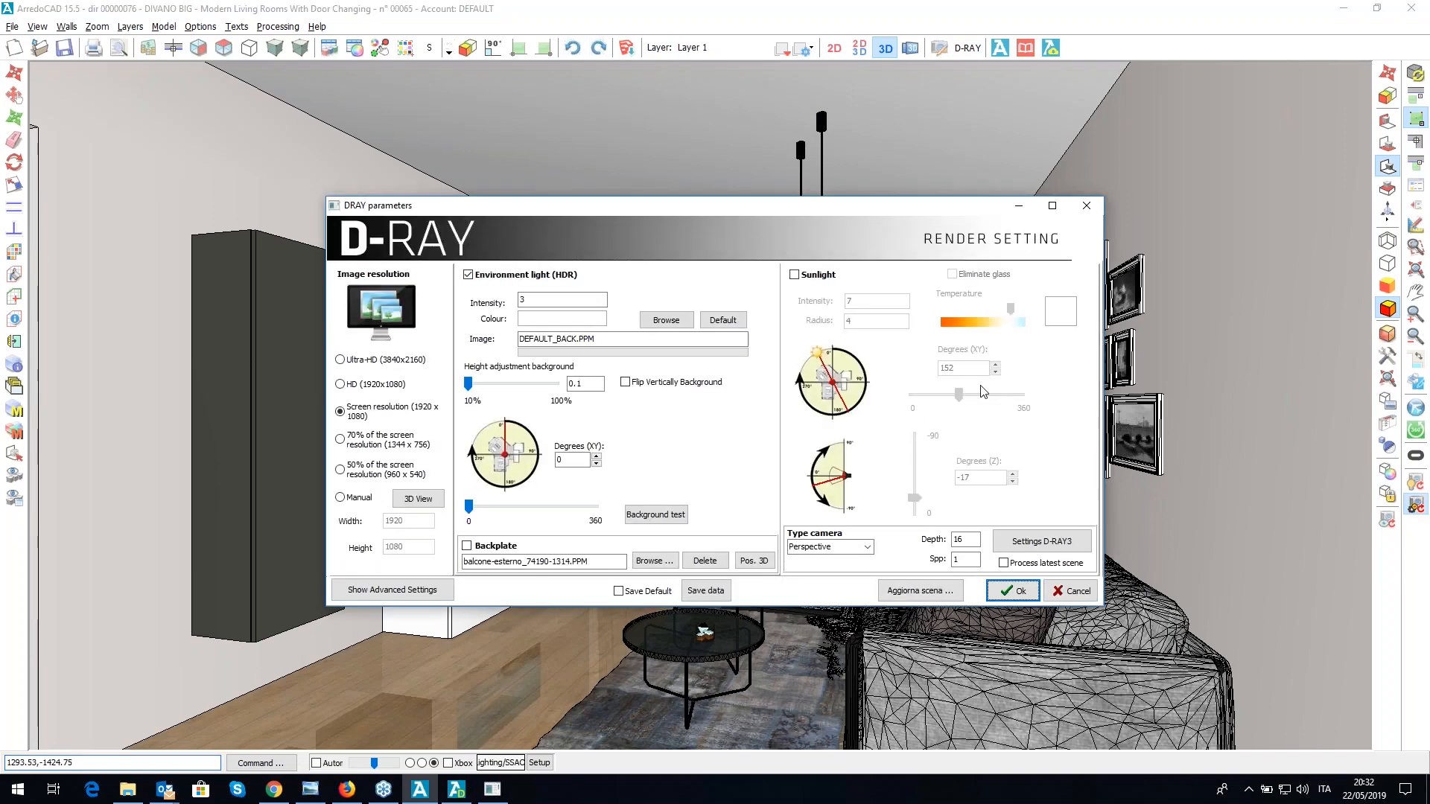
{"action": "left_click", "coordinate": [794, 274]}
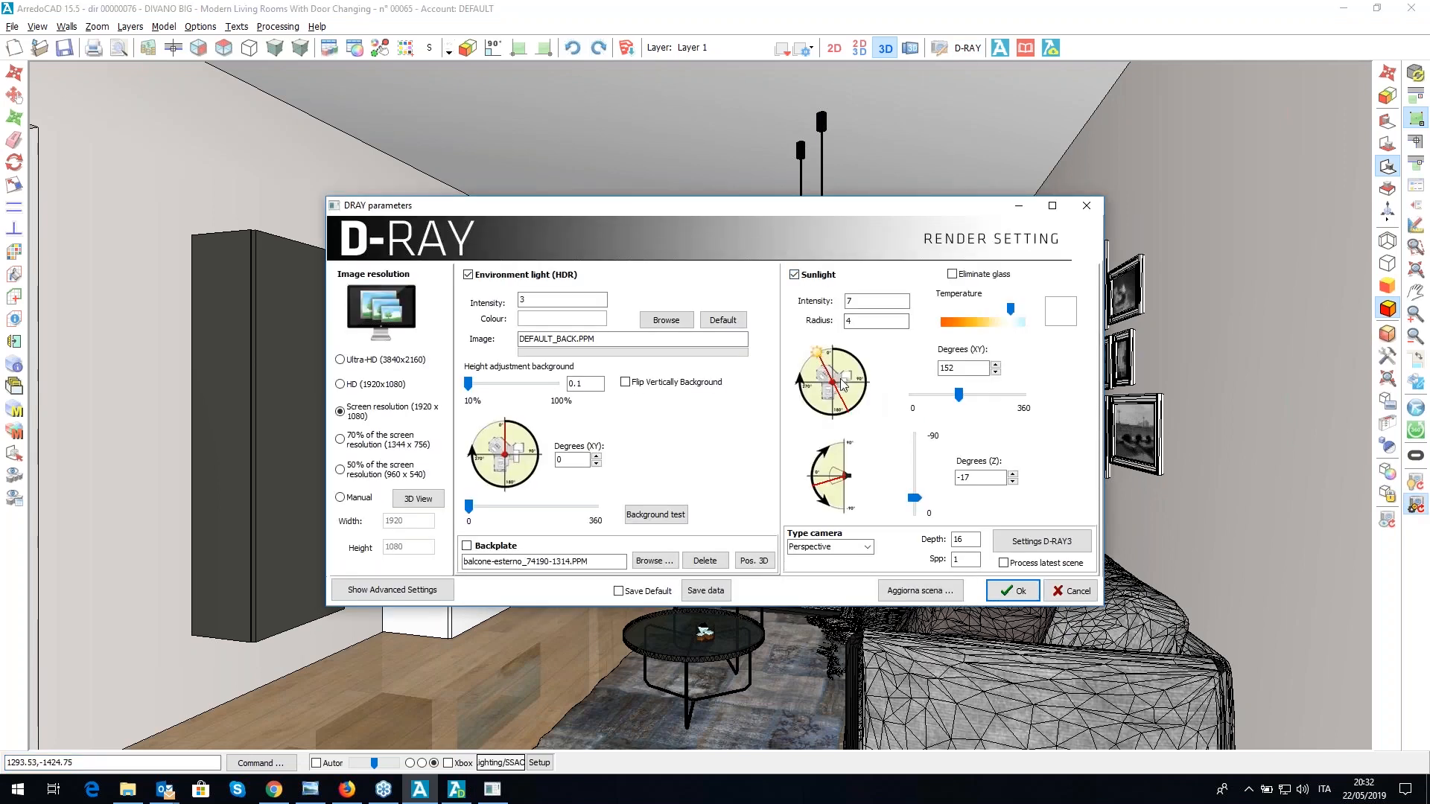
{"action": "left_click_drag", "start_coordinate": [959, 395], "coordinate": [960, 402]}
{"action": "left_click", "coordinate": [863, 300]}
{"action": "left_click", "coordinate": [896, 598]}
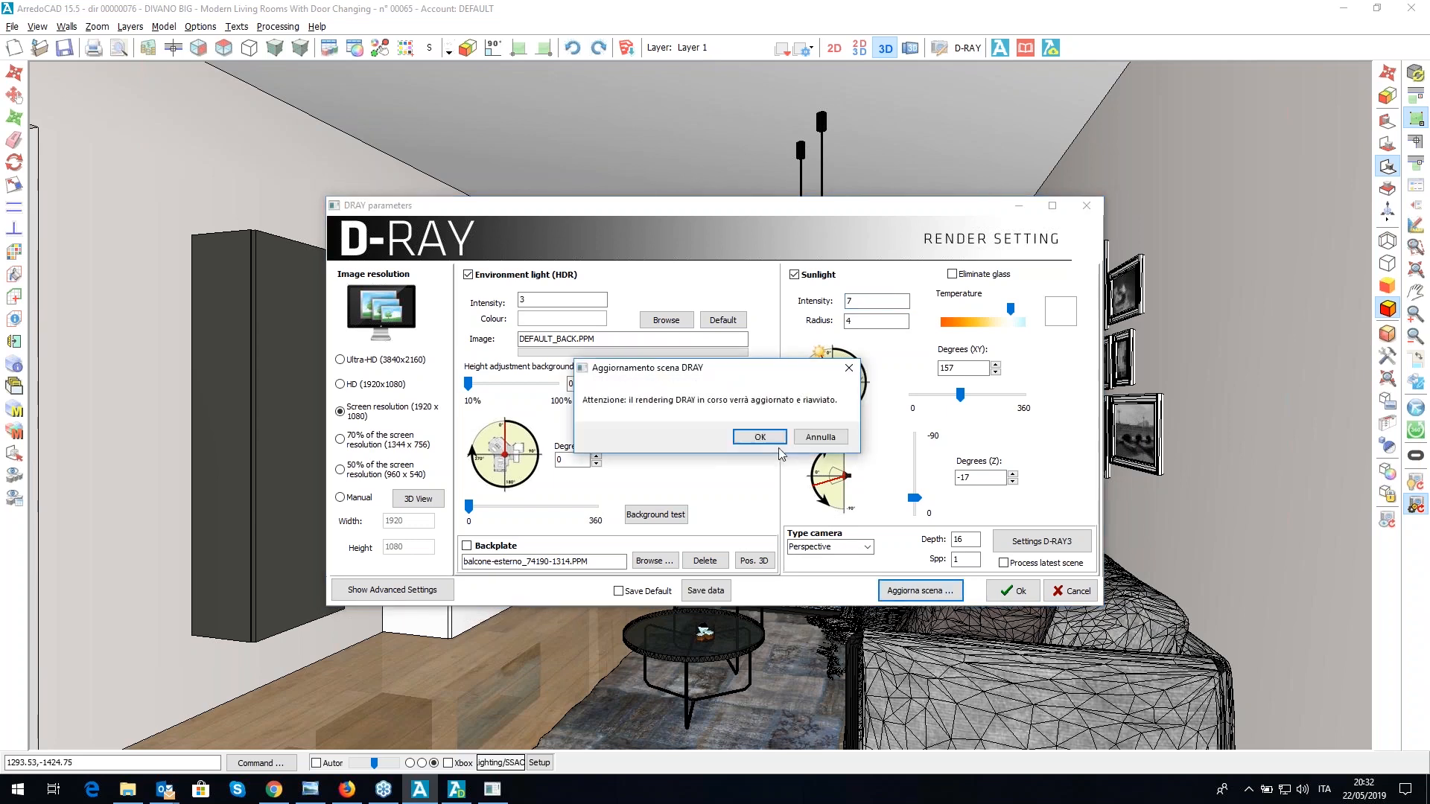
{"action": "left_click", "coordinate": [760, 439]}
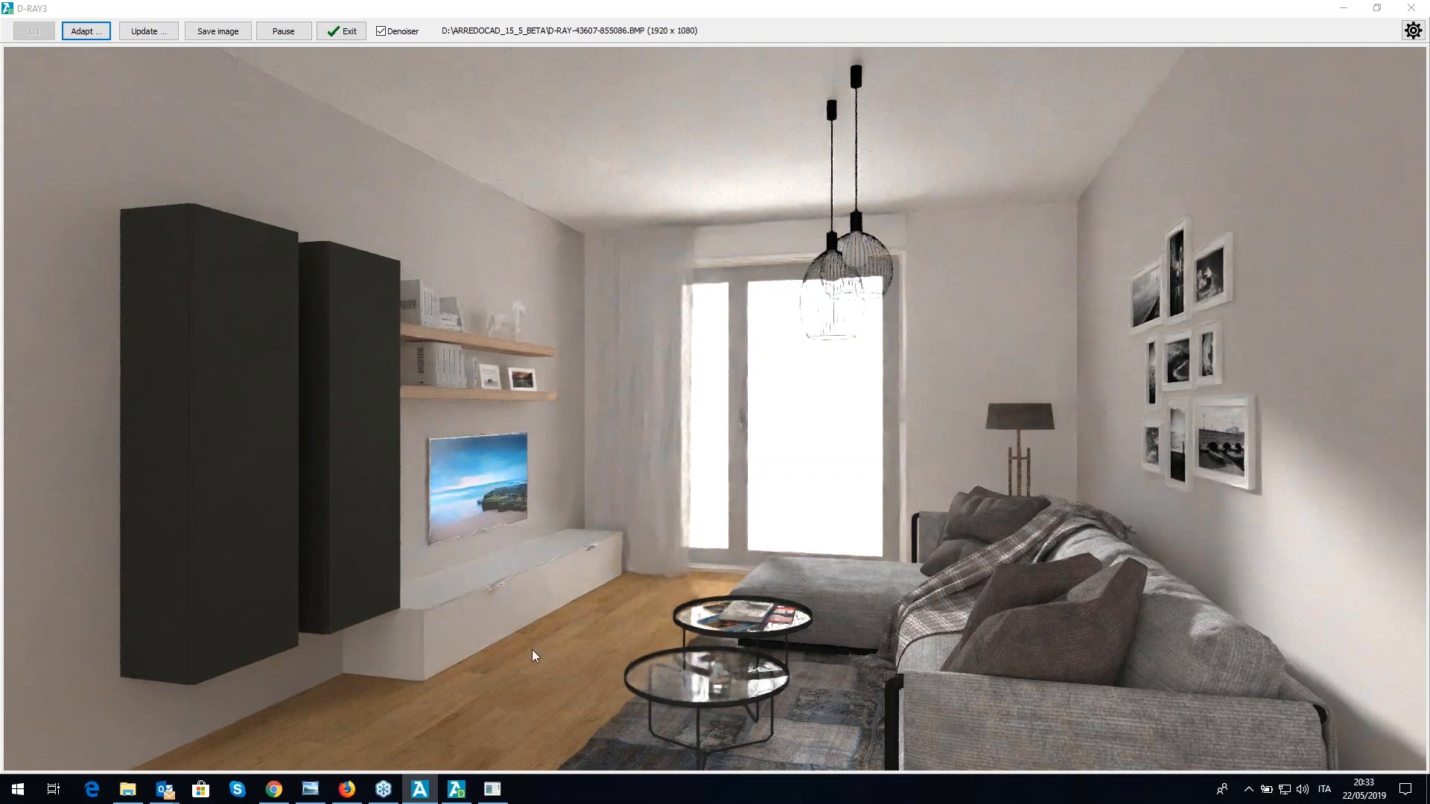
- Return from the D-RAY viewer to ArredoCAD, close the render parameters and show the floor plan beside the 3D view
{"action": "left_click", "coordinate": [455, 791]}
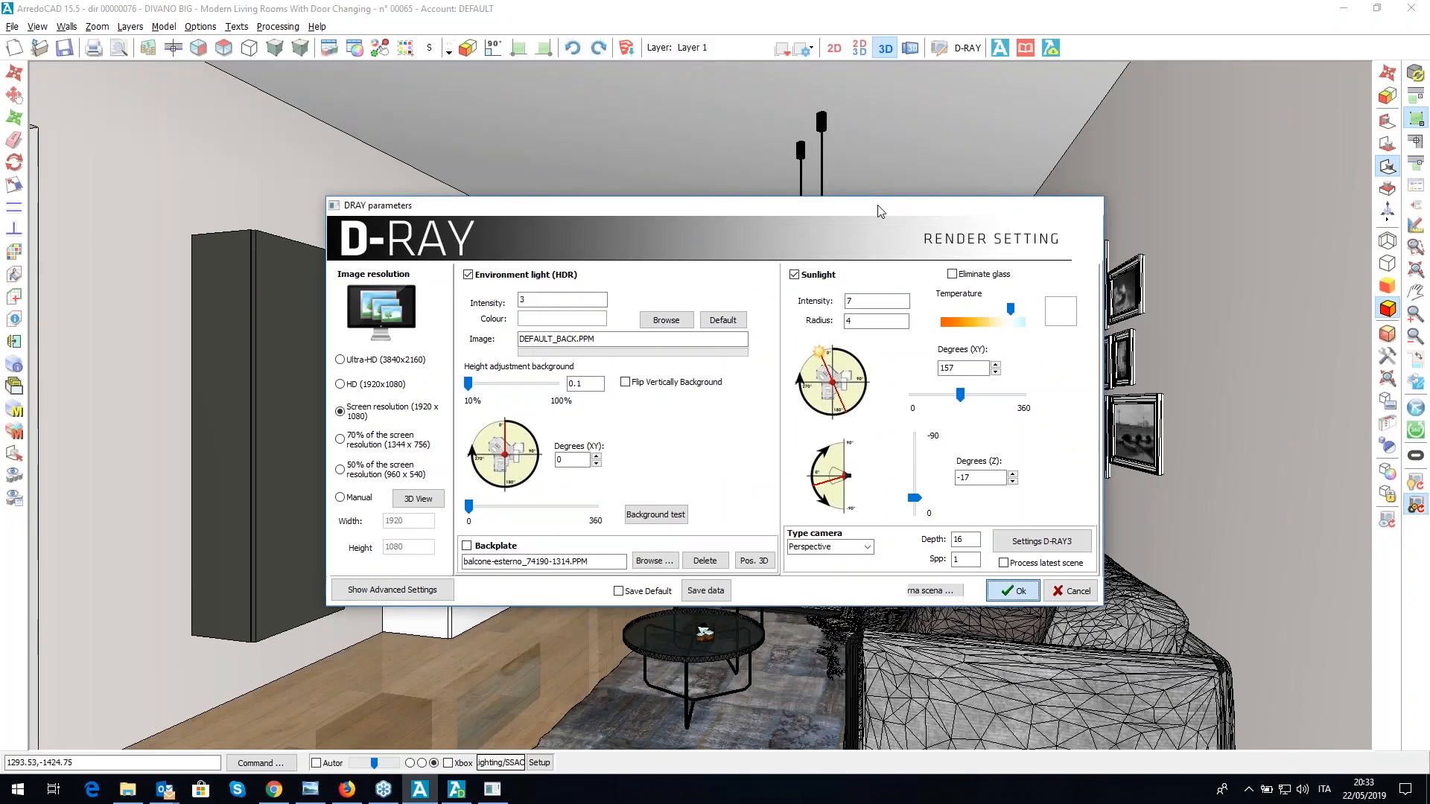
{"action": "key", "text": "Escape"}
{"action": "left_click", "coordinate": [860, 49]}
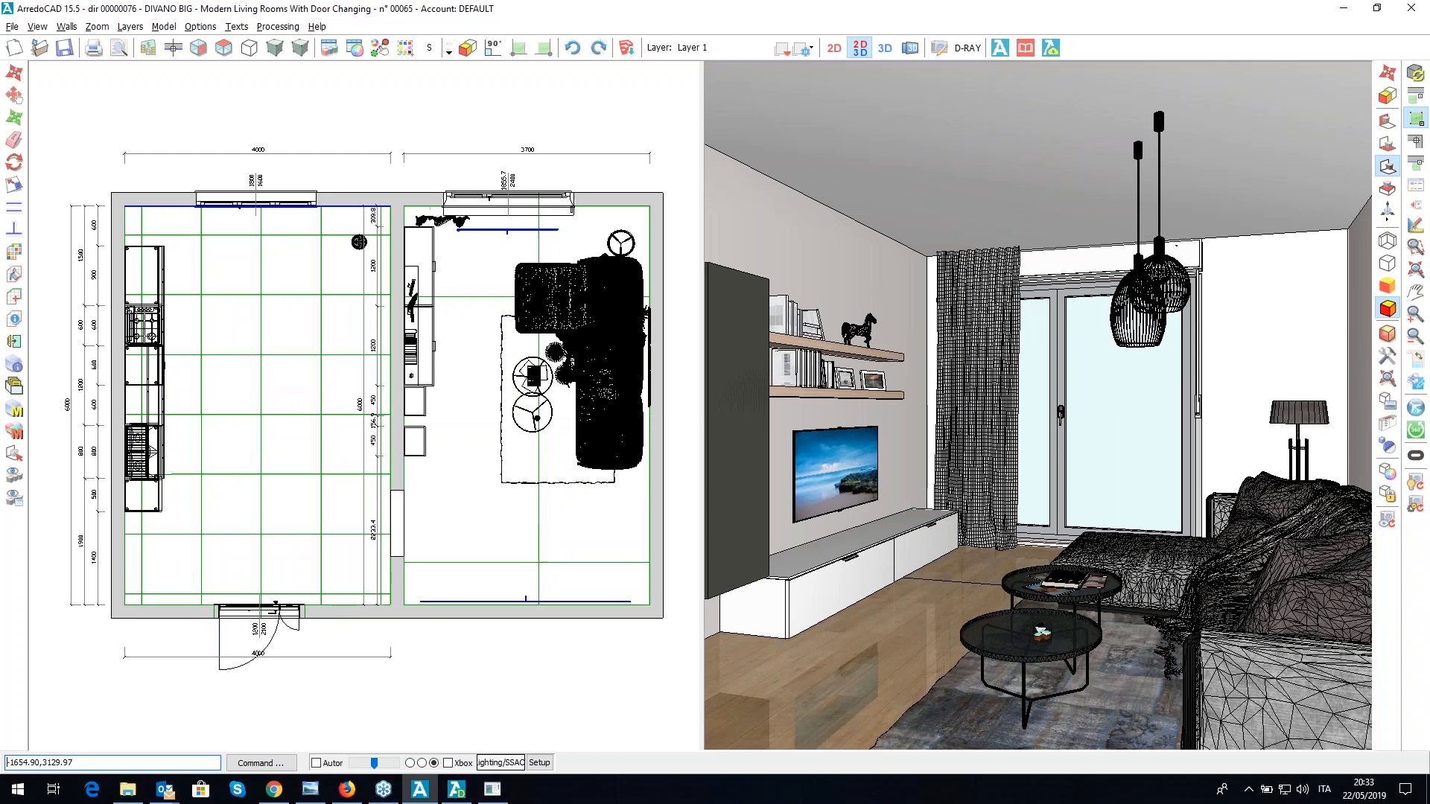
- Assign the D-RAY advanced preset PRESET_COAT_1 to the living room's wood floor material
{"action": "double_click", "coordinate": [291, 294]}
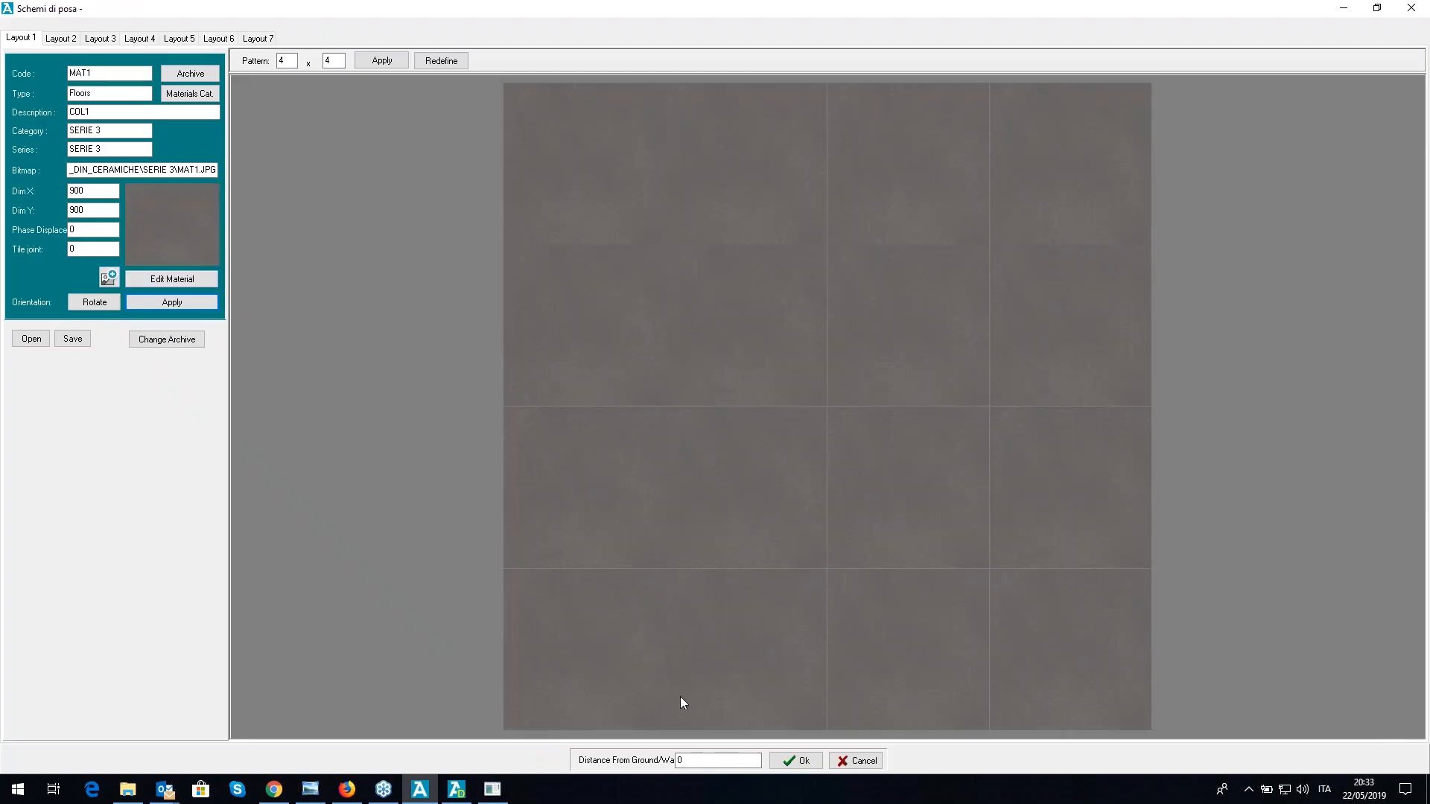
{"action": "left_click", "coordinate": [856, 761]}
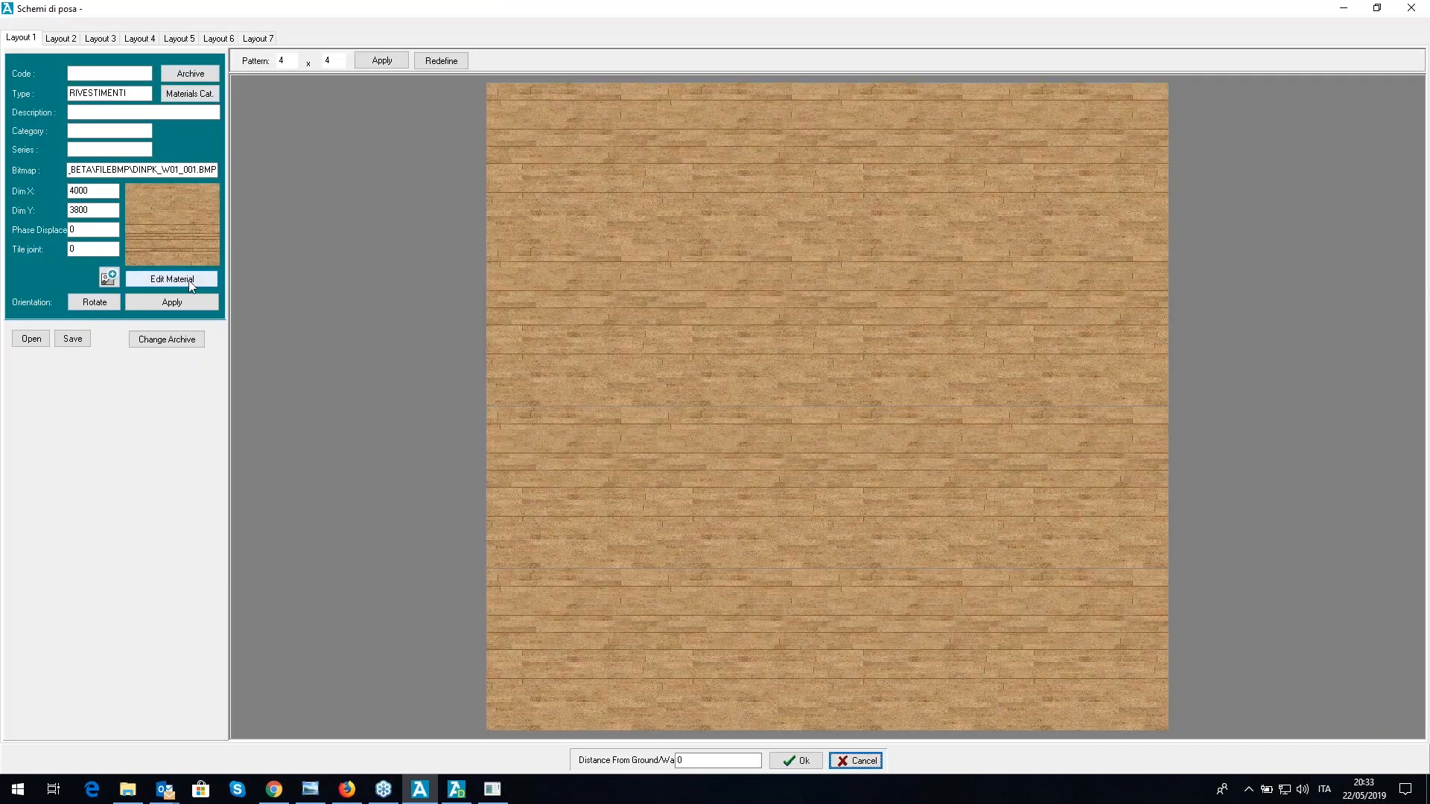
{"action": "left_click", "coordinate": [190, 282]}
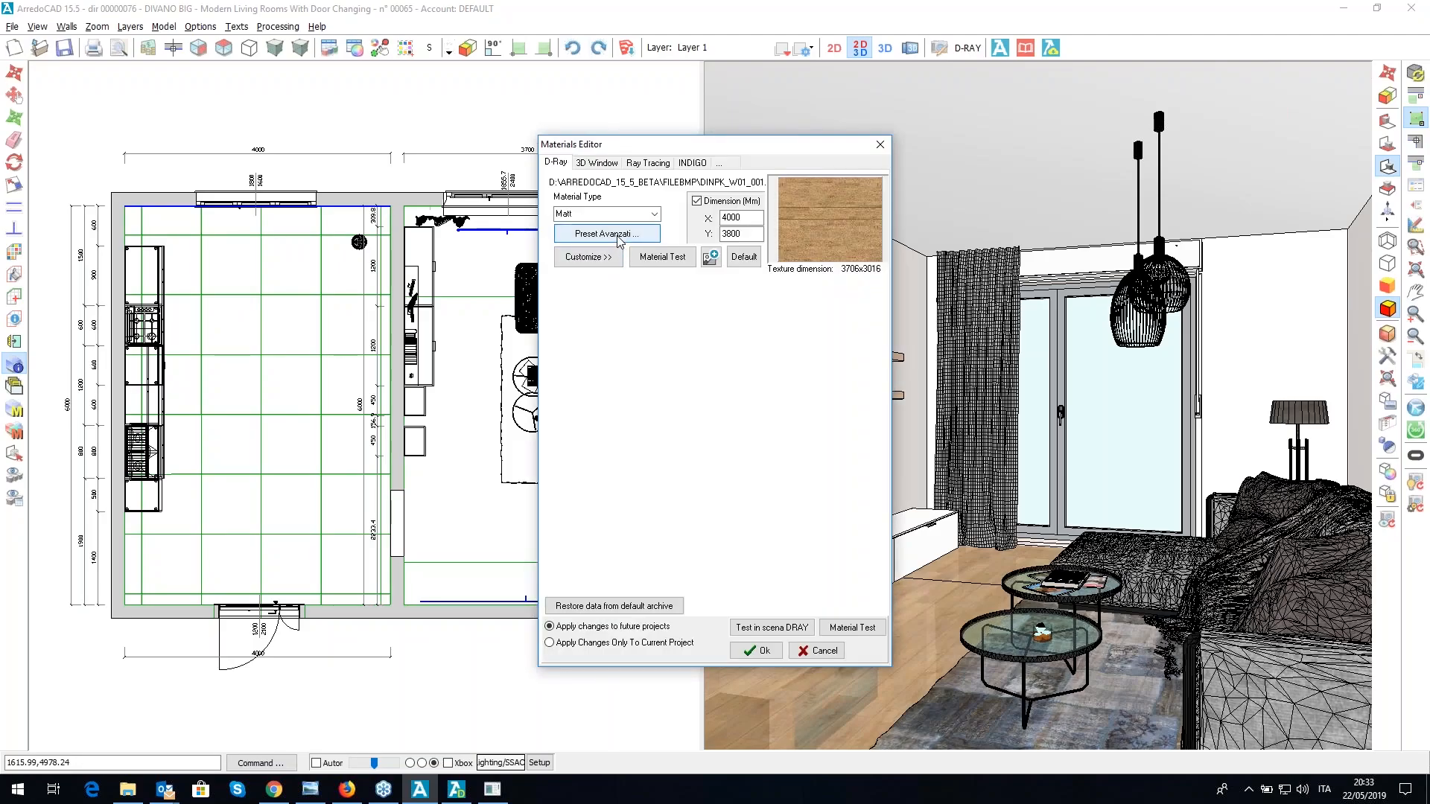
{"action": "left_click", "coordinate": [618, 235]}
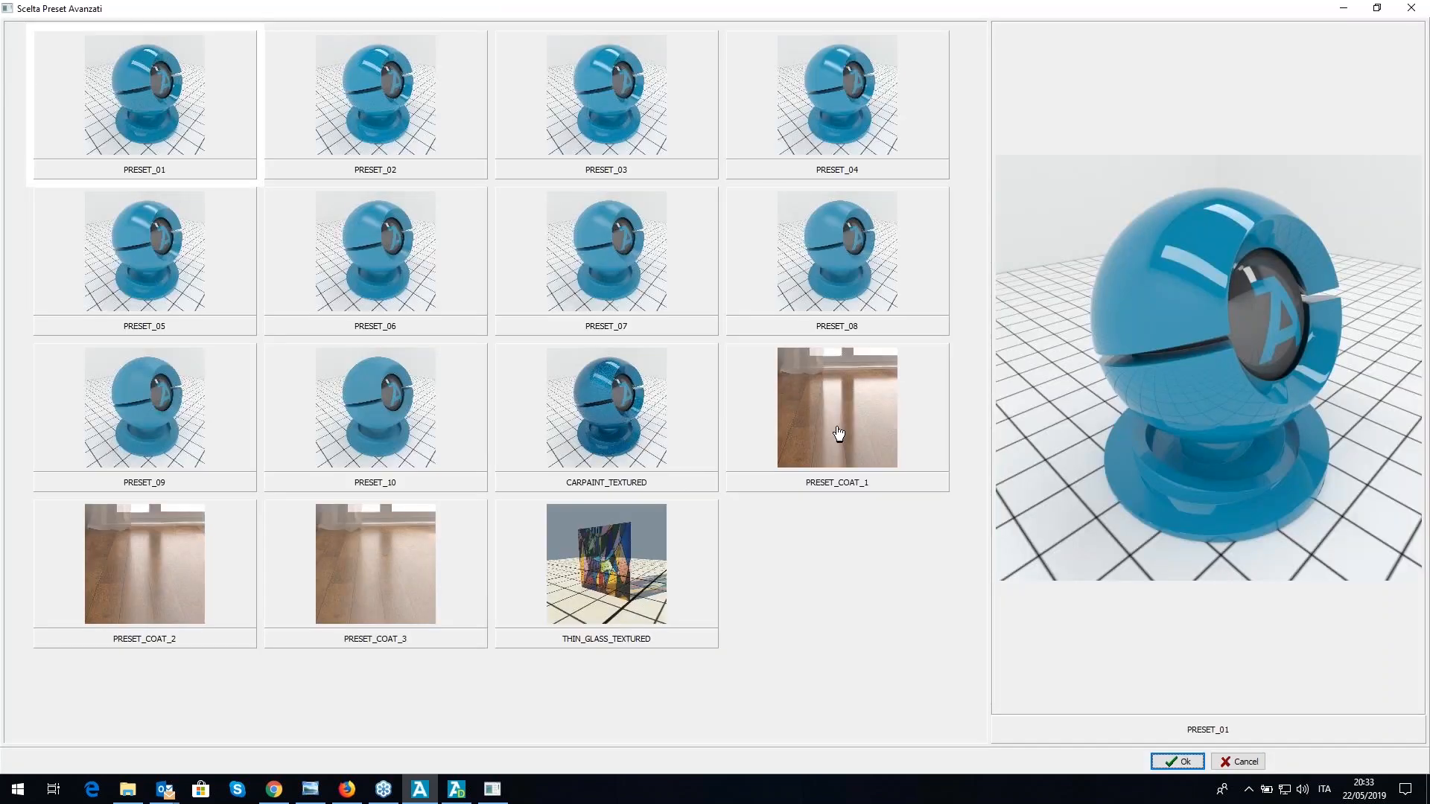
{"action": "left_click", "coordinate": [838, 432]}
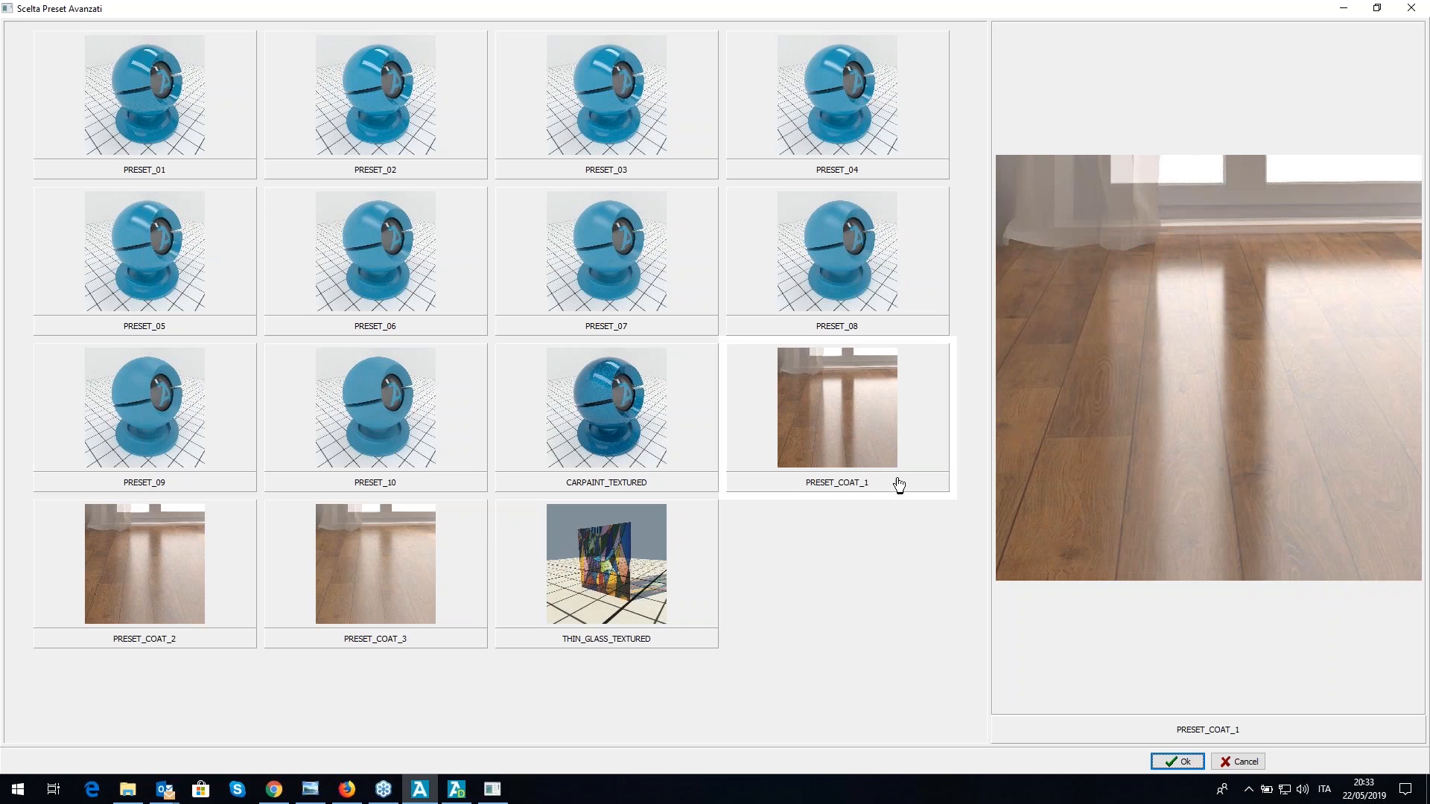
{"action": "left_click", "coordinate": [1175, 762]}
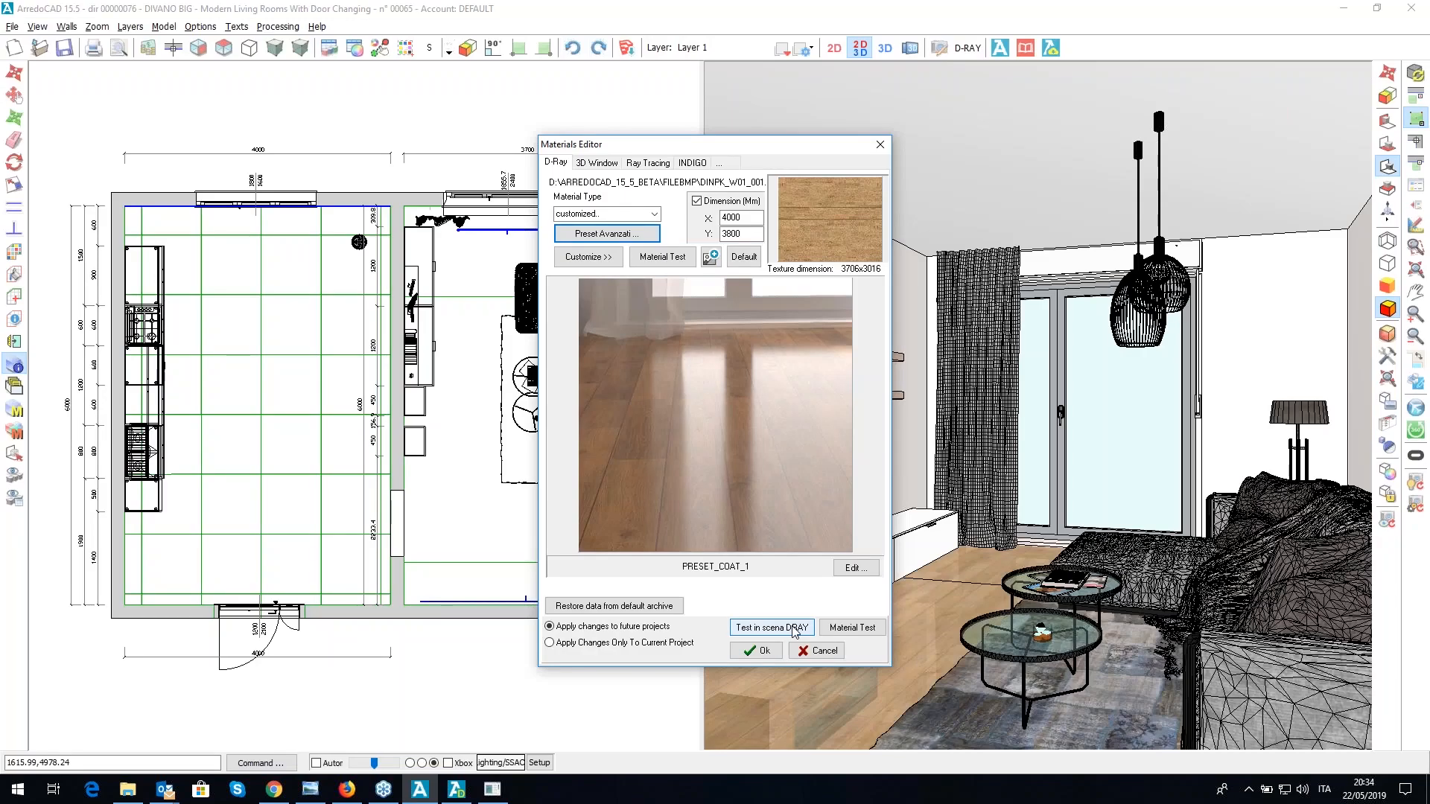
- Test the coated floor in the running D-RAY scene and save the floor's material changes
{"action": "left_click", "coordinate": [794, 628]}
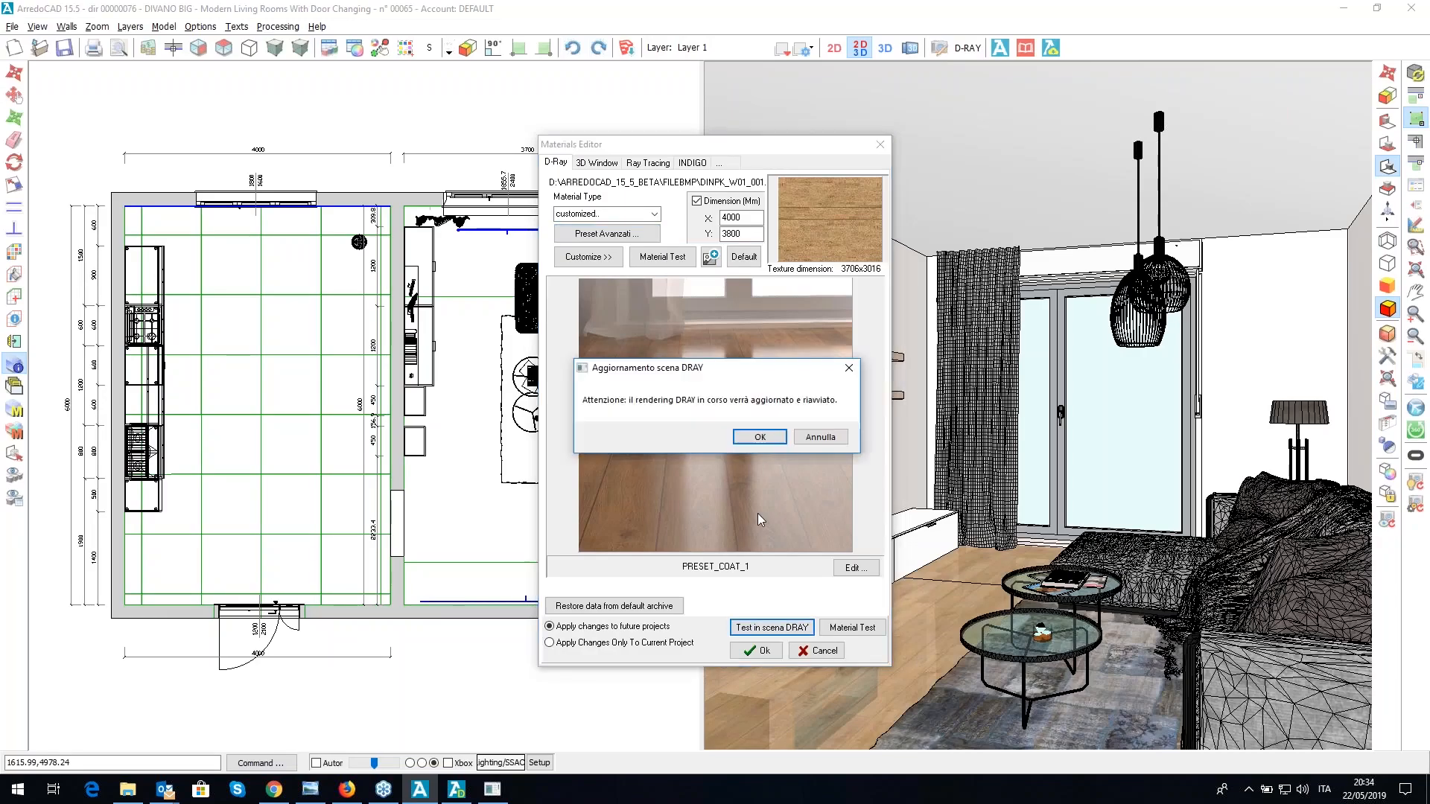
{"action": "left_click", "coordinate": [758, 437]}
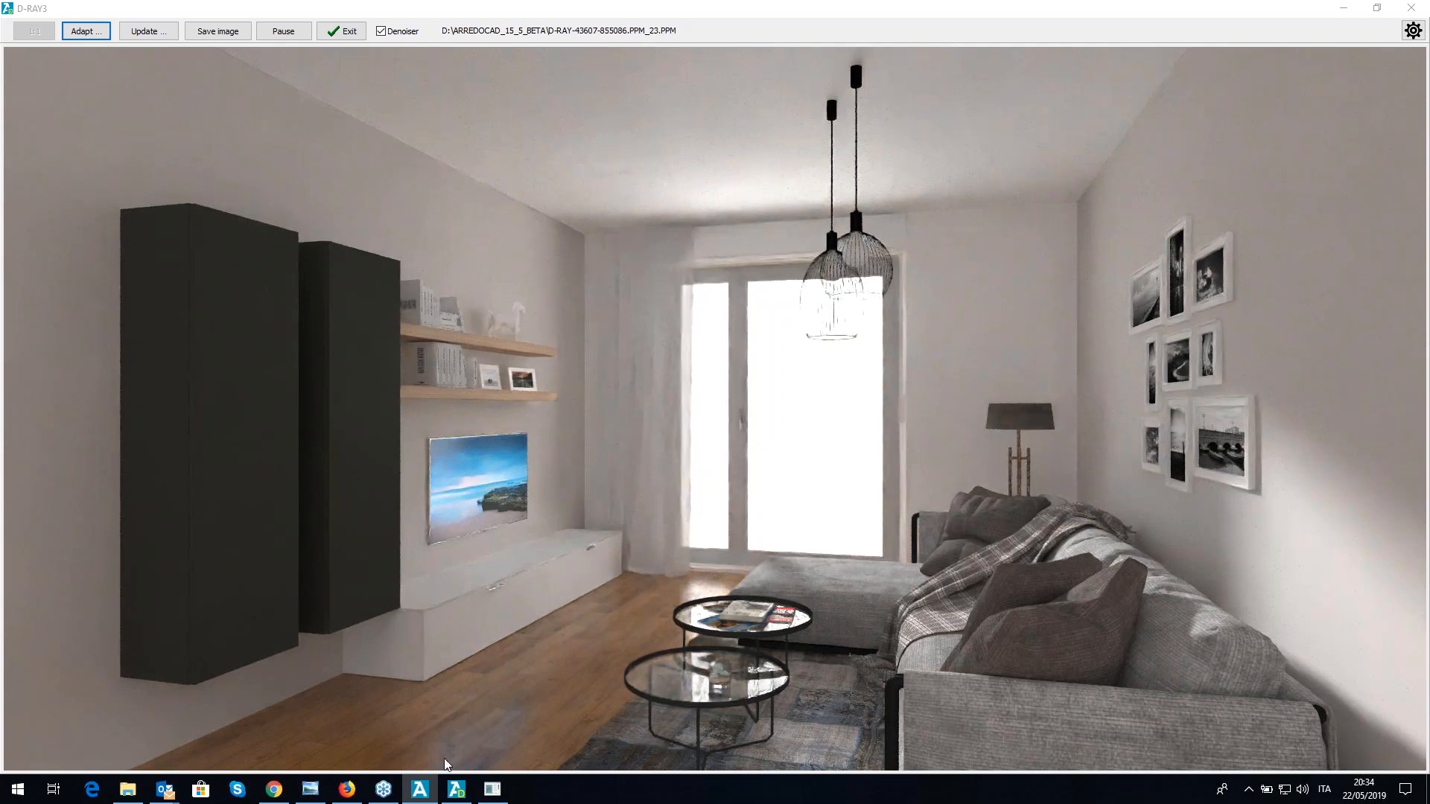
{"action": "left_click", "coordinate": [456, 788]}
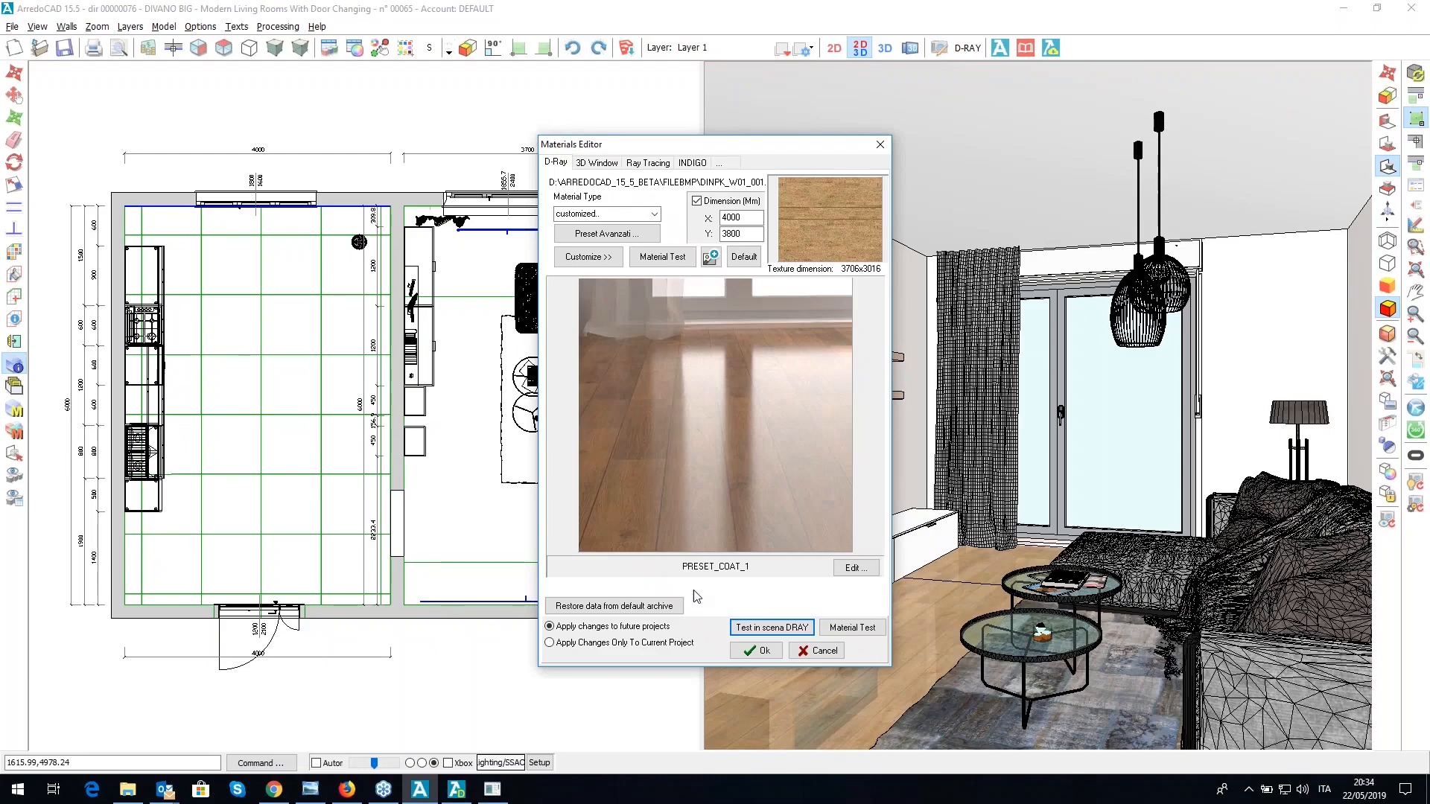
{"action": "left_click", "coordinate": [758, 651]}
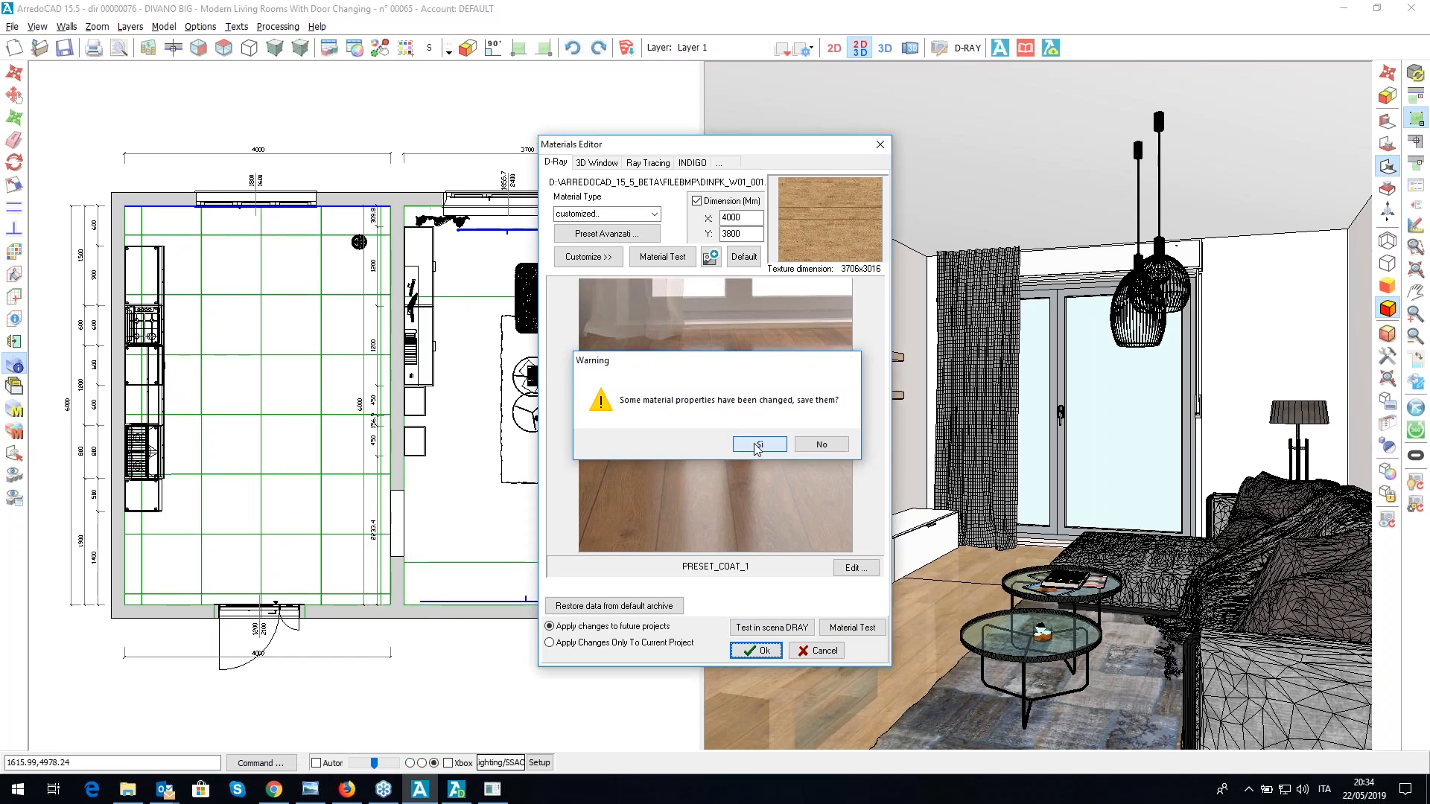
{"action": "left_click", "coordinate": [758, 444]}
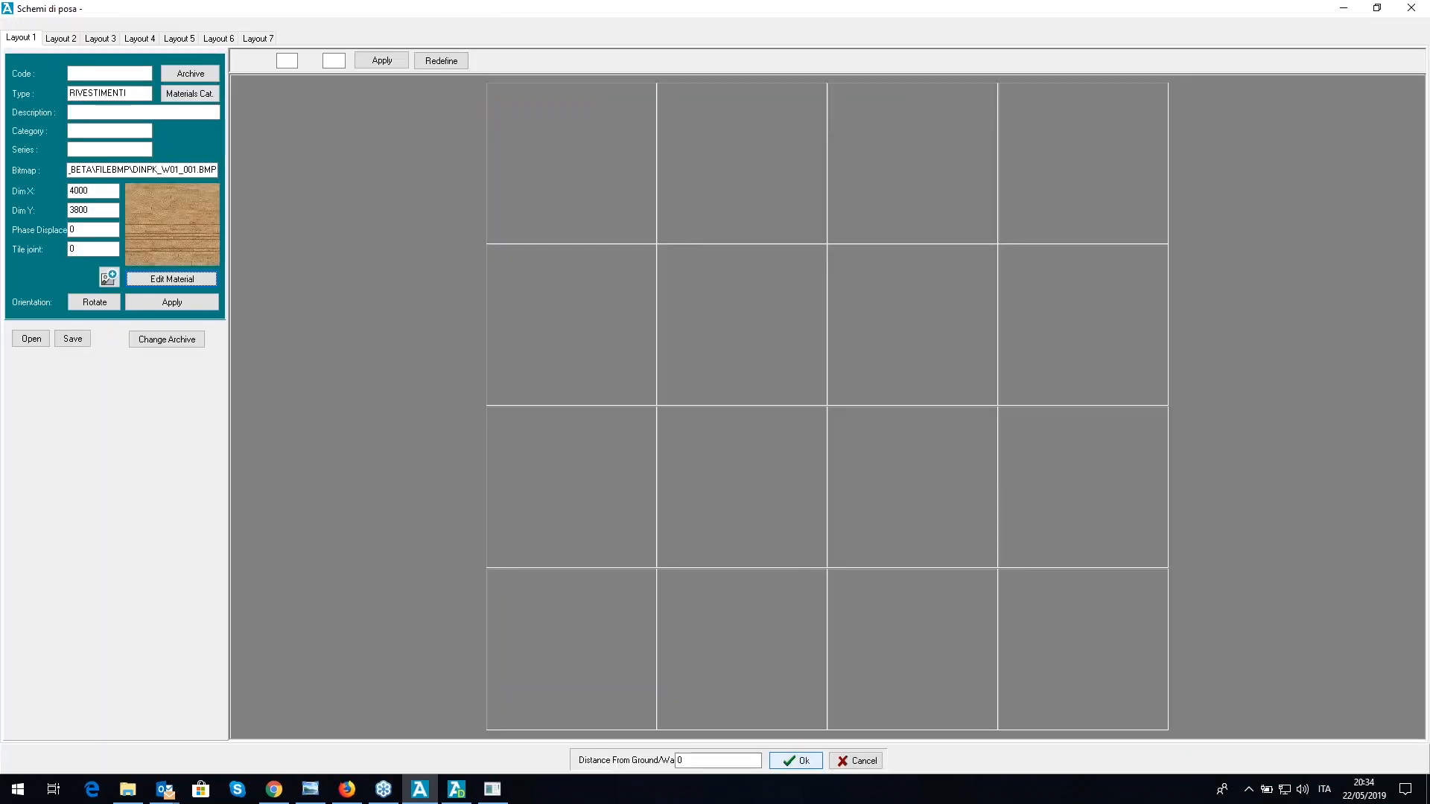
{"action": "left_click", "coordinate": [796, 761]}
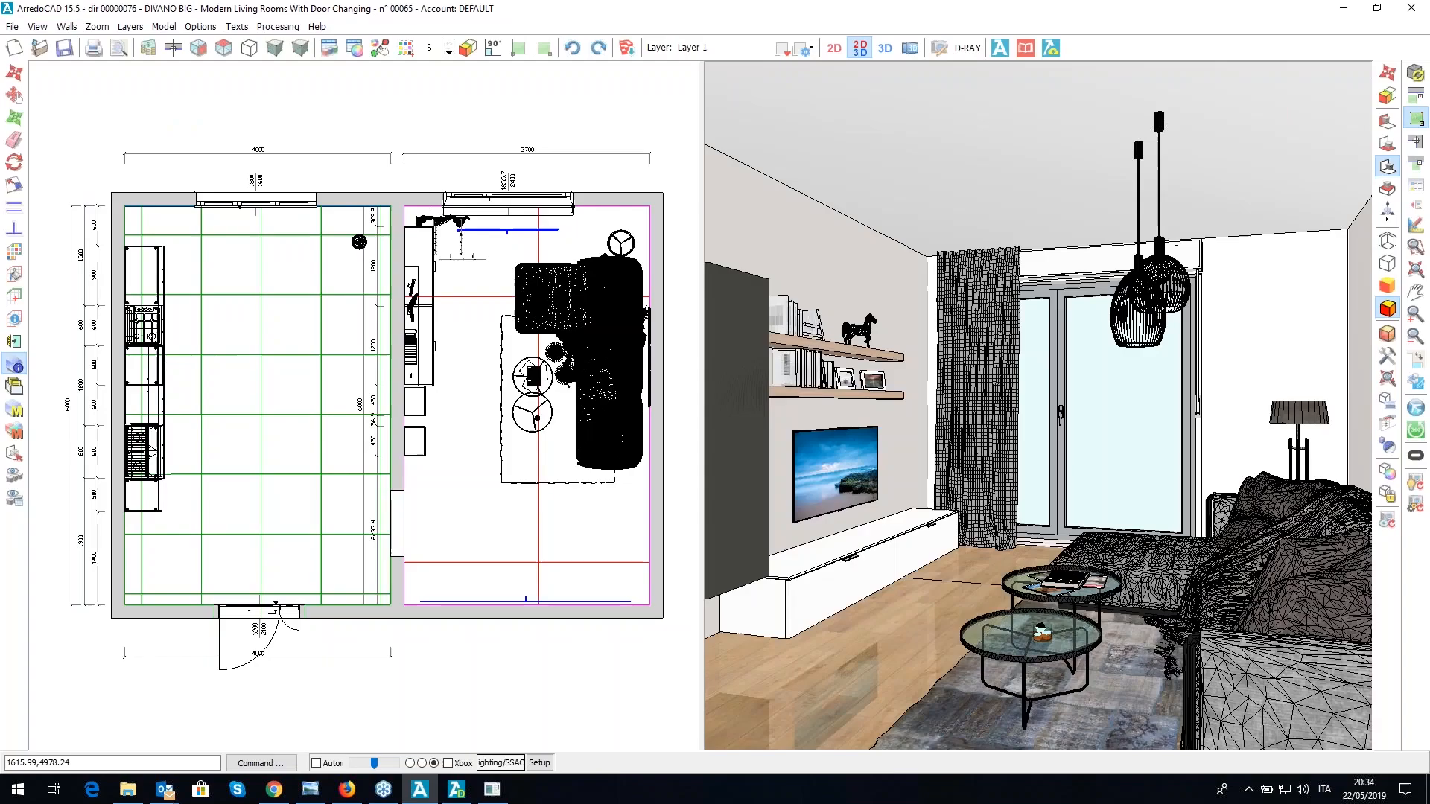
- Assign the D-RAY advanced preset PRESET_02 to the dark RAL_6015_L material of the living room wall cabinets
{"action": "double_click", "coordinate": [753, 466]}
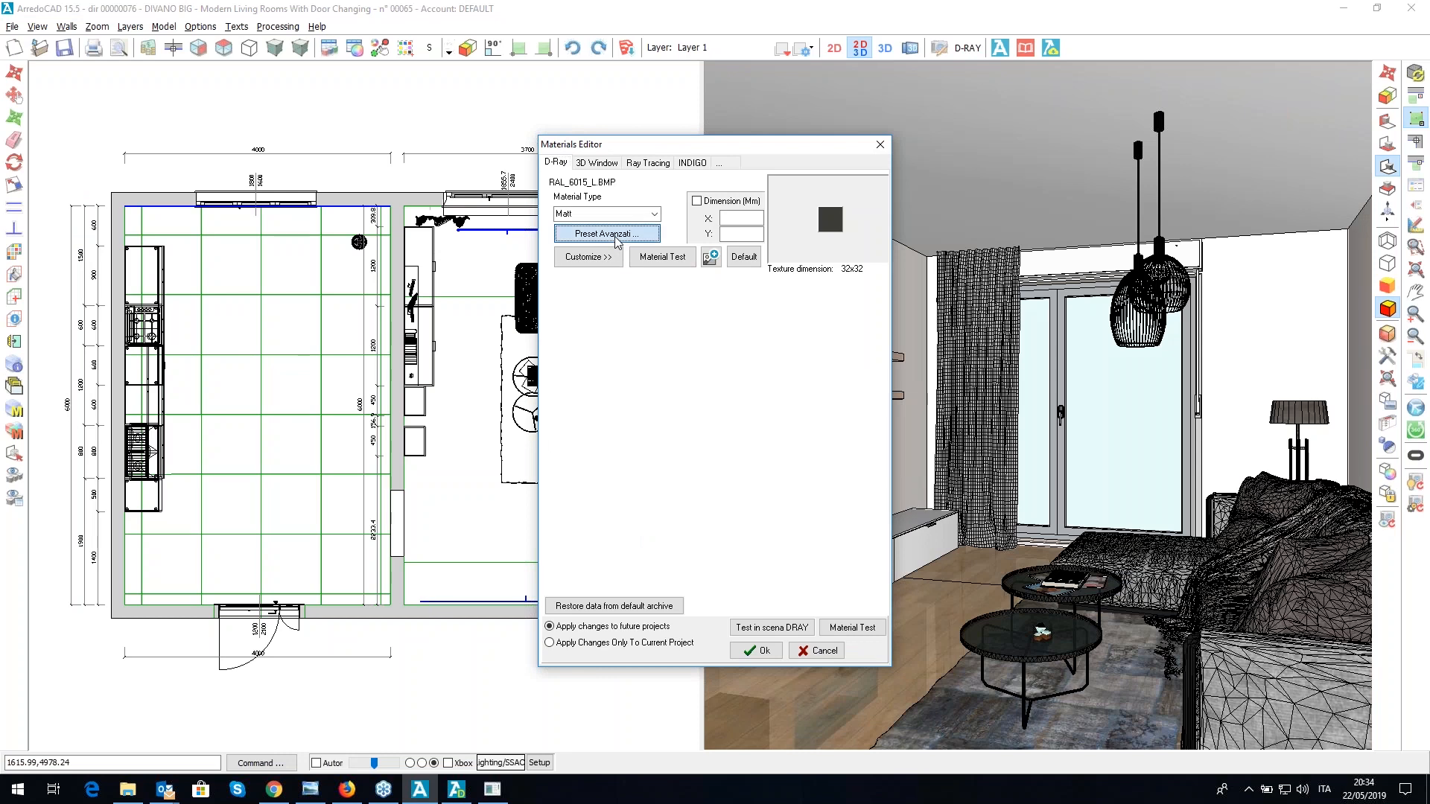
{"action": "left_click", "coordinate": [615, 235]}
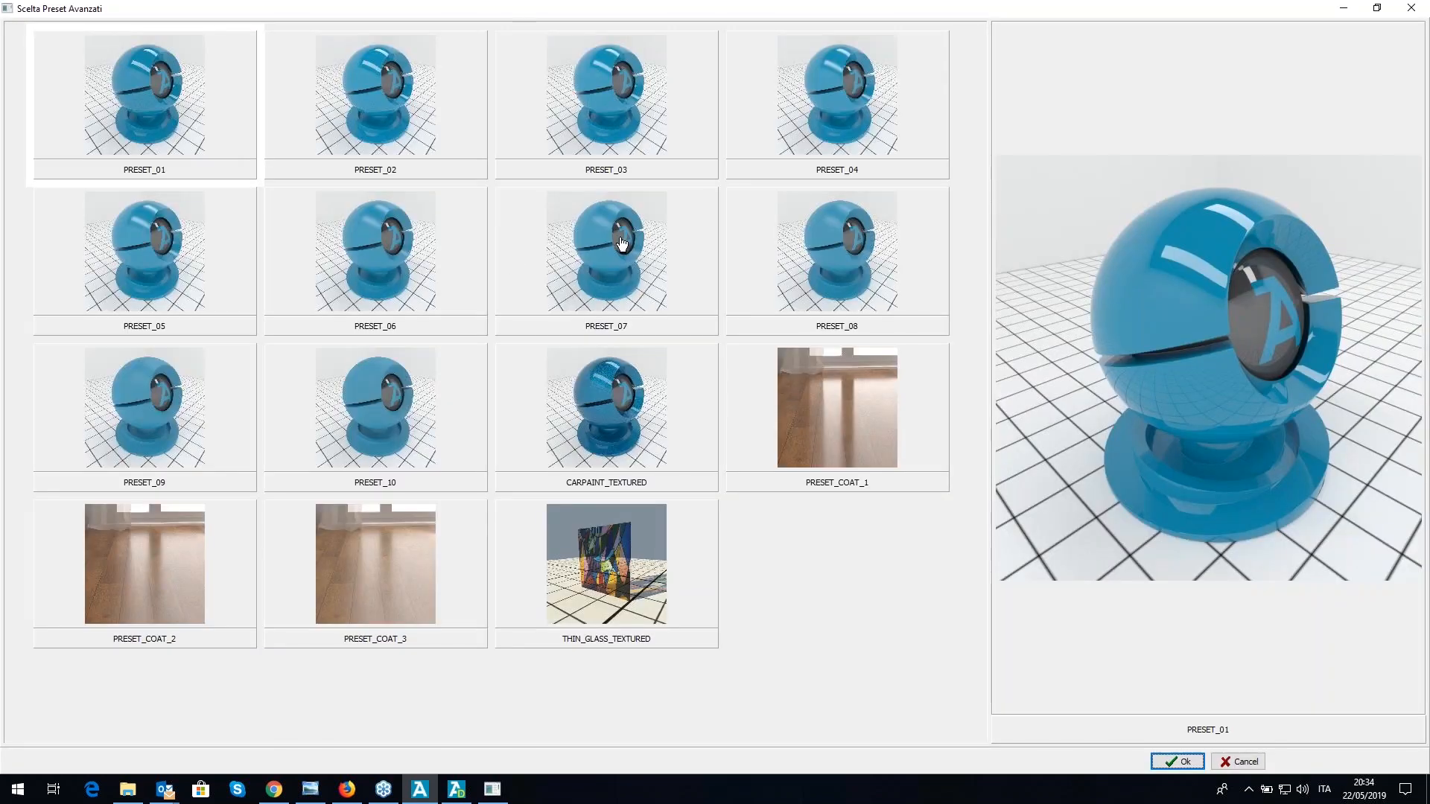
{"action": "left_click", "coordinate": [597, 118]}
{"action": "left_click", "coordinate": [417, 417]}
{"action": "left_click", "coordinate": [602, 249]}
{"action": "left_click", "coordinate": [581, 139]}
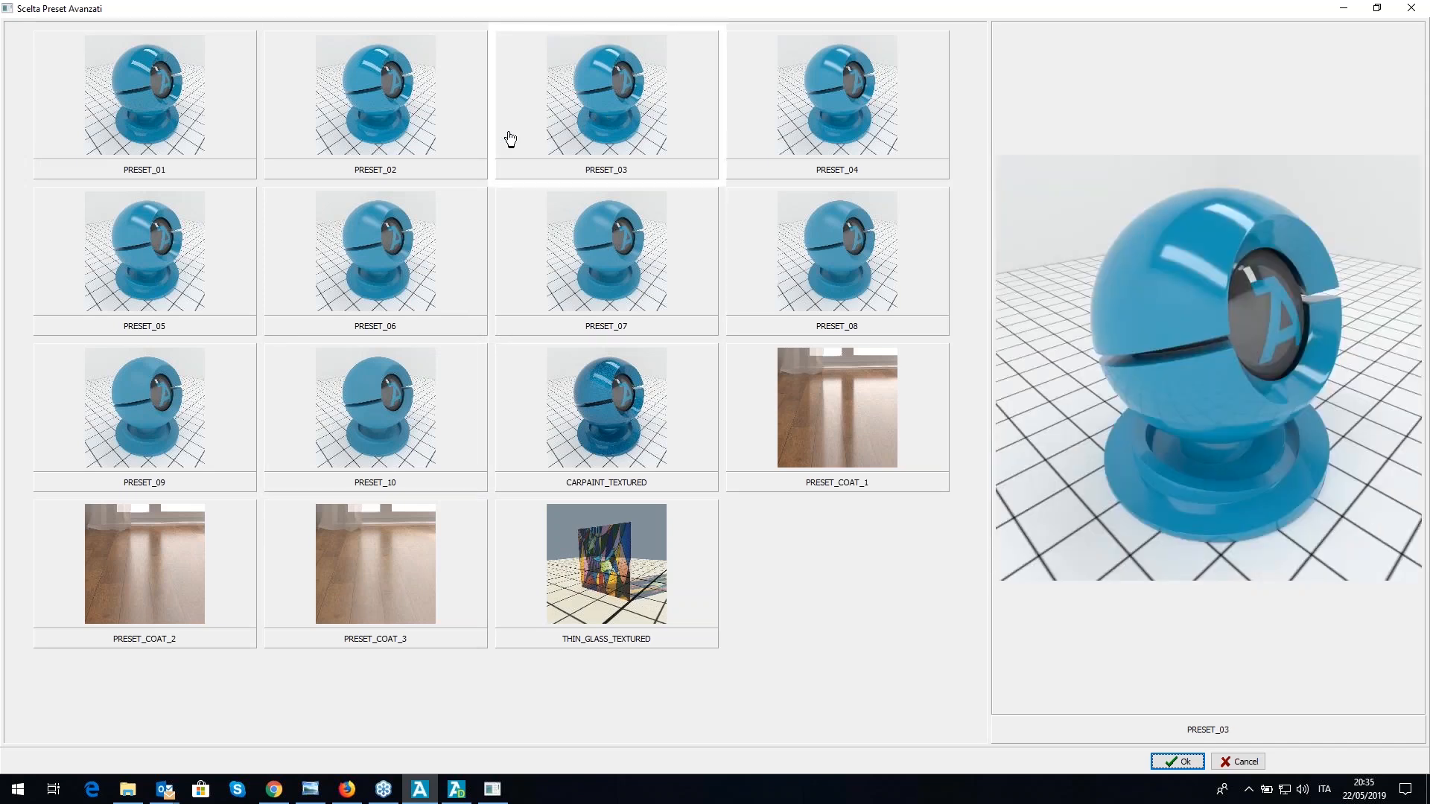
{"action": "left_click", "coordinate": [400, 122]}
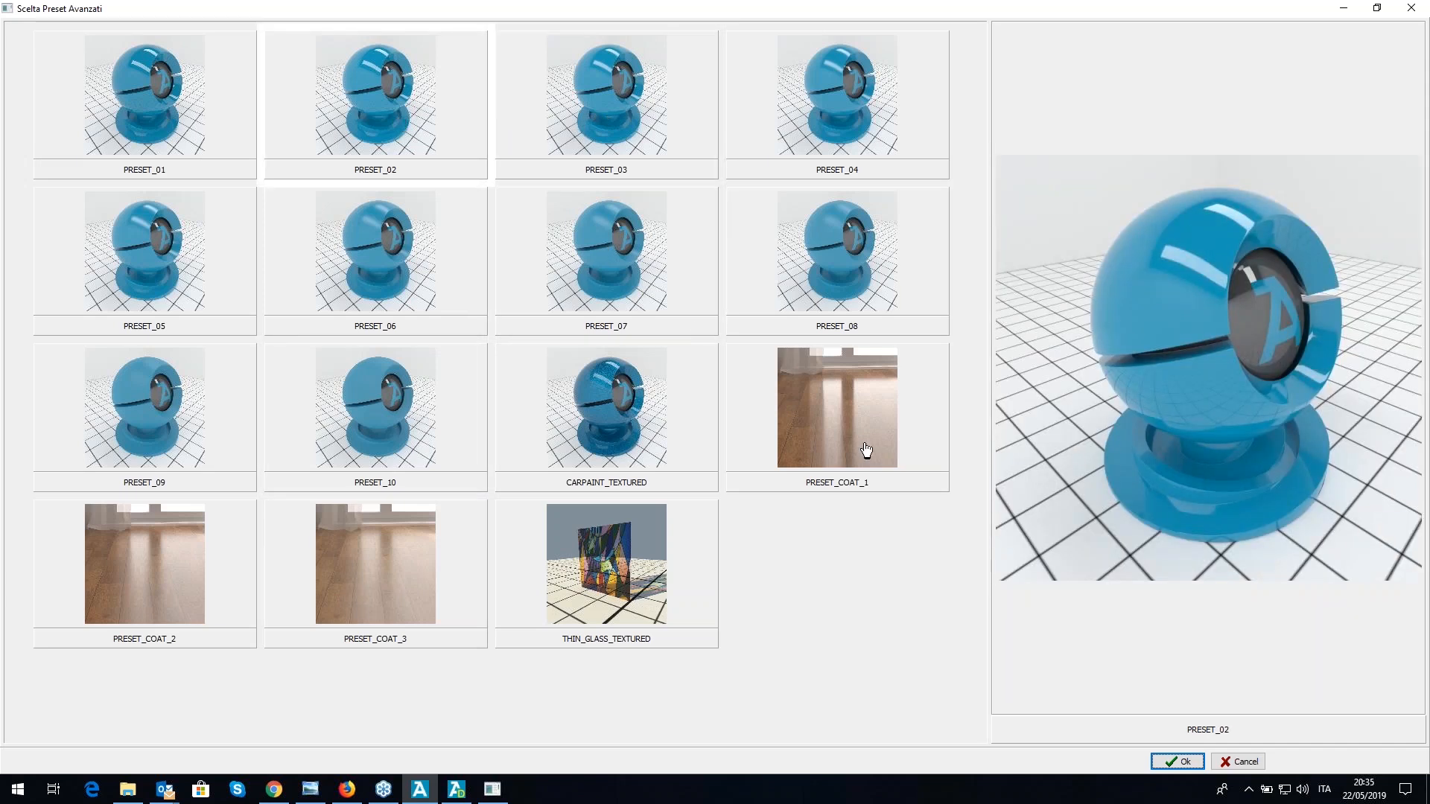
{"action": "left_click", "coordinate": [1156, 760]}
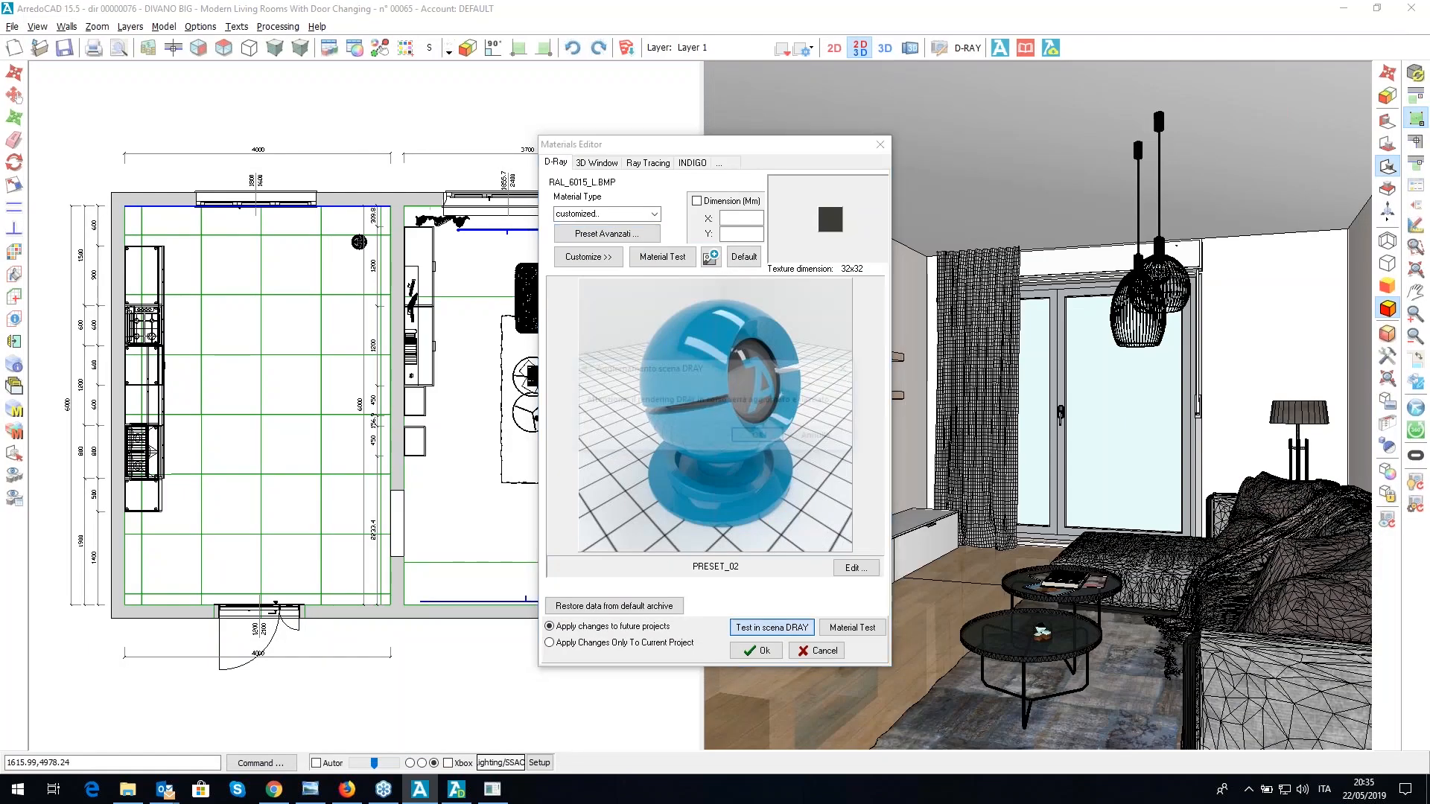
- Update the running D-RAY scene with the cabinets' preset and save the cabinet material changes
{"action": "left_click", "coordinate": [743, 435]}
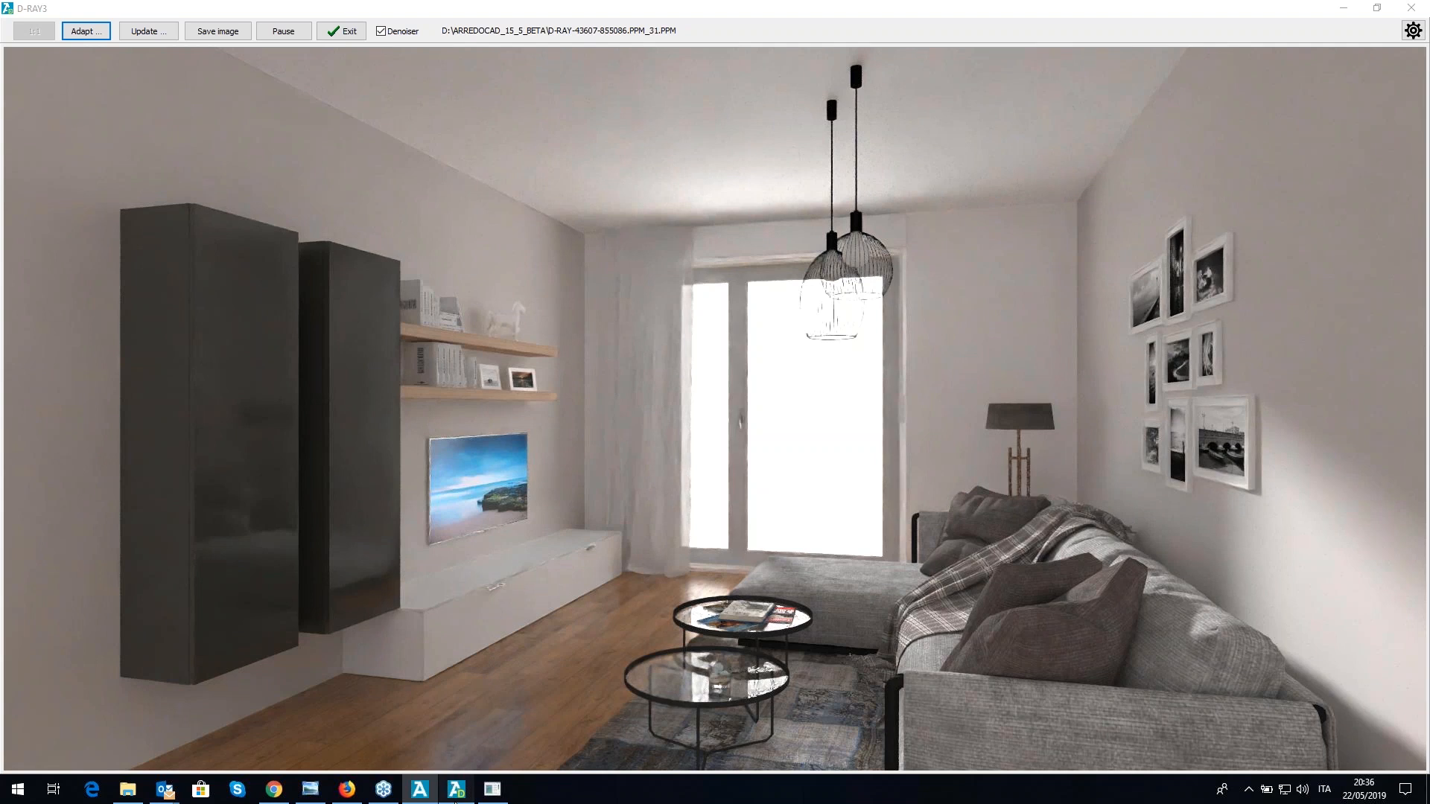
{"action": "left_click", "coordinate": [419, 789]}
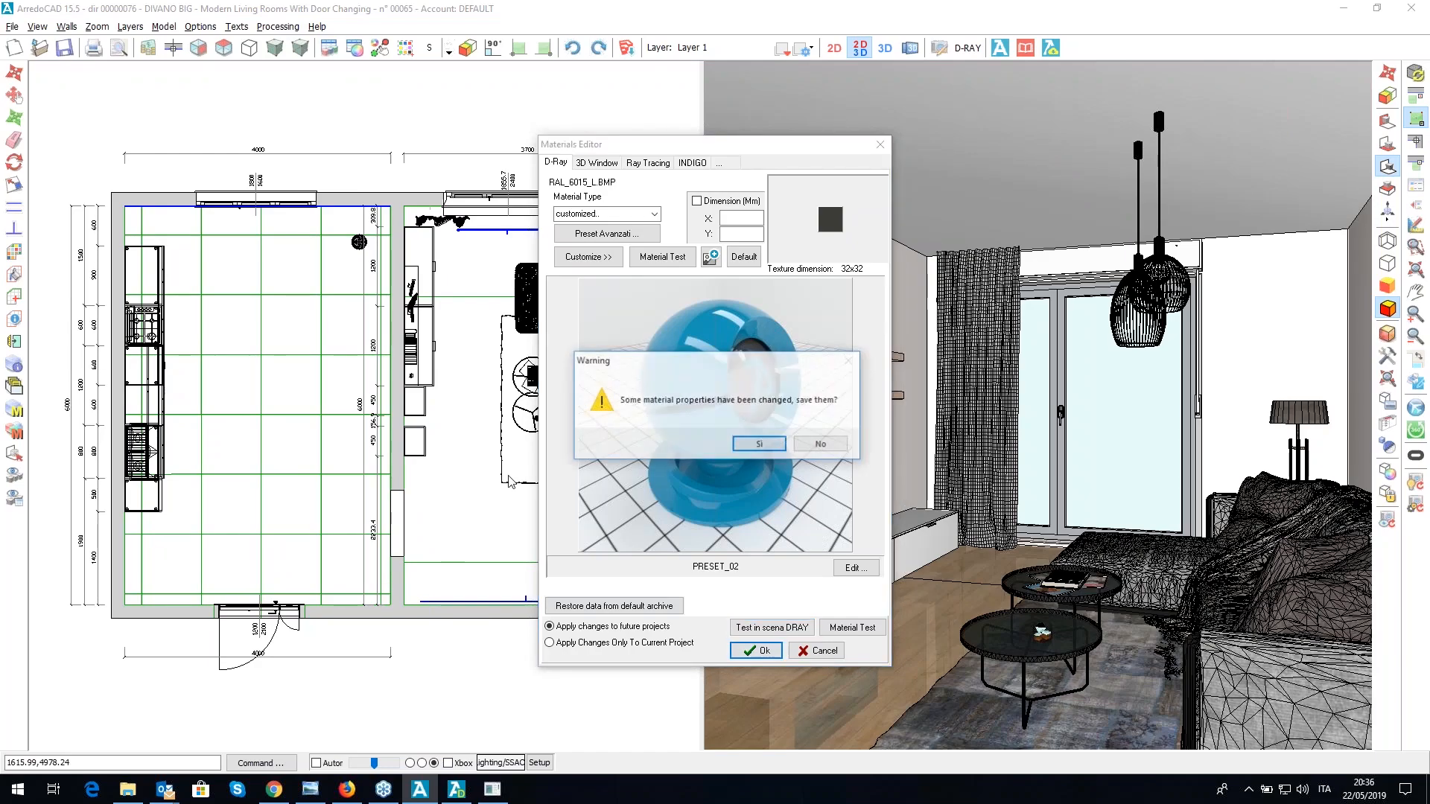
{"action": "left_click", "coordinate": [759, 444]}
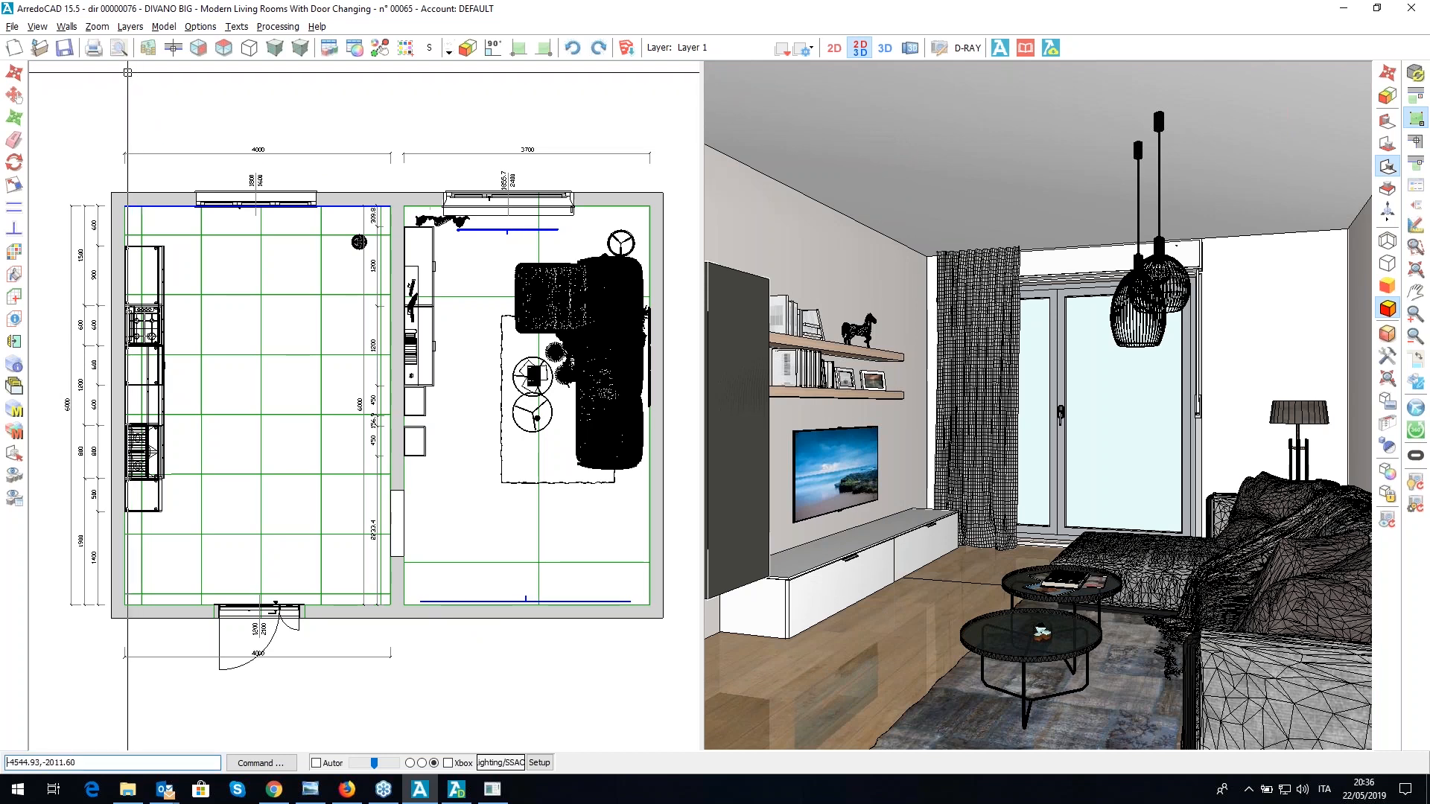
- Generate a print preview including the plan, front view and tops / frames / plinths / shelves drawings
{"action": "left_click", "coordinate": [118, 47]}
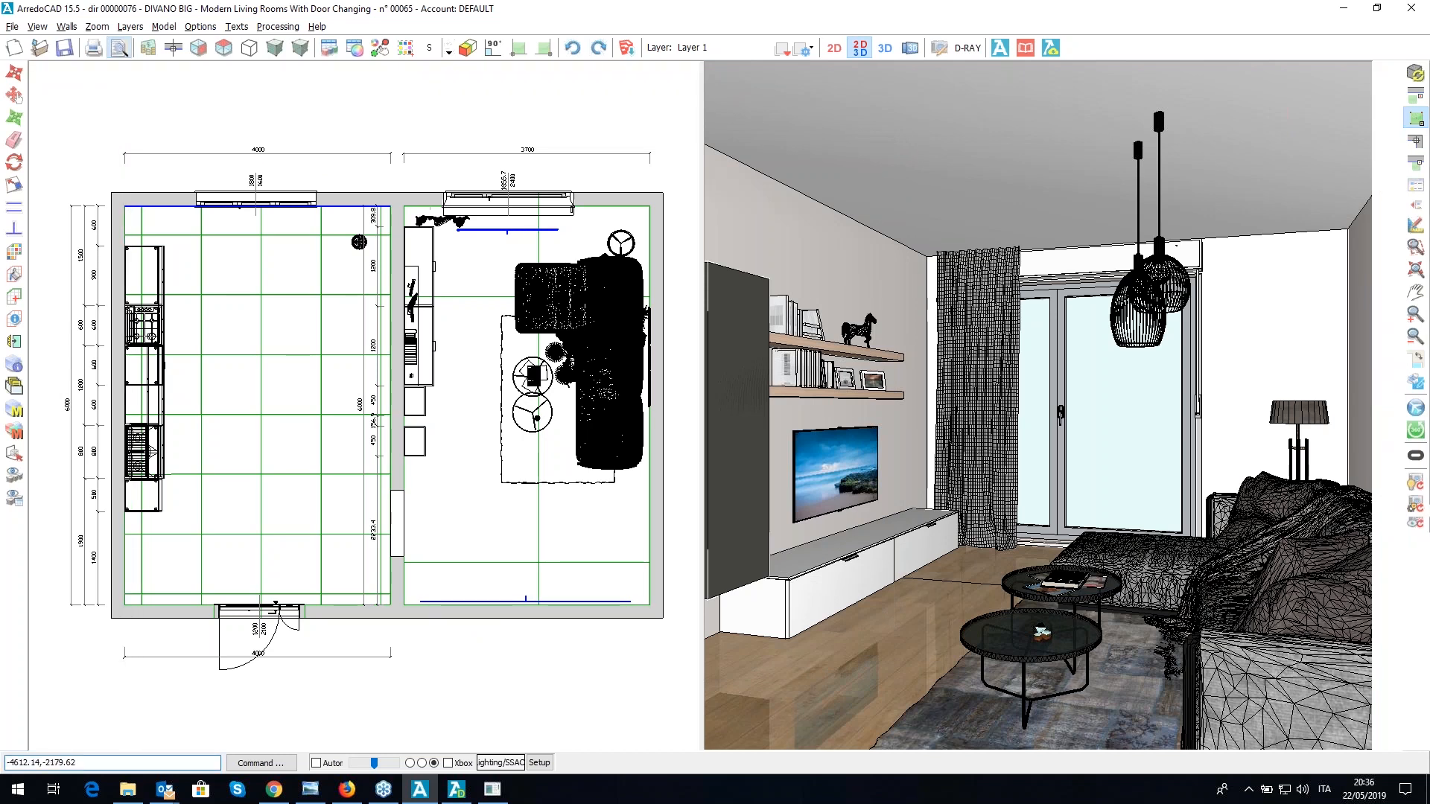
{"action": "left_click", "coordinate": [570, 297]}
{"action": "left_click", "coordinate": [569, 350]}
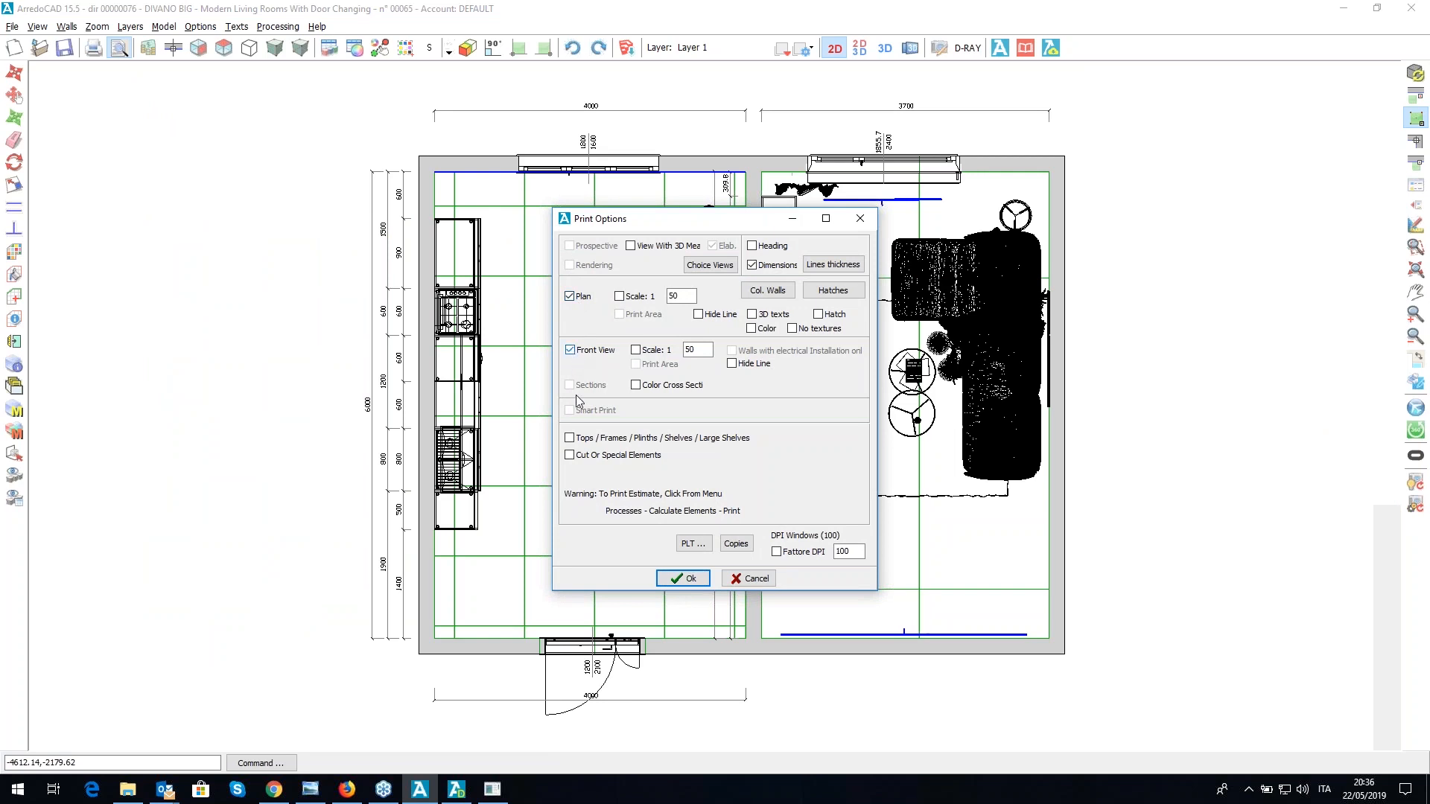
{"action": "left_click", "coordinate": [570, 438]}
{"action": "left_click", "coordinate": [683, 578]}
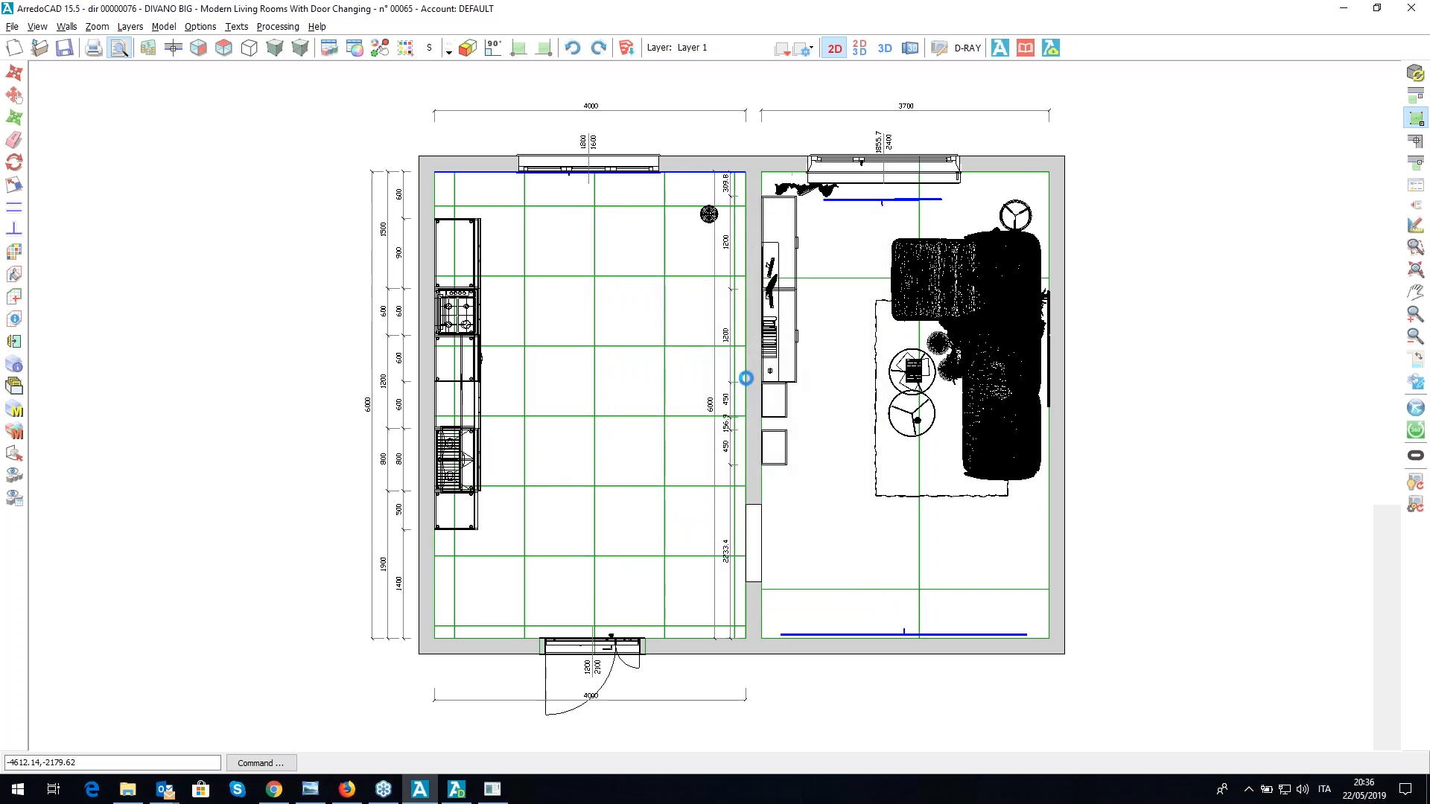
- Page through the print preview to examine the dimensioned floor plan and the front views of the kitchen and living room walls
{"action": "left_click", "coordinate": [811, 368]}
{"action": "left_click", "coordinate": [782, 405]}
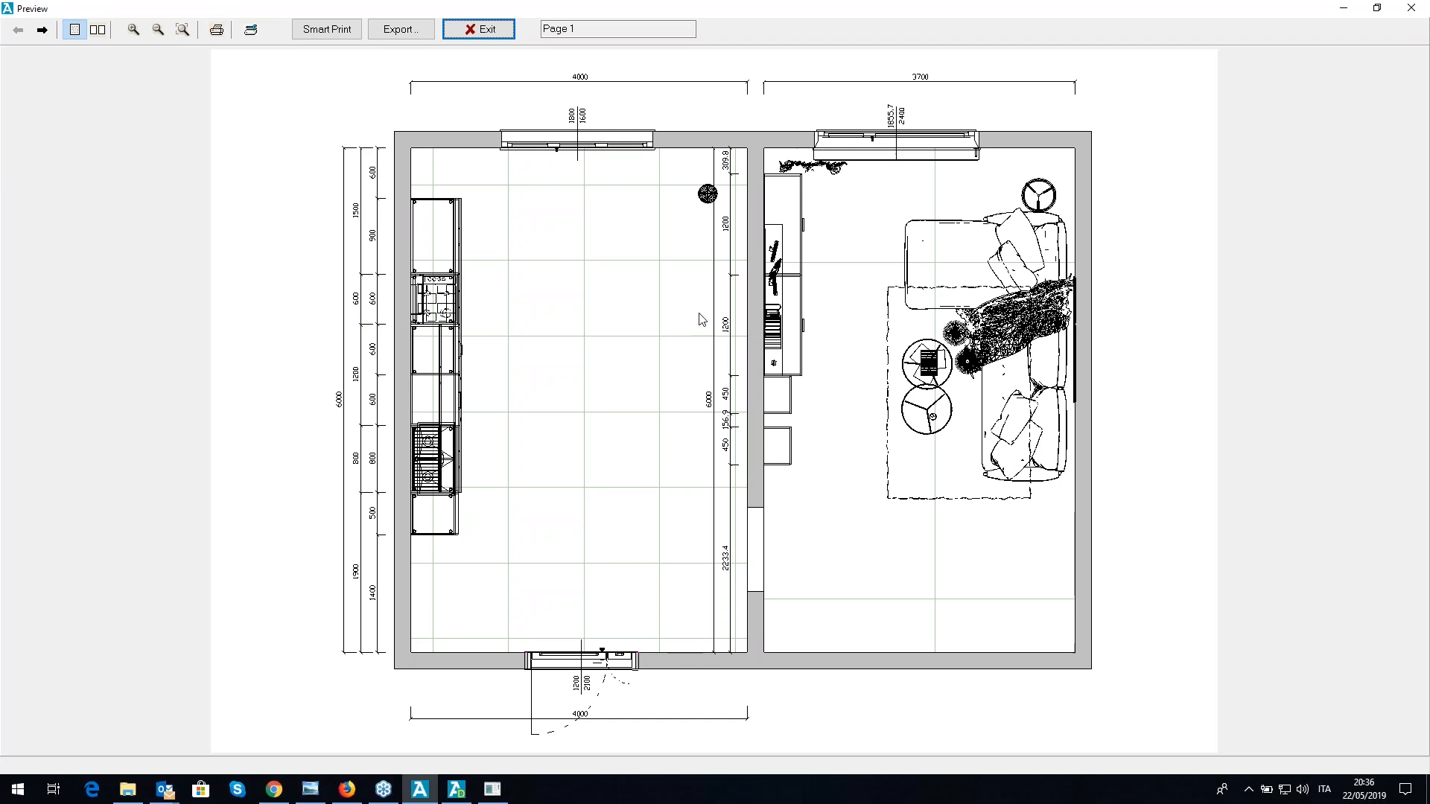
{"action": "left_click", "coordinate": [42, 29]}
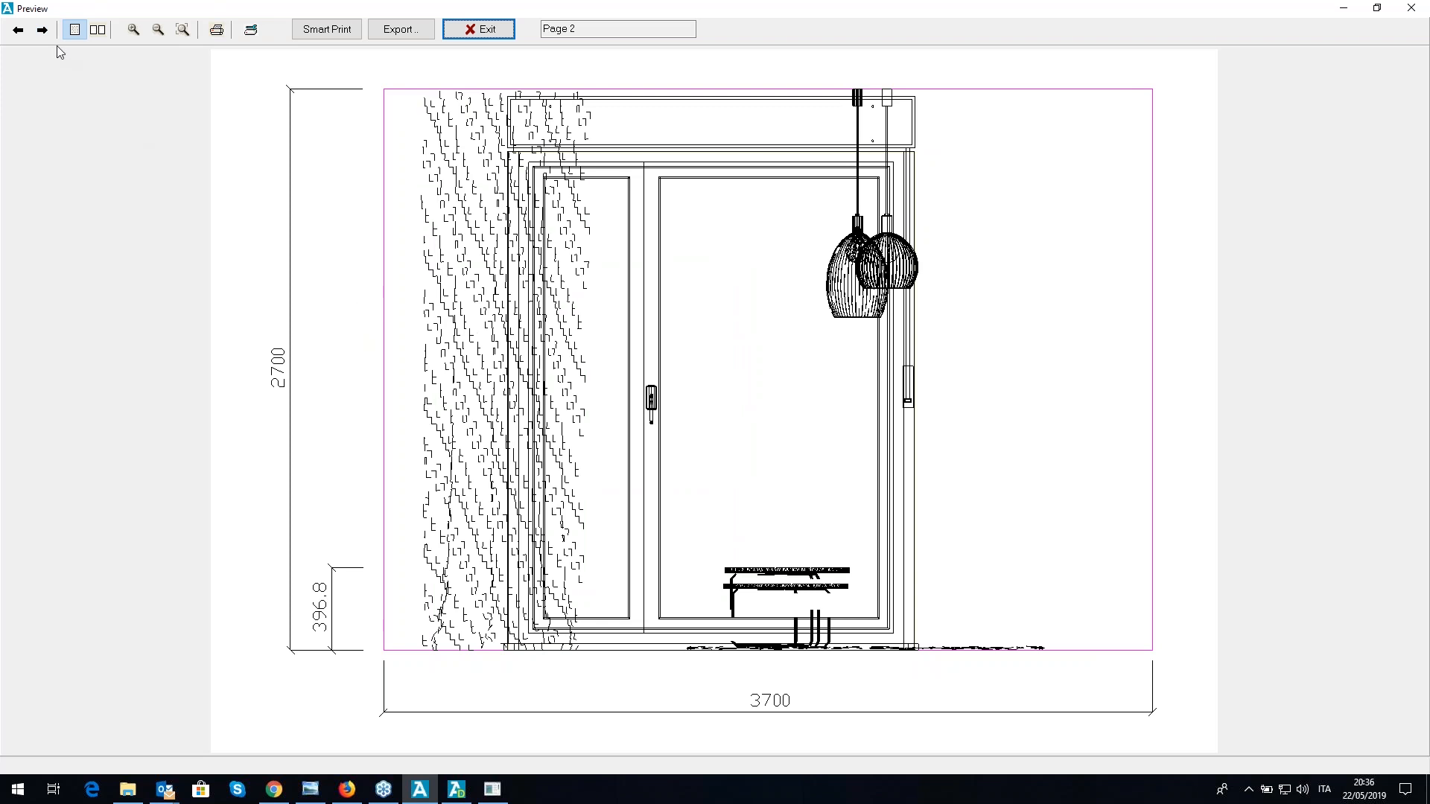
{"action": "left_click", "coordinate": [42, 33]}
{"action": "left_click", "coordinate": [42, 32]}
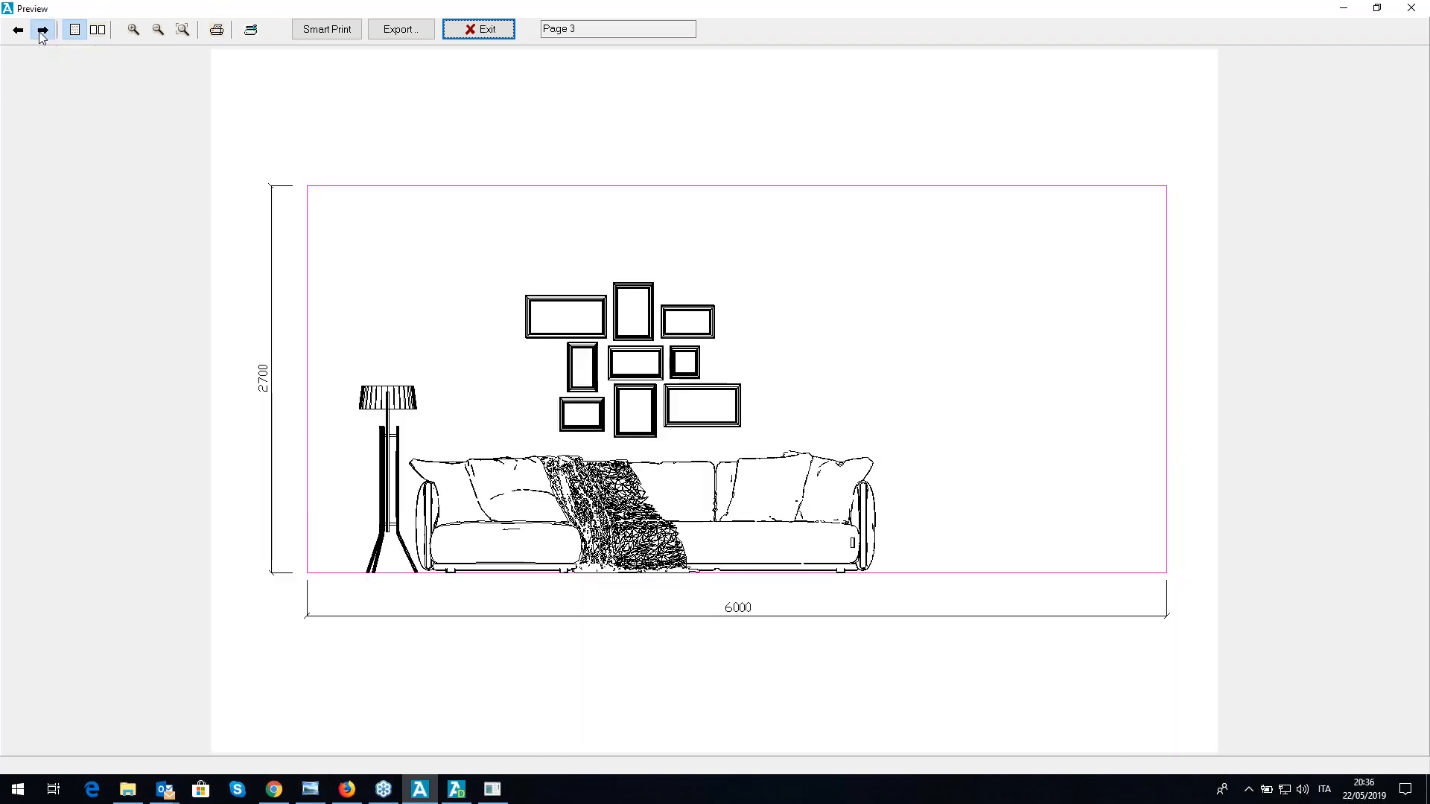
{"action": "left_click", "coordinate": [43, 30]}
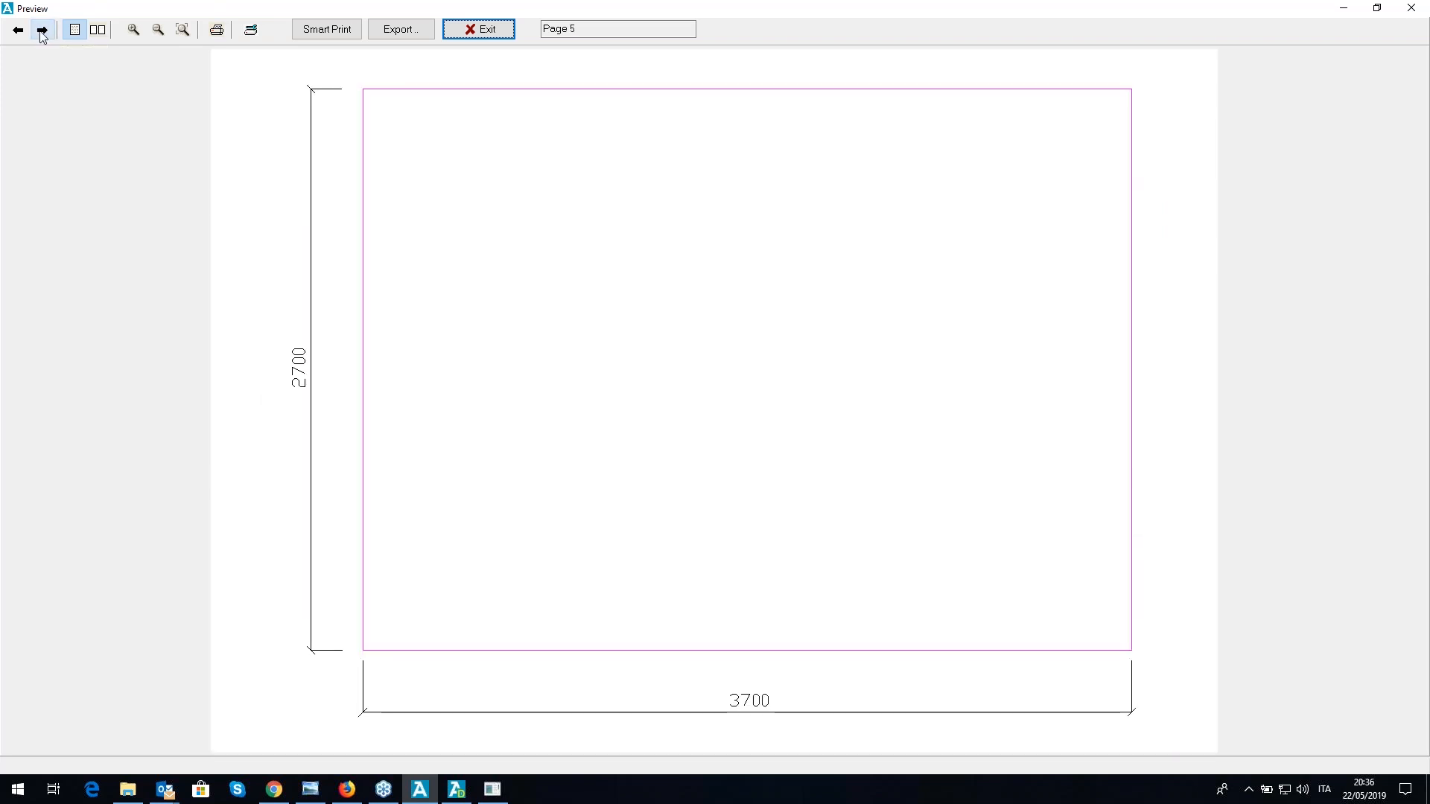
{"action": "left_click", "coordinate": [43, 30]}
{"action": "left_click", "coordinate": [42, 30]}
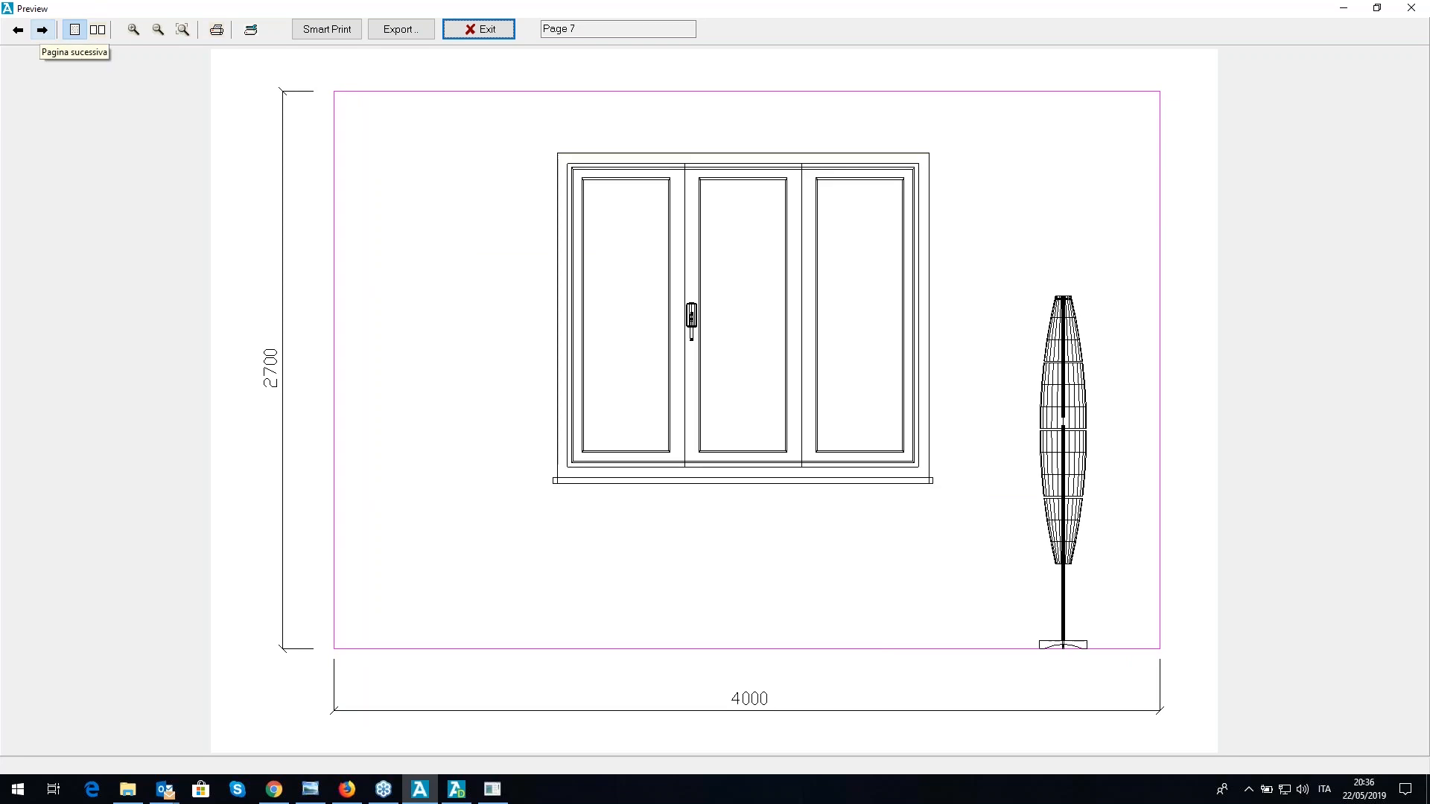
{"action": "left_click", "coordinate": [42, 30]}
- Review the worktop, plinth and shelf drawings in the print preview, and leave the preview
{"action": "left_click", "coordinate": [42, 30]}
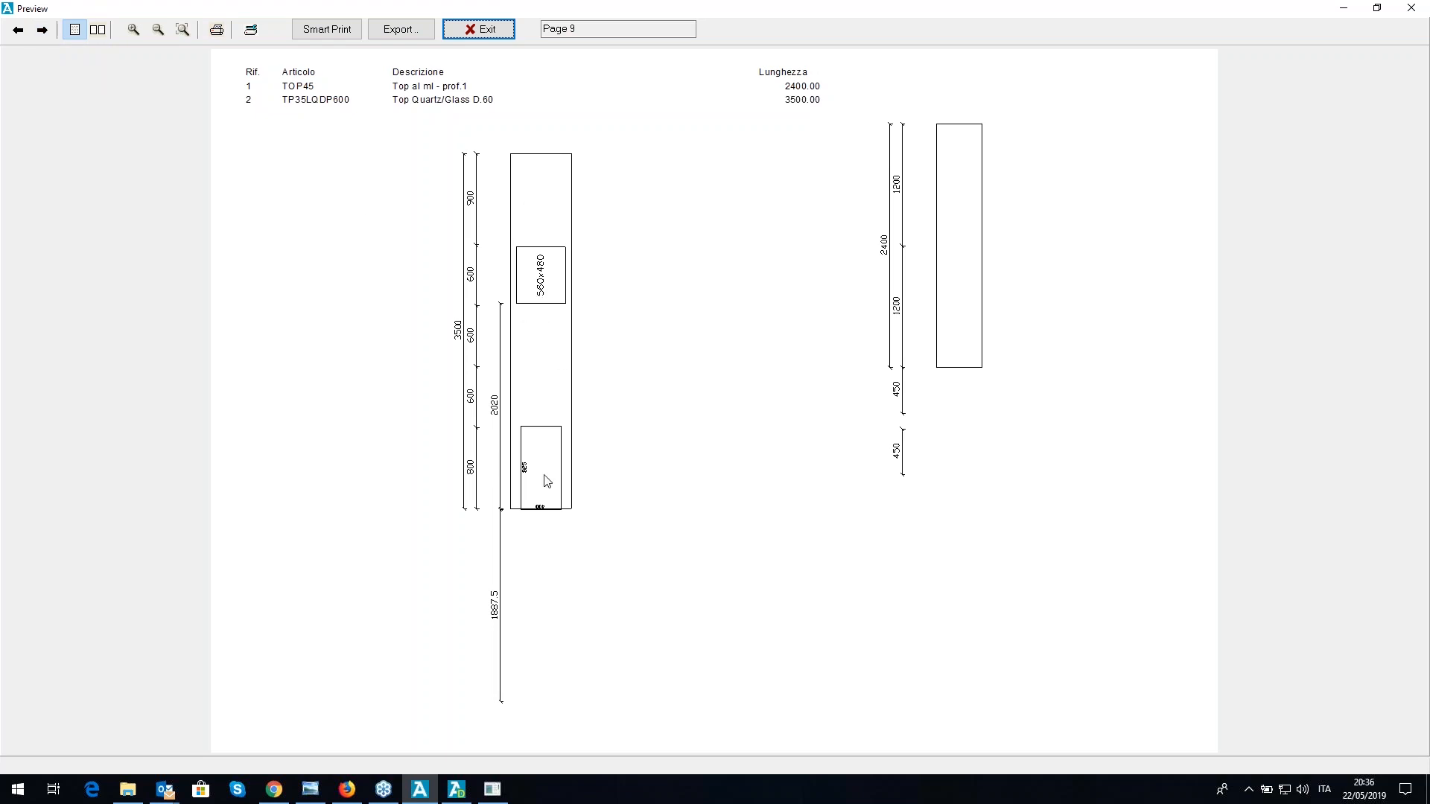
{"action": "left_click", "coordinate": [43, 30]}
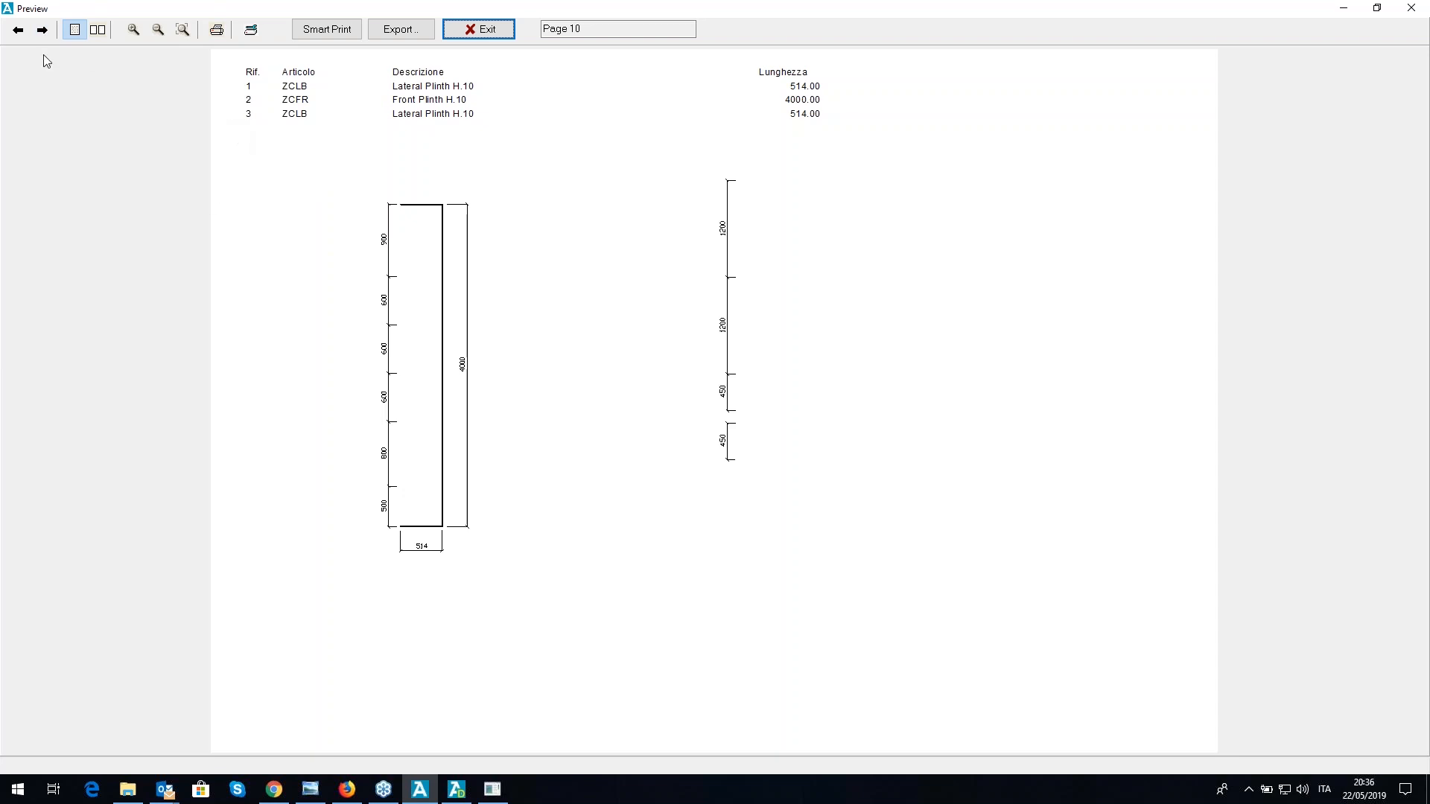
{"action": "left_click", "coordinate": [43, 29]}
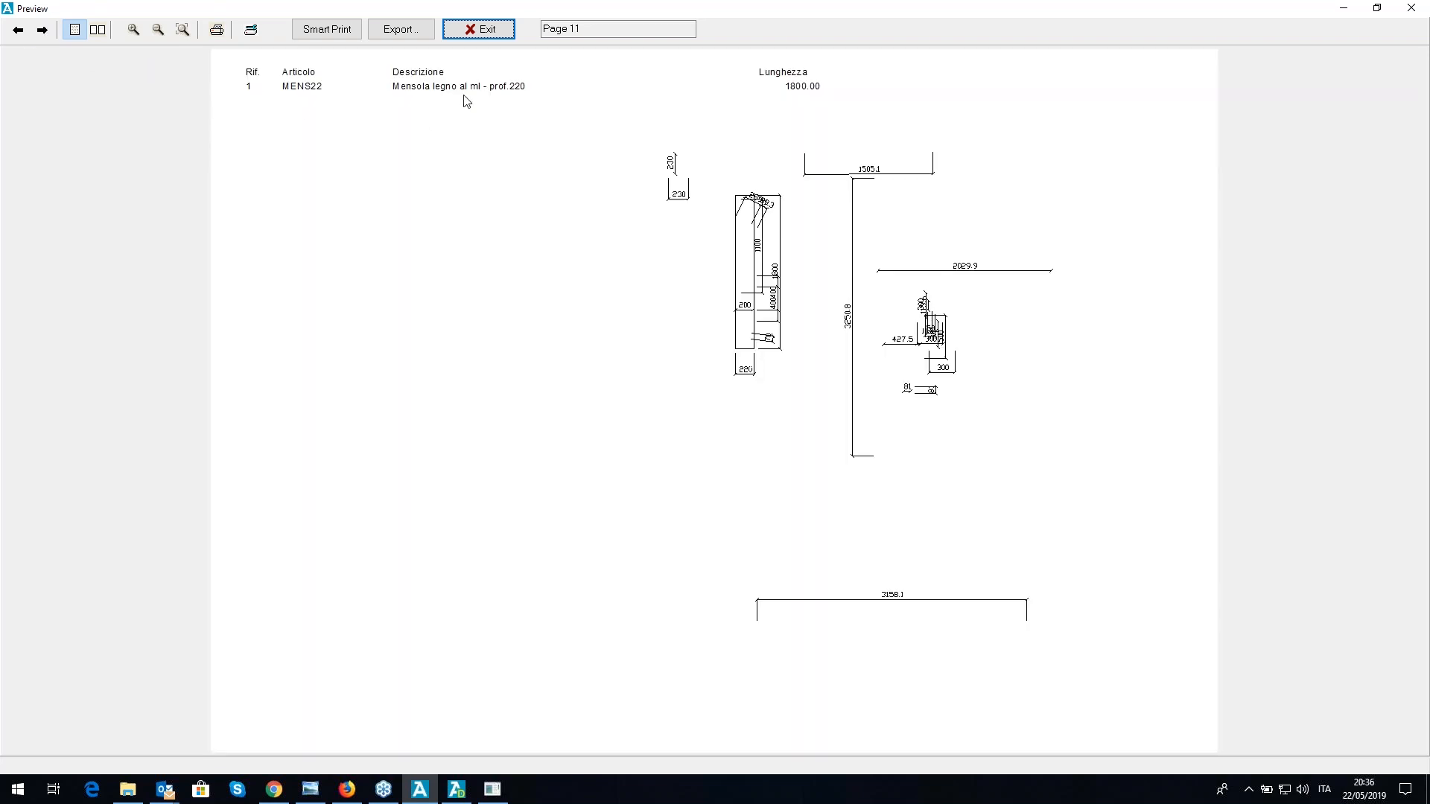
{"action": "left_click", "coordinate": [478, 29]}
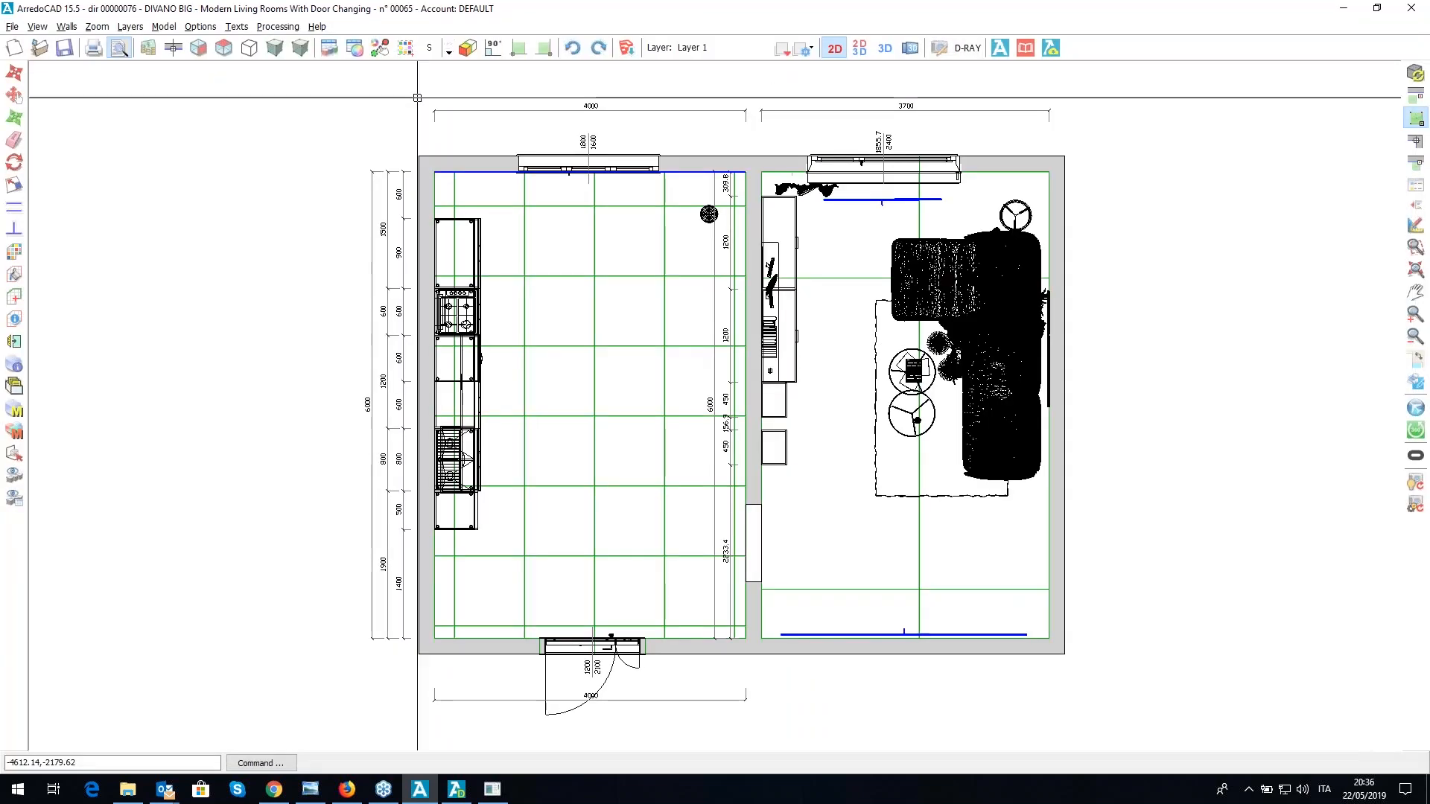
- Open the project's item list for processing the kitchen and living room quotation
{"action": "left_click", "coordinate": [277, 27]}
{"action": "left_click", "coordinate": [282, 43]}
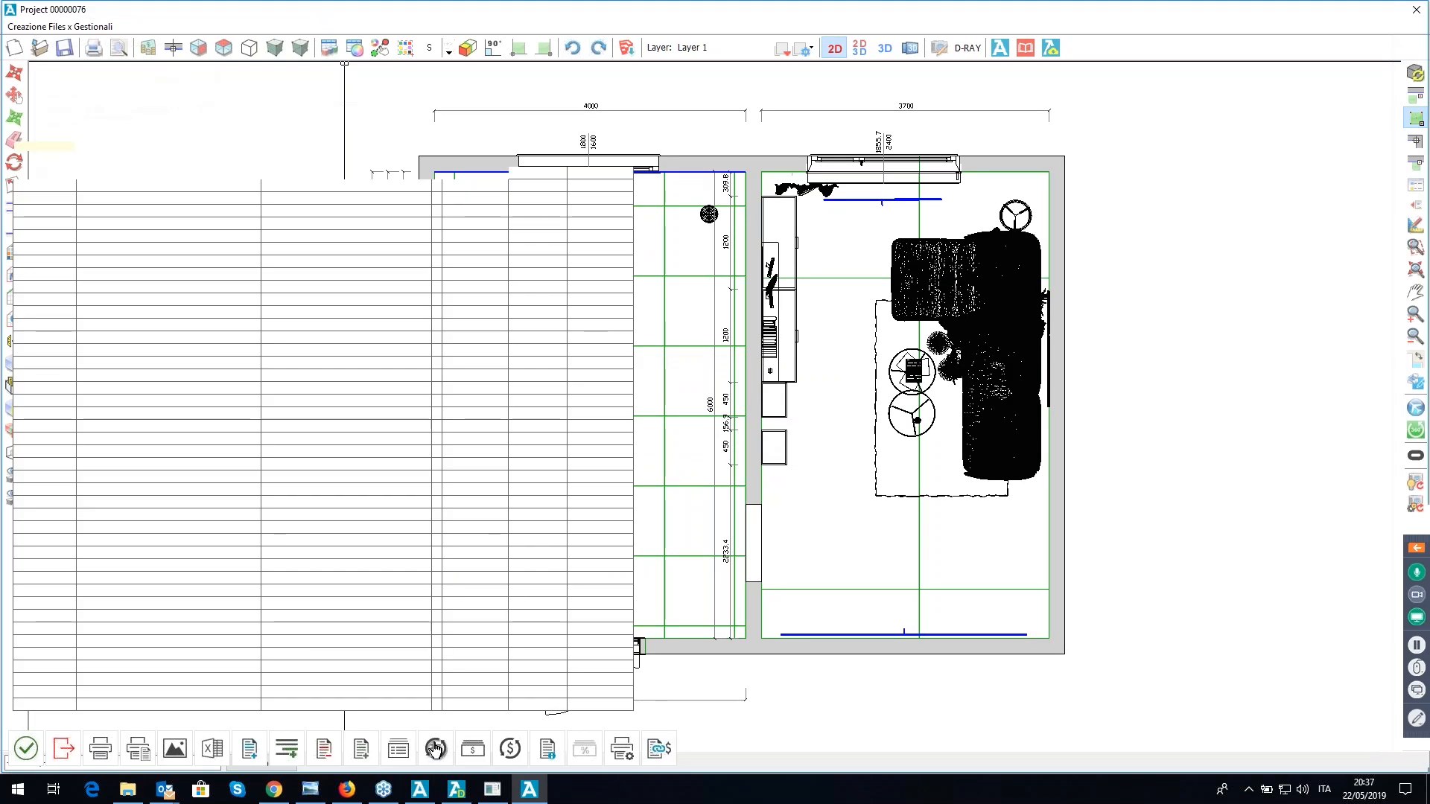
{"action": "left_click", "coordinate": [674, 468]}
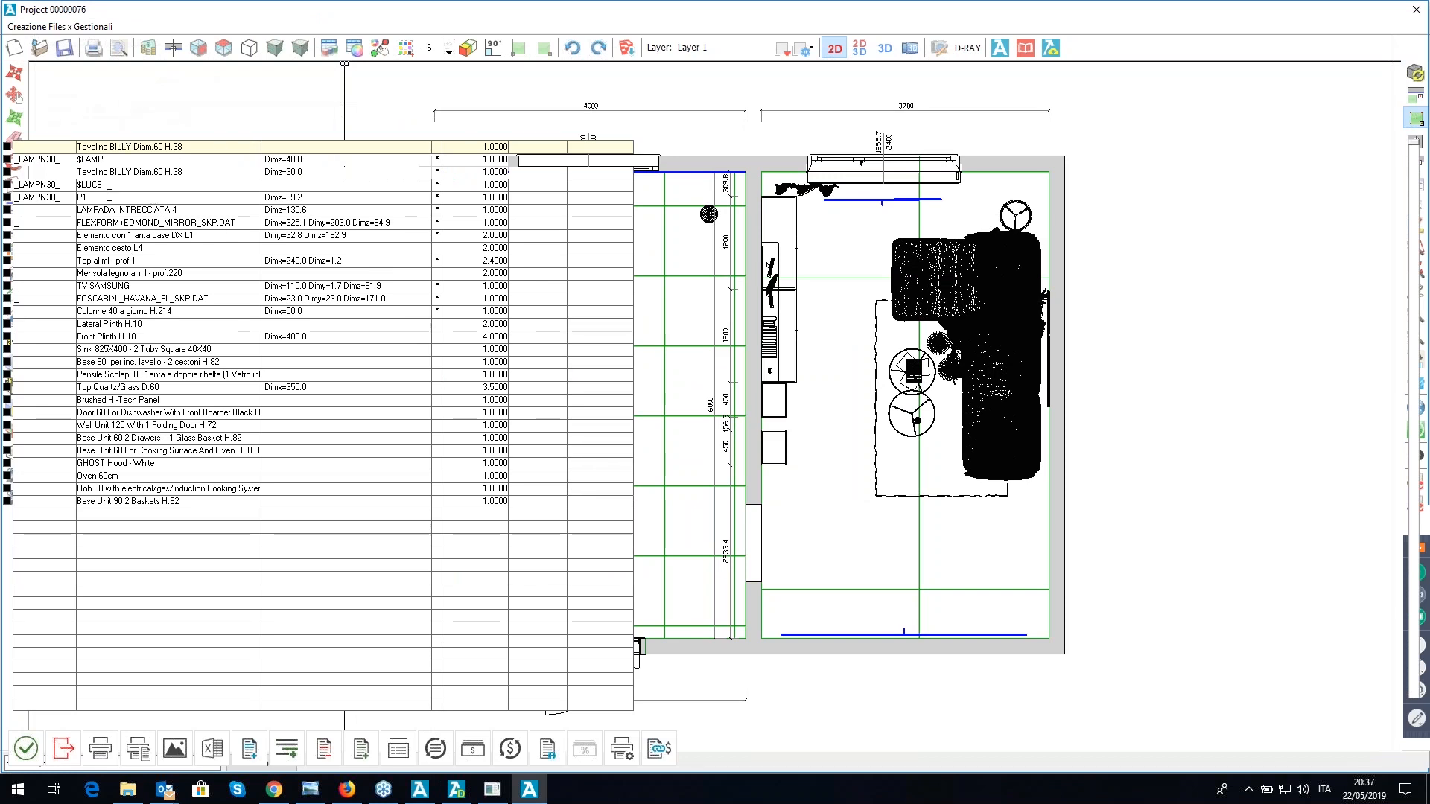
- Examine the descriptions, dimensions, quantities and price columns of the listed furniture items, and close the item list
{"action": "left_click", "coordinate": [170, 239]}
{"action": "left_click", "coordinate": [303, 228]}
{"action": "left_click", "coordinate": [303, 239]}
{"action": "left_click", "coordinate": [306, 253]}
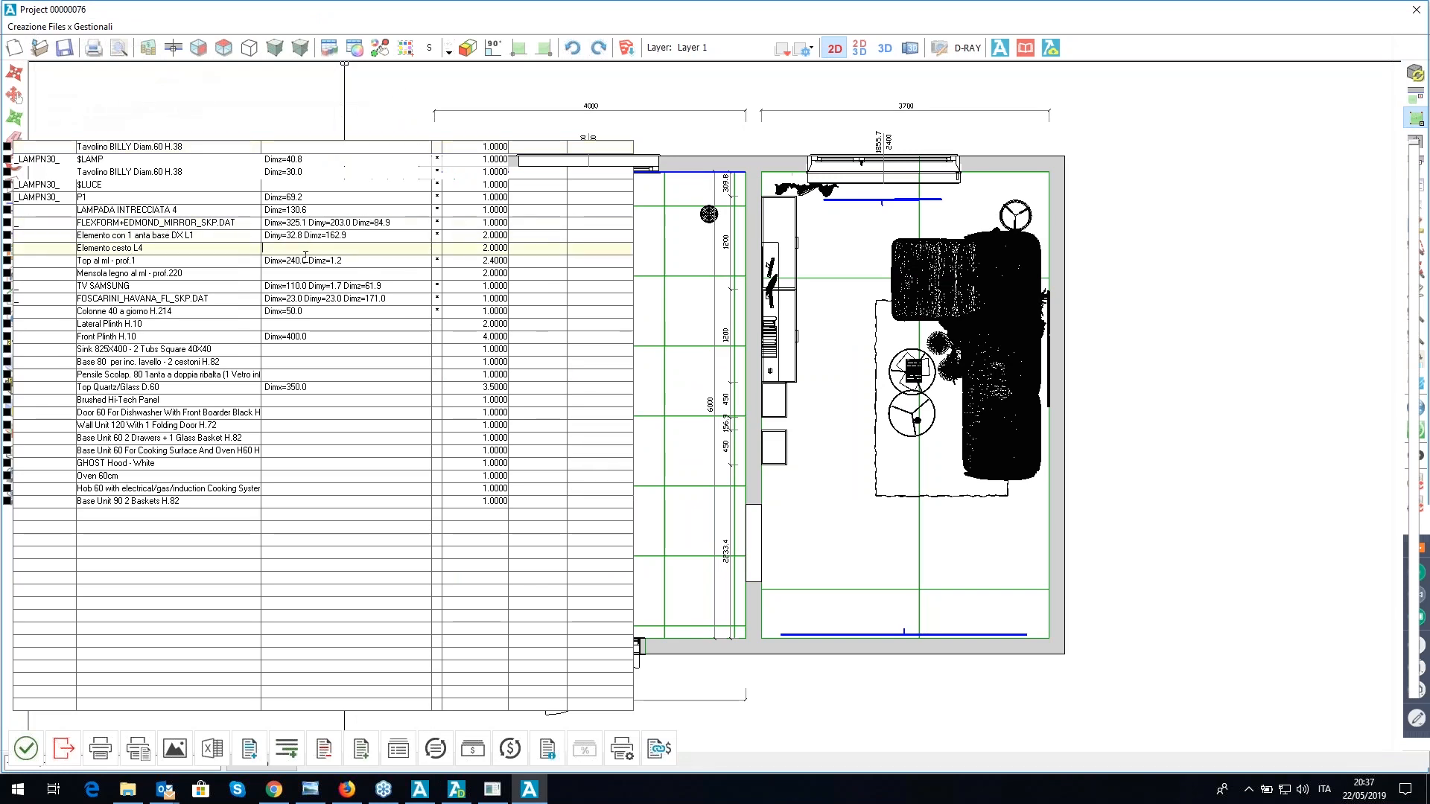
{"action": "left_click", "coordinate": [491, 273]}
{"action": "left_click", "coordinate": [499, 224]}
{"action": "left_click", "coordinate": [521, 209]}
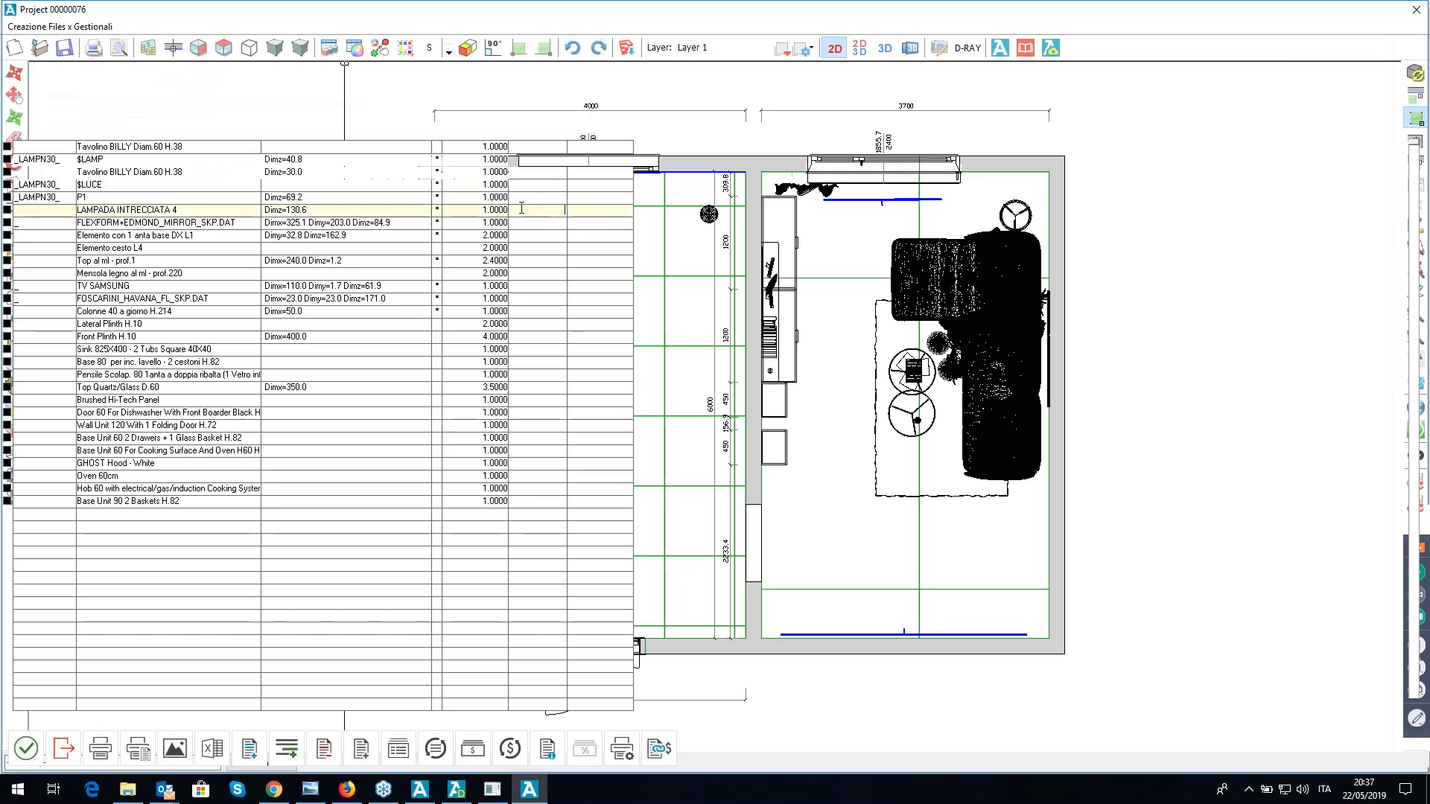
{"action": "left_click", "coordinate": [523, 234]}
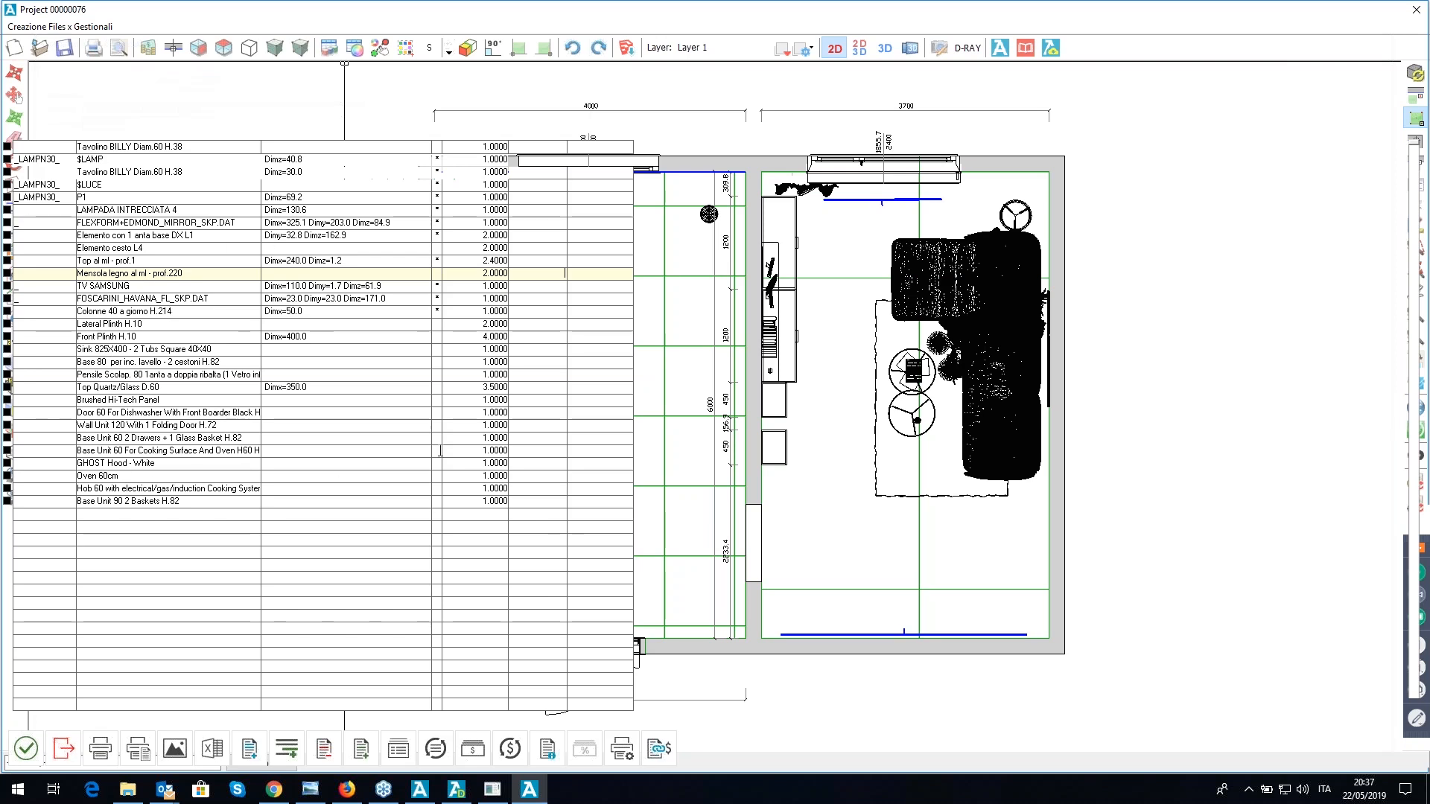
{"action": "left_click", "coordinate": [65, 749]}
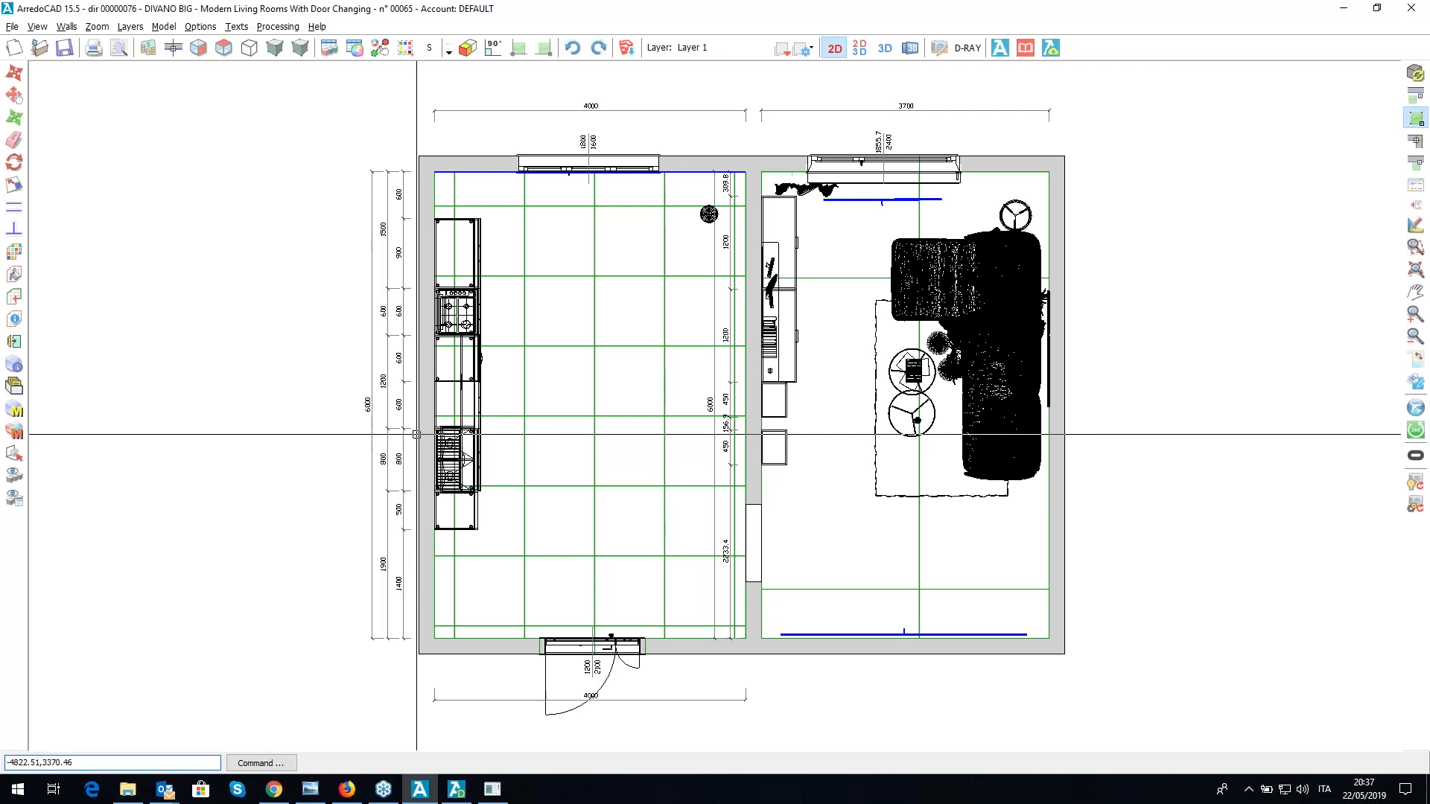
- Save the D-RAY living room render to the Desktop as 3ray.bmp, replacing the existing file, and close the image editor
{"action": "left_click", "coordinate": [430, 799]}
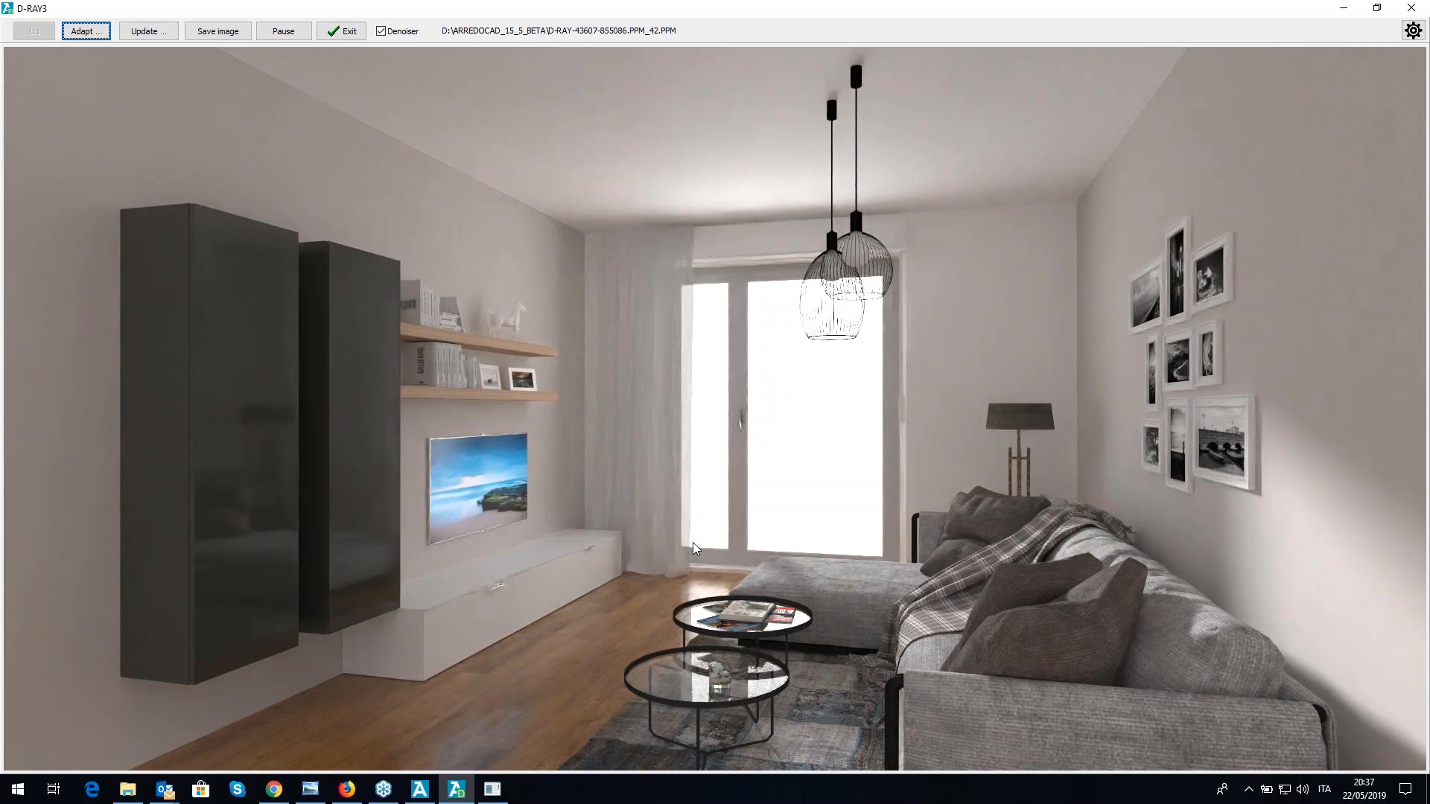
{"action": "left_click", "coordinate": [243, 35]}
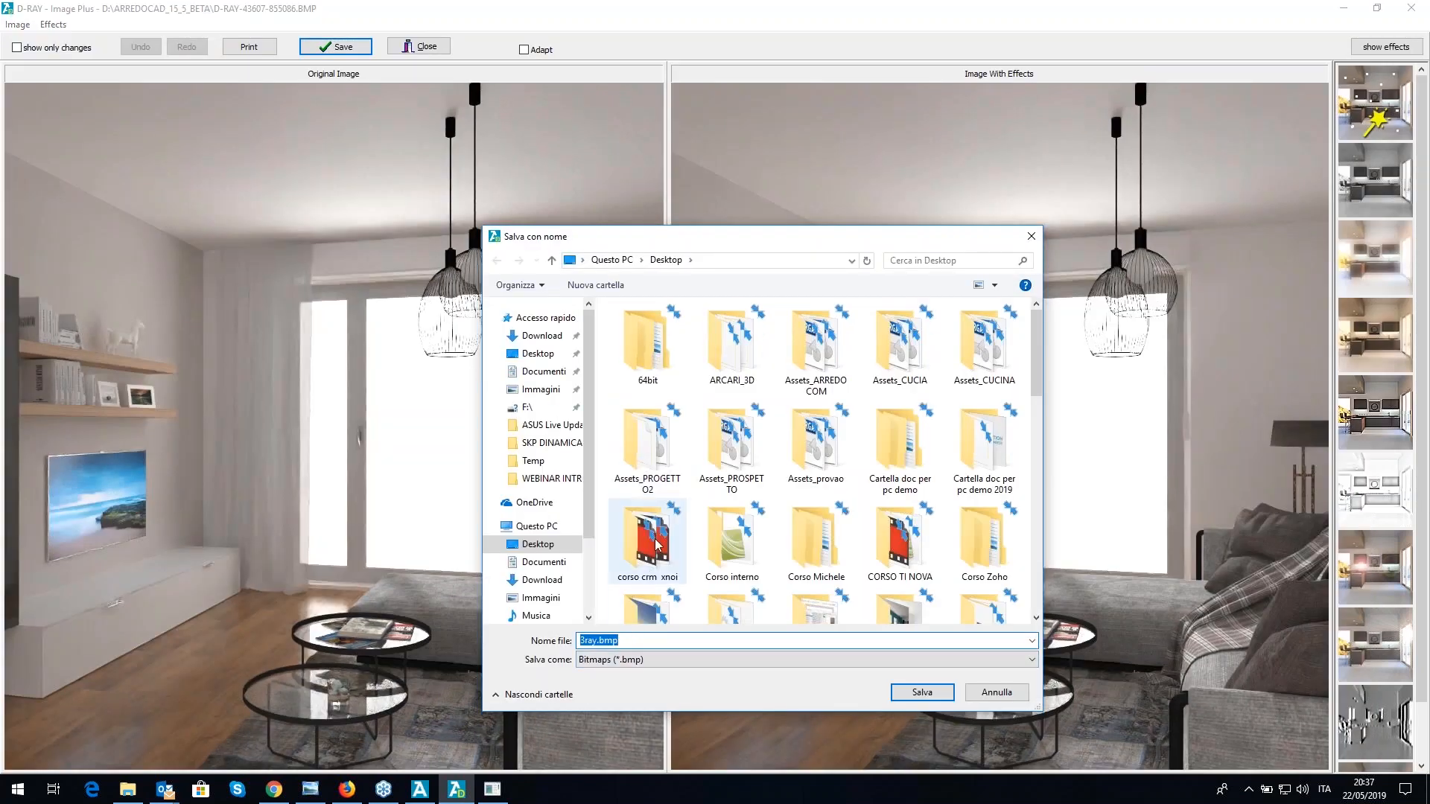
{"action": "left_click", "coordinate": [902, 685]}
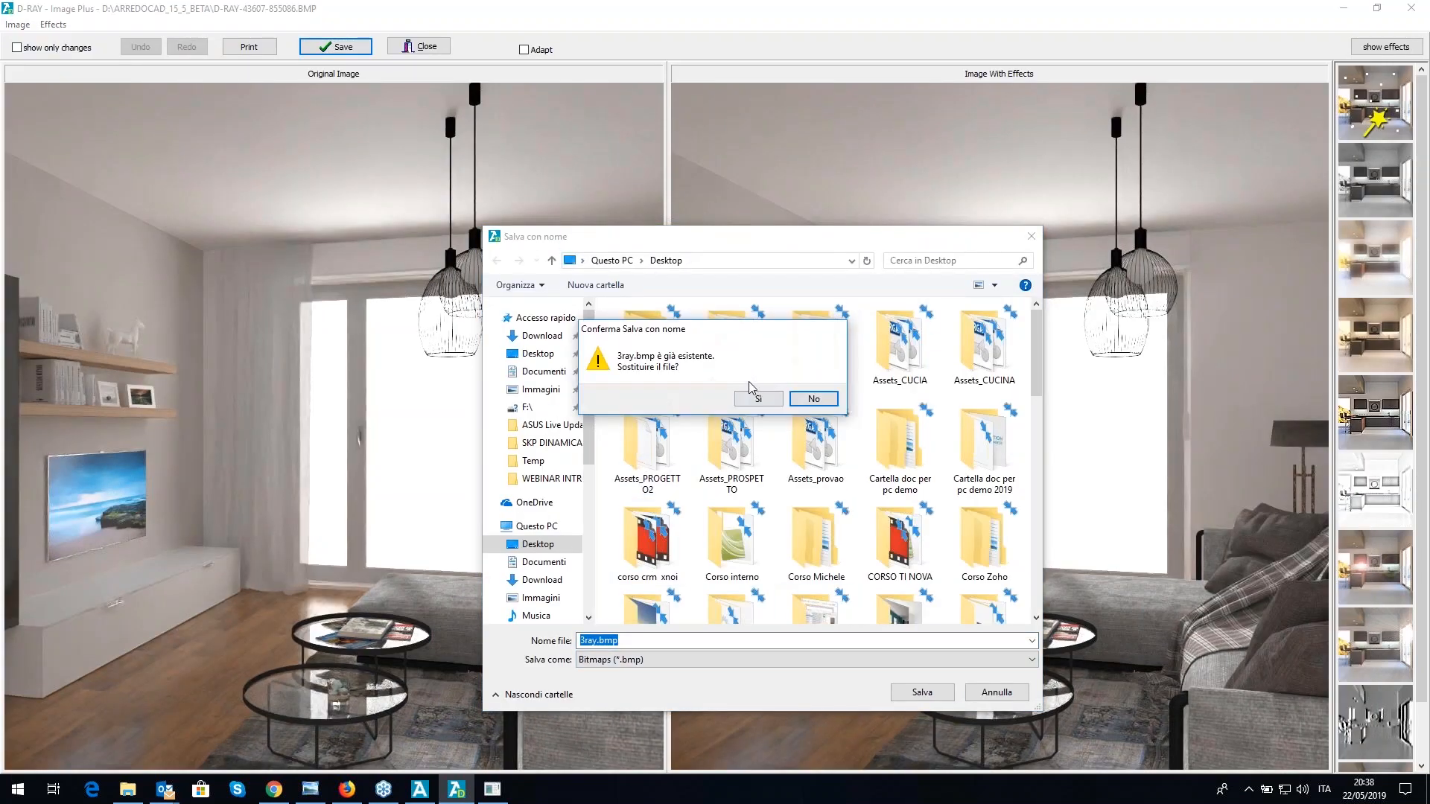
{"action": "left_click", "coordinate": [753, 397]}
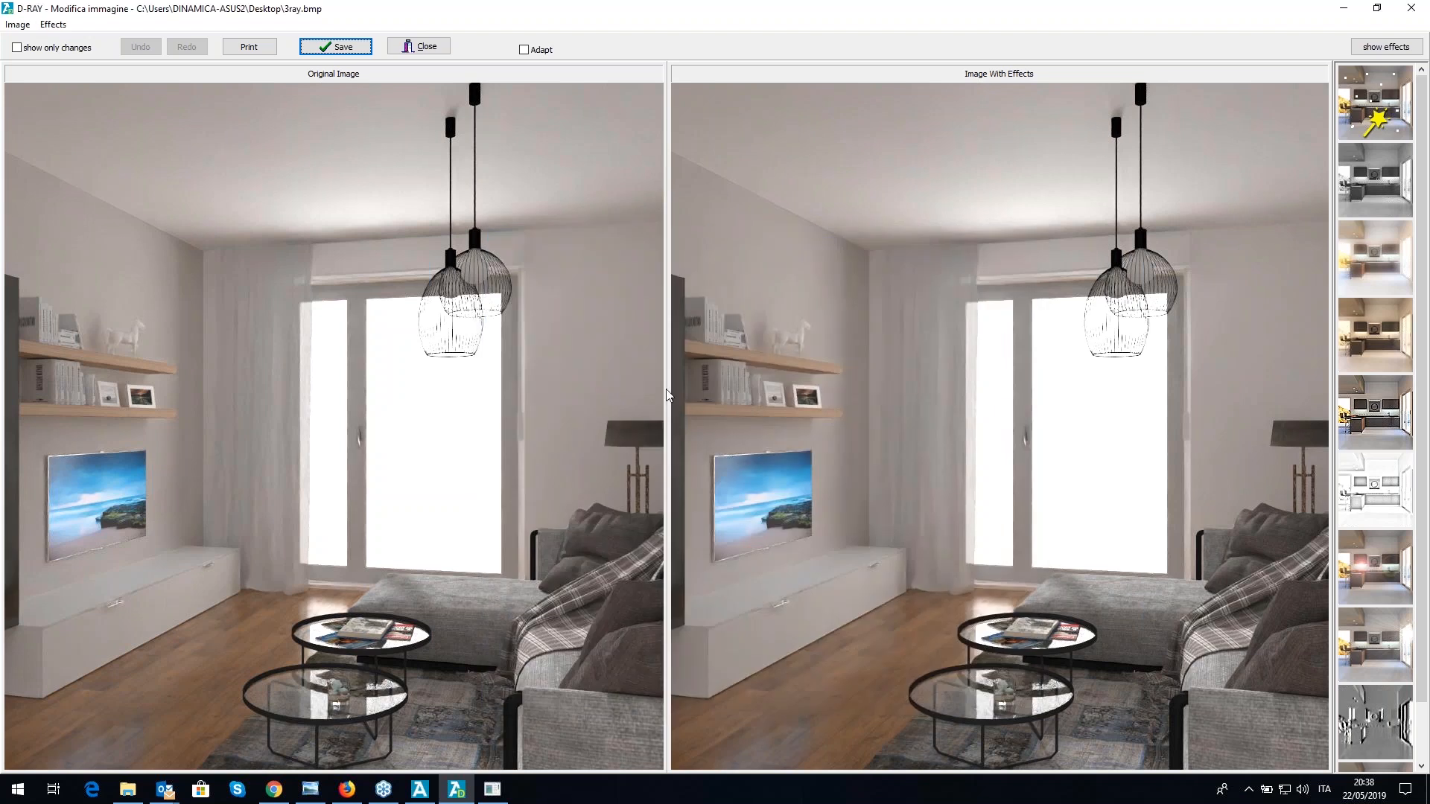
{"action": "left_click", "coordinate": [424, 49]}
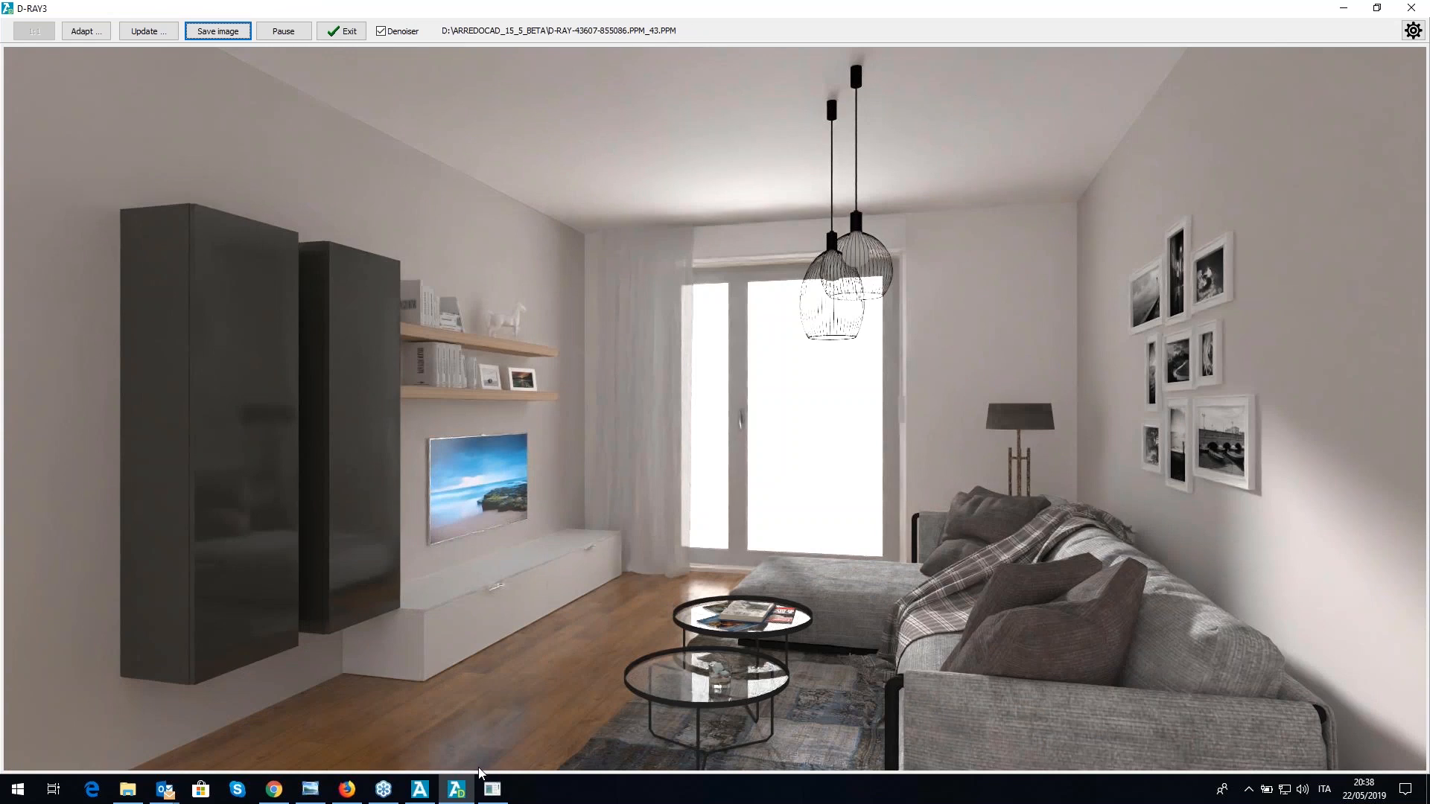
- Switch back to ArredoCAD, frame the sofa and coffee tables in 3D, and restart the running D-RAY render with this view
{"action": "left_click", "coordinate": [419, 788]}
{"action": "left_click", "coordinate": [885, 48]}
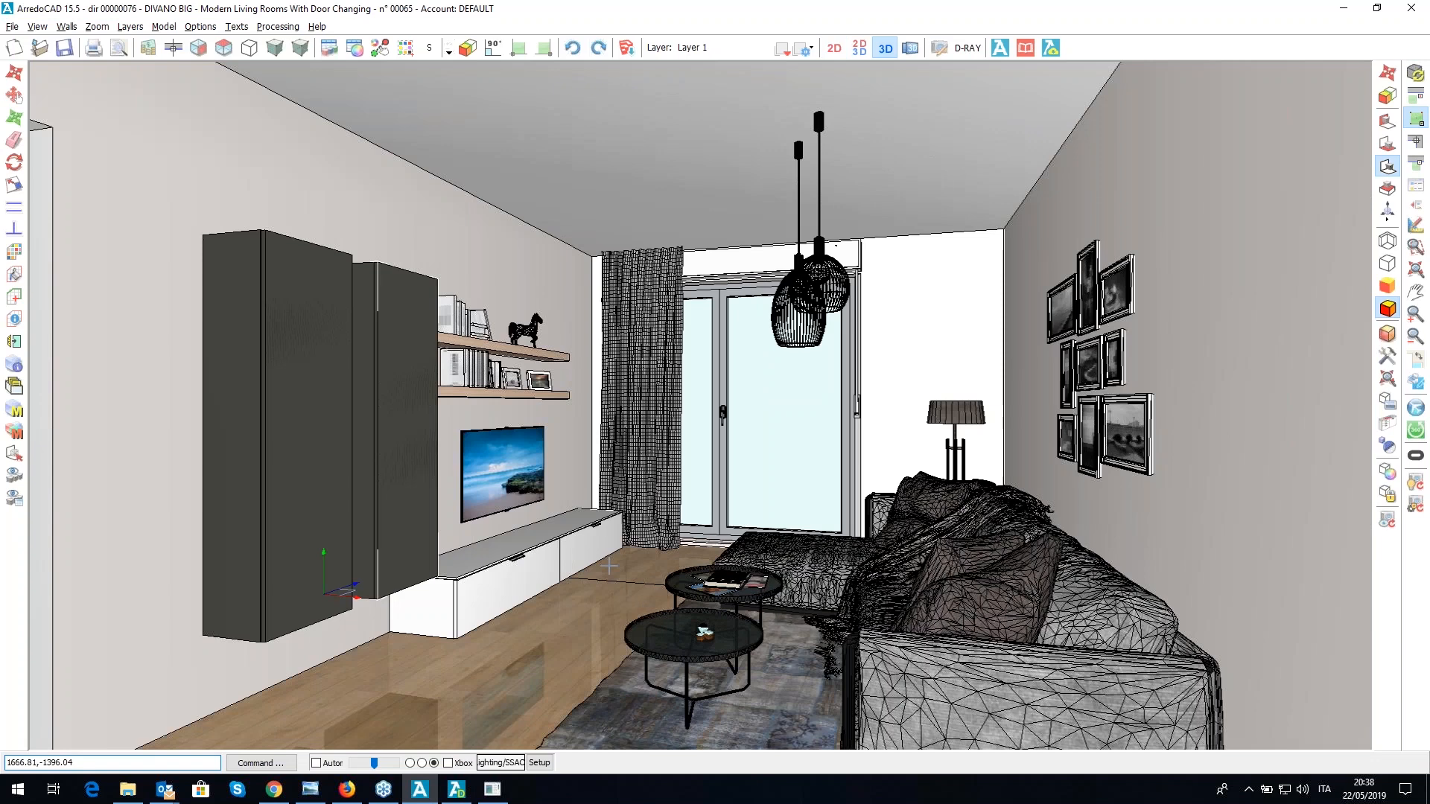
{"action": "middle_click_drag", "start_coordinate": [609, 565], "coordinate": [700, 406]}
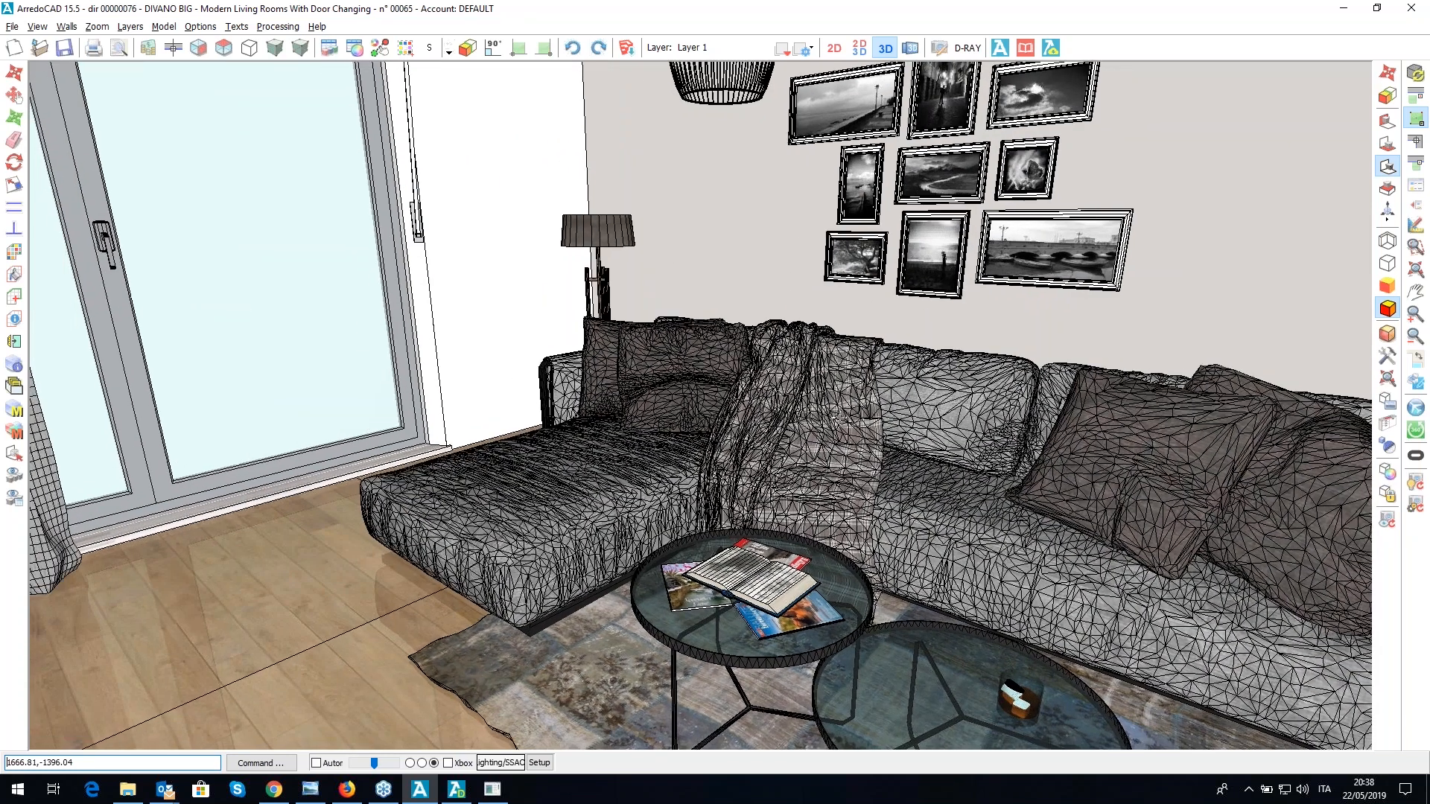
{"action": "left_click", "coordinate": [1386, 520]}
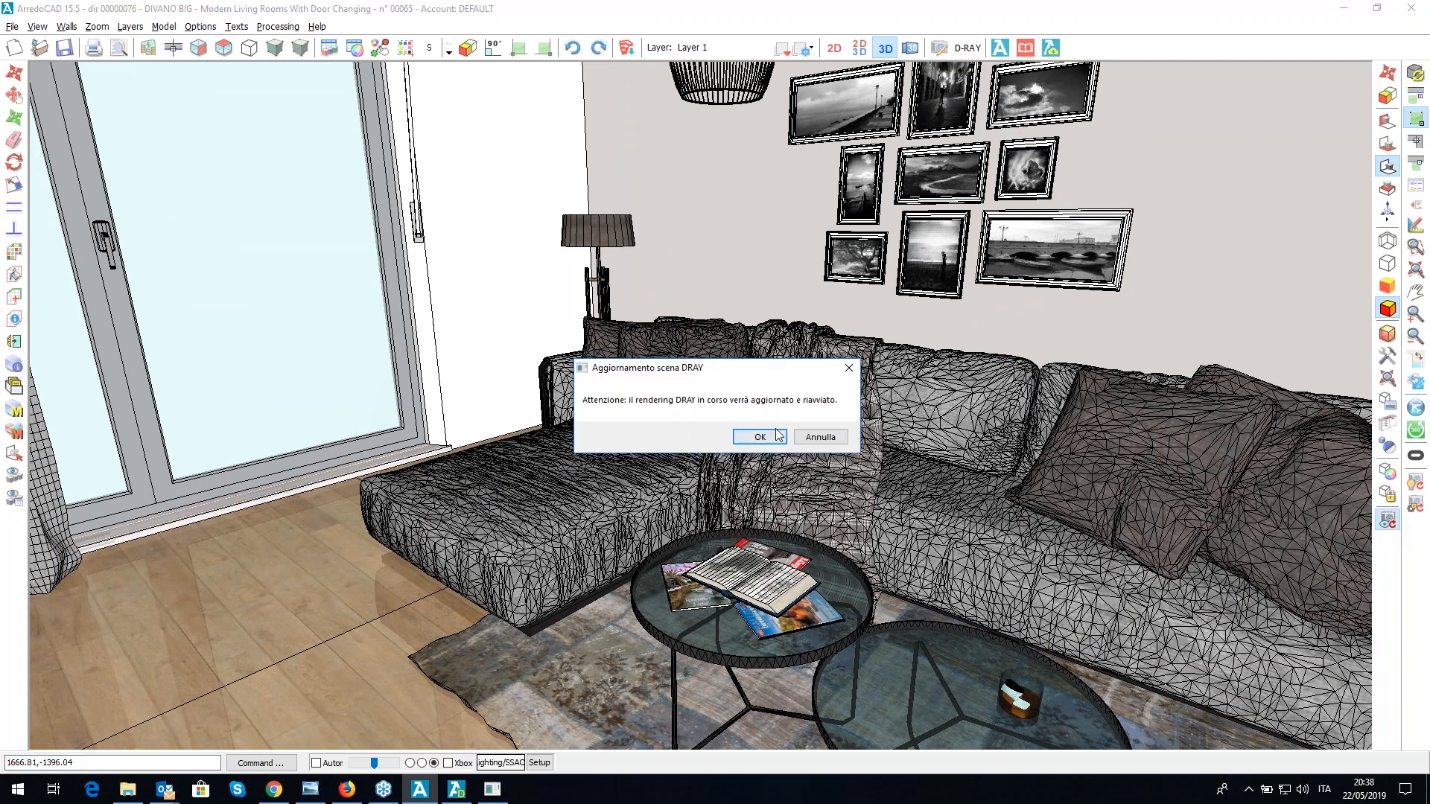
{"action": "left_click", "coordinate": [776, 430]}
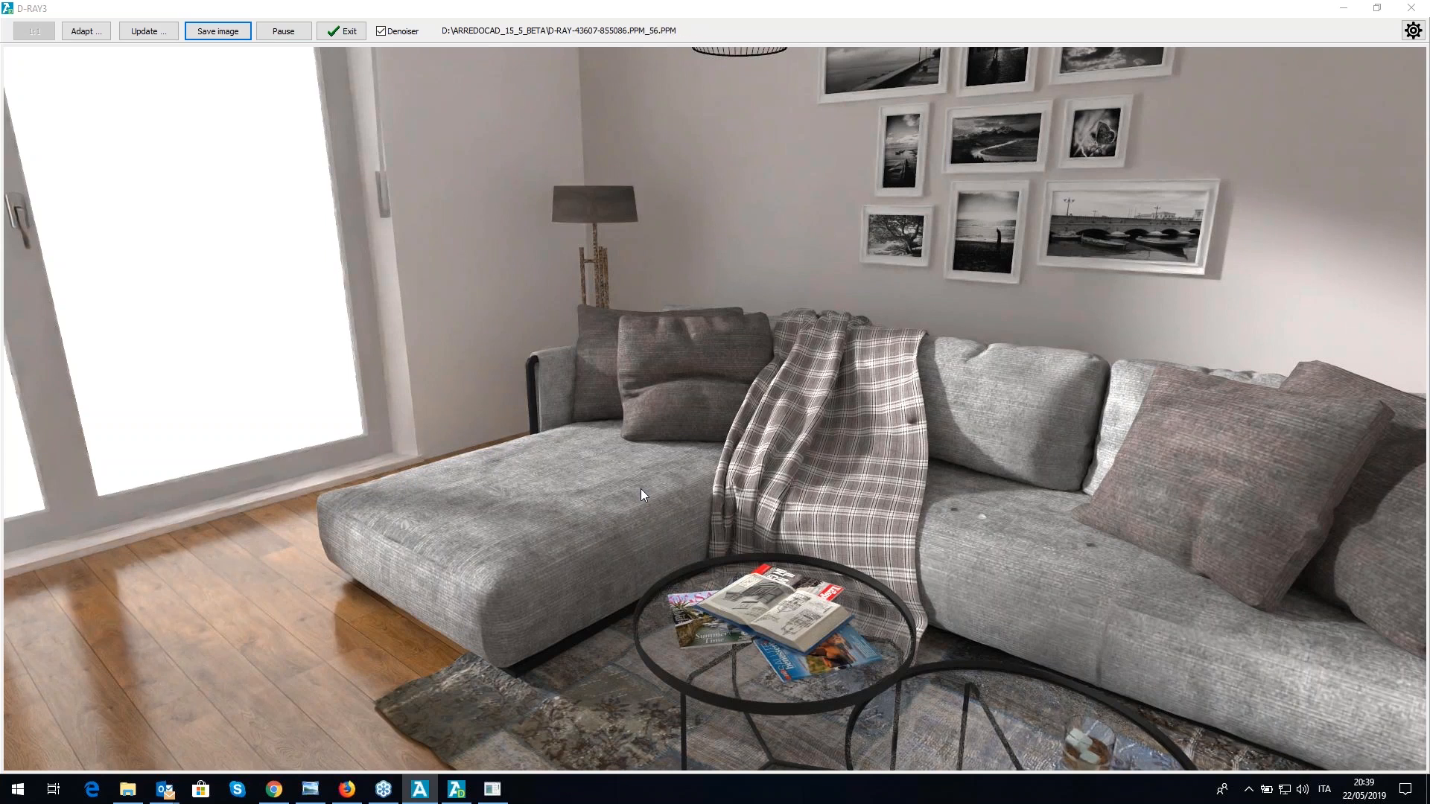
{"action": "left_click", "coordinate": [340, 797]}
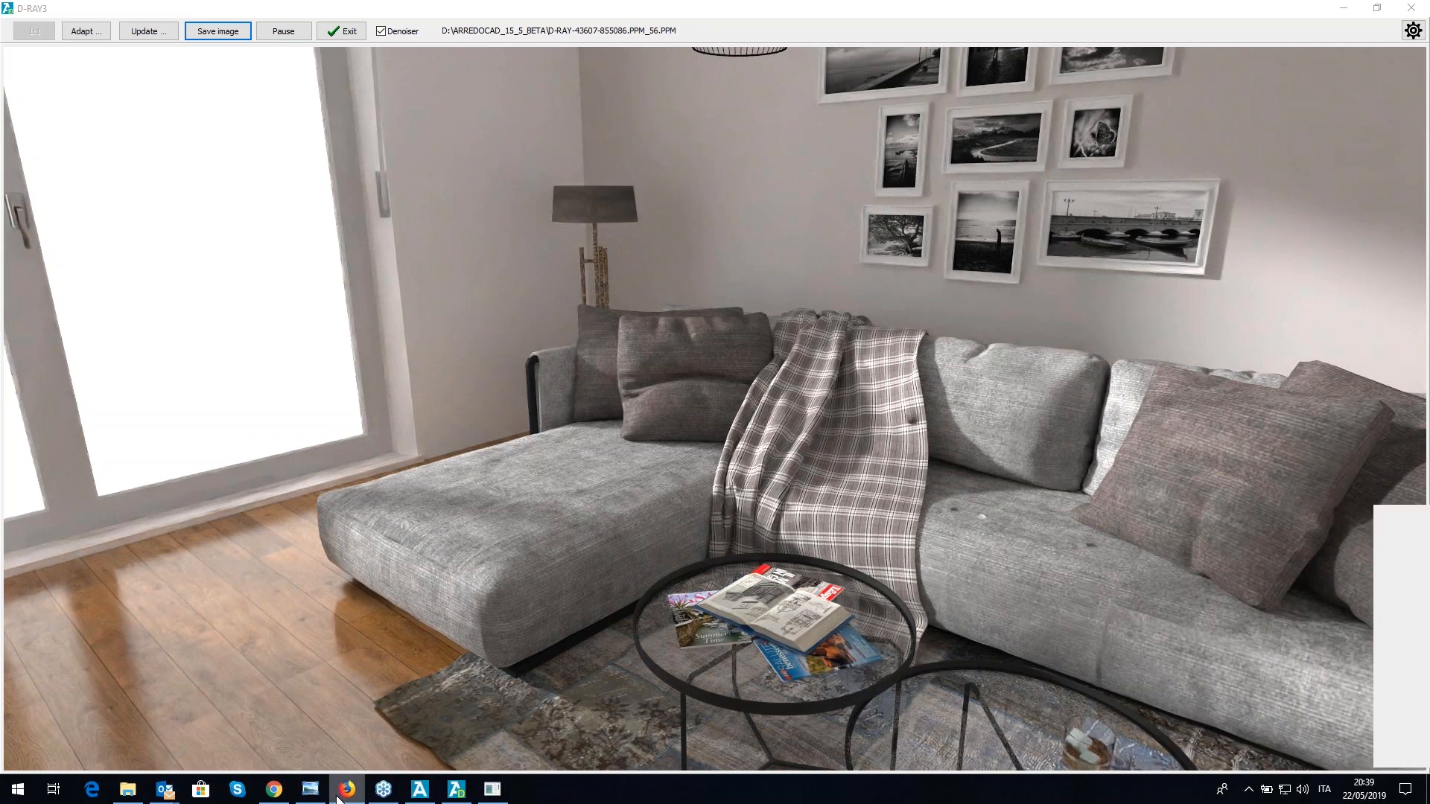
{"action": "left_click", "coordinate": [363, 802]}
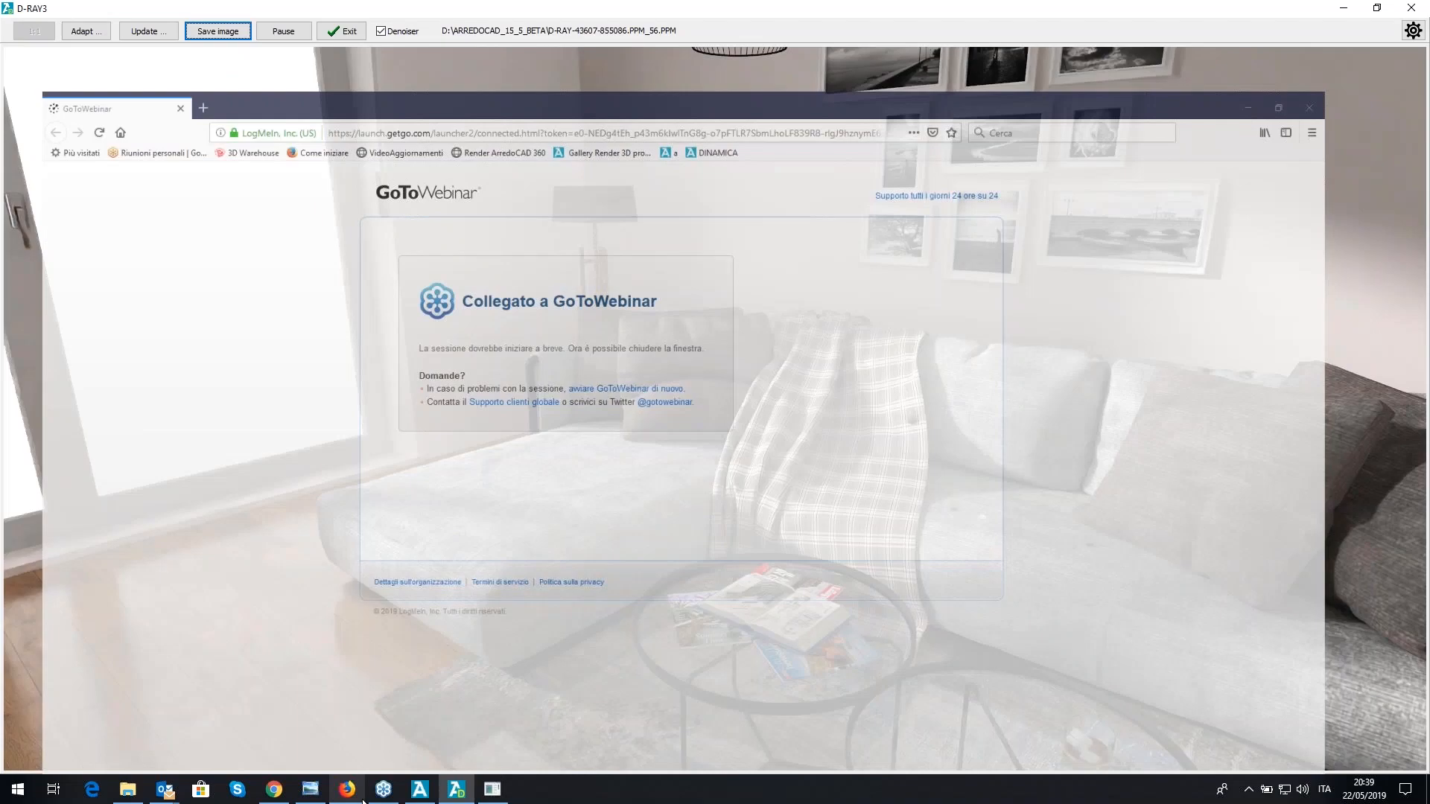
- Try the Glossy material type with customized parameters on the coffee table's VETRO_0.BMP glass in ArredoCAD, and cancel the material changes
{"action": "left_click", "coordinate": [410, 801]}
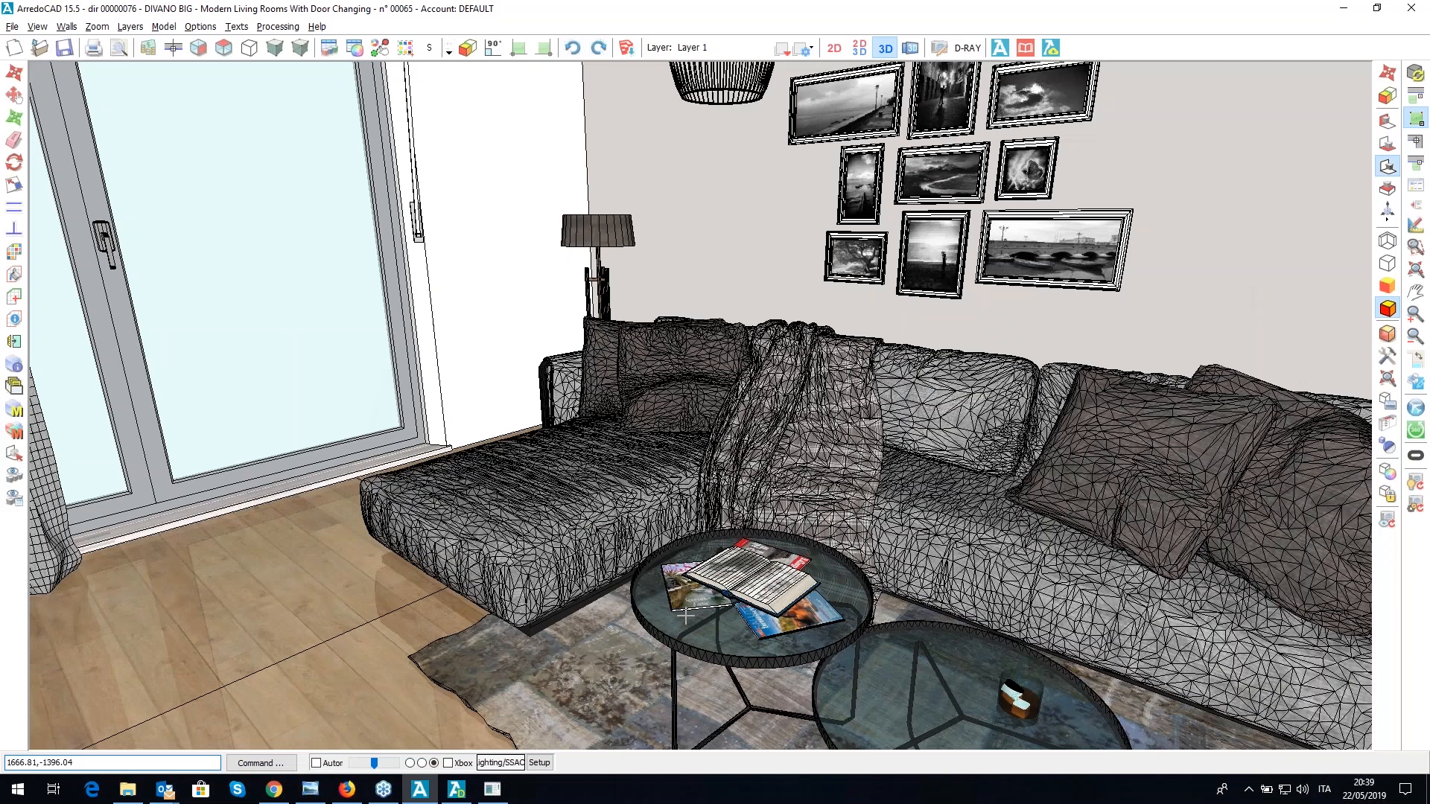
{"action": "left_click", "coordinate": [685, 615]}
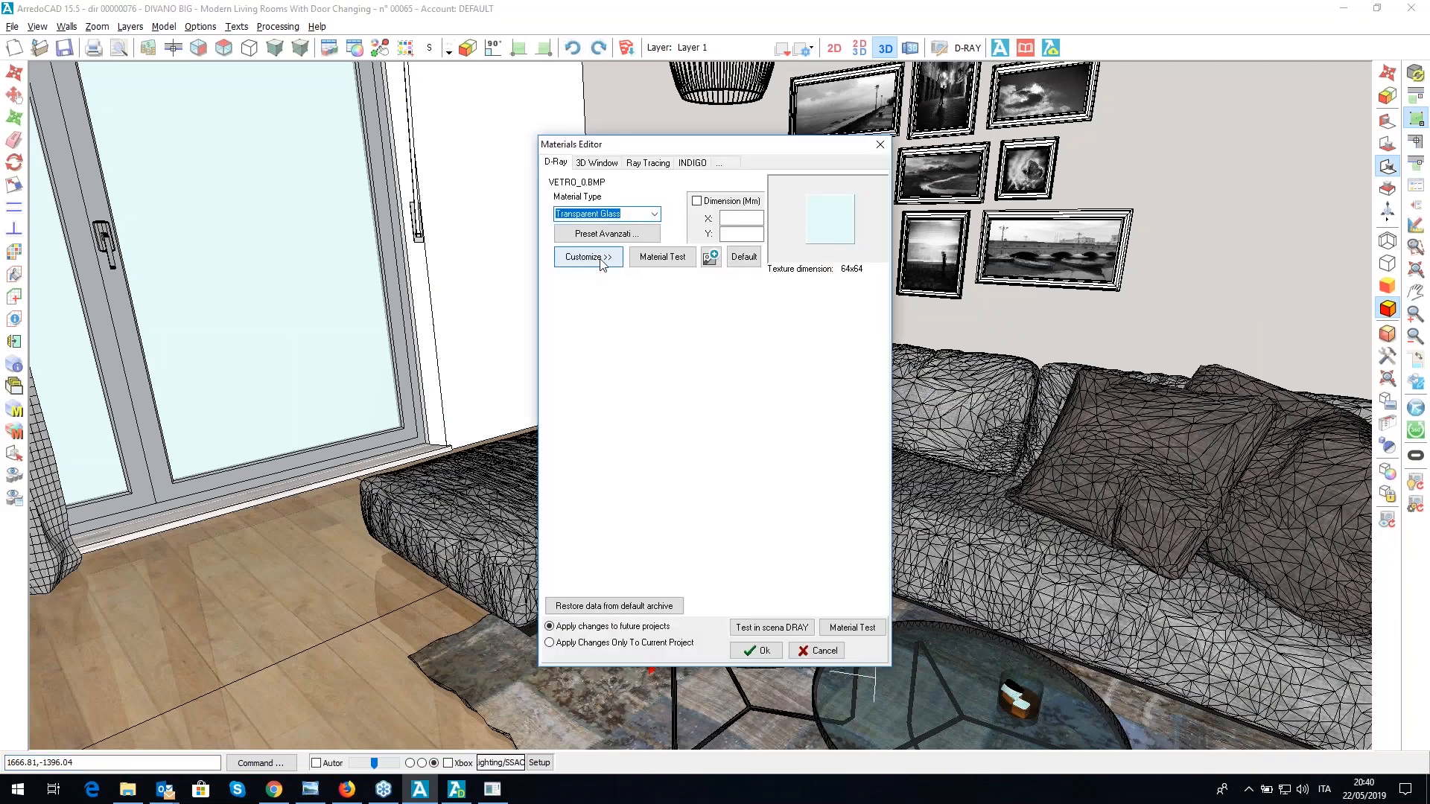
{"action": "left_click", "coordinate": [607, 260]}
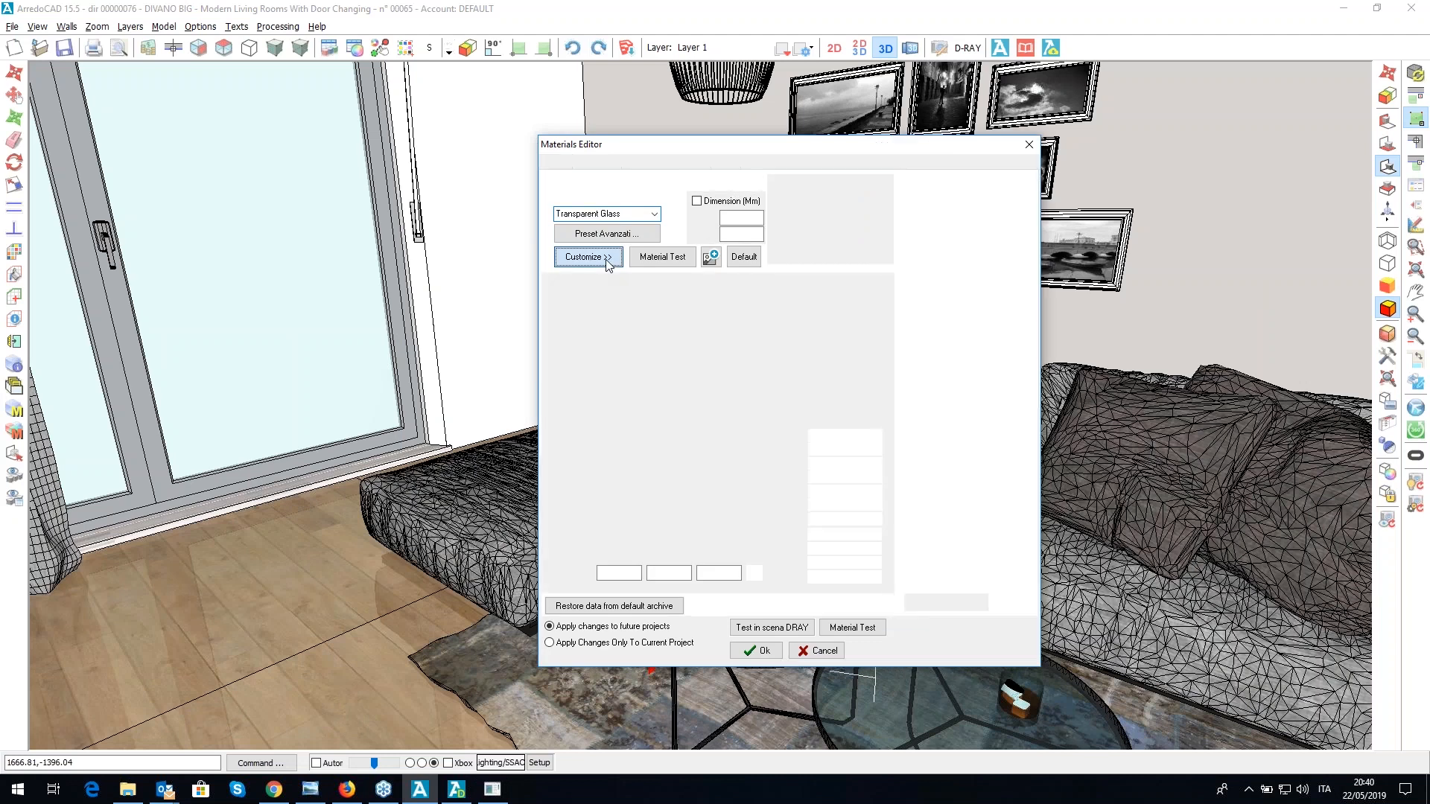
{"action": "left_click", "coordinate": [653, 215]}
{"action": "scroll", "coordinate": [629, 261], "scroll_direction": "up", "scroll_amount": 1}
{"action": "left_click", "coordinate": [577, 231]}
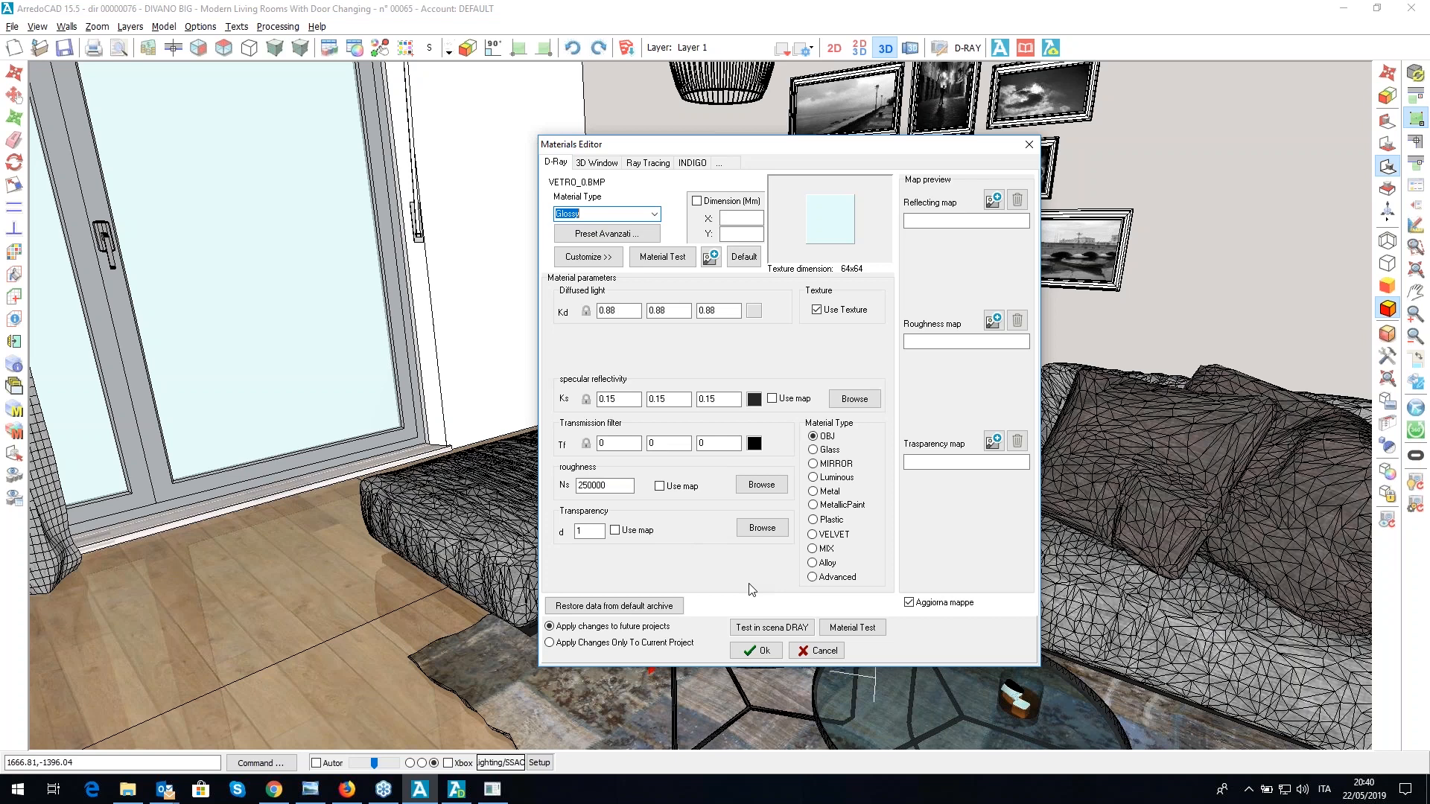
{"action": "left_click", "coordinate": [819, 652]}
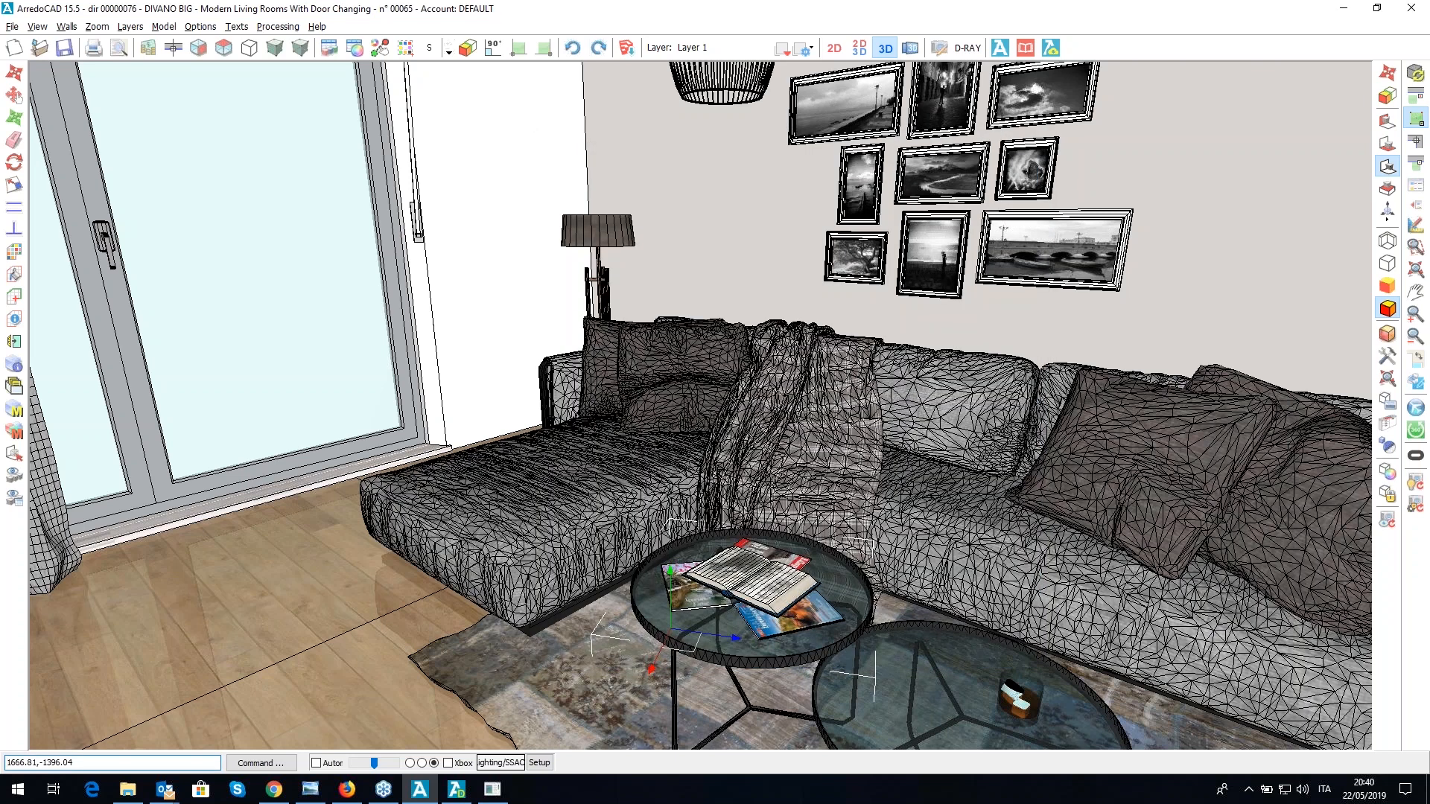
- Examine the sofa and coffee table close-up in the D-RAY render window, and return to ArredoCAD
{"action": "left_click", "coordinate": [460, 795]}
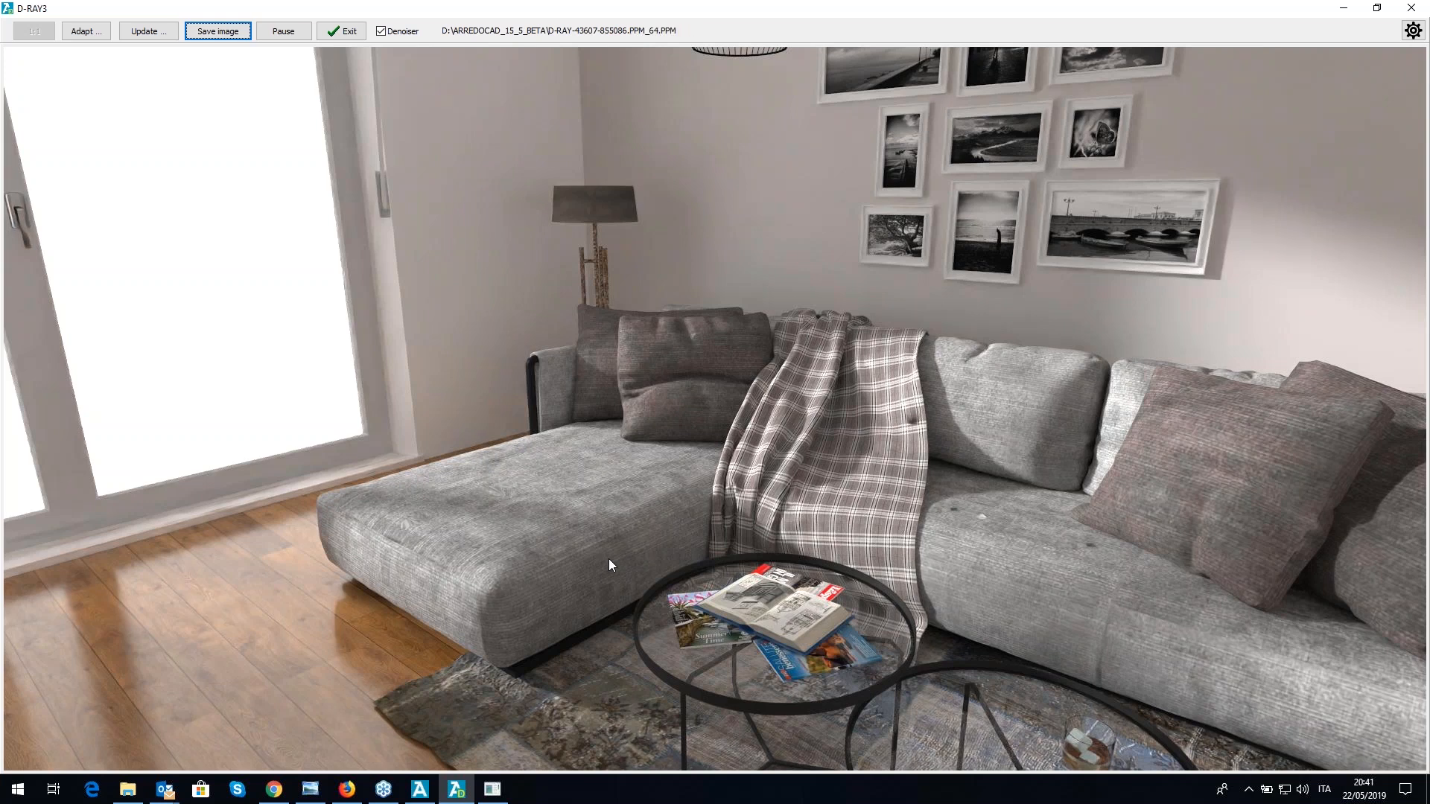
{"action": "left_click", "coordinate": [423, 794]}
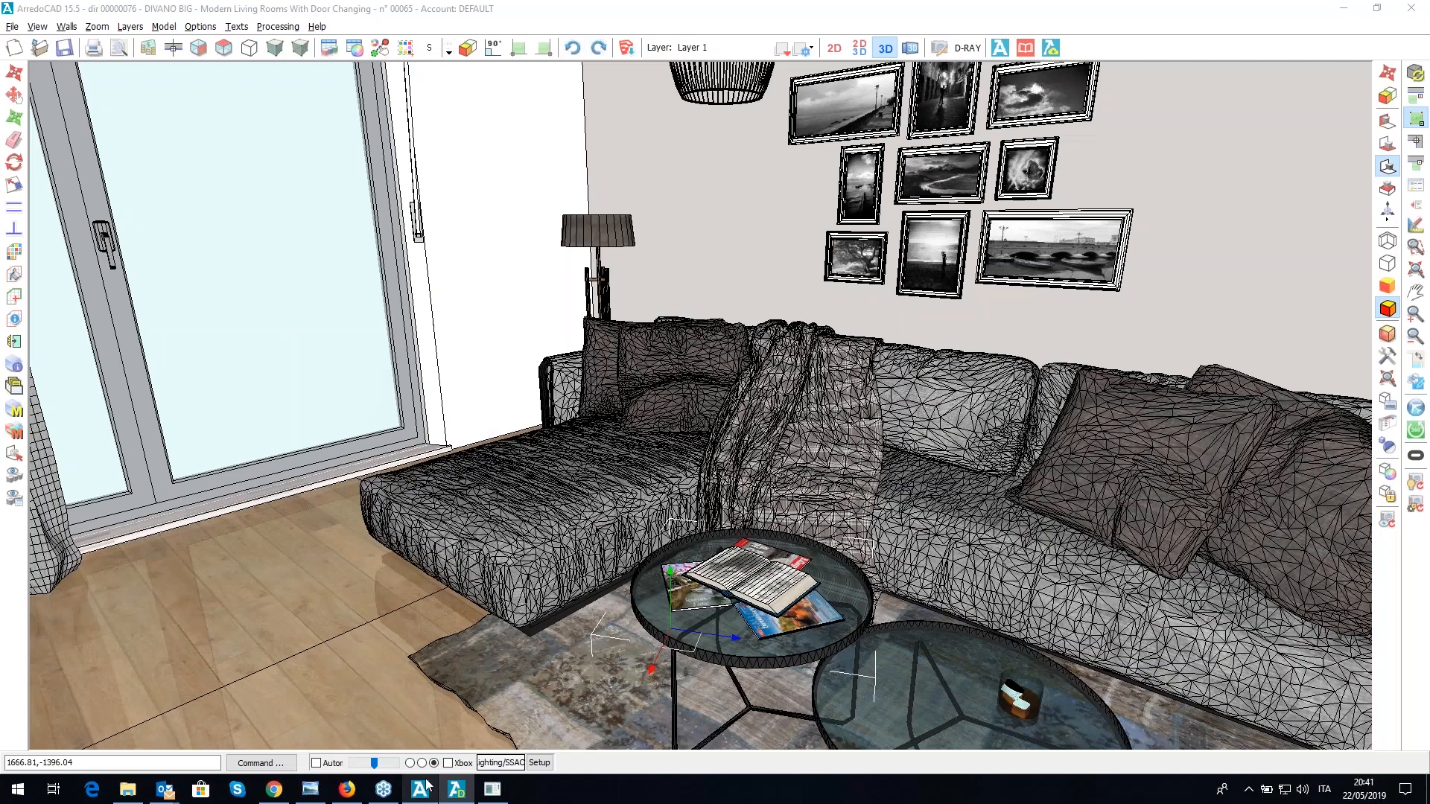
- Open the online ArredoCAD video manual, expand the ARREDOCAD IN 5 STEPS - RAPID GUIDE topic, and return to ArredoCAD
{"action": "left_click", "coordinate": [1026, 49]}
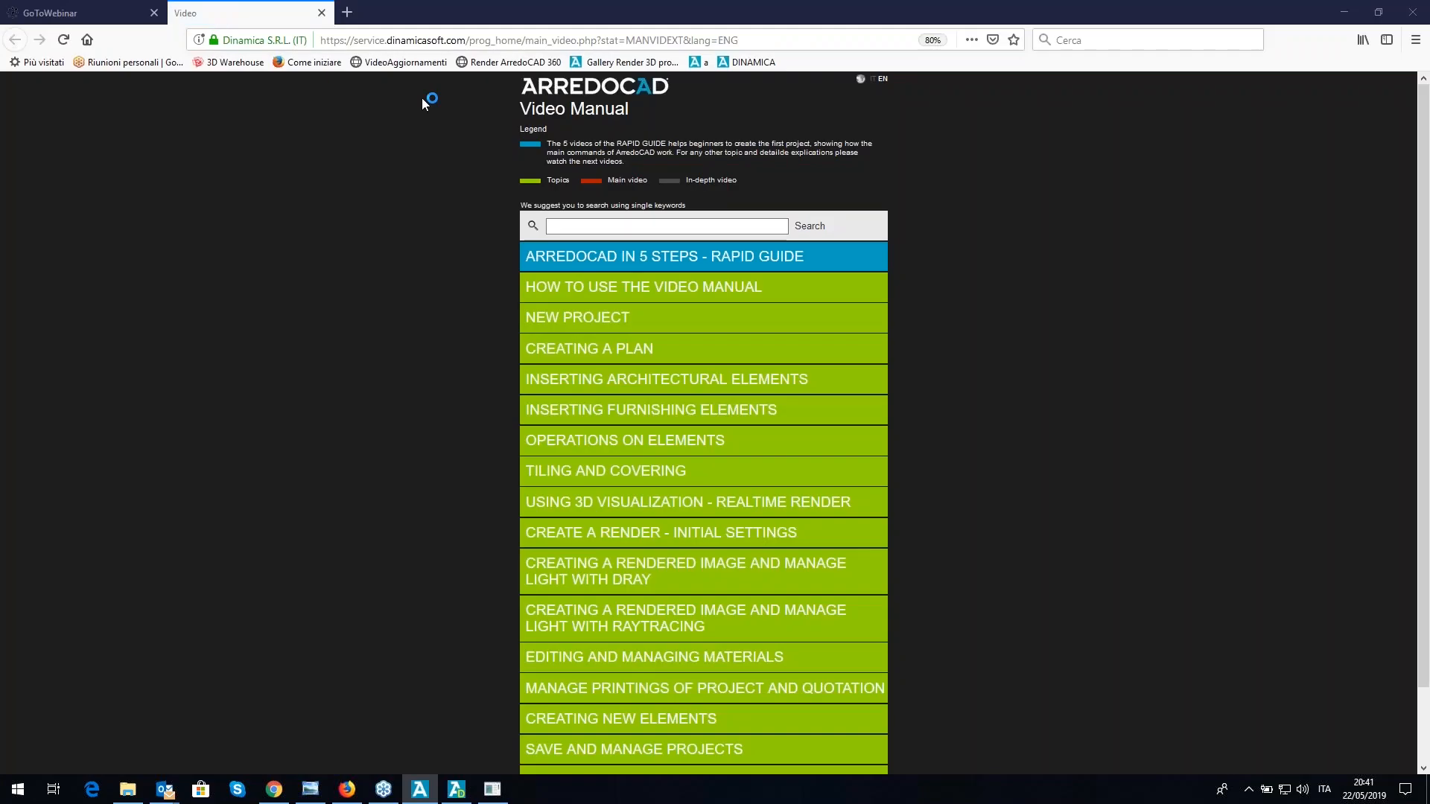
{"action": "left_click", "coordinate": [642, 262]}
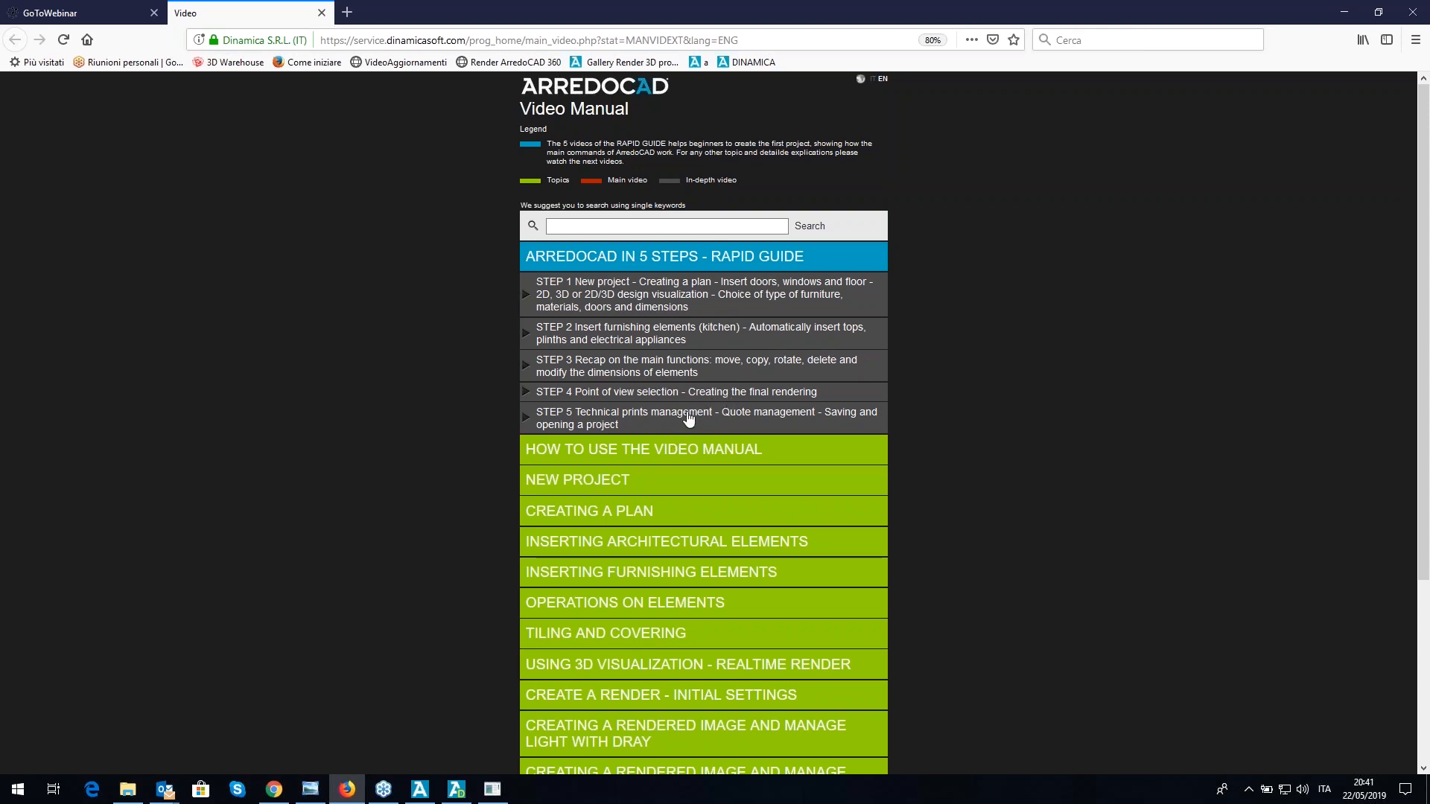
{"action": "left_click", "coordinate": [420, 791]}
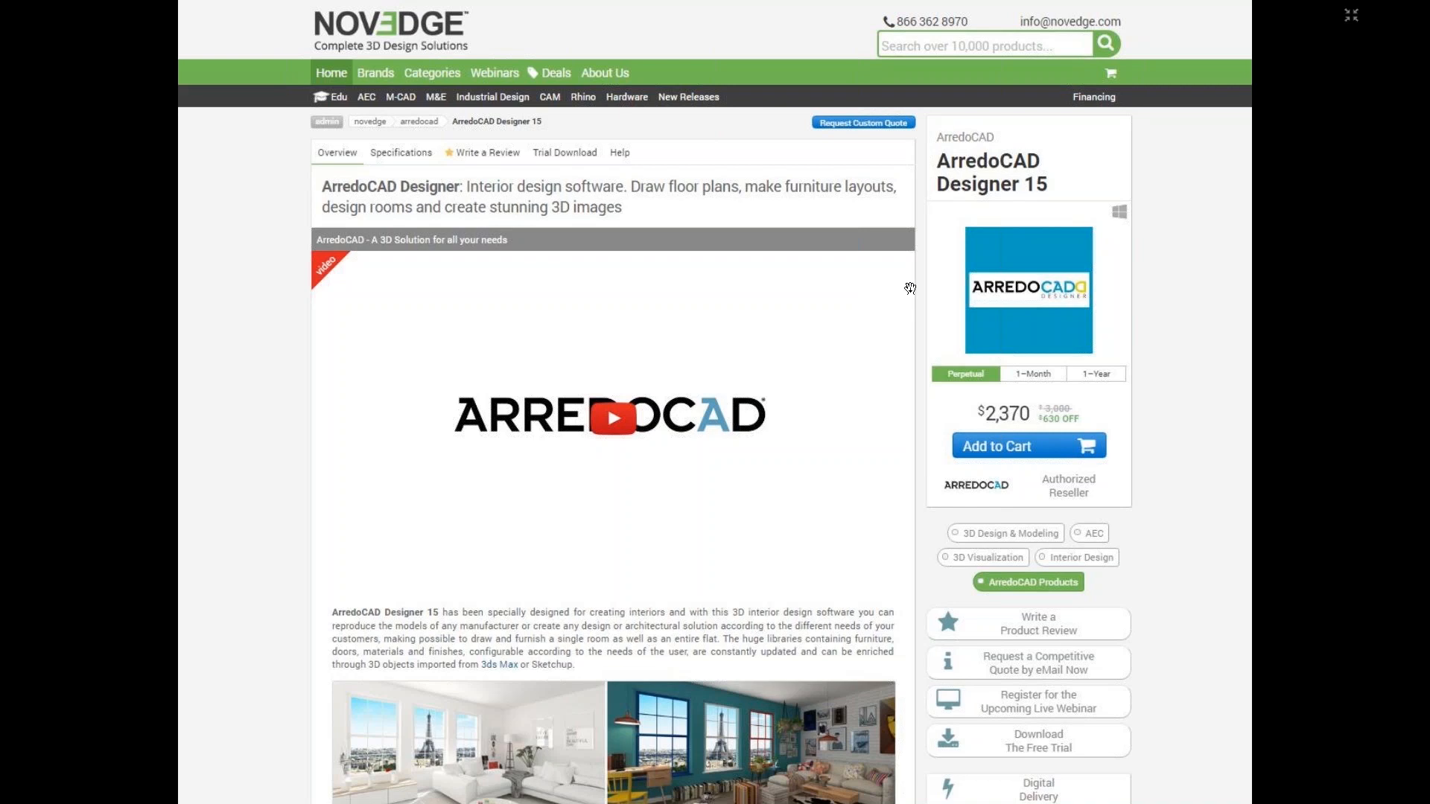
{"action": "left_click", "coordinate": [956, 325]}
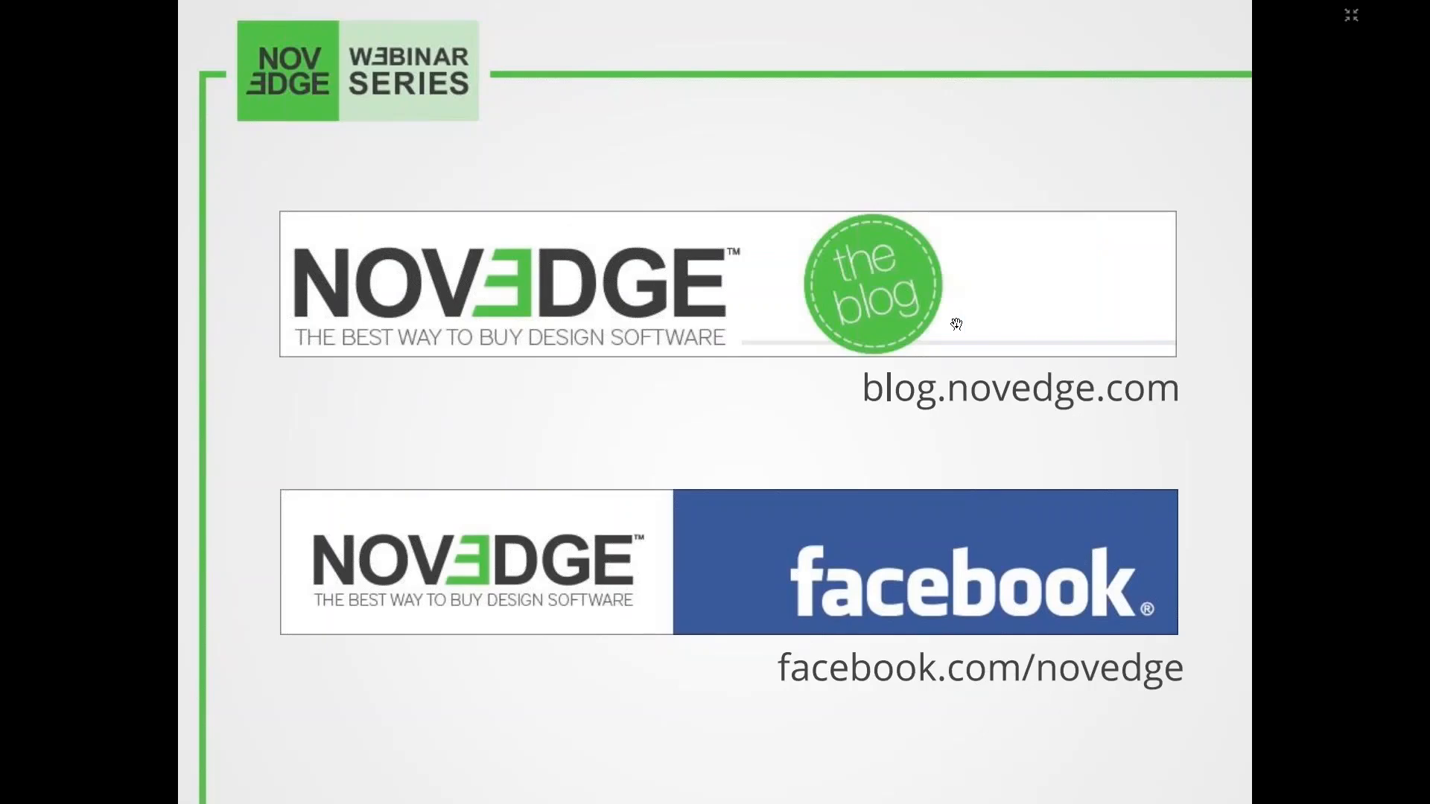